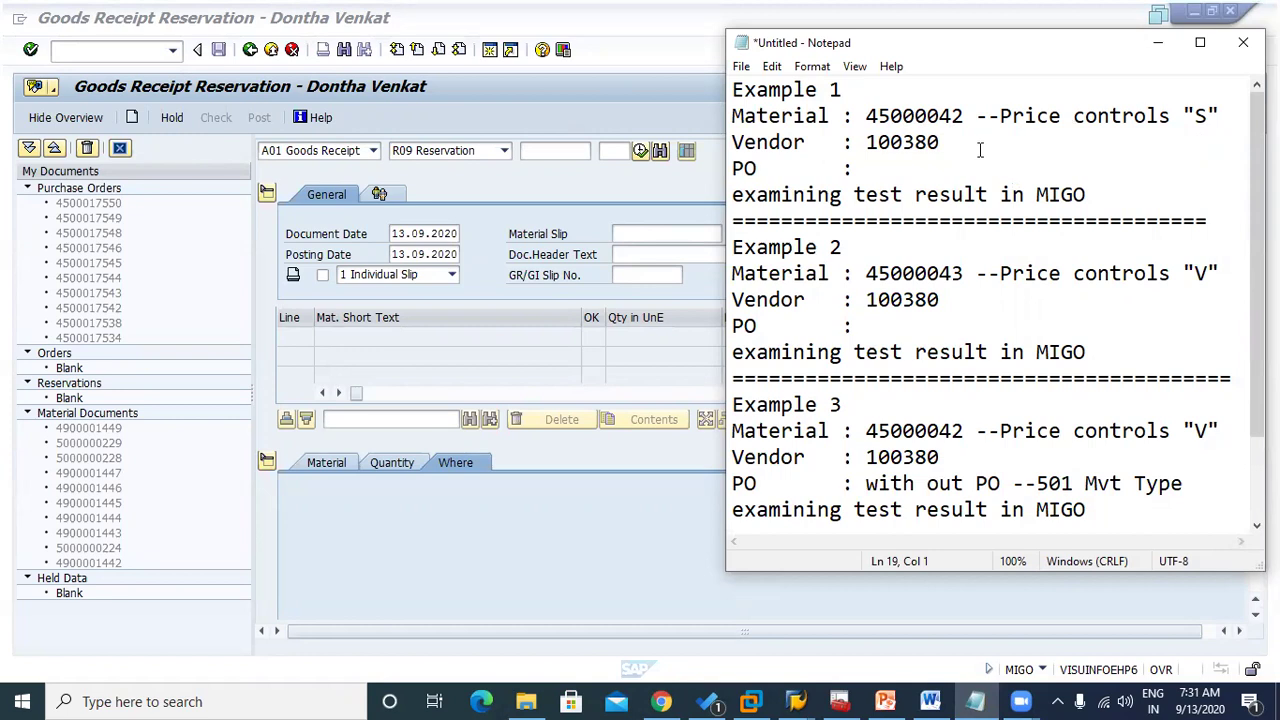
Switch to the second SAP session and open material 45000042 for change with transaction MM02
left_click(894, 167)
left_click(576, 128)
mouse_move(800, 701)
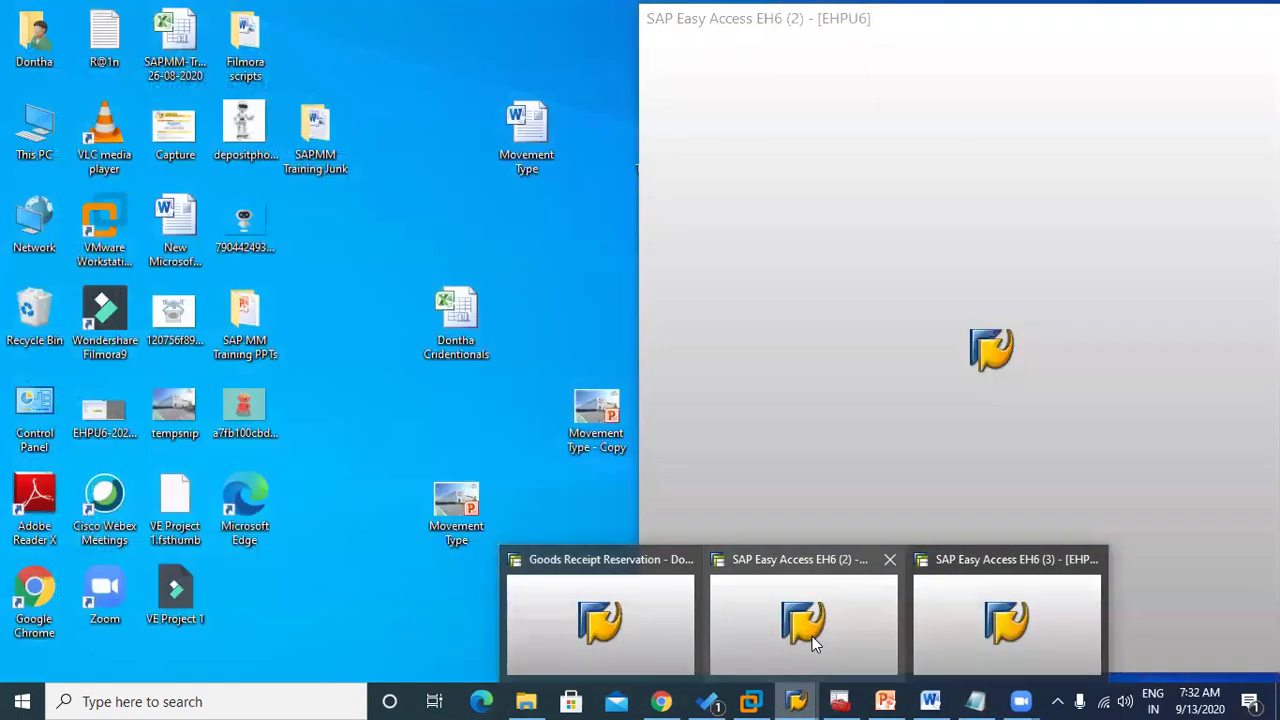
left_click(812, 636)
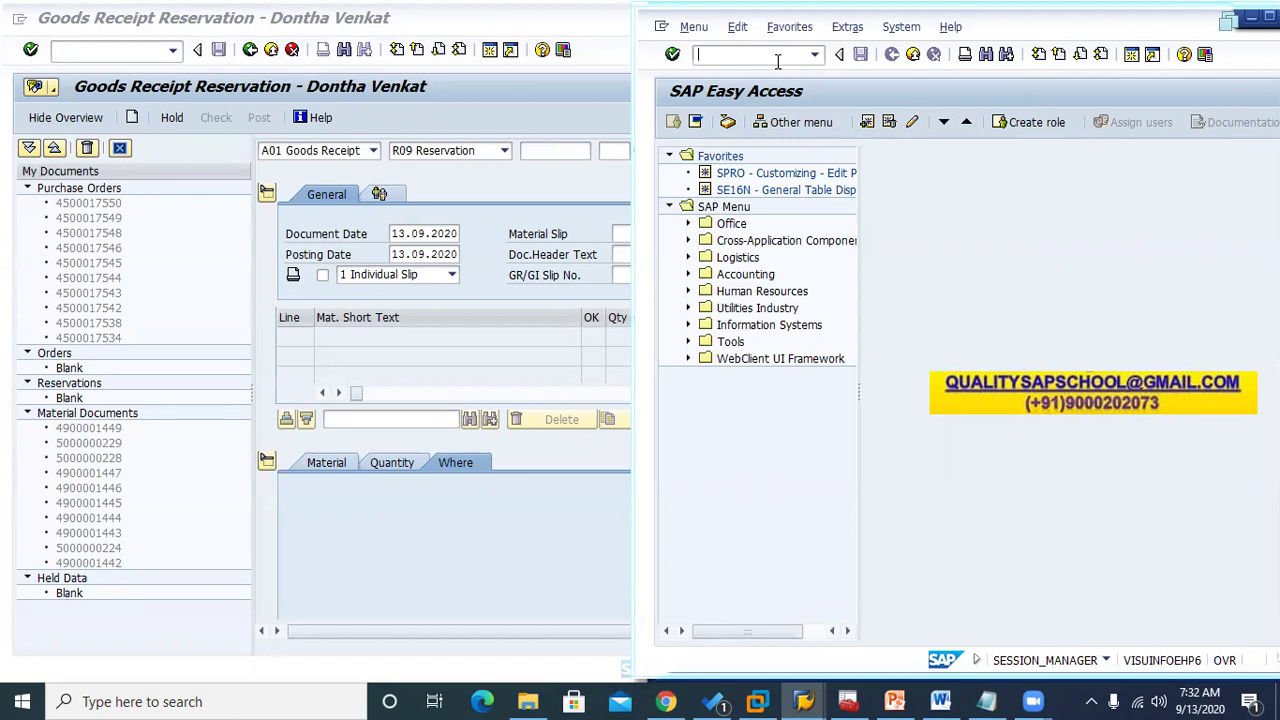
type("mm")
key("BackSpace")
type("e")
type("21")
type("m0")
type("2")
key("Return")
key("Return")
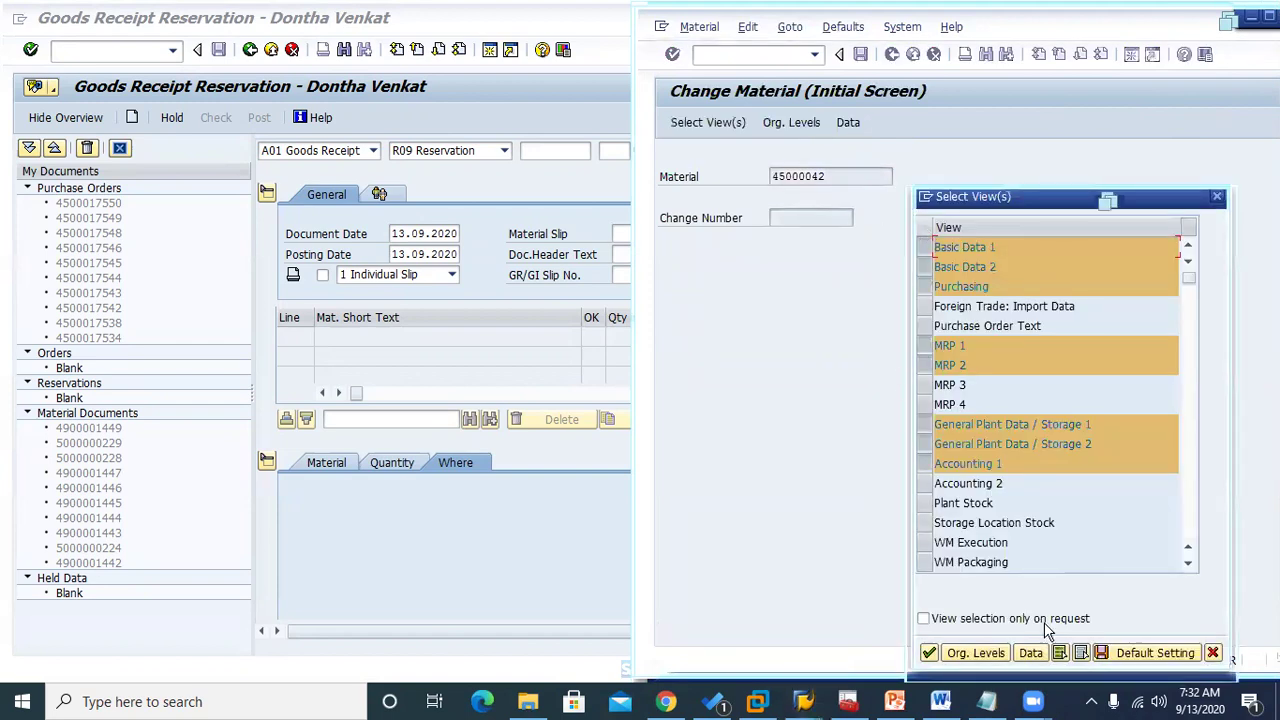
Deselect all views, choose only Accounting 1, and open it for plant ABC1
left_click(1081, 652)
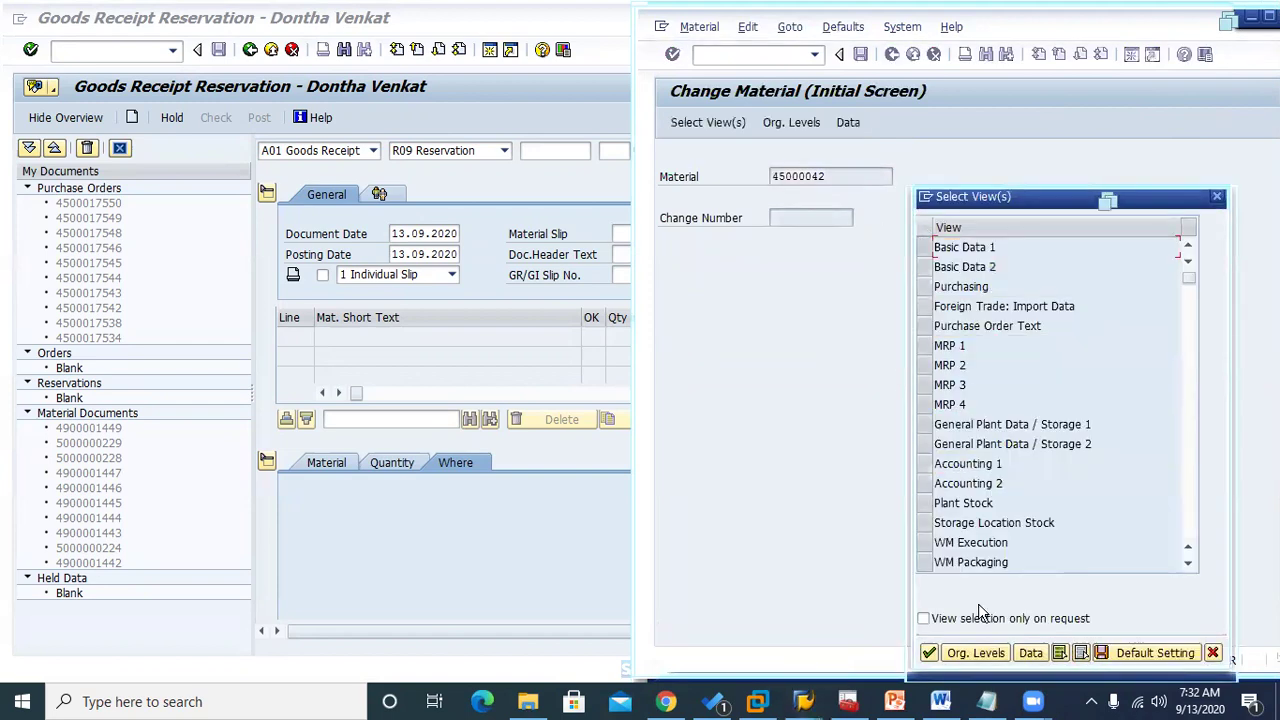
left_click(924, 464)
left_click(929, 652)
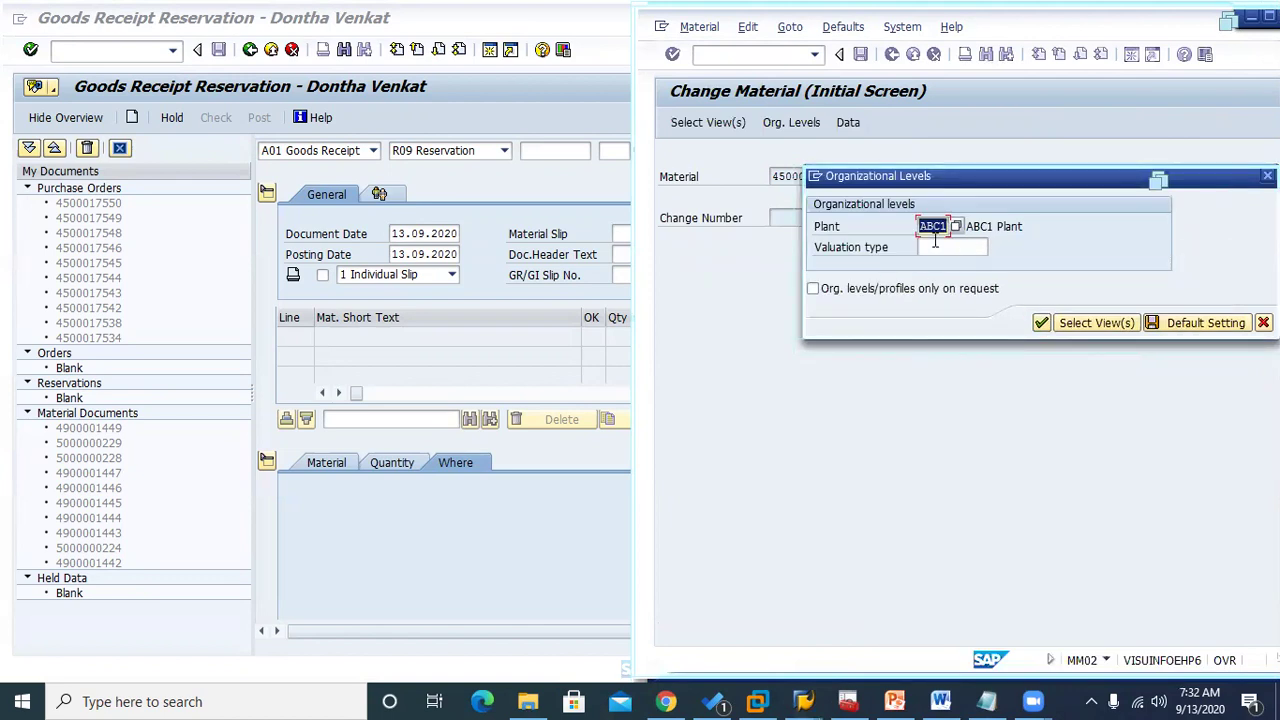
left_click(1041, 322)
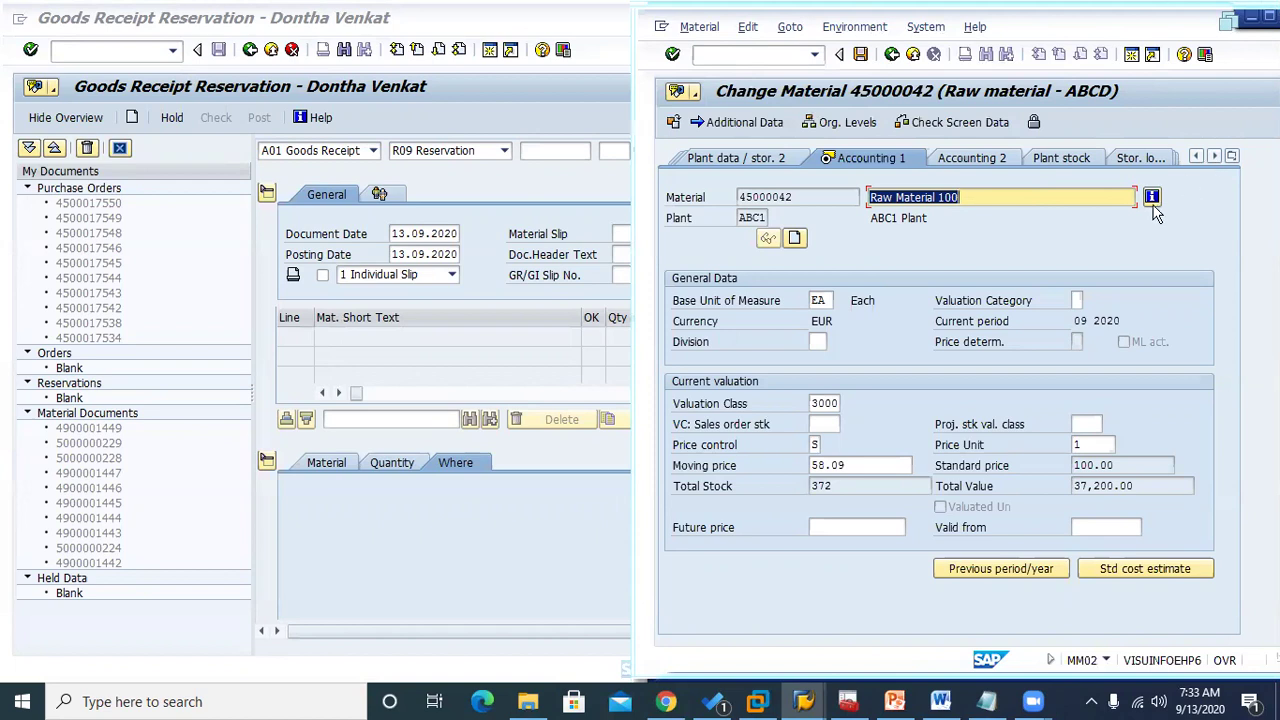
Examine the valuation class, price control and standard price in the material's current valuation data
left_click(813, 405)
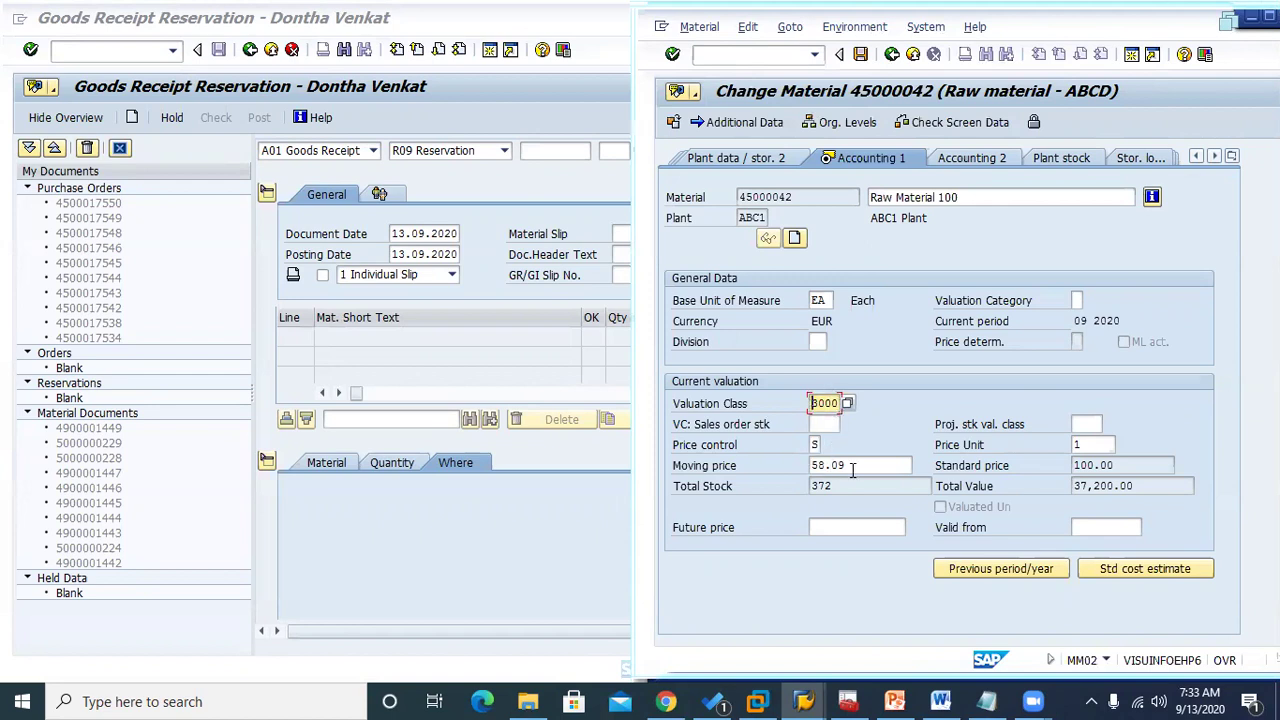
left_click(815, 445)
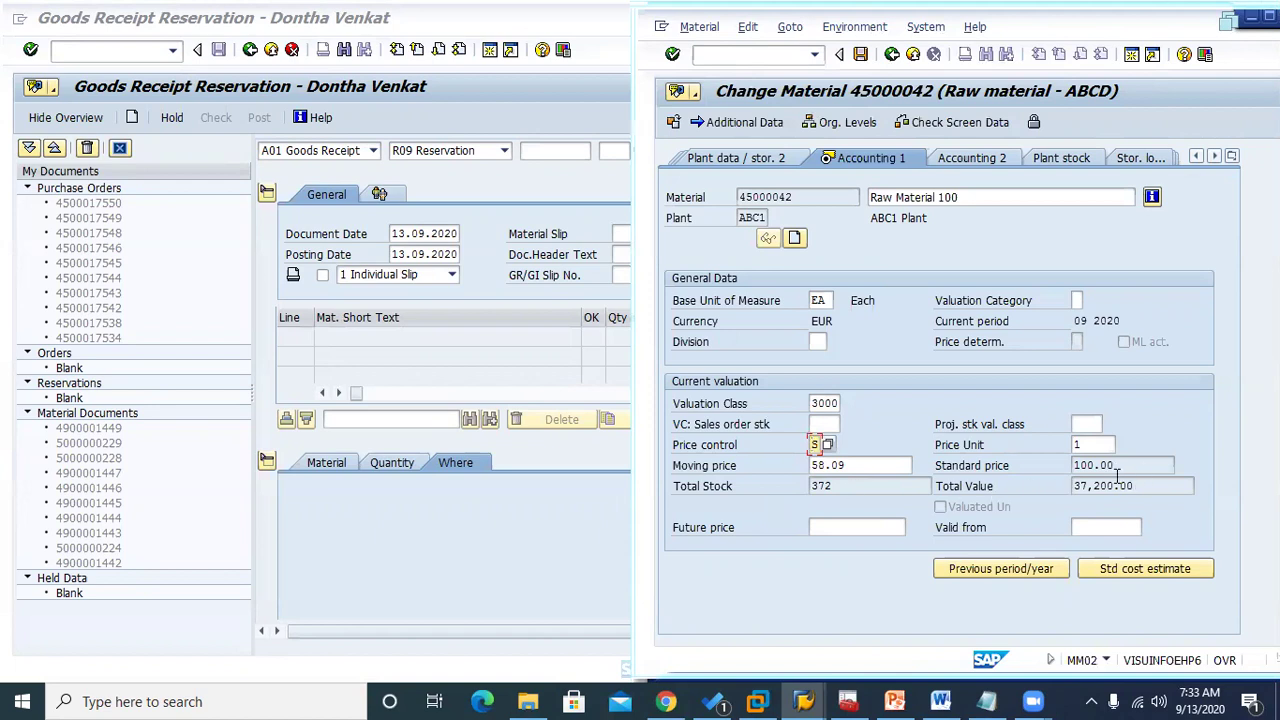
left_click_drag(1118, 465, 1074, 465)
Switch to Notepad and add an indented line "Material type ZROH" below the Example 1 material line
left_click(992, 700)
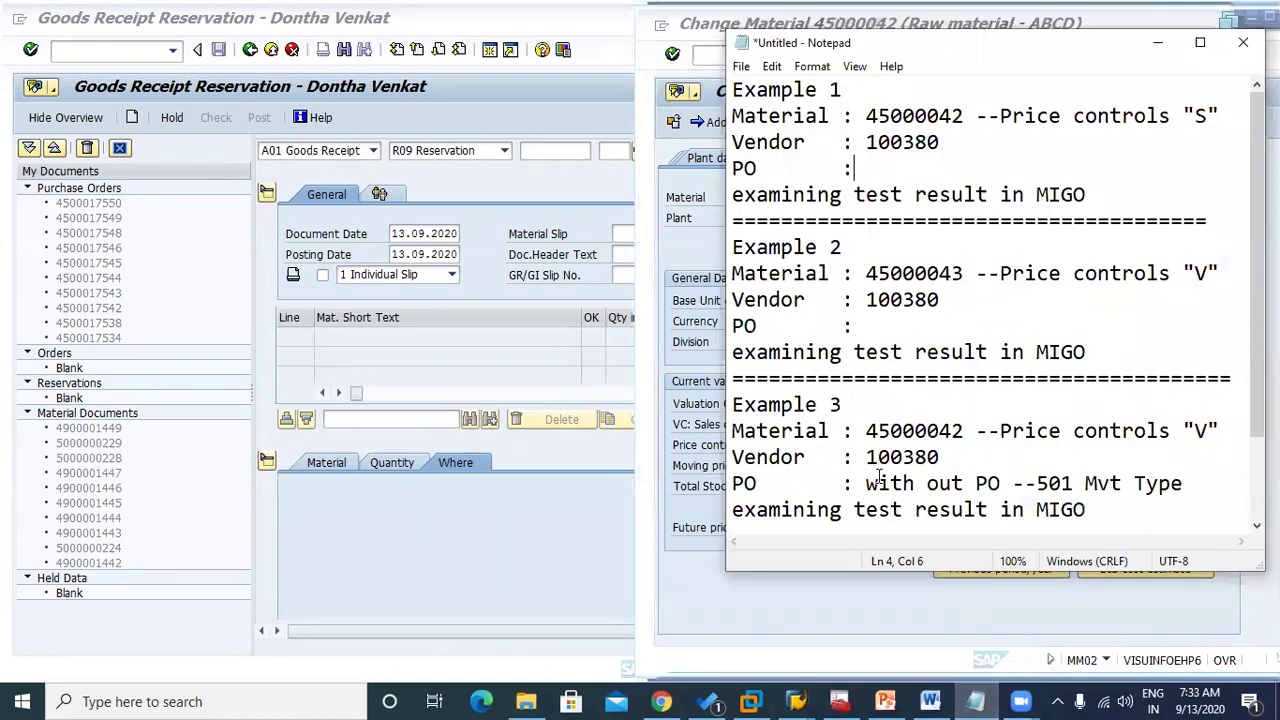
left_click(1229, 118)
key("Return")
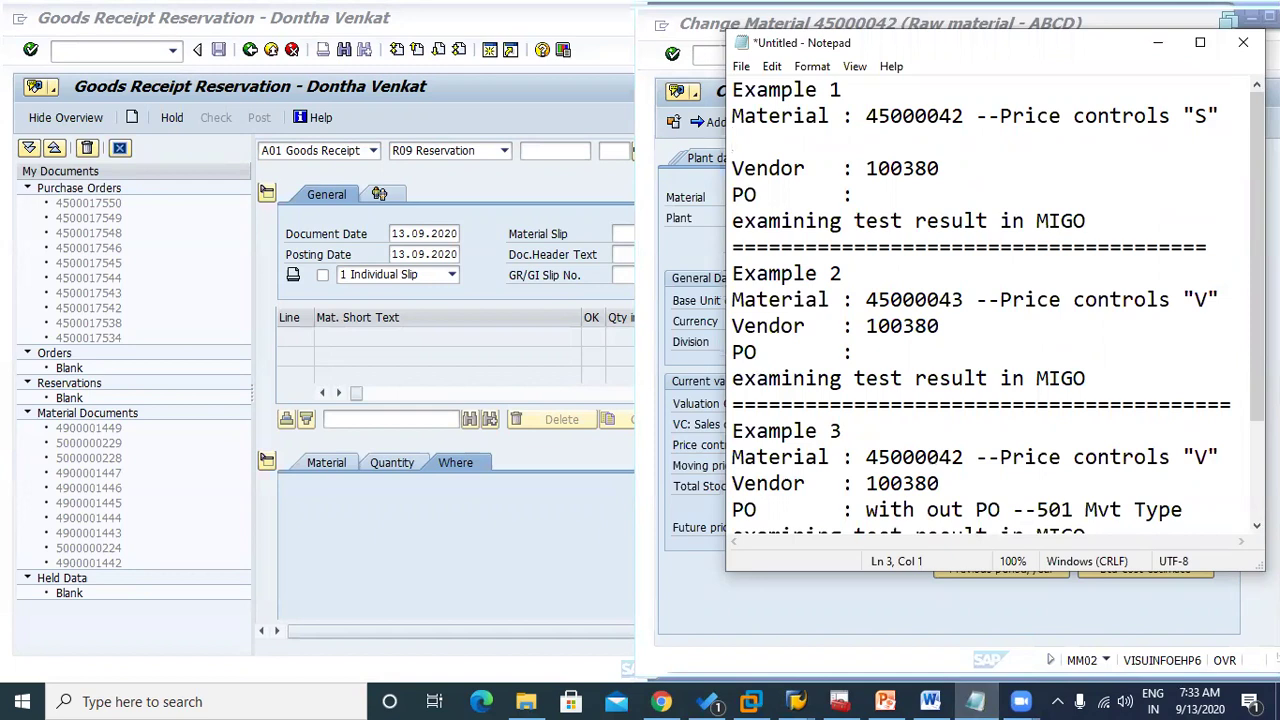
key("Tab")
key("Tab")
type("Material type ")
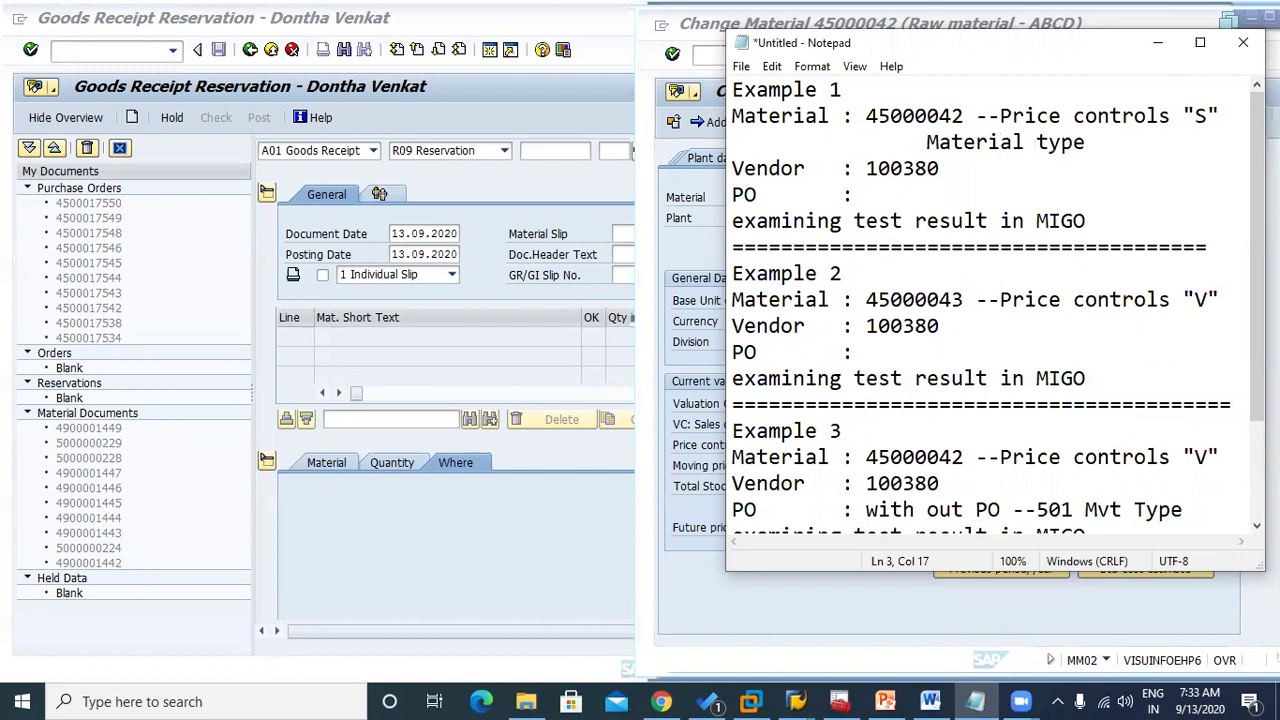
type("ZROH")
Add an indented line "Valuation class = 3000" below the Example 1 material type
key("Return")
key("Tab")
key("Tab")
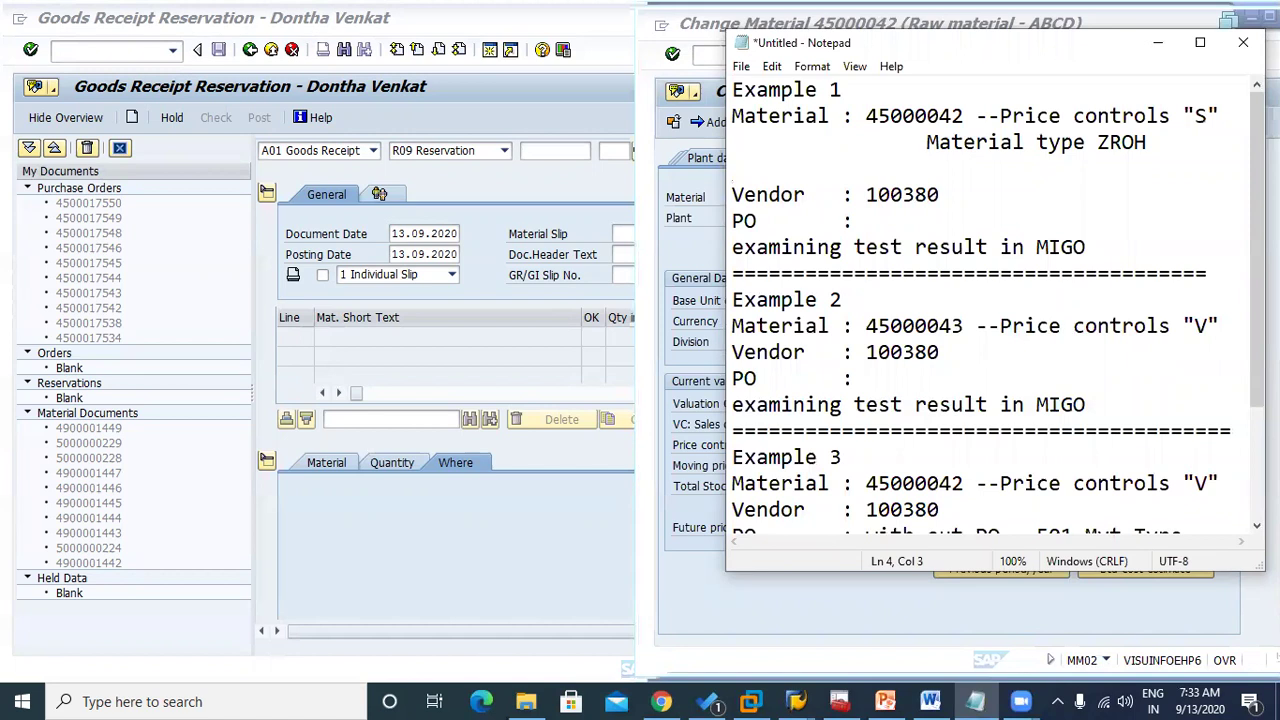
type("Valuation class ")
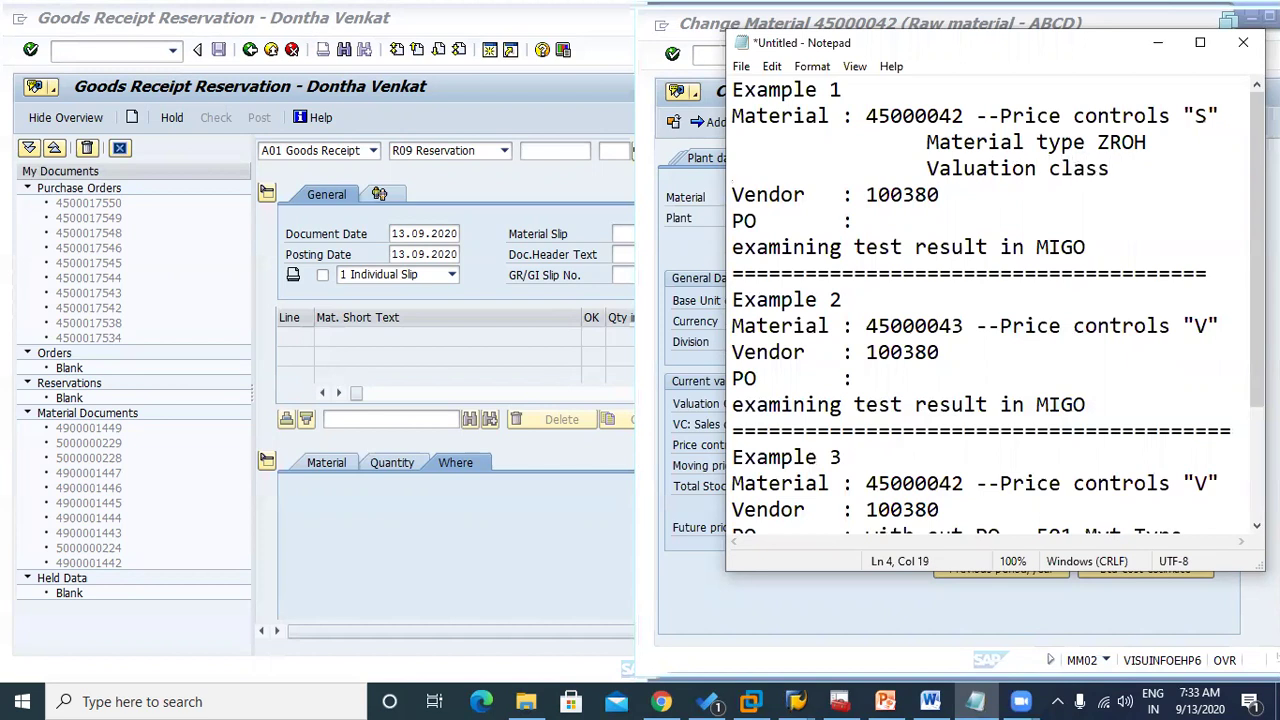
type("= 3000")
Remove the indent of the Example 1 material type line and shorten it to "Matl type: ZROH"
left_click(738, 144)
key("Delete")
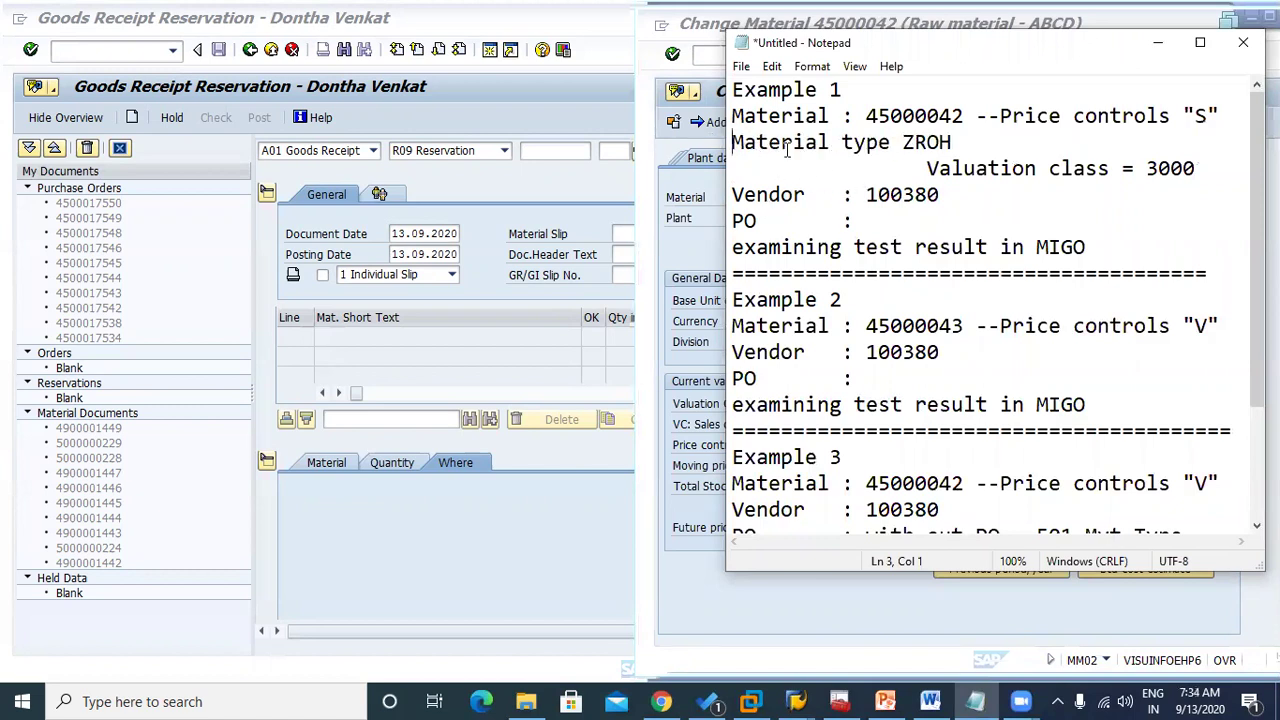
key("Delete")
key("Delete")
key("Delete")
key("Delete")
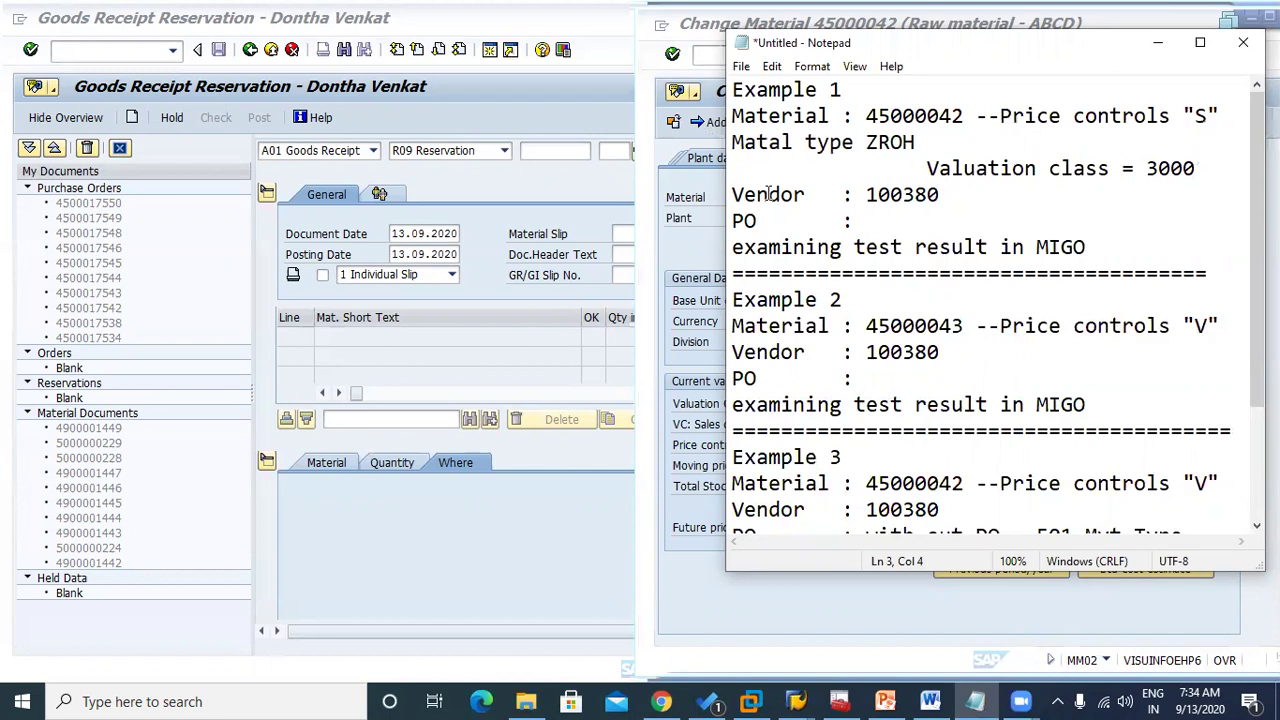
left_click(853, 142)
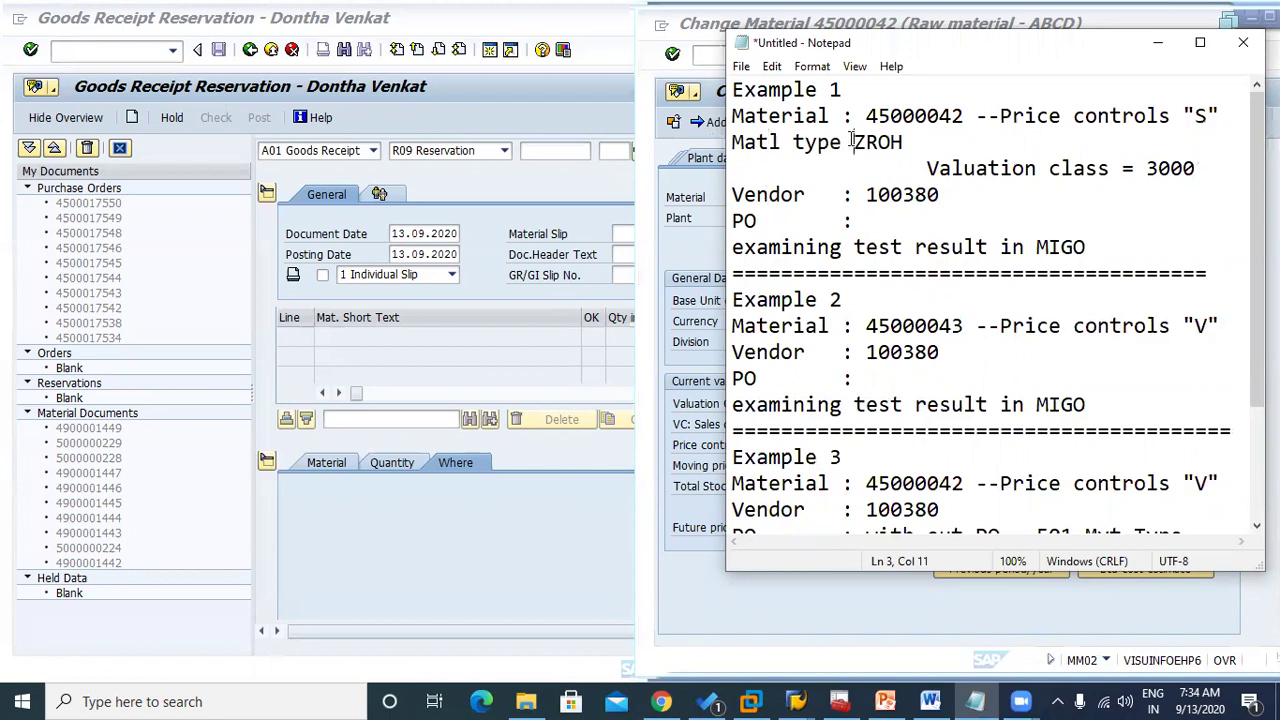
key("Left")
type(":")
Remove the indent before "Valuation class = 3000" in Example 1 and insert a blank line below the Example 2 material line
left_click(735, 169)
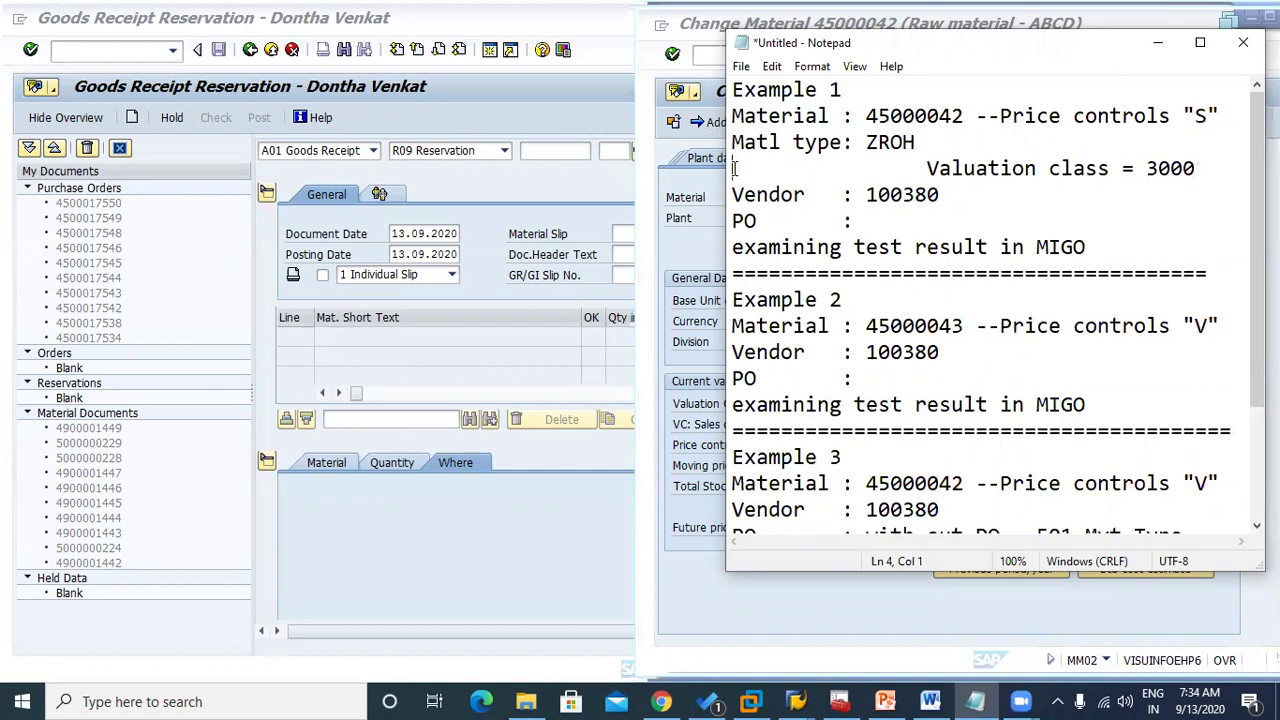
key("Delete")
key("Delete")
key("Delete")
key("Delete")
key("Delete")
key("Delete")
key("Delete")
key("Delete")
key("Delete")
key("Delete")
key("Delete")
key("Delete")
key("Delete")
key("Delete")
key("Delete")
key("Delete")
key("Delete")
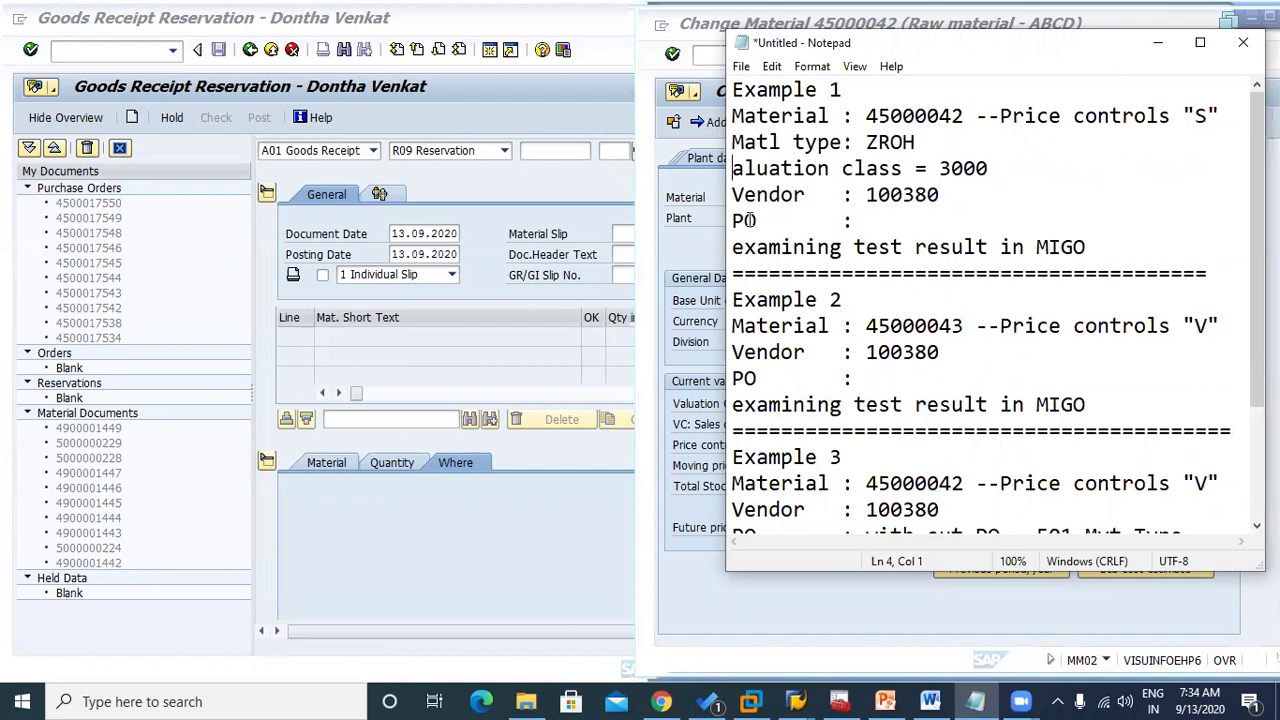
type("V")
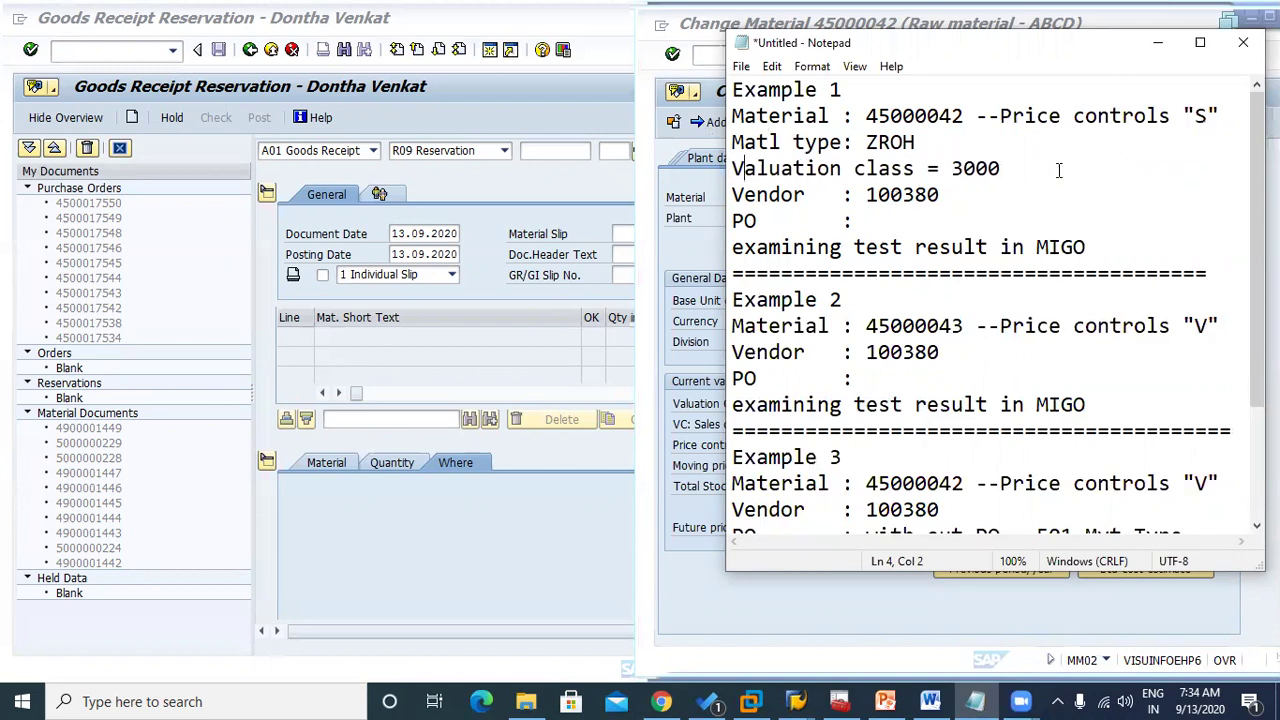
left_click(1042, 166)
left_click(1240, 325)
key("Return")
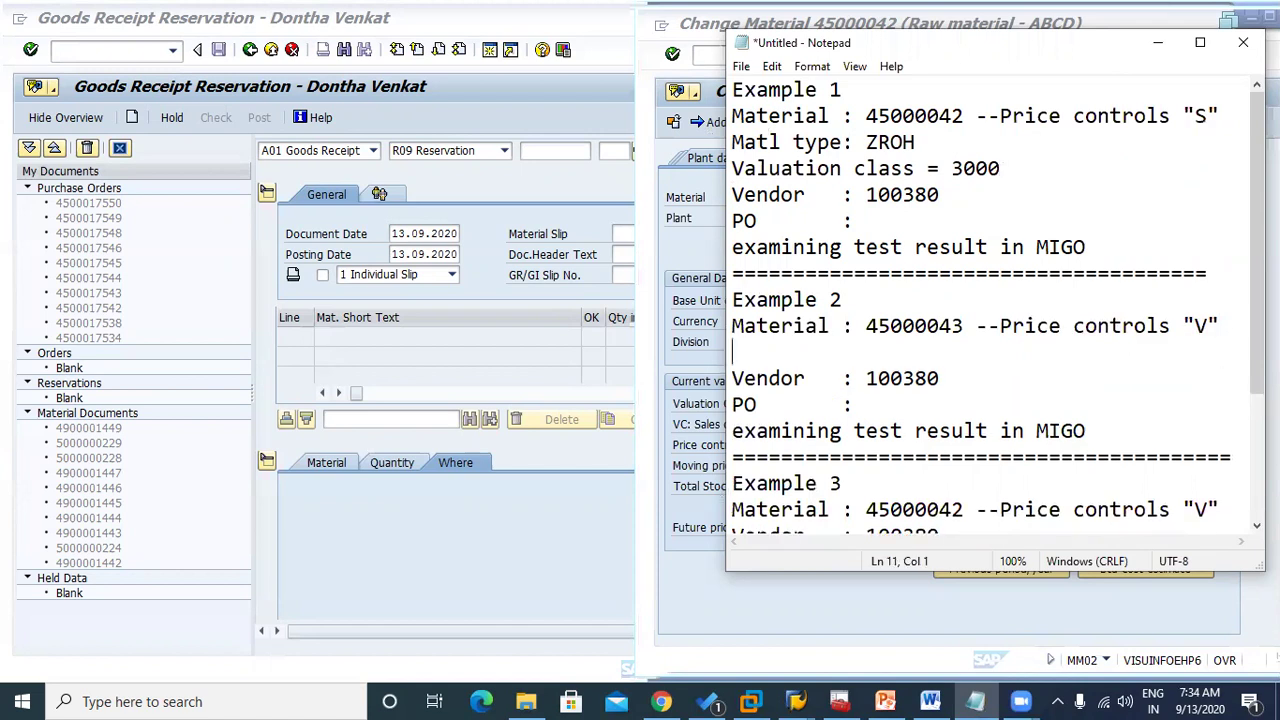
Switch back to SAP, leave the change view of material 45000042 and open the immediate Create Material screen
left_click(697, 251)
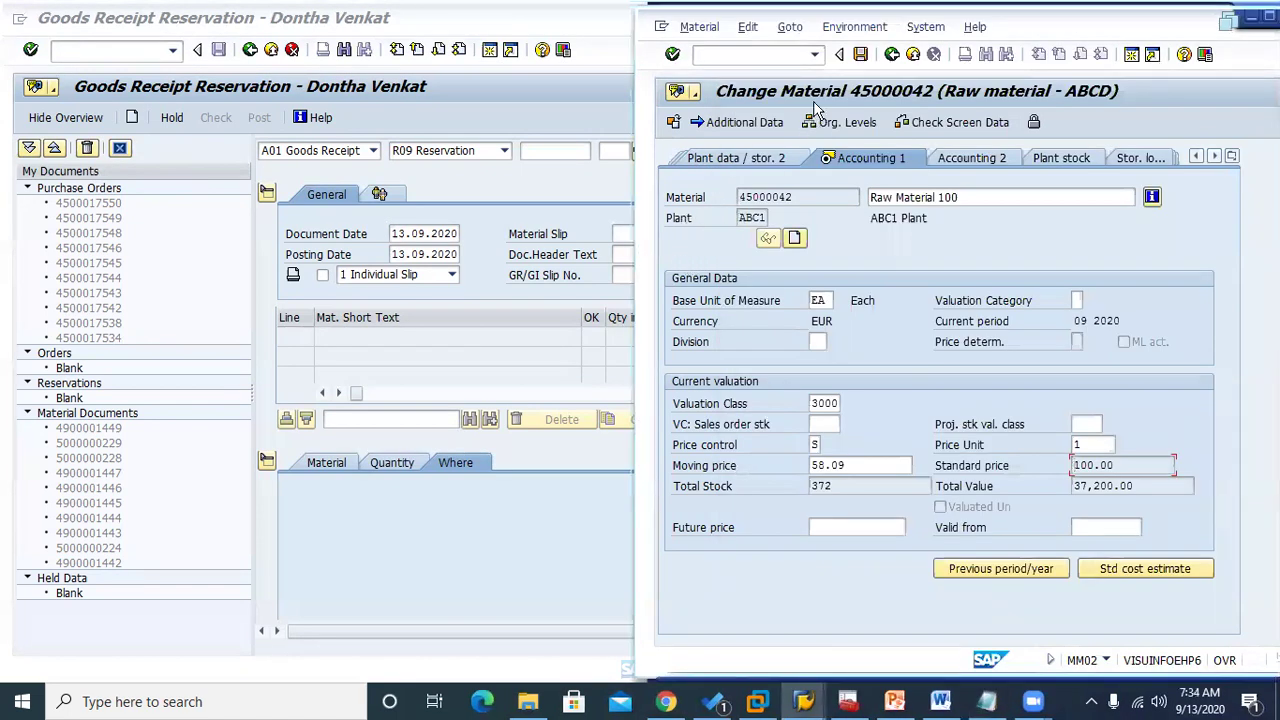
left_click(891, 54)
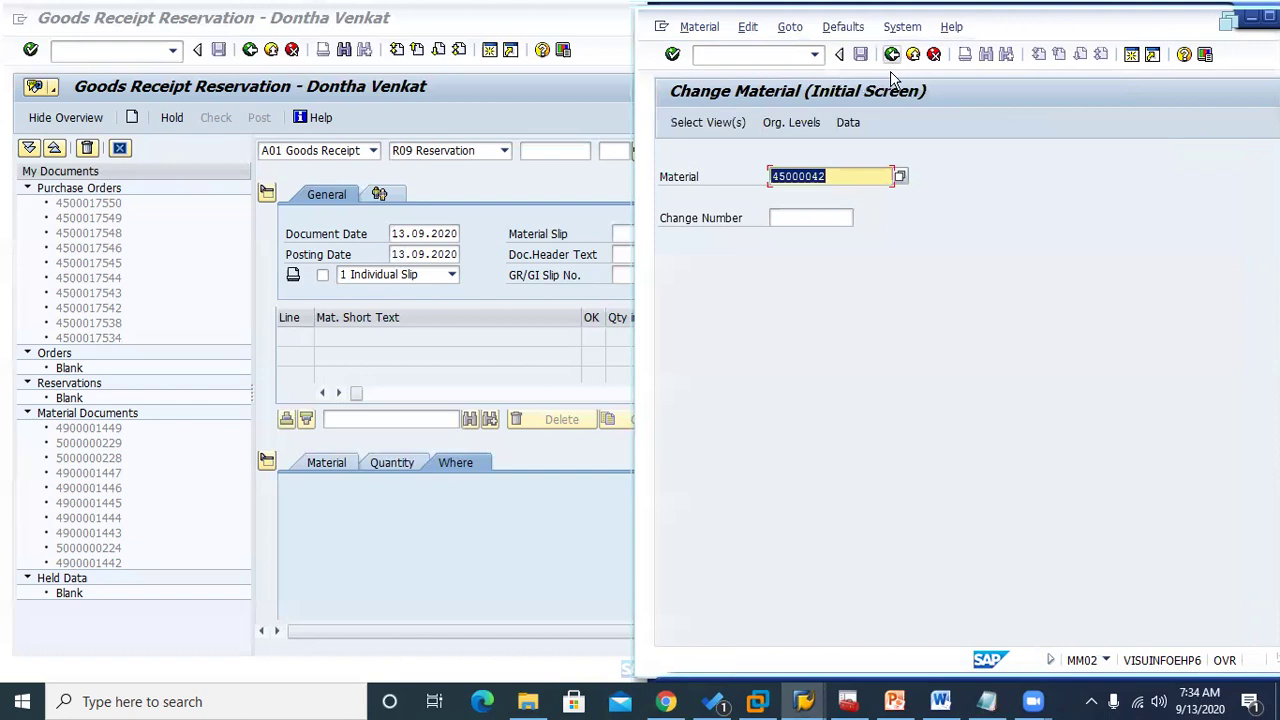
left_click(699, 28)
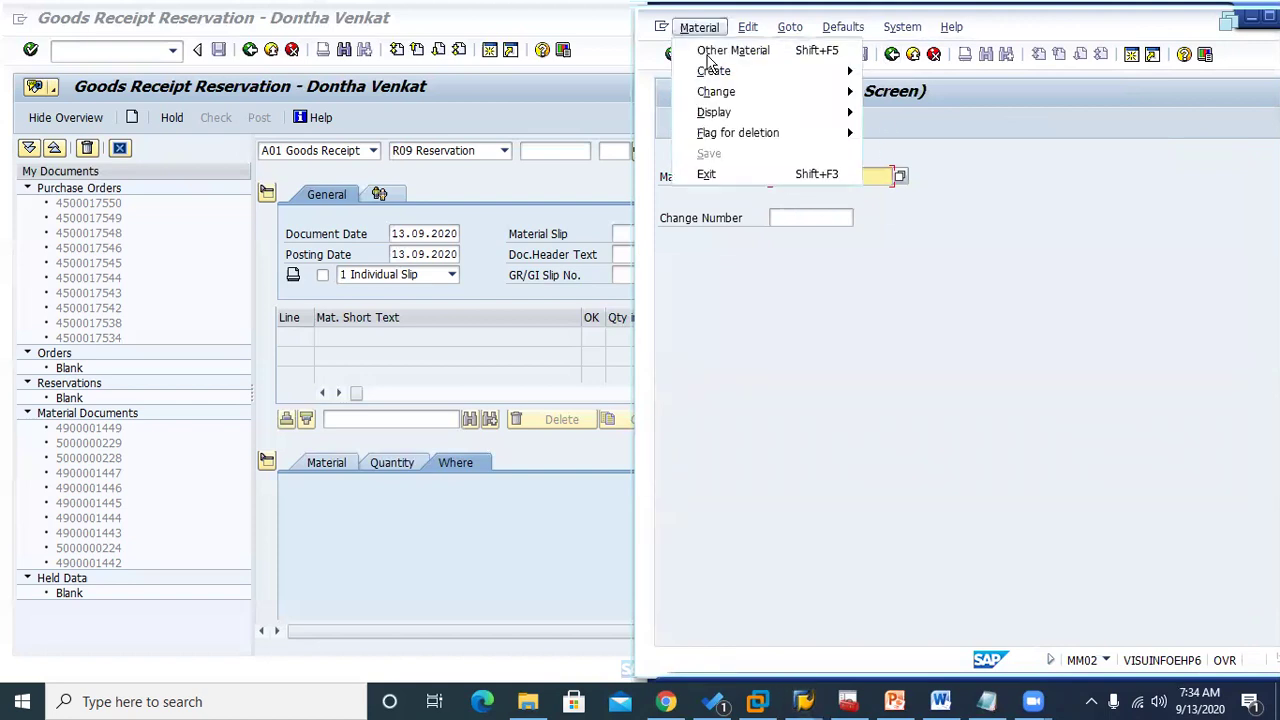
mouse_move(753, 80)
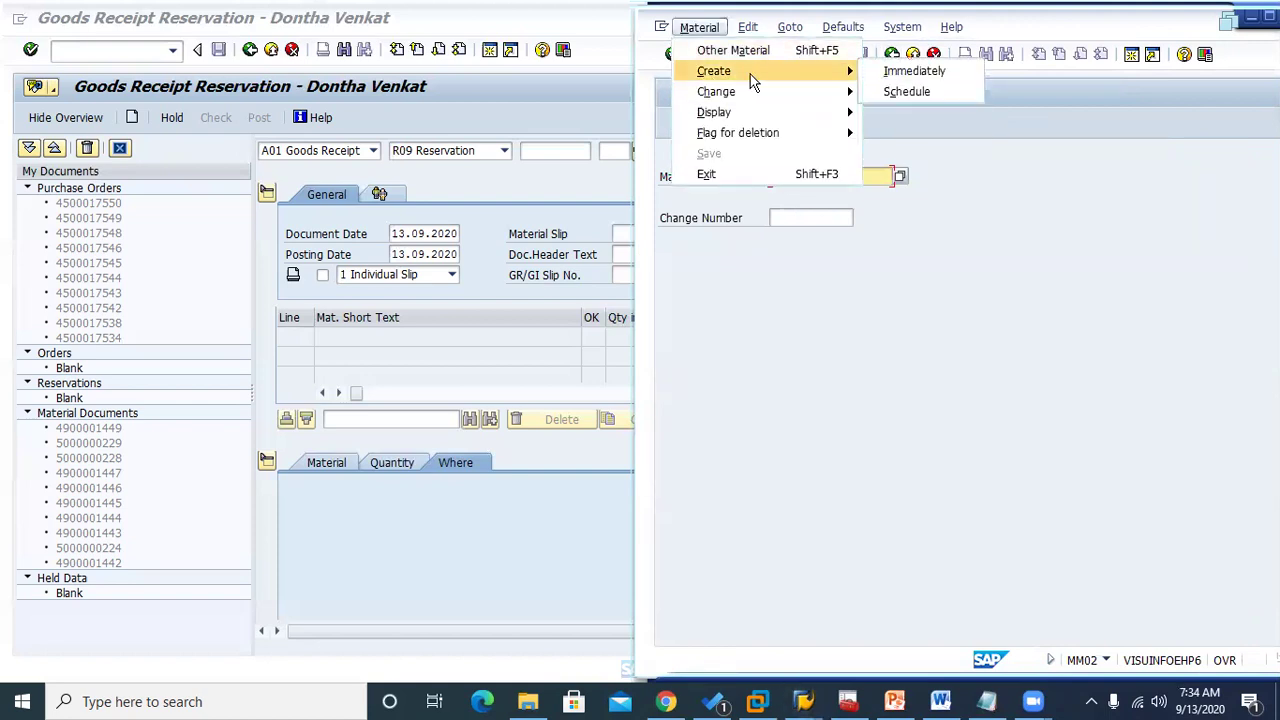
left_click(900, 71)
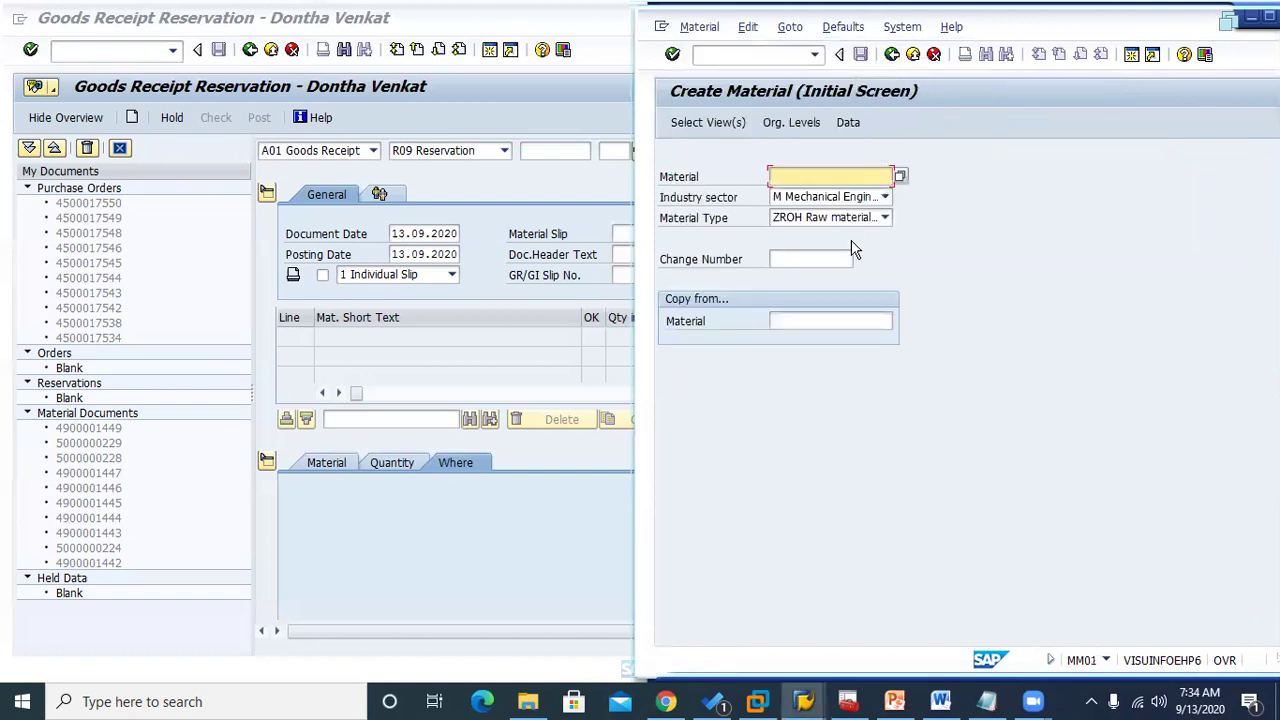
Check the material type of 45000042 and 45000043 by entering each number, closing the view selection each time
left_click(815, 176)
left_click(815, 191)
key("Return")
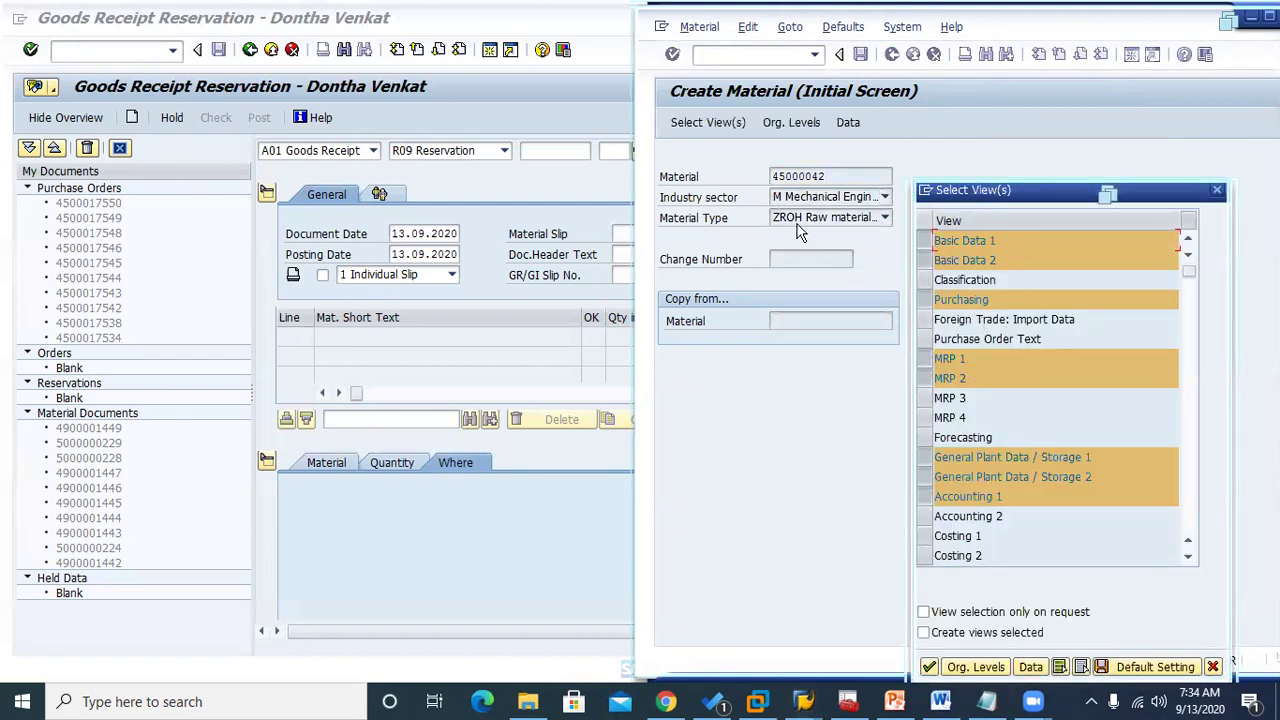
left_click(1218, 191)
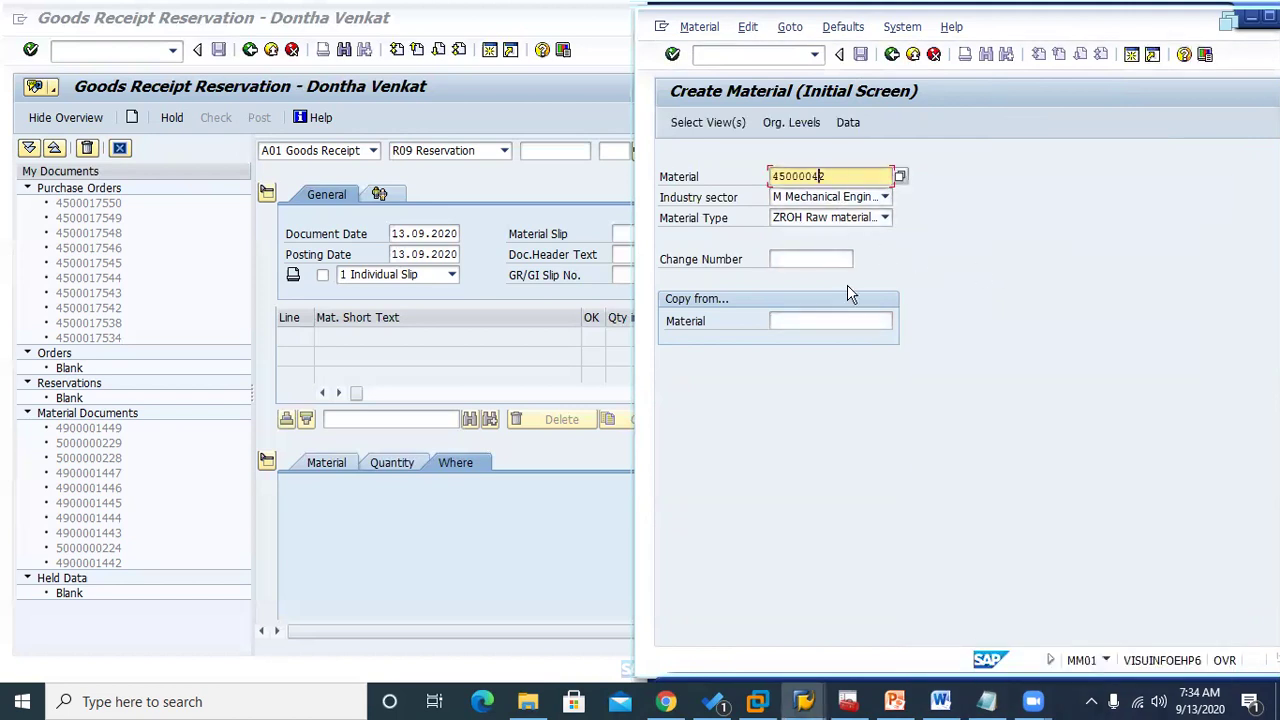
key("Return")
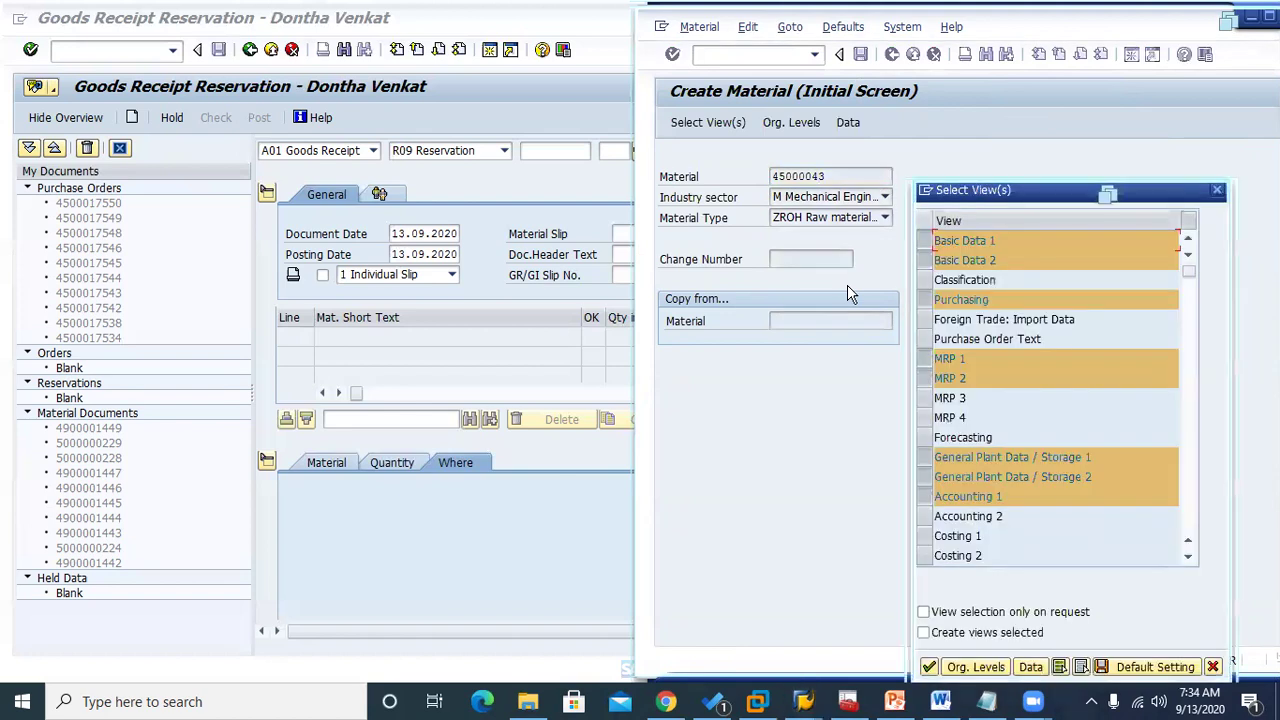
left_click(1217, 190)
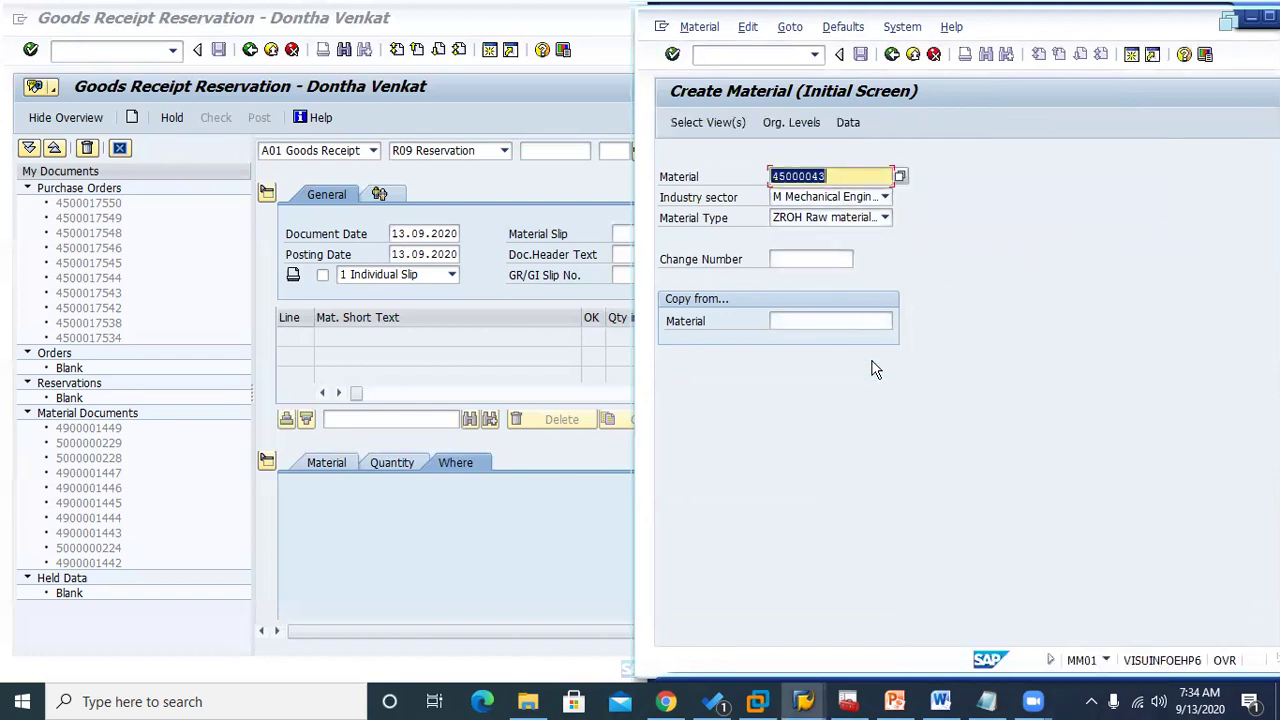
In Notepad, copy "Matl type: ZROH" from Example 1 to below the Example 2 material line and add a blank line after it
left_click(986, 701)
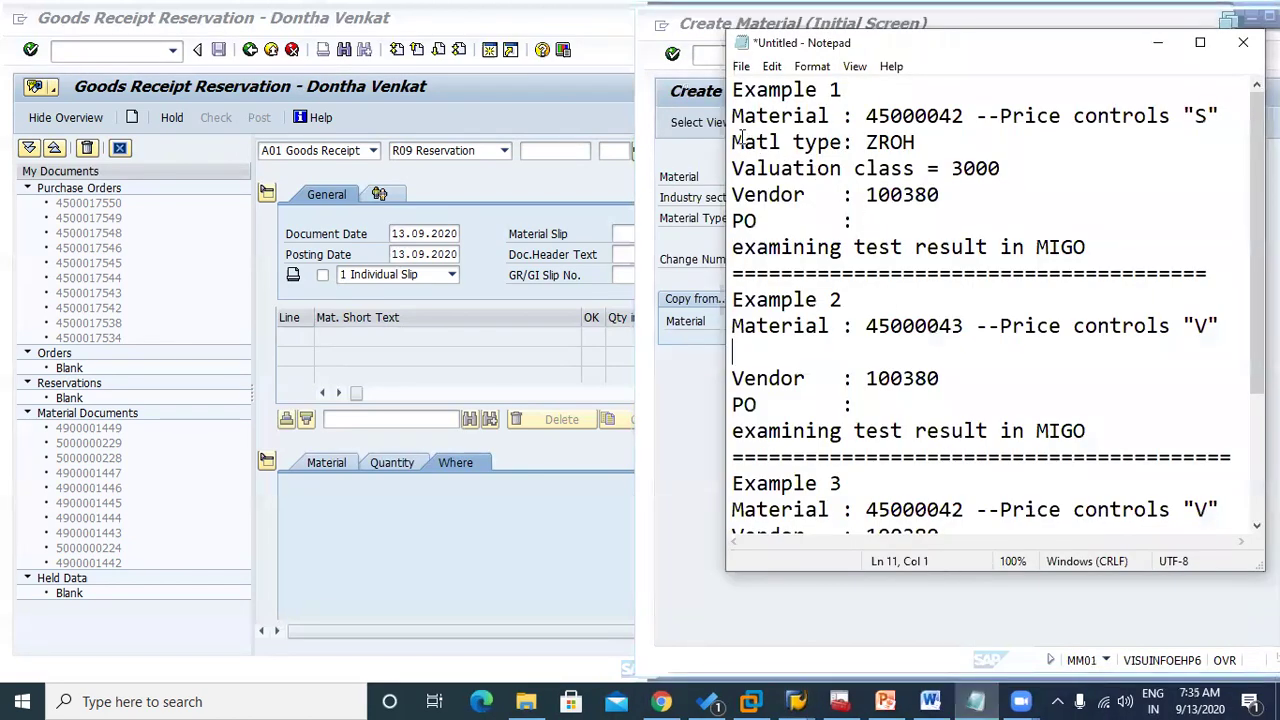
left_click_drag(735, 142, 937, 145)
key("ctrl+c")
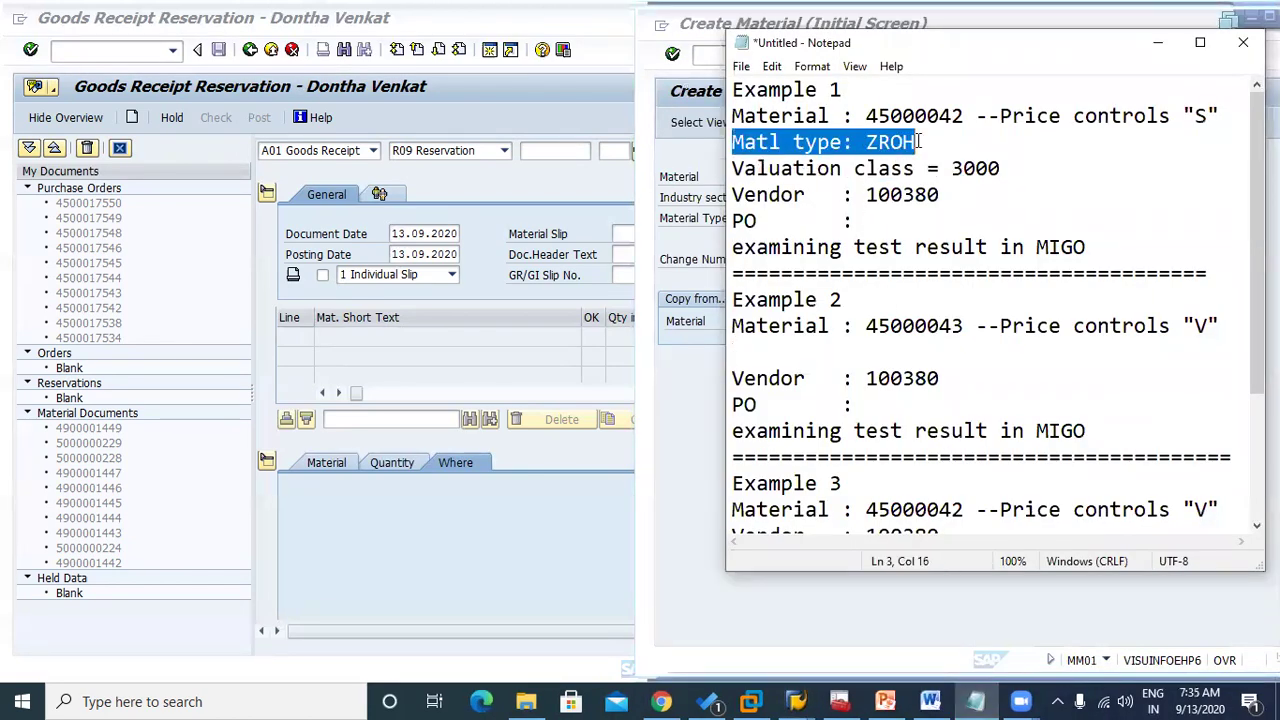
left_click(737, 350)
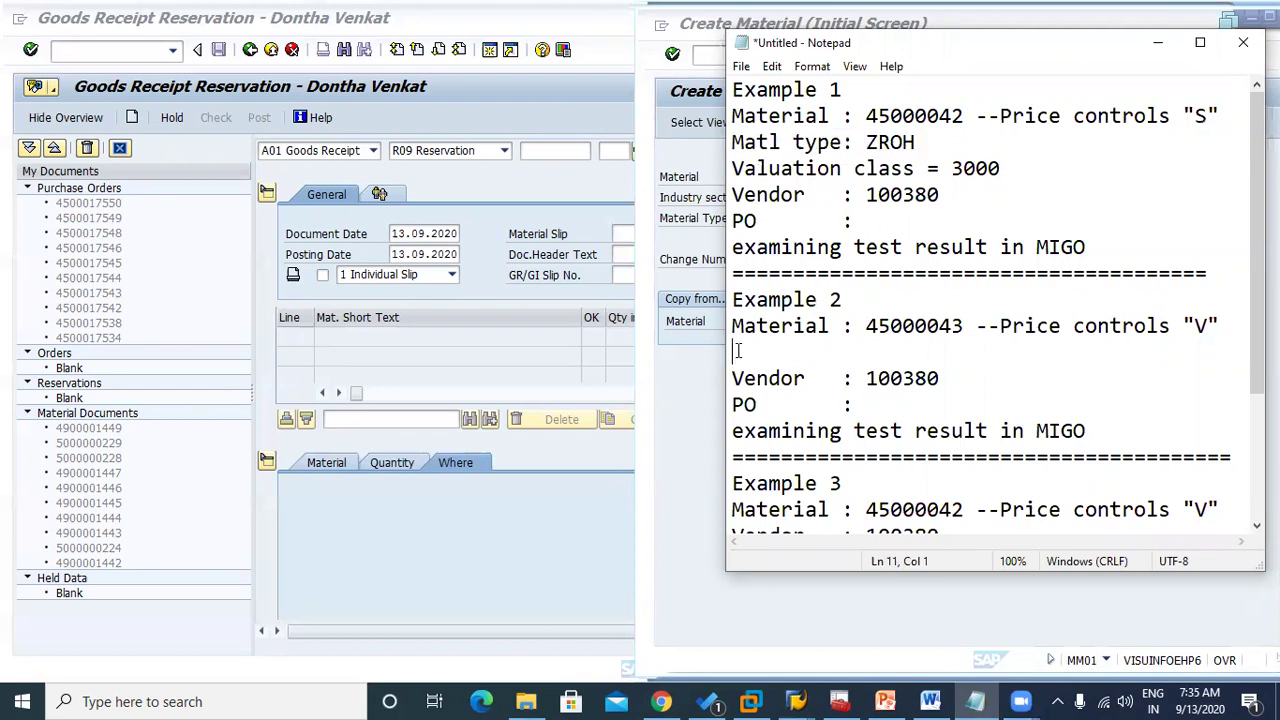
key("ctrl+v")
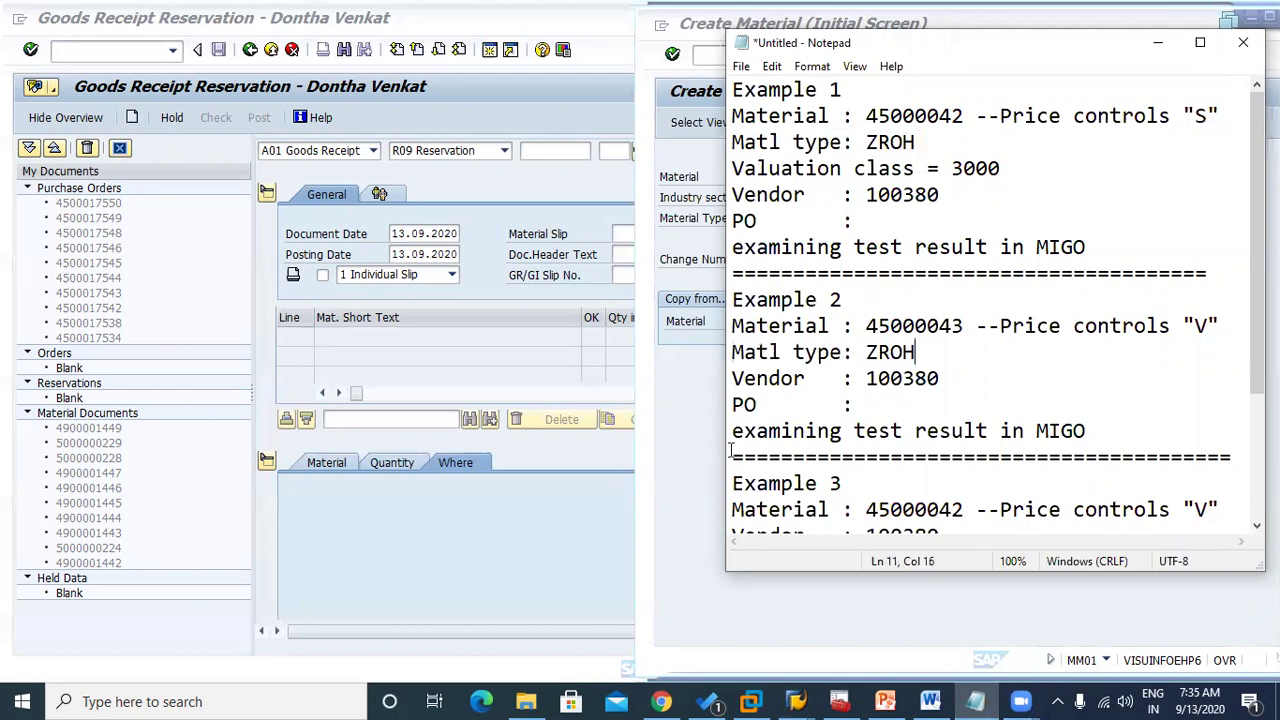
key("Return")
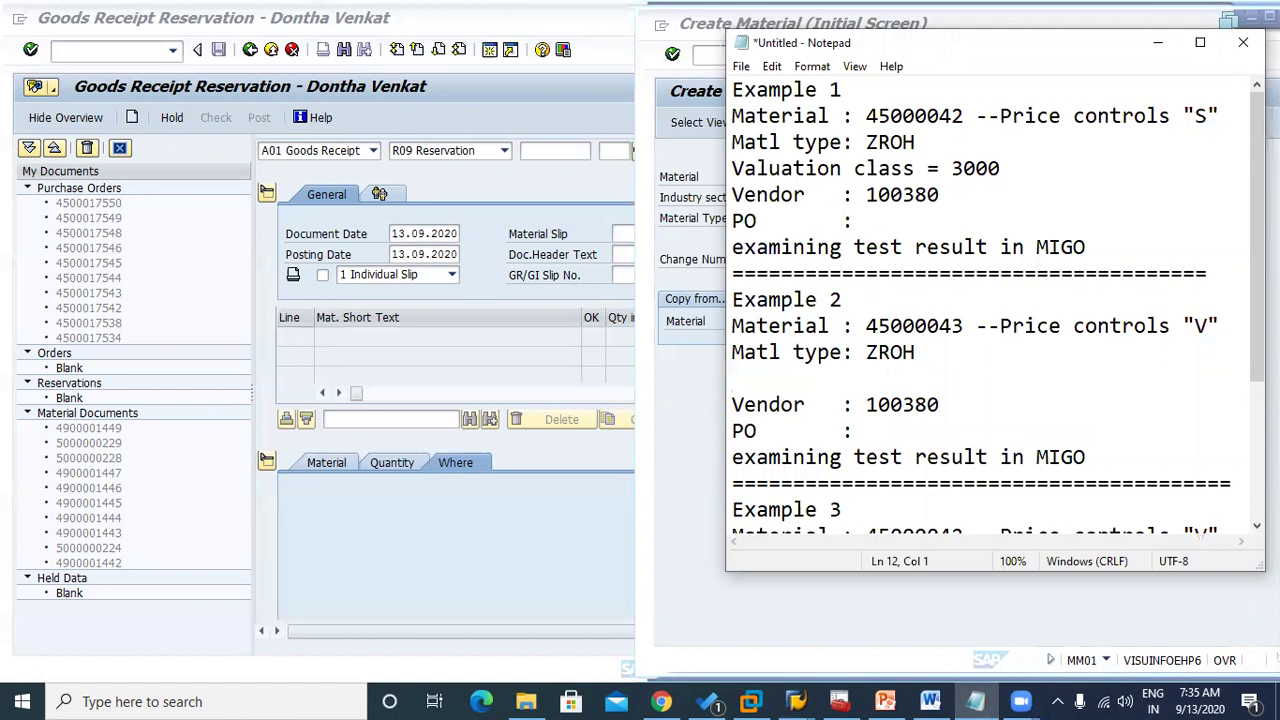
Switch back to SAP, change from creating to displaying material 45000043, and bring up its view selection
left_click(690, 475)
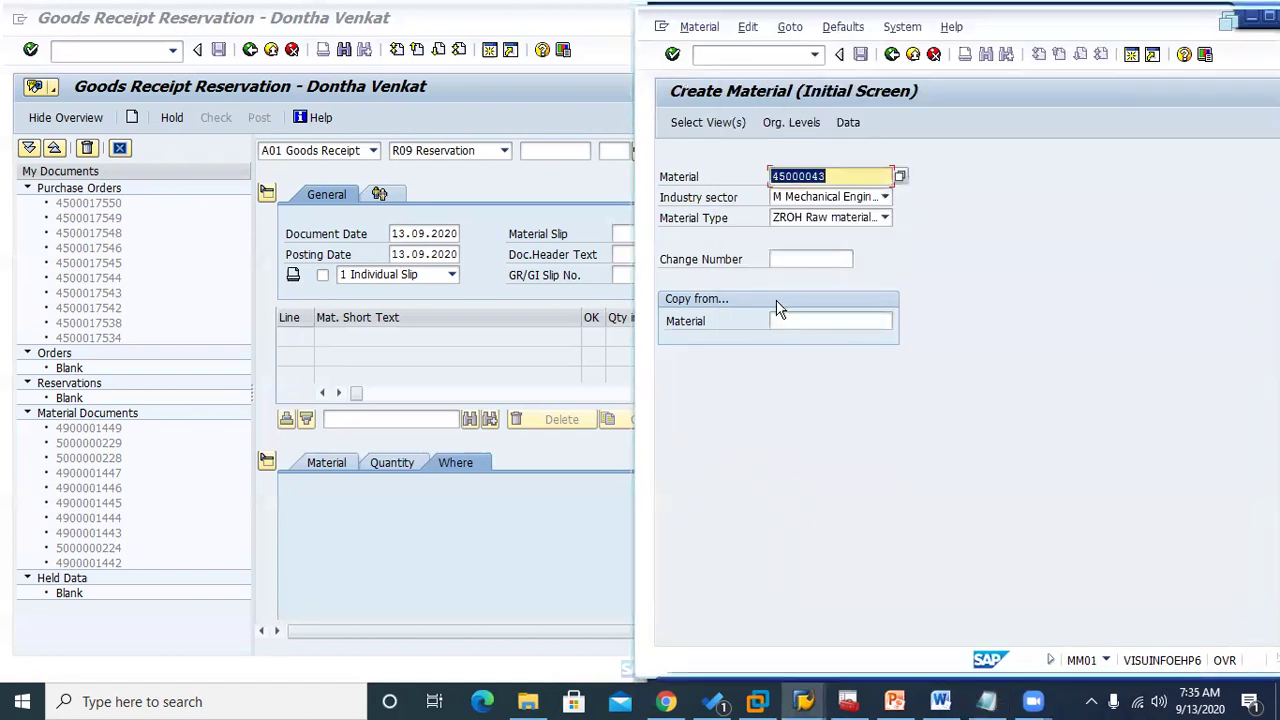
left_click(699, 27)
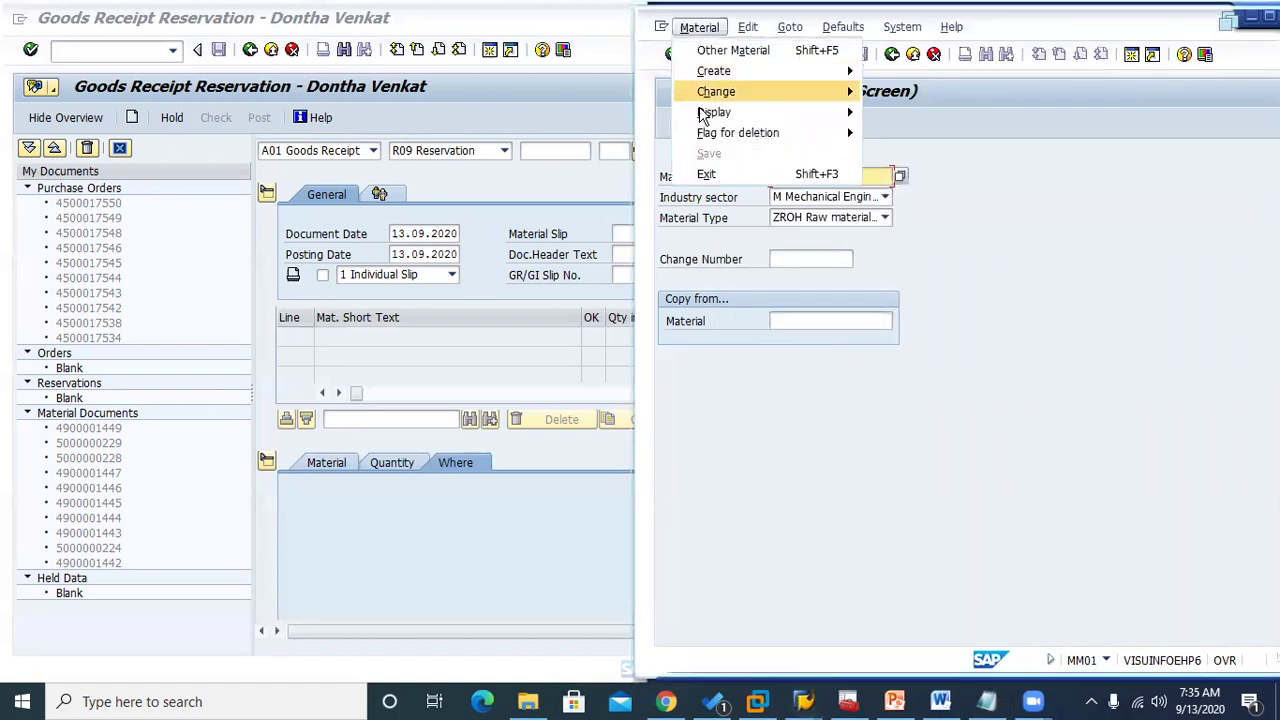
mouse_move(708, 113)
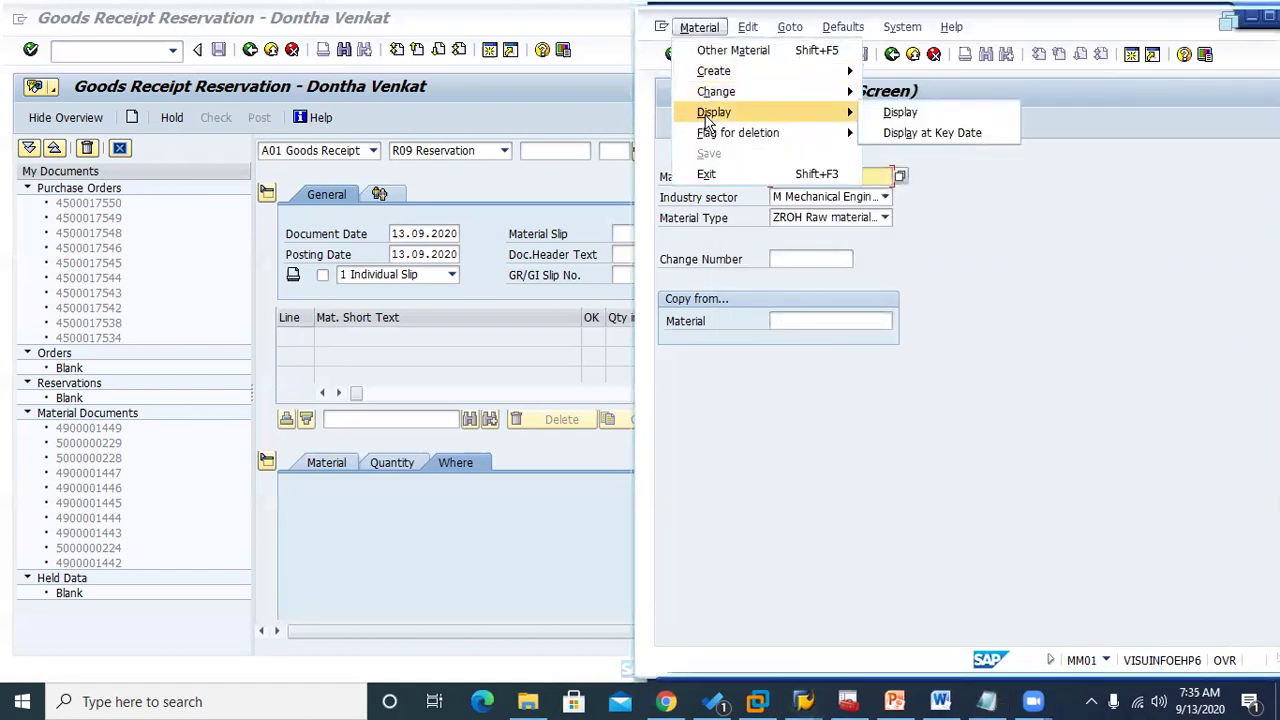
left_click(898, 113)
key("Return")
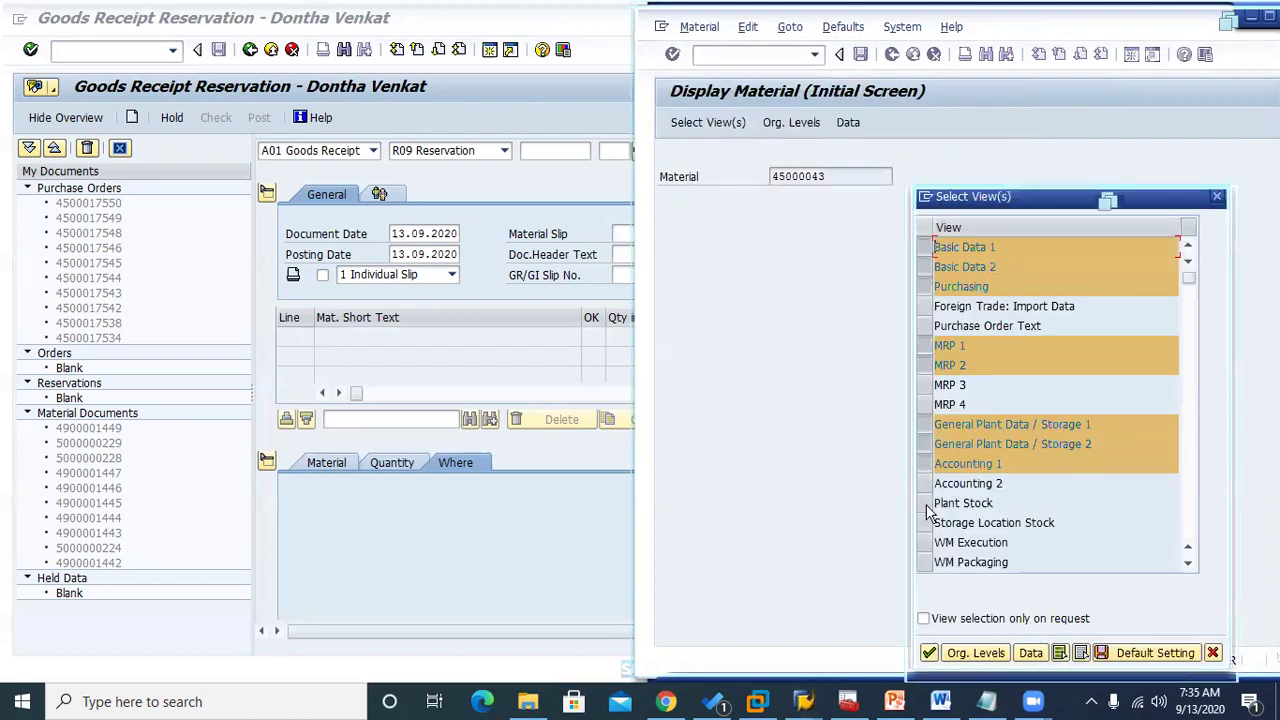
Display only the Accounting 1 view of material 45000043 for plant ABC1 and examine its valuation class, price control and prices
left_click(1081, 653)
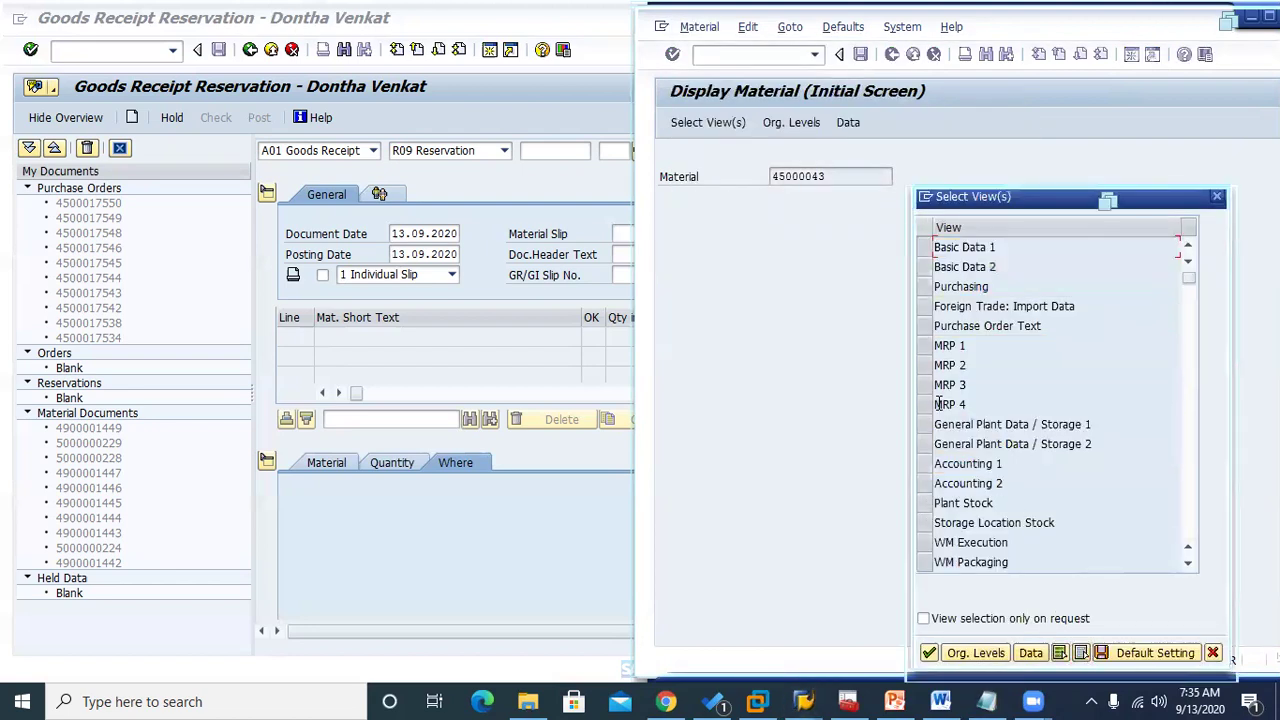
left_click(925, 463)
left_click(929, 653)
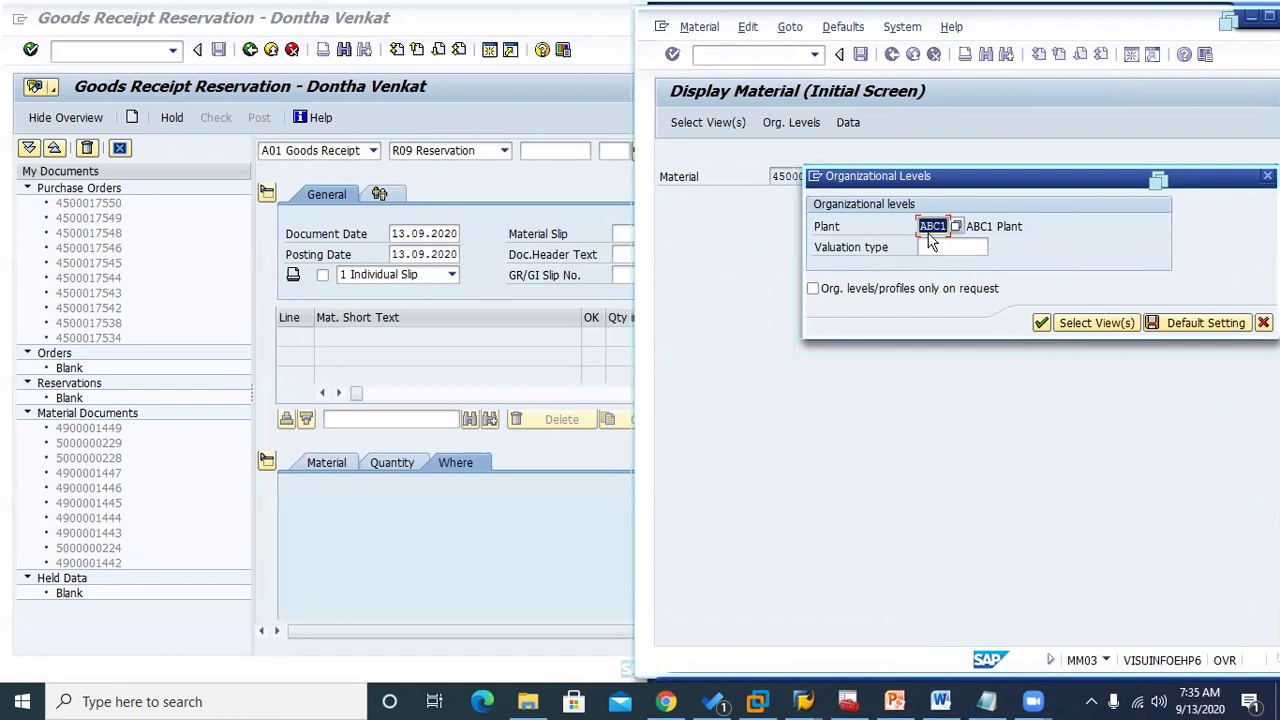
left_click(1041, 324)
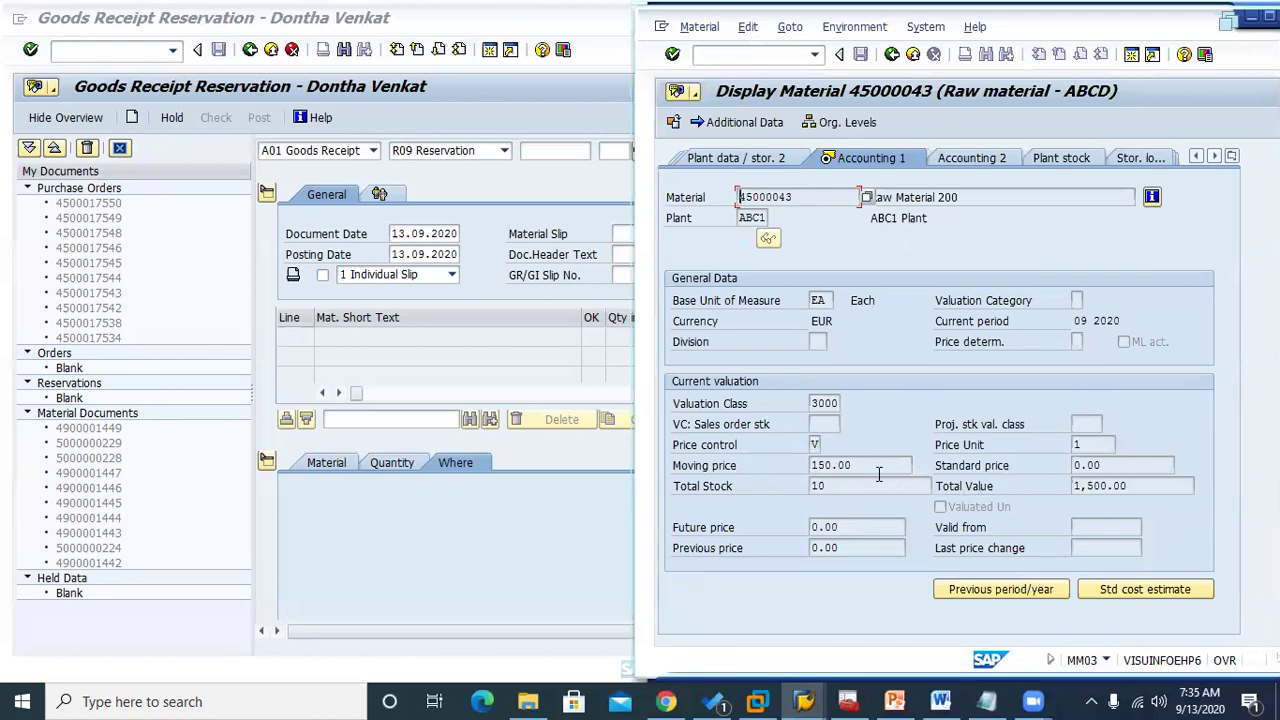
left_click_drag(1118, 464, 1068, 474)
left_click(1068, 474)
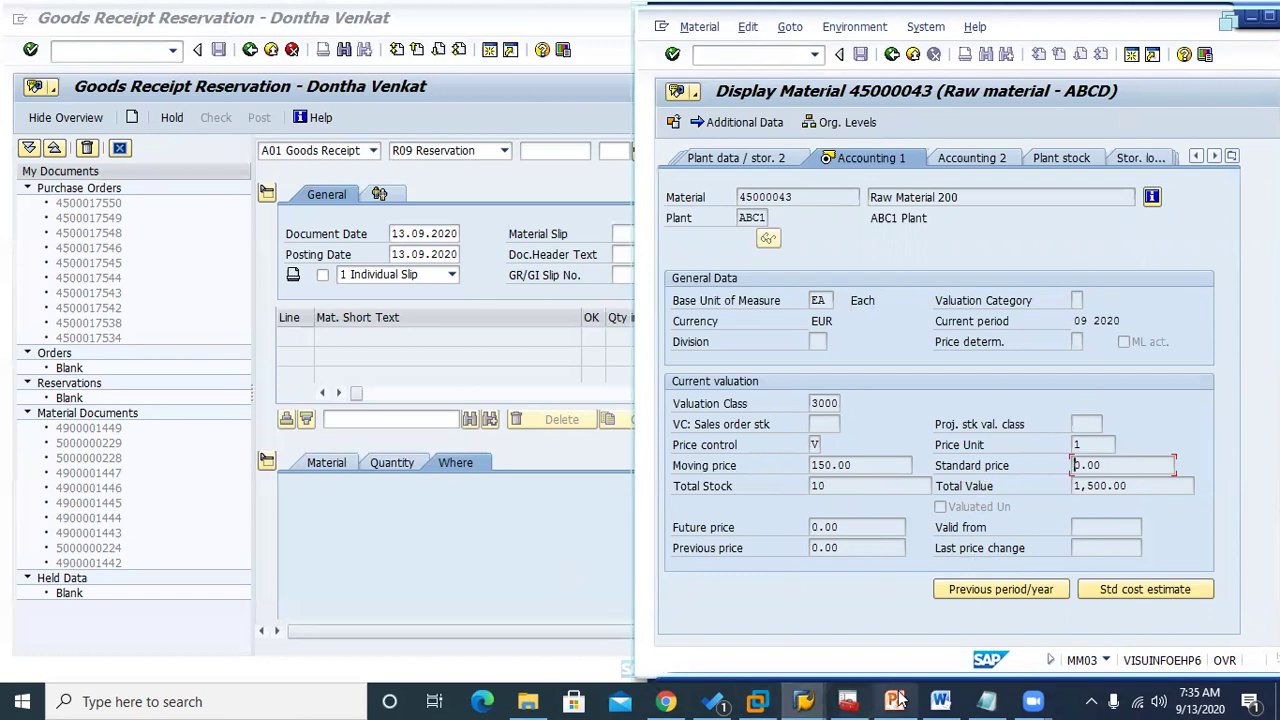
In Notepad, copy "Valuation class = 3000" from Example 1 to the blank line below the material type in Example 2
left_click(986, 701)
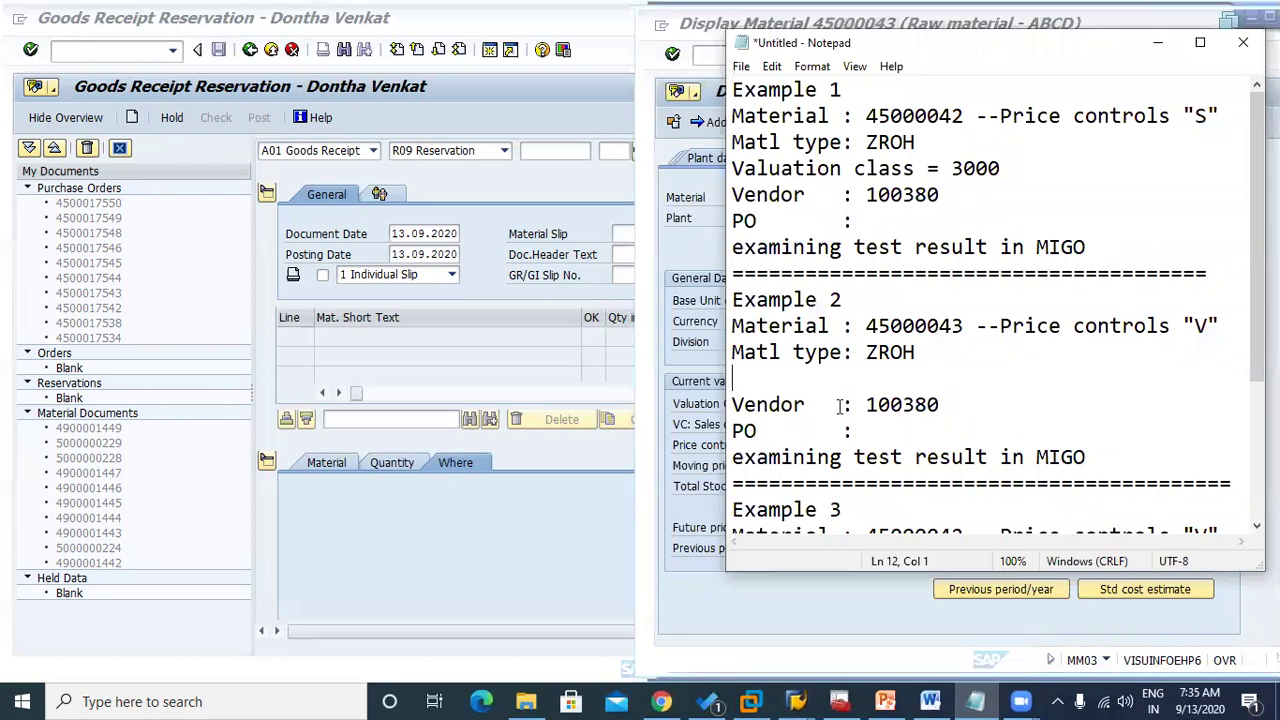
left_click_drag(732, 169, 1019, 169)
key("ctrl+c")
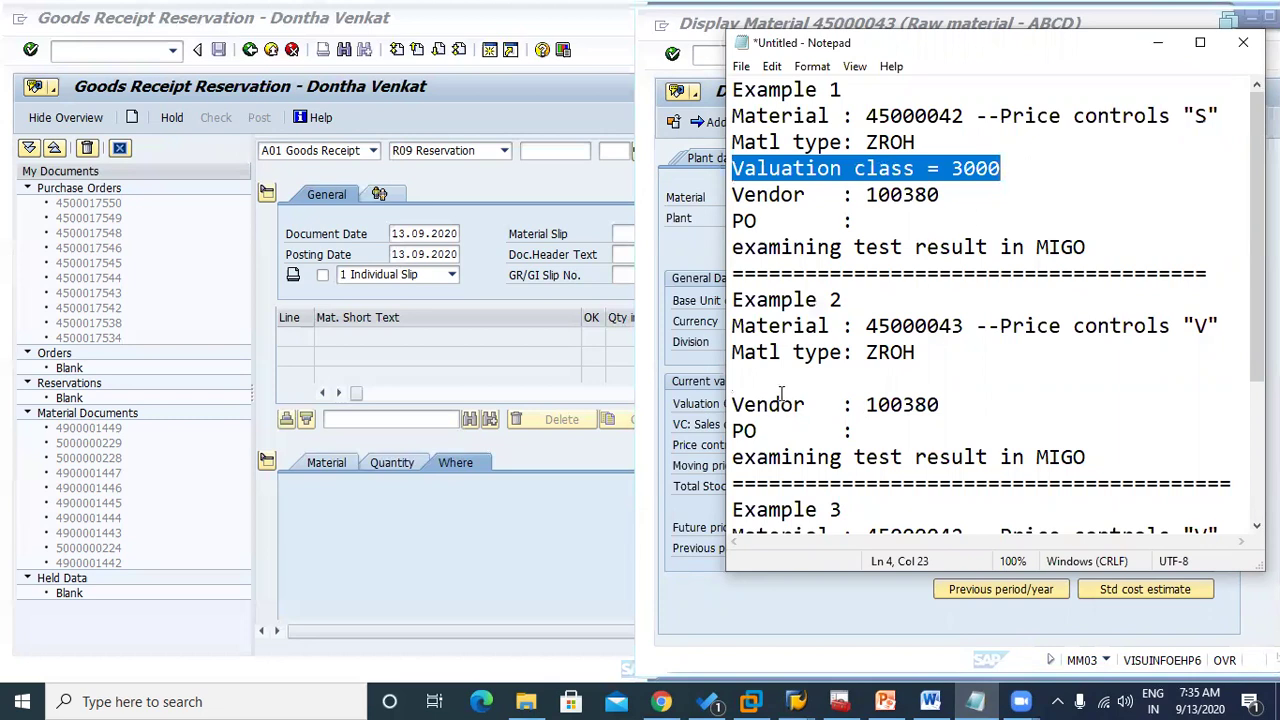
left_click(746, 377)
key("ctrl+v")
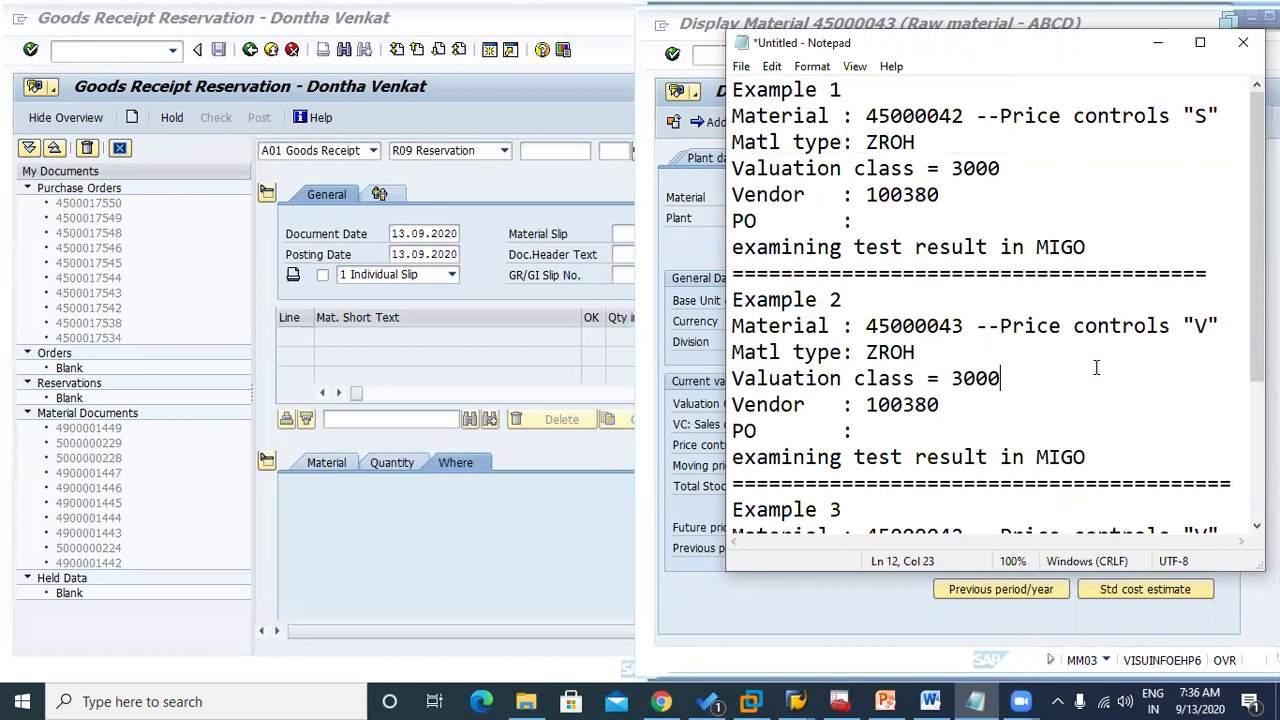
Add the line "Plant : ABC1" between the material type and valuation class lines of Example 2
left_click(931, 360)
key("Return")
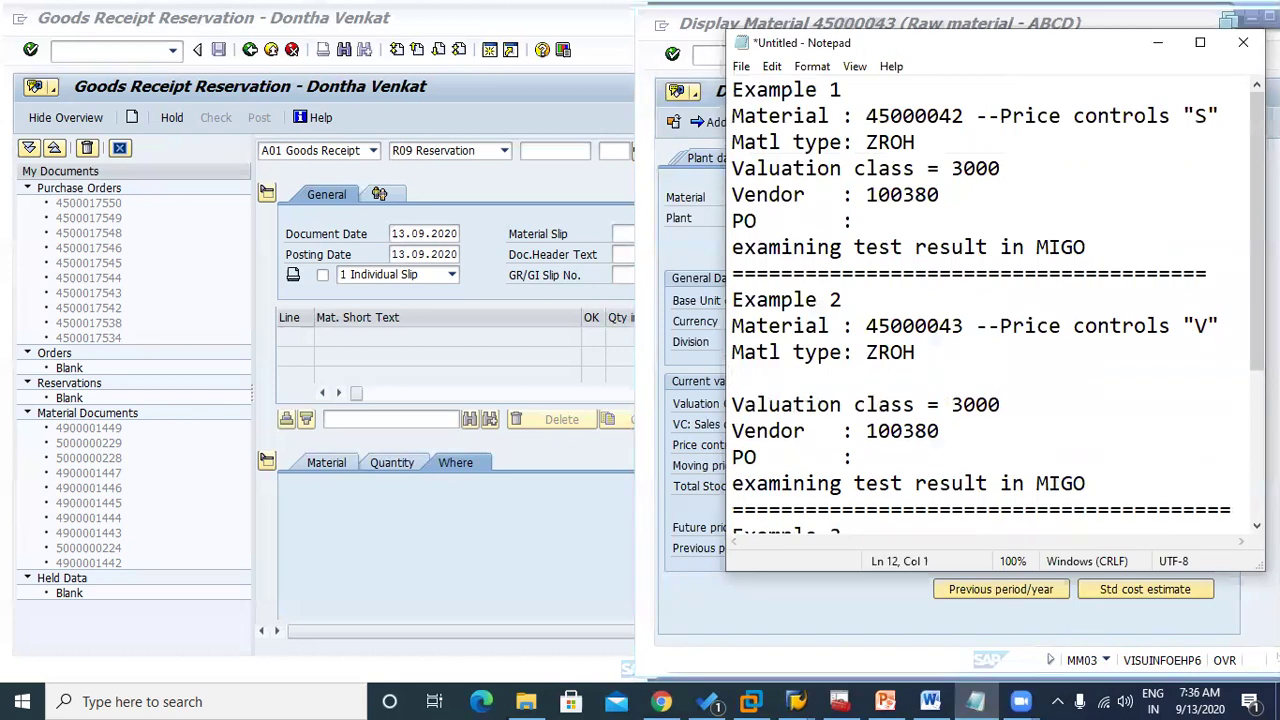
type("Plant : ABC1")
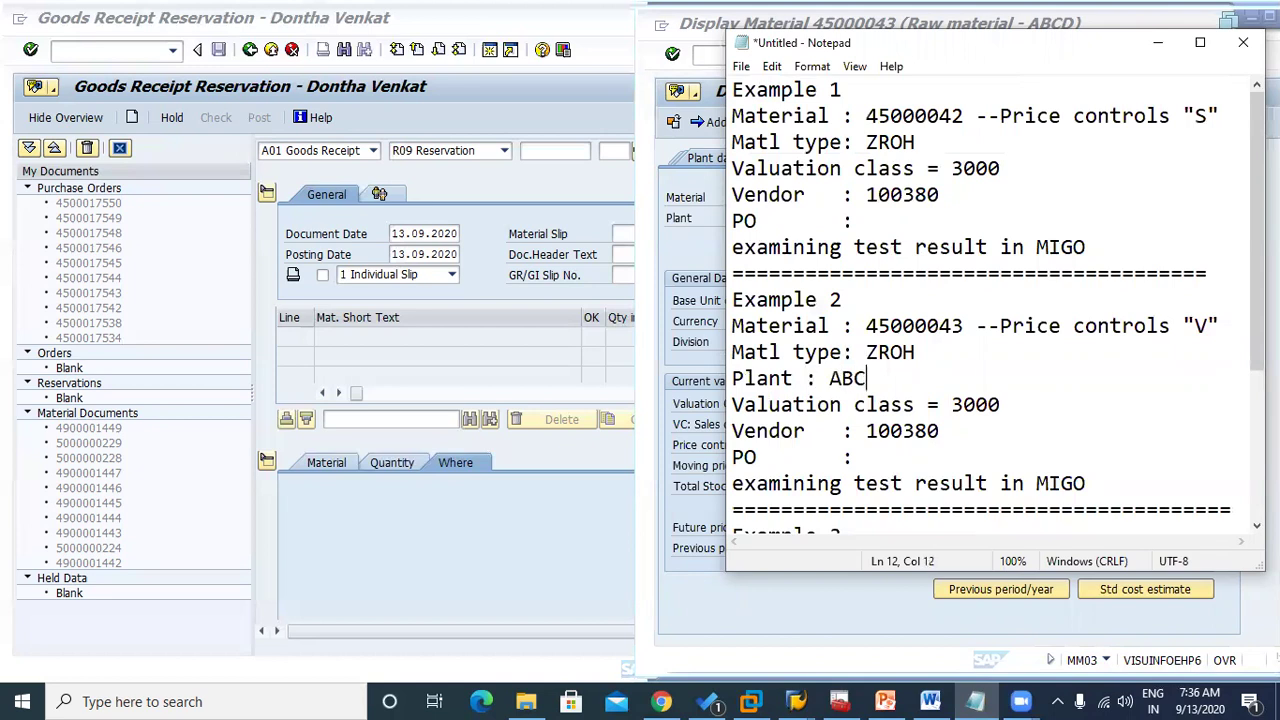
Copy the "Plant : ABC1" line from Example 2 to a new line below the material type in Example 1
left_click(935, 145)
key("Return")
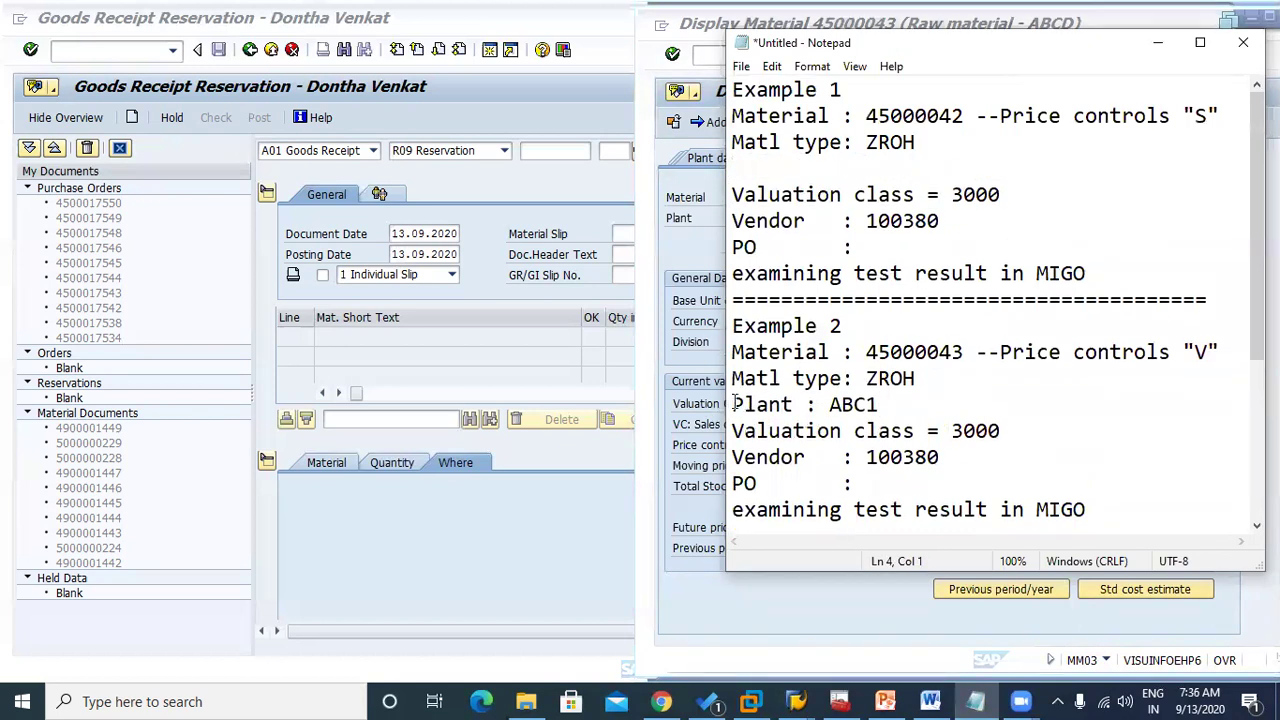
left_click_drag(722, 405, 929, 403)
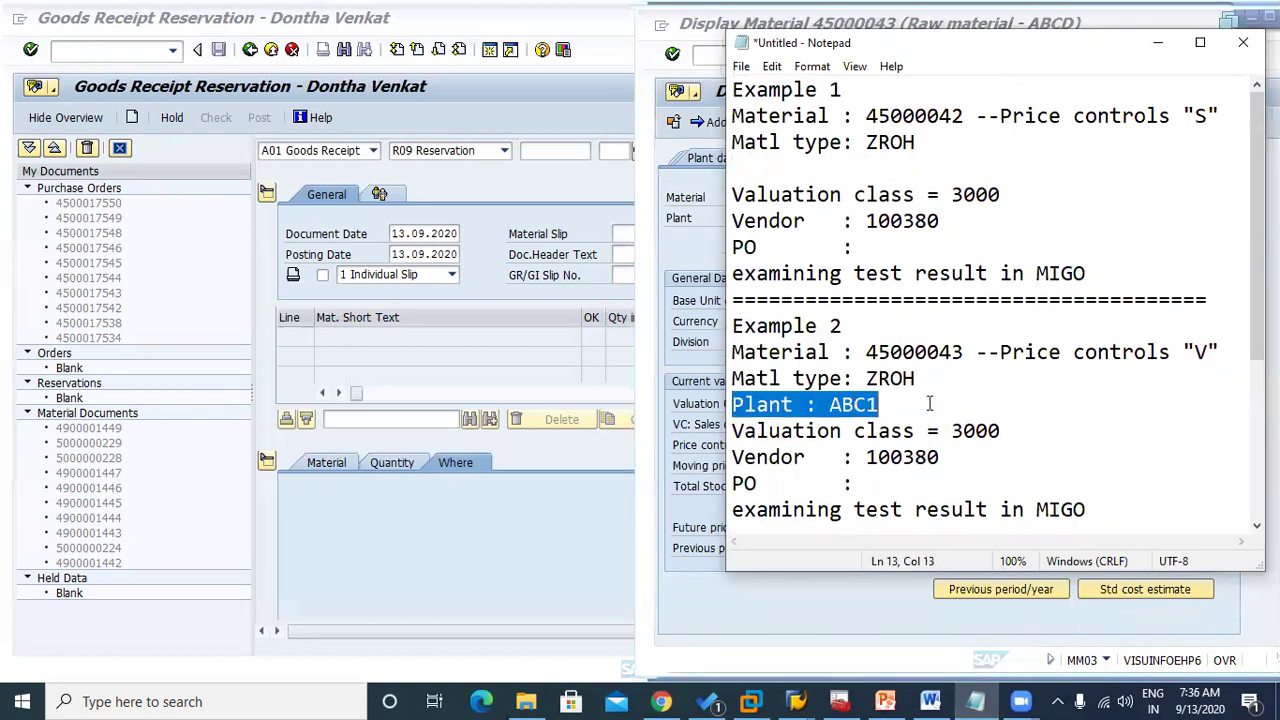
left_click(747, 166)
key("ctrl+v")
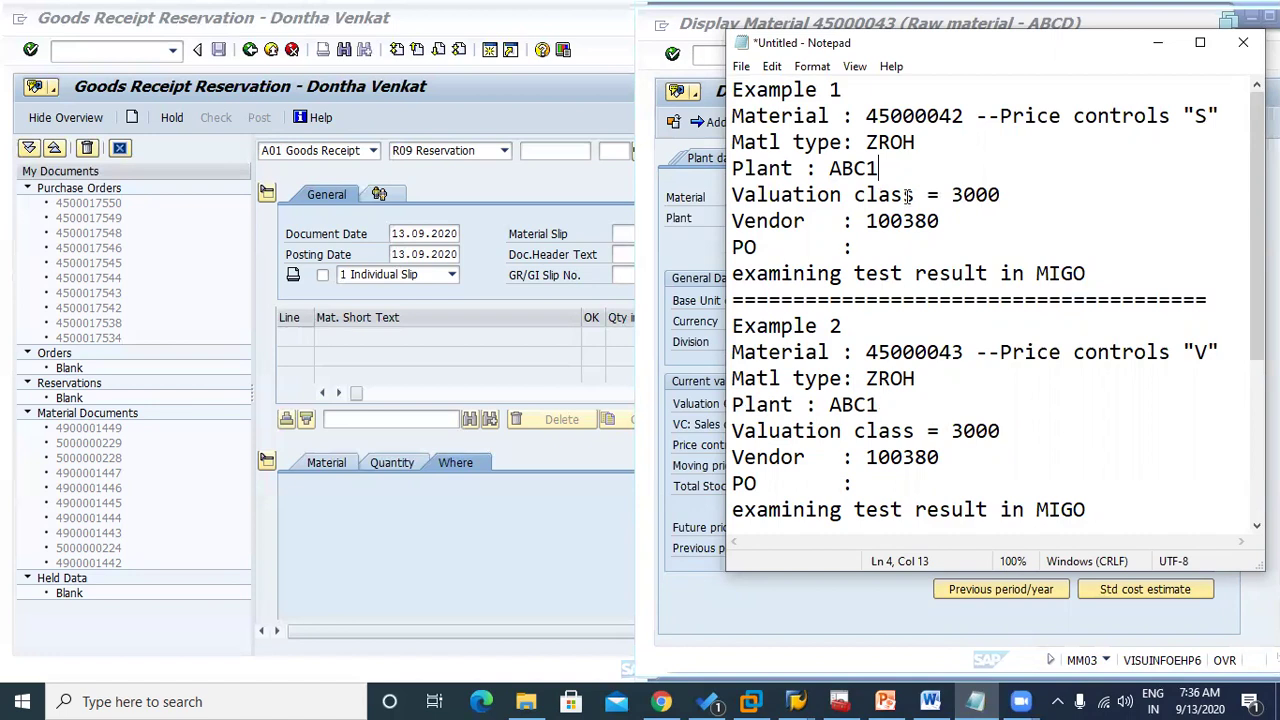
Review the notes for all three examples and enlarge the Notepad window to full height
scroll(871, 423, "down", 3)
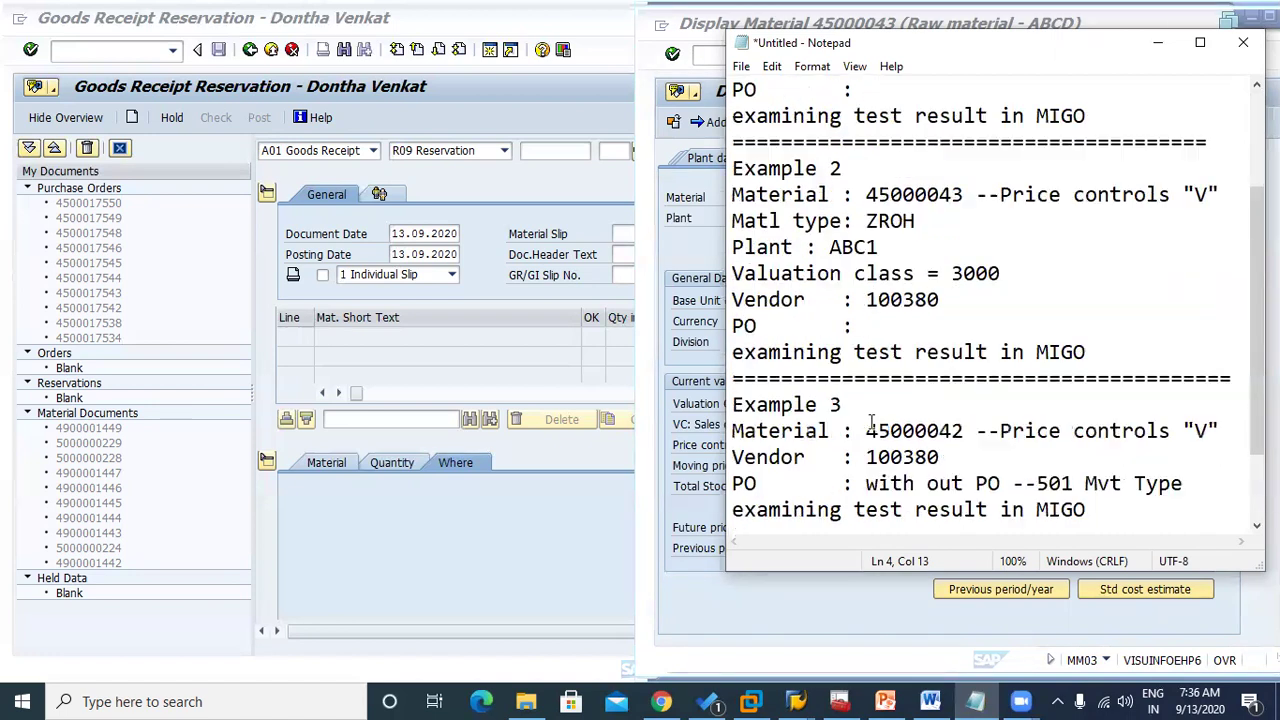
scroll(871, 423, "up", 2)
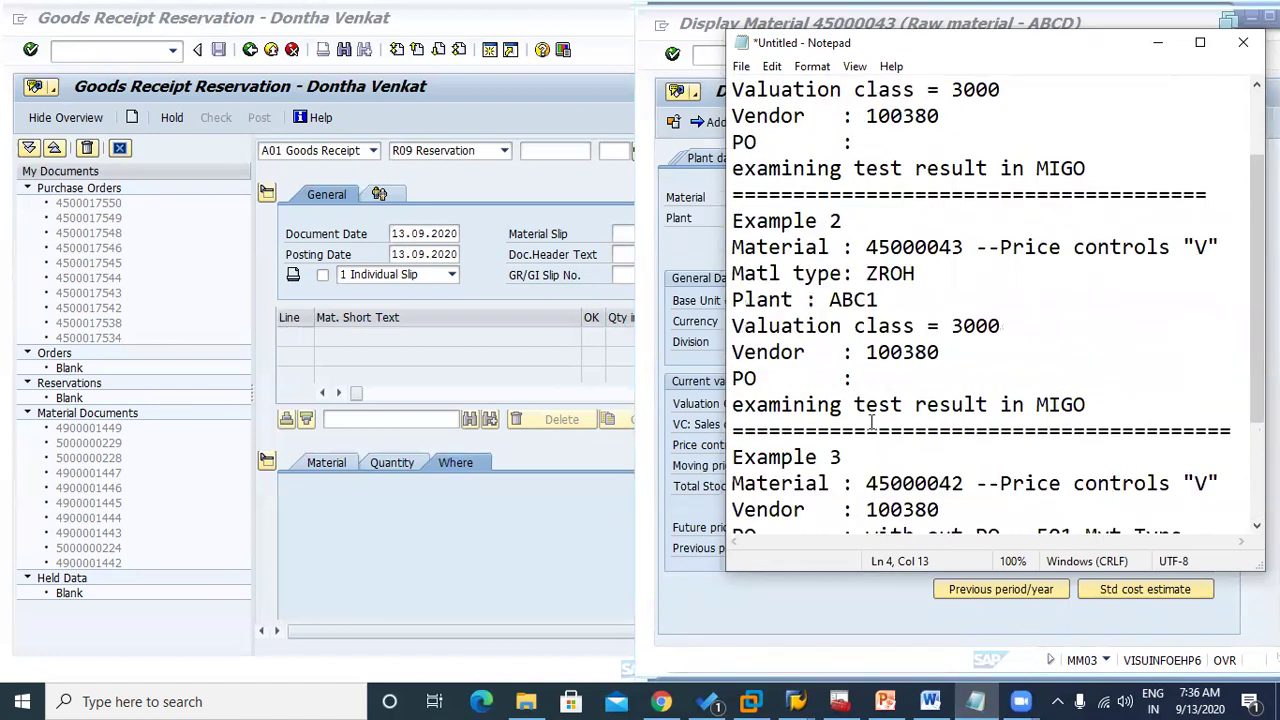
scroll(871, 423, "down", 1)
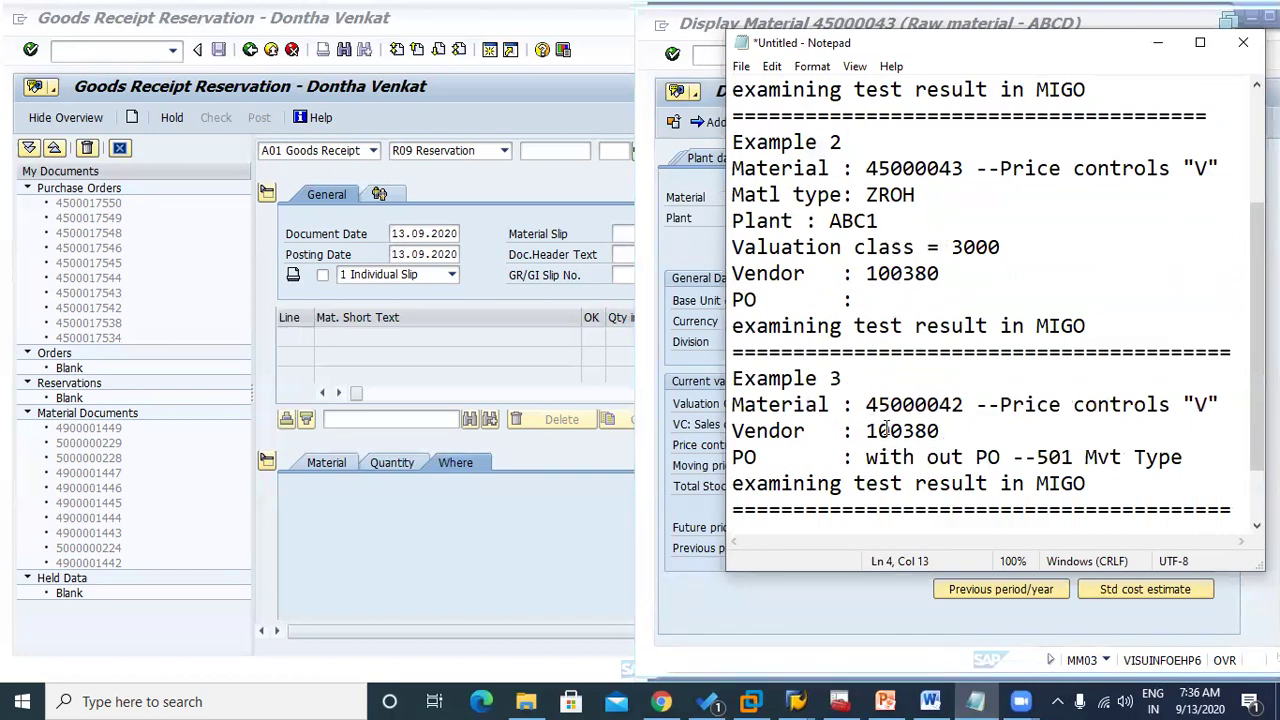
scroll(875, 424, "up", 2)
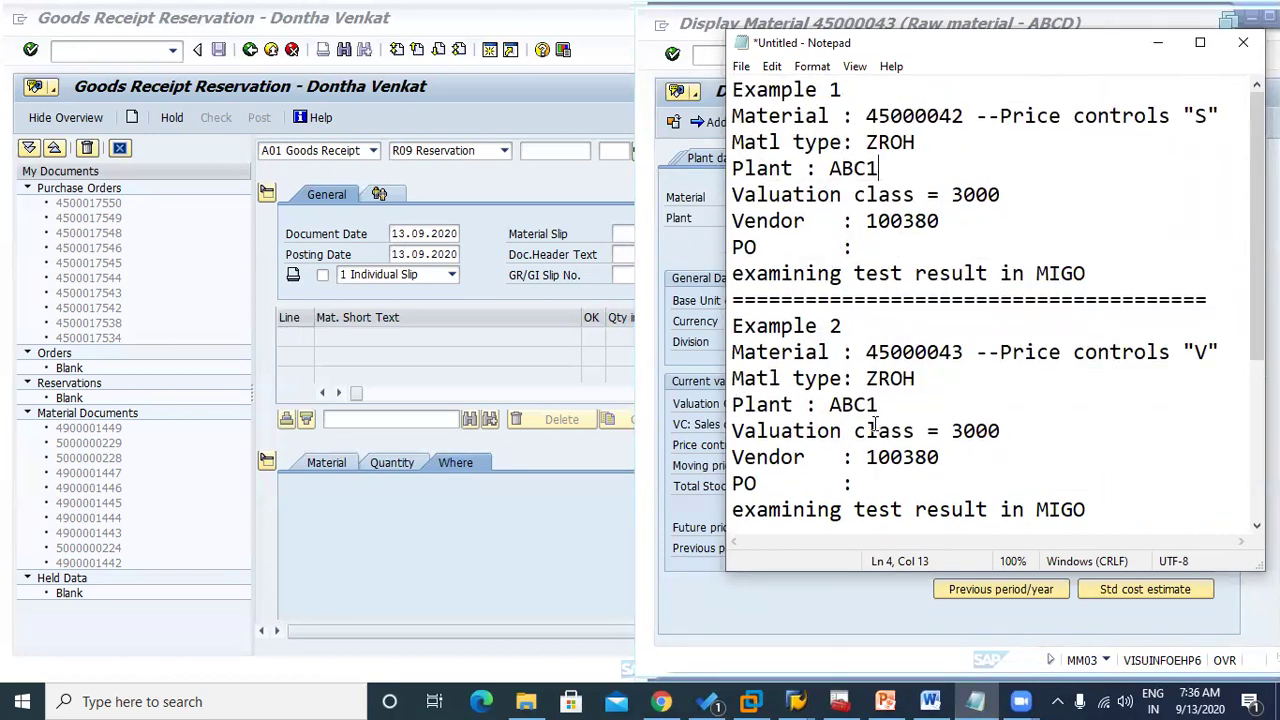
scroll(875, 424, "down", 2)
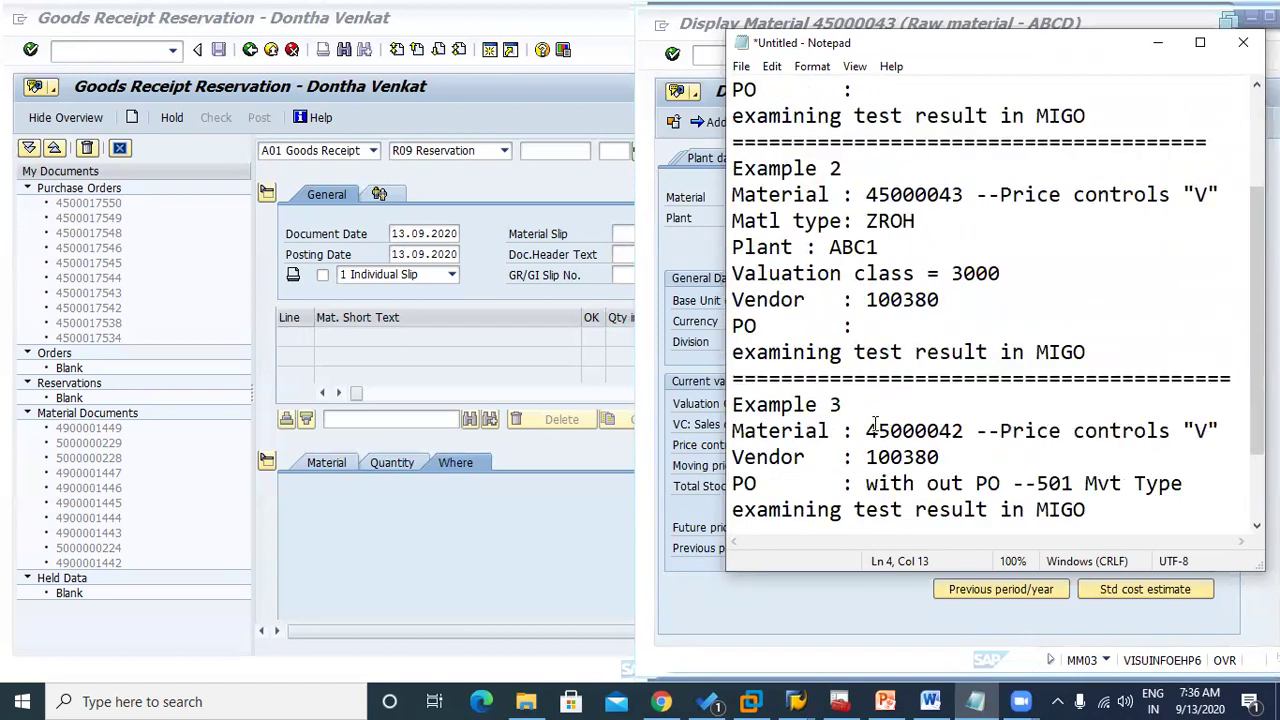
scroll(875, 424, "up", 2)
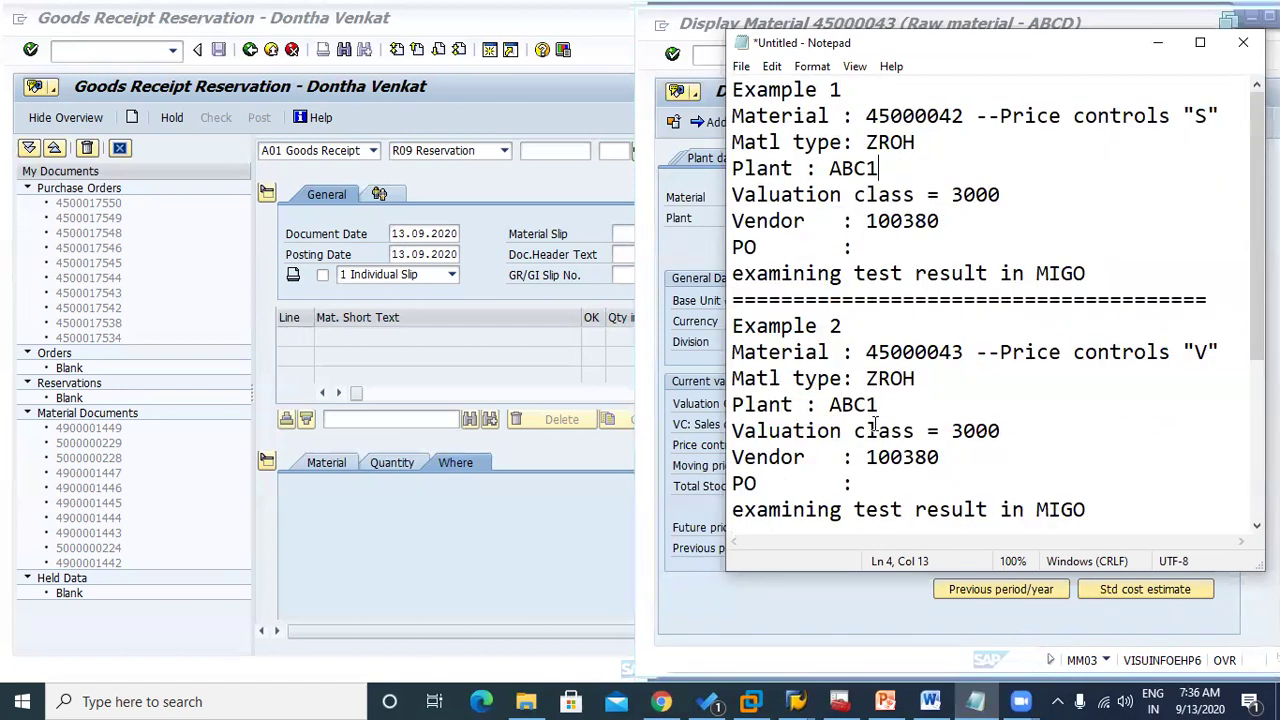
double_click(930, 568)
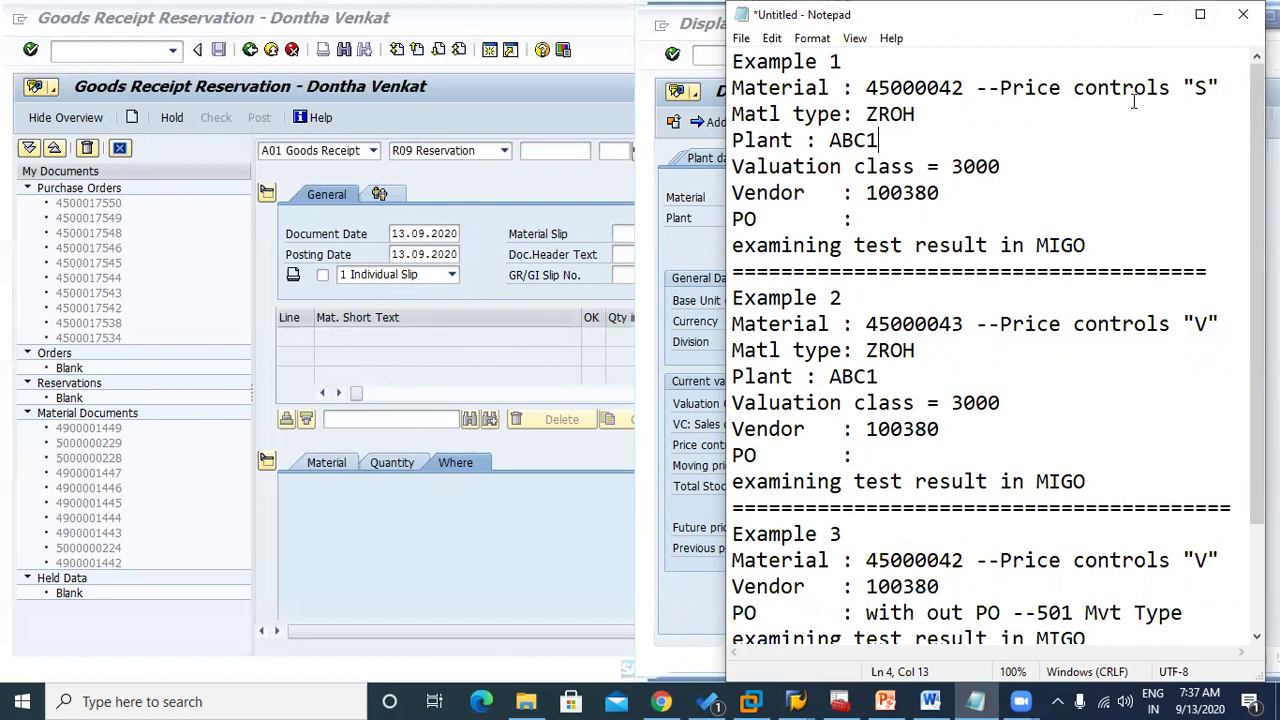
Minimize Notepad, leave the material display in SAP and start purchase order creation with transaction me21n
left_click(1157, 14)
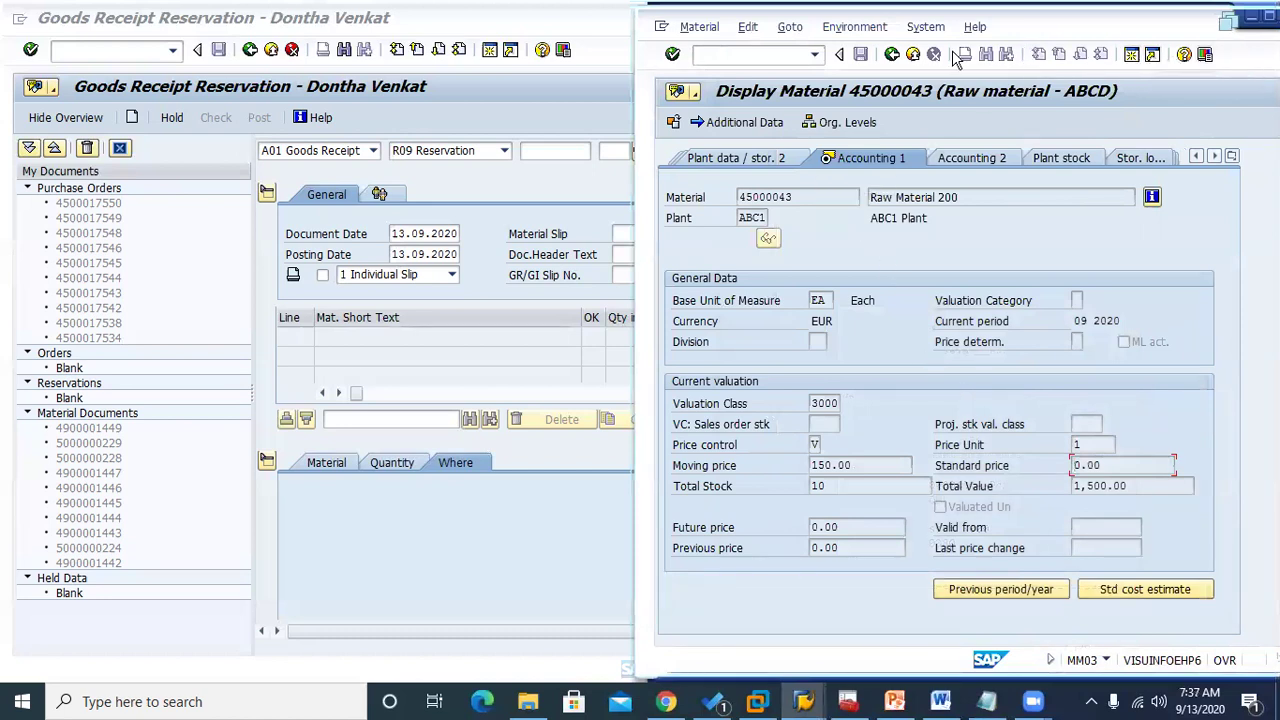
left_click(889, 55)
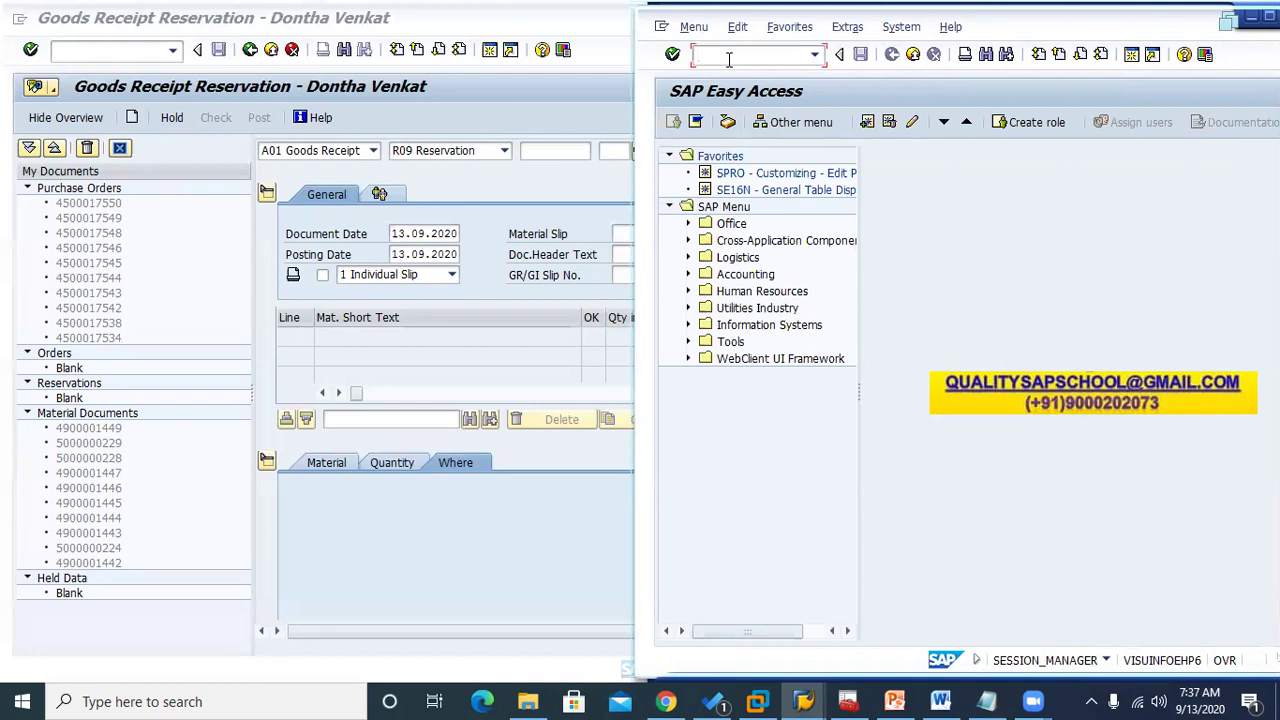
type("me21n")
key("Return")
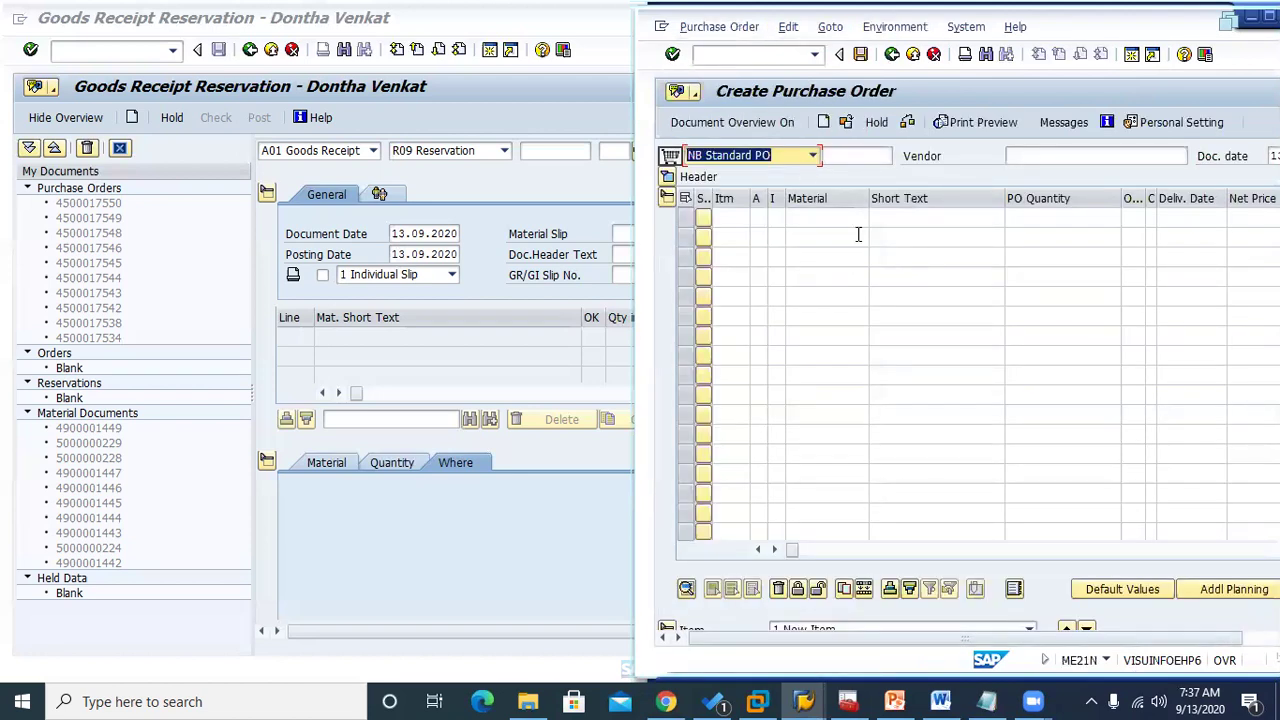
Enter vendor 100380 and a first item for material 45000042 with quantity 10 in the standard purchase order
left_click(1038, 155)
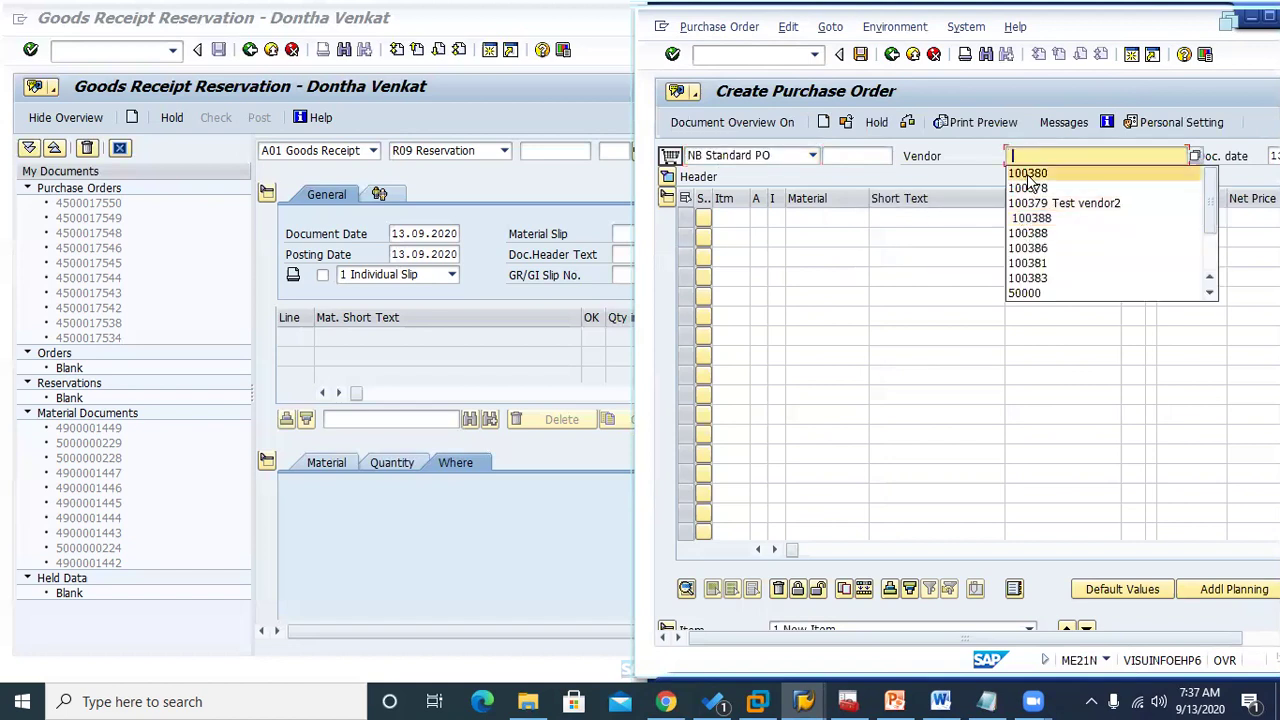
left_click(1030, 172)
left_click(800, 217)
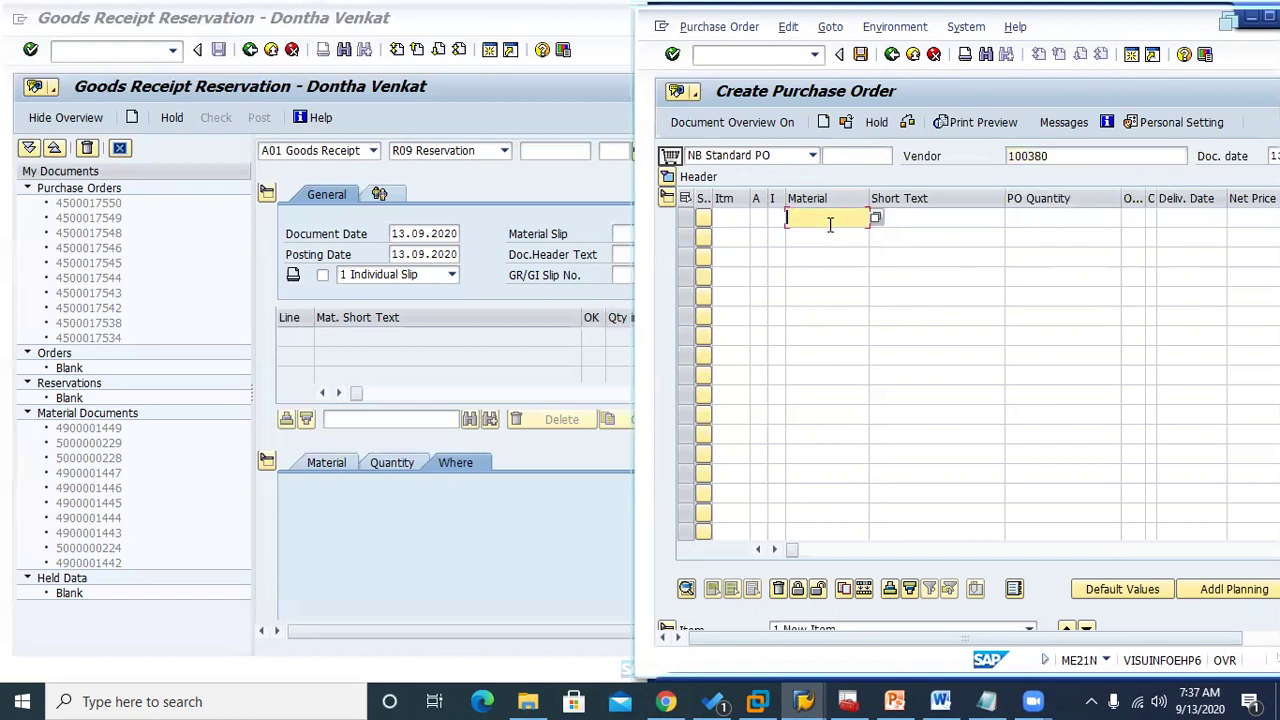
left_click(829, 237)
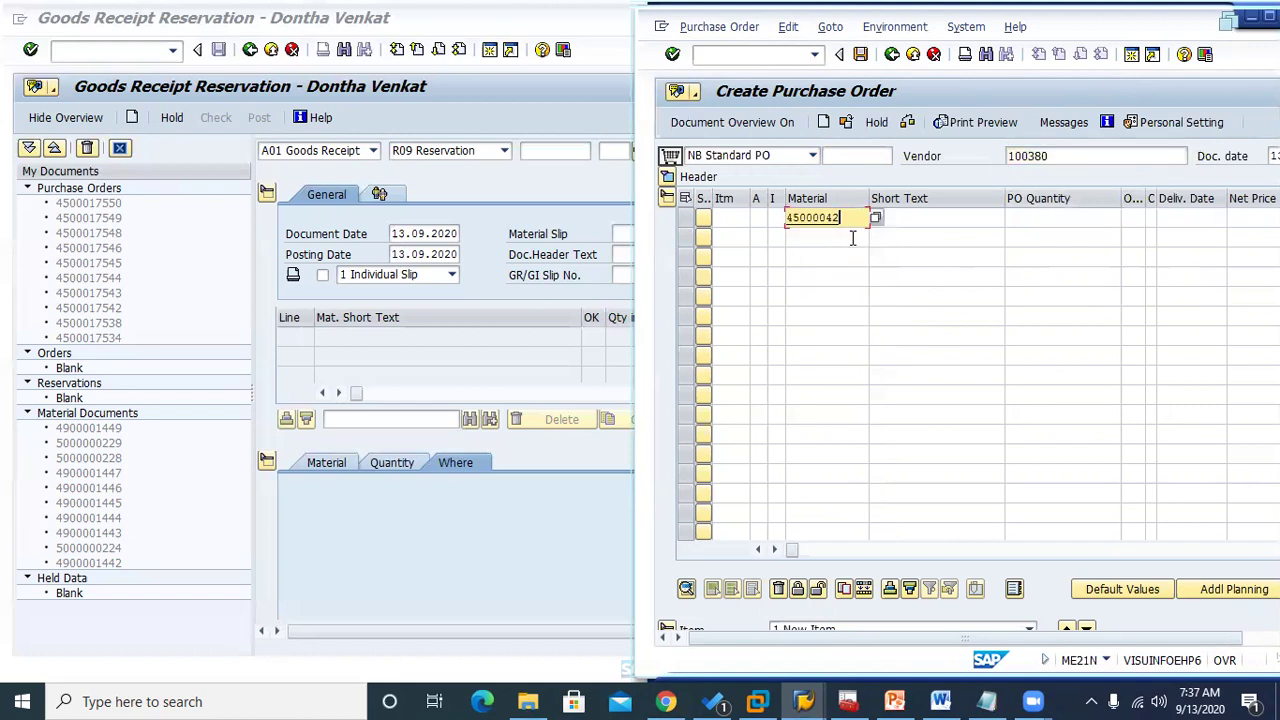
left_click(1035, 217)
type("10")
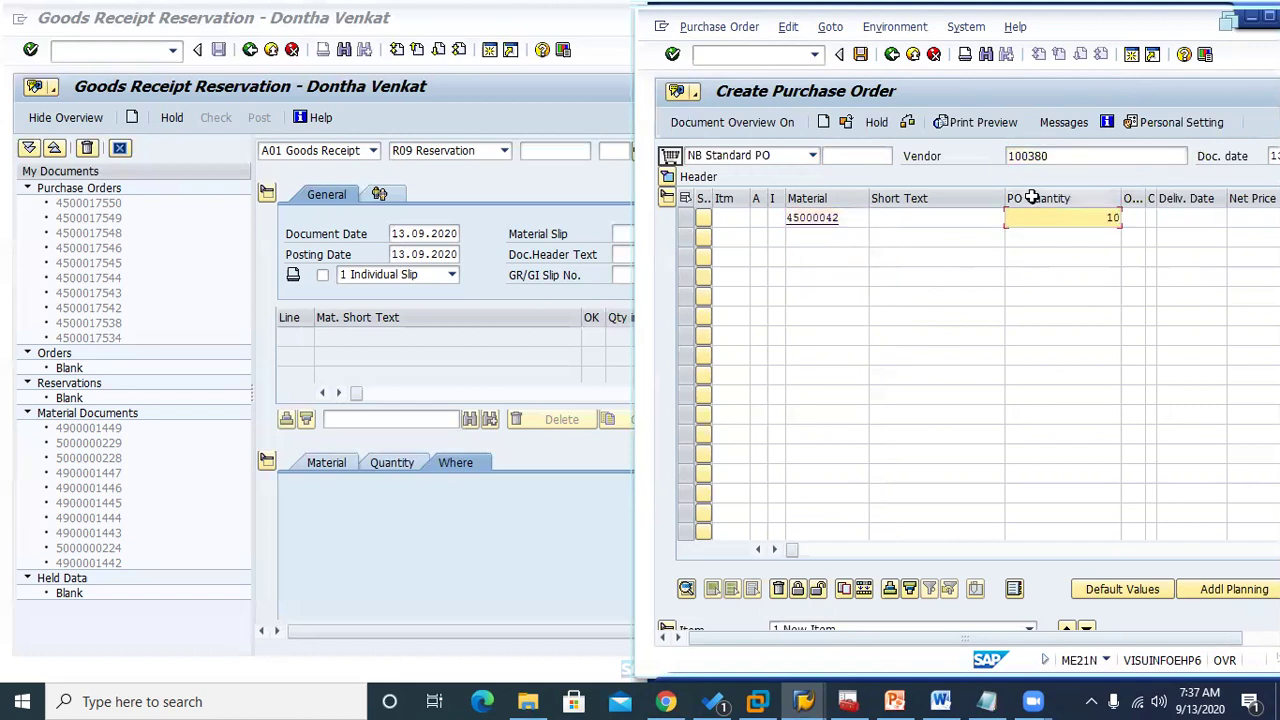
key("Return")
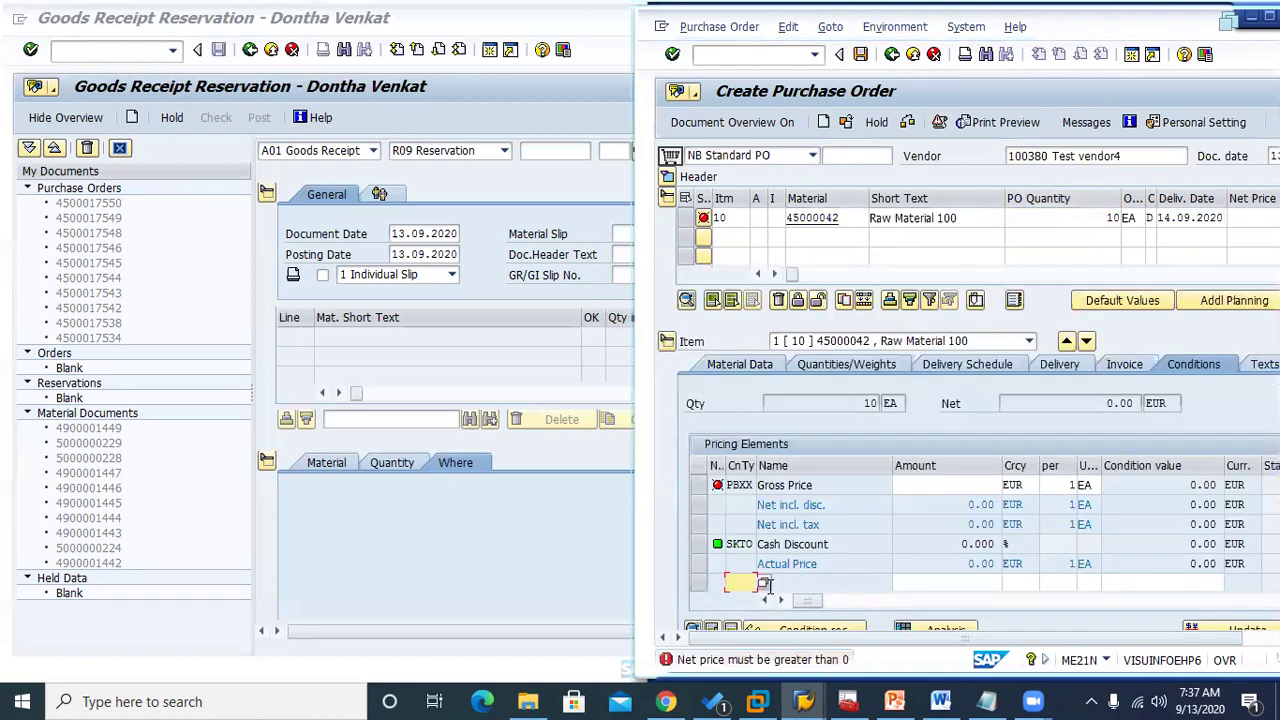
Set the item's gross price (PBXX) to 50 EUR and save the purchase order
left_click(968, 485)
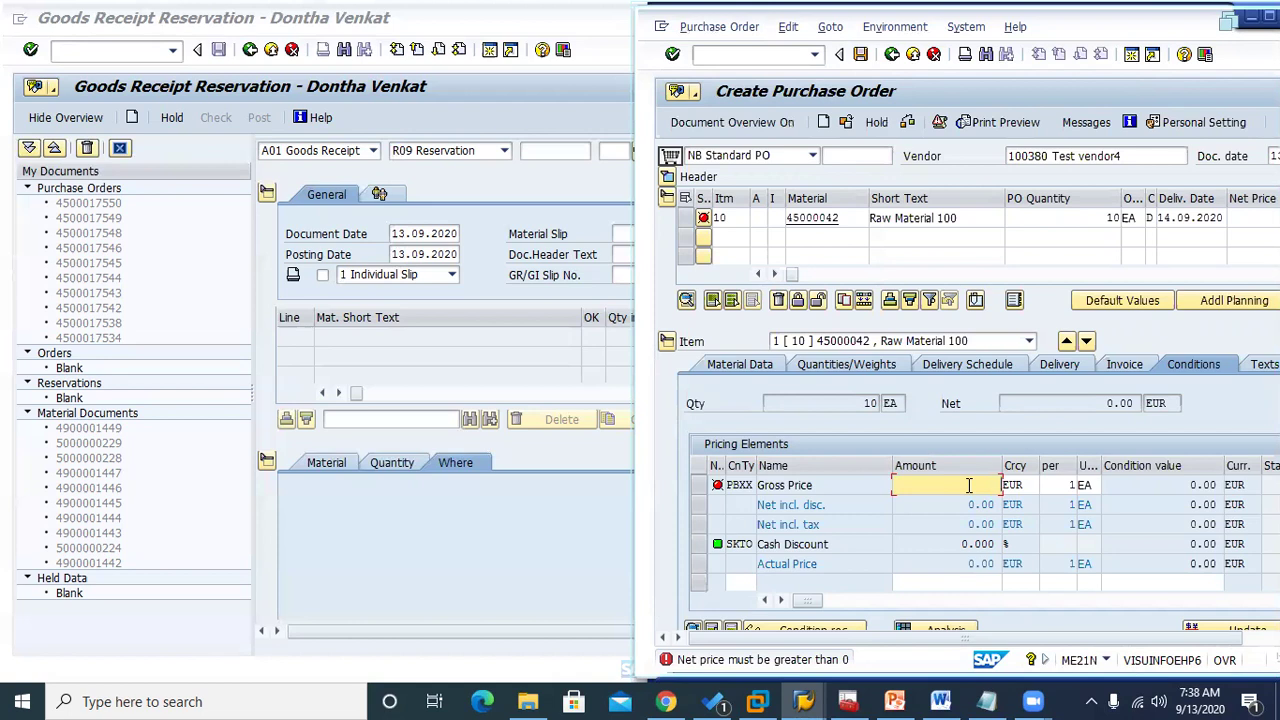
type("50")
key("Return")
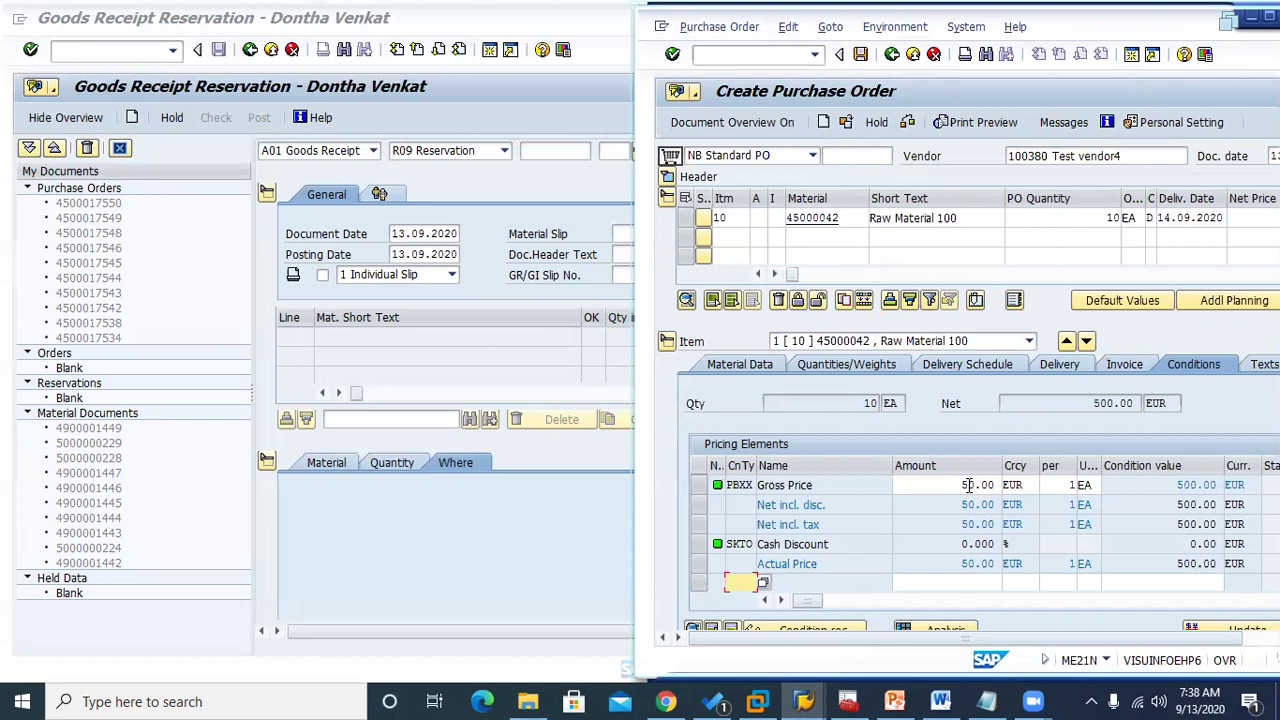
left_click_drag(792, 274, 757, 298)
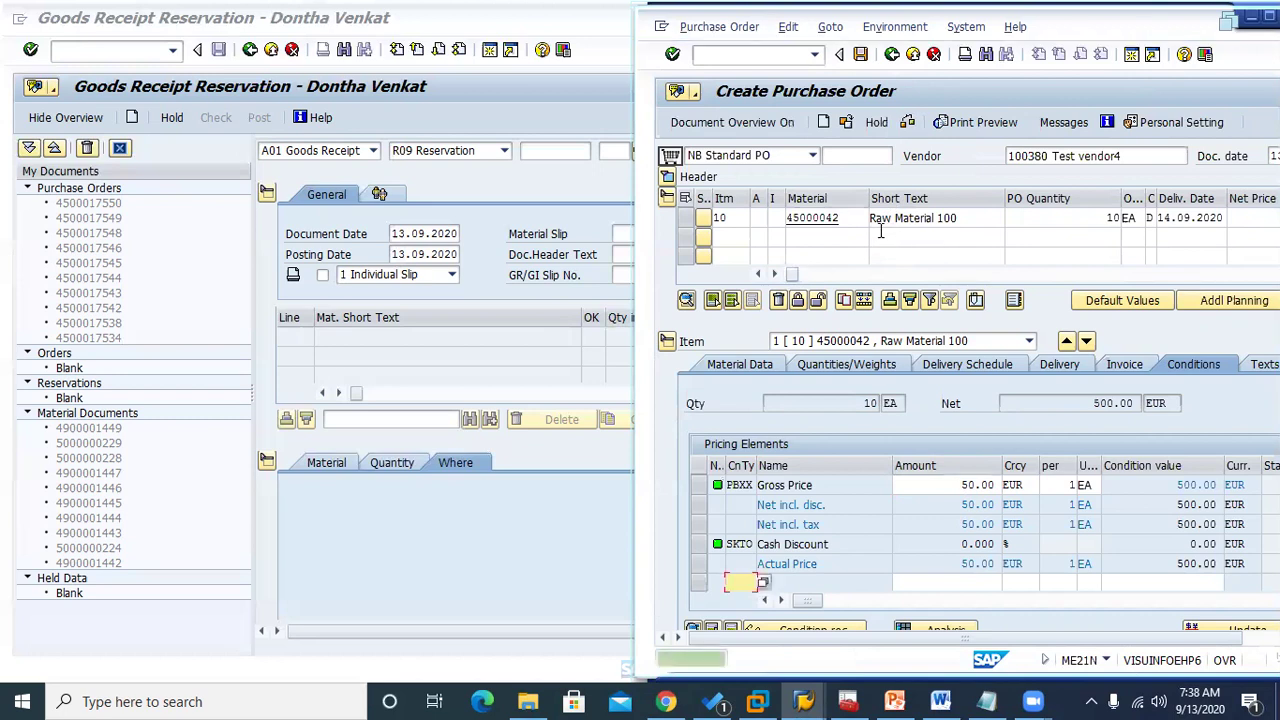
left_click(860, 56)
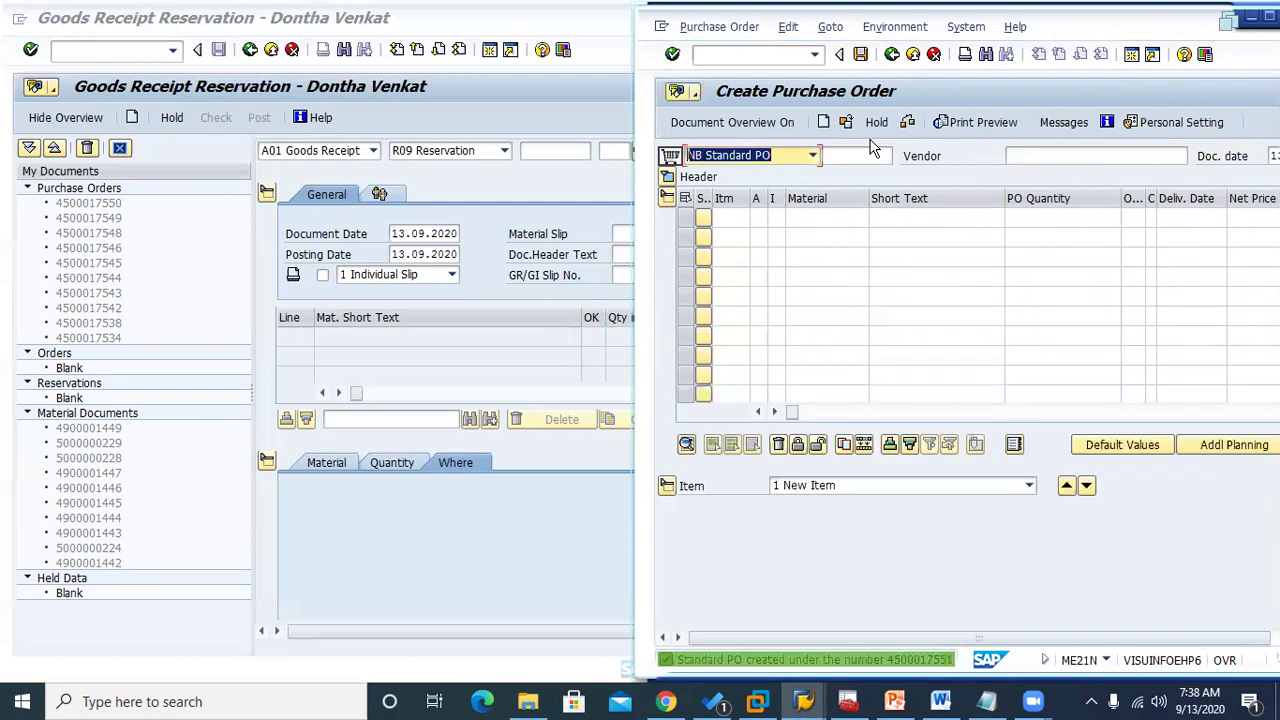
Copy the new purchase order's number from its creation message into the PO line of Example 1 in Notepad
double_click(912, 668)
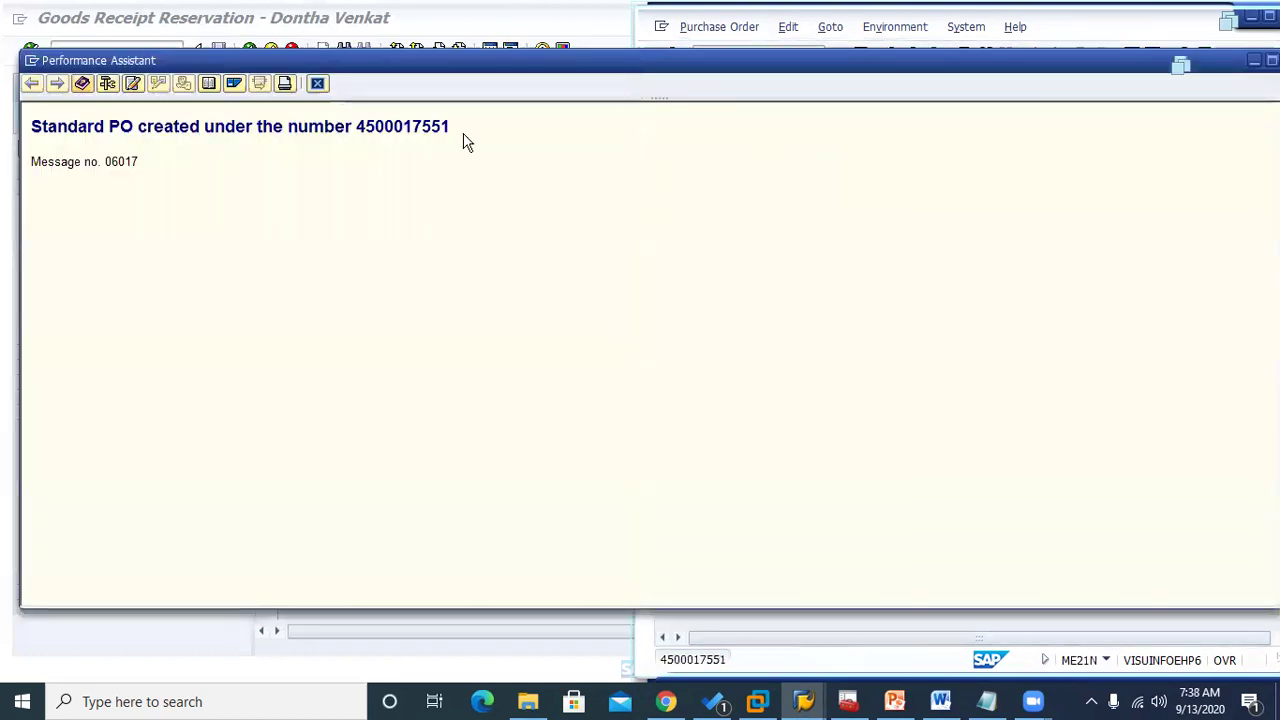
left_click_drag(357, 127, 456, 130)
key("ctrl+c")
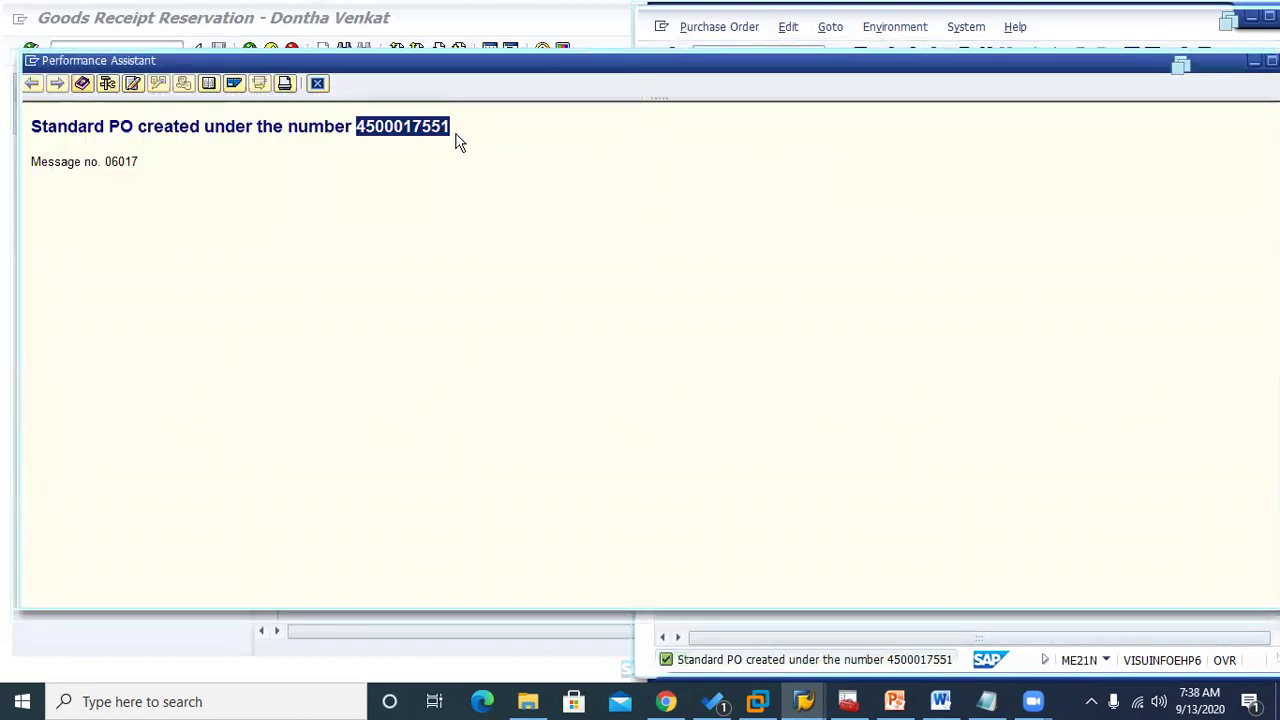
left_click(317, 85)
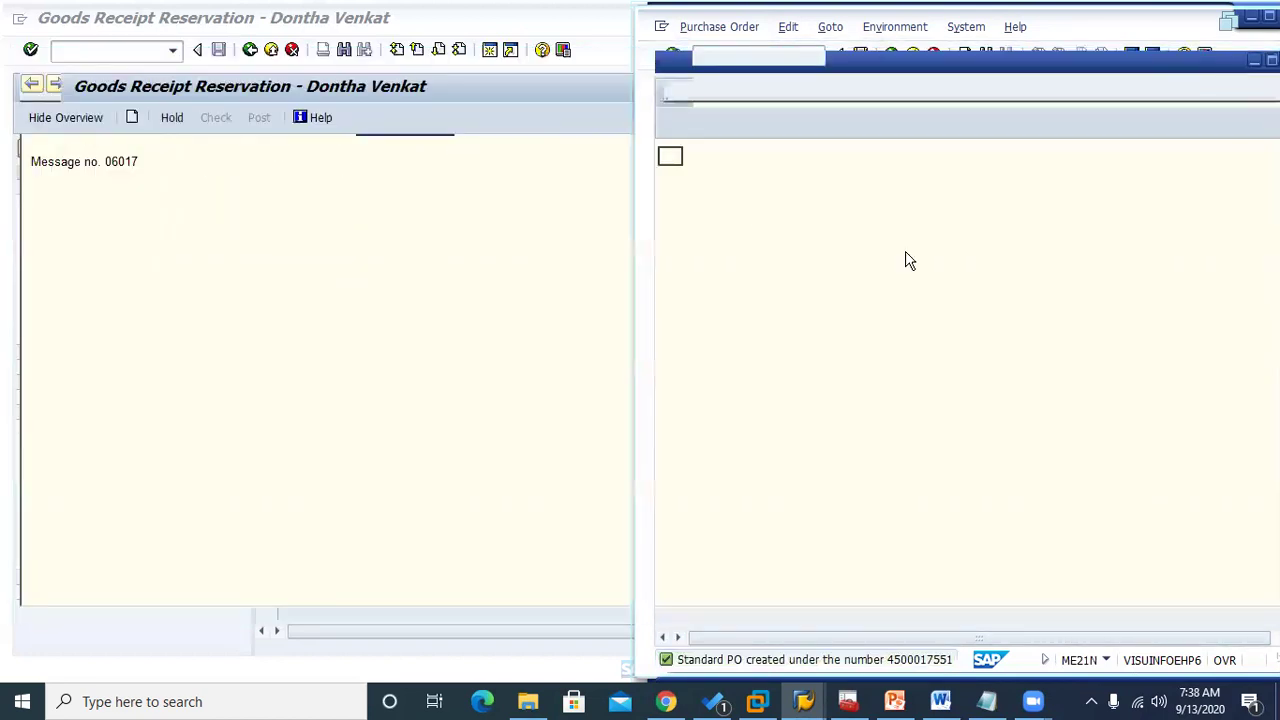
left_click(987, 701)
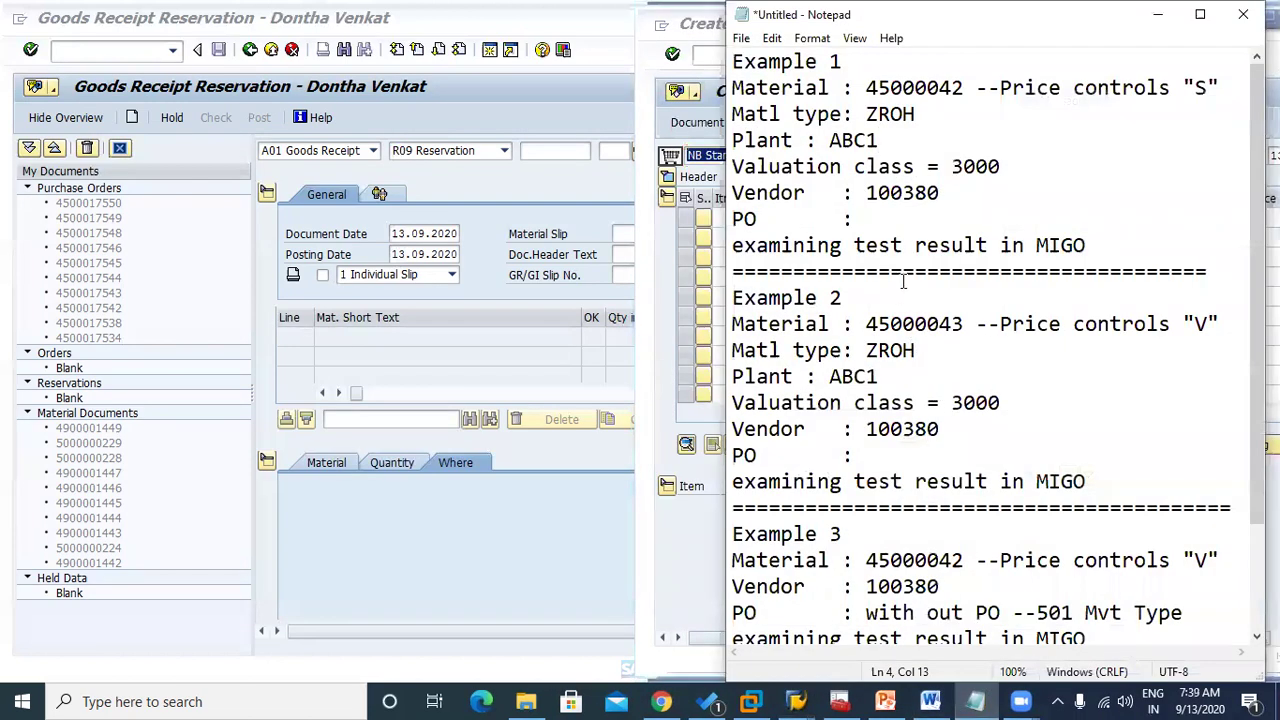
left_click(893, 221)
key("ctrl+v")
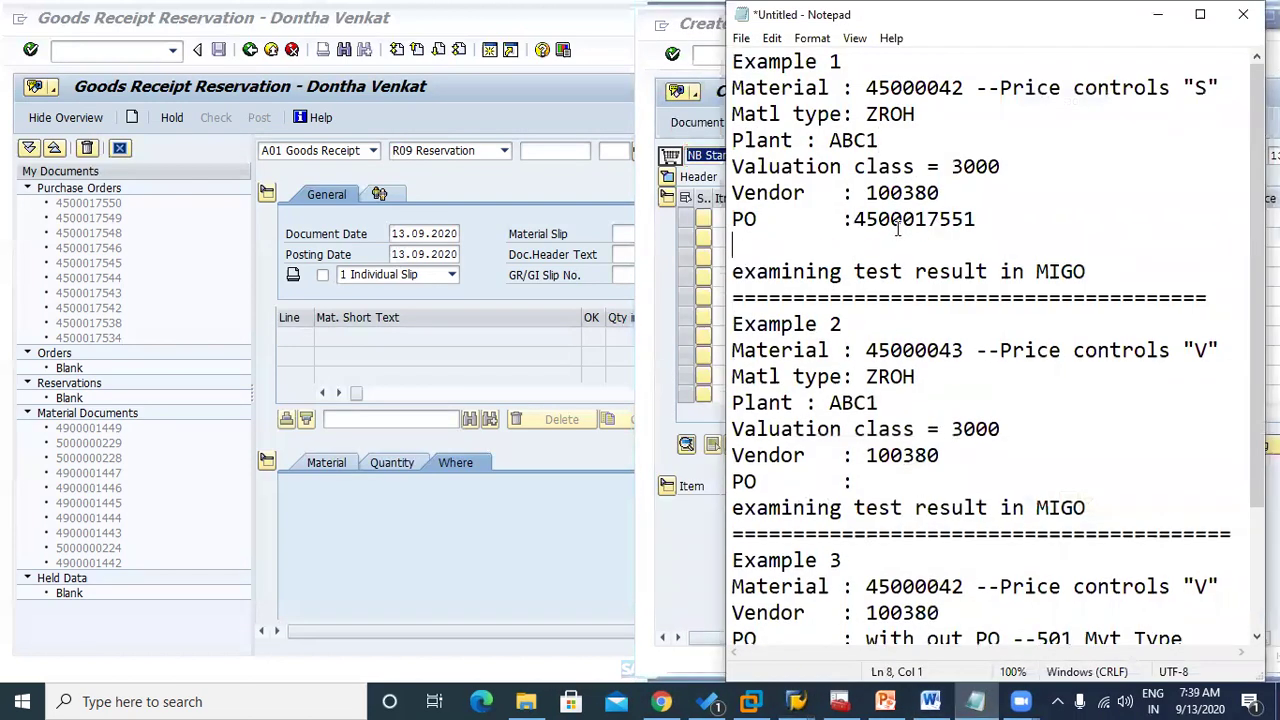
key("BackSpace")
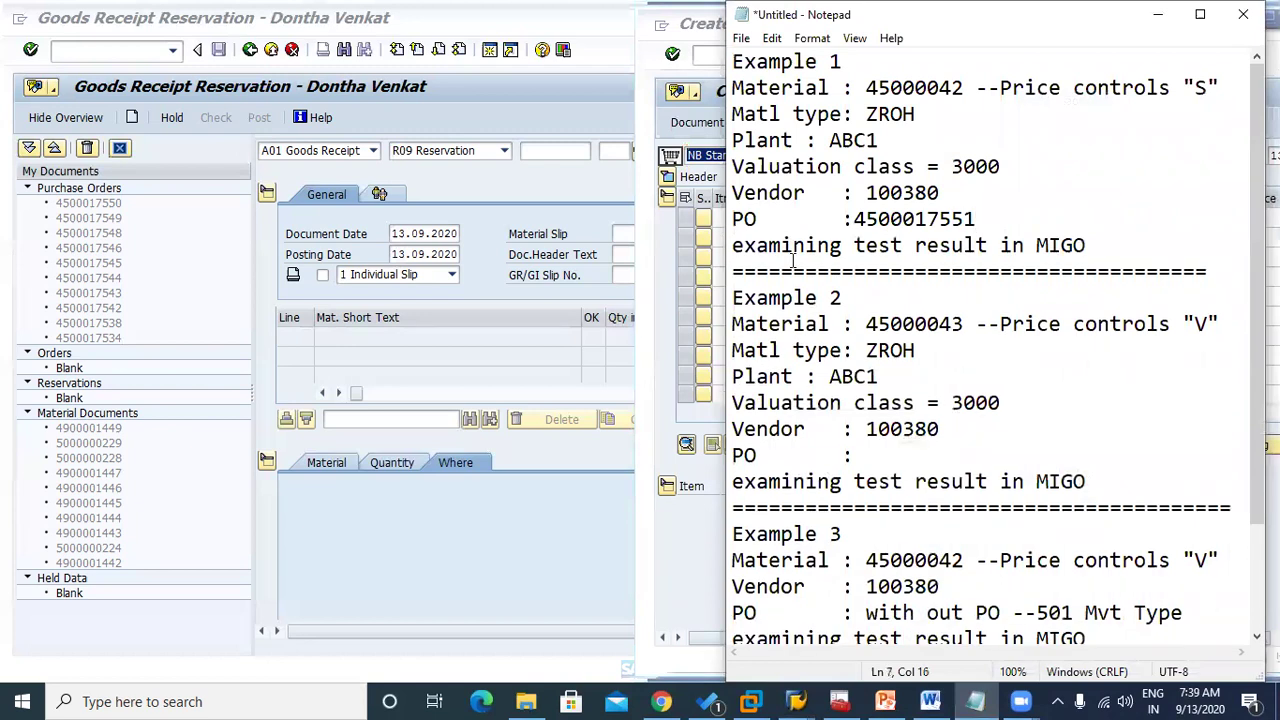
Back in SAP, enter vendor 100380 and an item for material 45000043 with quantity 10 in a new standard purchase order
left_click(675, 545)
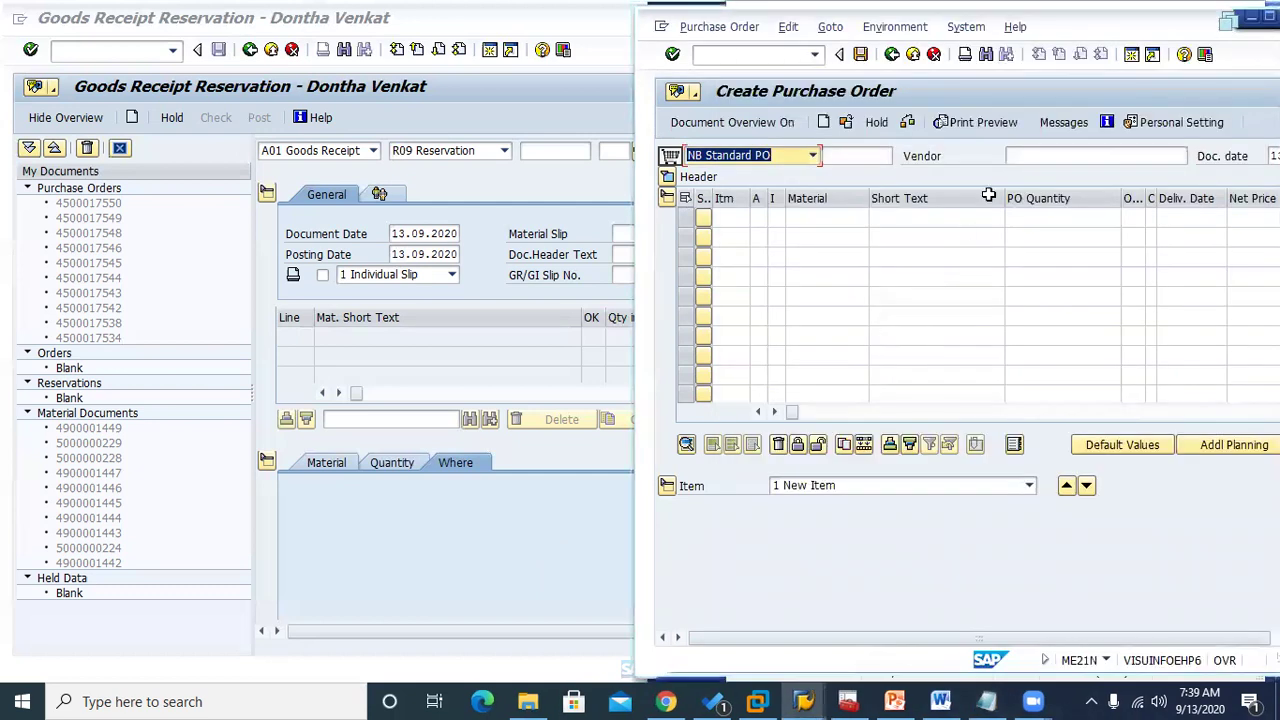
left_click(1032, 155)
type("100380")
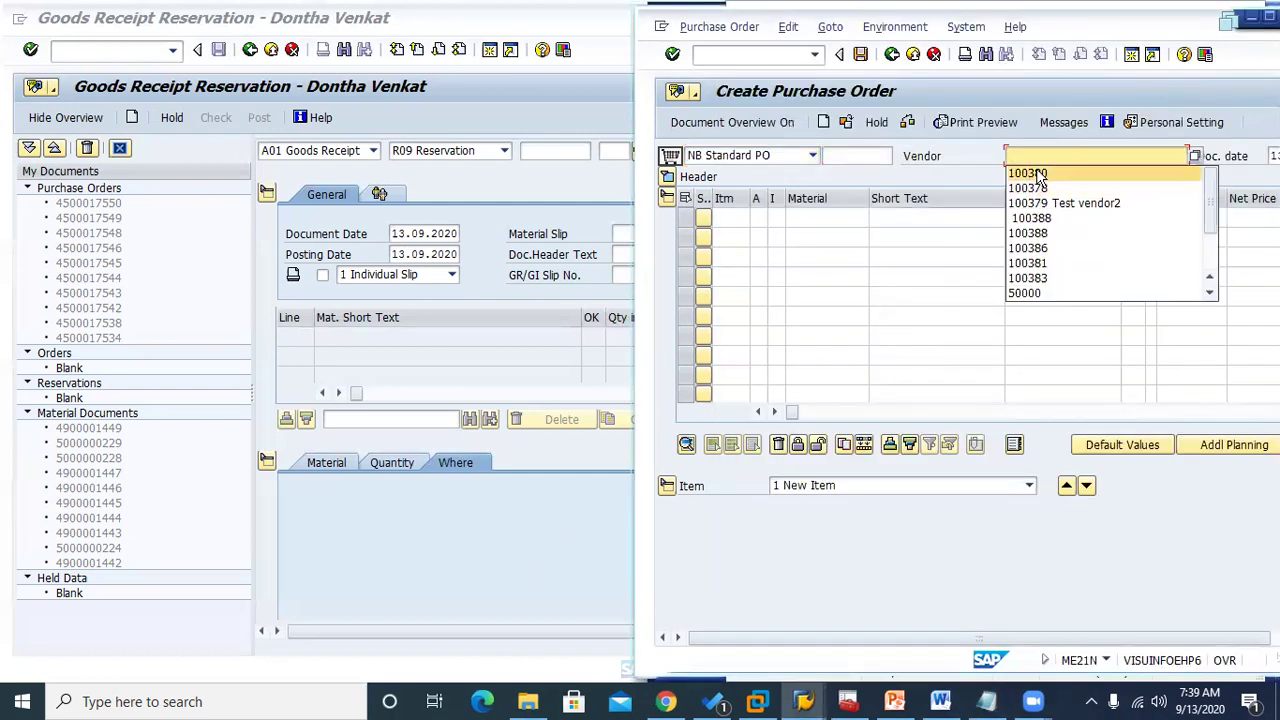
left_click(1040, 172)
left_click(853, 219)
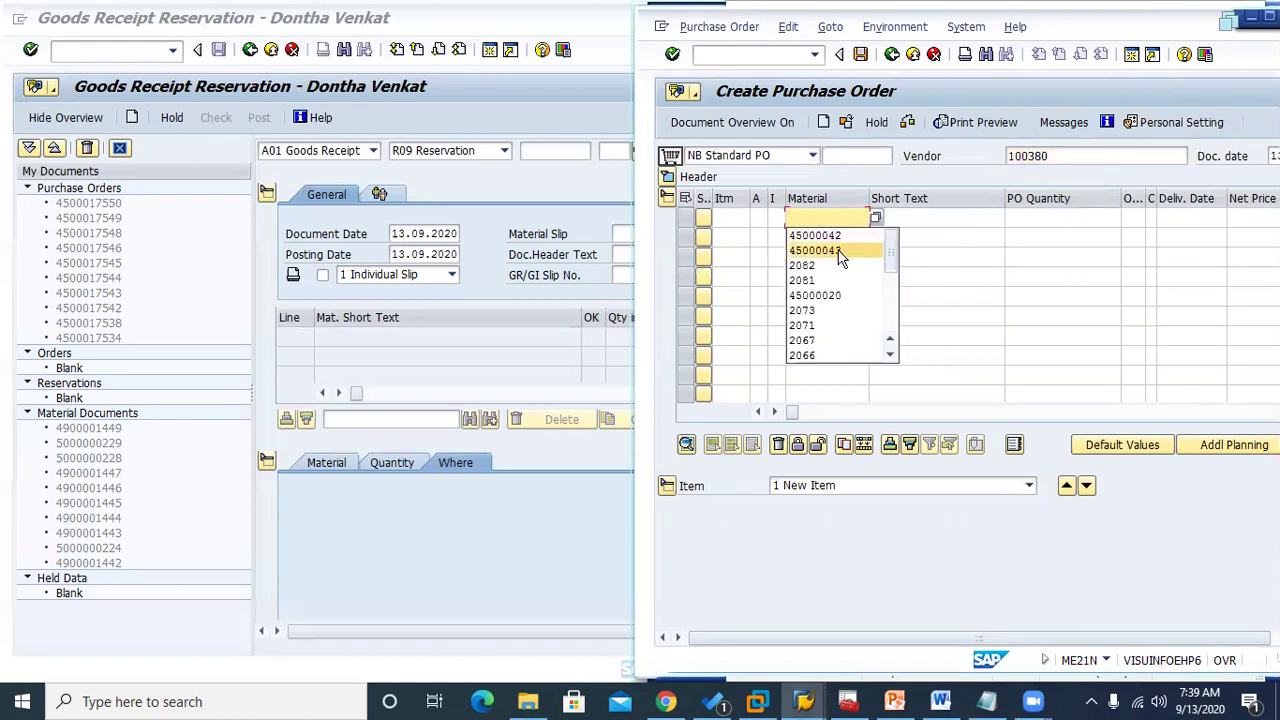
left_click(843, 251)
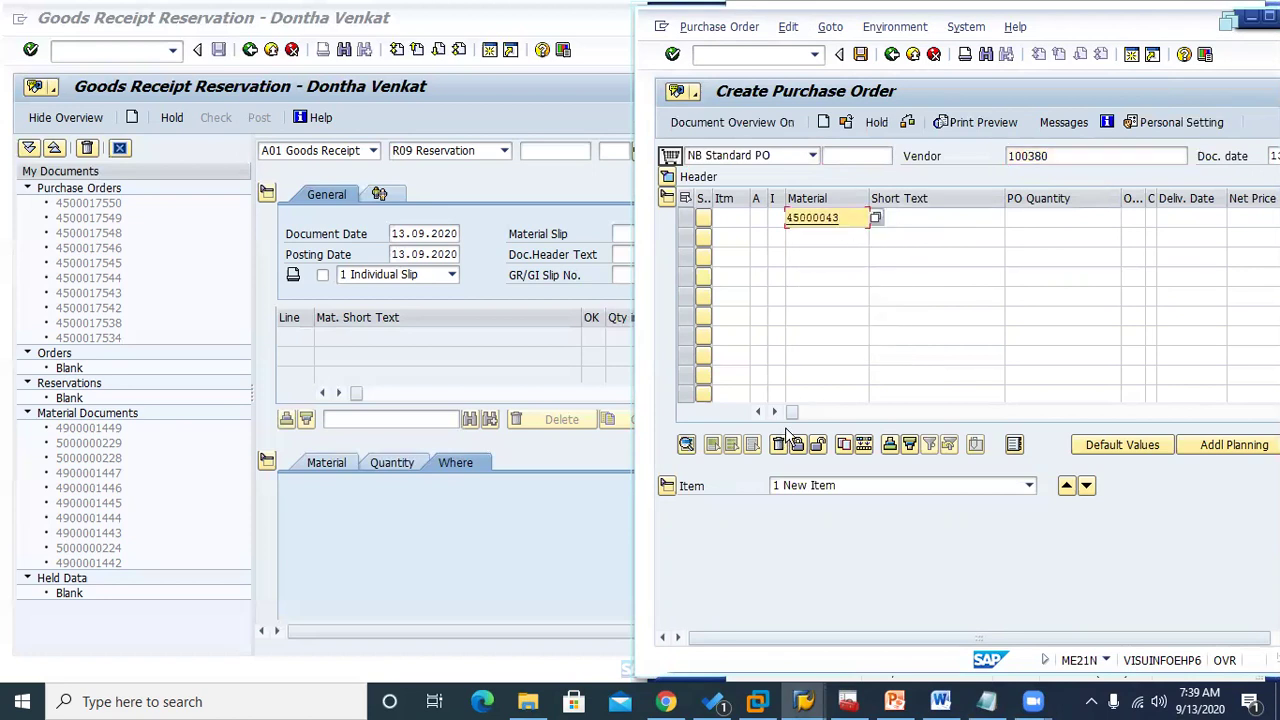
left_click_drag(791, 414, 823, 414)
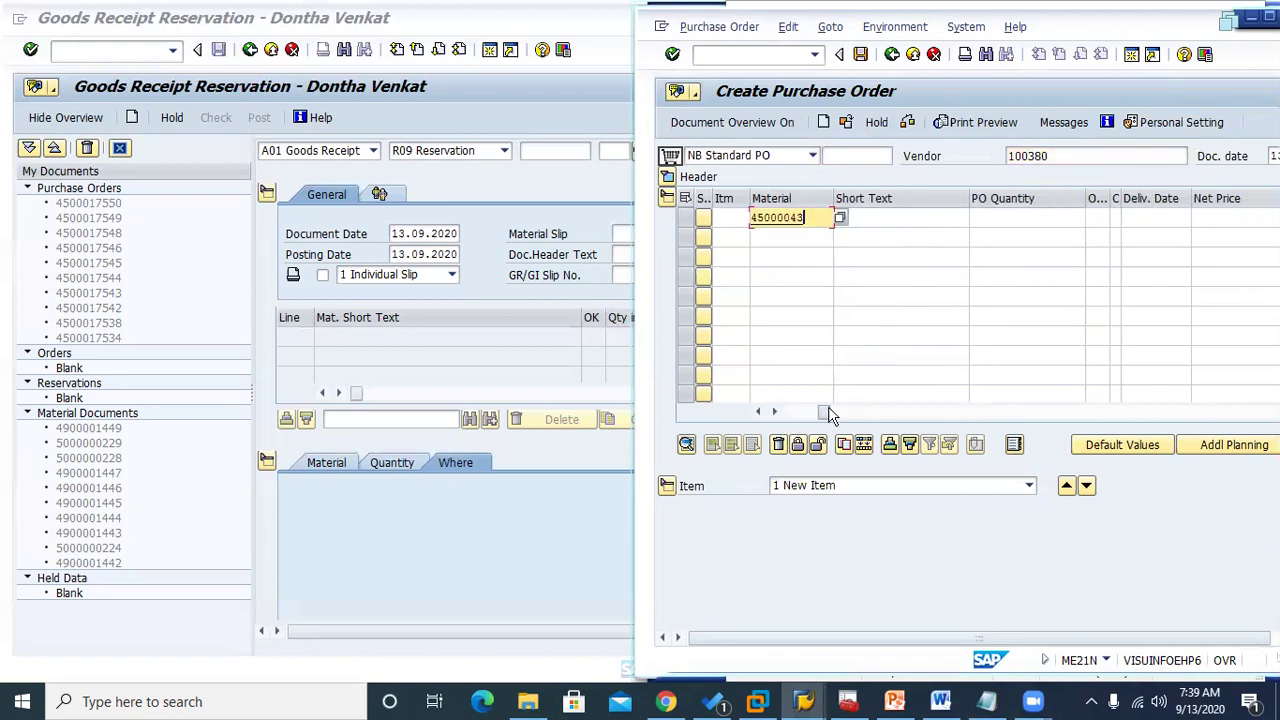
left_click(1000, 215)
type("10")
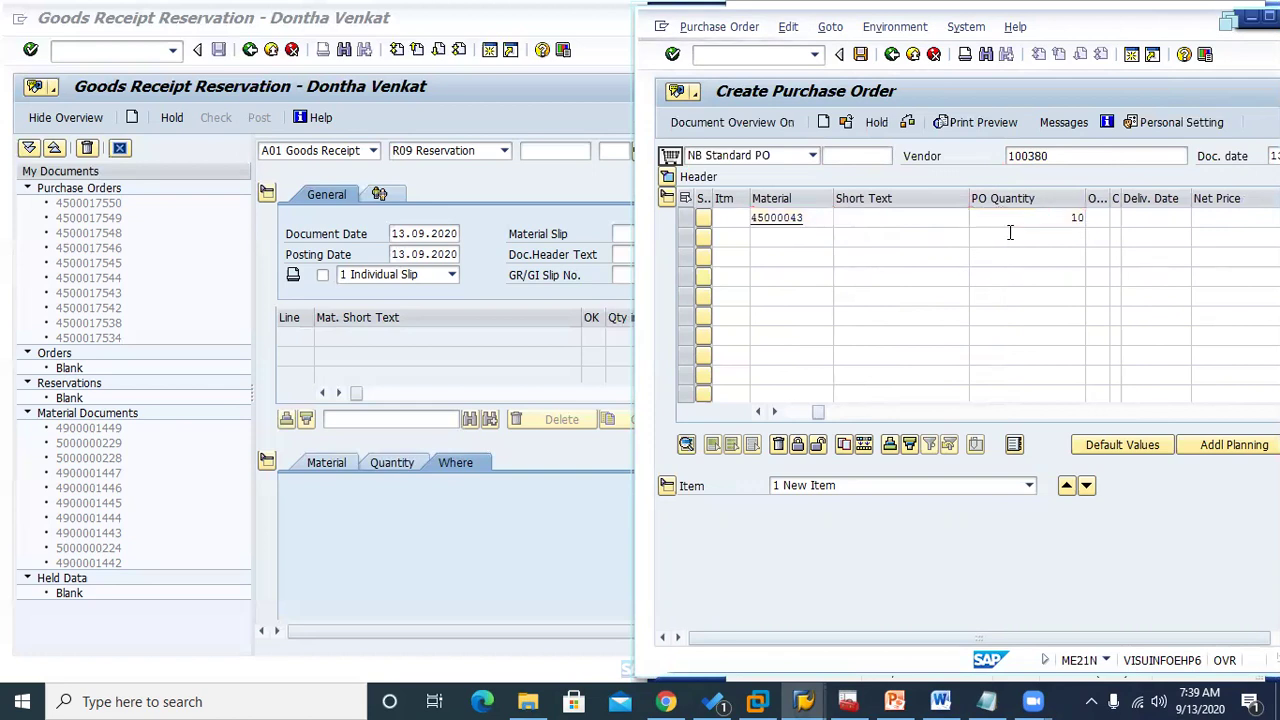
key("Return")
Set the gross price (PBXX) of the material 45000043 item to 50 EUR and save the purchase order
left_click(926, 494)
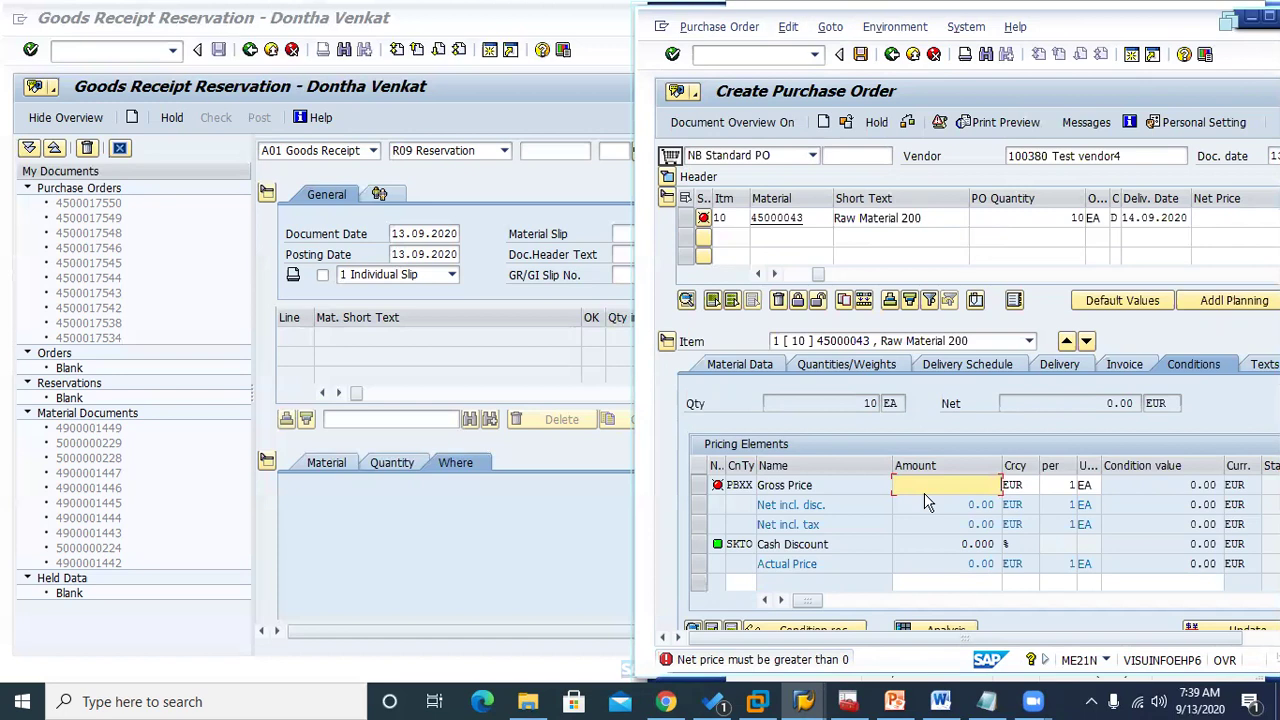
type("50")
key("Return")
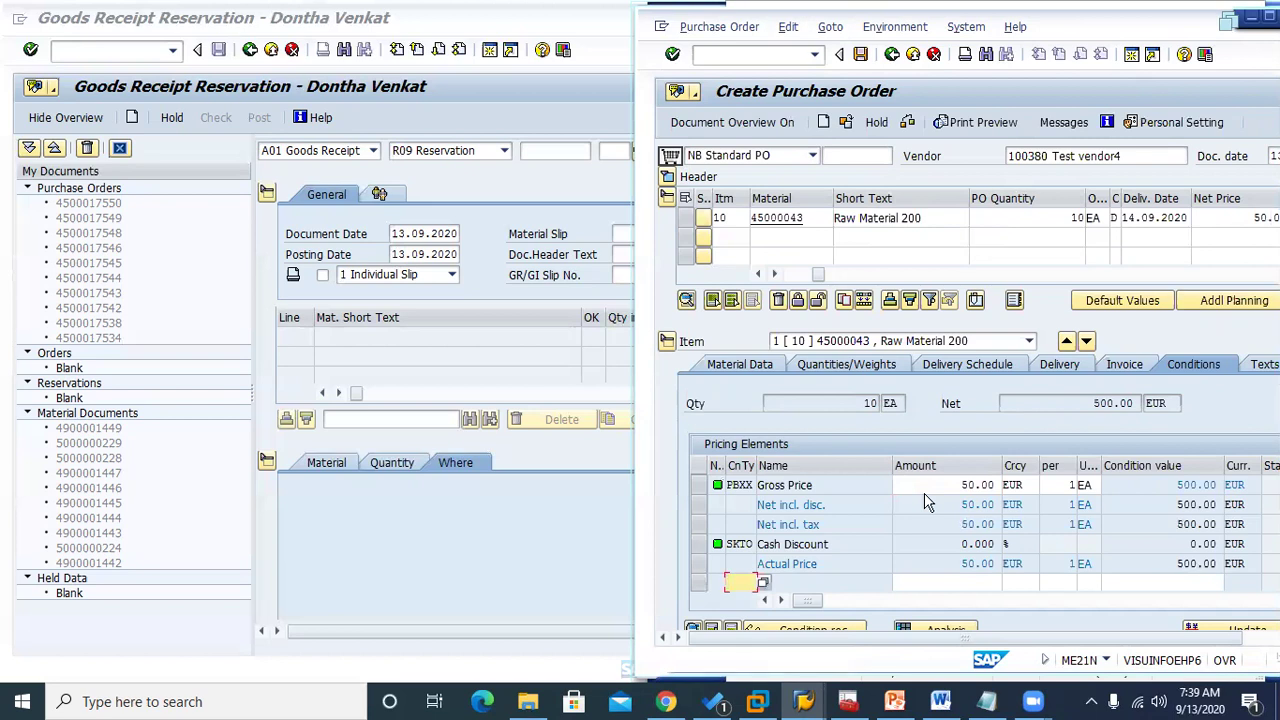
left_click(862, 62)
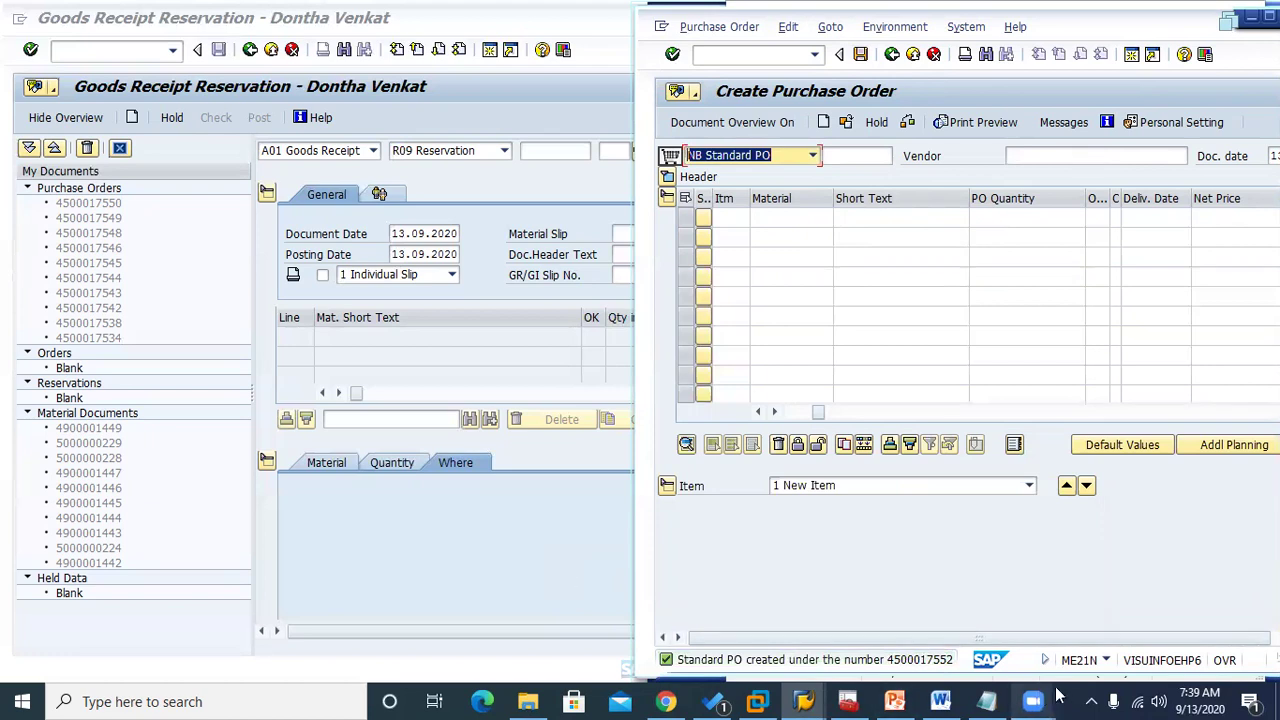
Record the second purchase order's number in Example 2's PO line in Notepad by reusing Example 1's number and changing its last digit to 2
left_click(987, 701)
left_click(916, 228)
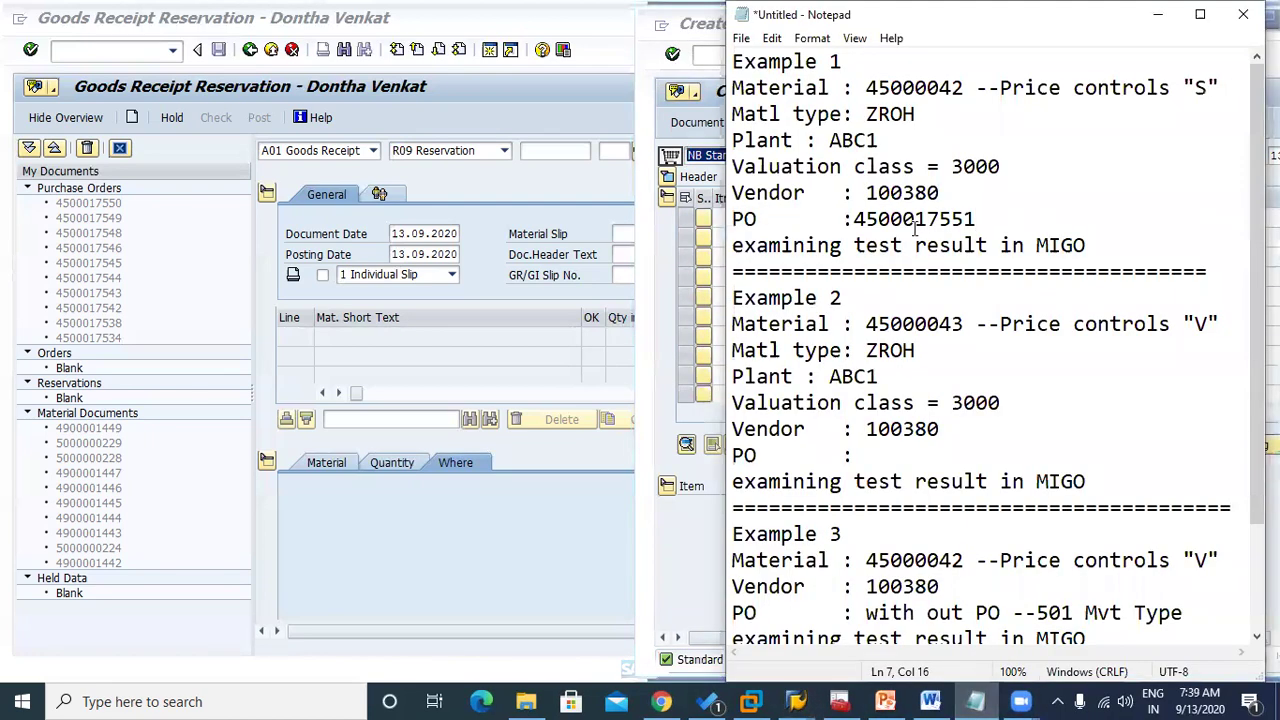
left_click_drag(853, 219, 978, 218)
key("ctrl+c")
left_click(873, 455)
key("ctrl+v")
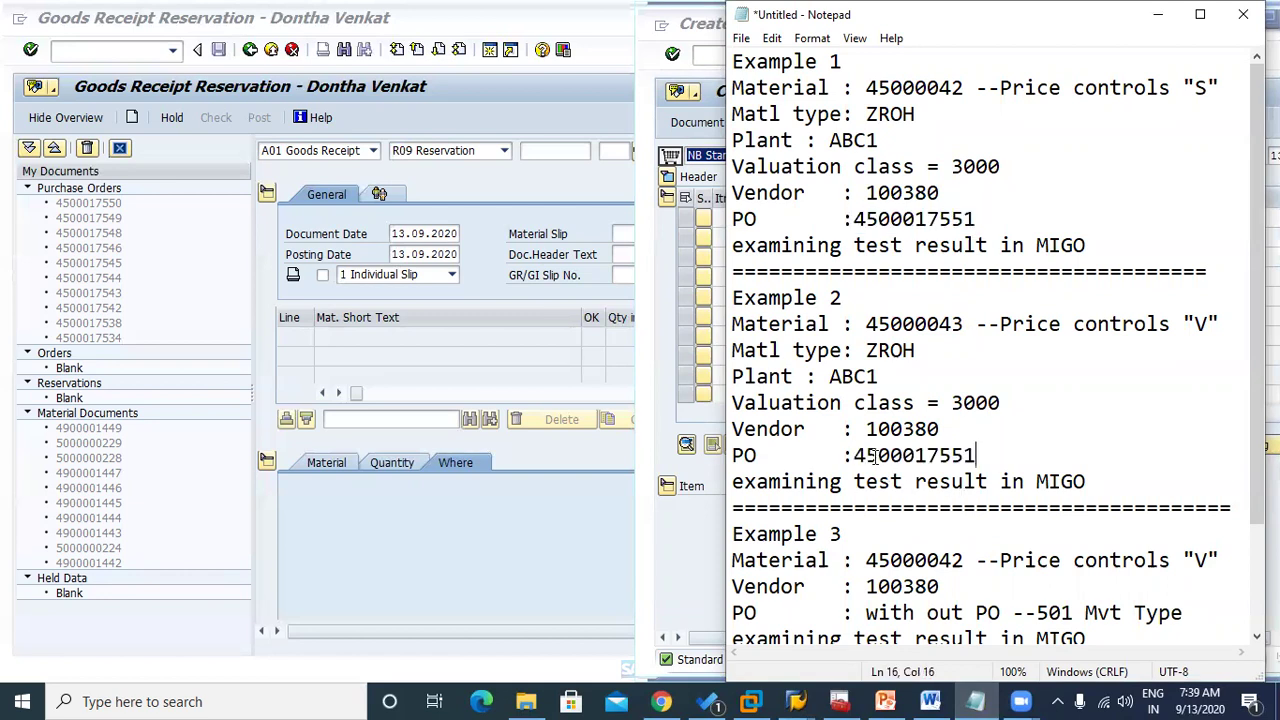
key("BackSpace")
type("2")
Switch to the MIGO goods receipt session in SAP and set the reference document to R01 Purchase Order
left_click(682, 584)
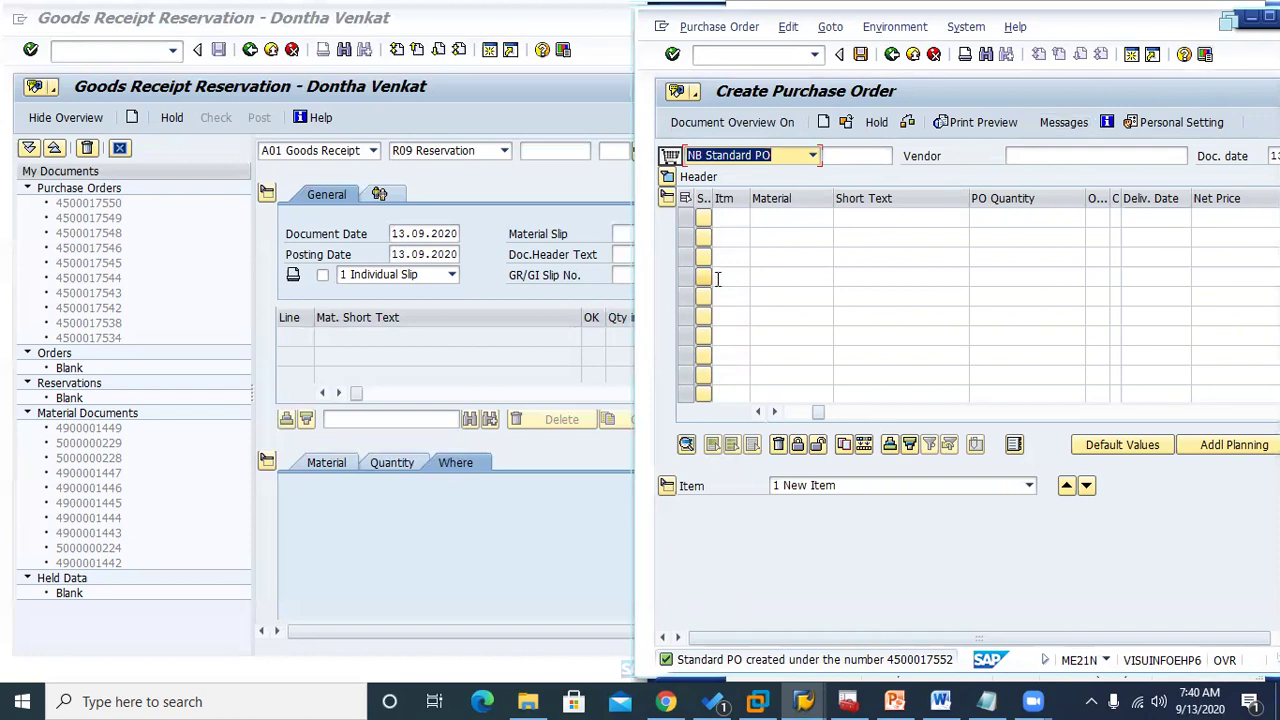
left_click(583, 112)
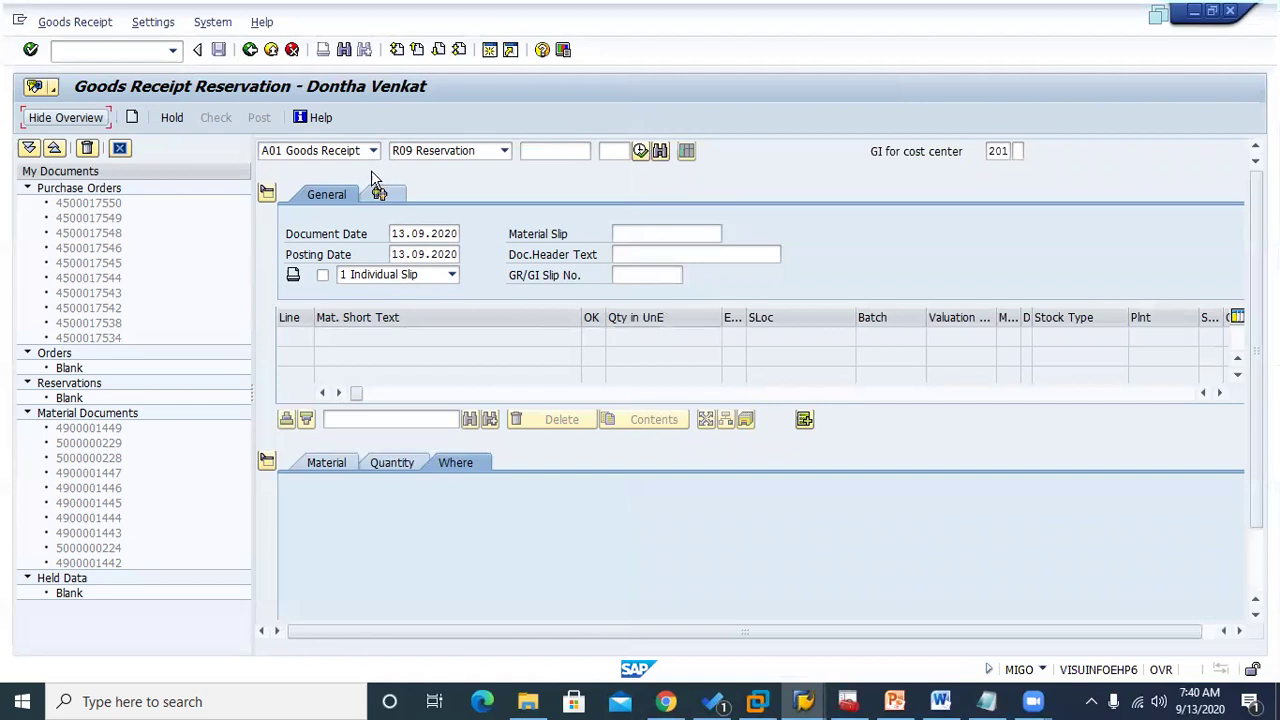
left_click(504, 150)
left_click(472, 169)
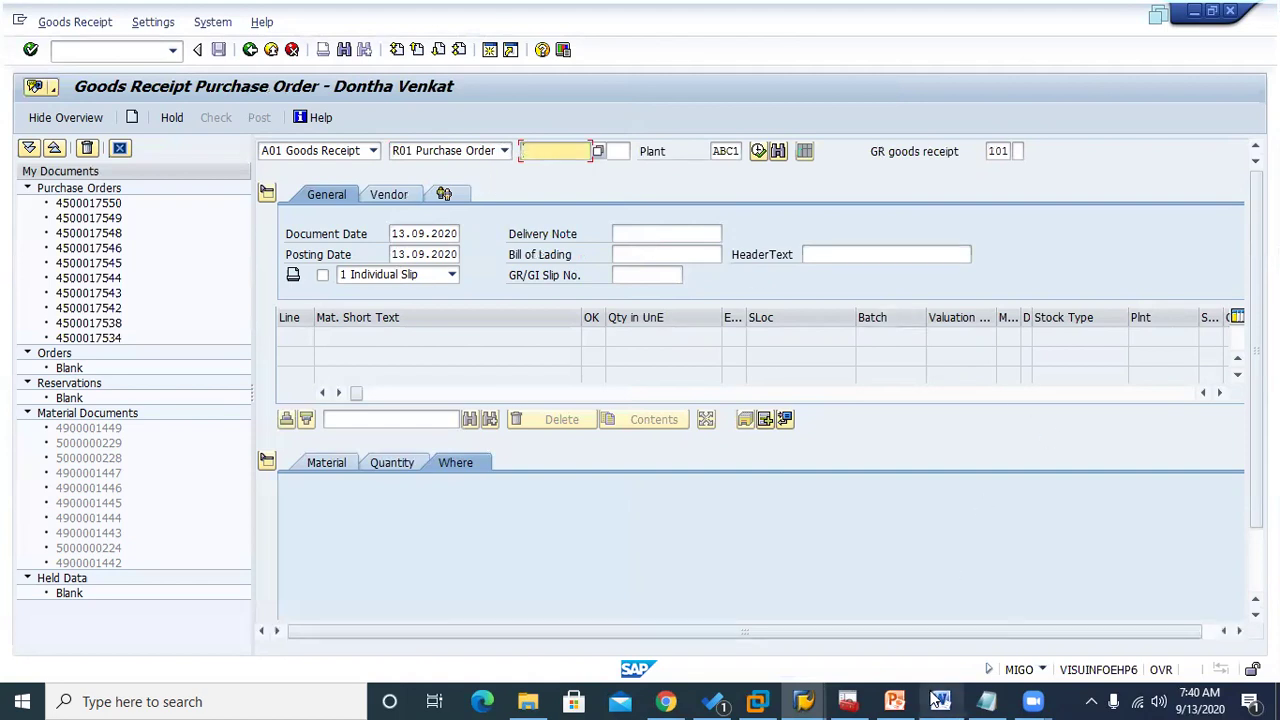
Copy Example 1's purchase order number from Notepad and load that order into the goods receipt
left_click(940, 701)
left_click(930, 701)
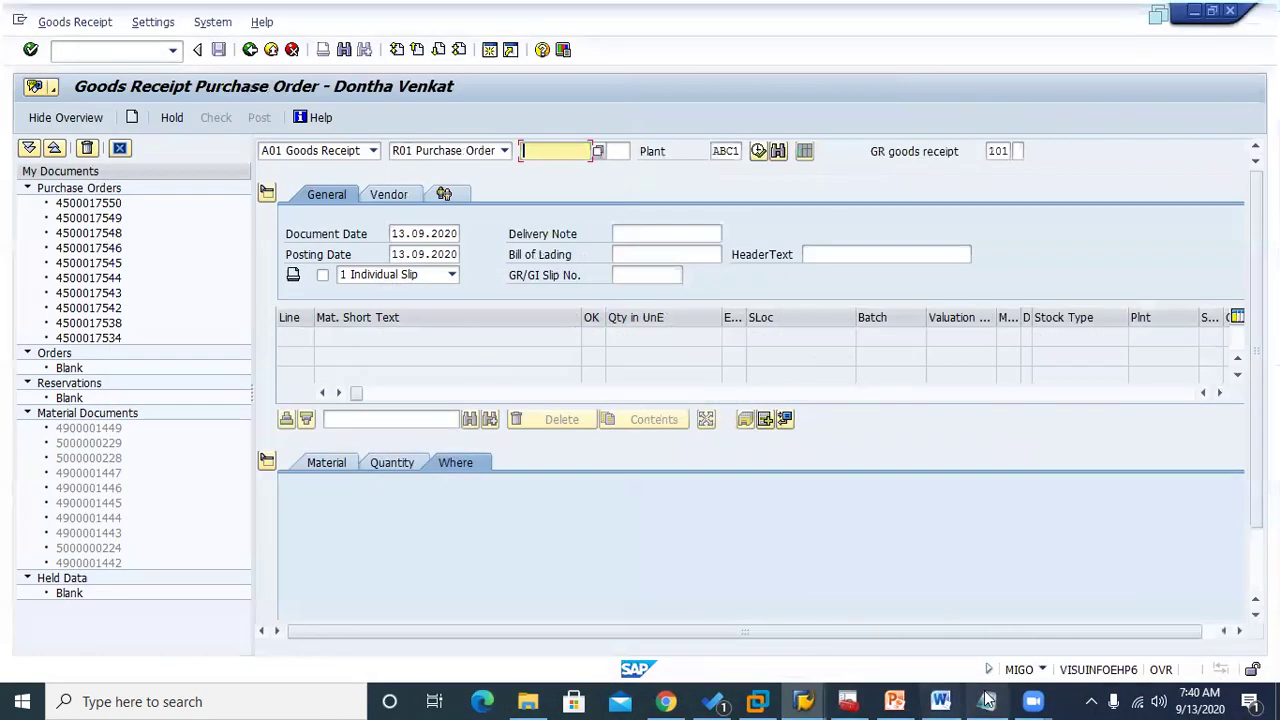
left_click(975, 701)
left_click_drag(853, 219, 975, 212)
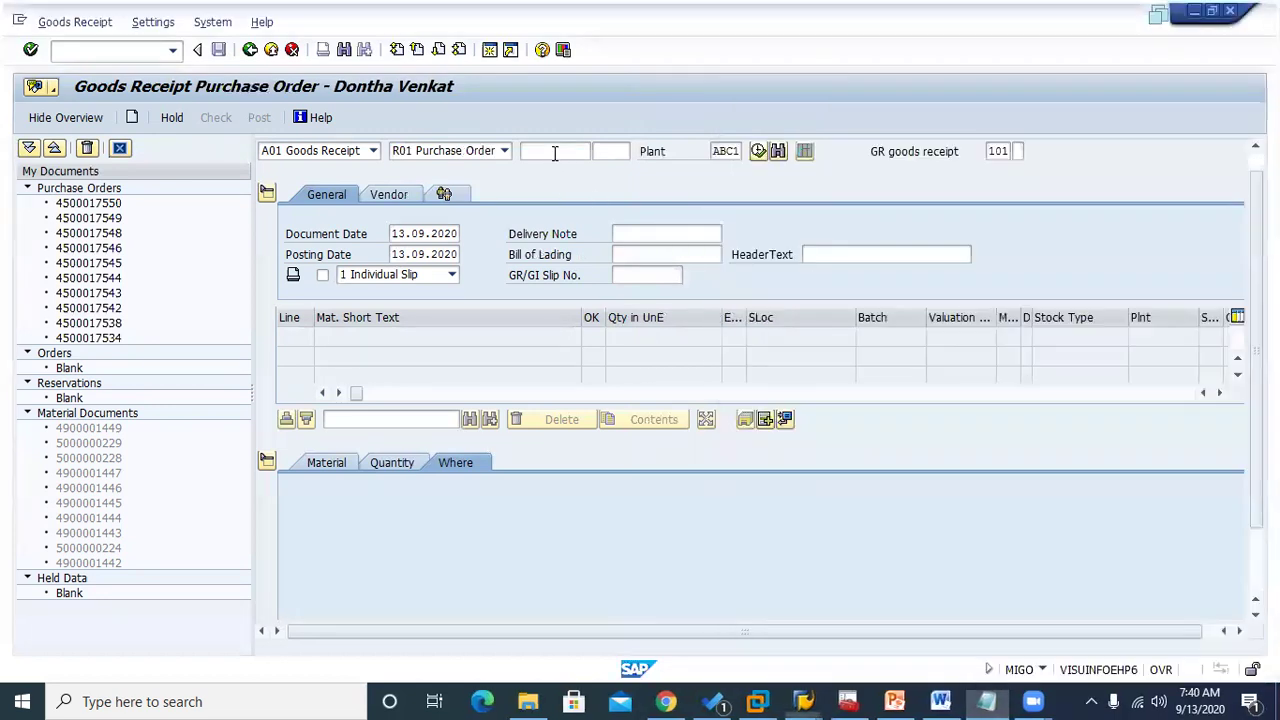
left_click(554, 152)
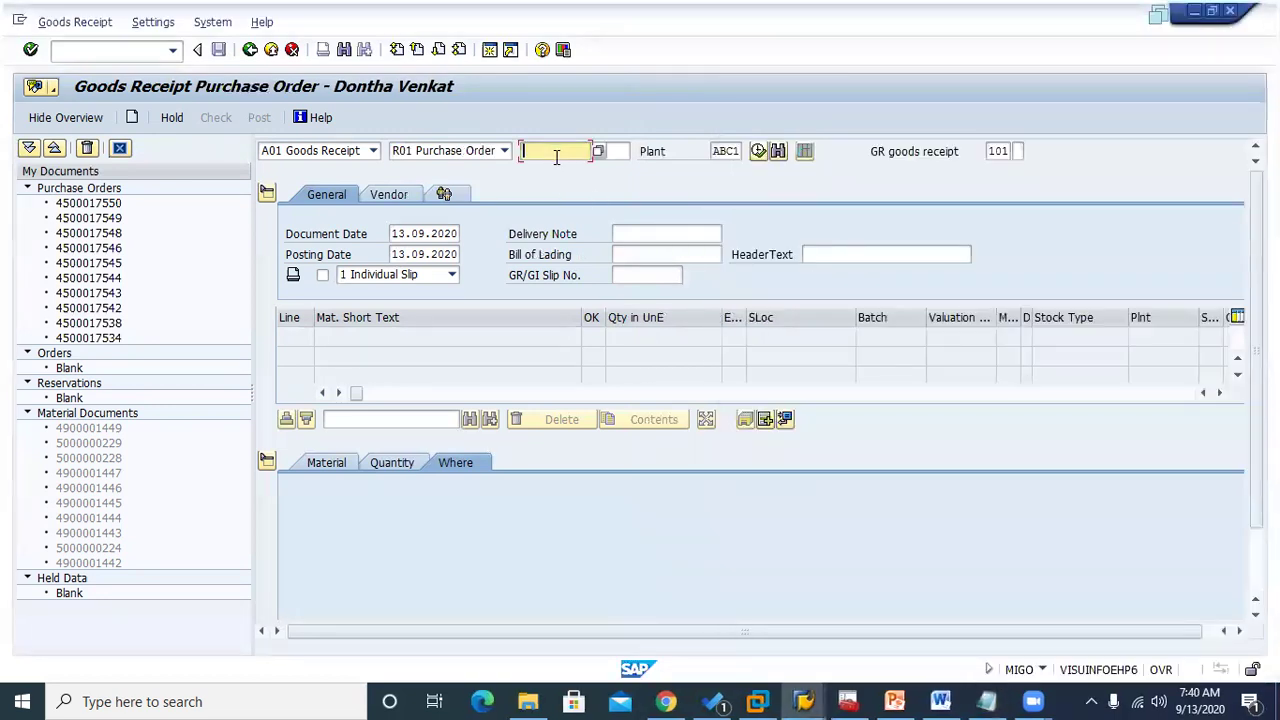
key("ctrl+v")
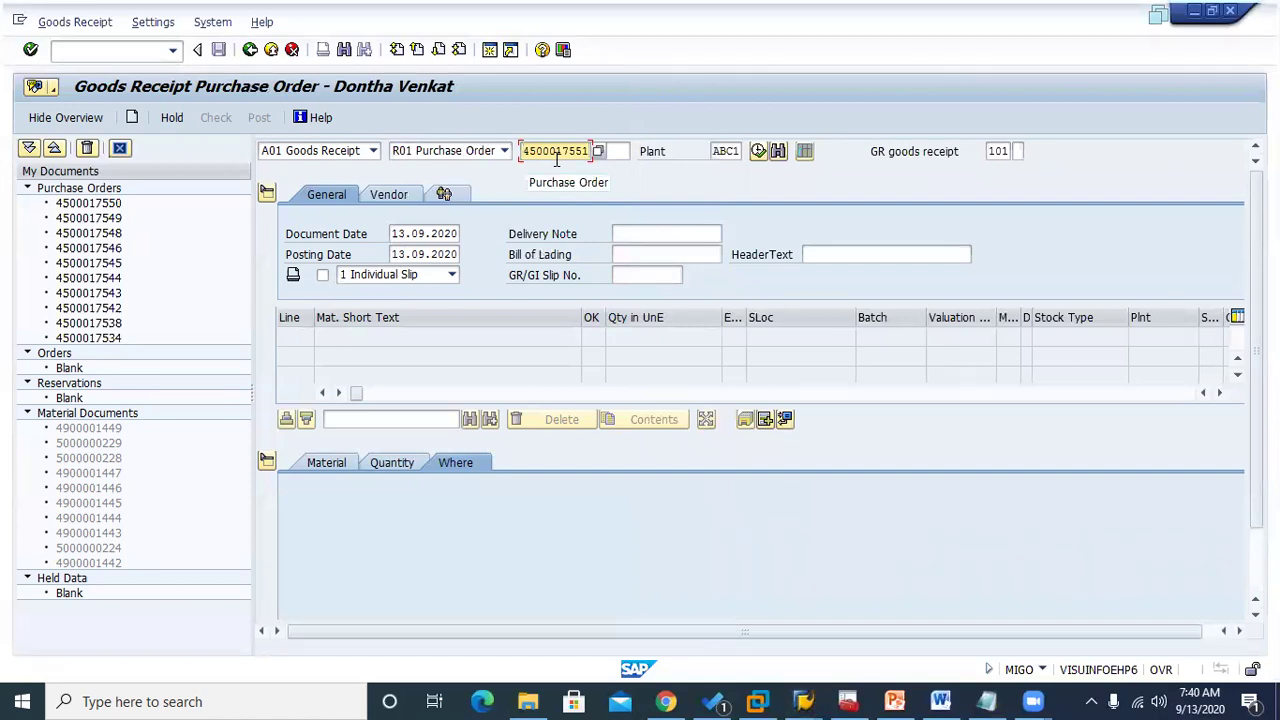
key("Return")
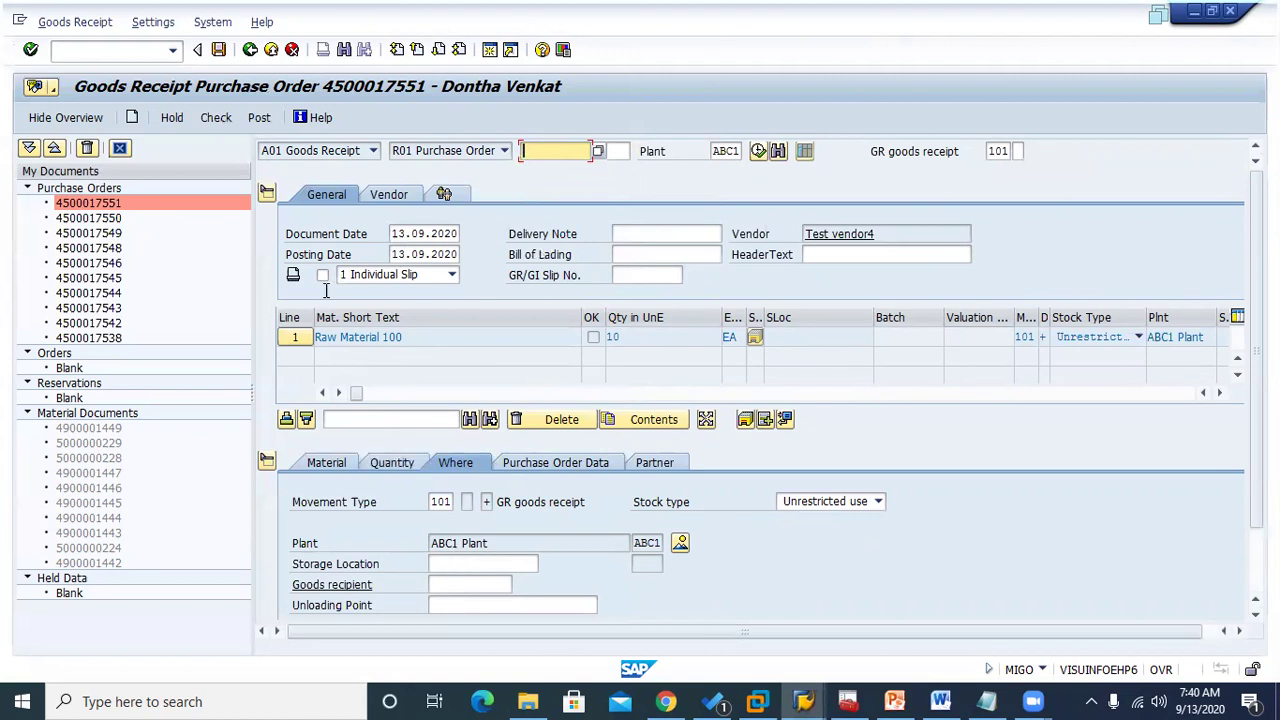
Flag the Raw Material 100 line as Item OK, check the goods receipt and close the resulting log
left_click(216, 118)
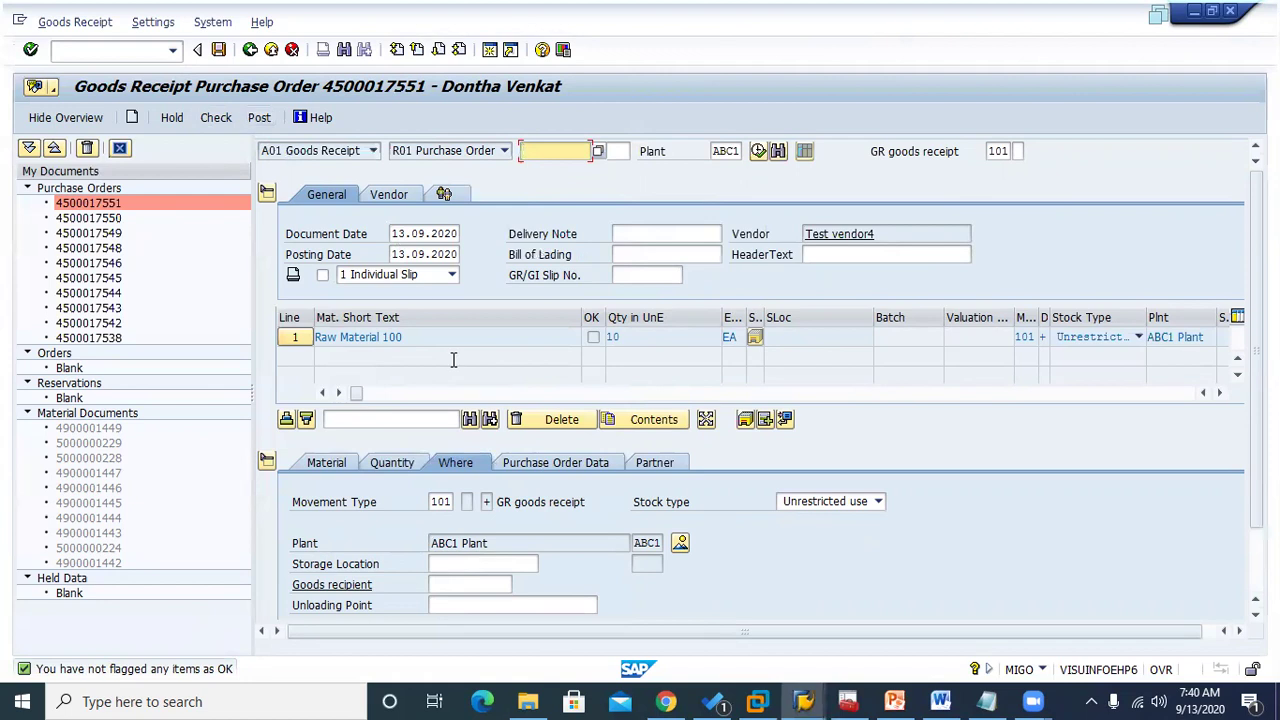
left_click(336, 606)
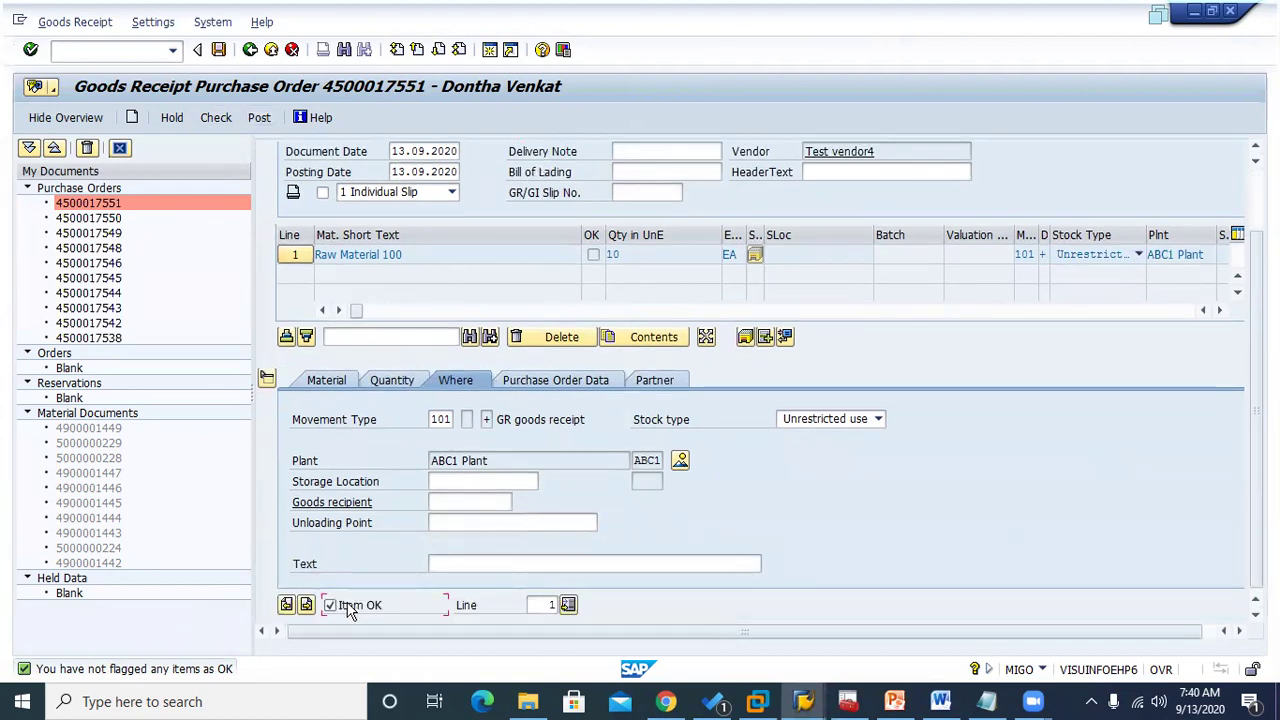
left_click(216, 117)
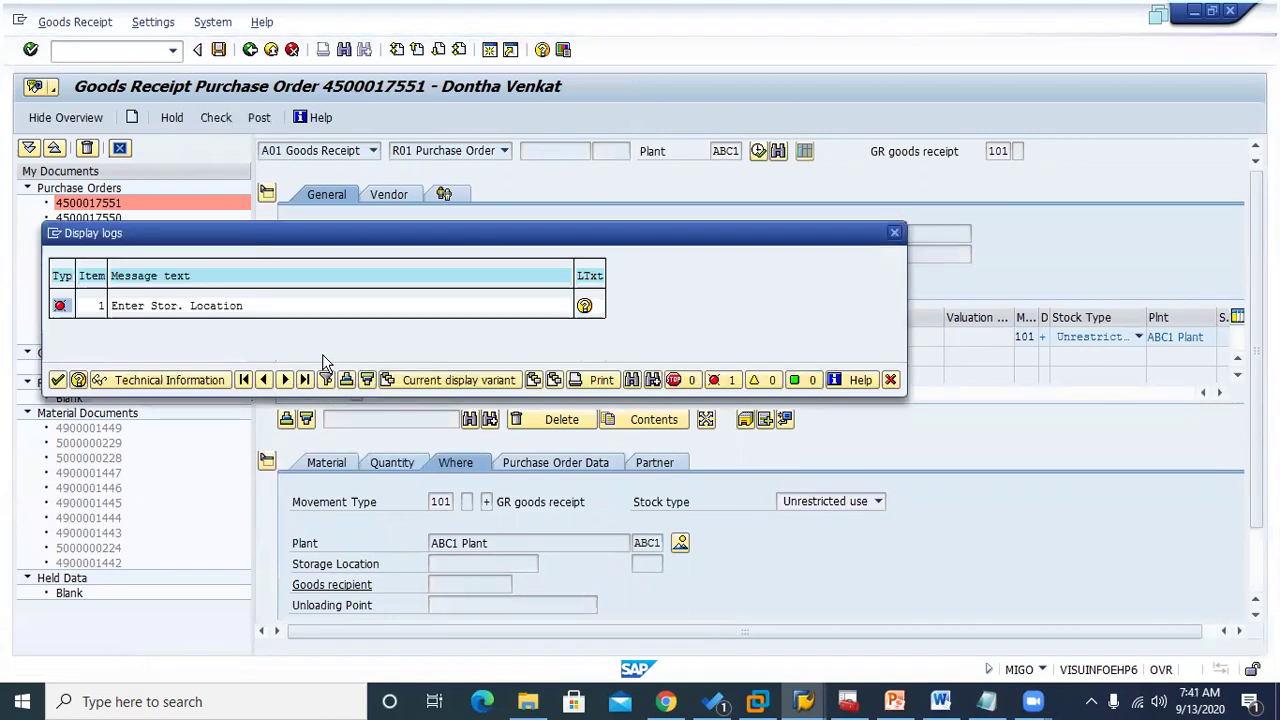
left_click(59, 379)
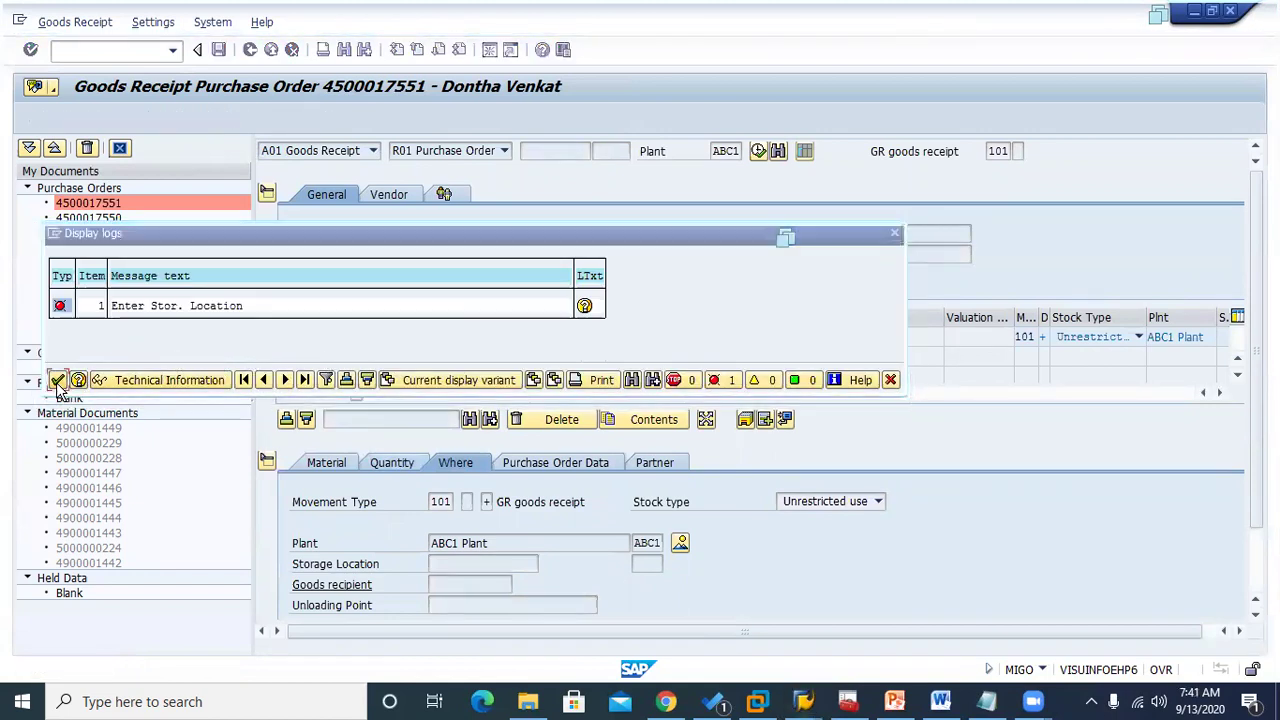
Set the item's storage location to gs1, then recheck and post the goods receipt
left_click(477, 502)
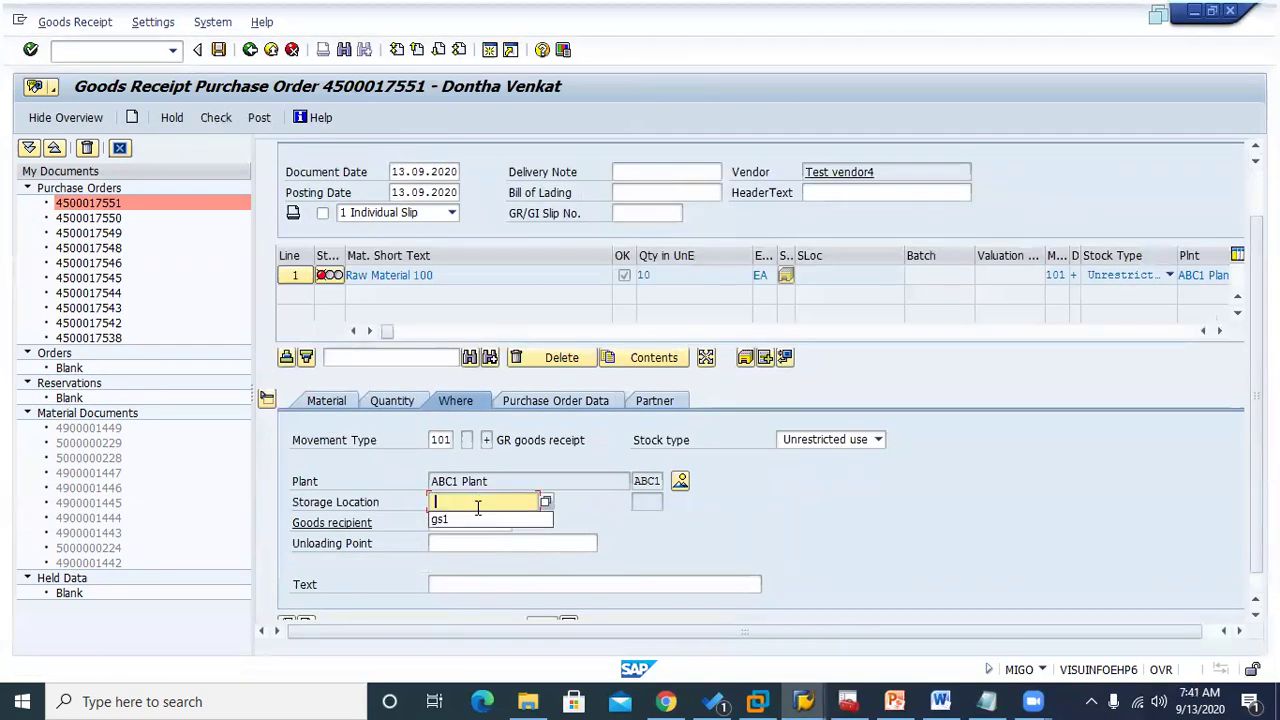
left_click(467, 520)
key("Return")
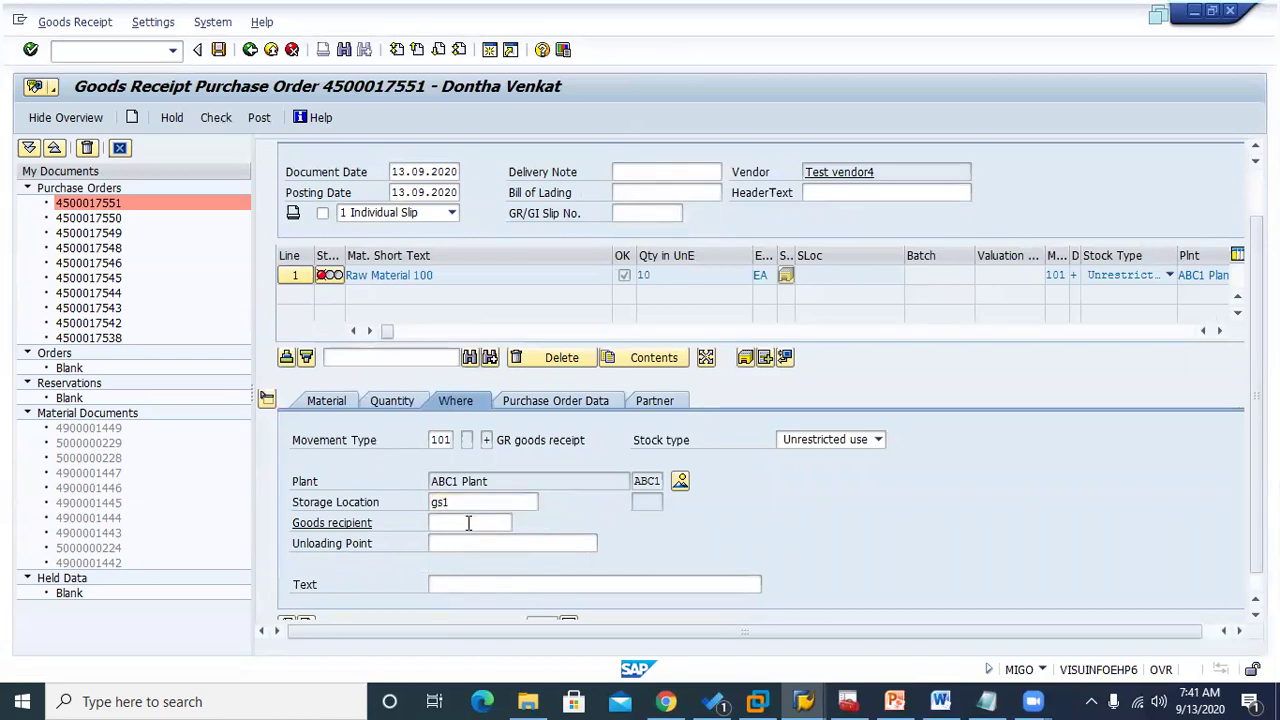
scroll(468, 522, "up", 2)
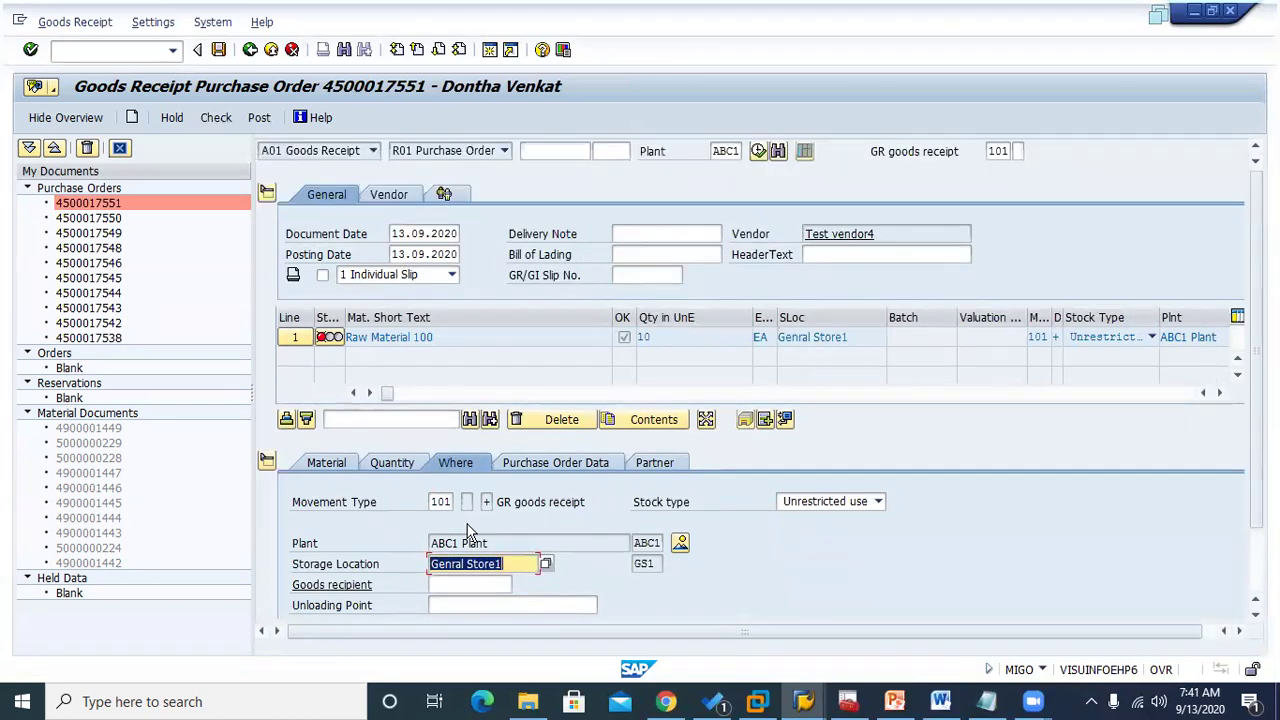
left_click(218, 119)
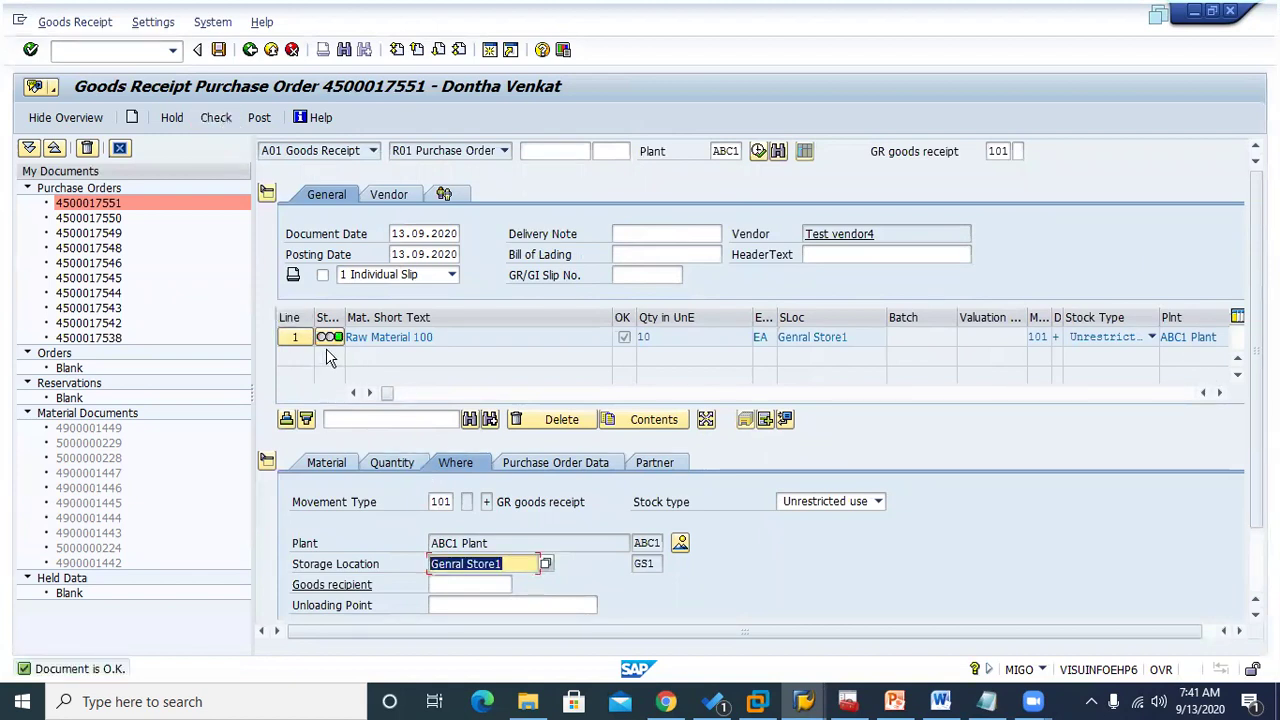
left_click(264, 120)
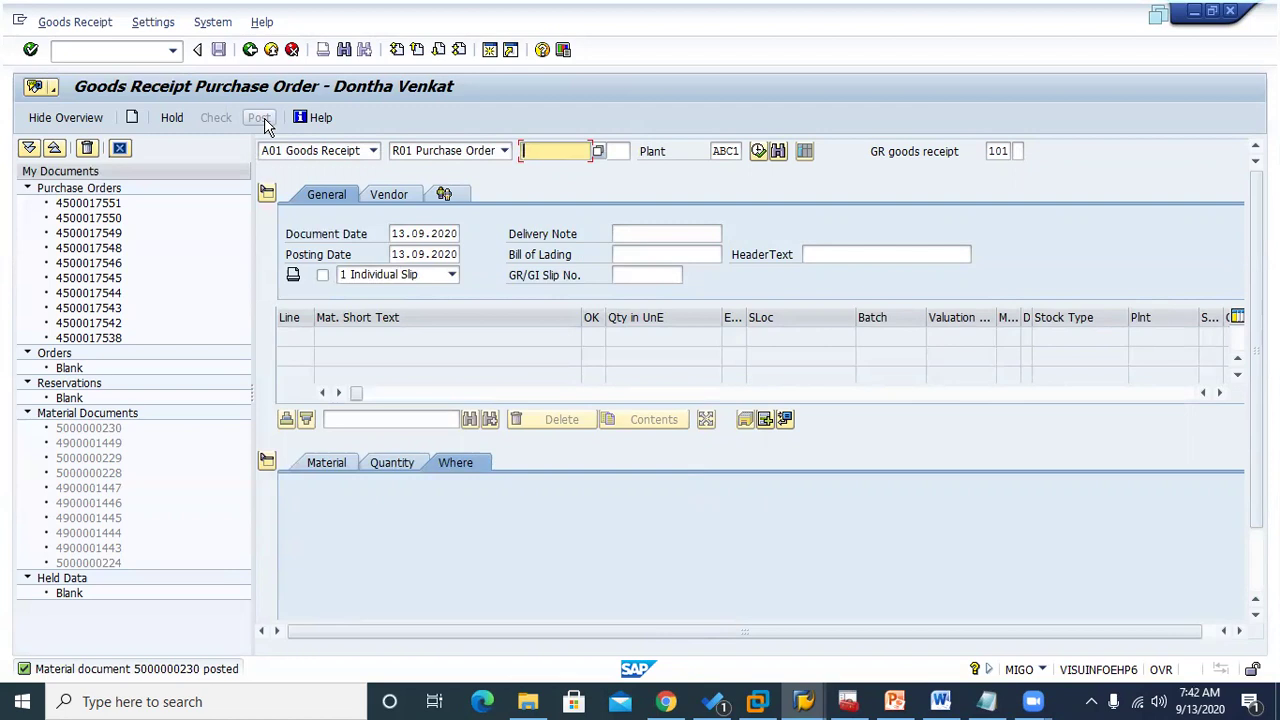
Change the MIGO action to A04 Display and load the goods receipt's material document
left_click(343, 154)
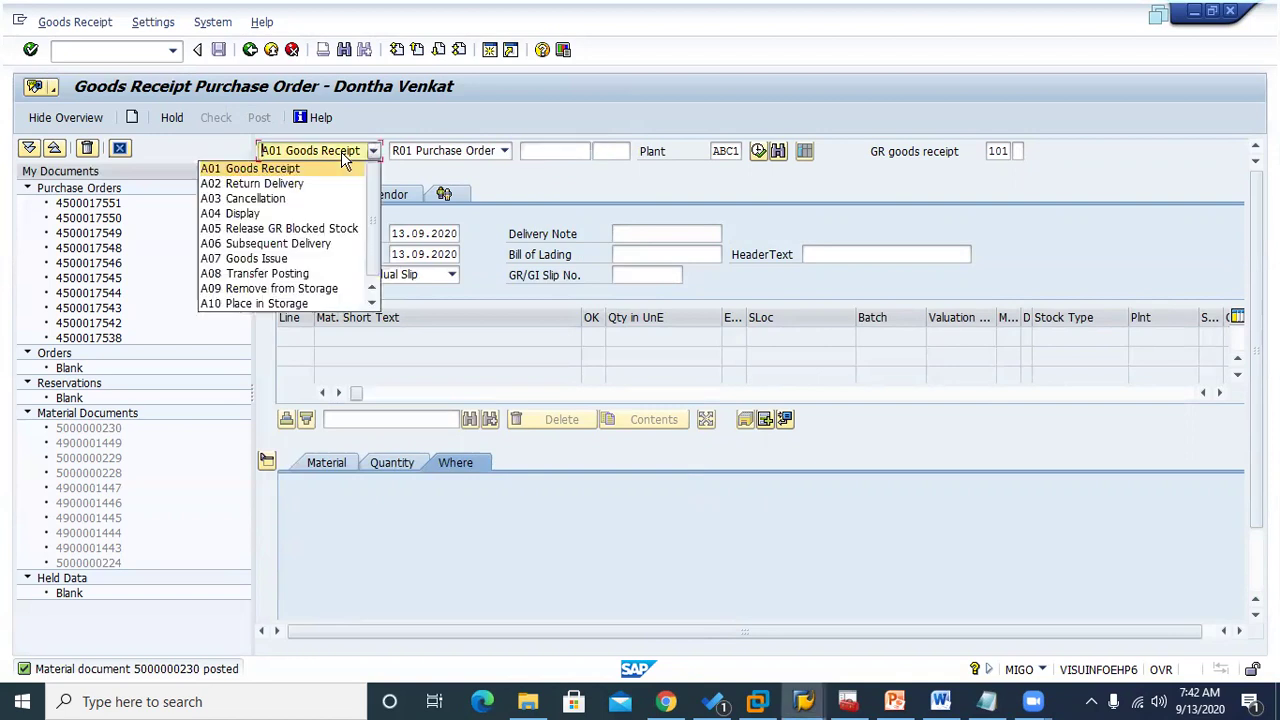
left_click(300, 214)
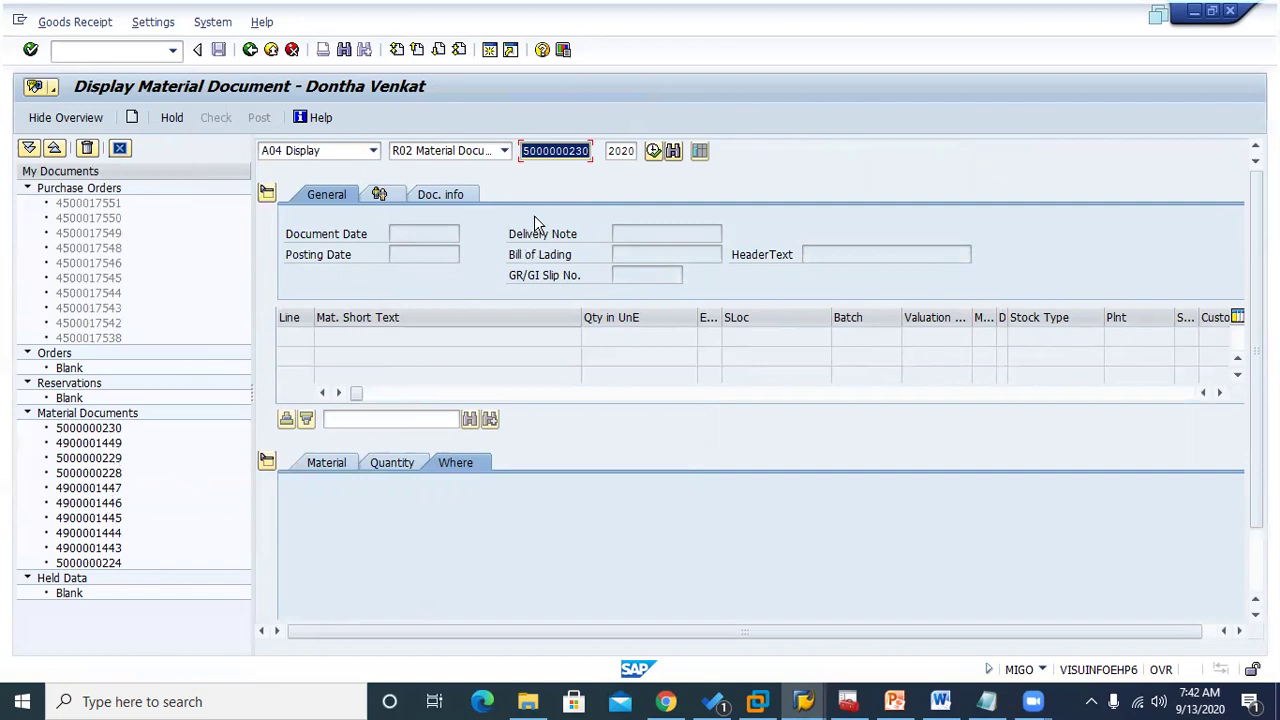
key("Return")
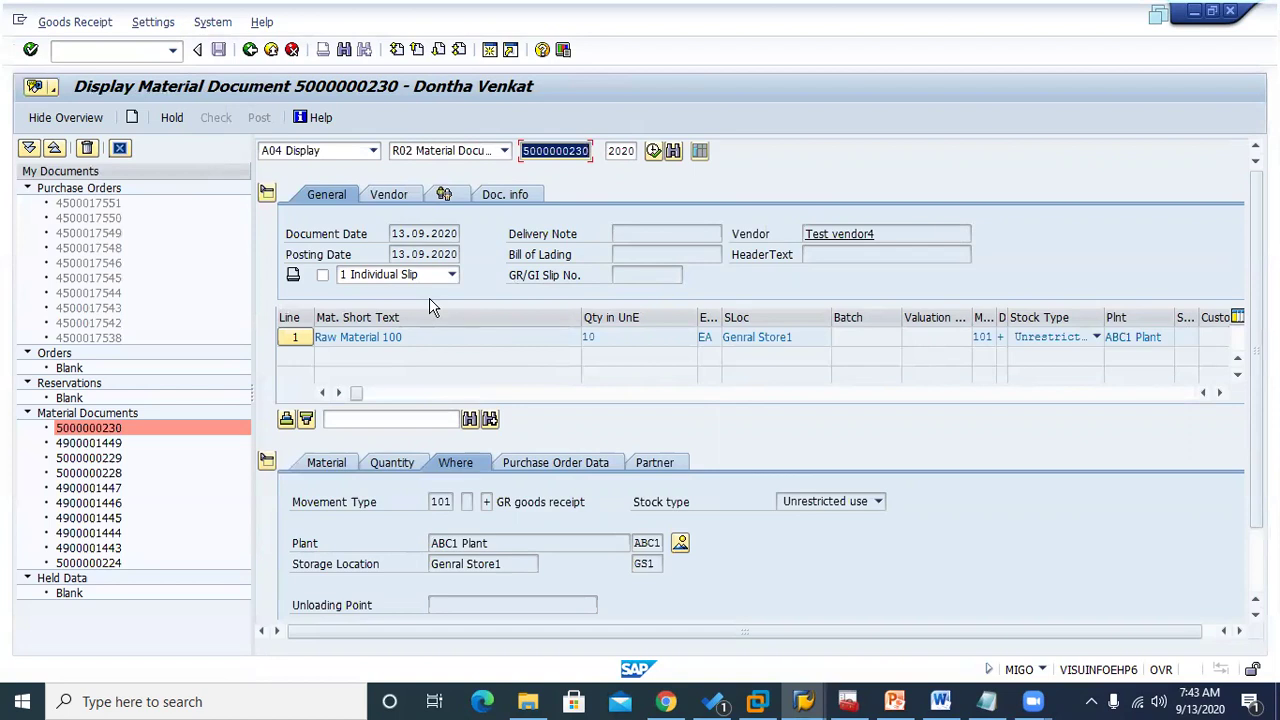
View the item's purchase order data and compare its purchase order number with Example 1 in Notepad
left_click(521, 463)
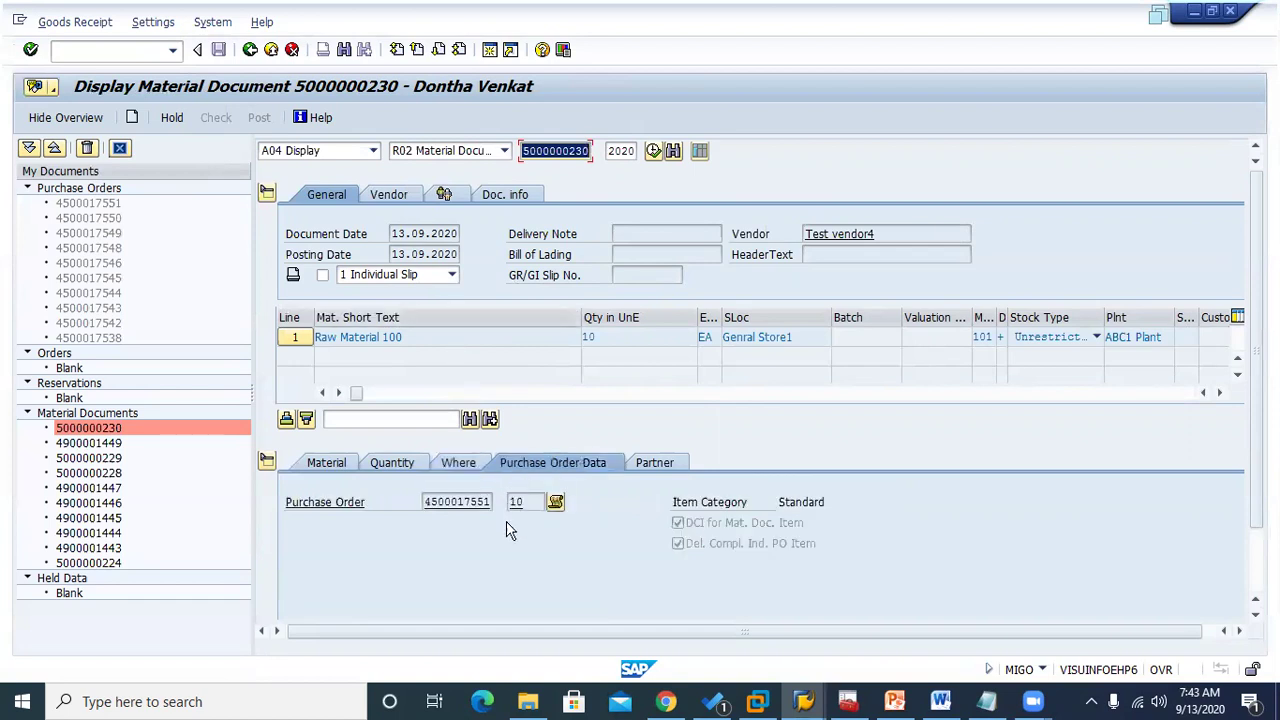
left_click(483, 505)
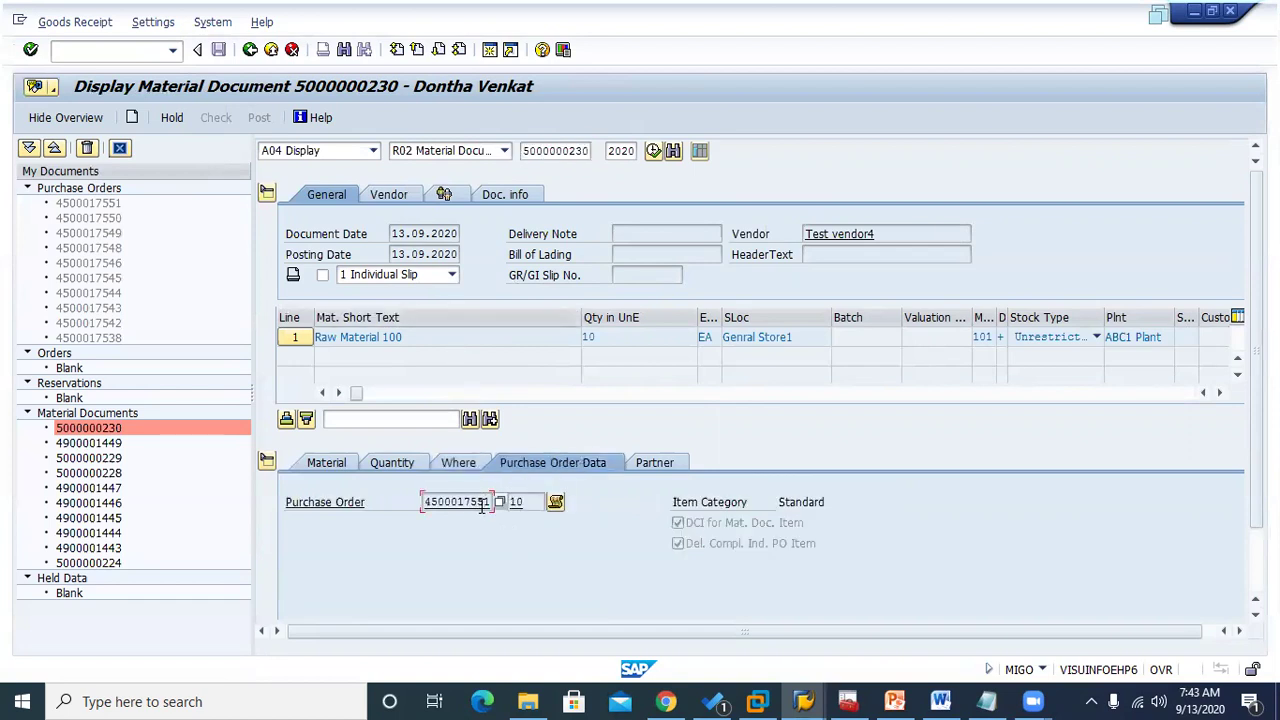
left_click(987, 700)
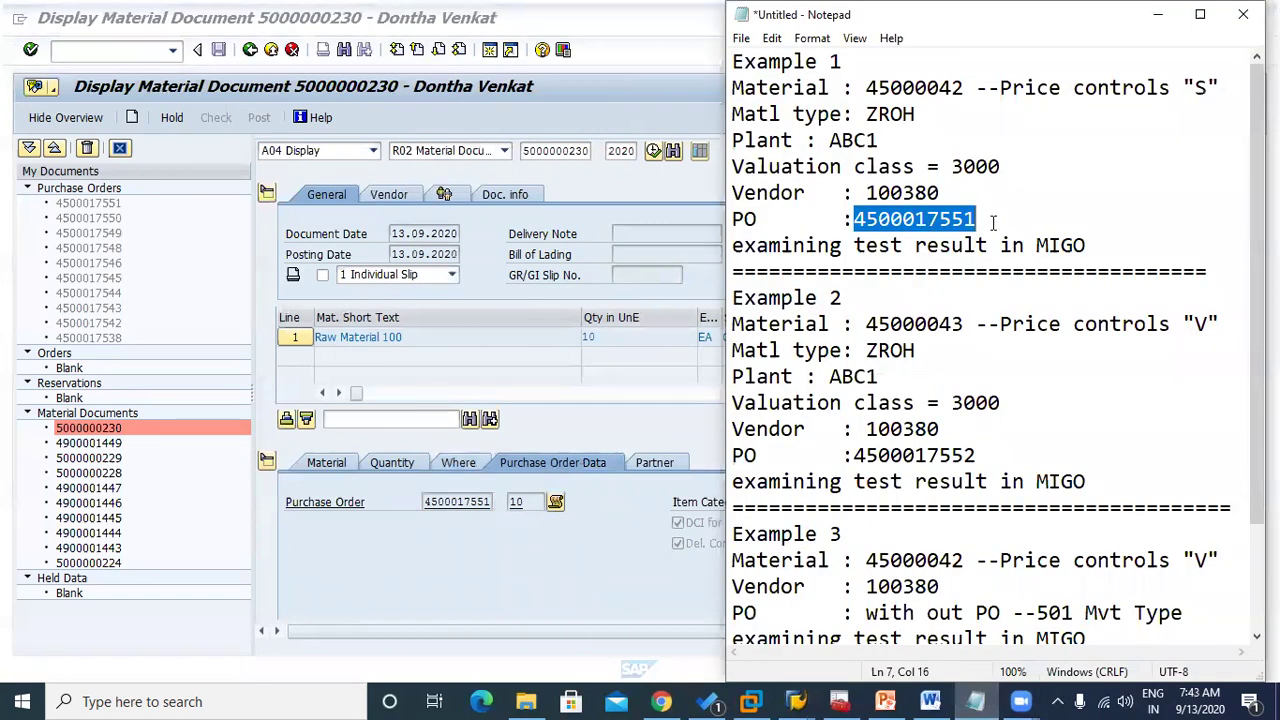
left_click(993, 222)
left_click(1157, 14)
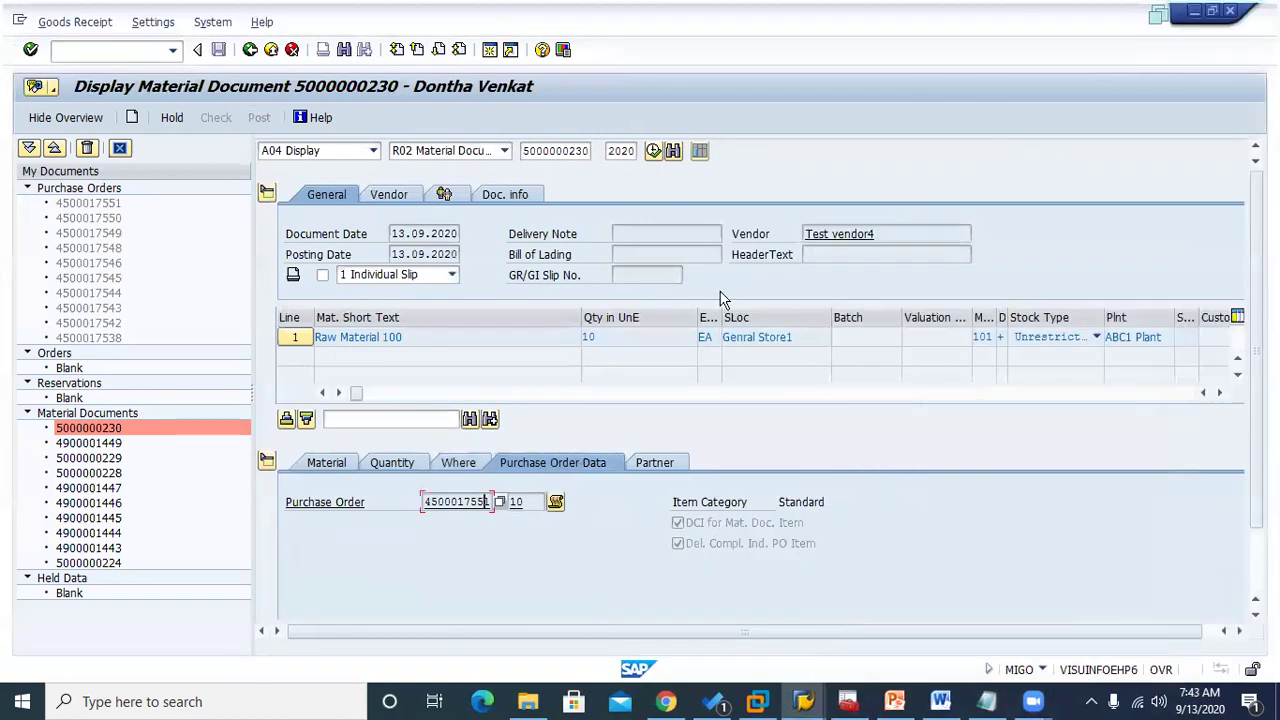
Open the FI accounting document linked to the material document from its document information
left_click(505, 196)
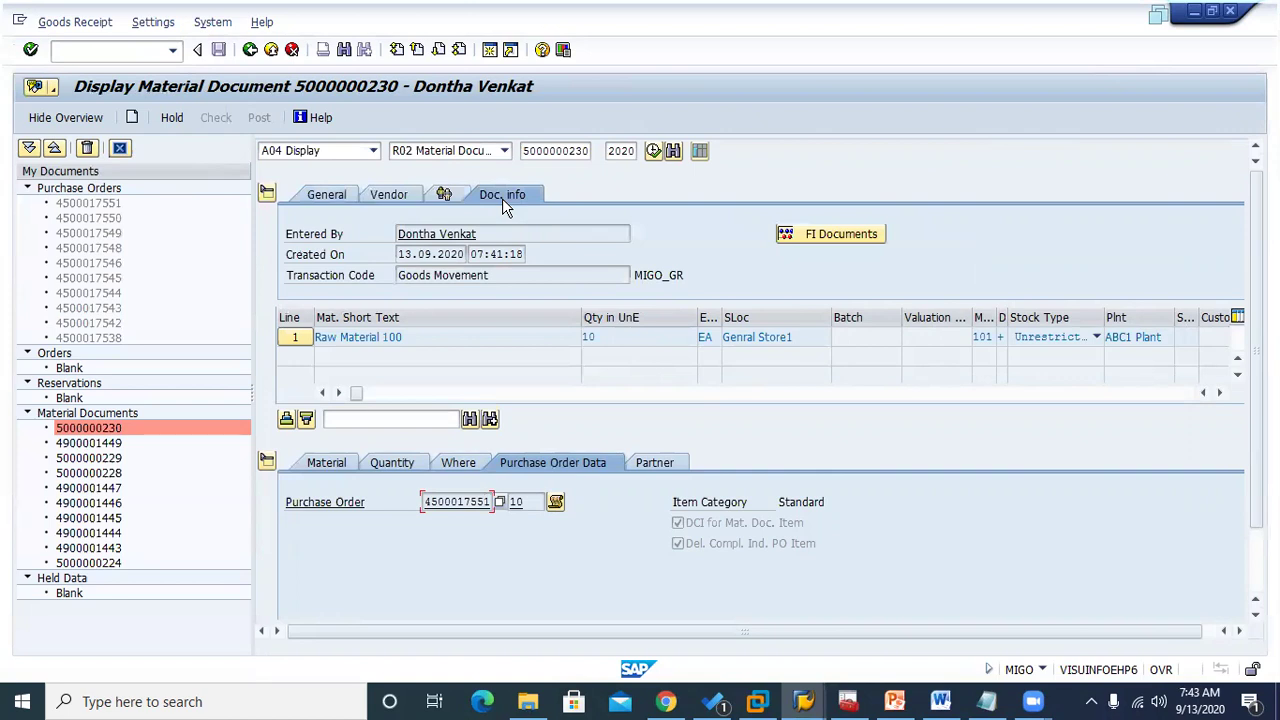
left_click(815, 236)
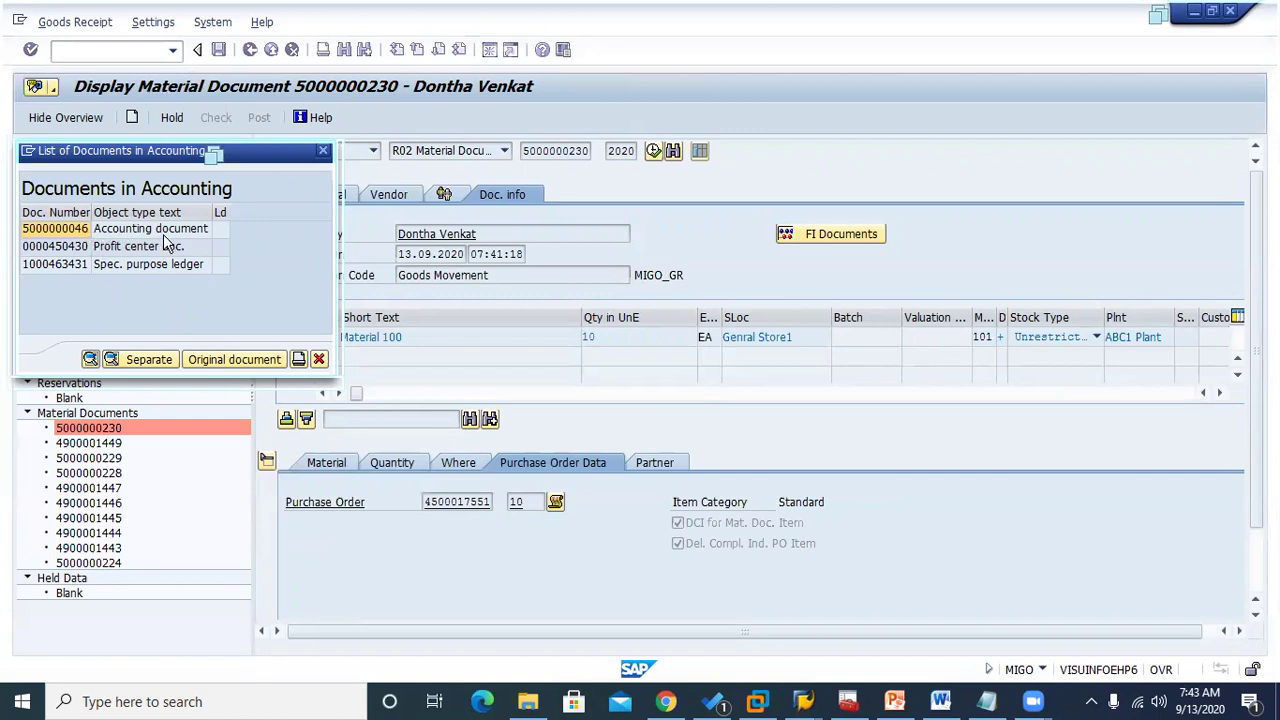
double_click(66, 232)
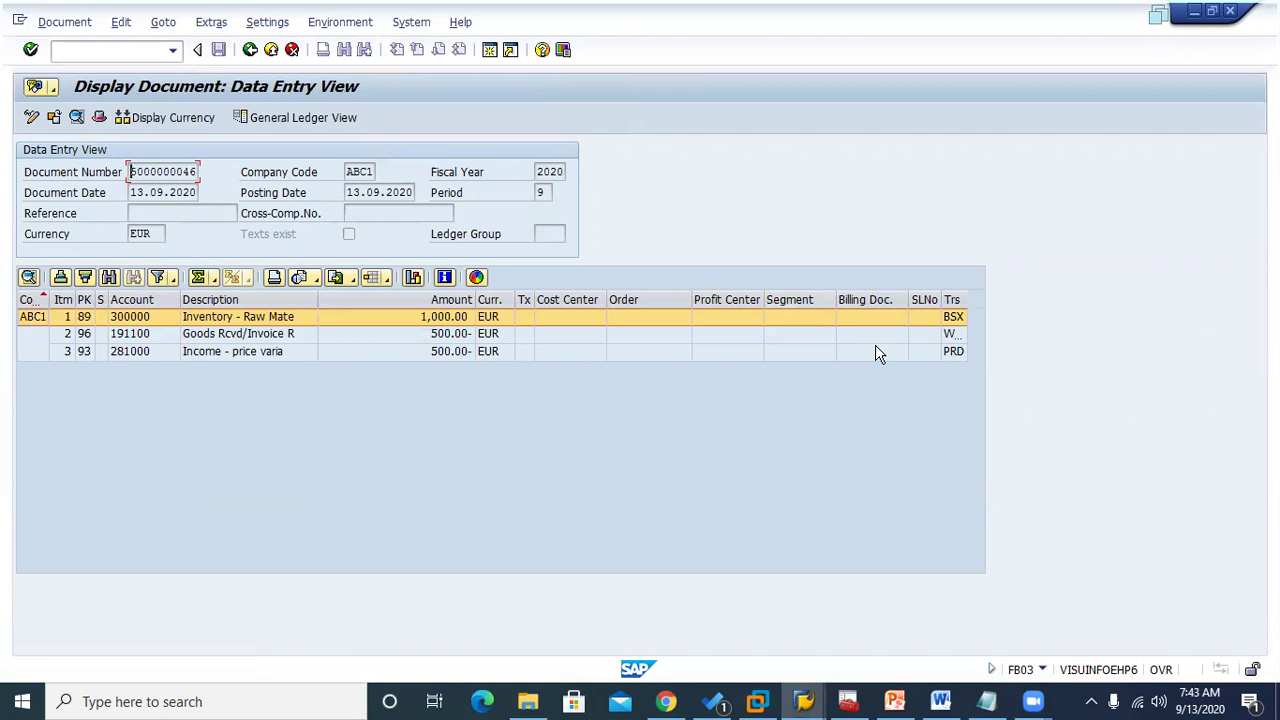
Move the transaction key column directly after the Account column and widen it to show the full keys
left_click(953, 299)
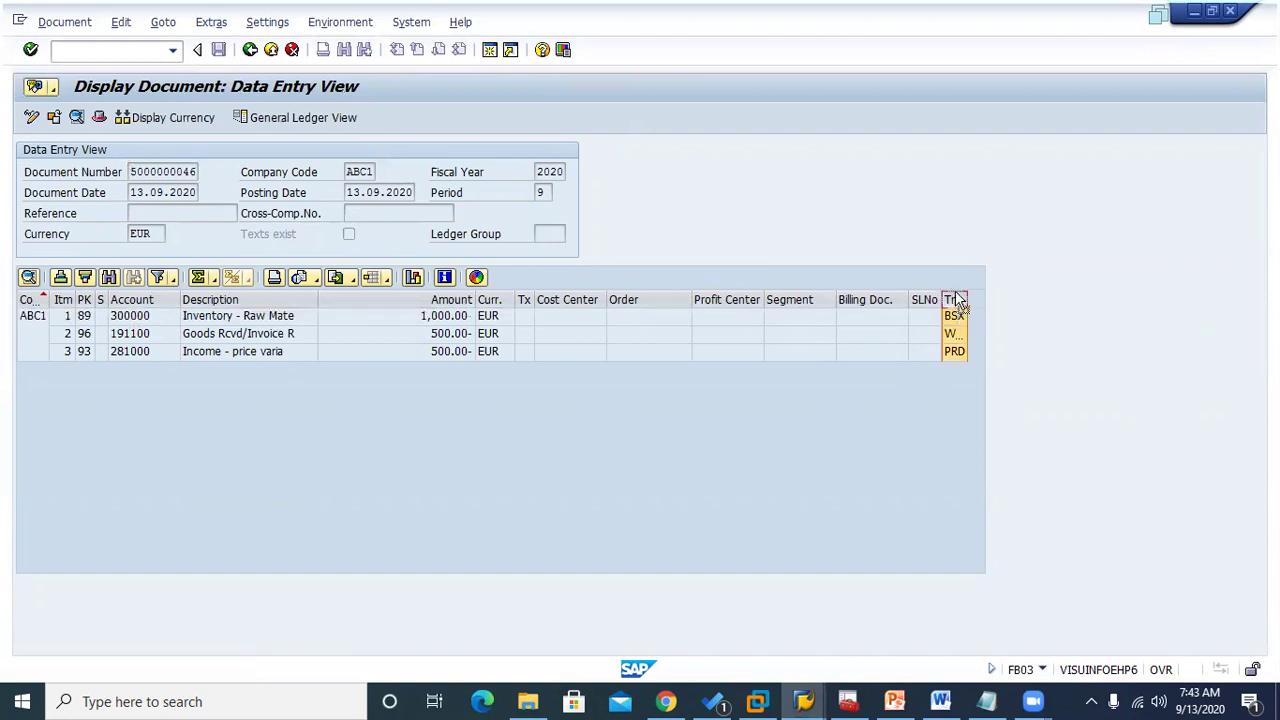
left_click_drag(430, 262, 219, 346)
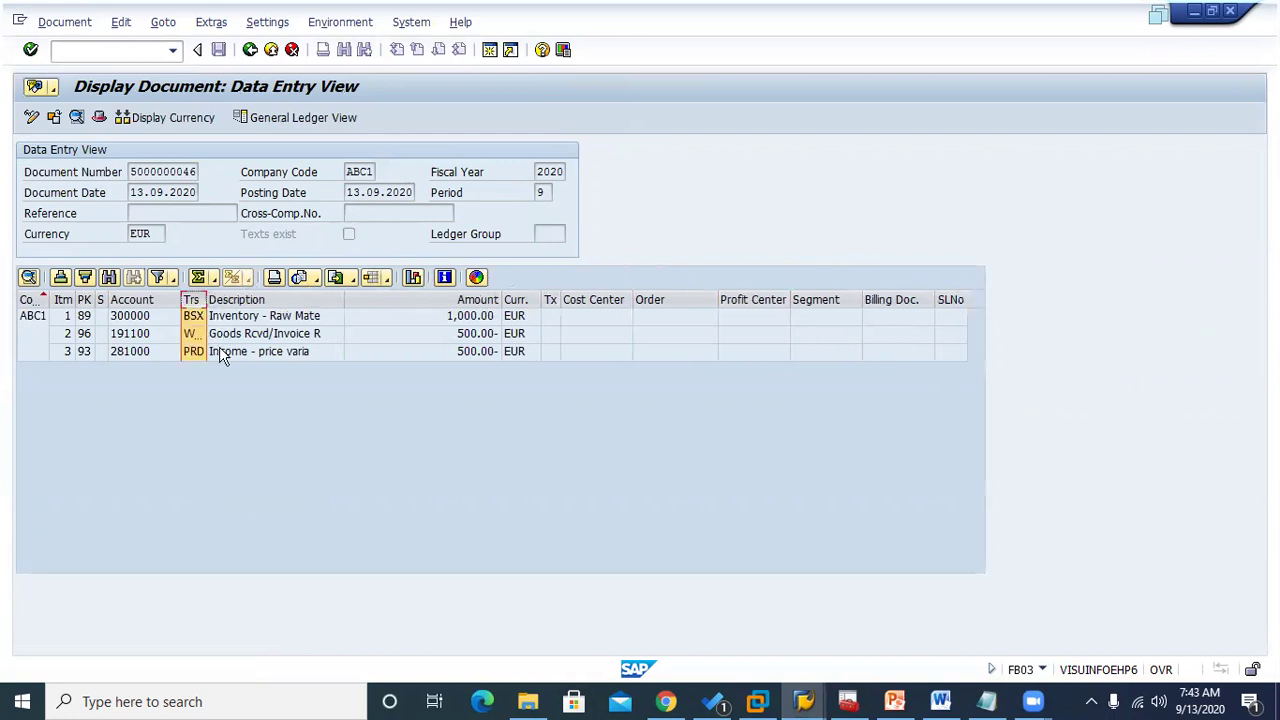
left_click_drag(207, 299, 222, 299)
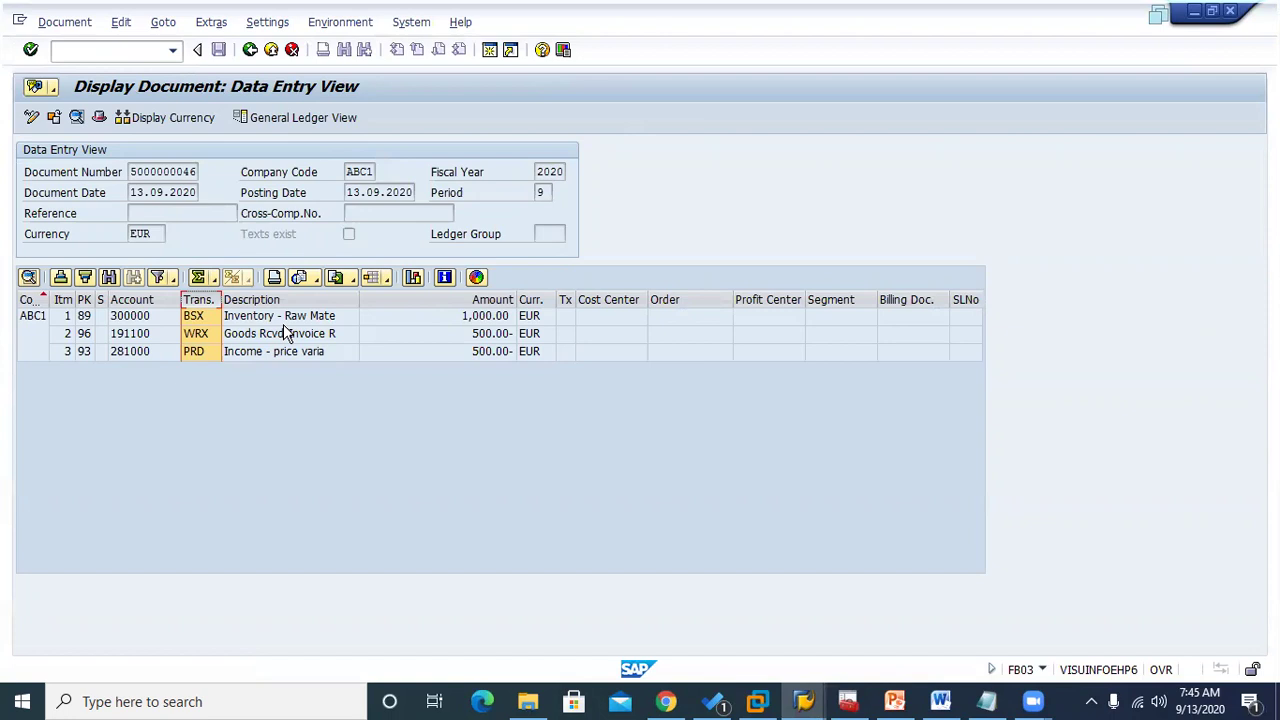
Look up posting key 89 in the posting key value list for the inventory line, then reopen the accounting document
left_click(130, 320)
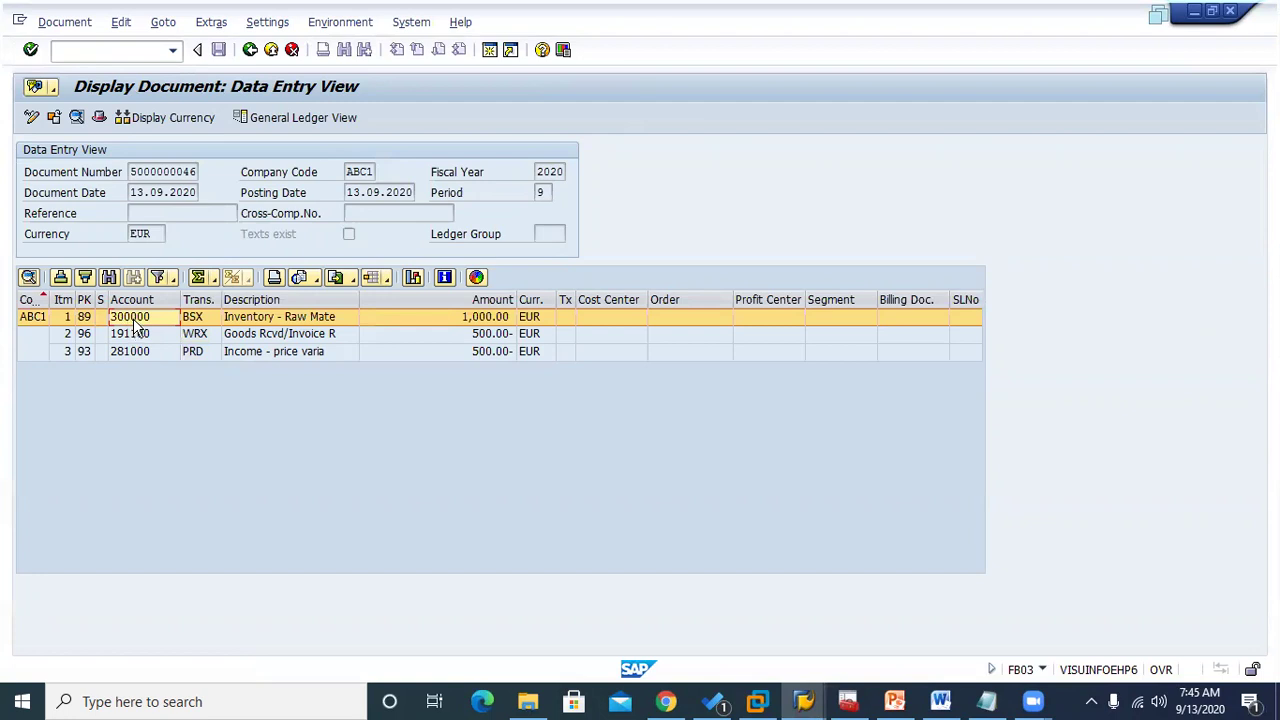
left_click(86, 319)
key("F4")
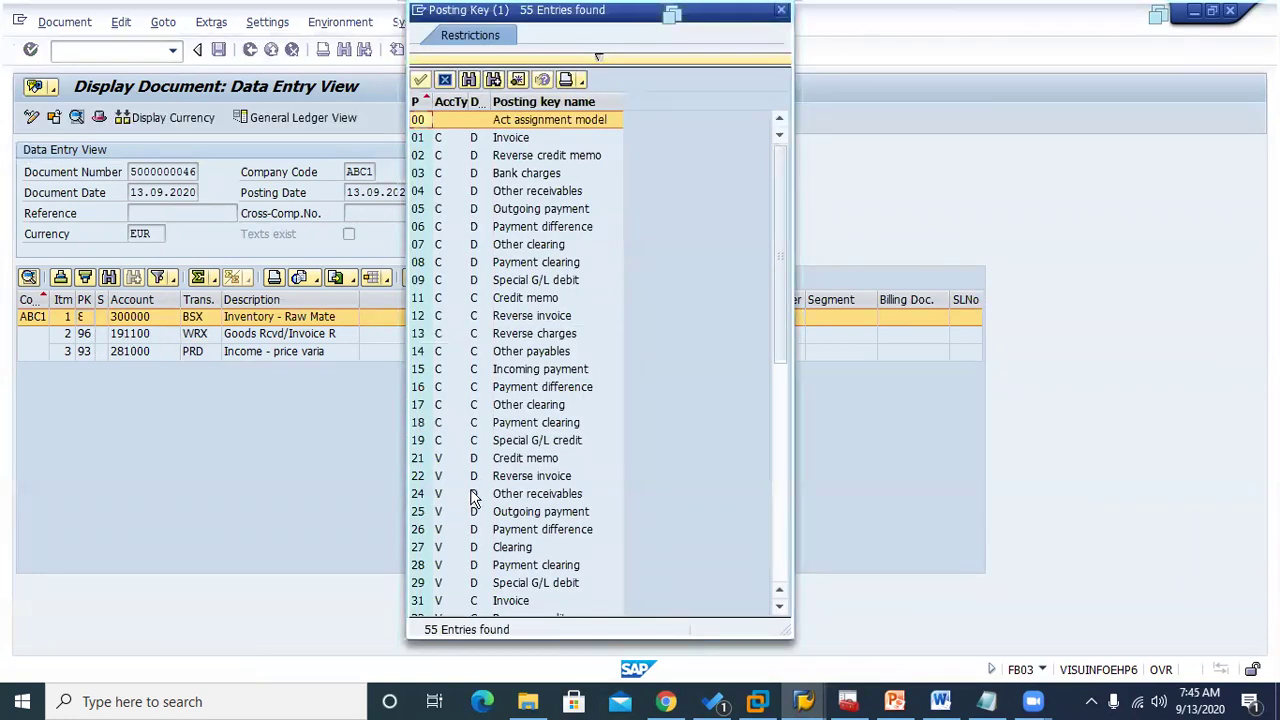
scroll(465, 508, "down", 7)
scroll(470, 508, "down", 2)
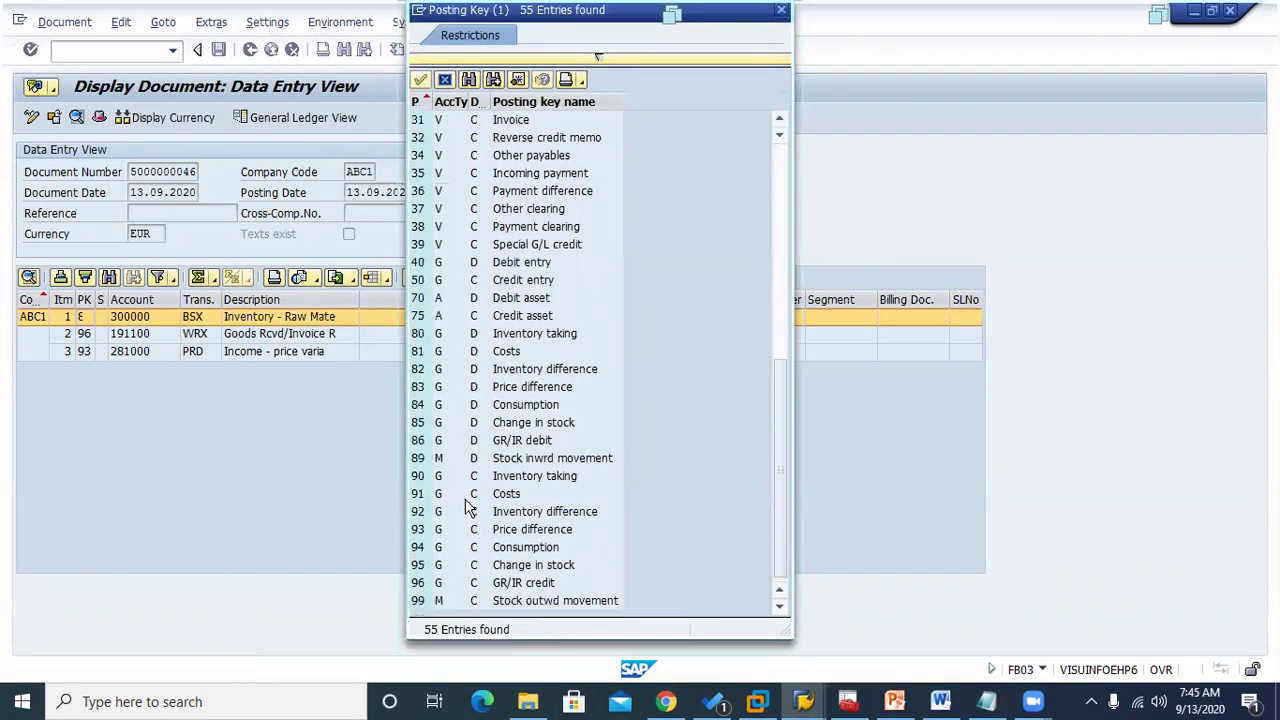
left_click(420, 462)
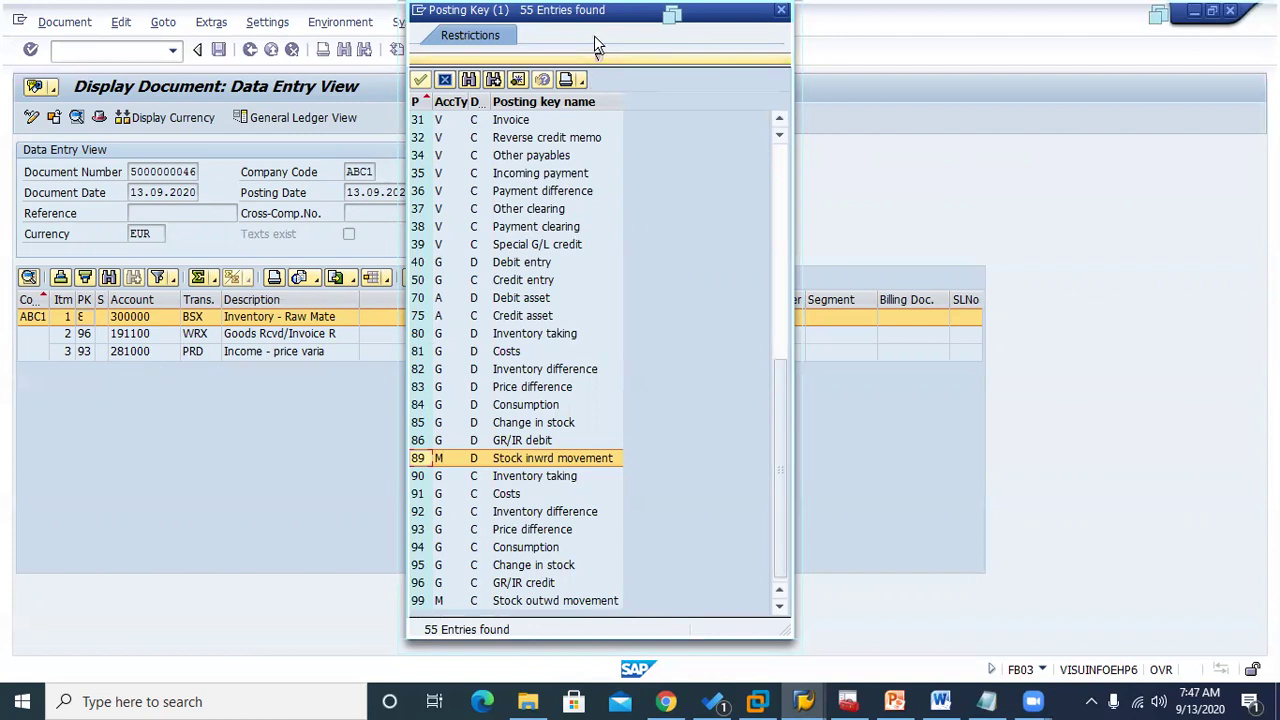
left_click_drag(597, 12, 586, 100)
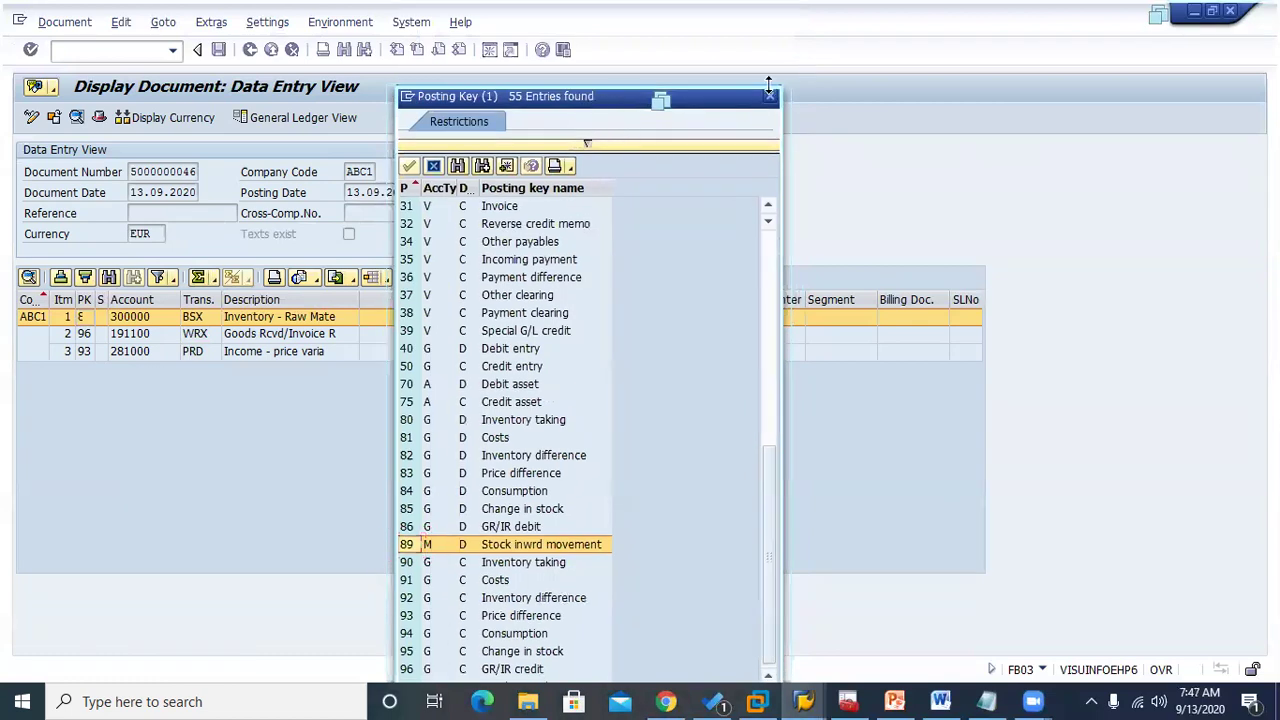
left_click(770, 98)
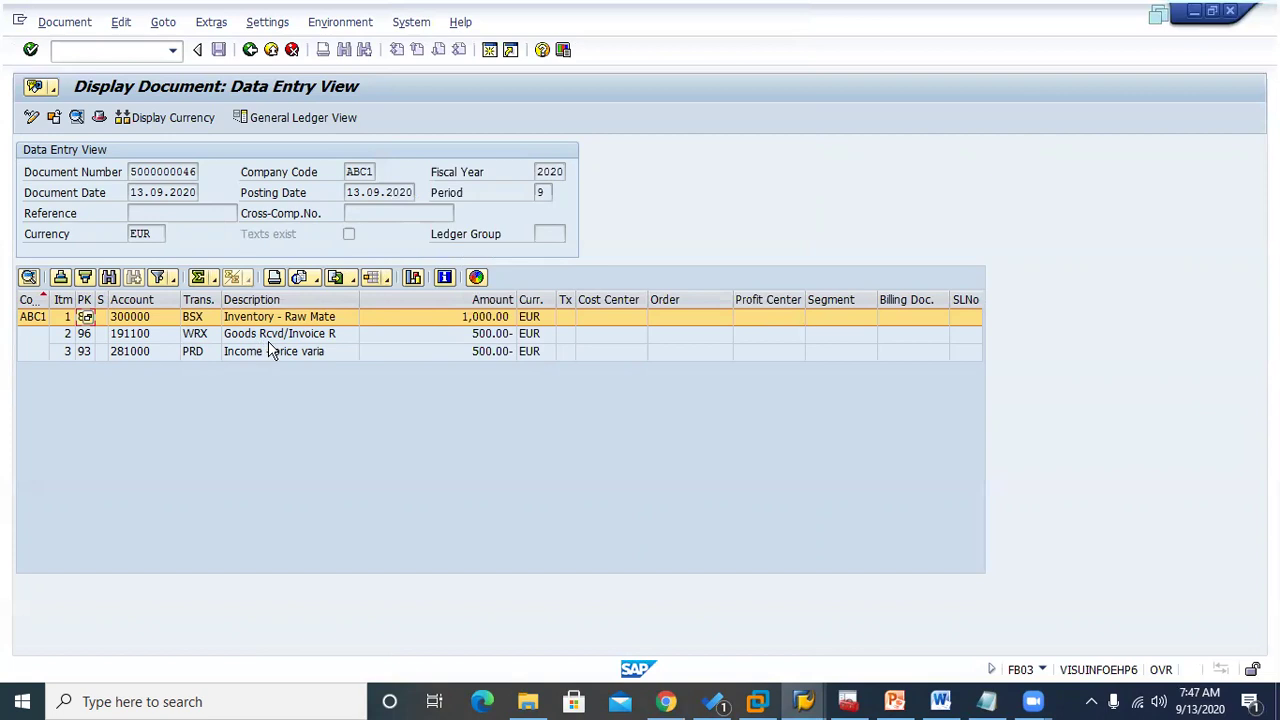
left_click(249, 52)
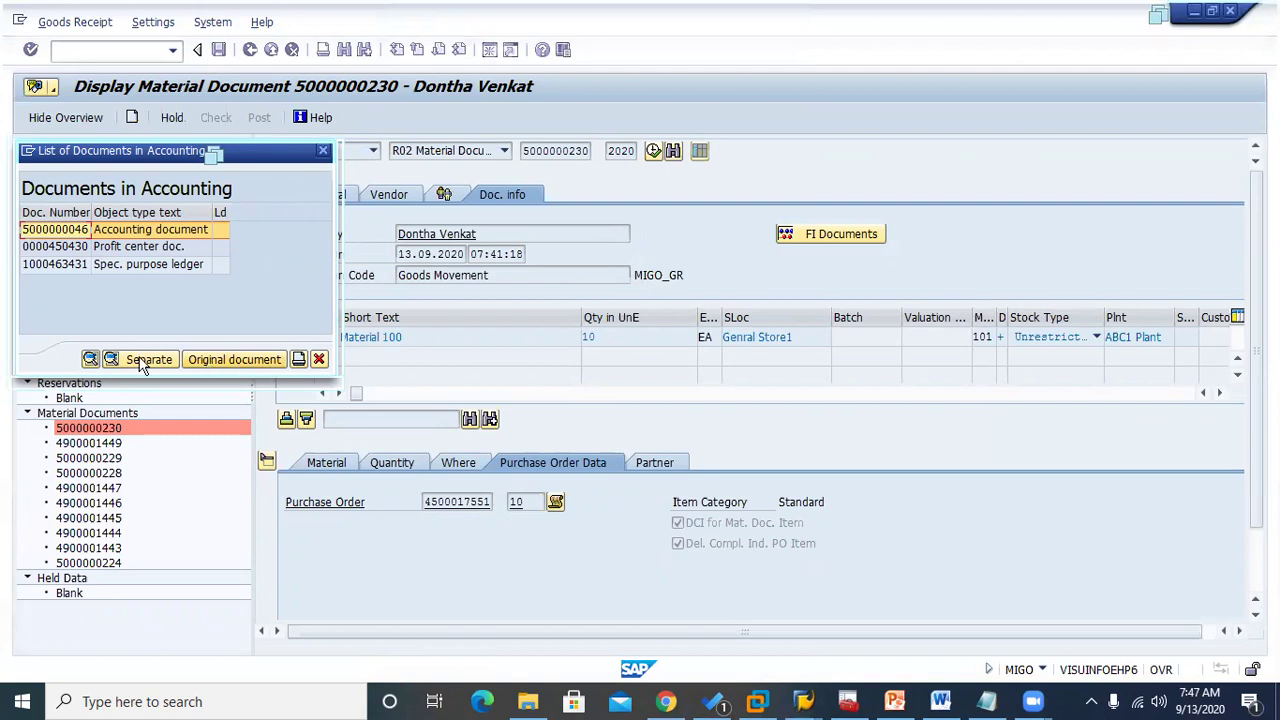
left_click(90, 359)
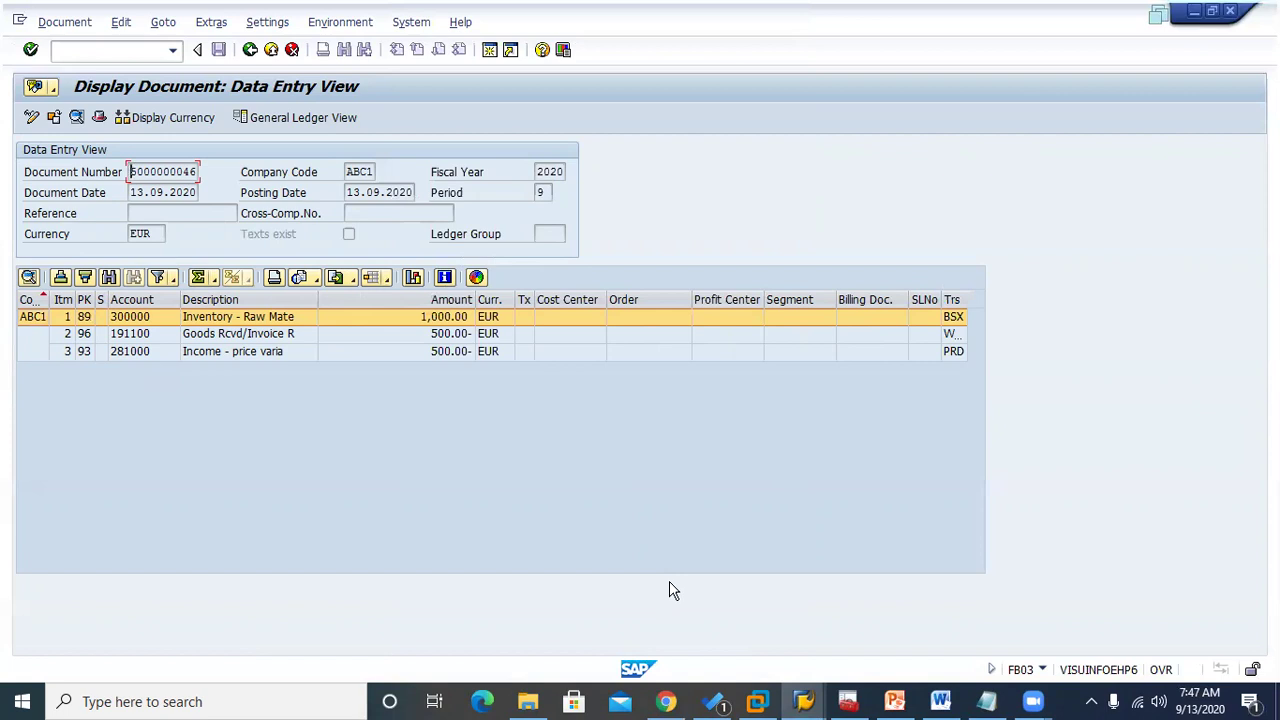
Switch to the SAP MM Movement Types blog article in Chrome and examine its movement type account determination diagram
left_click(663, 701)
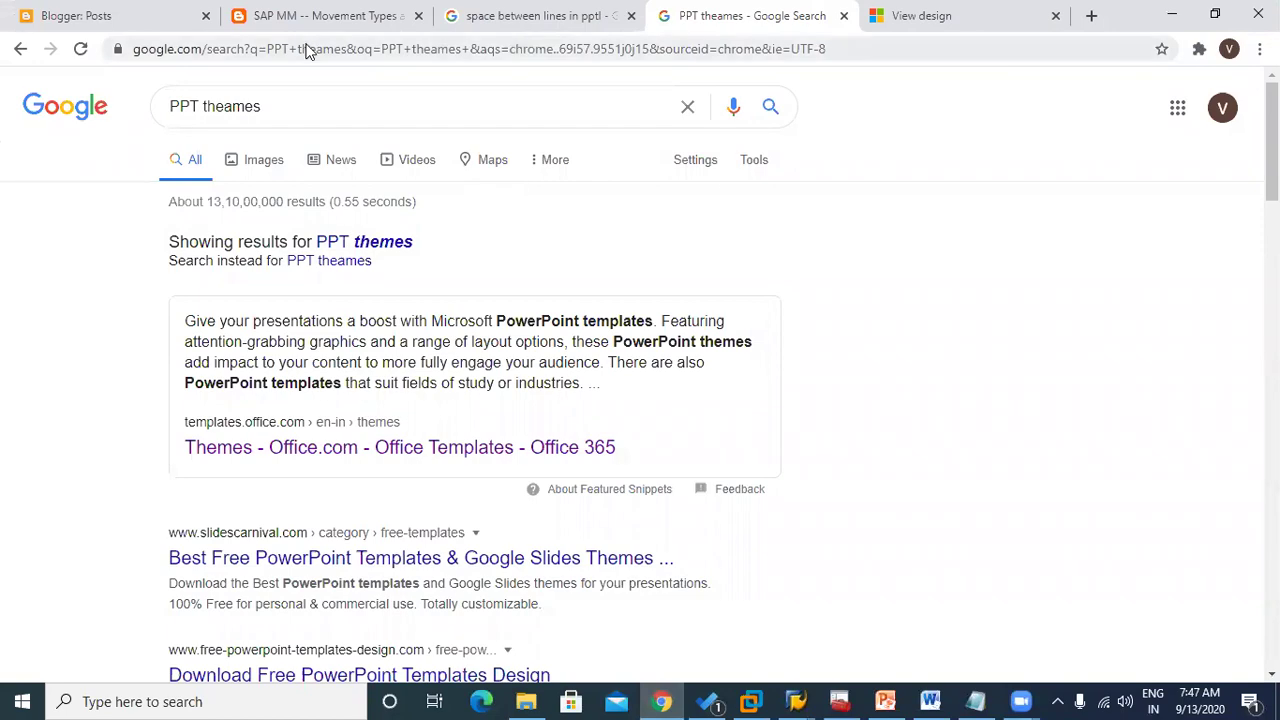
left_click(303, 20)
scroll(470, 470, "up", 5)
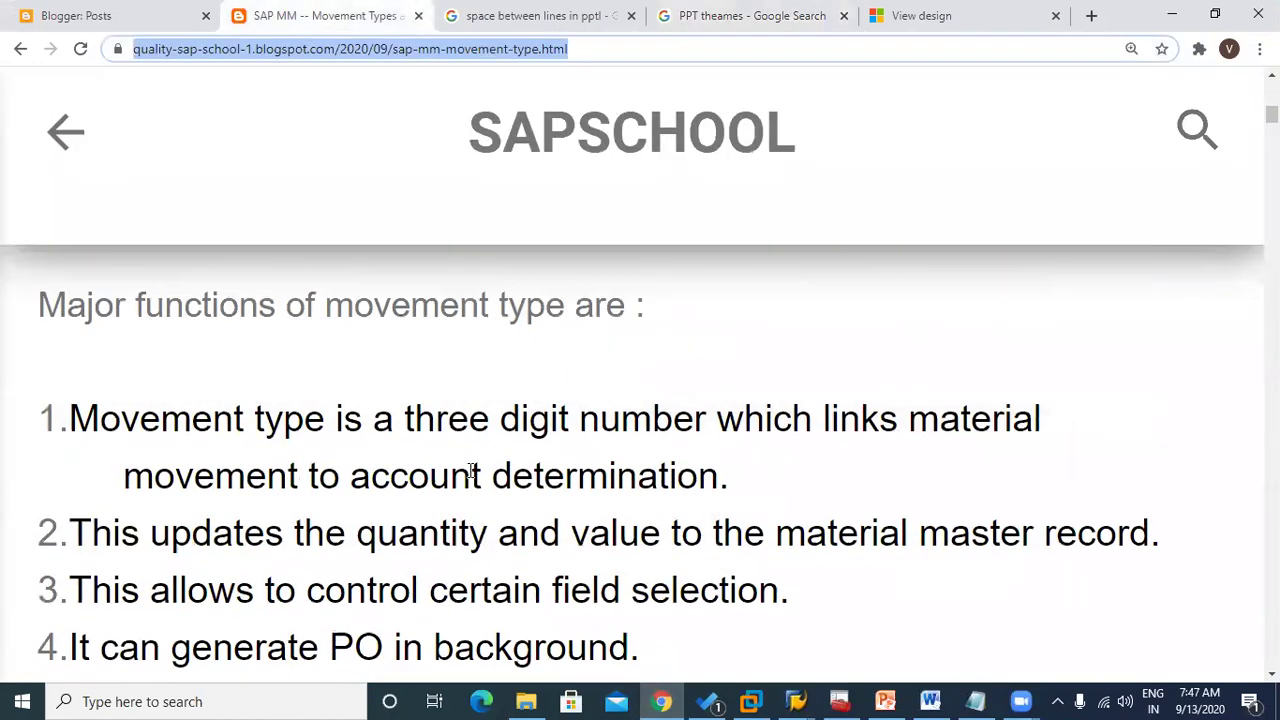
scroll(470, 470, "up", 4)
scroll(470, 466, "down", 4)
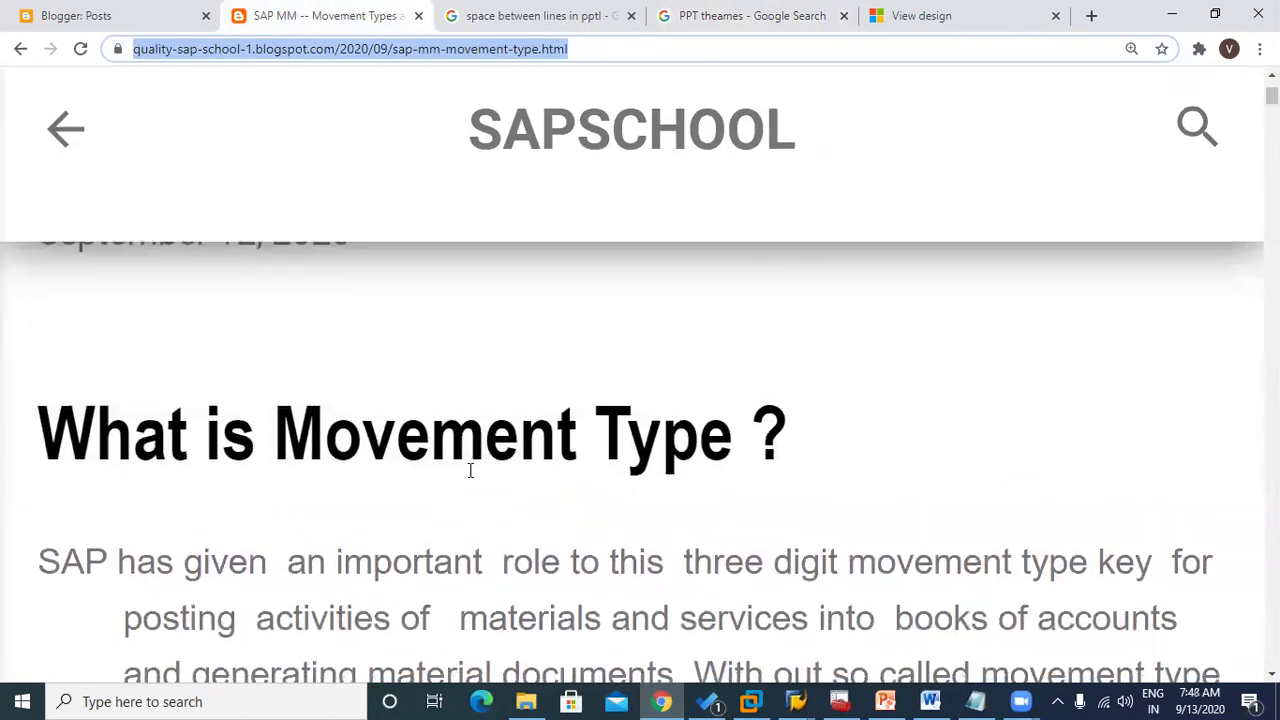
scroll(470, 470, "down", 10)
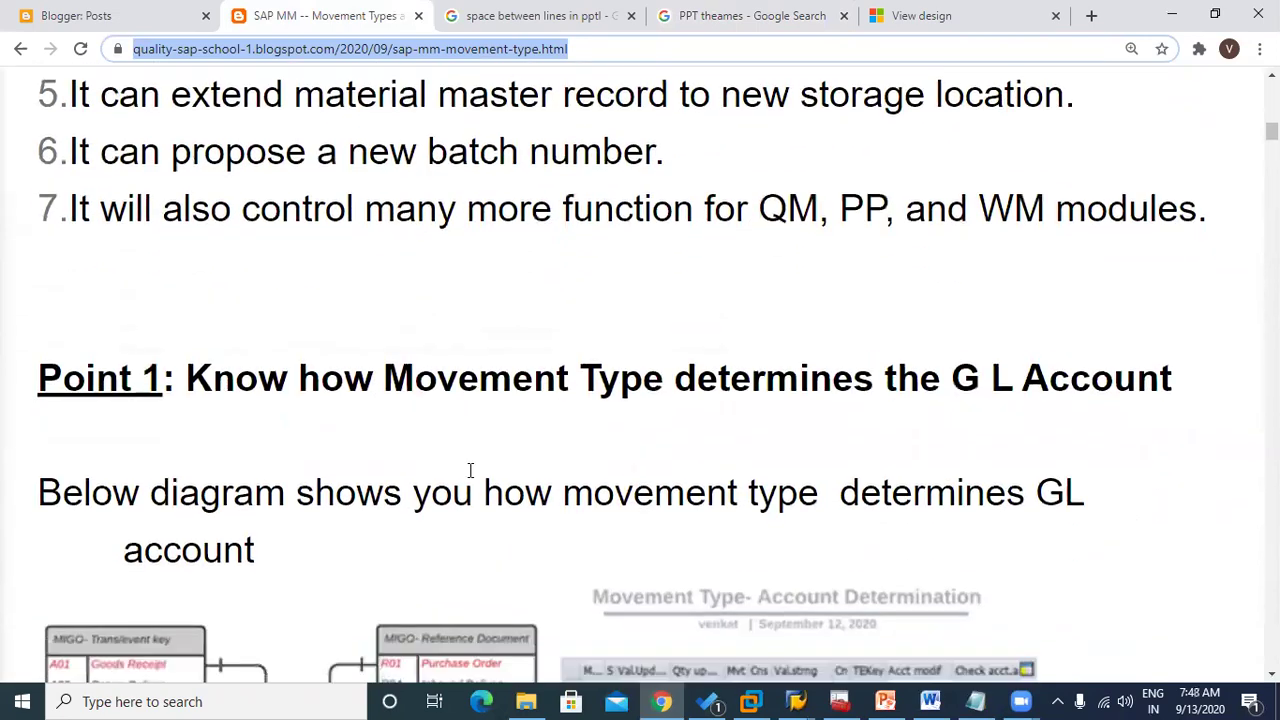
scroll(470, 470, "down", 2)
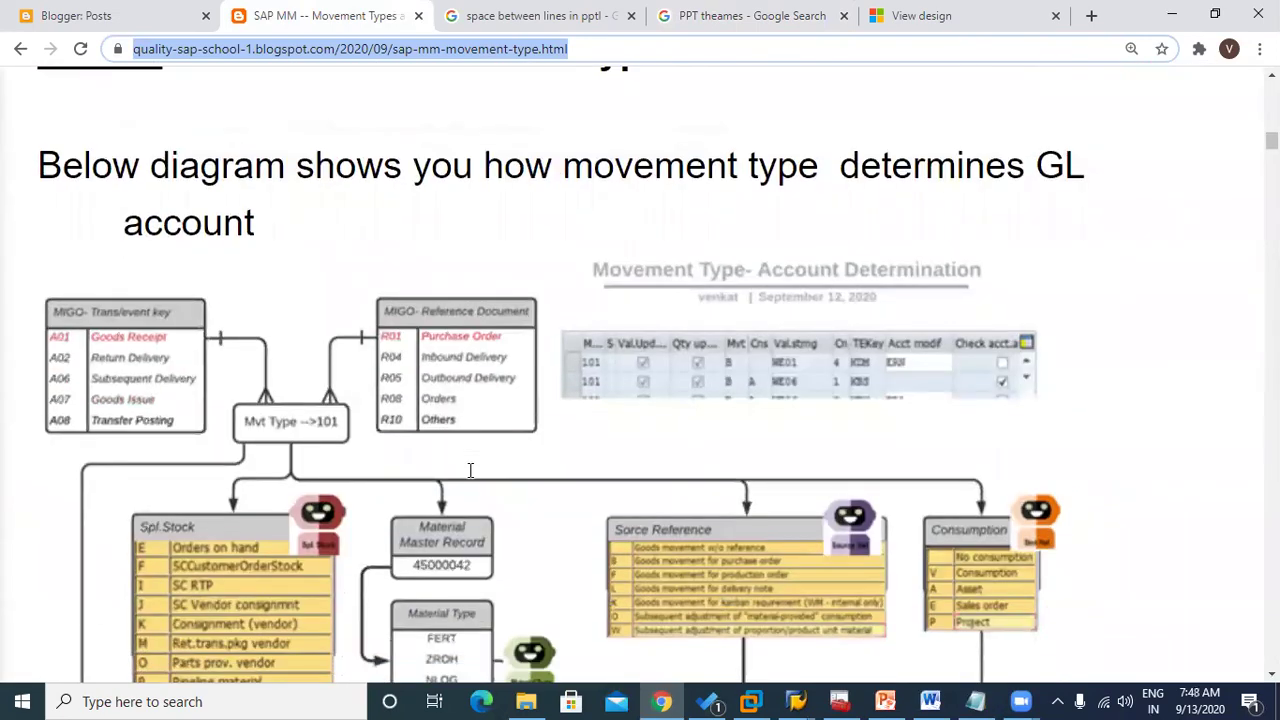
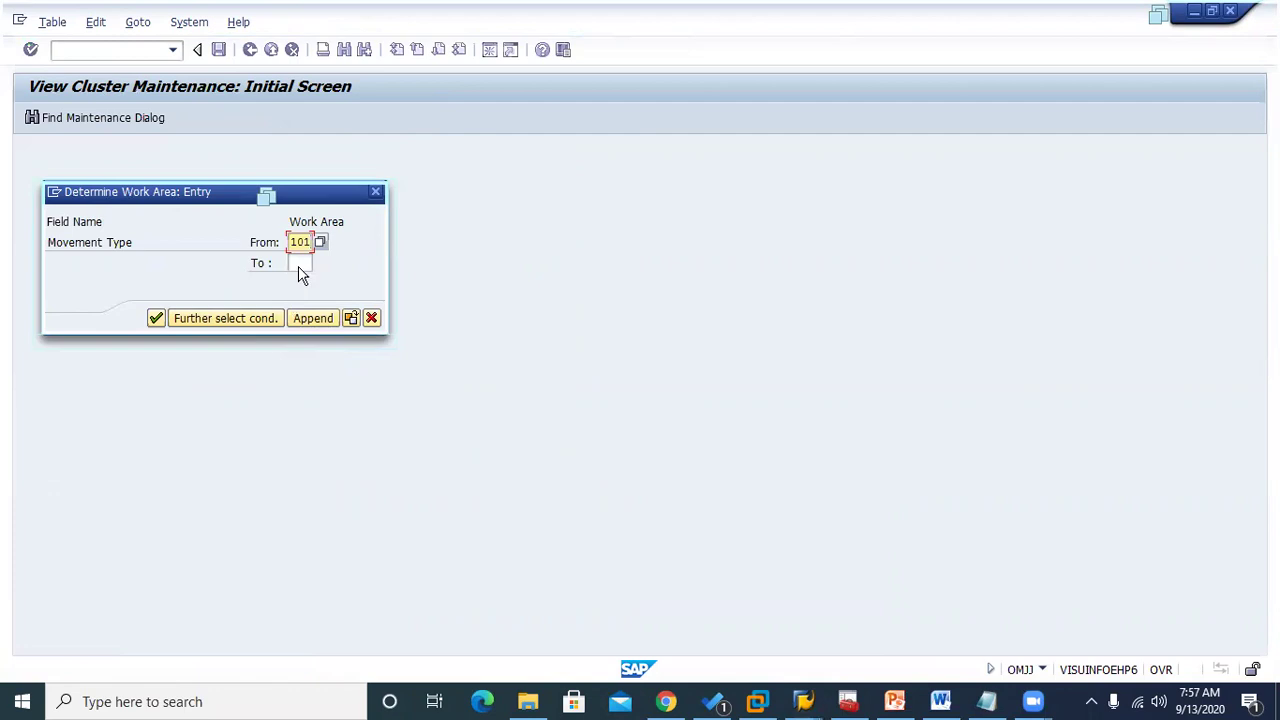
Confirm the OMJJ work area starting from movement type 101 and open the Movement Type overview
left_click(300, 266)
left_click(300, 266)
left_click(301, 288)
left_click(154, 318)
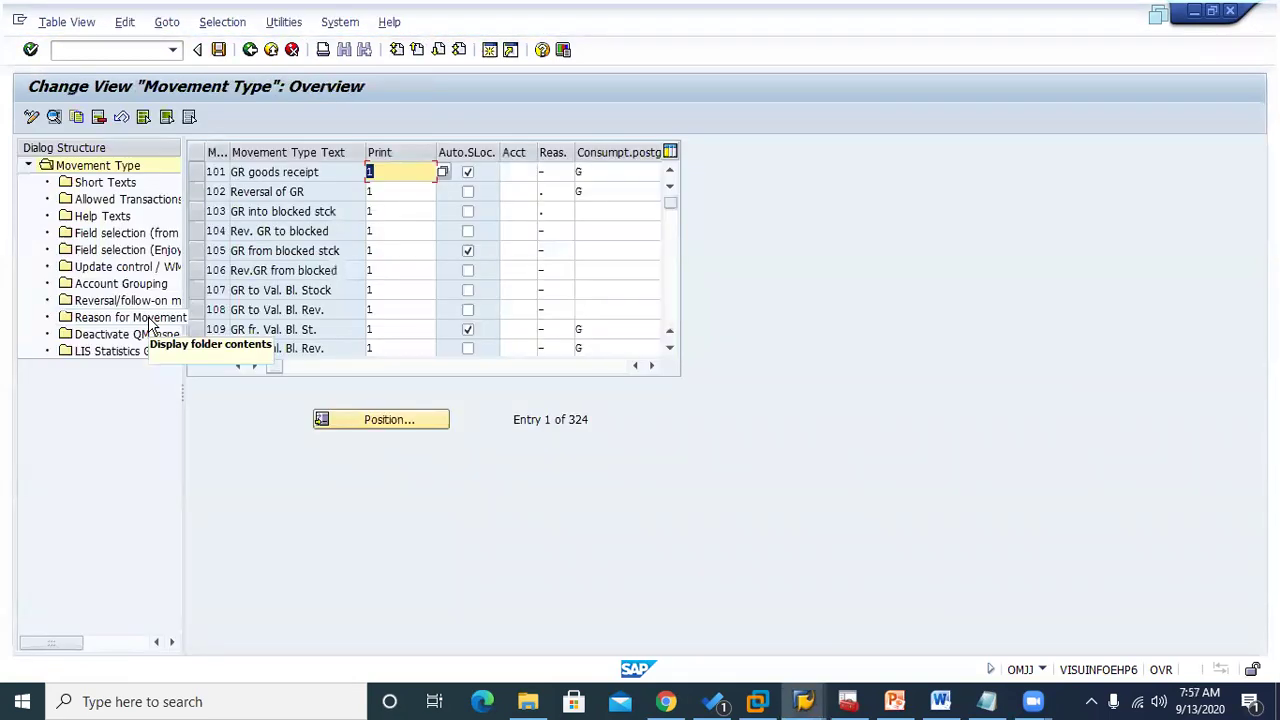
Select movement type 101 GR goods receipt and display its Account Grouping entries
left_click(197, 172)
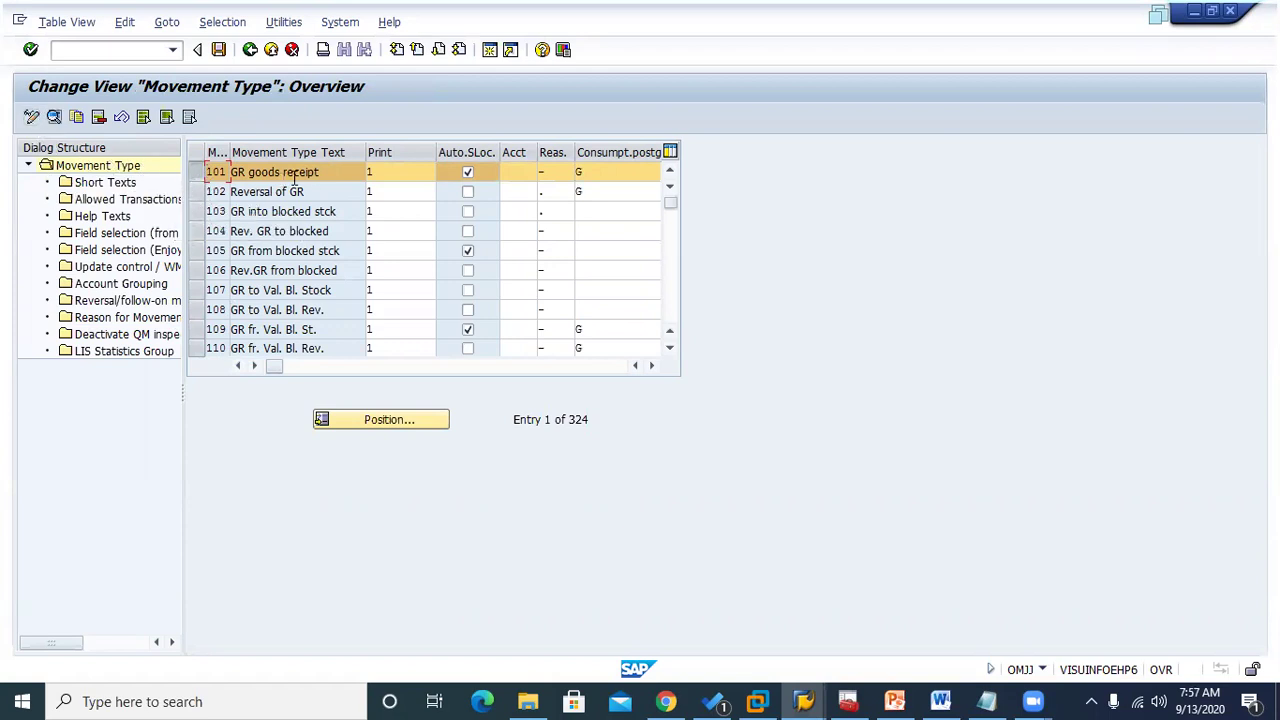
left_click(95, 288)
double_click(95, 286)
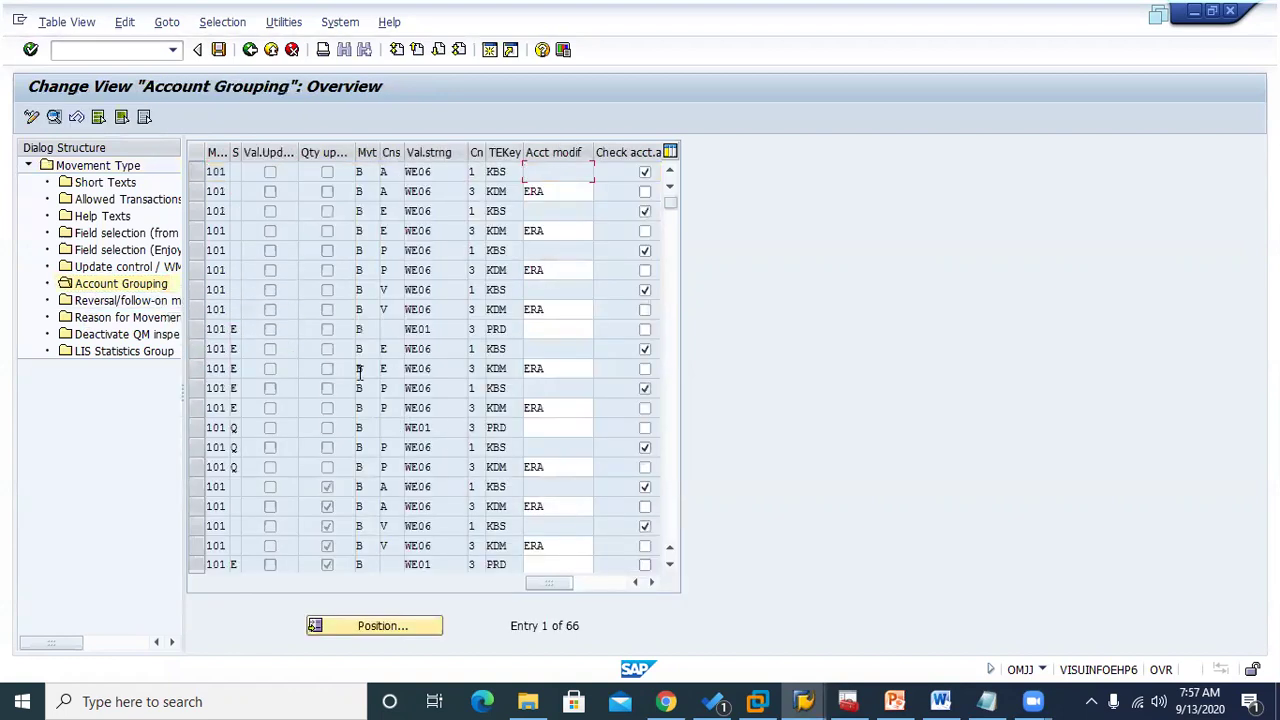
Examine the possible special stock indicators for the 101 E entry with value string WE01, then close the list
scroll(322, 342, "down", 1)
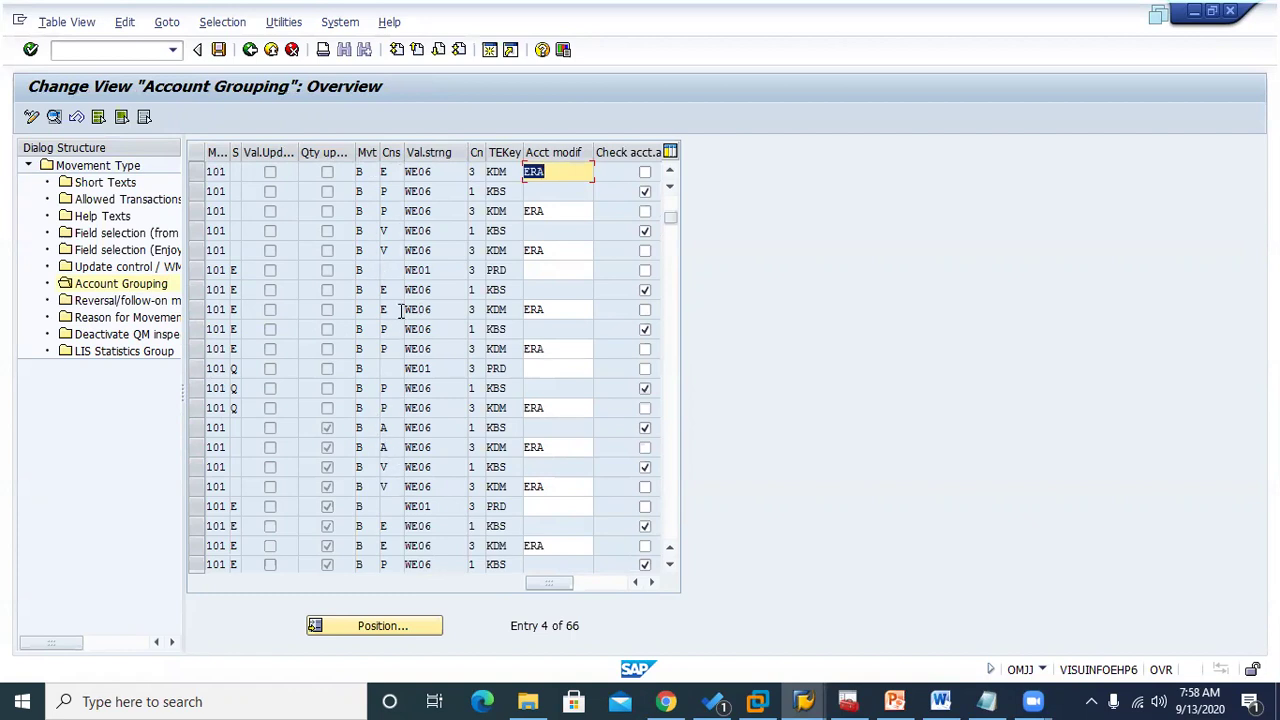
left_click(233, 270)
left_click(250, 270)
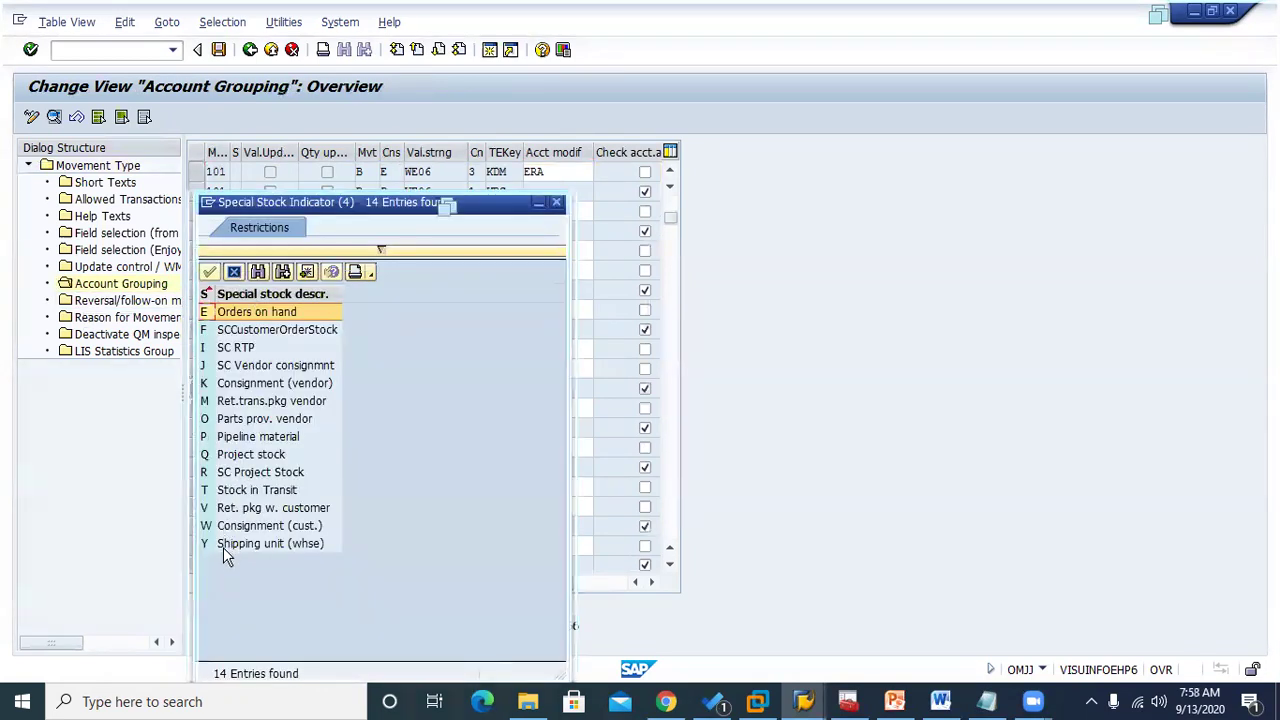
left_click(233, 271)
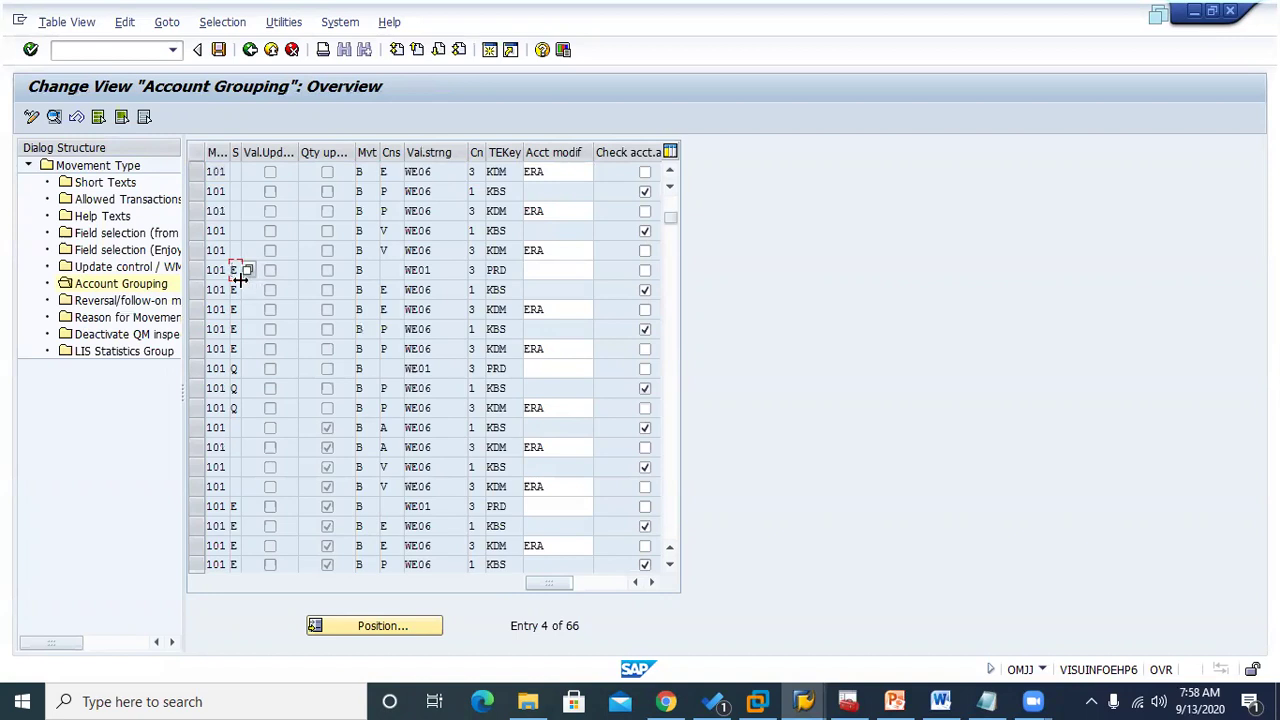
left_click(232, 250)
key("Tab")
left_click(234, 269)
key("F4")
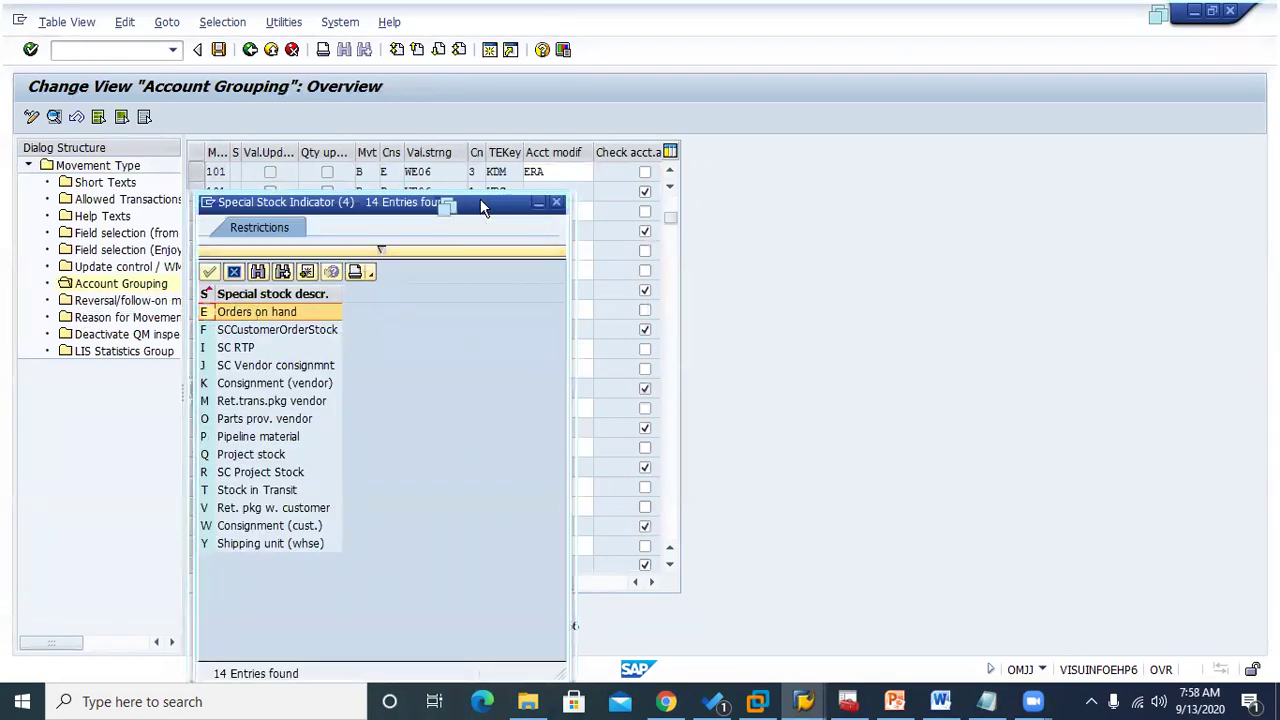
left_click(558, 205)
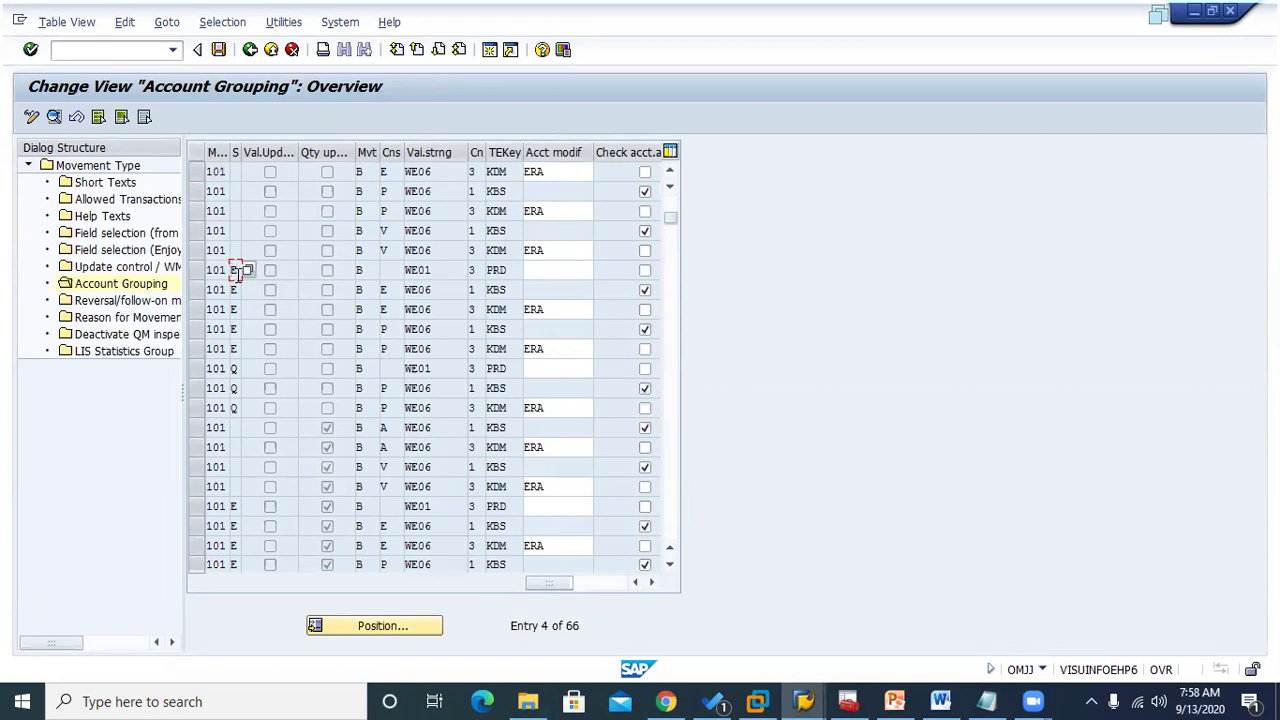
Examine the possible movement indicators and consumption posting values for the 101 E entry with value string WE01, closing each list
left_click(368, 271)
left_click(389, 272)
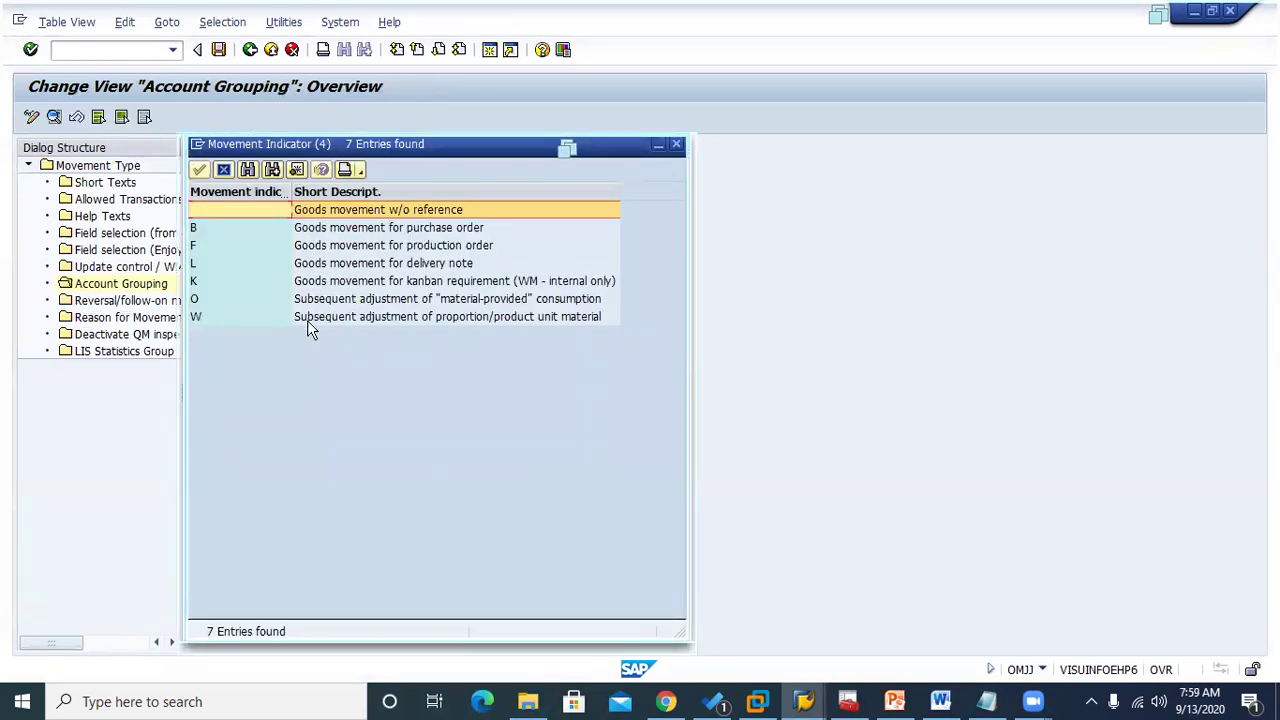
left_click(223, 170)
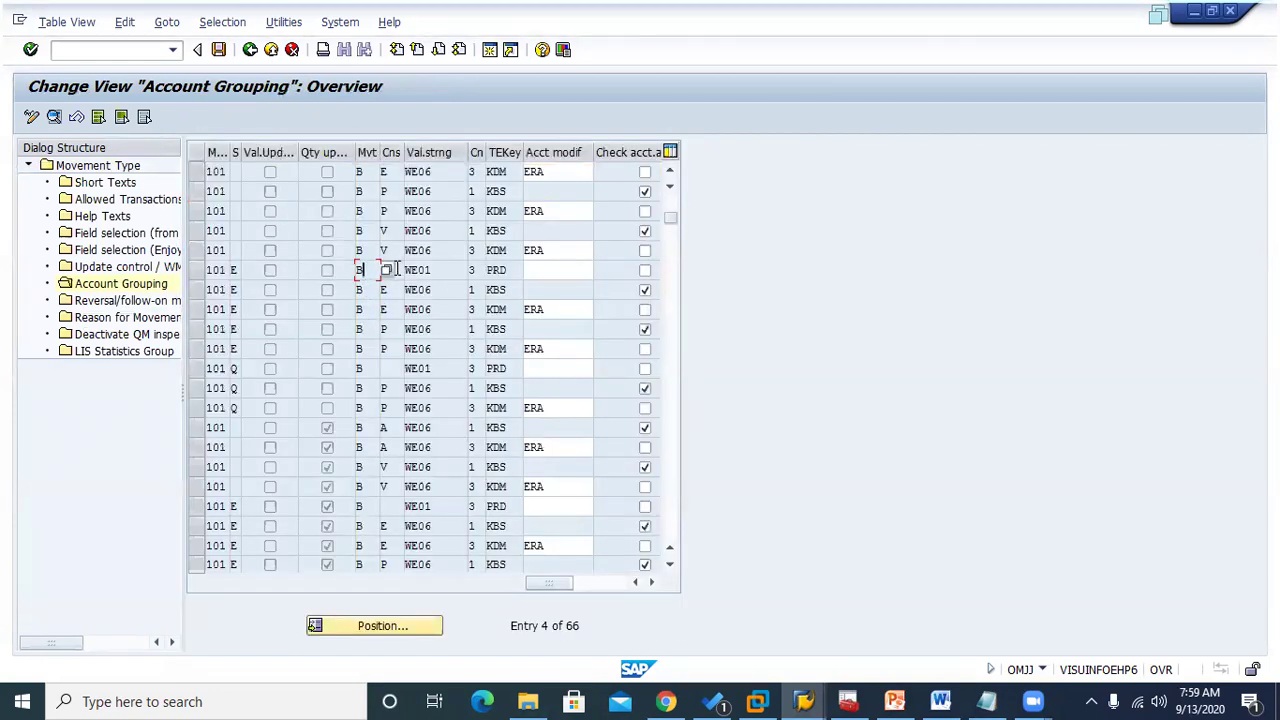
left_click(409, 272)
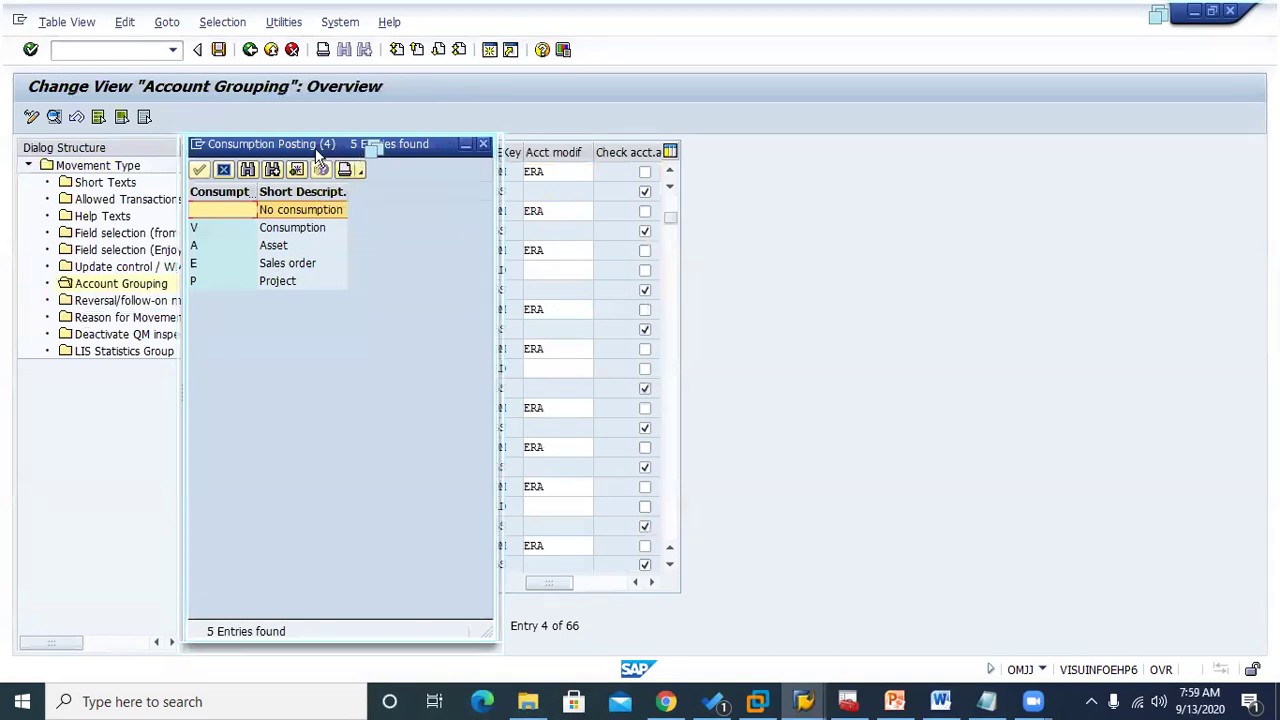
left_click(484, 147)
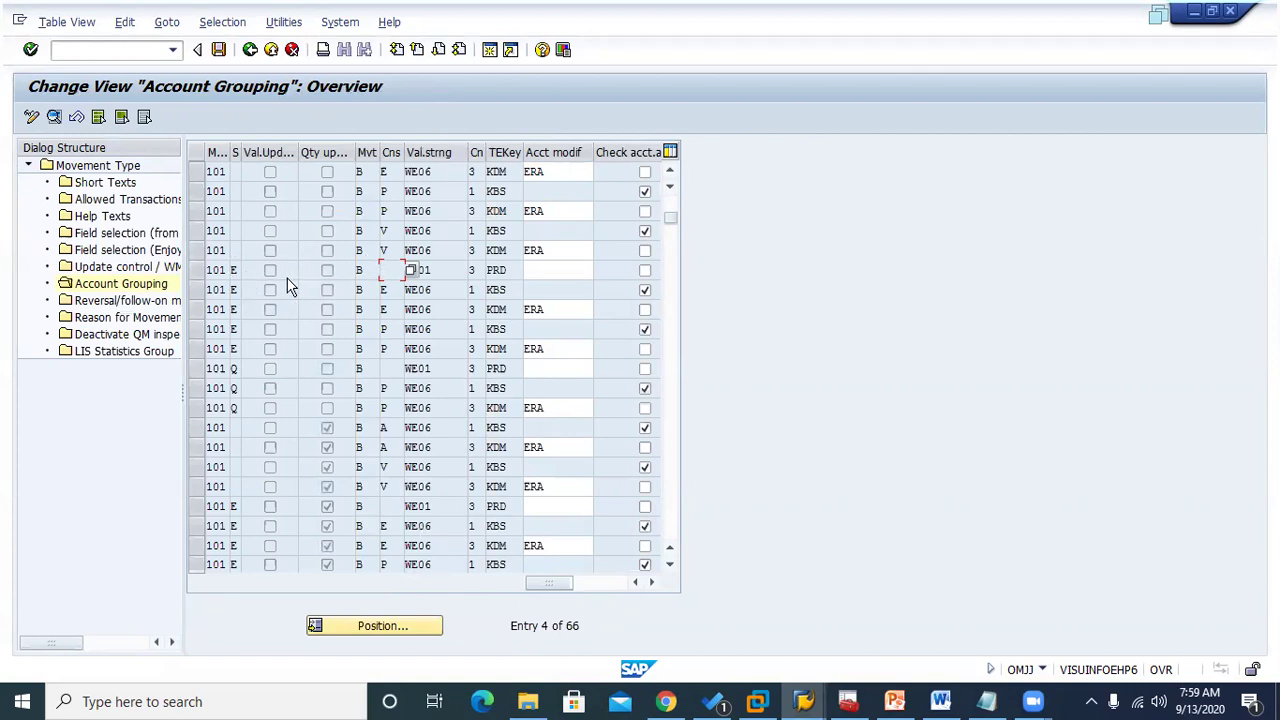
Examine the 101 Account Grouping entries for combinations of value update, quantity update, movement indicator, consumption and value string
scroll(288, 286, "down", 12)
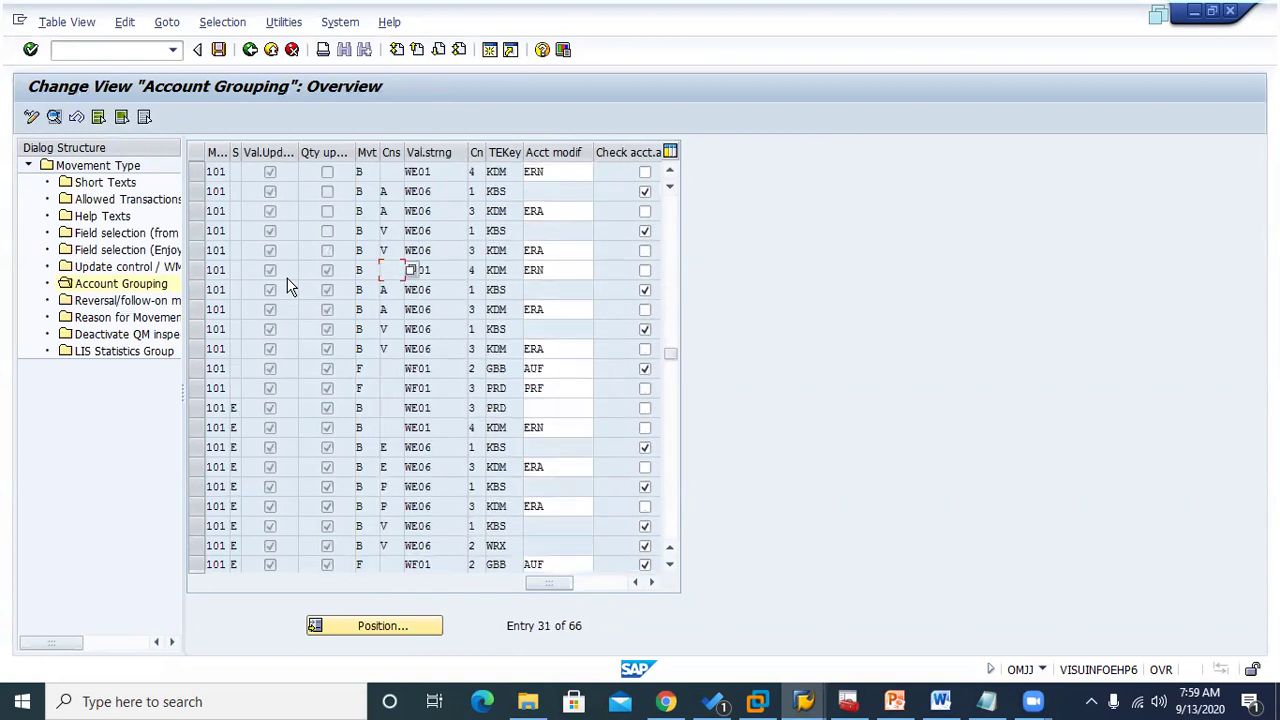
scroll(288, 286, "down", 3)
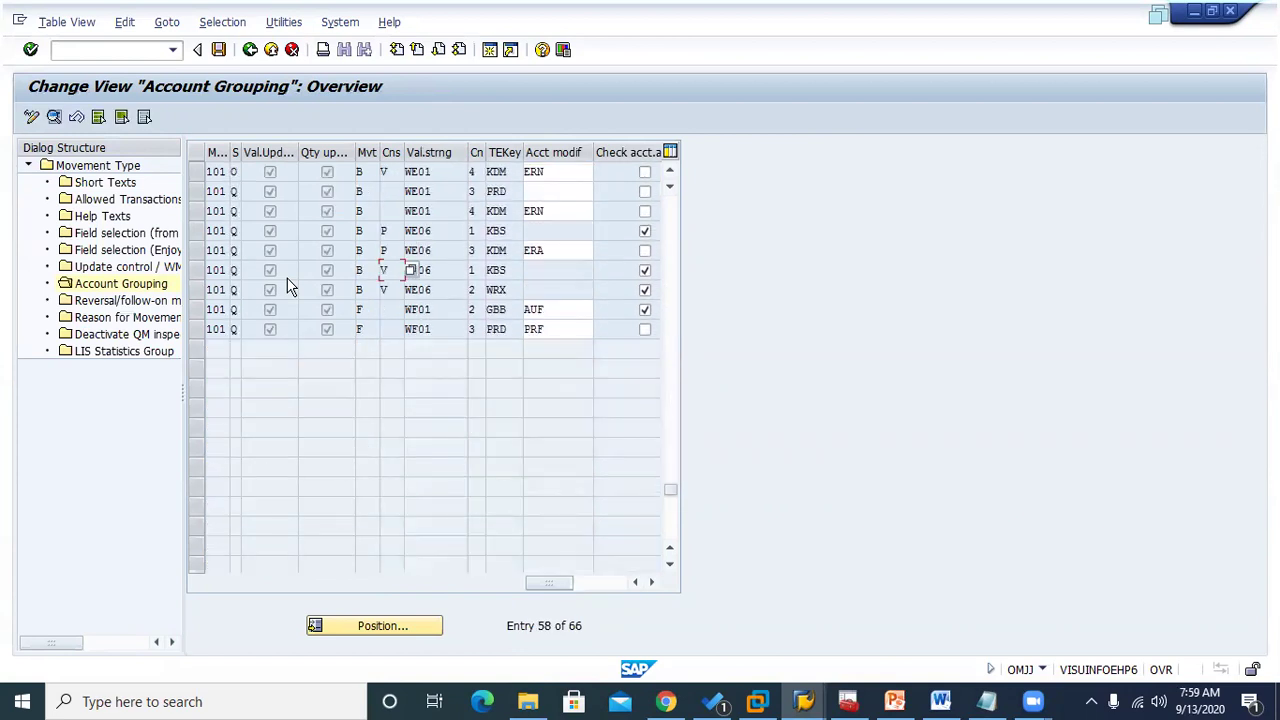
scroll(288, 286, "up", 12)
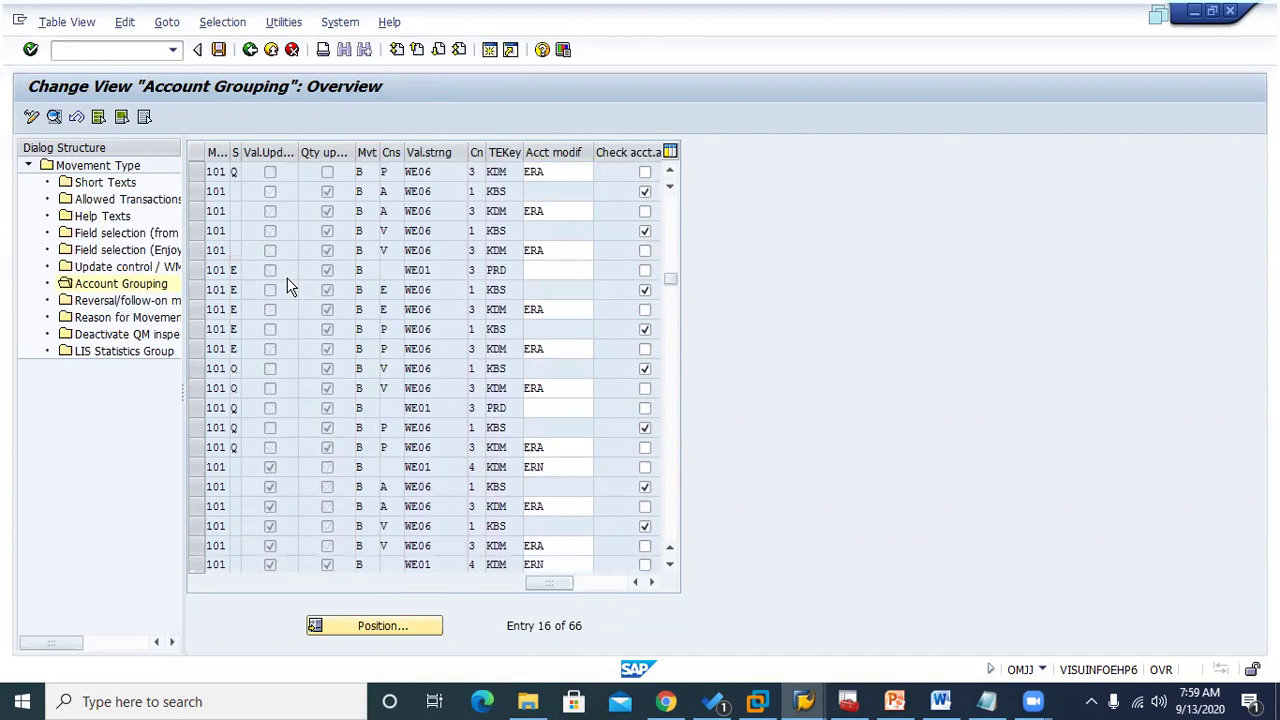
scroll(258, 210, "down", 6)
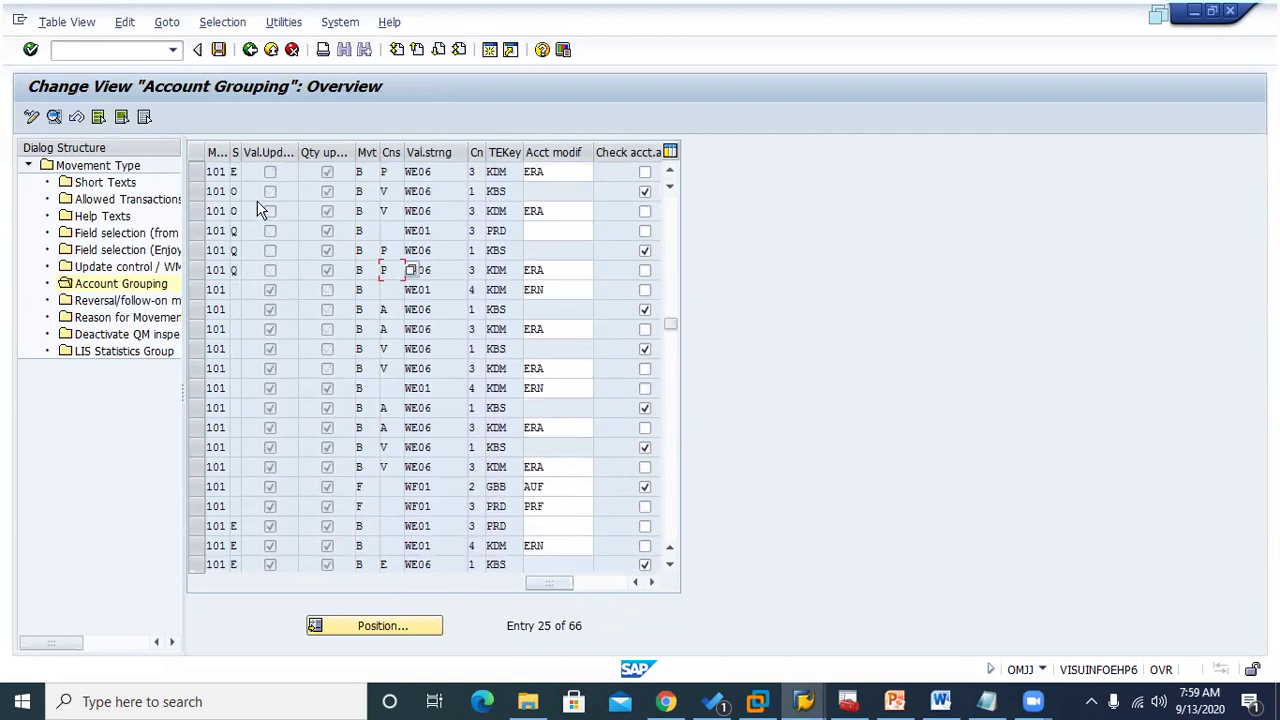
scroll(258, 210, "down", 10)
scroll(258, 210, "up", 2)
scroll(258, 210, "up", 13)
scroll(258, 210, "up", 5)
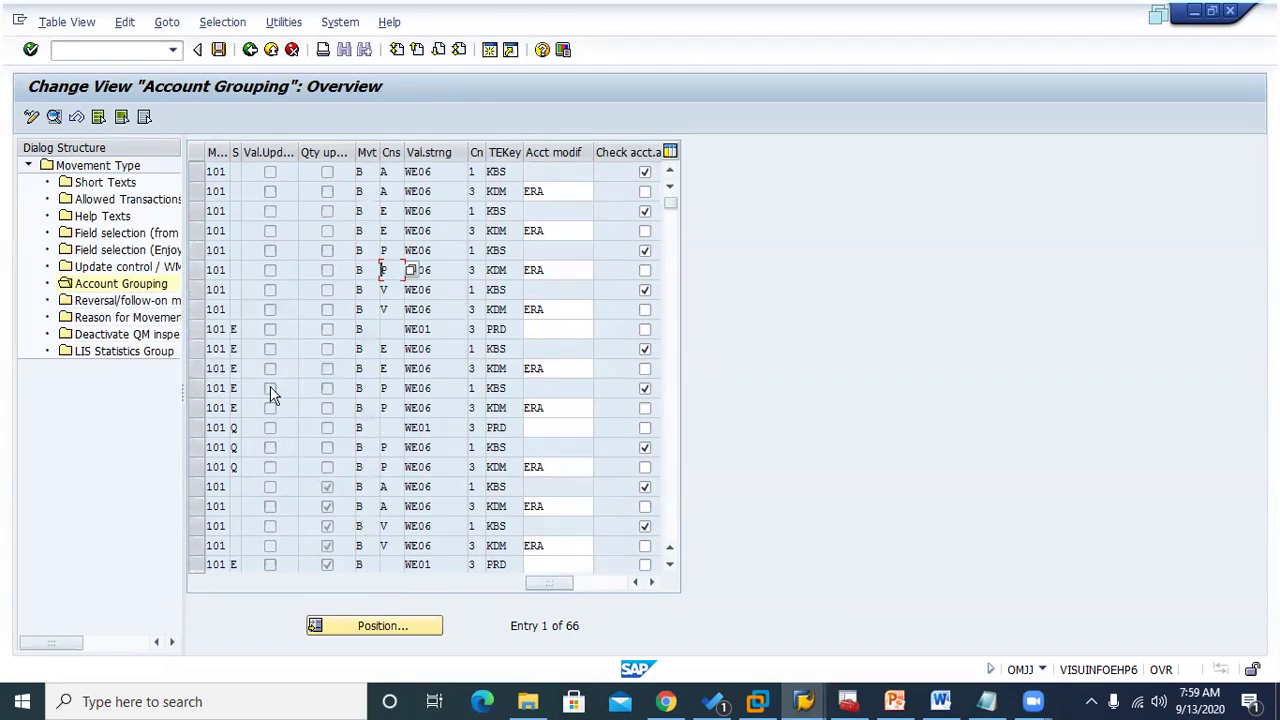
left_click(437, 306)
scroll(312, 427, "down", 3)
scroll(312, 427, "down", 1)
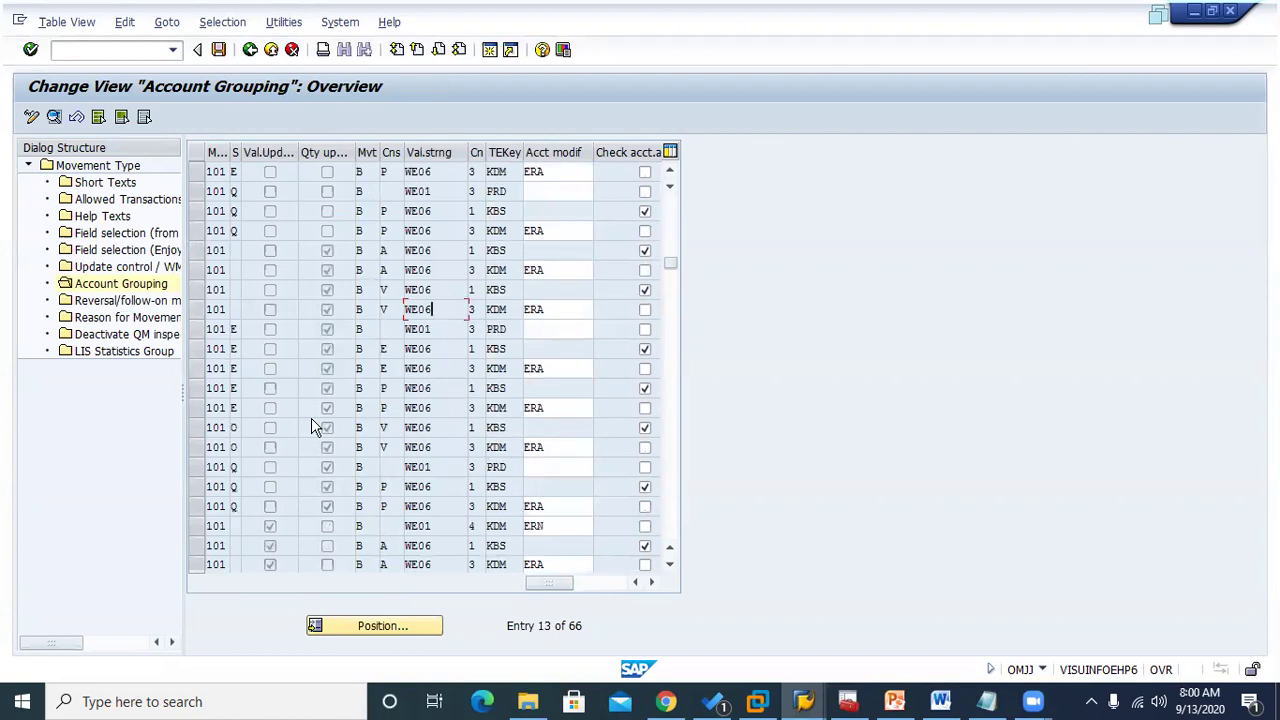
scroll(312, 427, "down", 1)
scroll(312, 427, "down", 3)
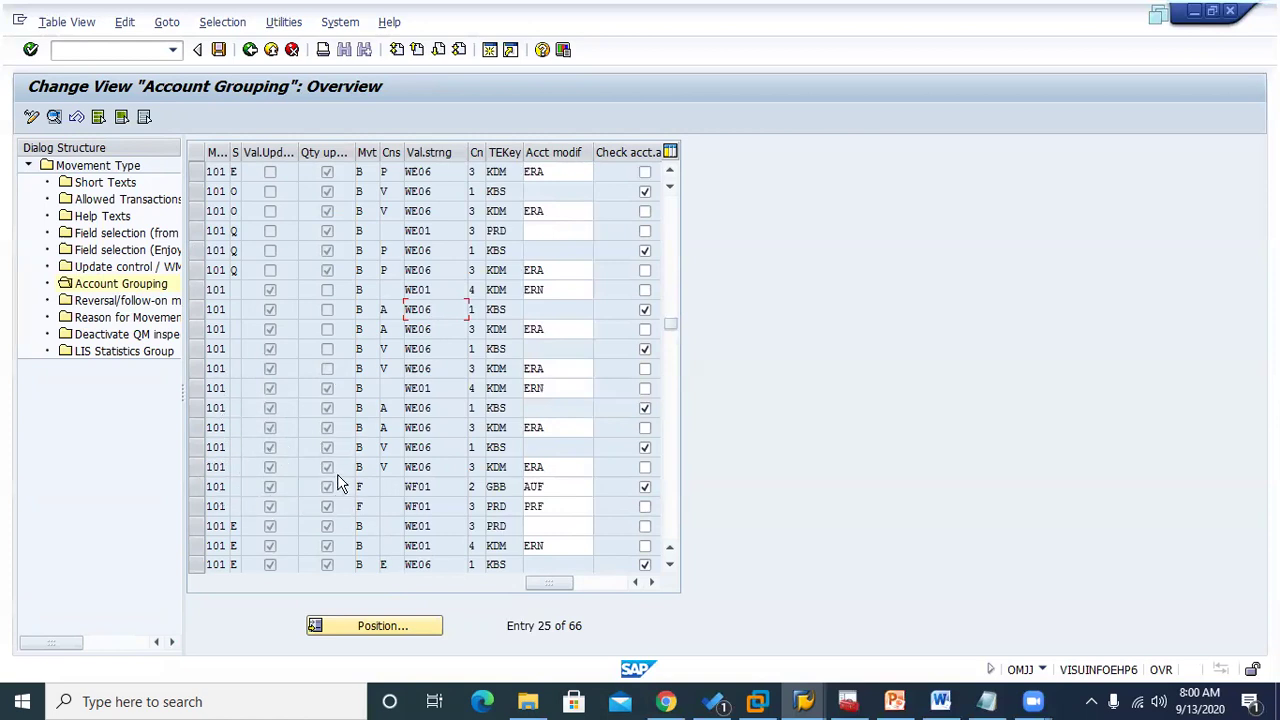
Mark the fully updating 101 entry with indicator B, no consumption and WE01, and compare it with the WF01 entries for indicator F
left_click(196, 390)
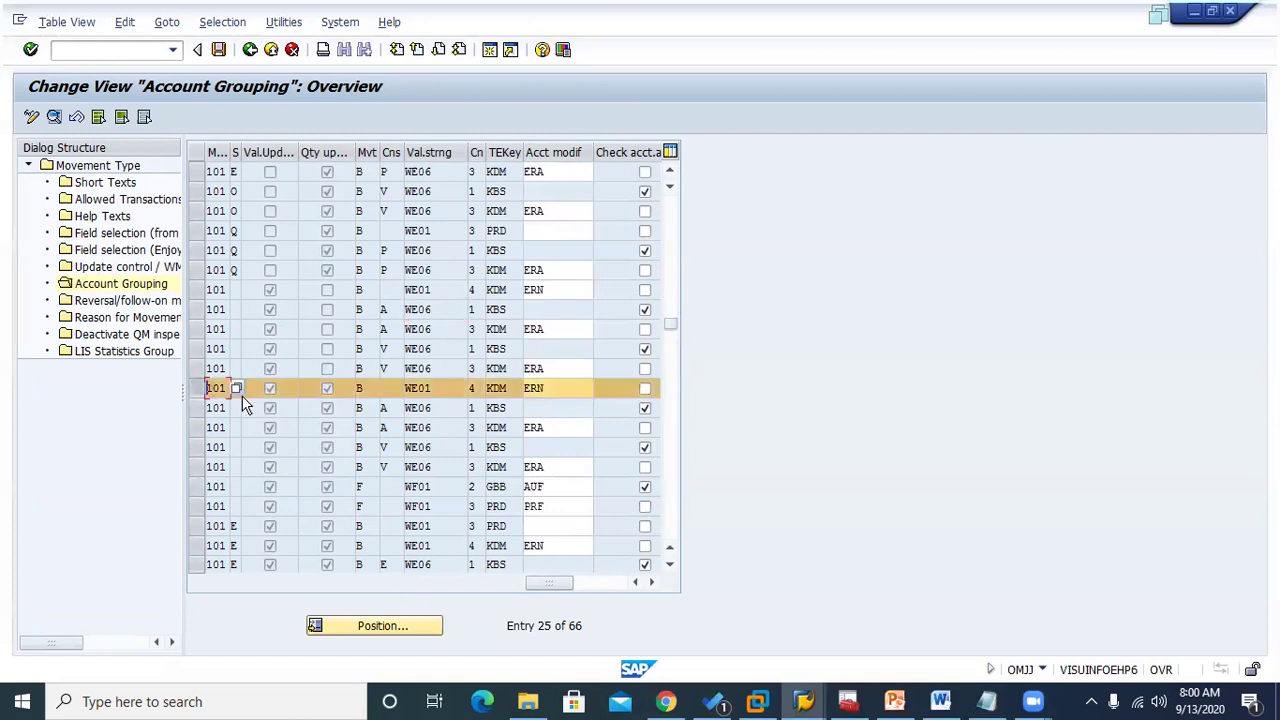
left_click(196, 508)
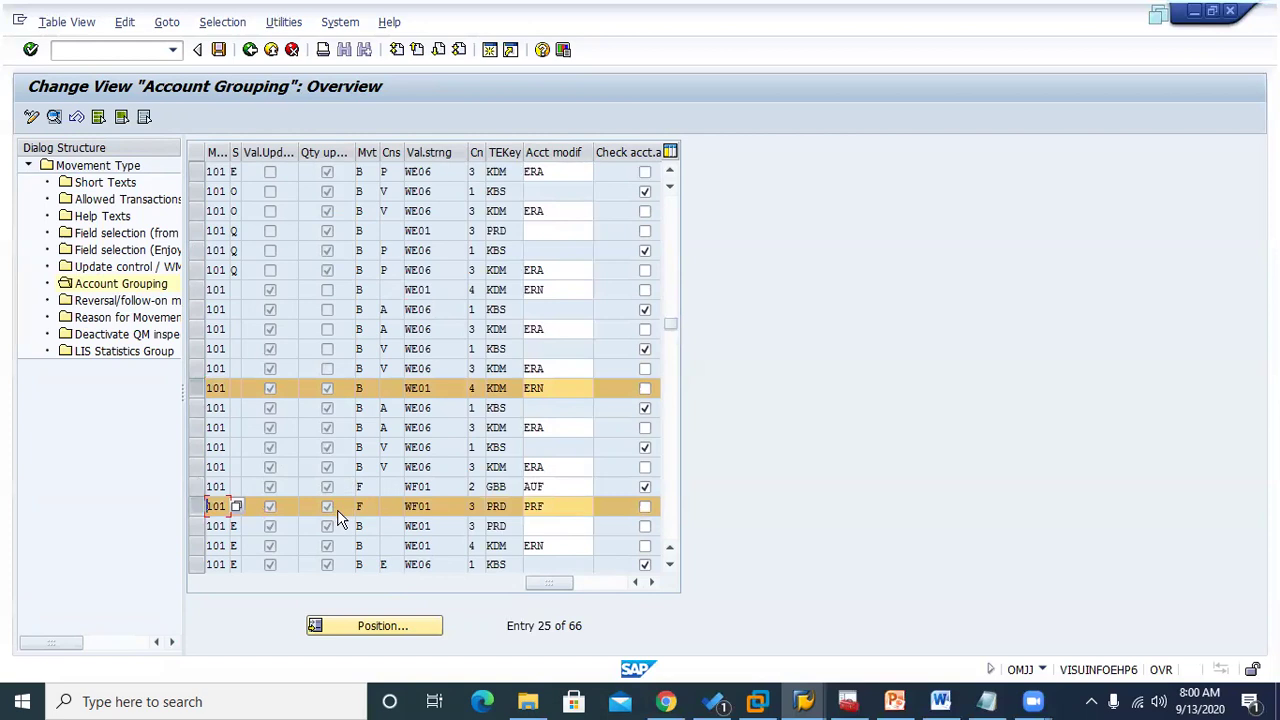
left_click(197, 487)
left_click(198, 507)
left_click(197, 488)
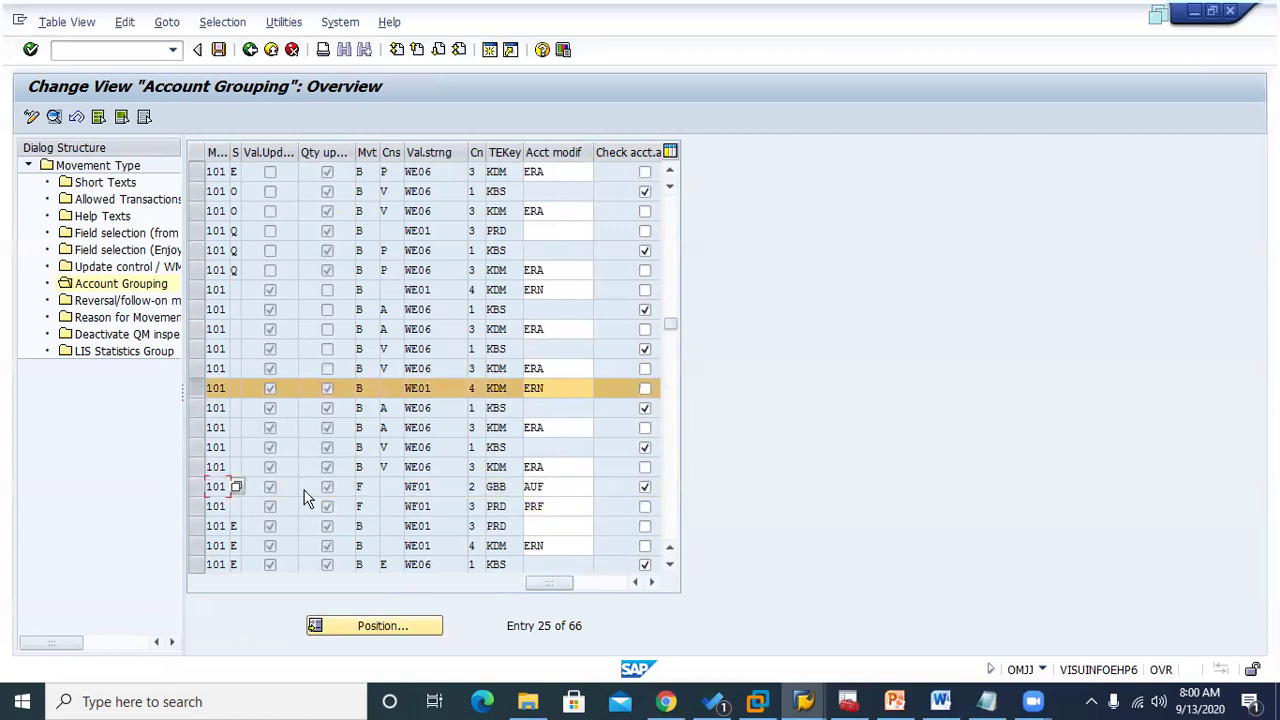
Check the WE06 entries with consumption V and both updates active against the marked WE01 entry, unmarking each one
left_click(198, 467)
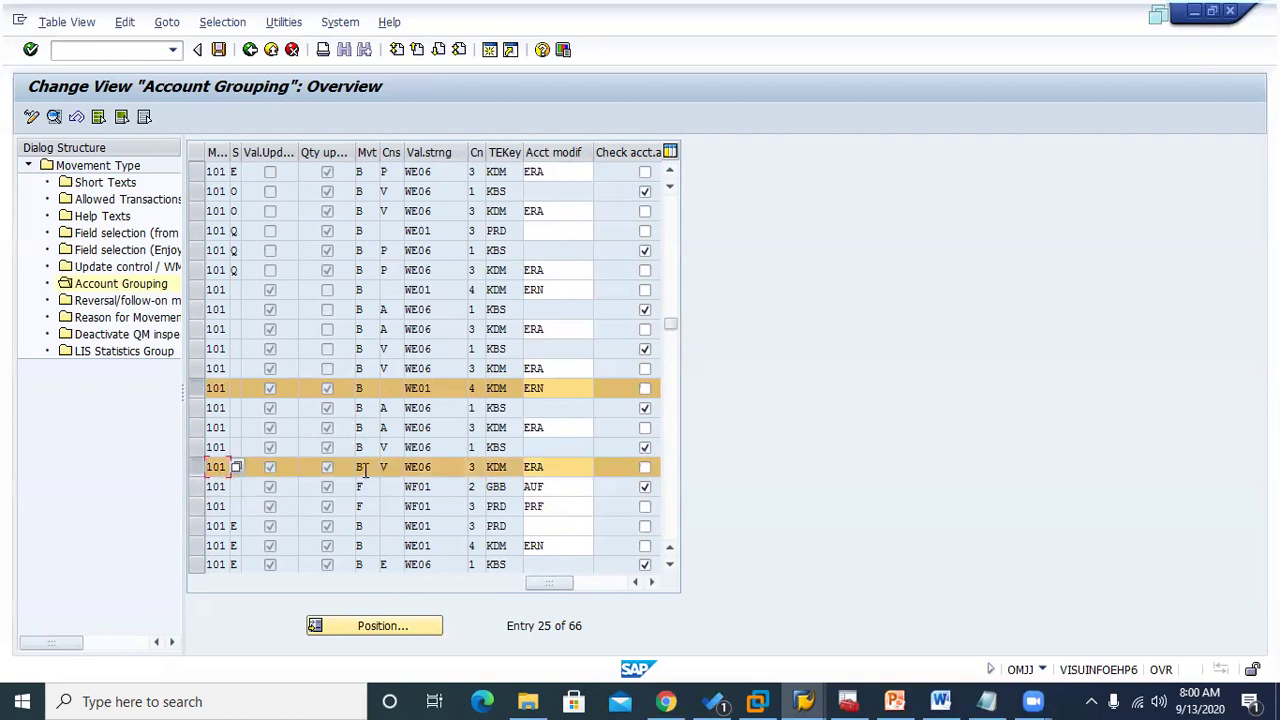
left_click(388, 447)
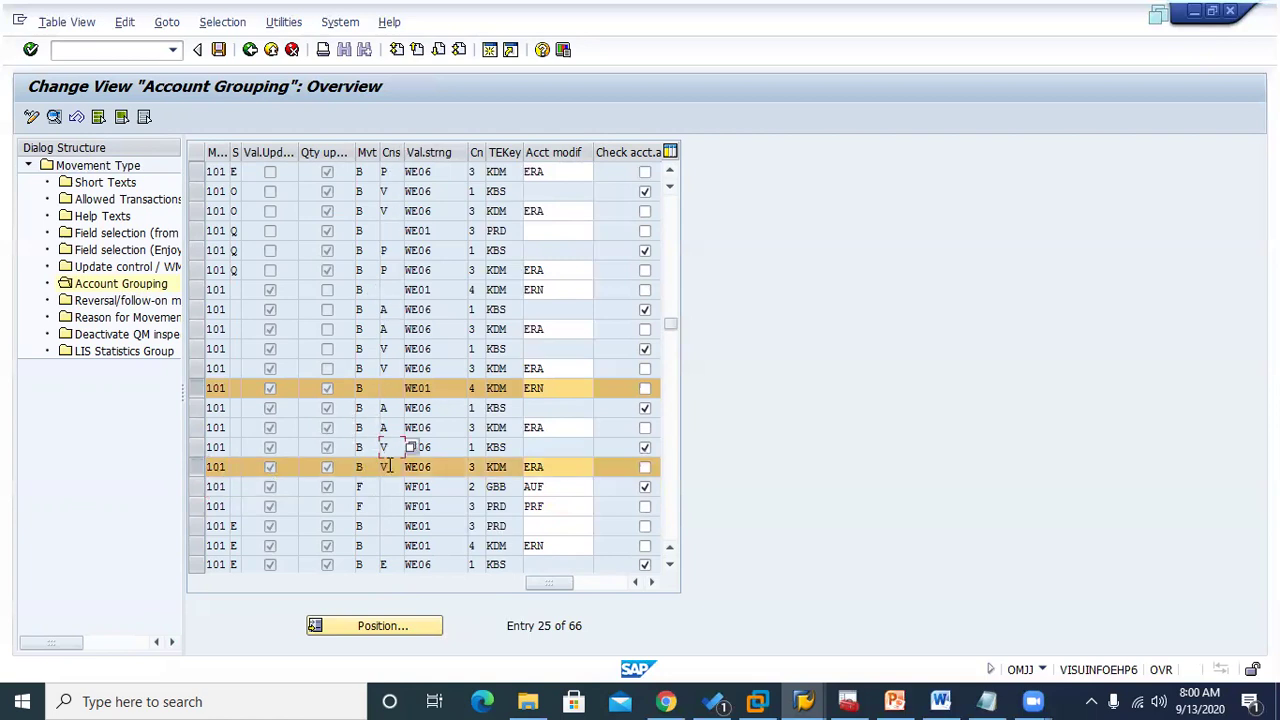
left_click(199, 466)
left_click(199, 448)
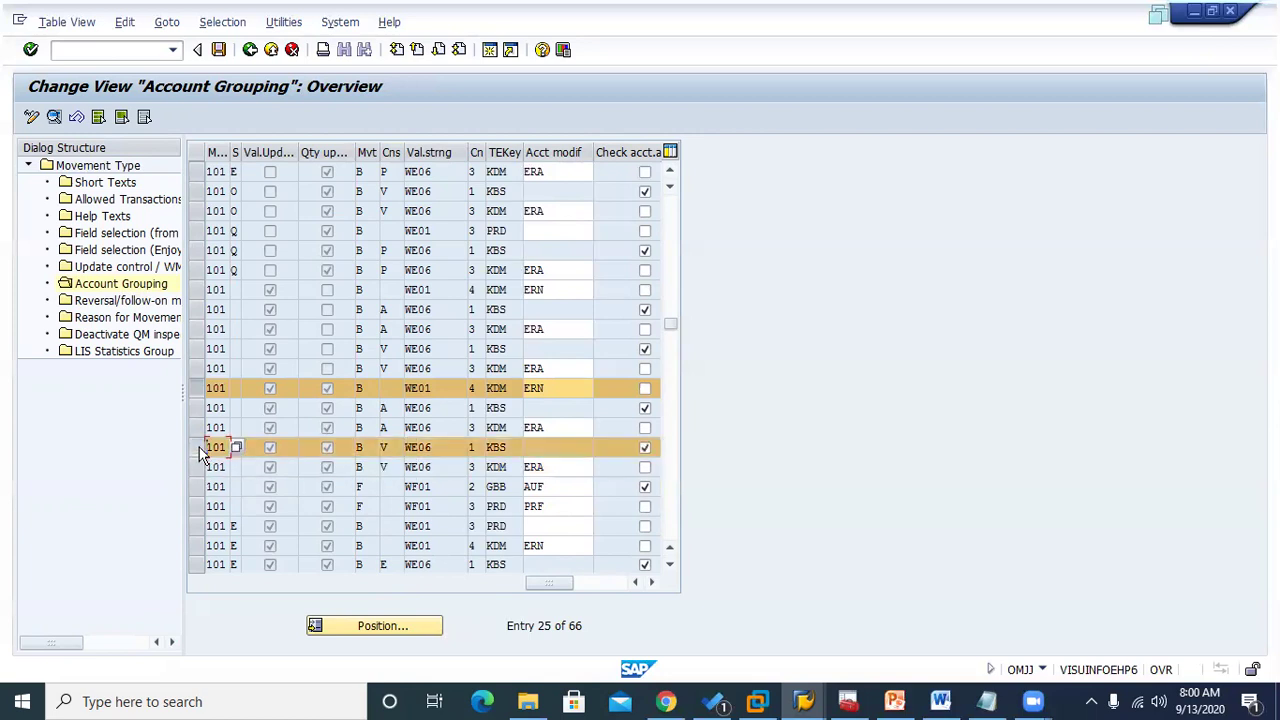
left_click(197, 445)
Check the WE06 entries with consumption A against the marked WE01 entry's blank consumption, leaving only the WE01 entry marked
left_click(196, 430)
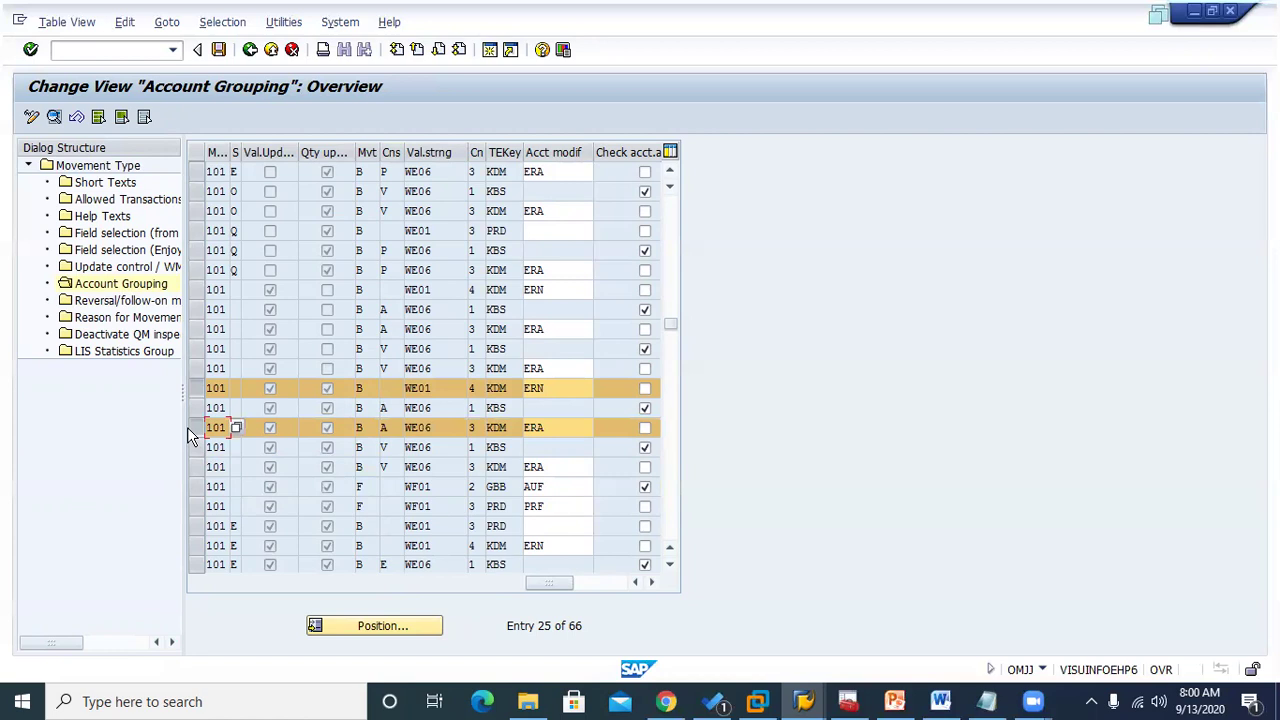
left_click(389, 392)
left_click(388, 408)
left_click(386, 428)
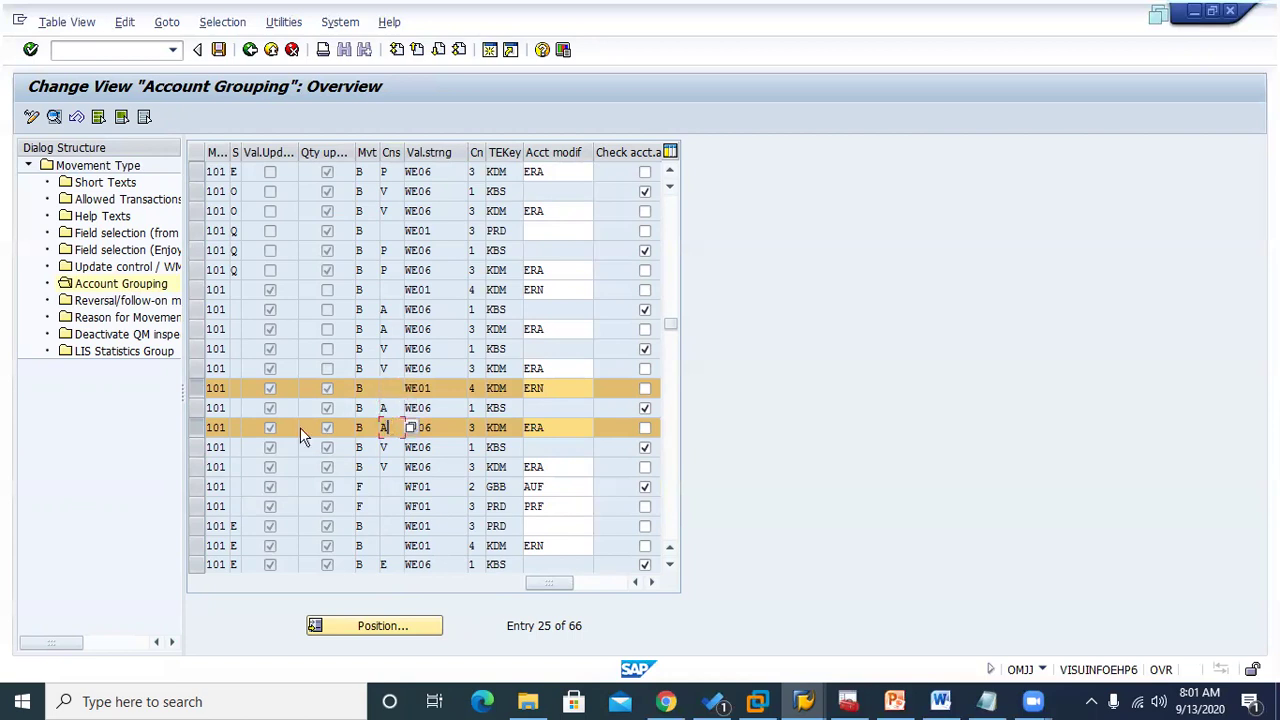
left_click(198, 428)
left_click(199, 409)
left_click(201, 410)
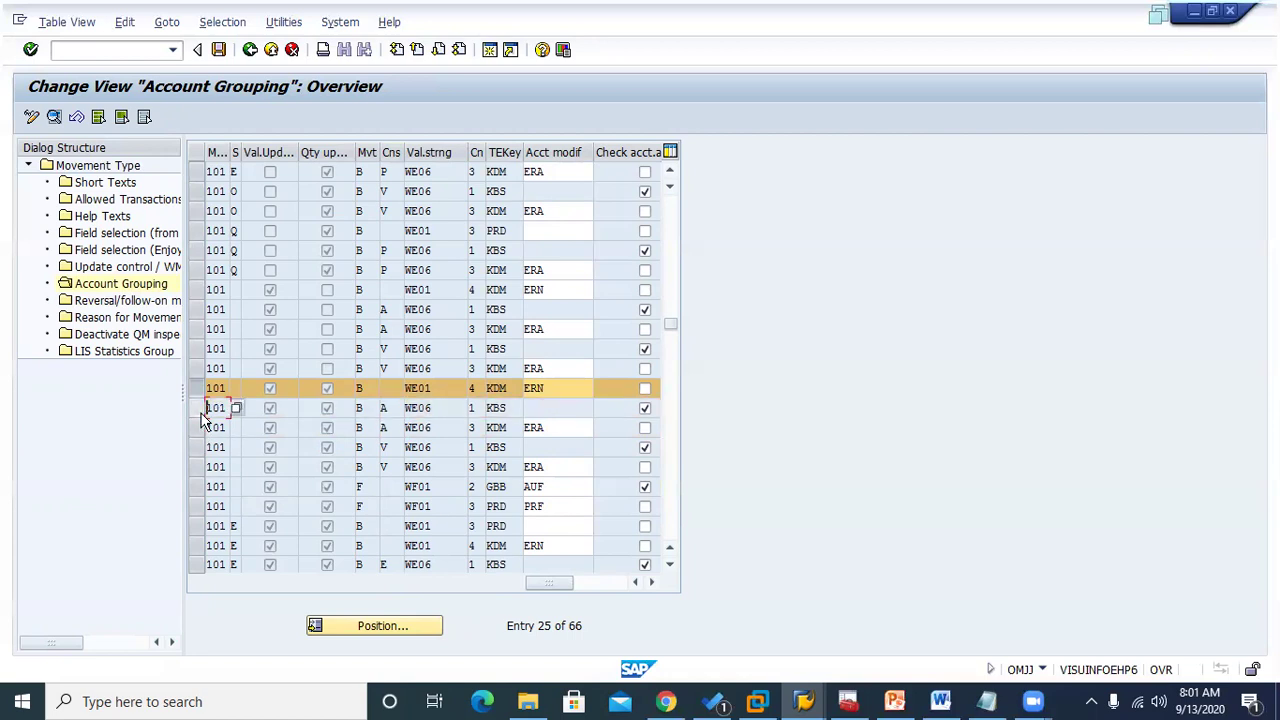
left_click(389, 410)
left_click(386, 428)
left_click(386, 391)
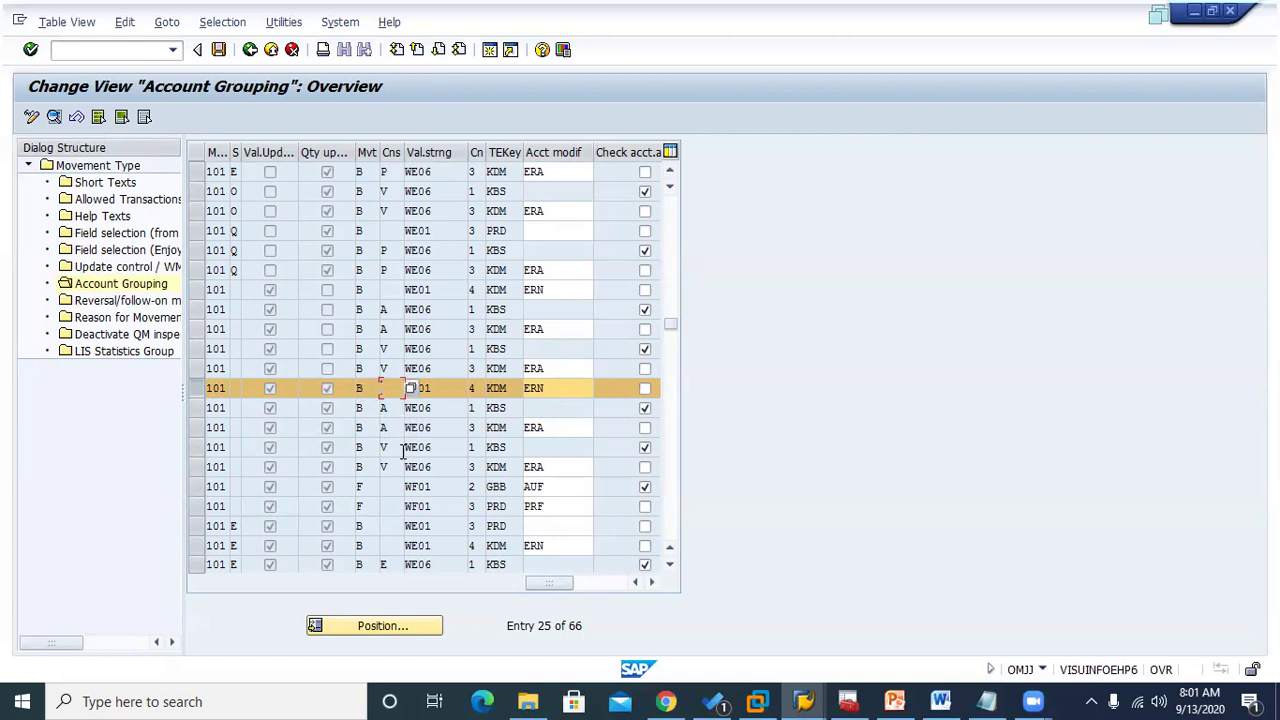
Switch to the movement types blog article in Chrome and examine the diagram's indicator row for movement type 101
left_click(665, 701)
scroll(600, 427, "down", 3)
scroll(600, 427, "down", 3)
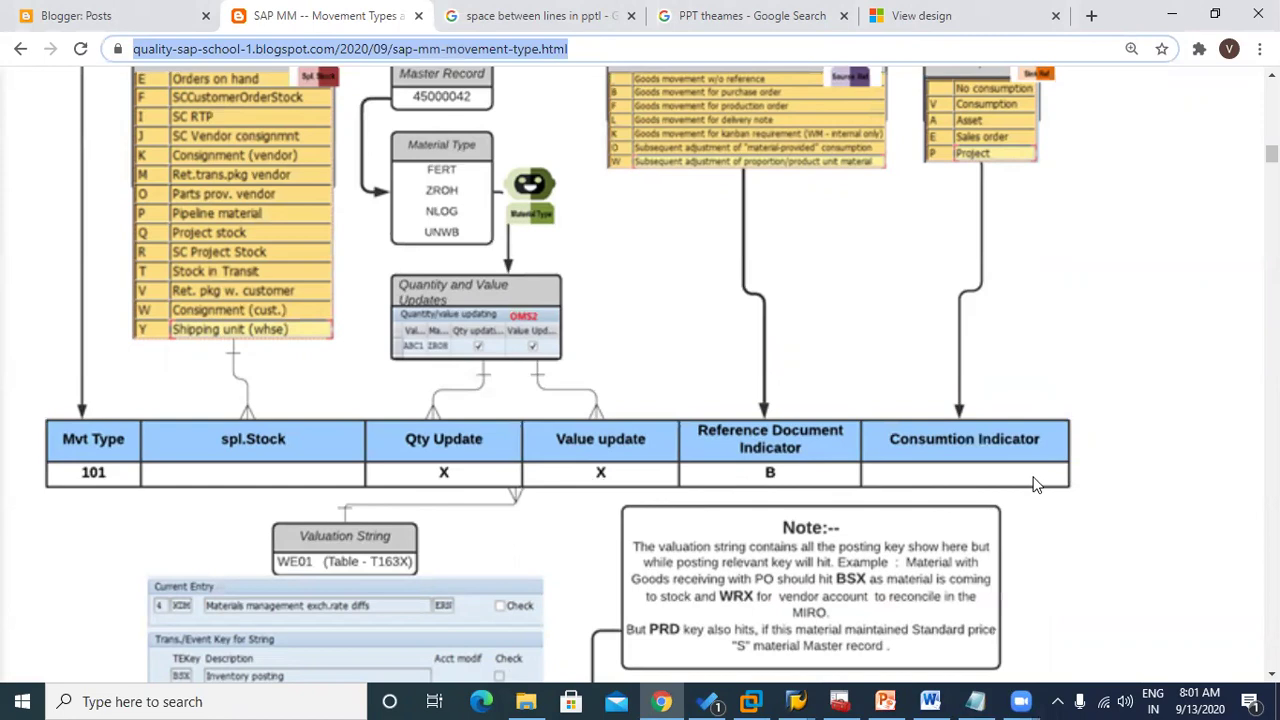
Return to the SAP Account Grouping overview and open the details of the marked 101 entry with value string WE01
left_click(750, 700)
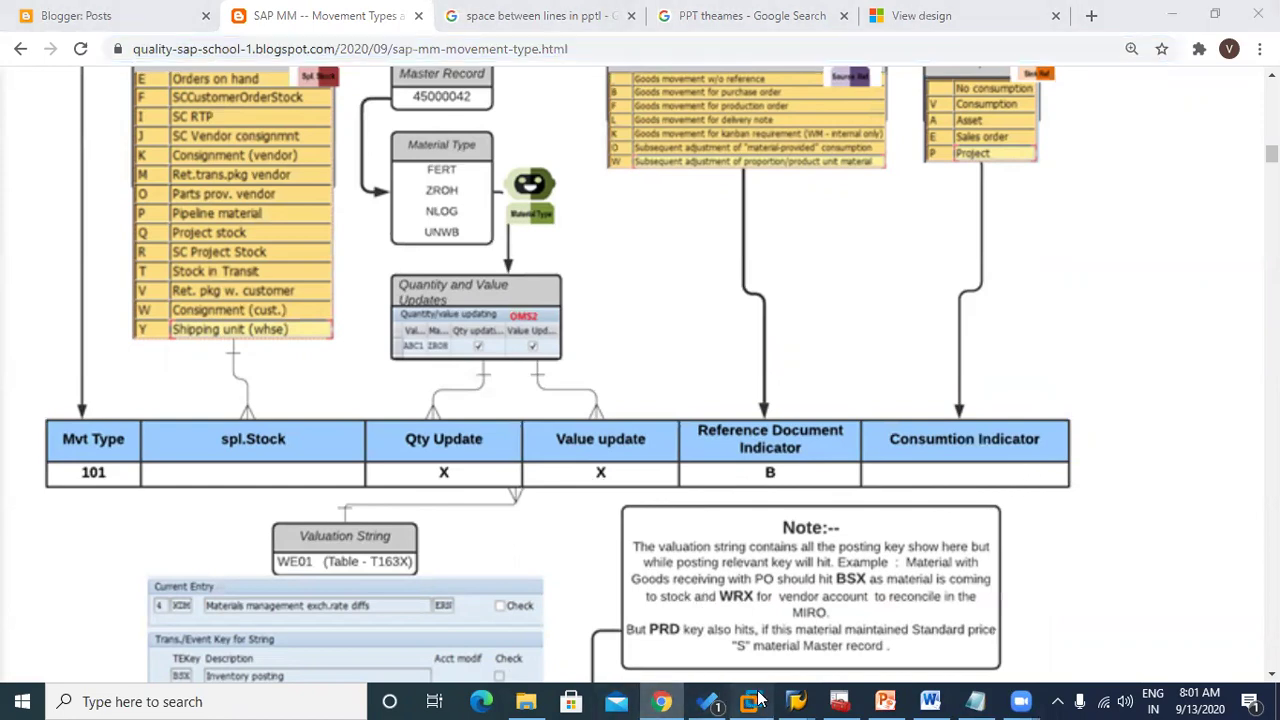
left_click(755, 699)
left_click(796, 700)
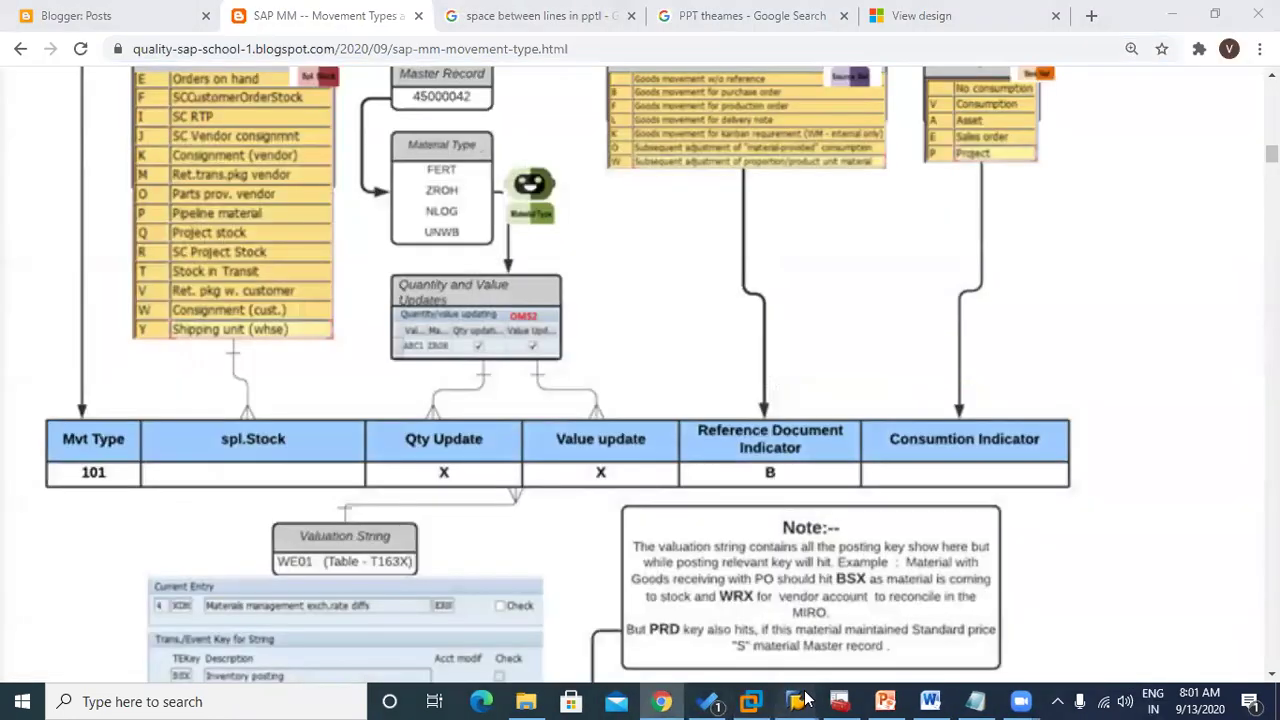
left_click(1048, 602)
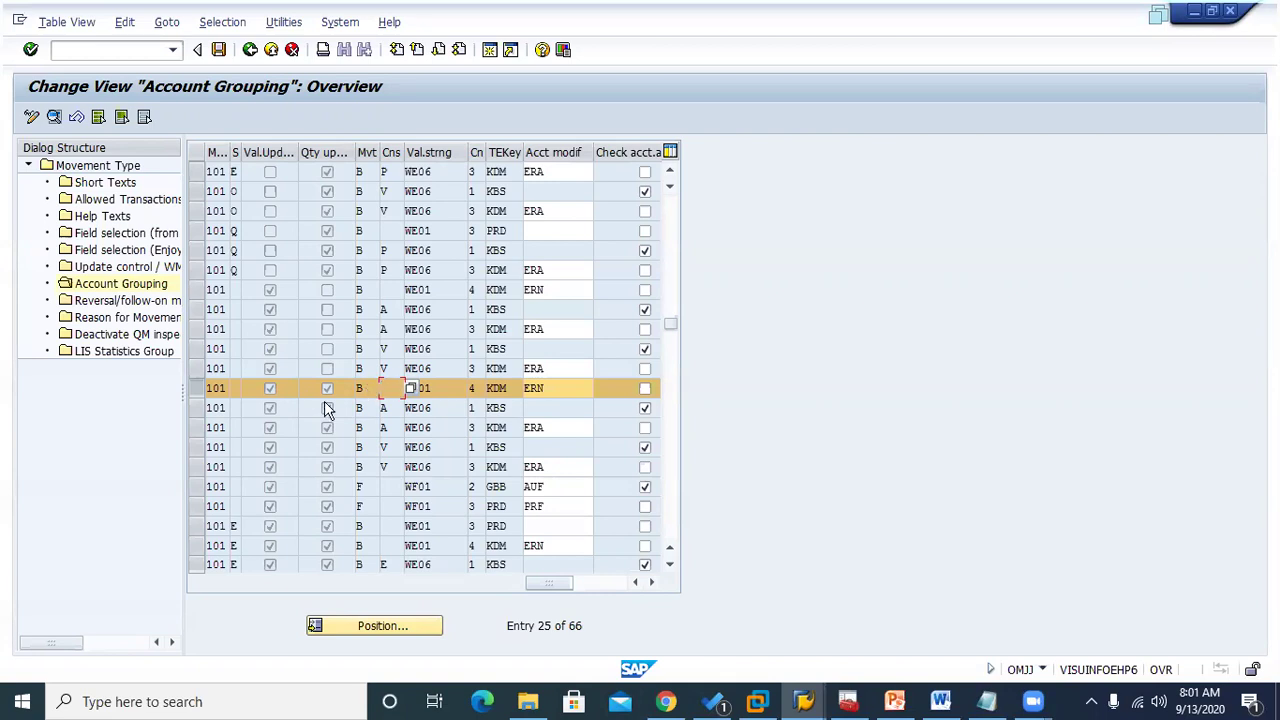
left_click(441, 392)
double_click(420, 388)
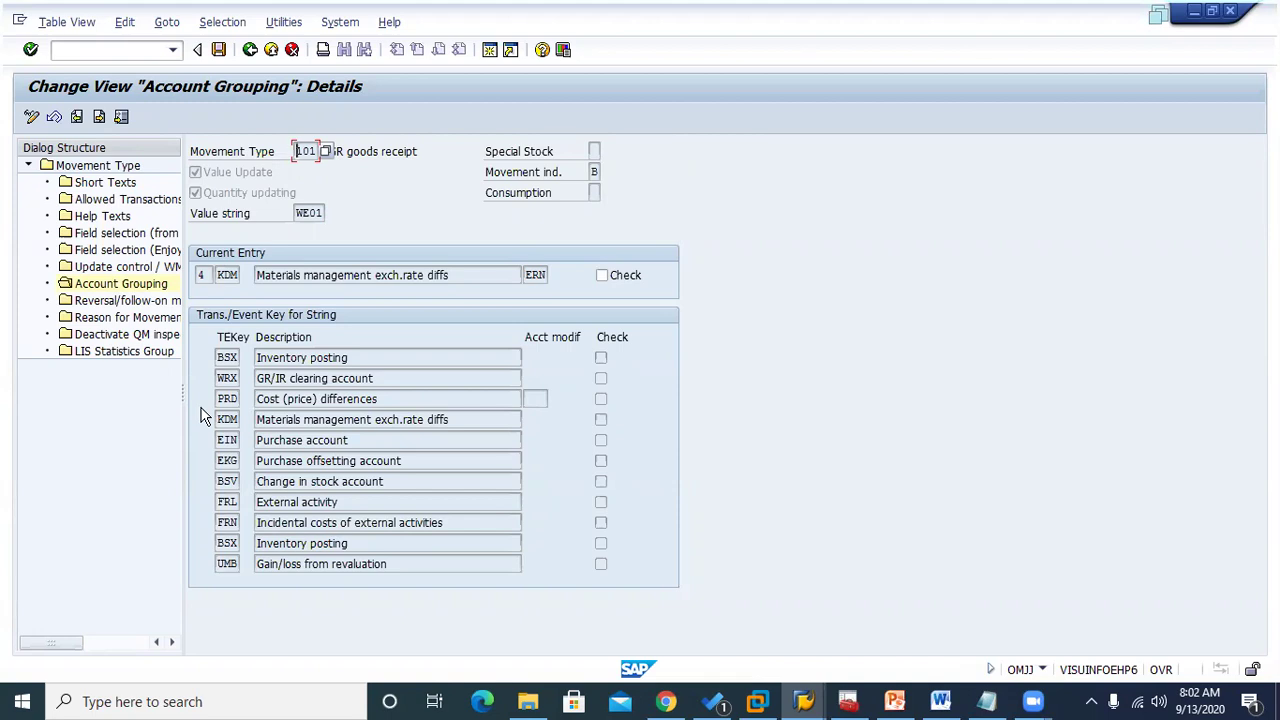
Examine the WE01 transaction/event keys BSX, WRX, PRD and KDM and the current entry's account modifier ERN
left_click(232, 357)
left_click(338, 361)
left_click(298, 378)
left_click(382, 381)
left_click(229, 379)
key("Up")
double_click(229, 399)
left_click(233, 398)
double_click(227, 399)
left_click(242, 400)
left_click(224, 419)
left_click(530, 276)
Switch to the blog article in Chrome and examine the account determination diagram from the MIGO keys to valuation string WE01
left_click(667, 700)
scroll(455, 500, "up", 2)
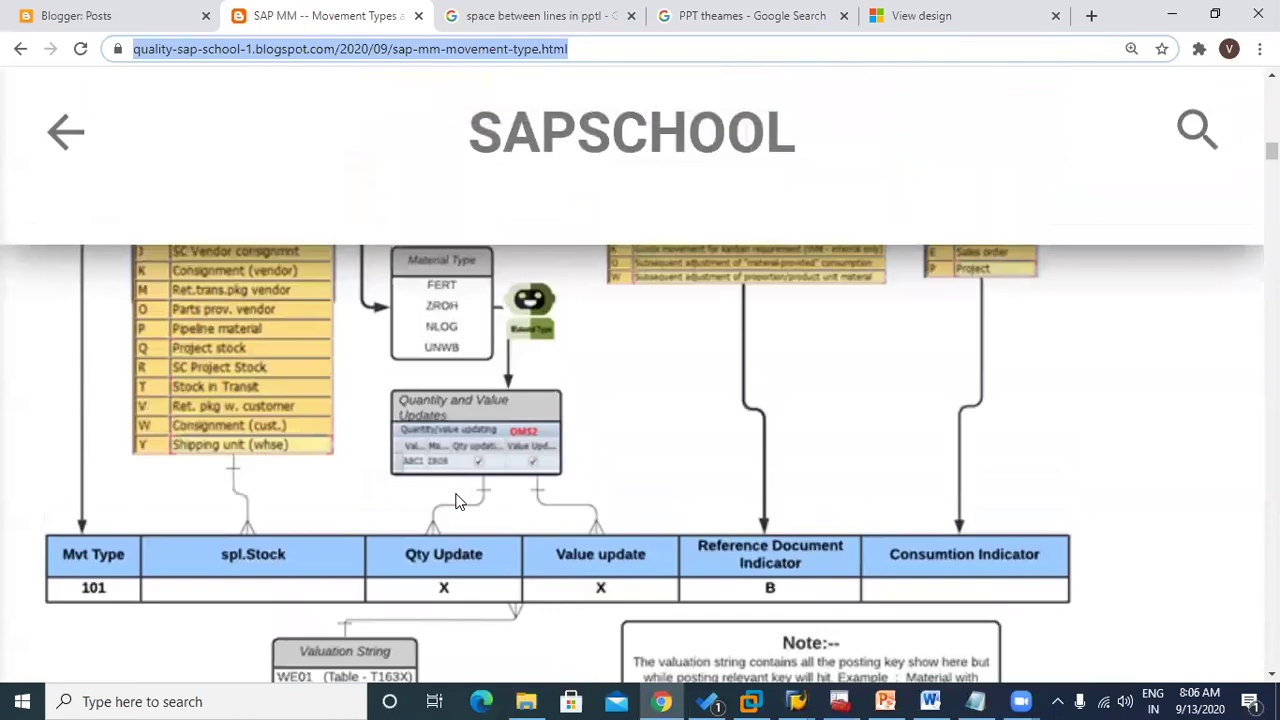
scroll(455, 500, "up", 5)
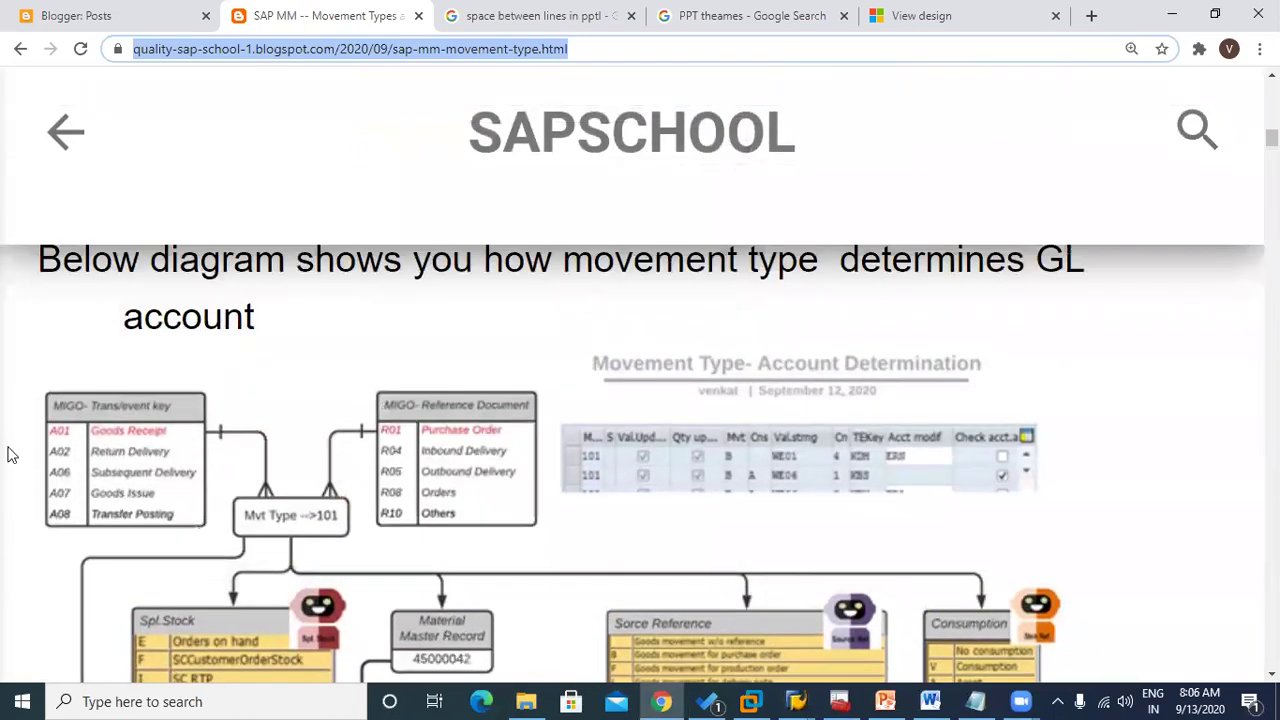
scroll(407, 469, "down", 5)
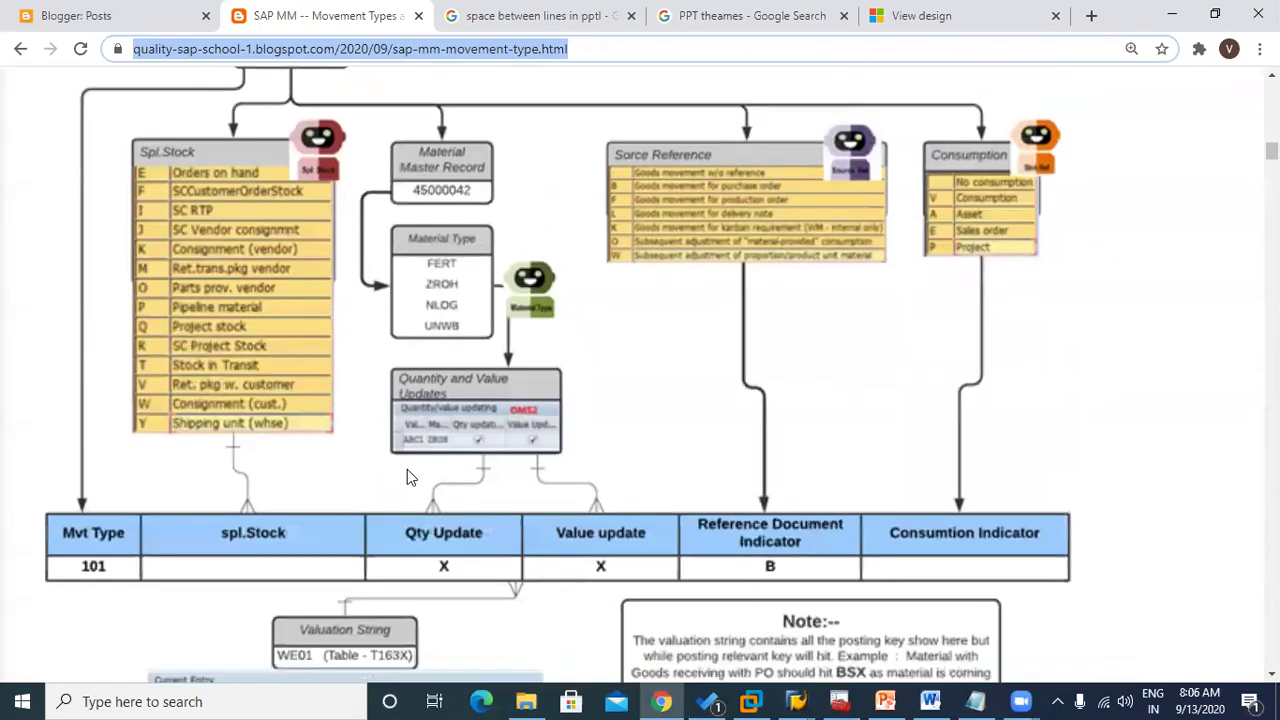
scroll(407, 469, "down", 2)
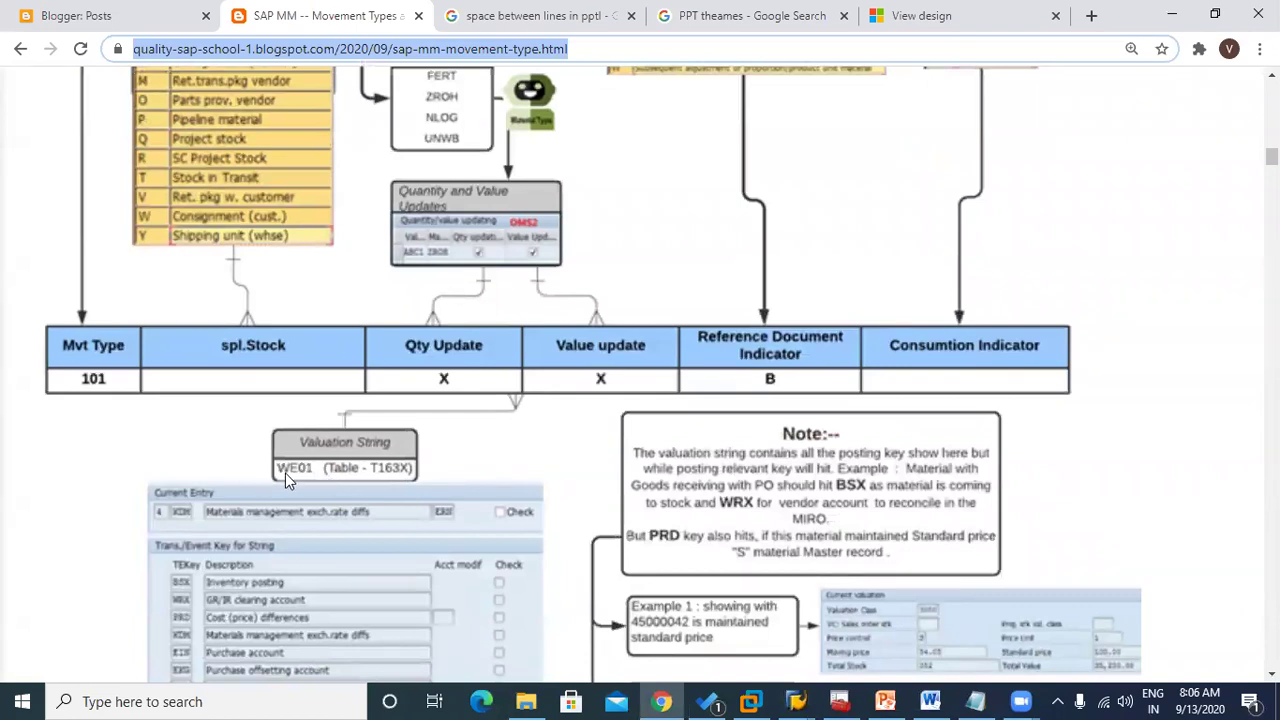
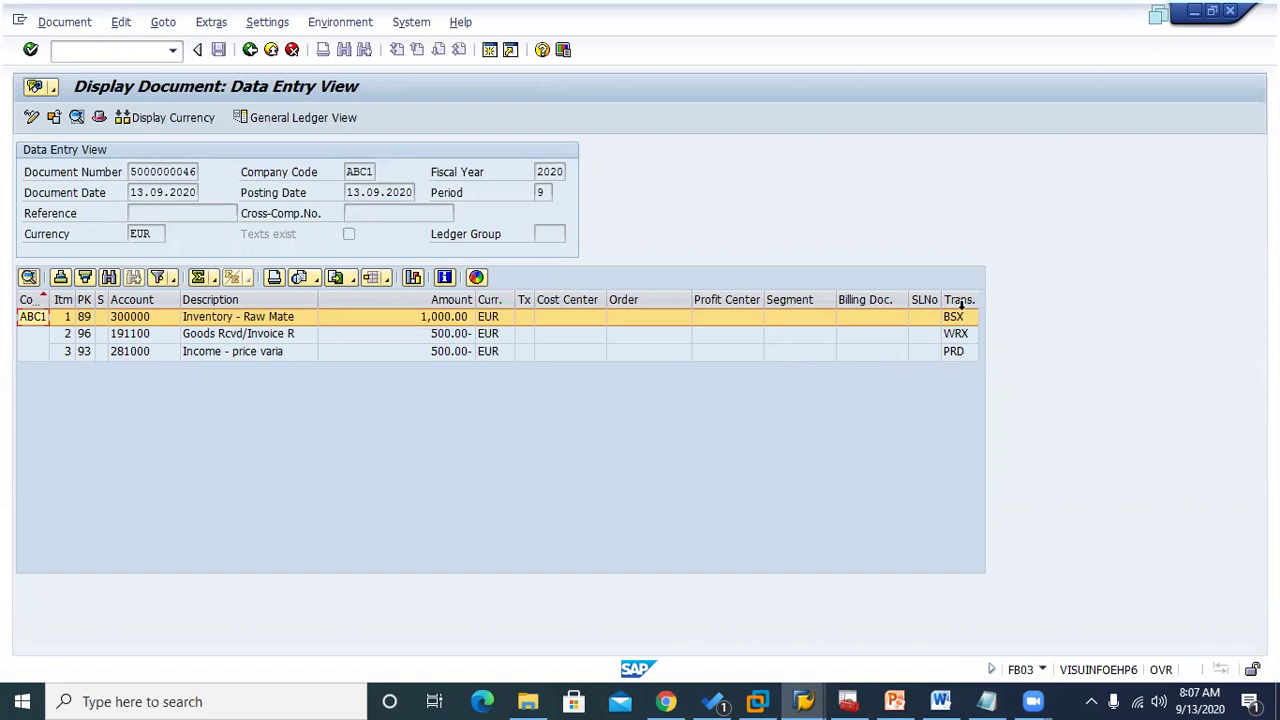
Switch to SAP's accounting document display with the BSX, WRX and PRD items, then bring up the Create Purchase Order session
left_click(803, 701)
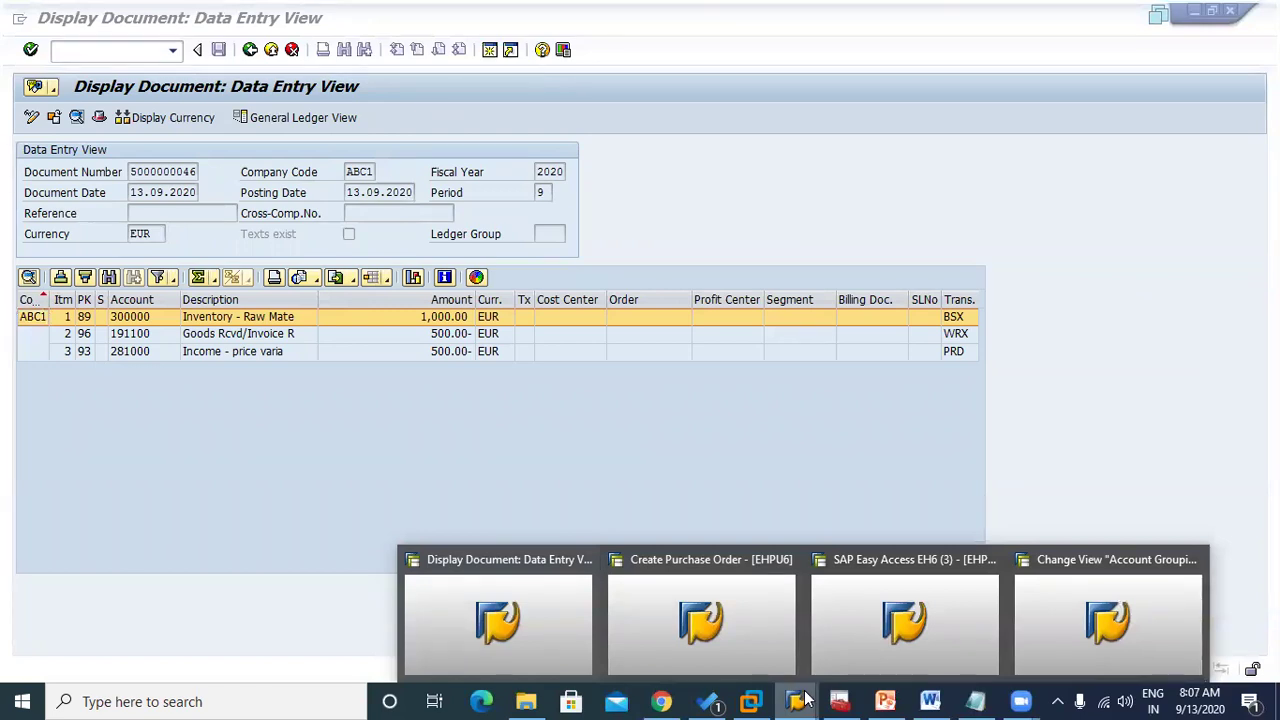
left_click(536, 615)
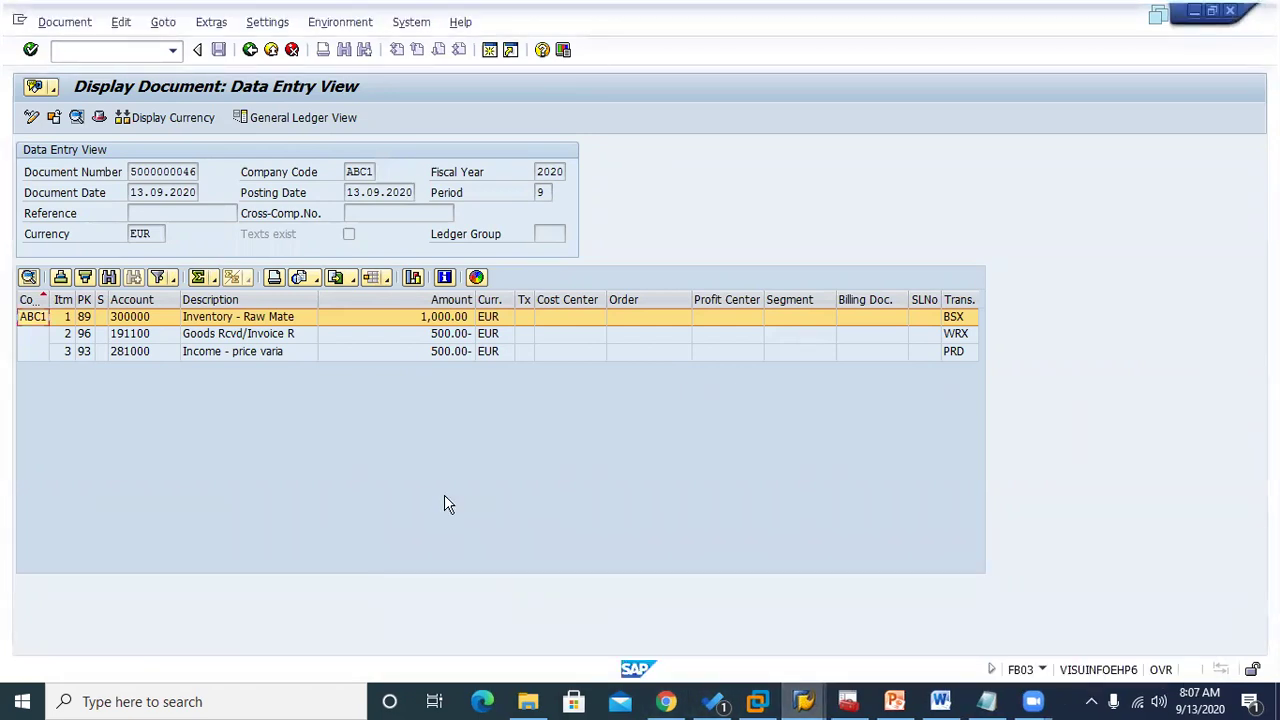
left_click(800, 700)
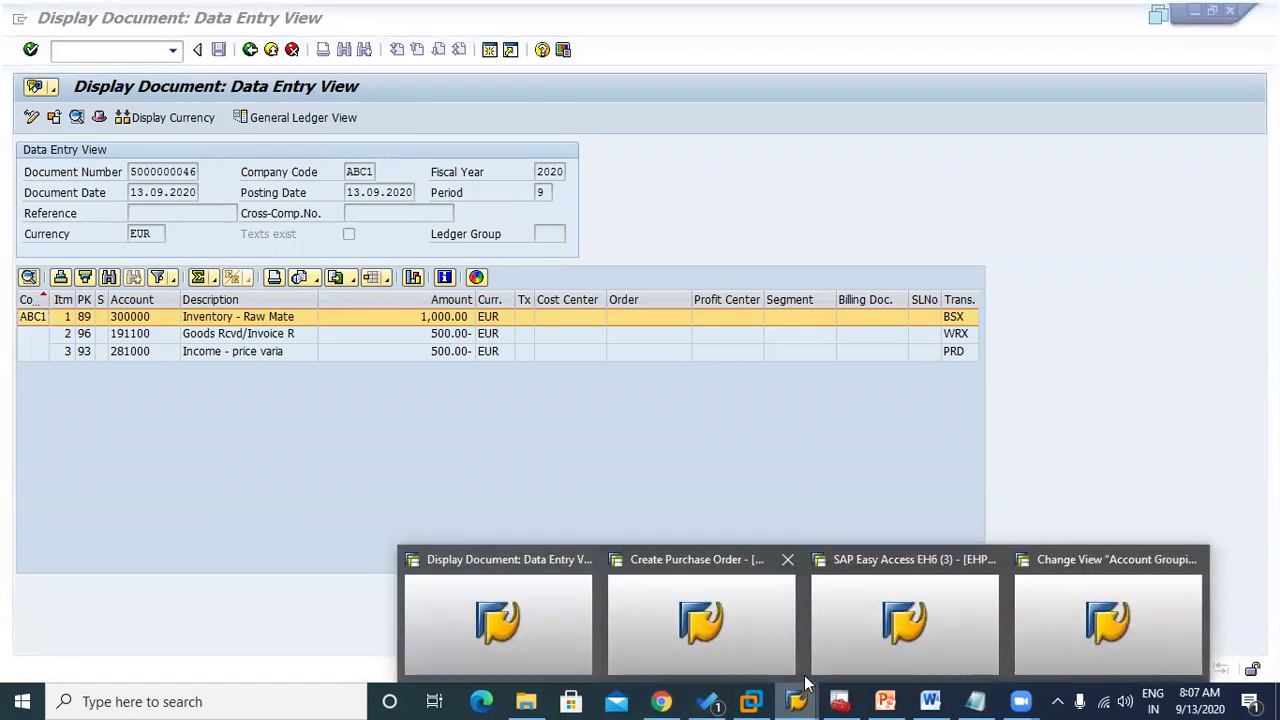
left_click(639, 603)
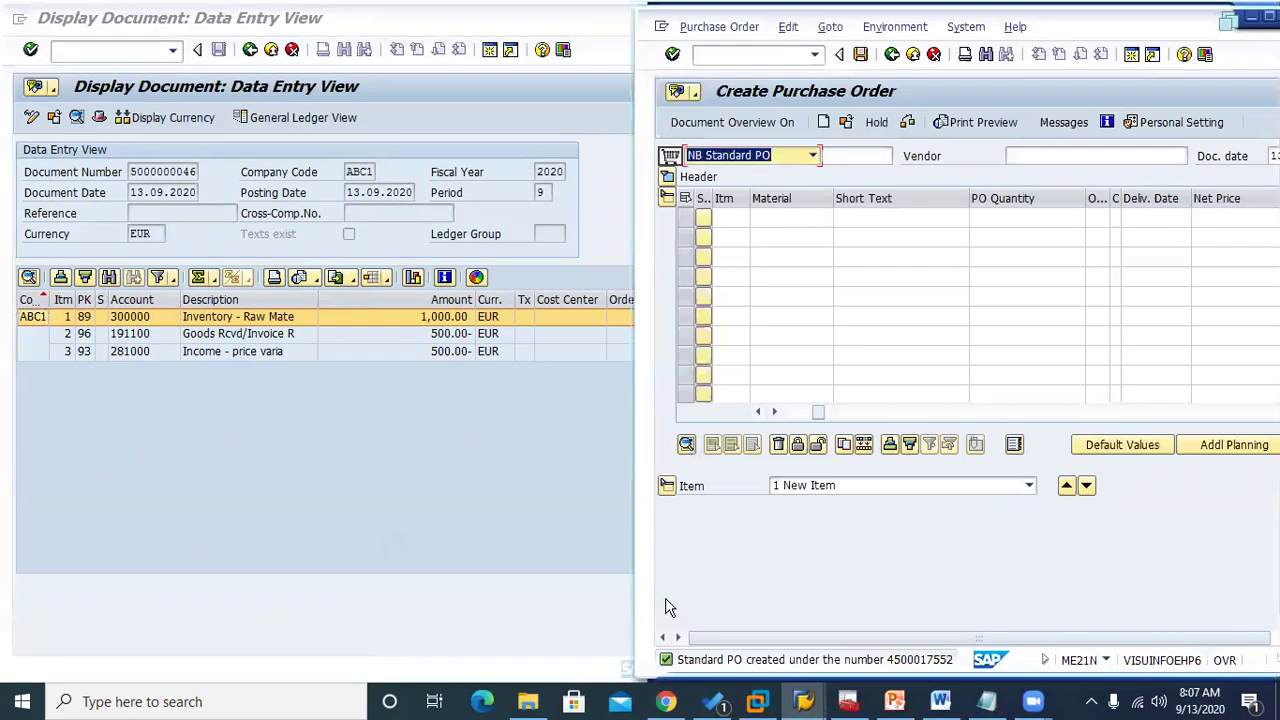
Open the General Table Display transaction SE16N in the Create Purchase Order session
left_click(727, 53)
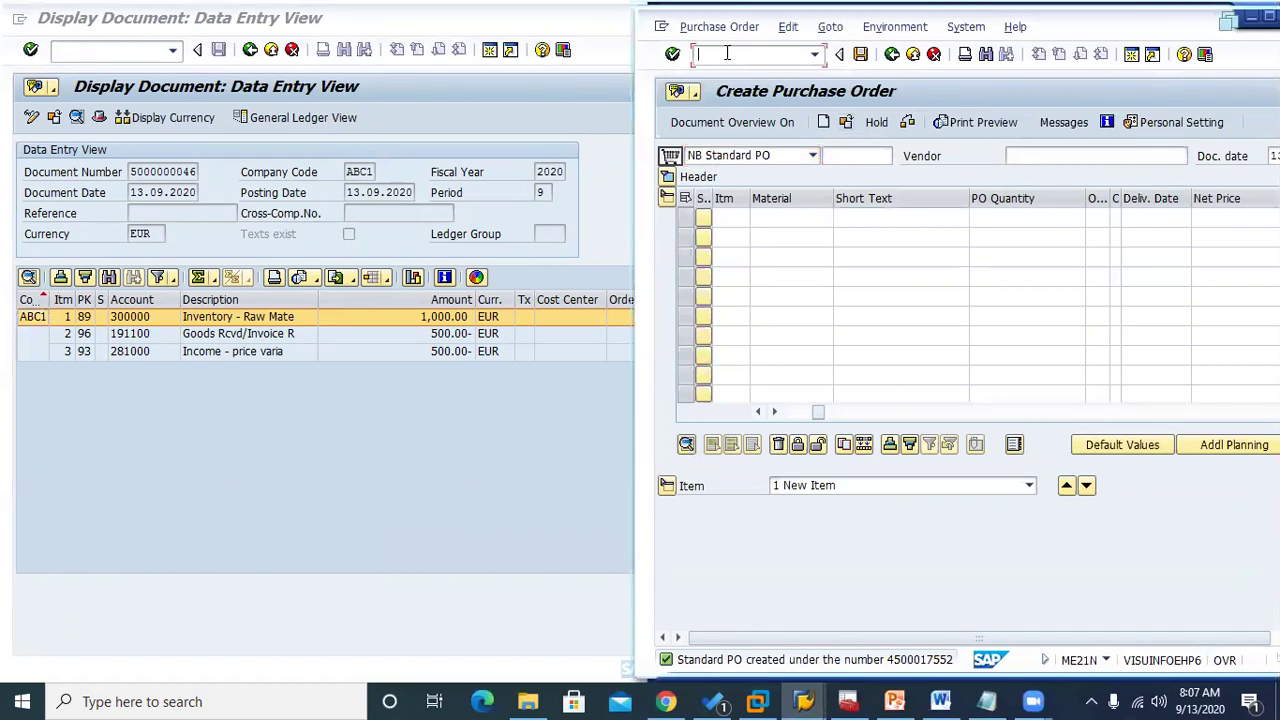
type("se16n")
key("Return")
left_click(727, 53)
type("se")
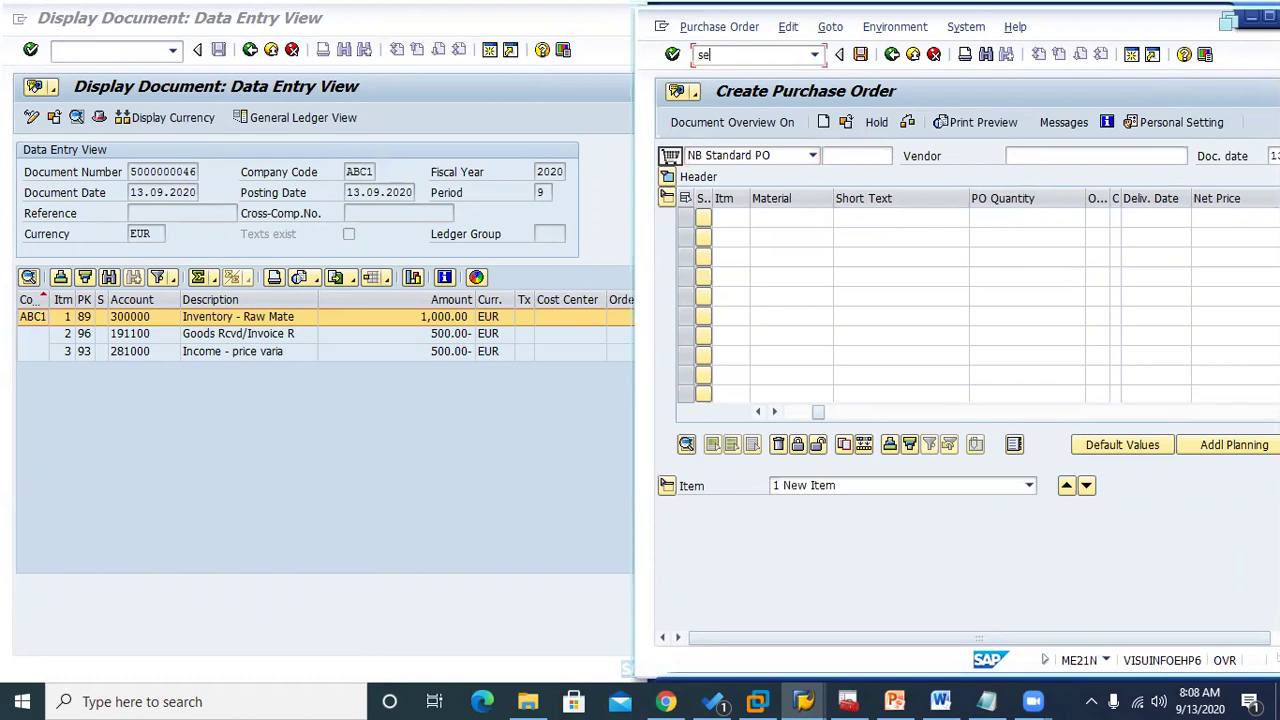
type("/nse16")
key("Return")
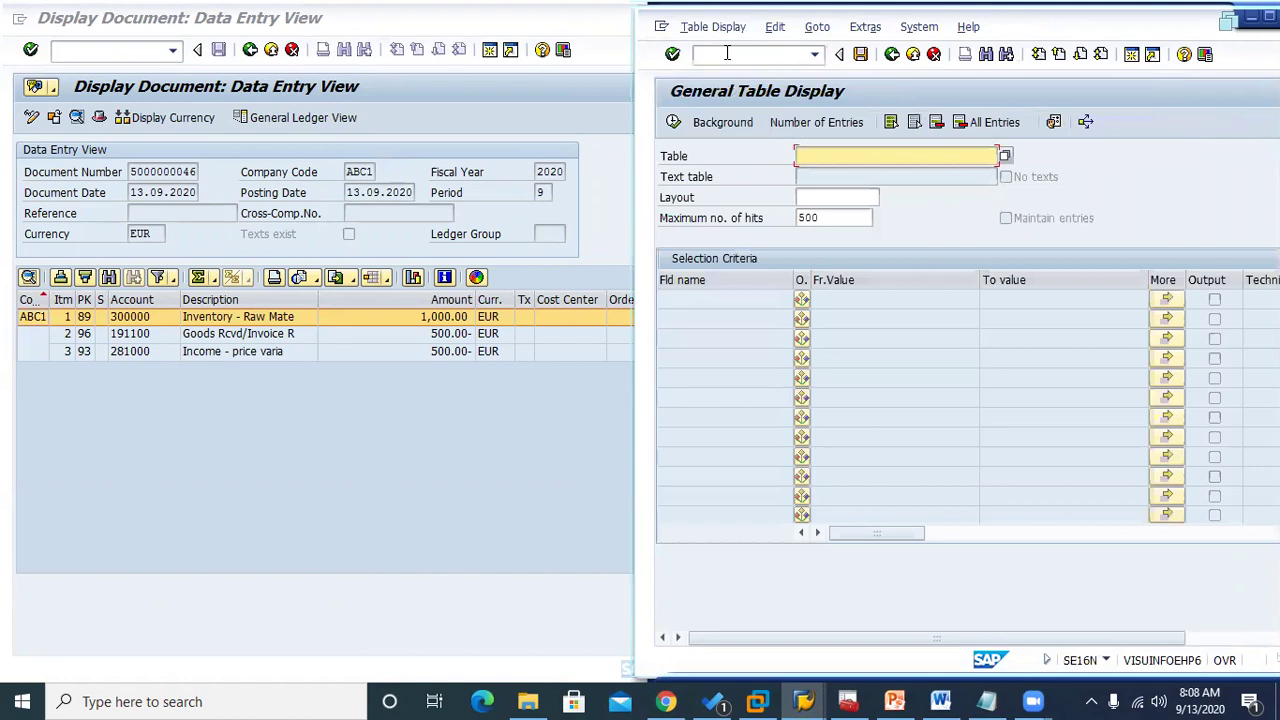
Load table T156X, display its entries without any filter, and return to the selection criteria
left_click(831, 159)
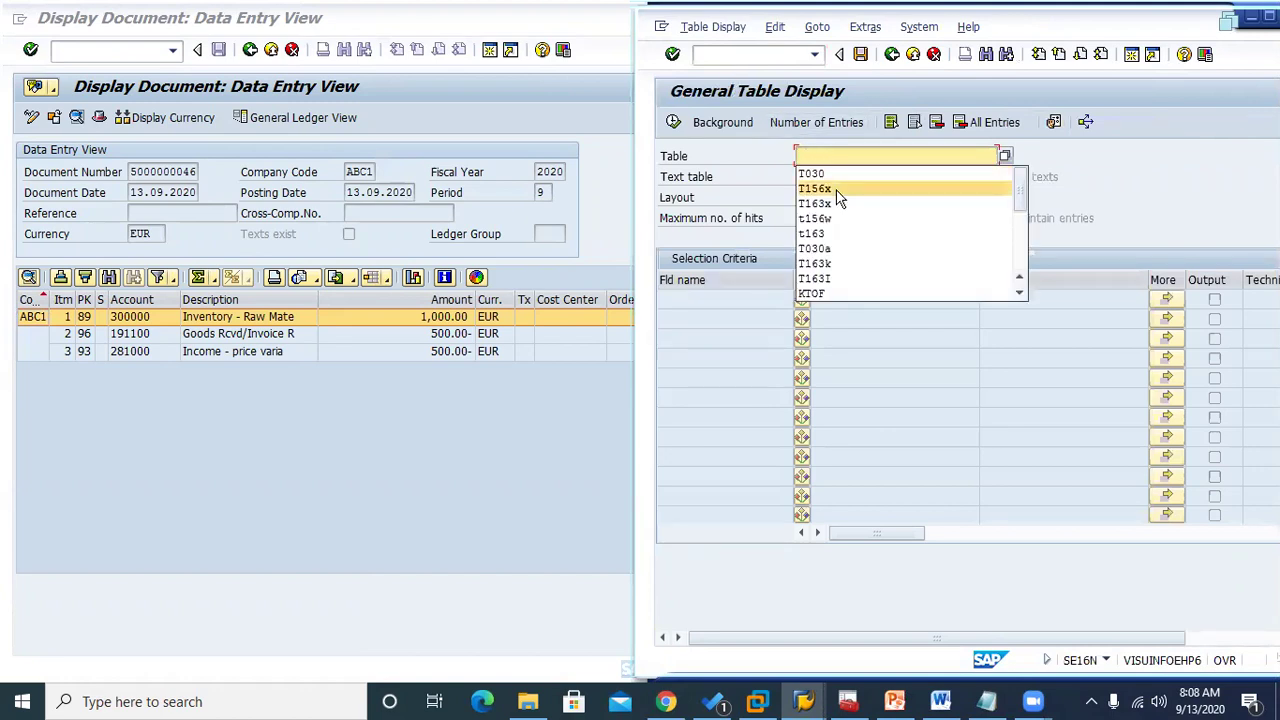
left_click(836, 191)
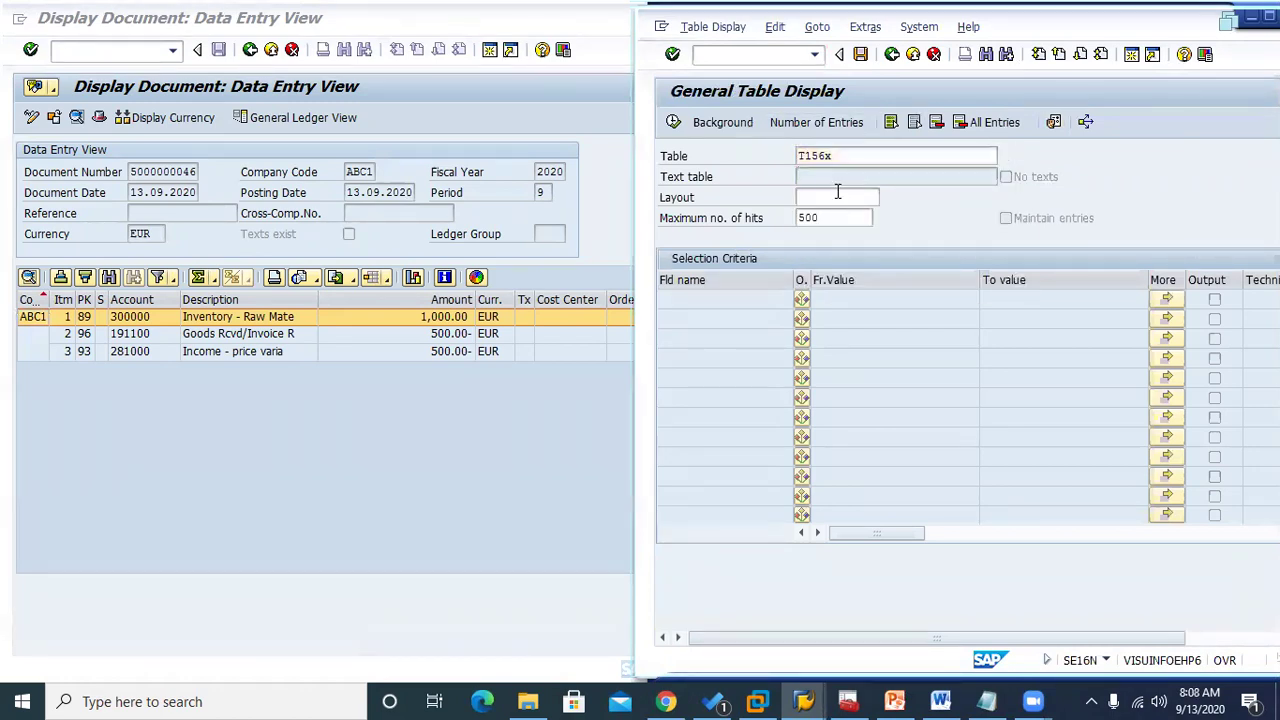
key("Return")
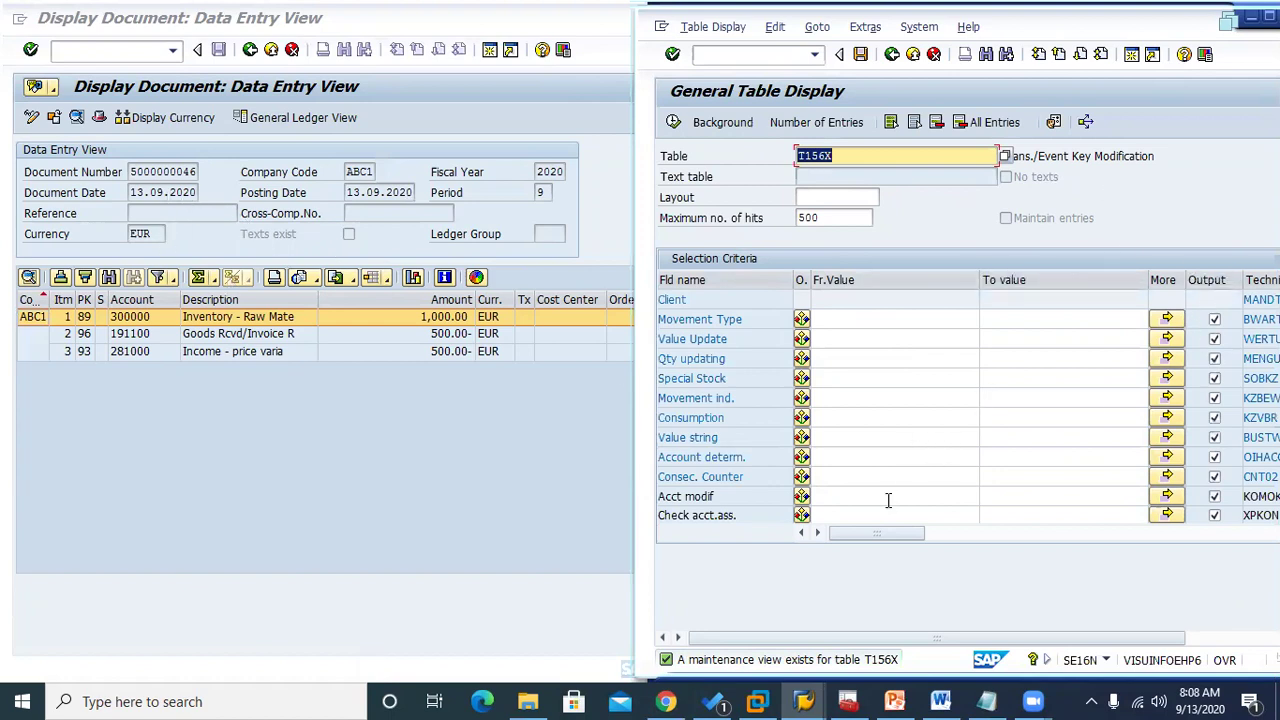
left_click(673, 122)
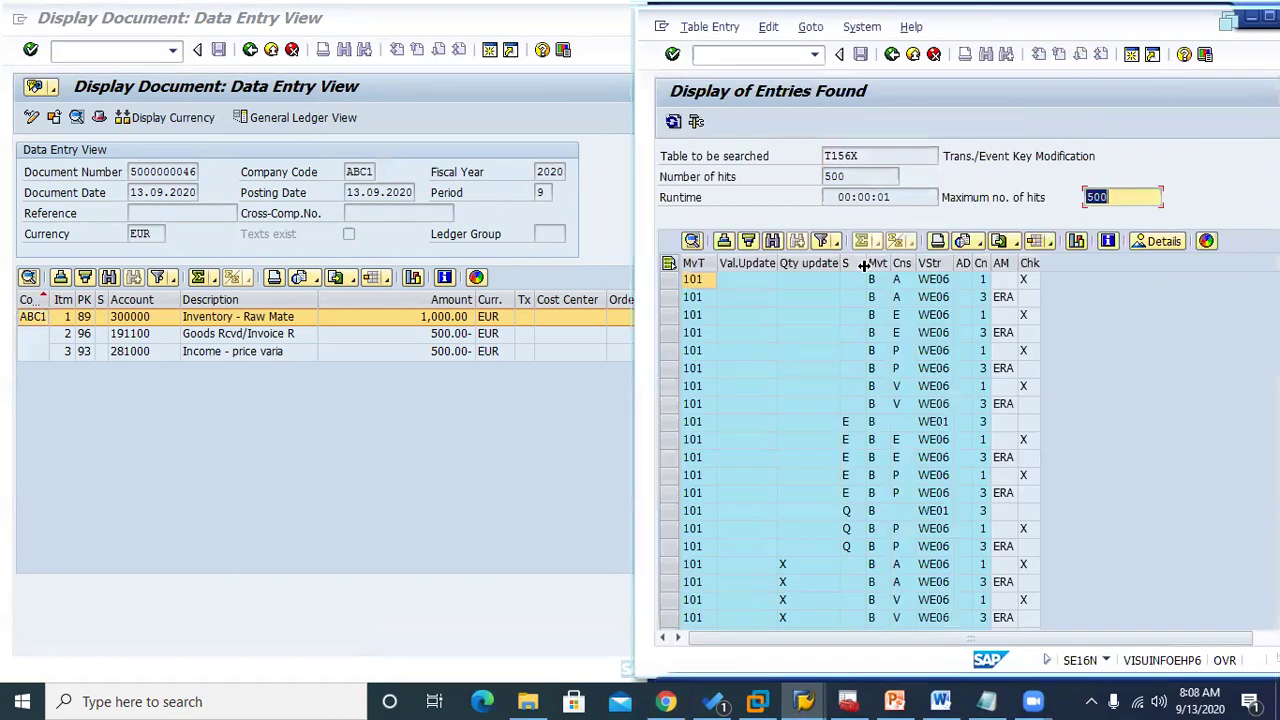
left_click(893, 55)
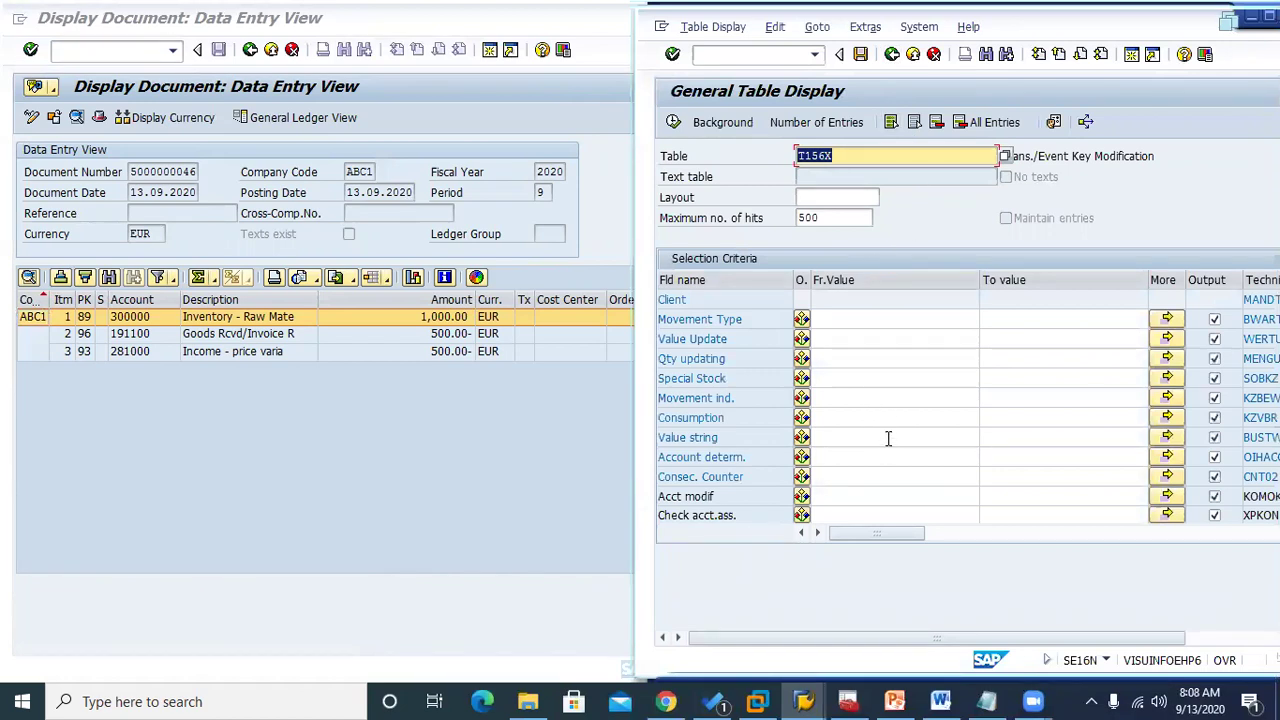
Set the T156X selection criteria to movement type 101, value update X and quantity updating X
left_click(868, 318)
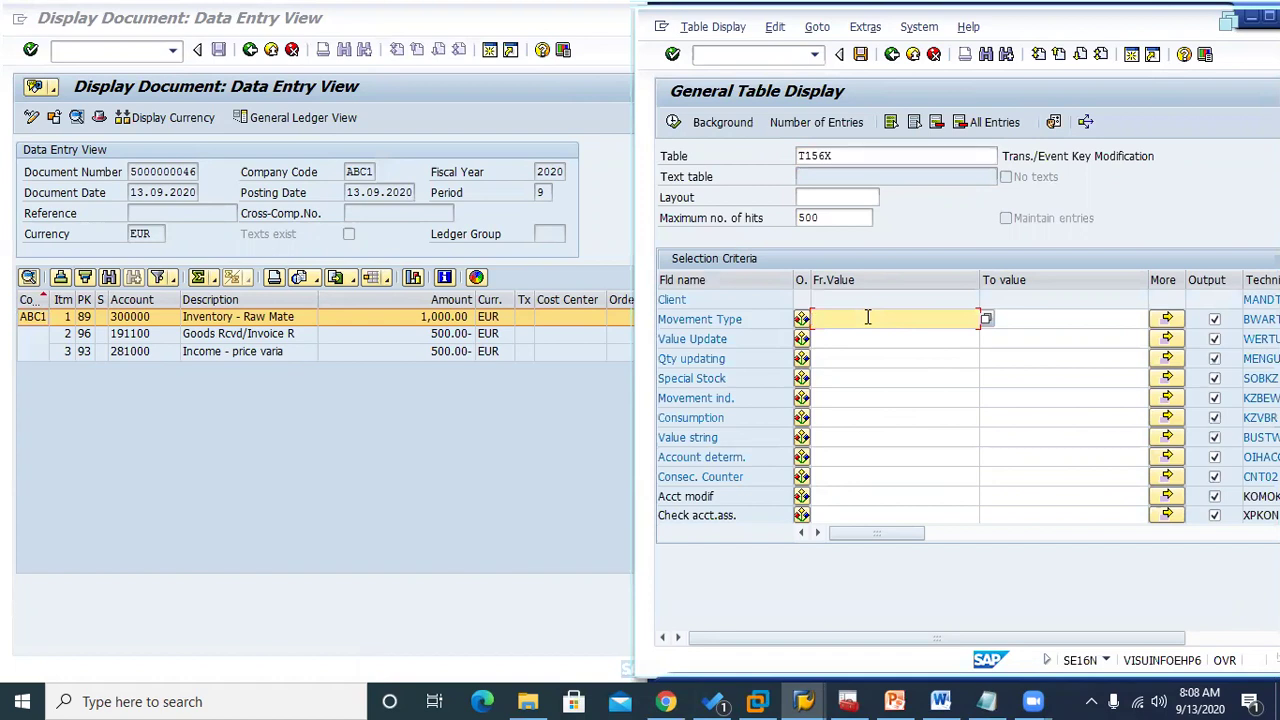
type("100")
key("BackSpace")
type("1")
left_click(843, 340)
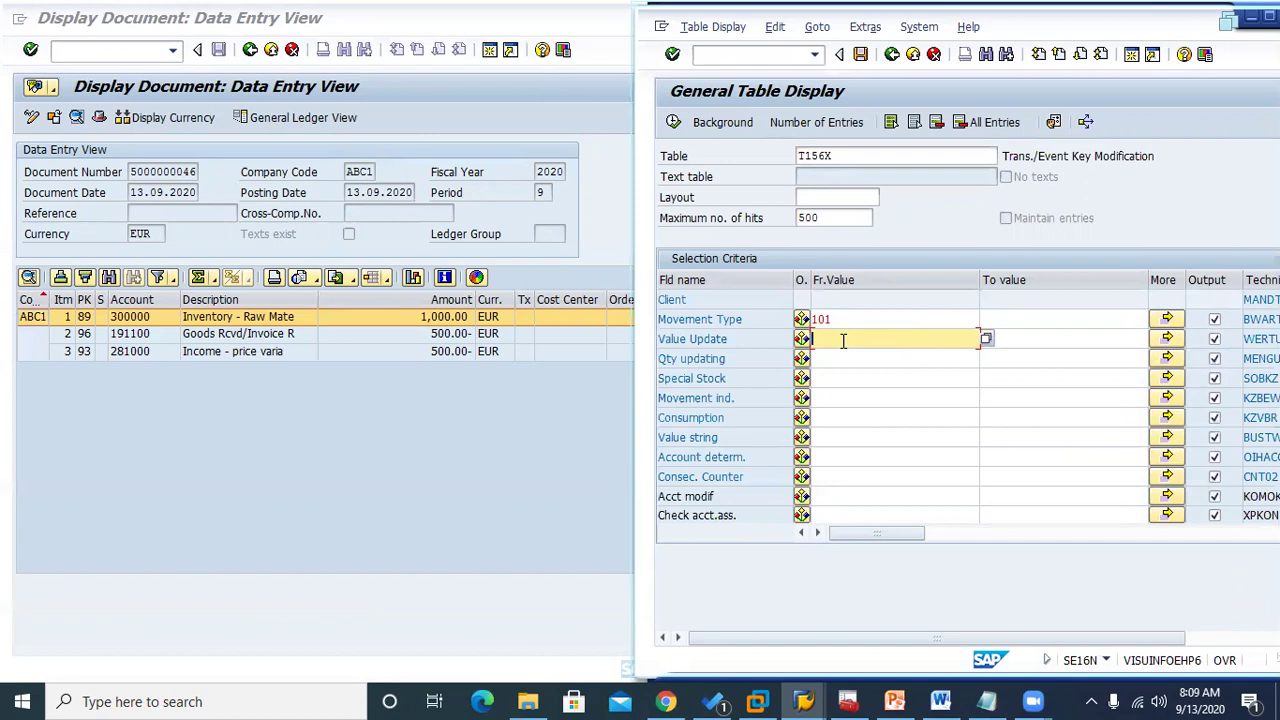
left_click(846, 319)
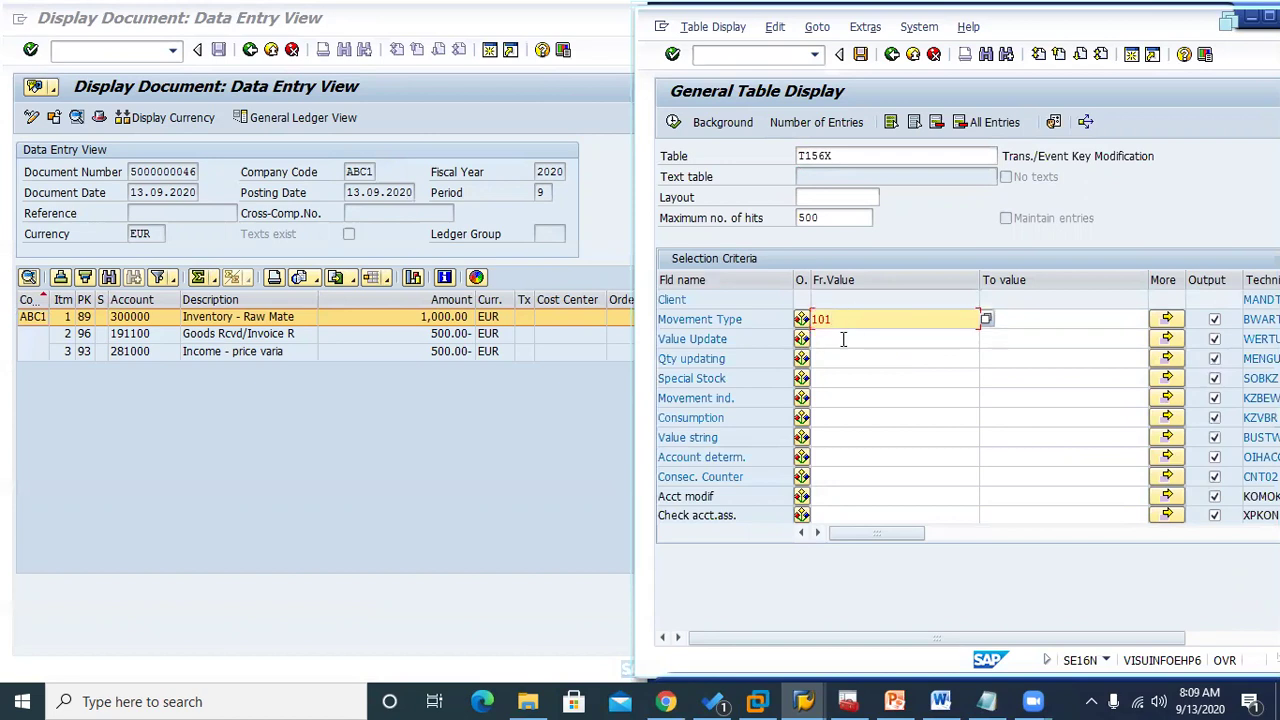
left_click(843, 339)
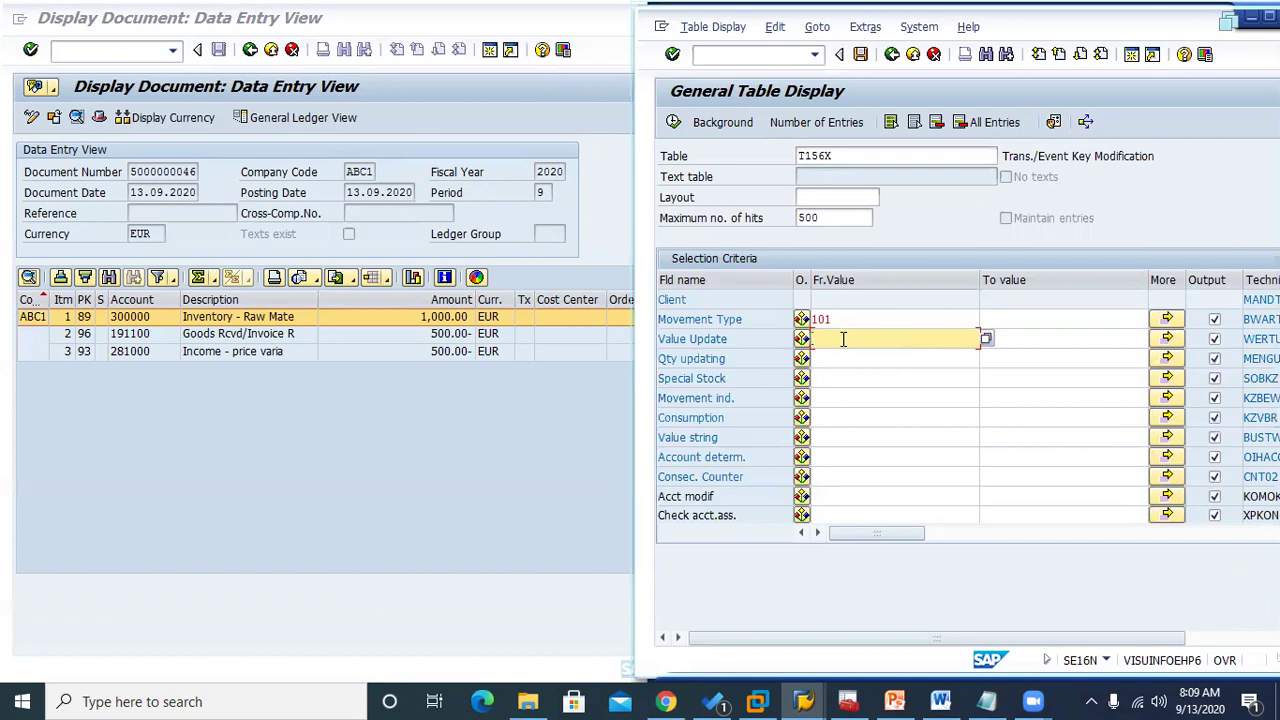
type("X")
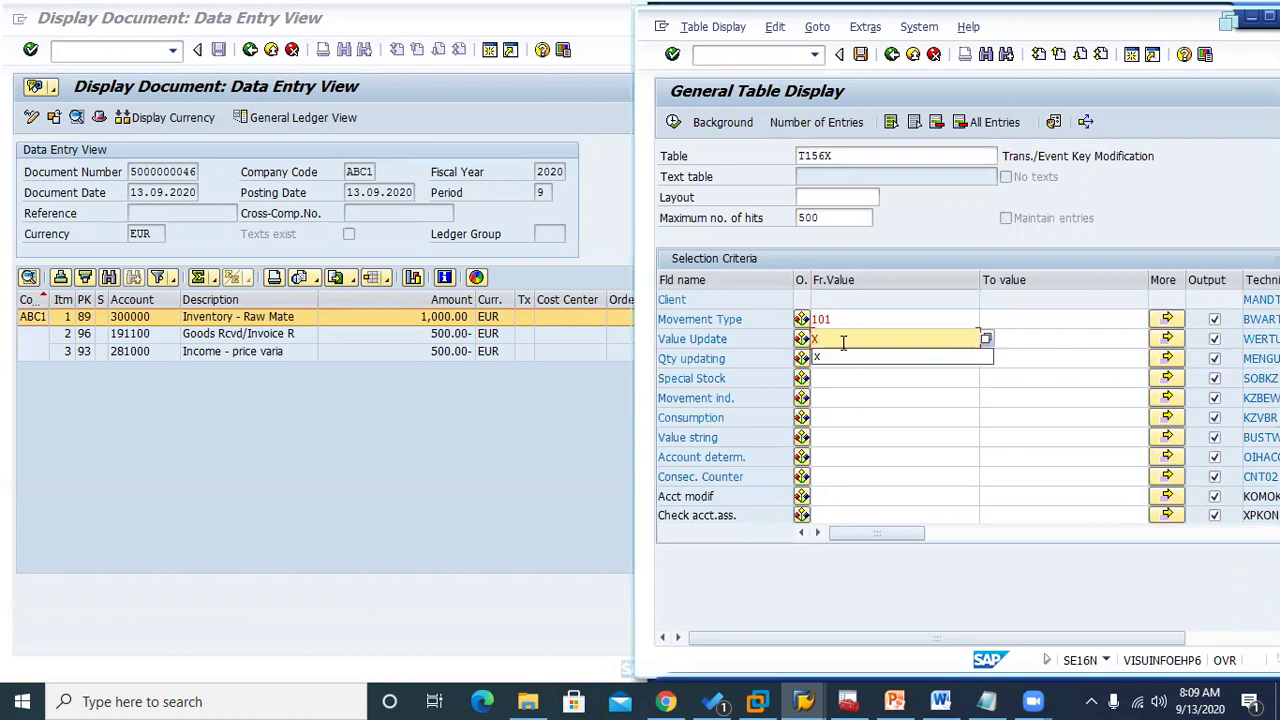
left_click(834, 377)
left_click(844, 357)
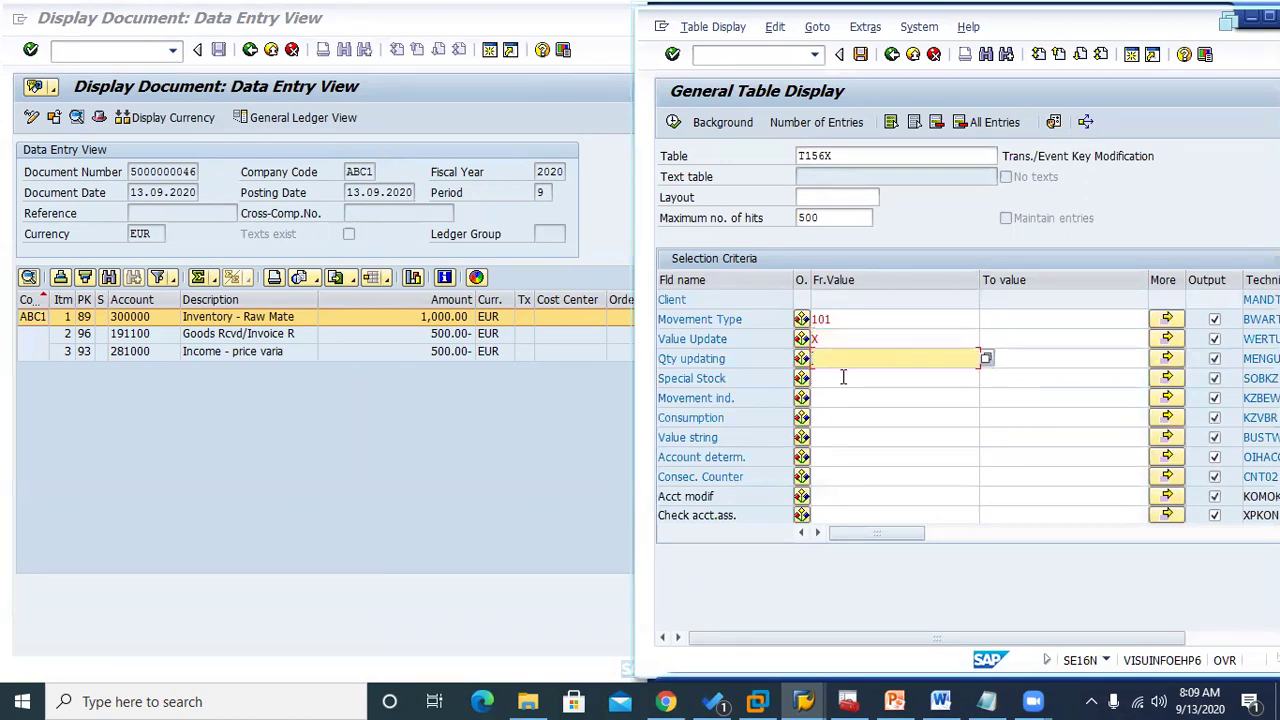
type("X")
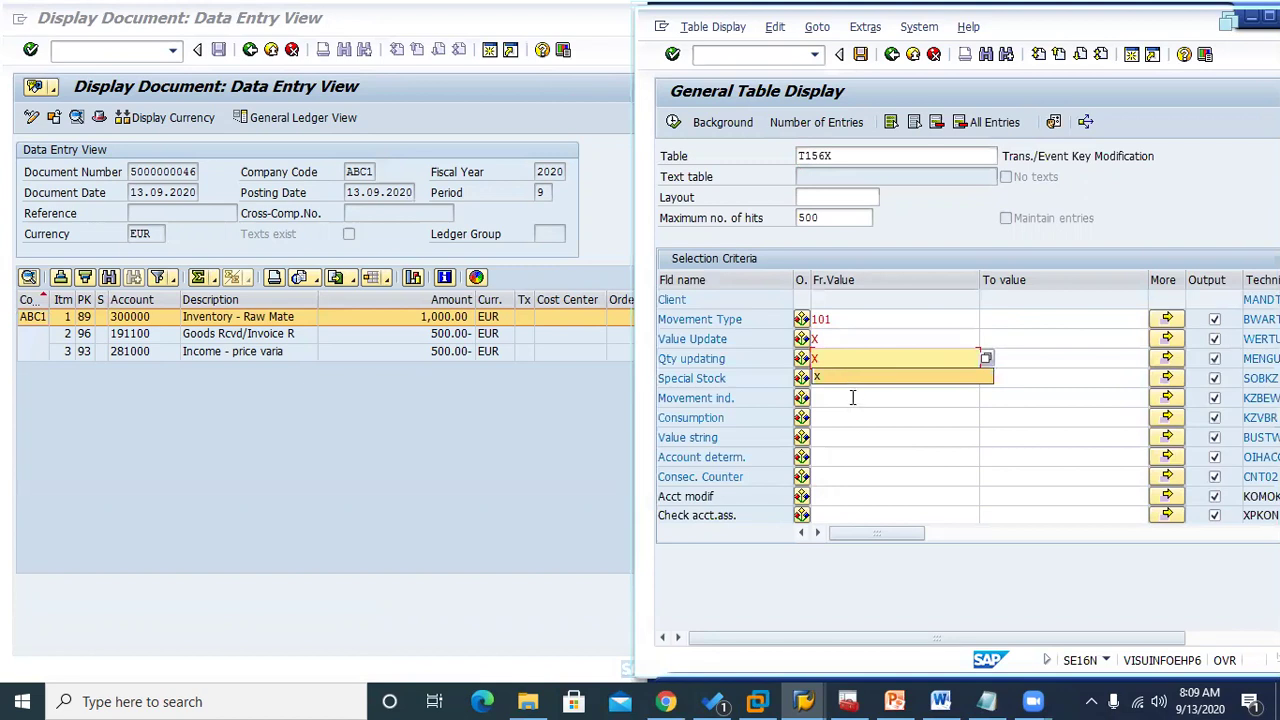
Restrict special stock to equal to blank and set the movement indicator to B, checking its possible values
left_click(850, 400)
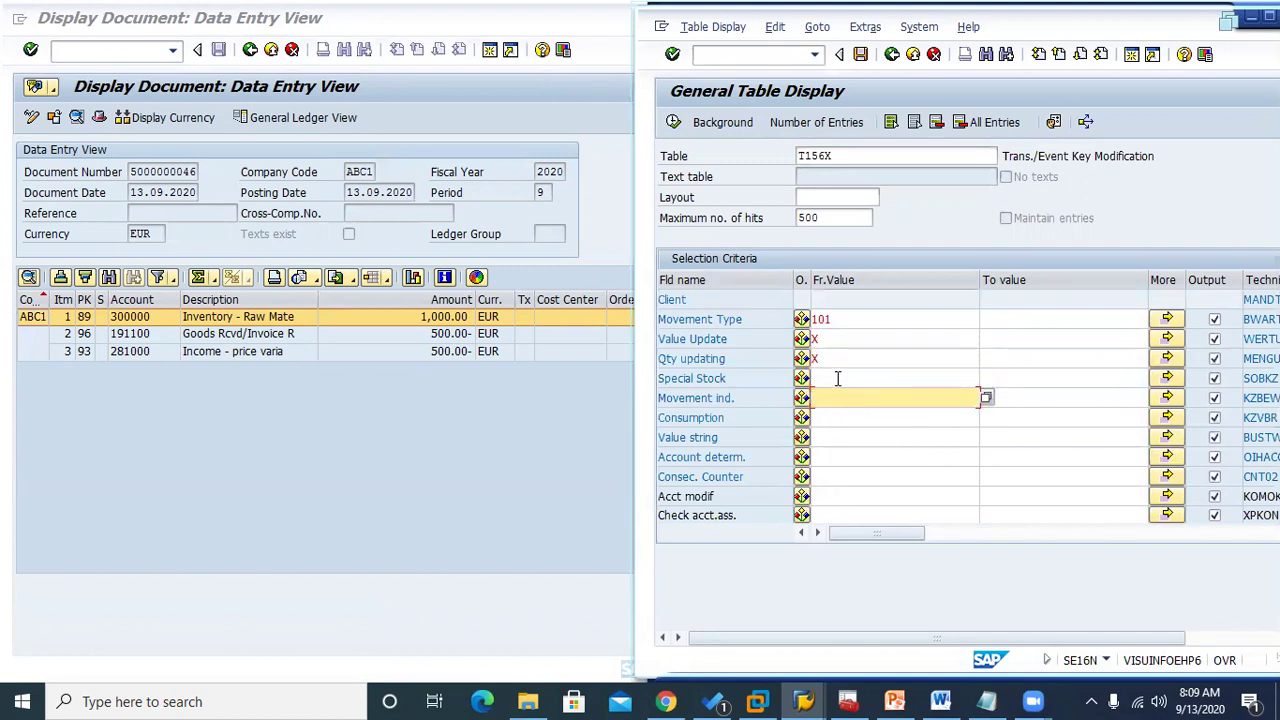
left_click(838, 378)
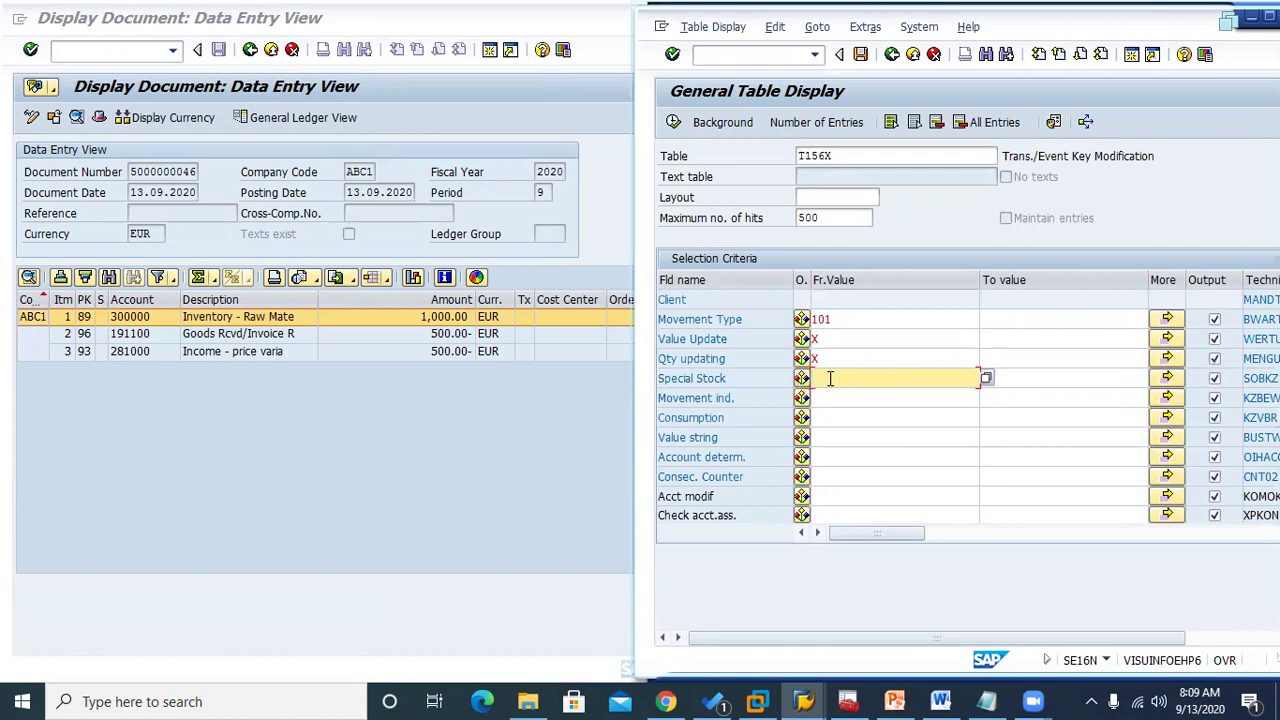
left_click(803, 382)
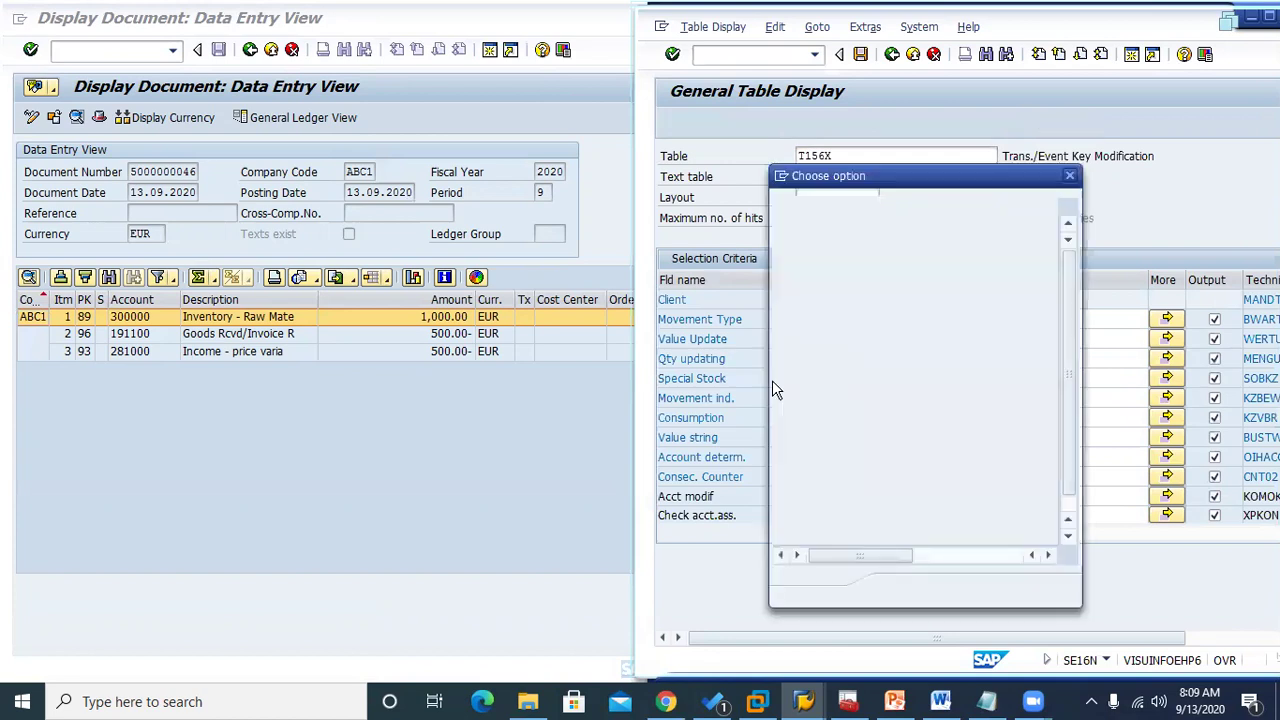
double_click(786, 278)
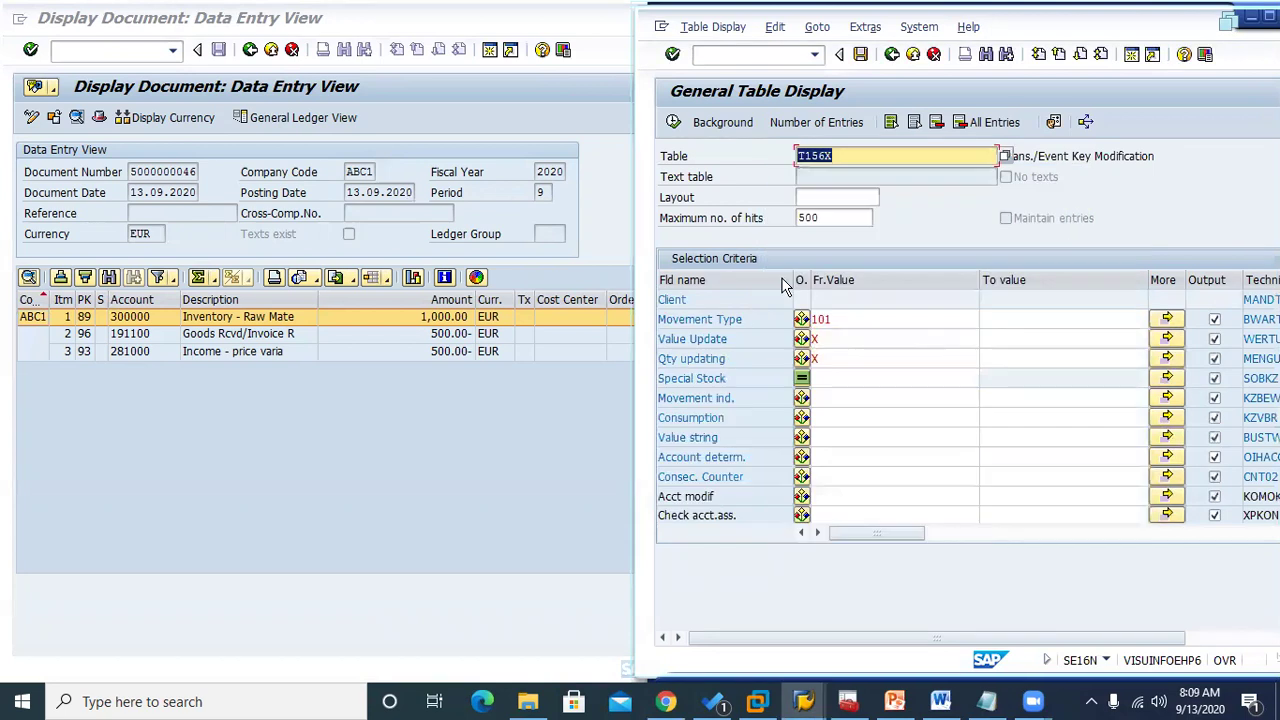
left_click(828, 402)
type("B")
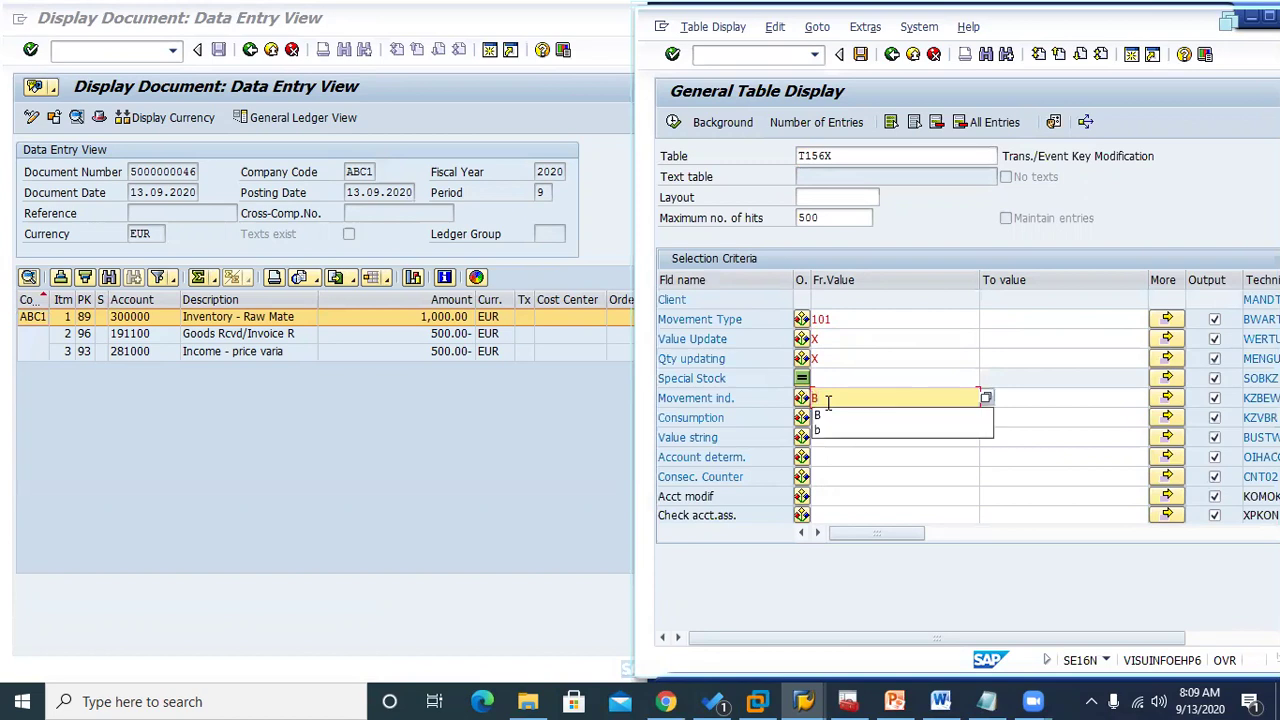
left_click(986, 398)
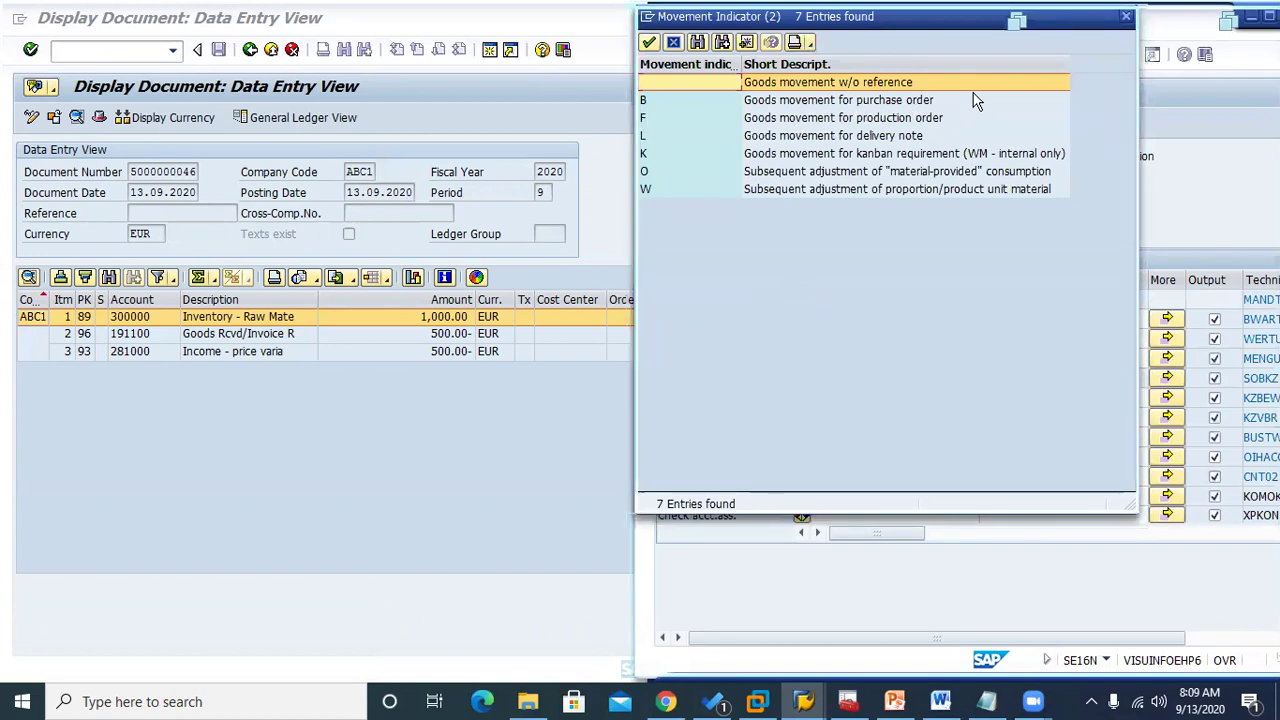
left_click(1126, 16)
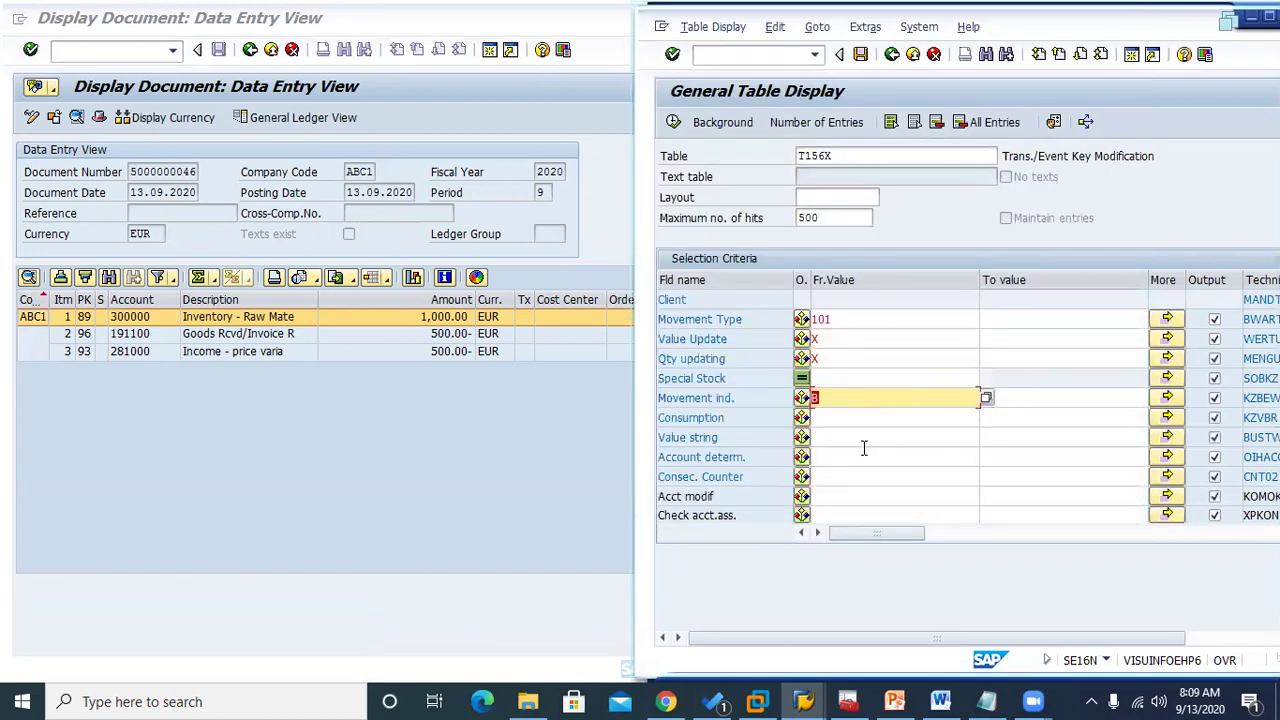
List the T156X entries matching the criteria with consumption and value string unrestricted, and return to the selection screen
left_click(840, 420)
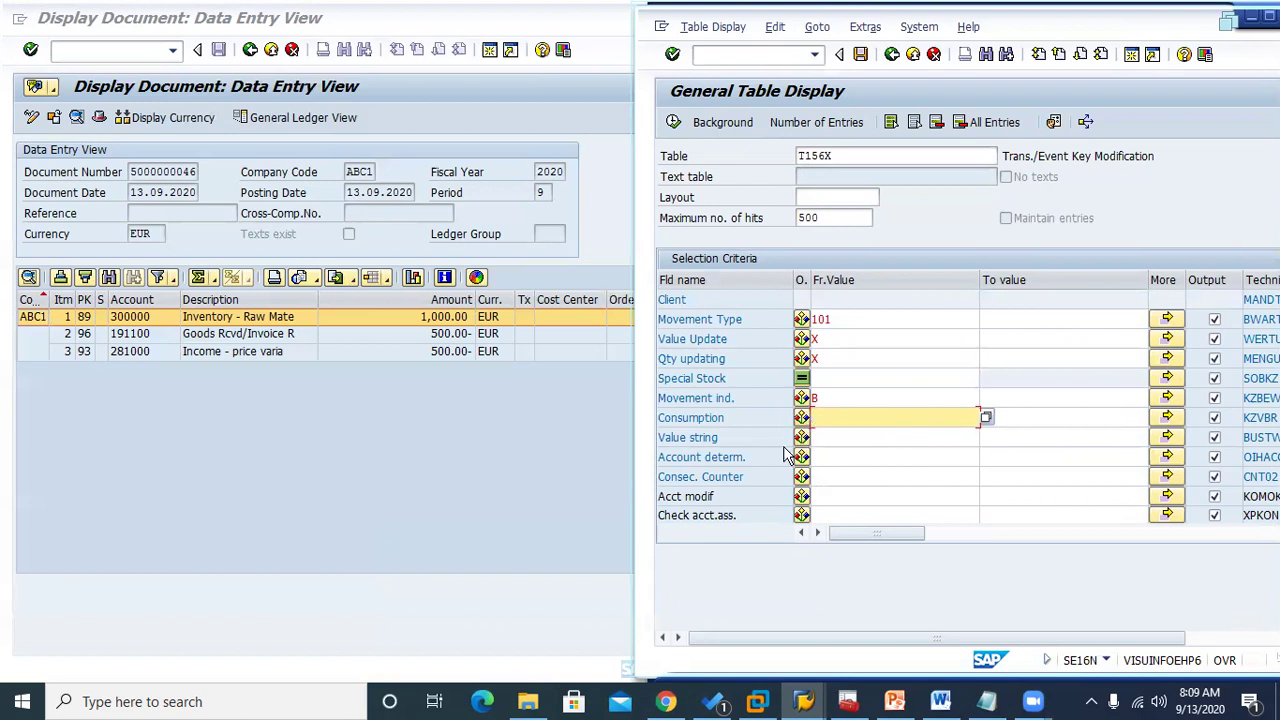
left_click(818, 443)
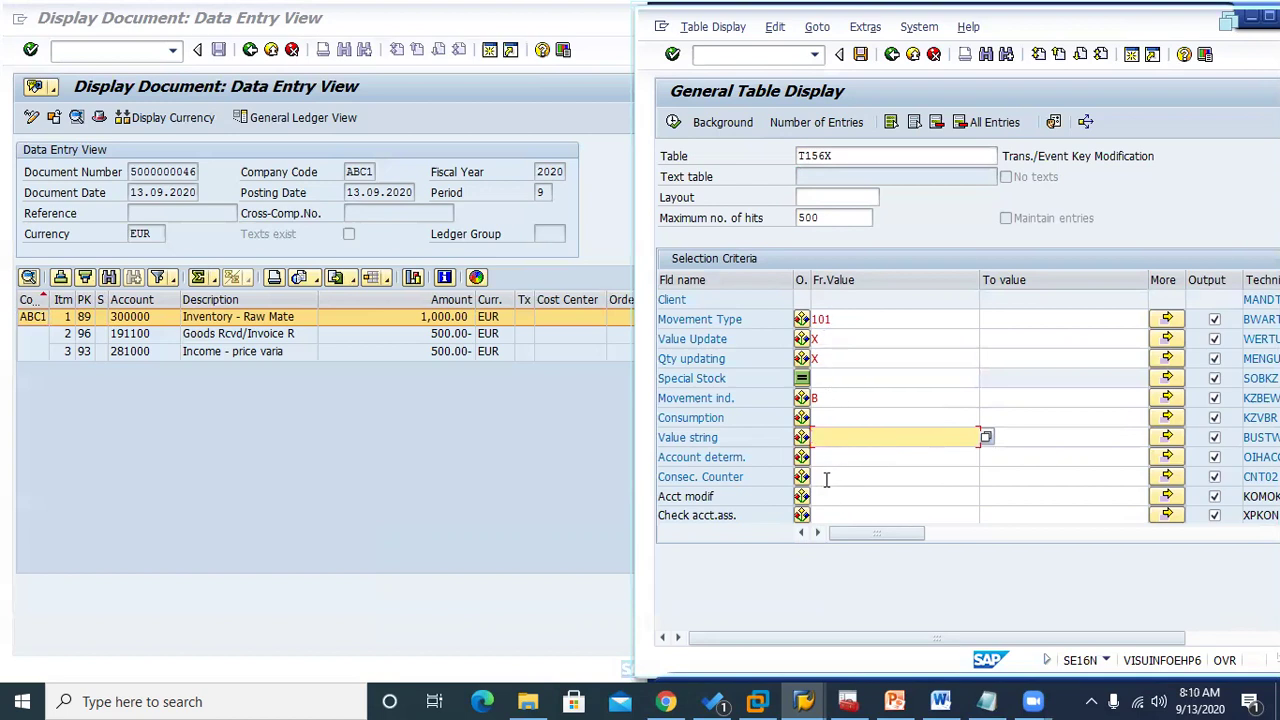
left_click(674, 122)
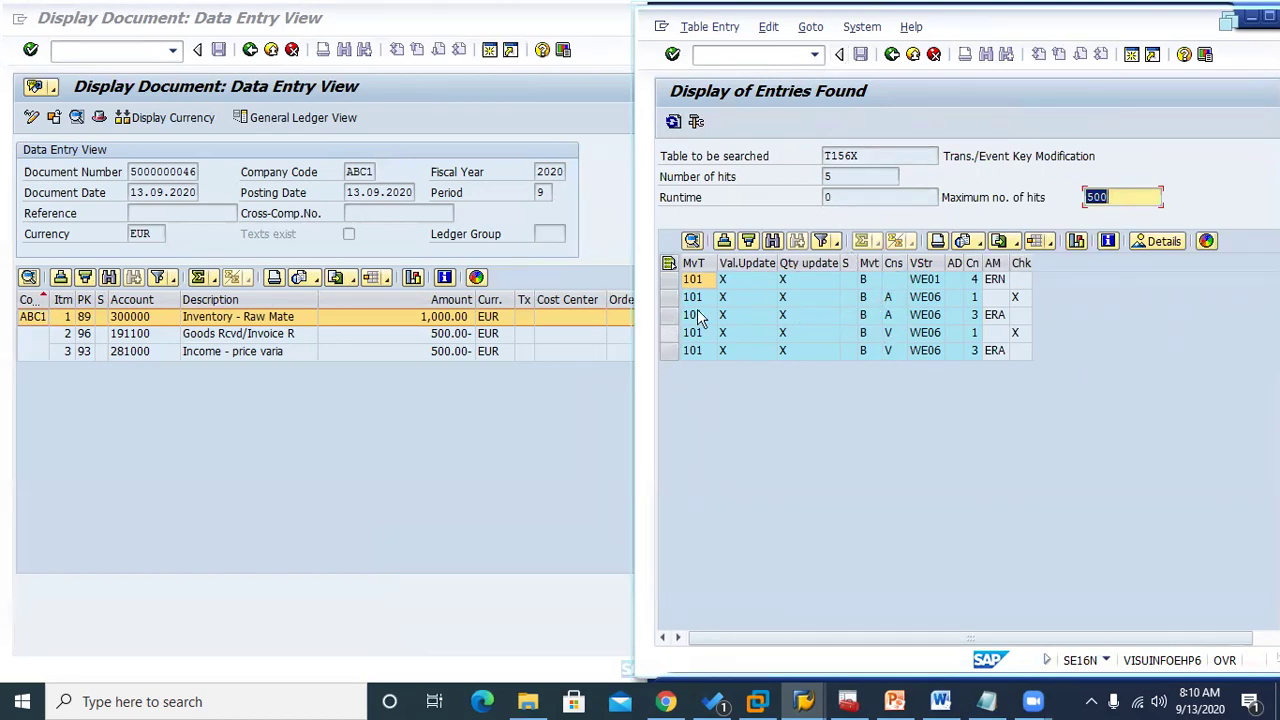
left_click(891, 56)
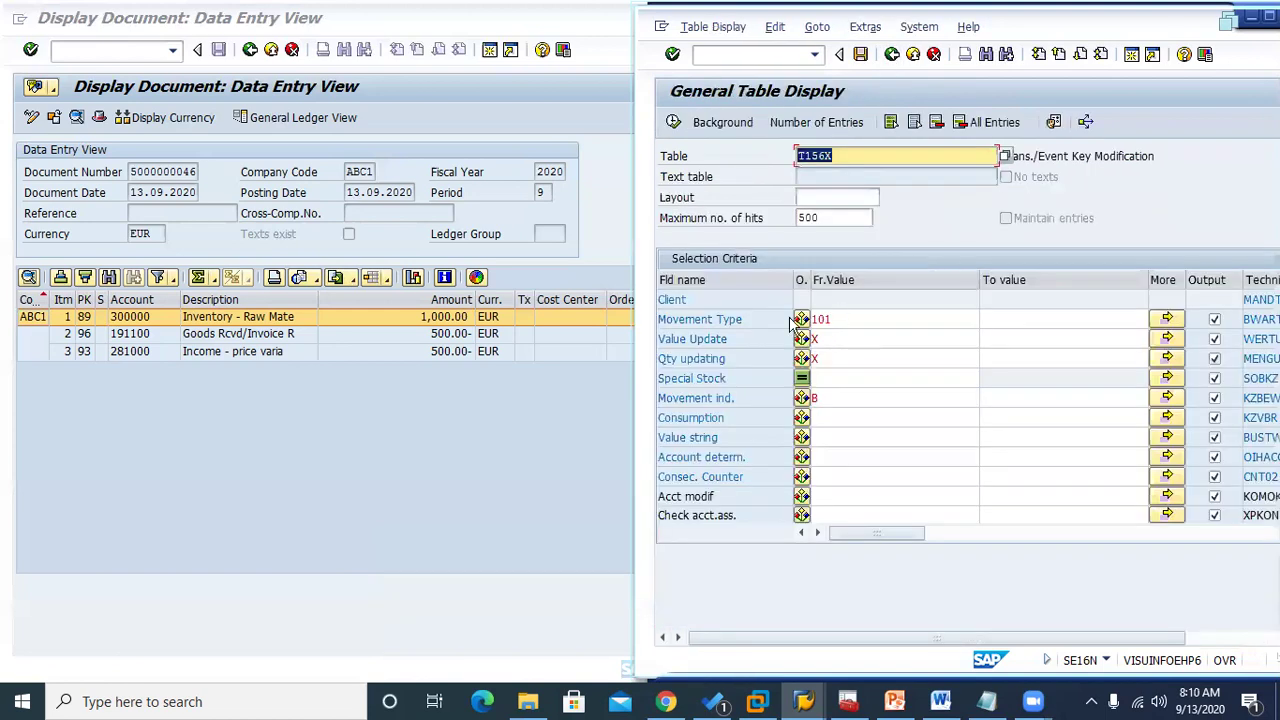
Restrict consumption to equal to blank as well and list the matching T156X entries
left_click(801, 418)
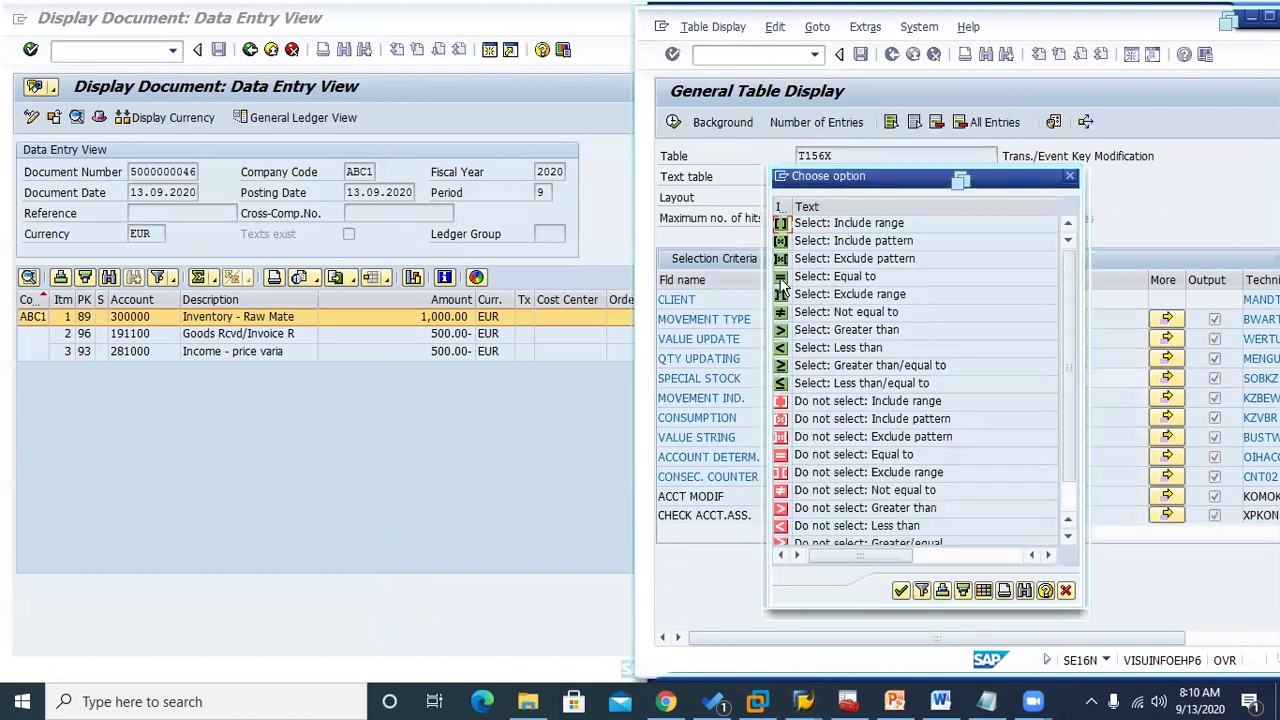
left_click(900, 592)
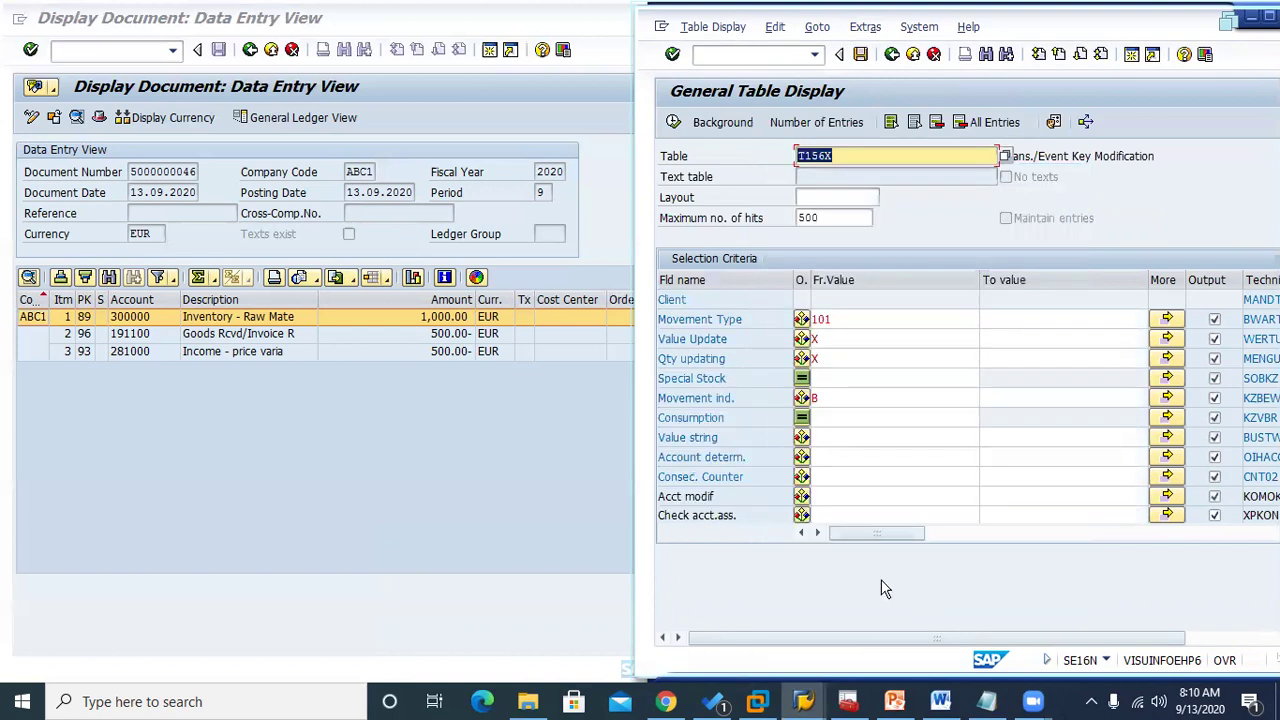
left_click(838, 418)
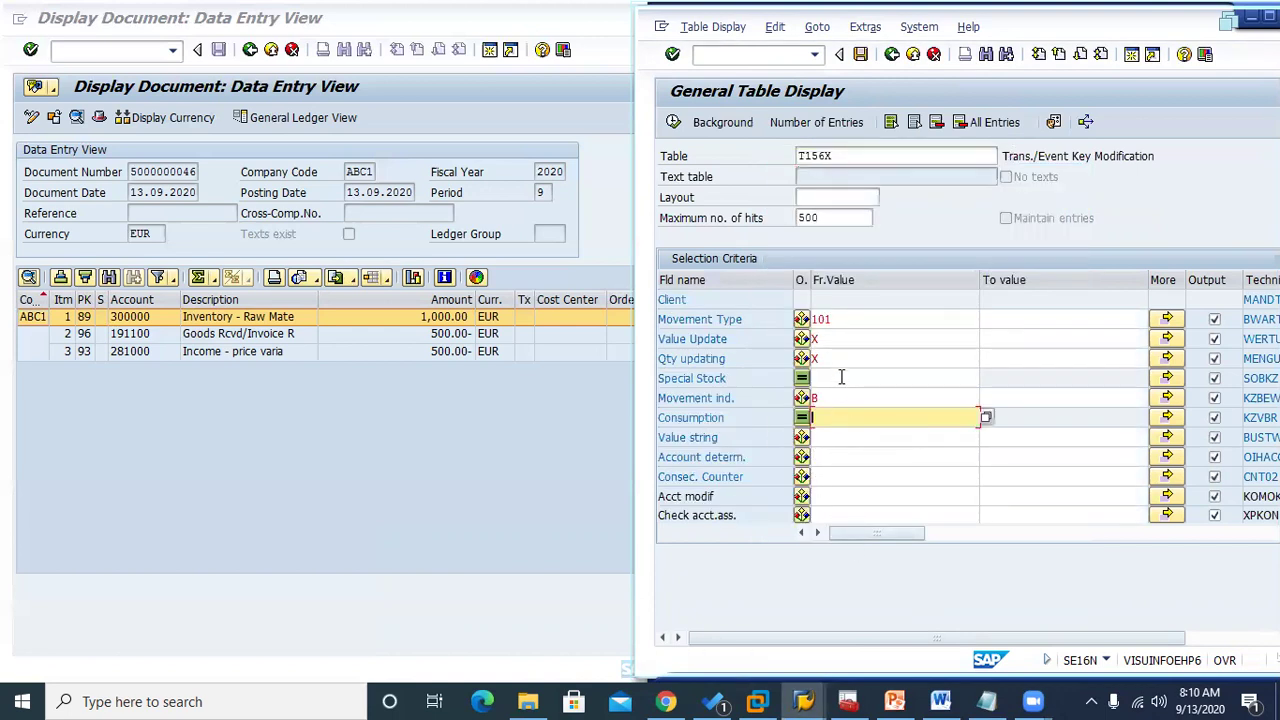
left_click(842, 378)
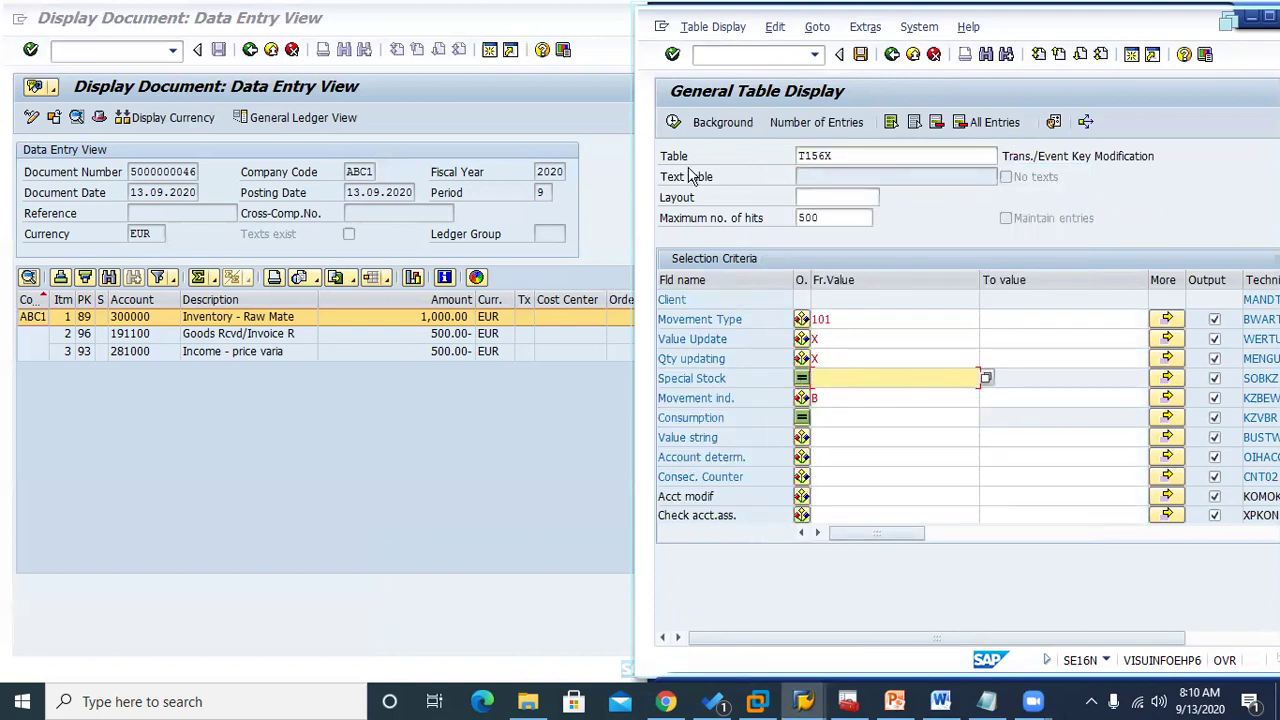
left_click(673, 121)
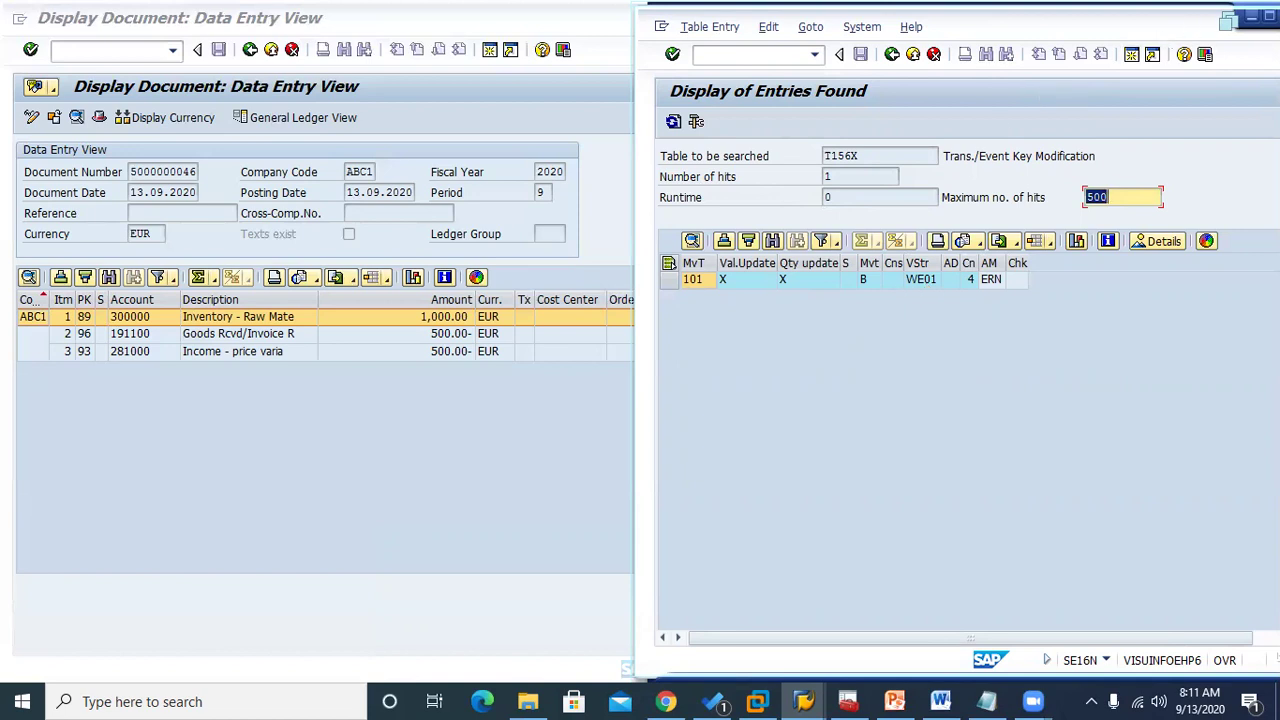
Leave the table display and switch to the Chrome blog article to examine the flowchart's account assignment and account modifier decisions
left_click(1272, 16)
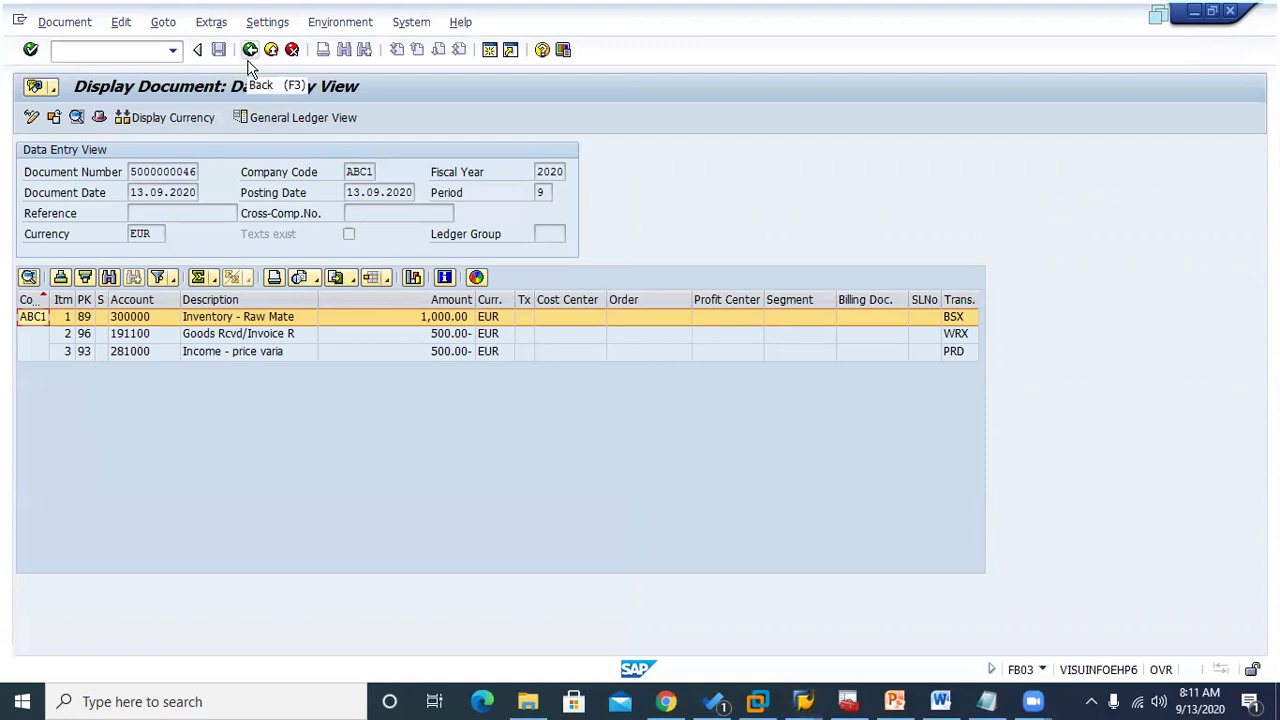
left_click(667, 697)
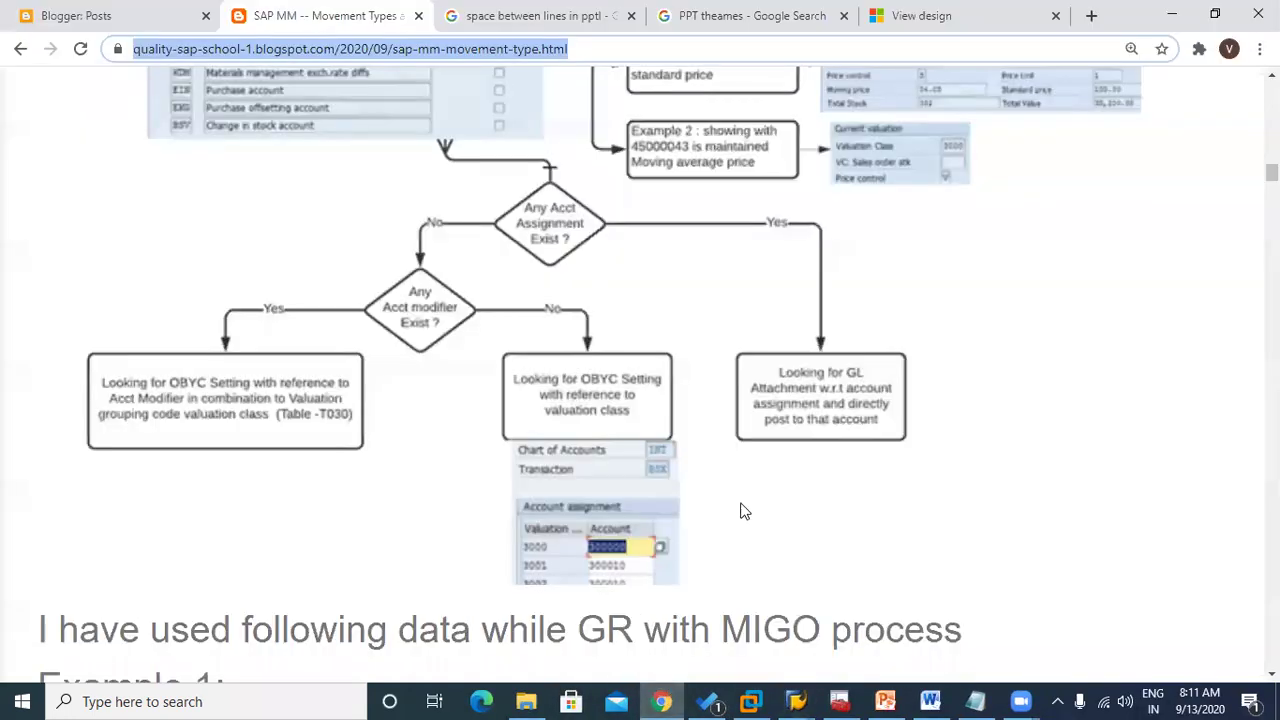
scroll(742, 512, "up", 5)
scroll(742, 512, "down", 2)
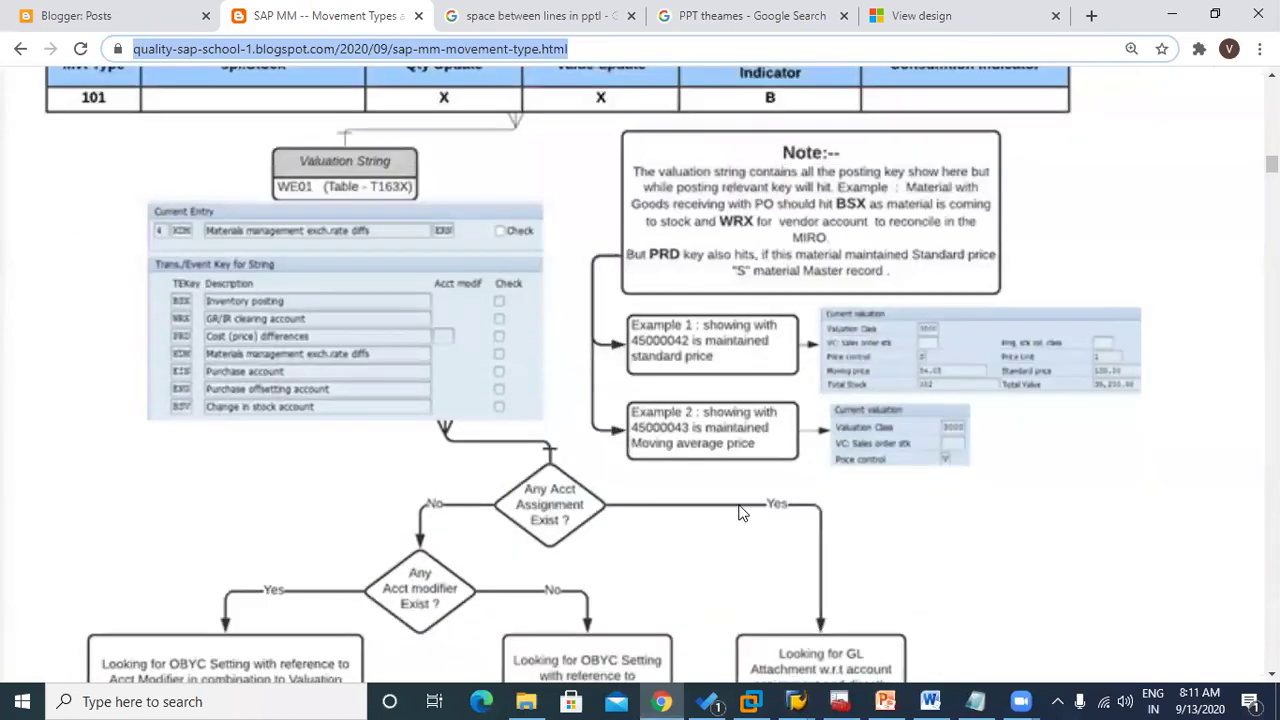
scroll(395, 447, "down", 1)
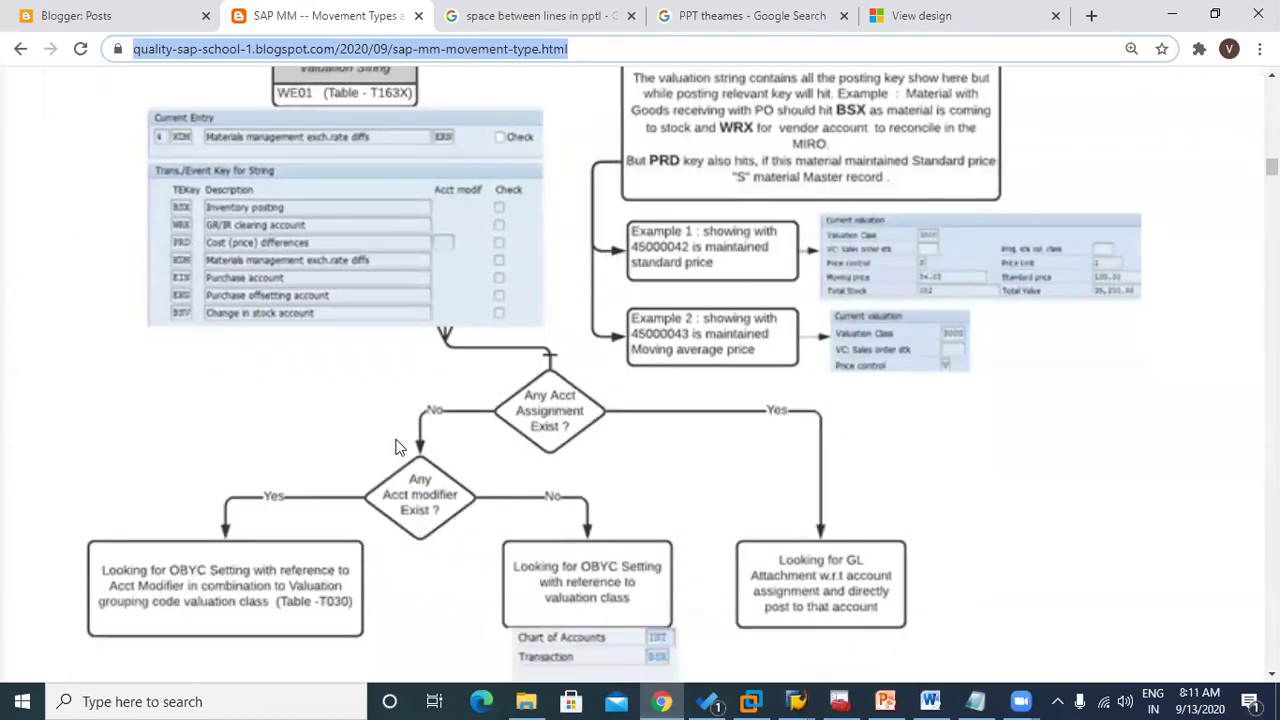
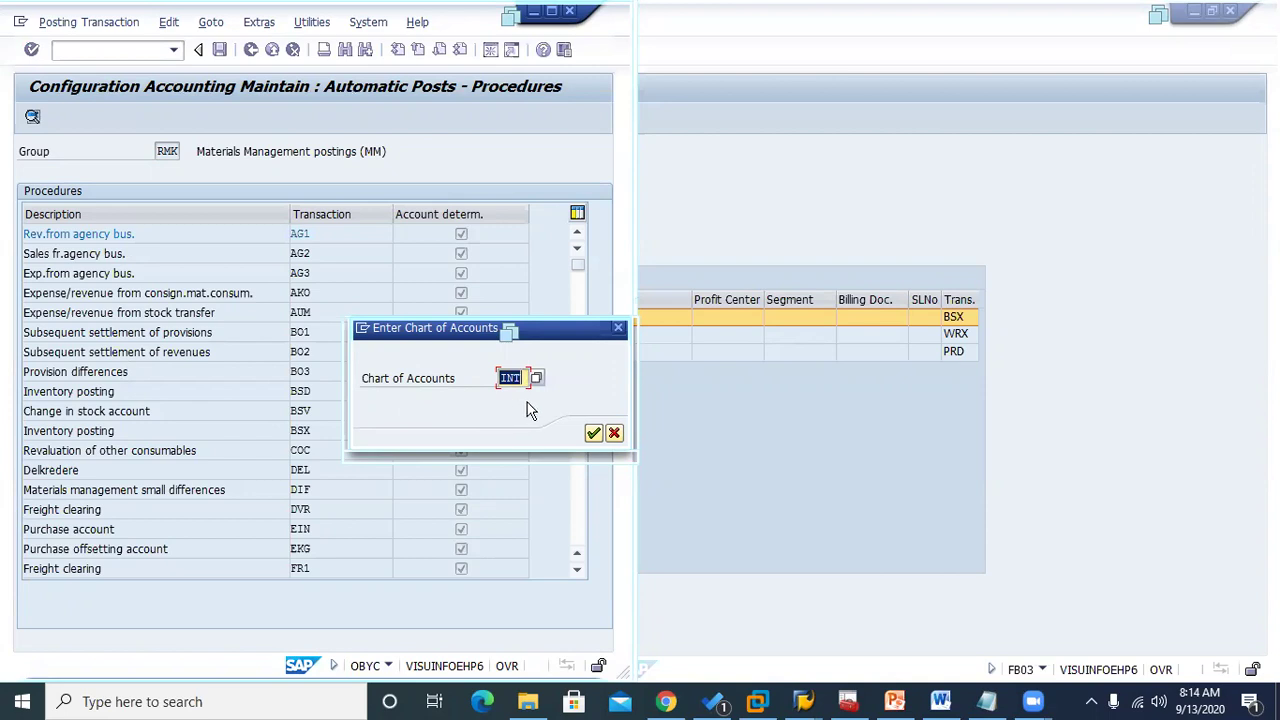
Open the BSX account assignments for chart of accounts INT and compare valuation class 3000 with Example 1 in Notepad
left_click(594, 432)
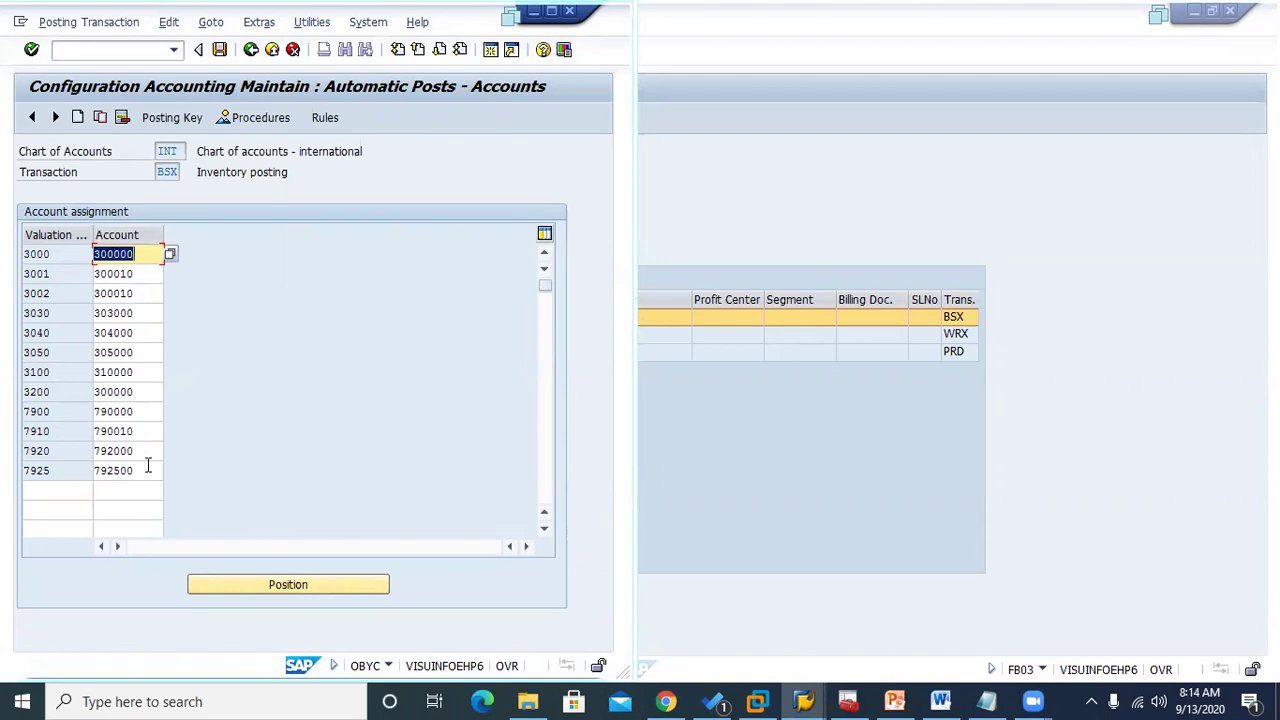
left_click(60, 256)
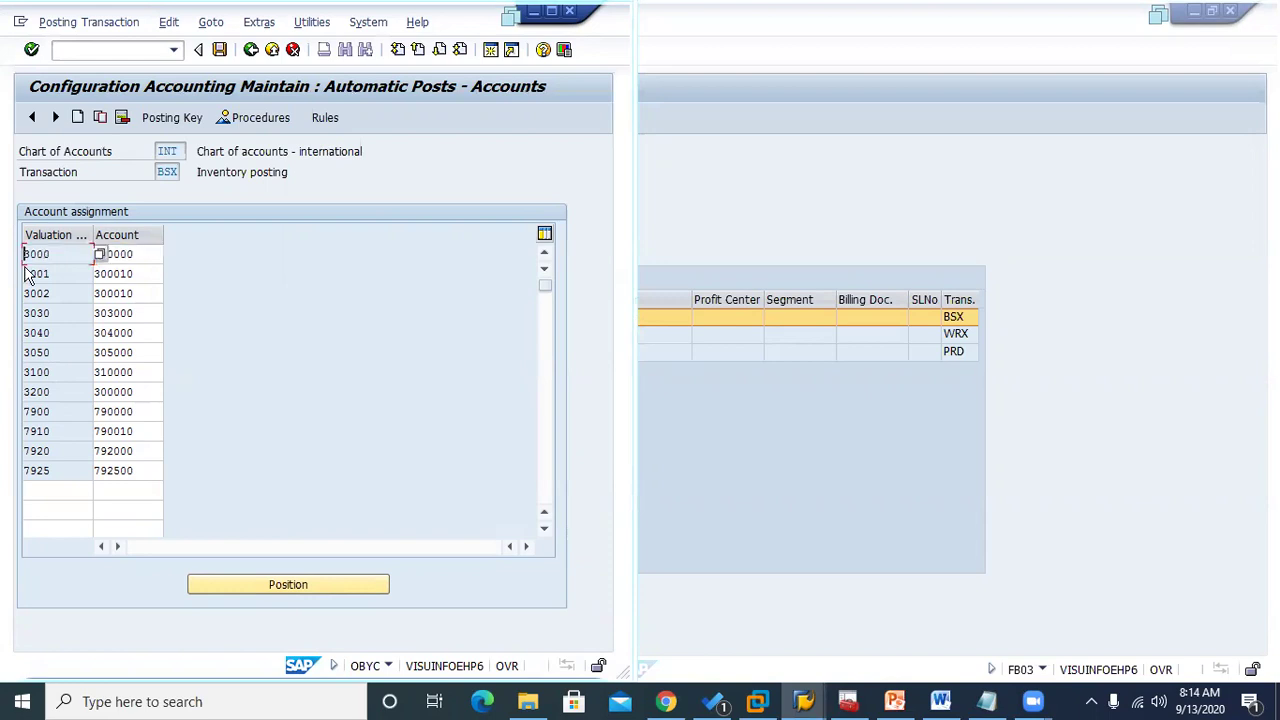
left_click(988, 700)
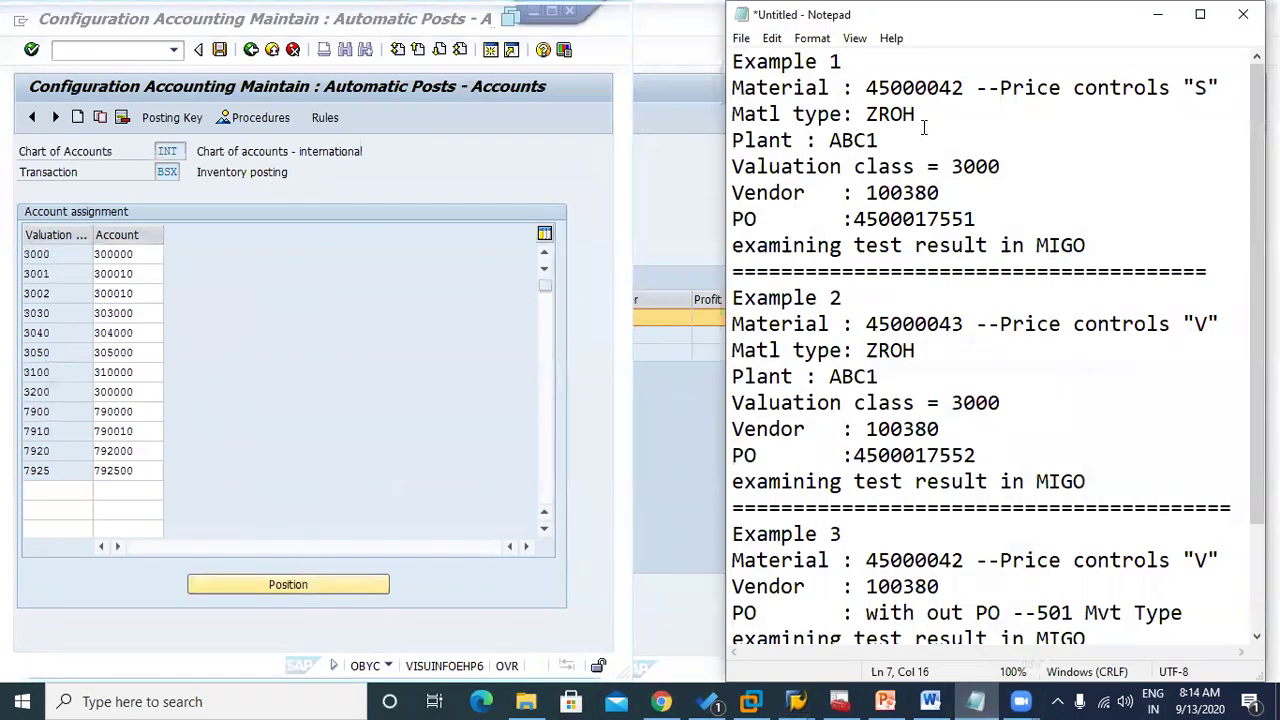
left_click_drag(951, 168, 988, 178)
left_click(135, 254)
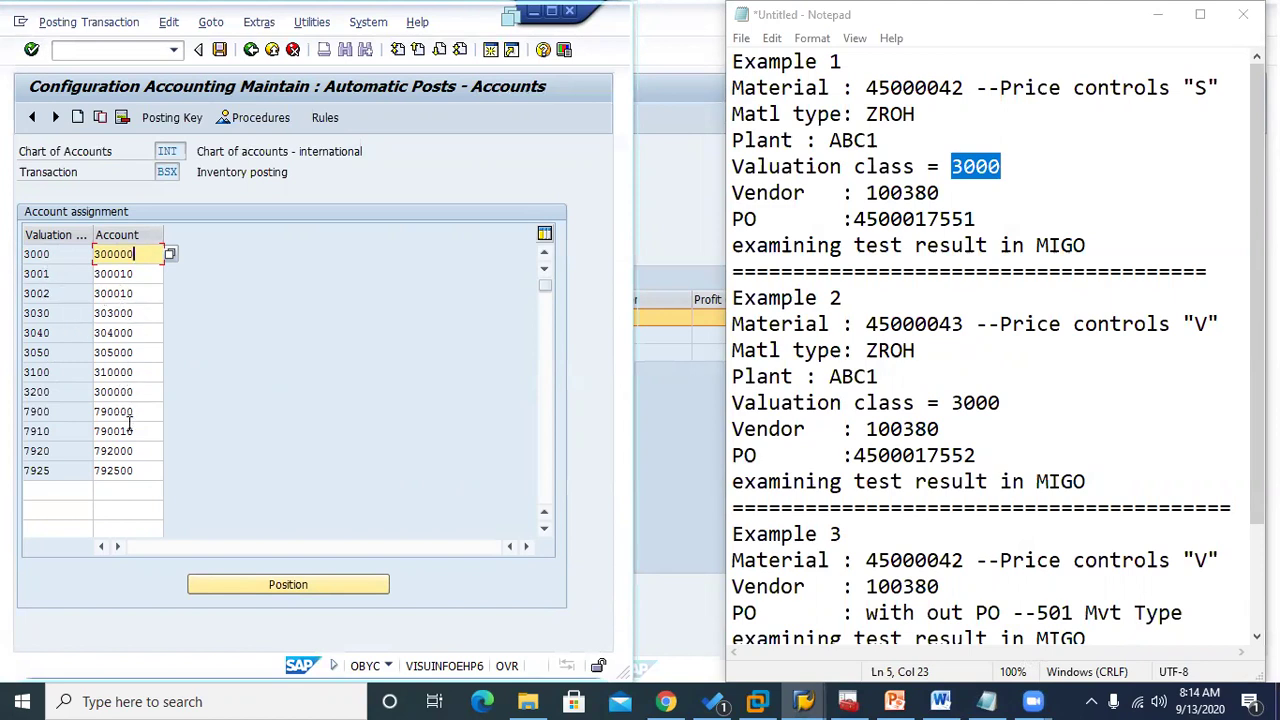
Switch to the accounting document display and check the G/L account of its BSX line item
left_click(667, 198)
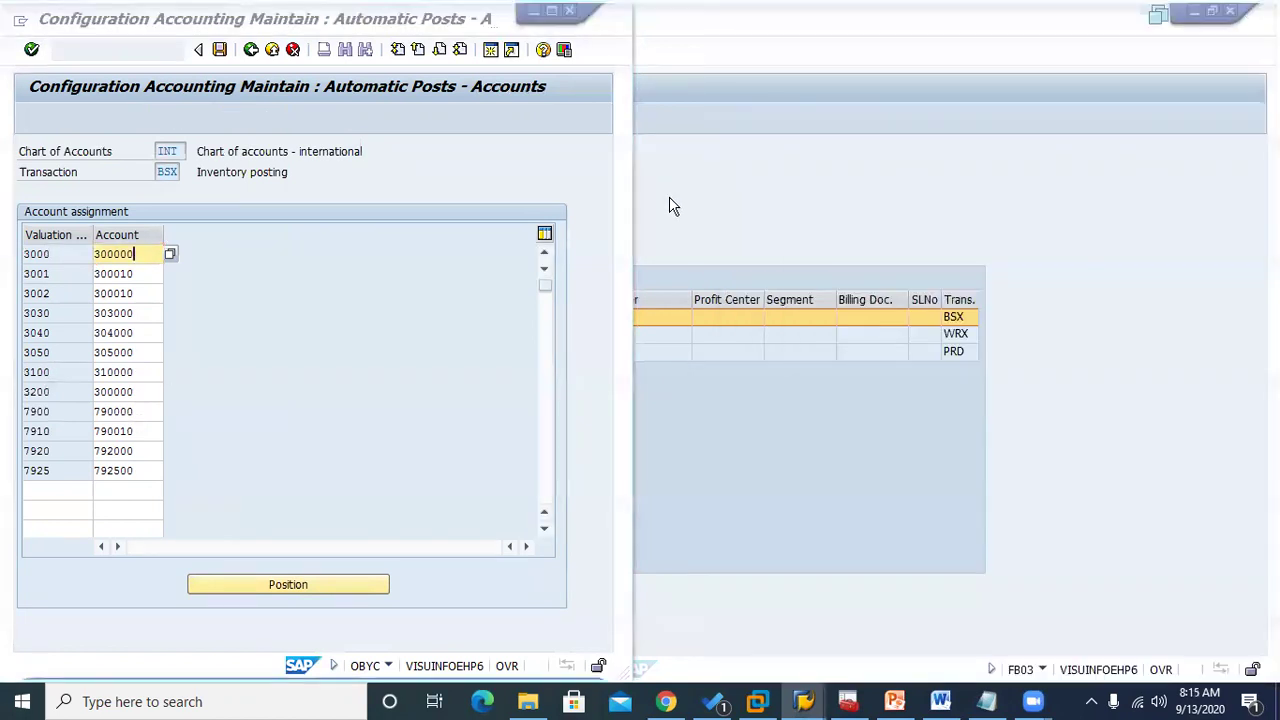
left_click(127, 318)
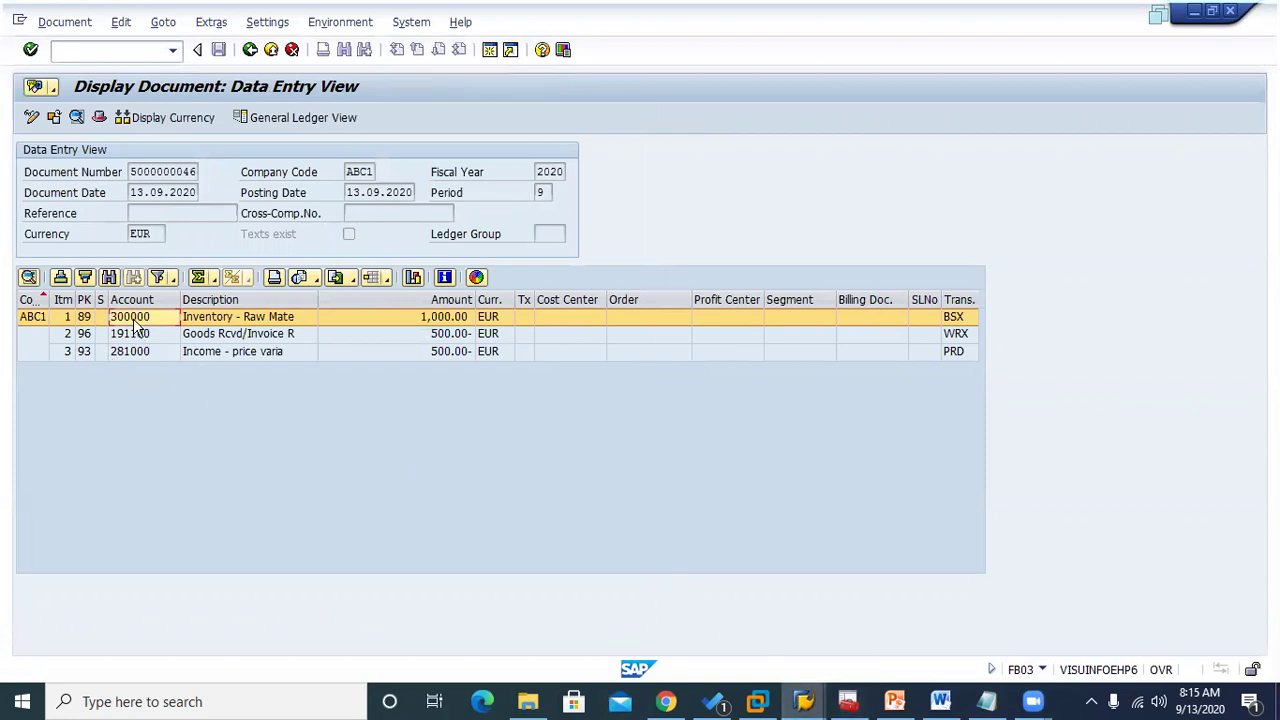
mouse_move(800, 700)
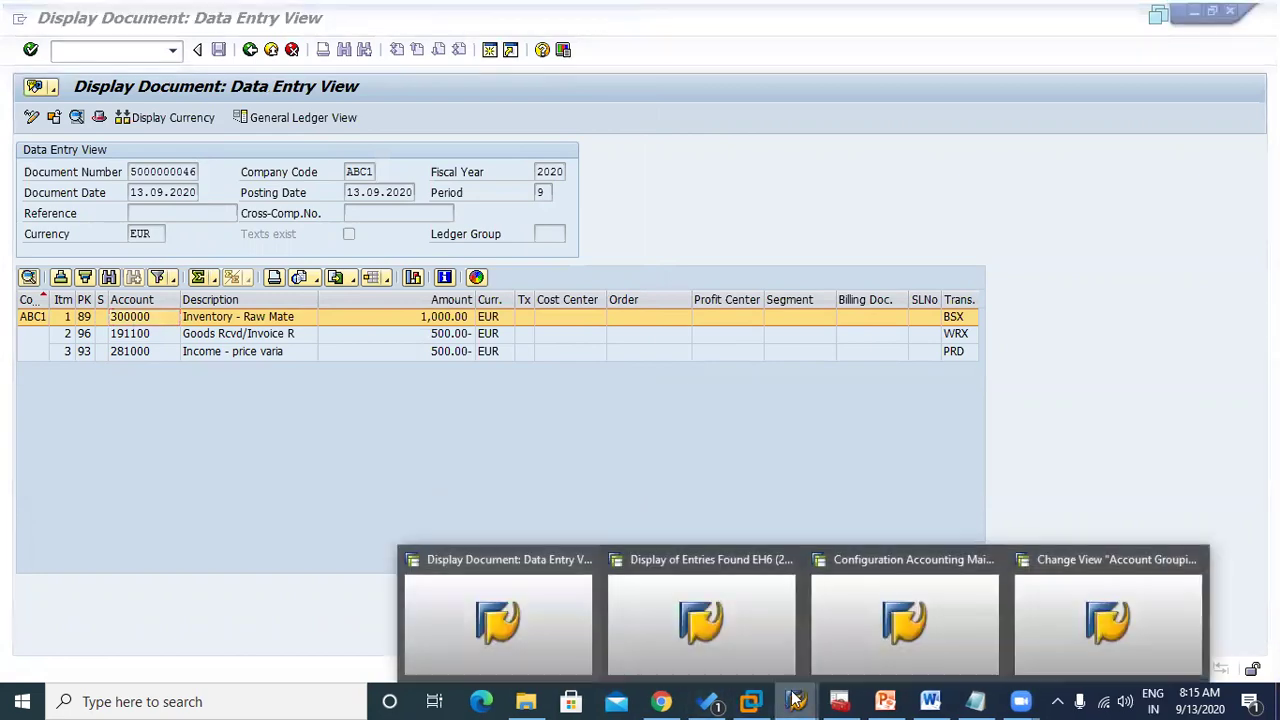
left_click(482, 625)
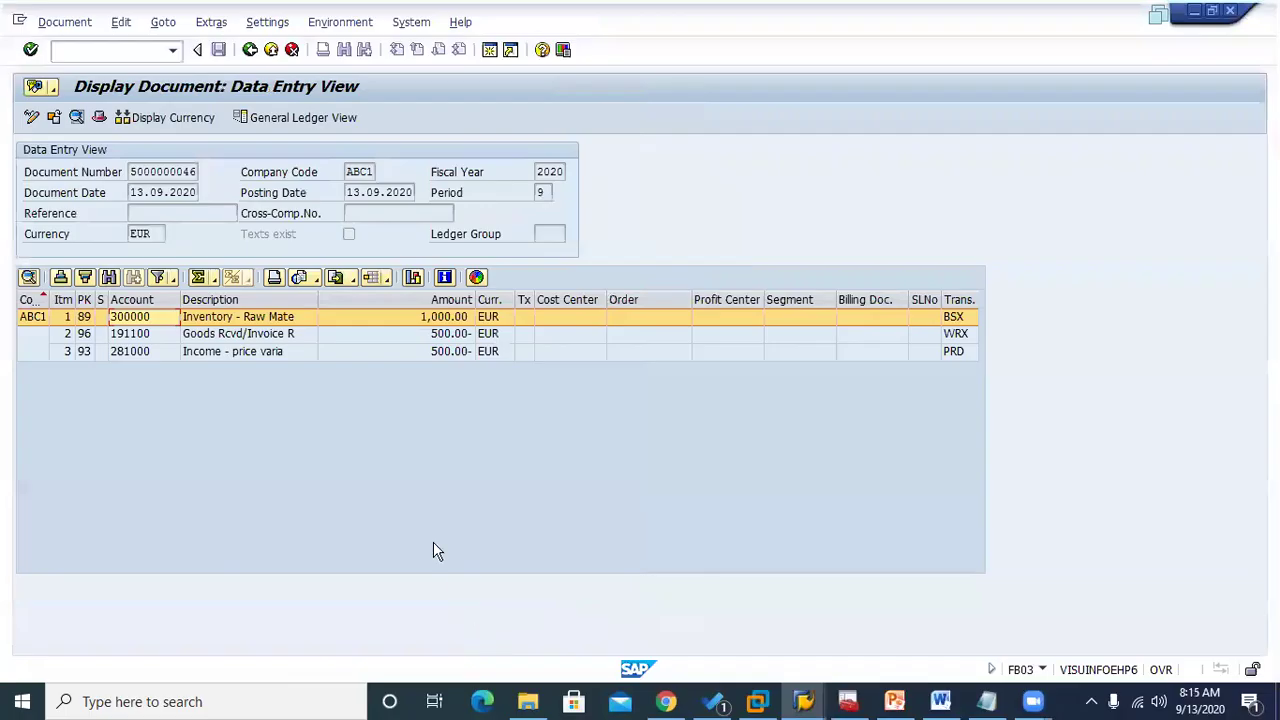
left_click(760, 700)
left_click(772, 700)
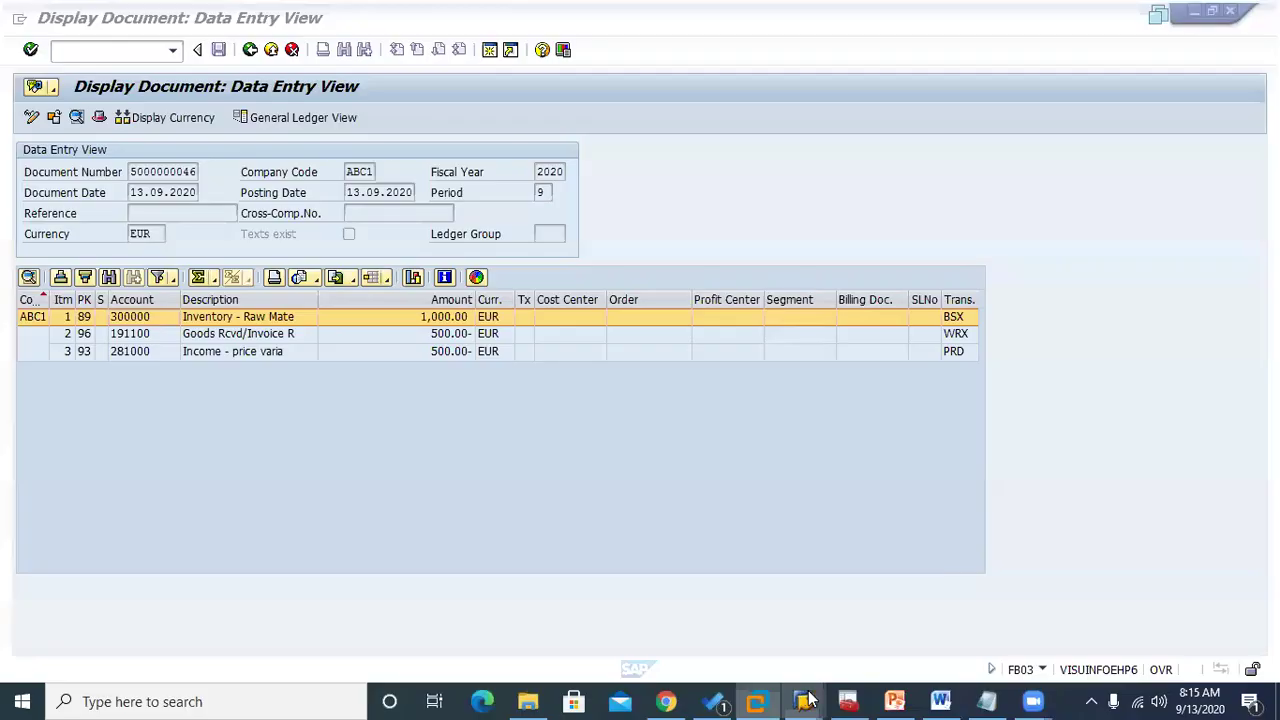
Review the account grouping details for movement type 101 and return to the BSX account assignments in OBYC
mouse_move(800, 700)
left_click(1065, 638)
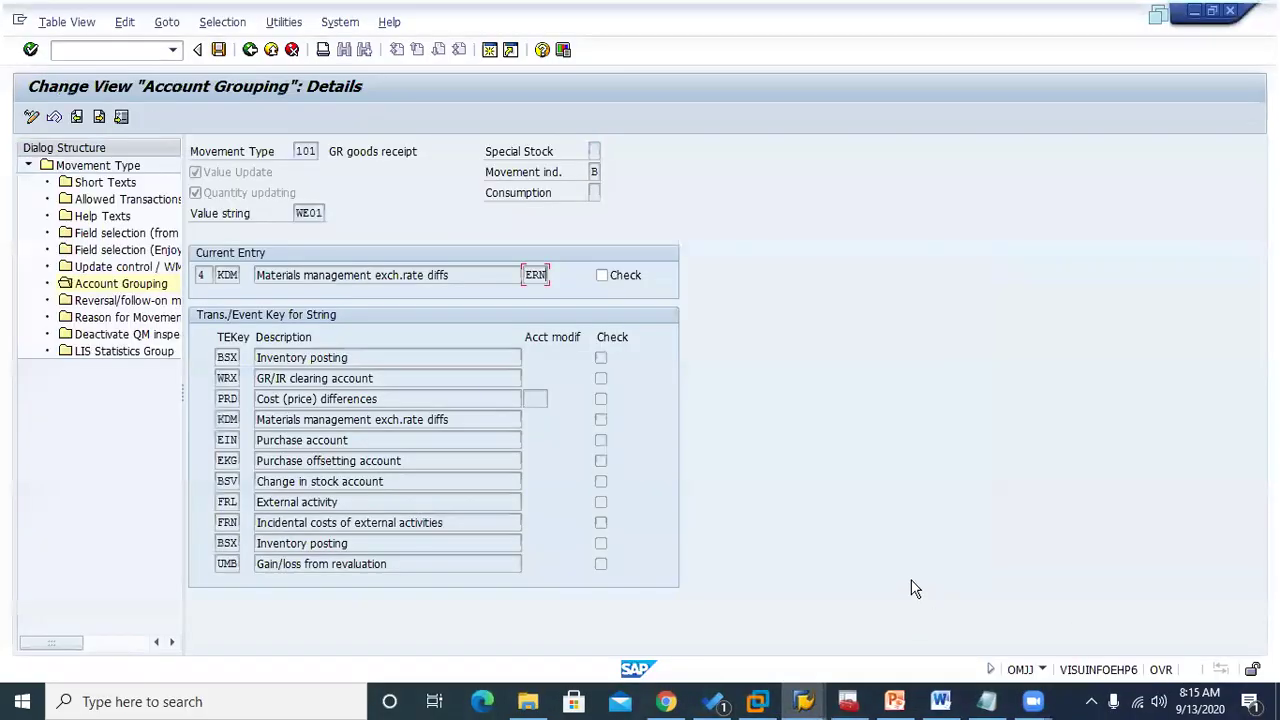
mouse_move(804, 700)
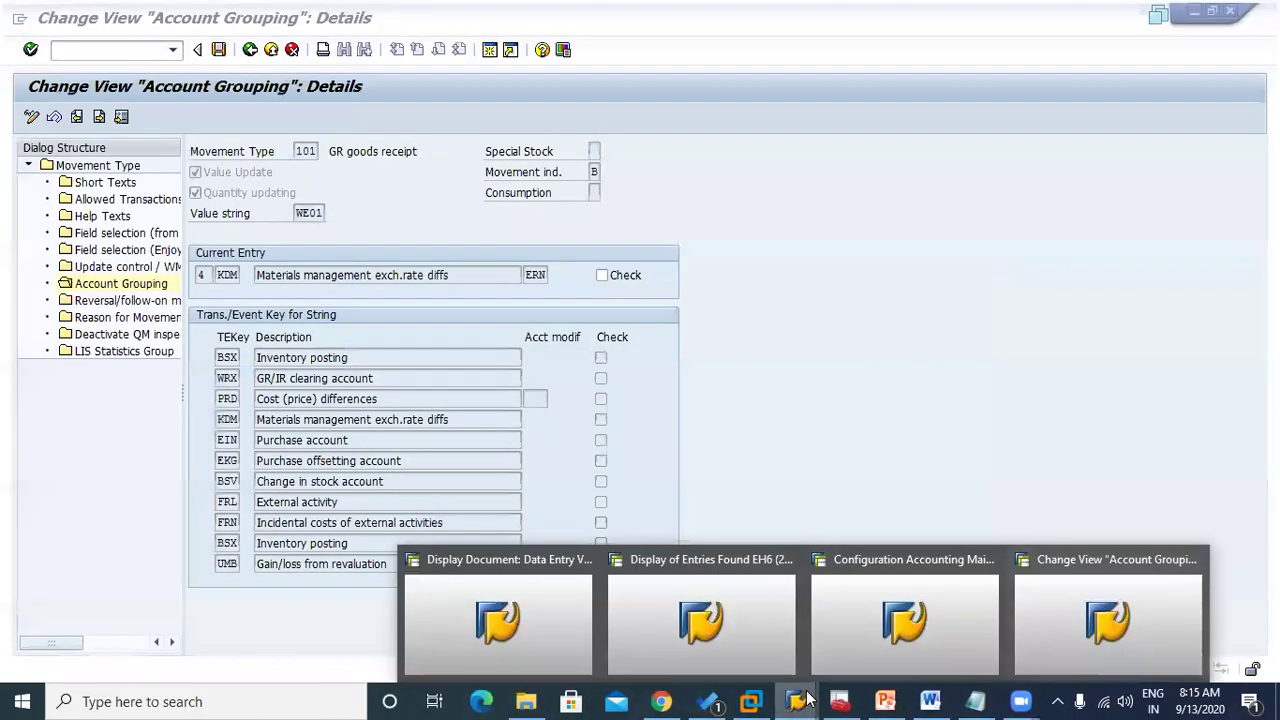
left_click(873, 604)
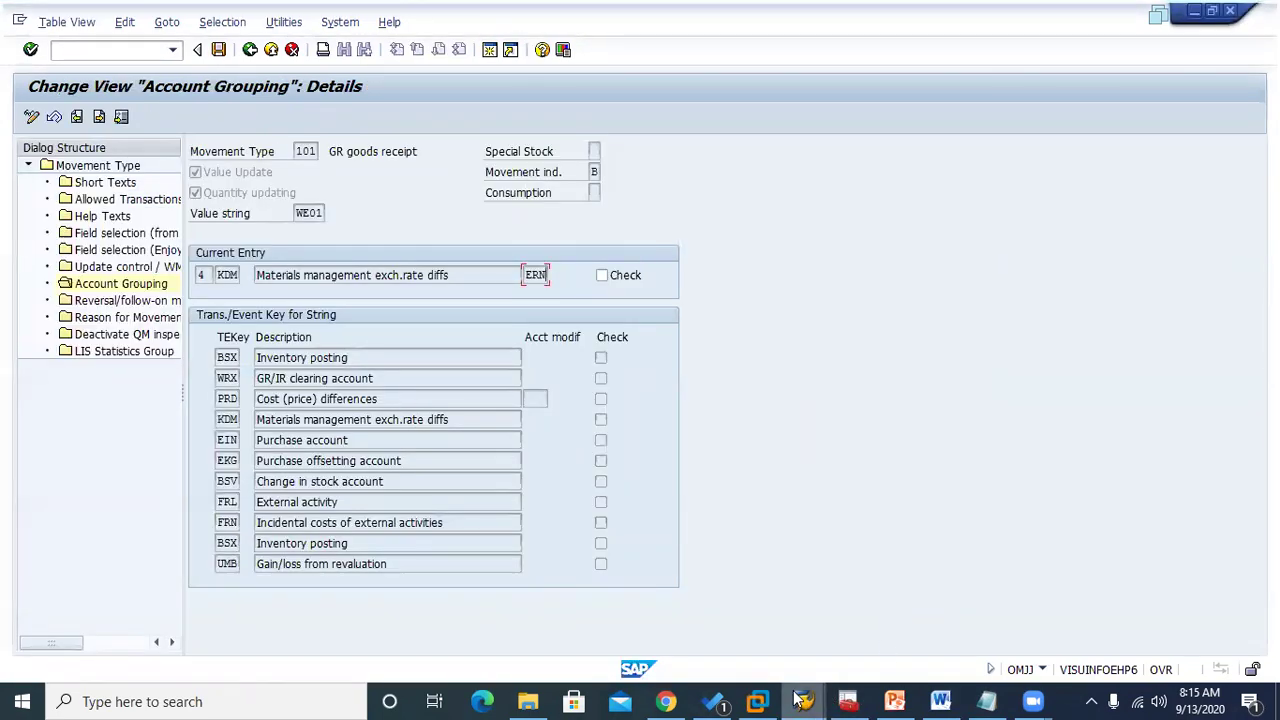
mouse_move(800, 700)
left_click(866, 560)
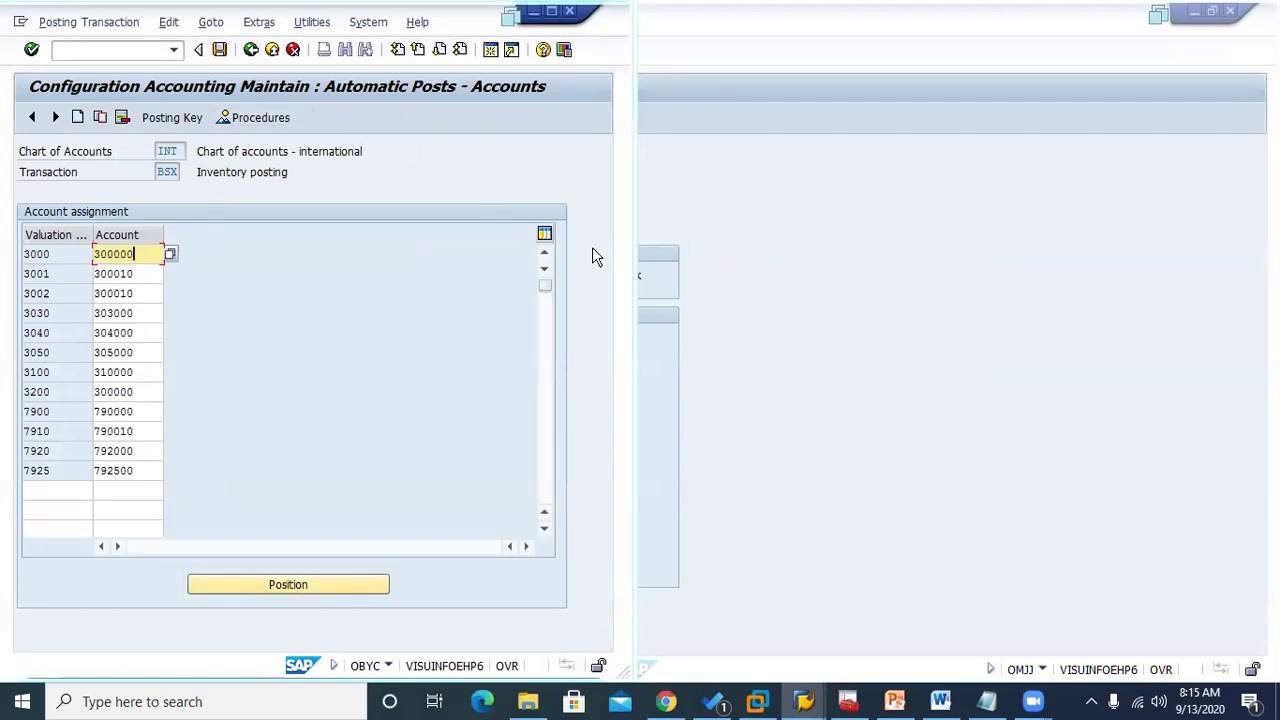
Look over the posted accounting document's line items again and return to the account grouping details
left_click(790, 305)
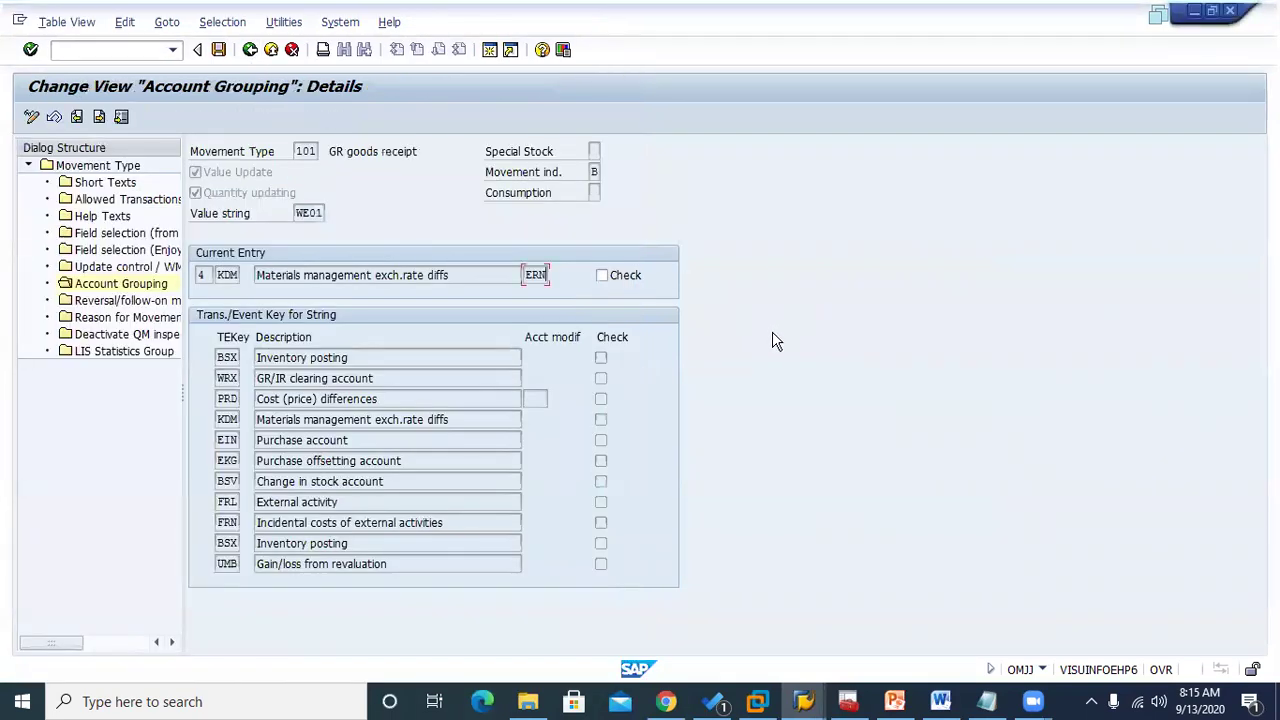
left_click(797, 701)
left_click(532, 620)
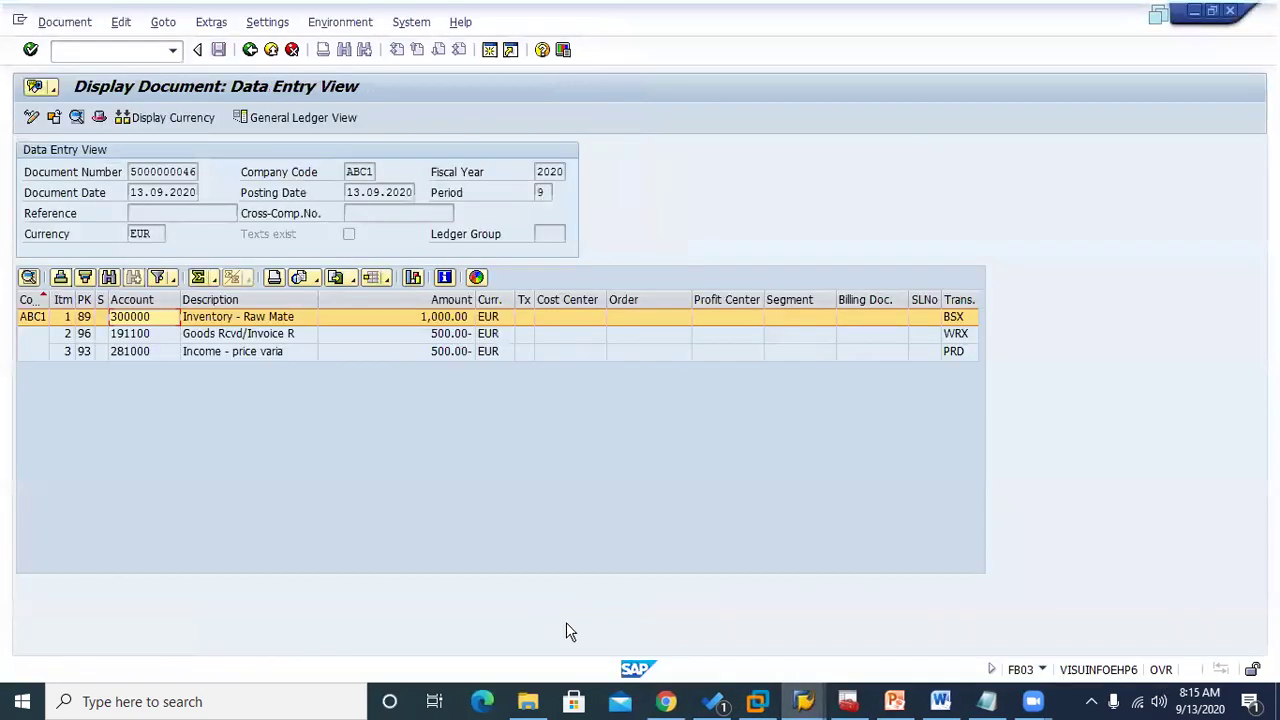
left_click(760, 700)
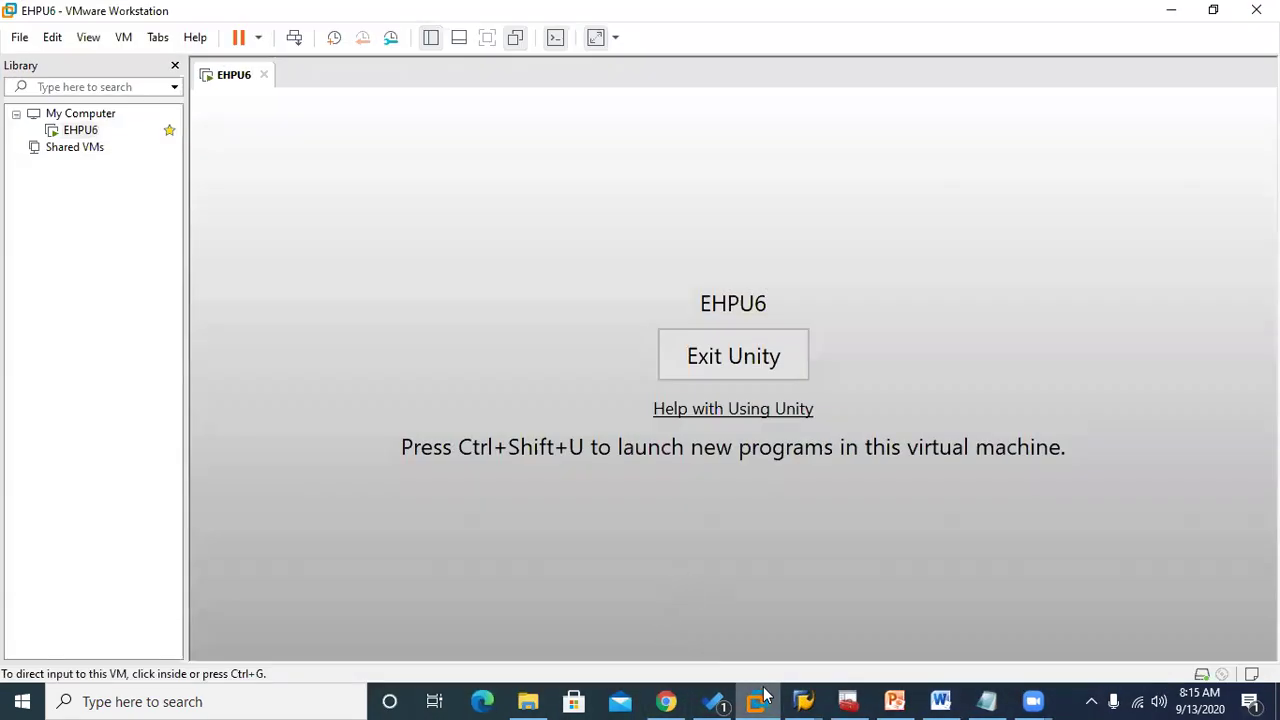
left_click(760, 700)
left_click(797, 701)
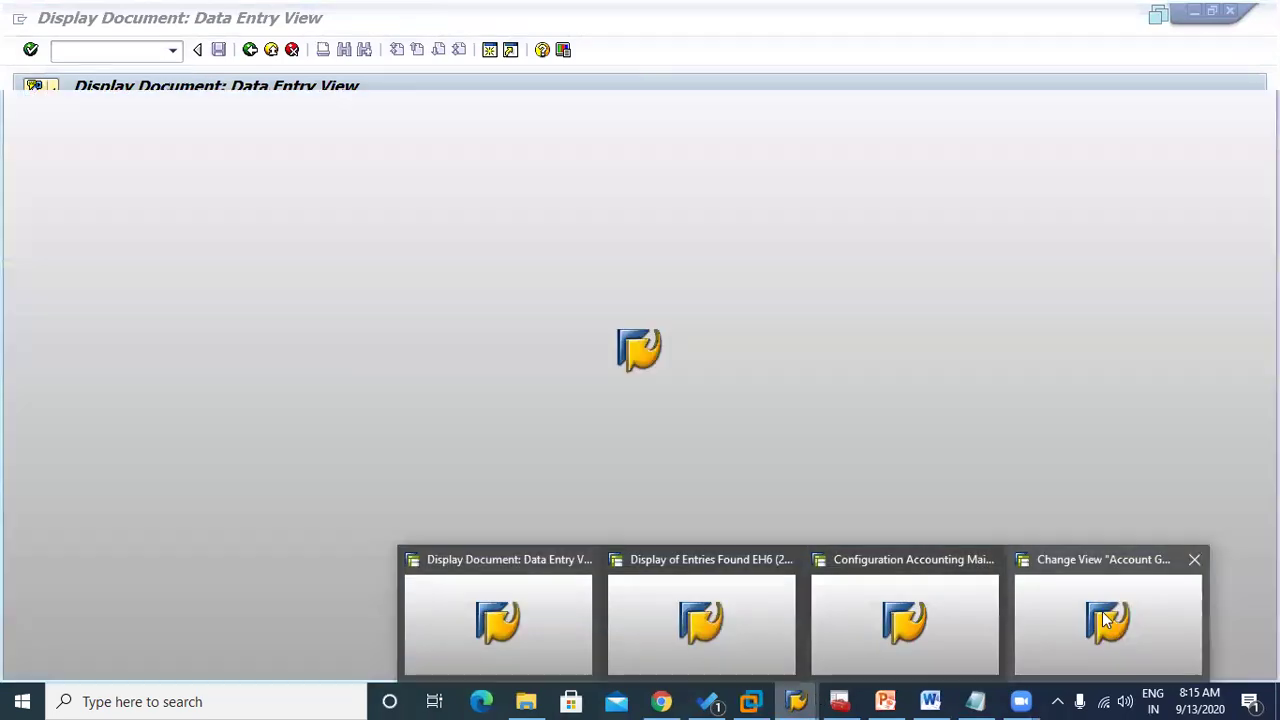
left_click(1105, 620)
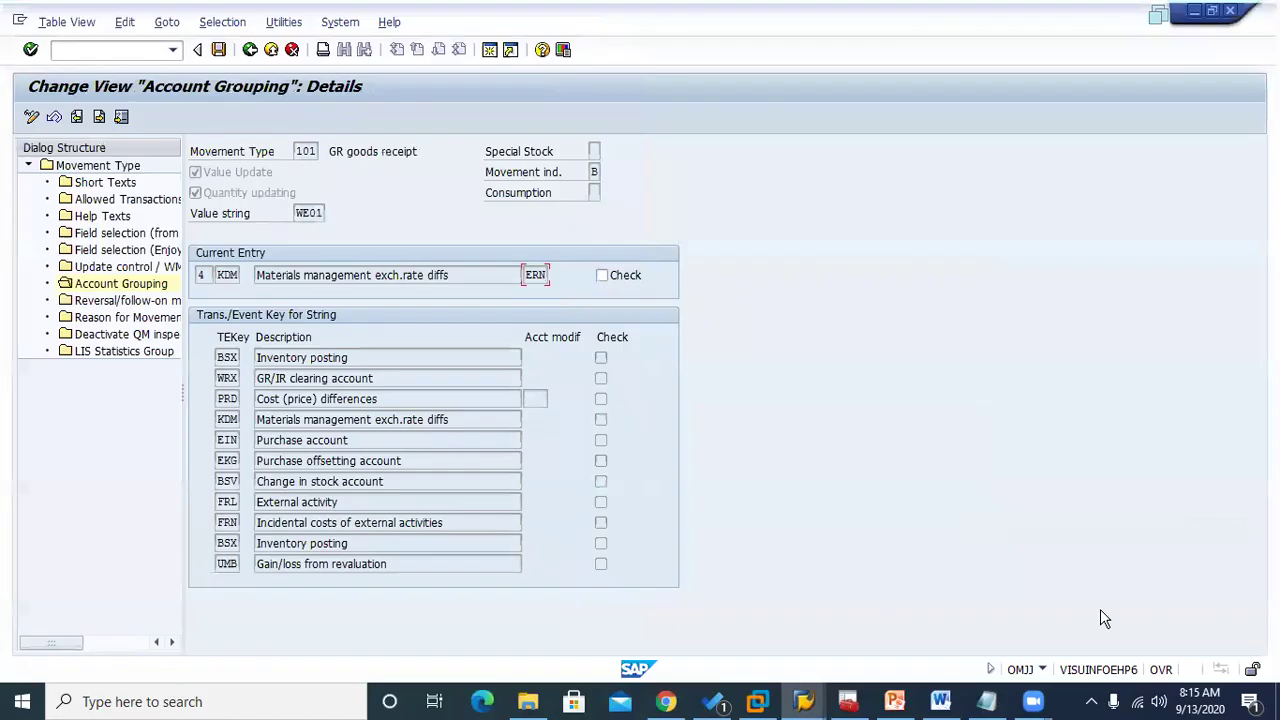
Return to the T156X results, leave the table display and restart SE16N from the favorites
left_click(797, 701)
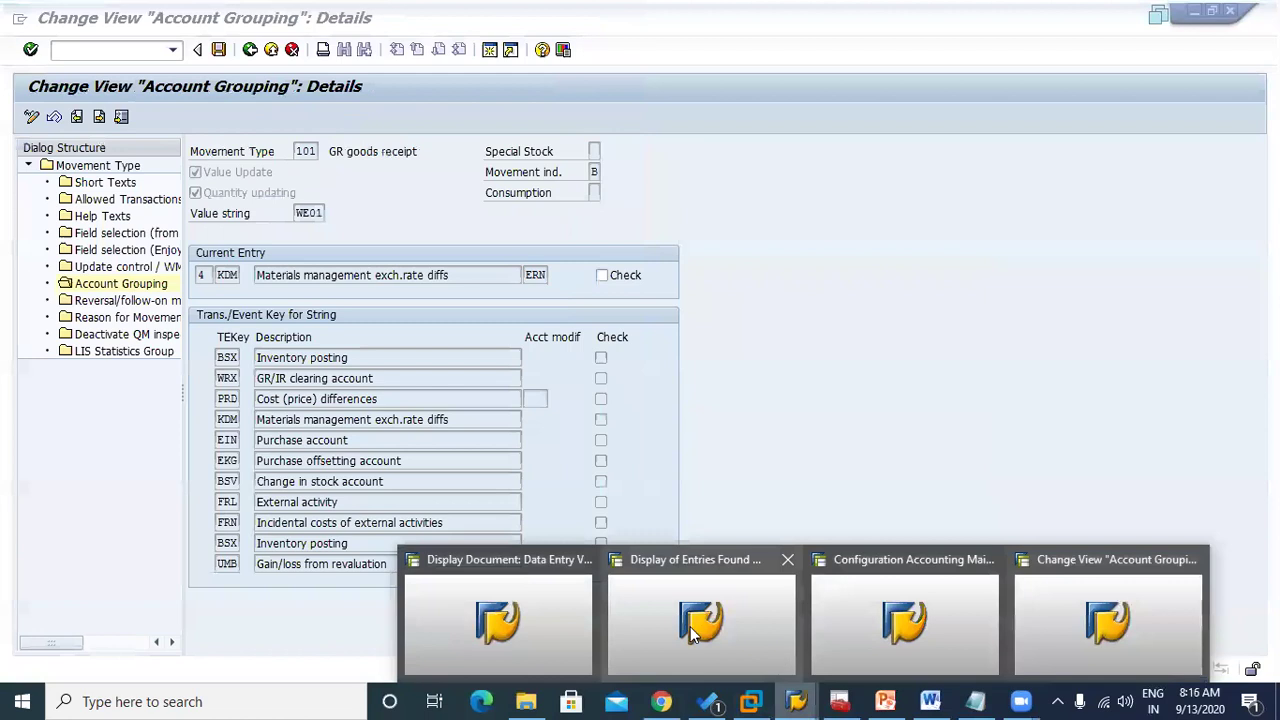
left_click(690, 626)
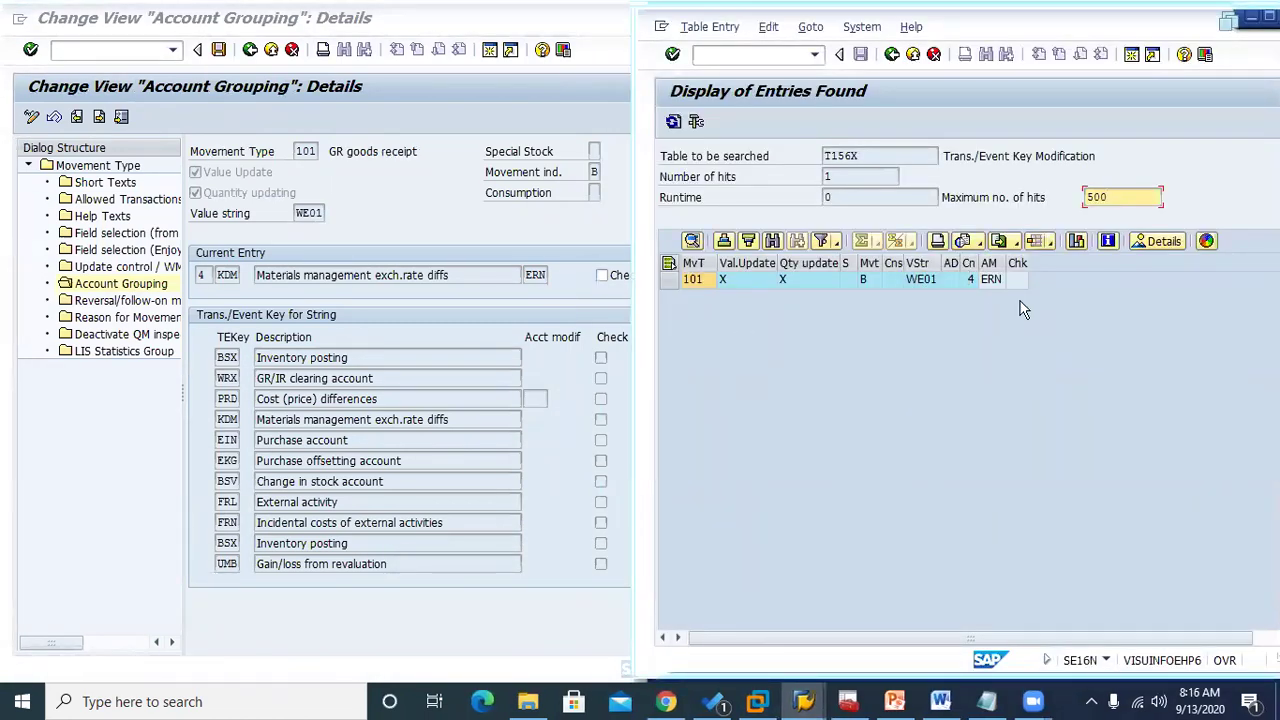
left_click(890, 55)
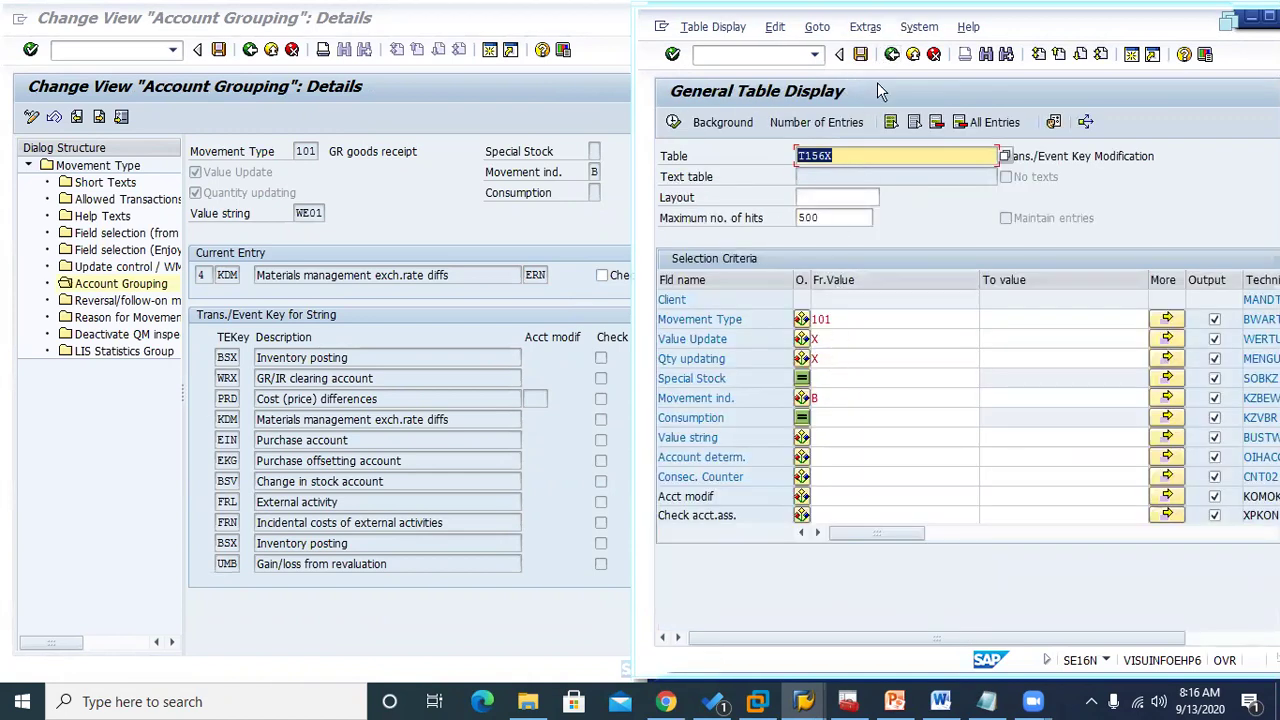
left_click(892, 56)
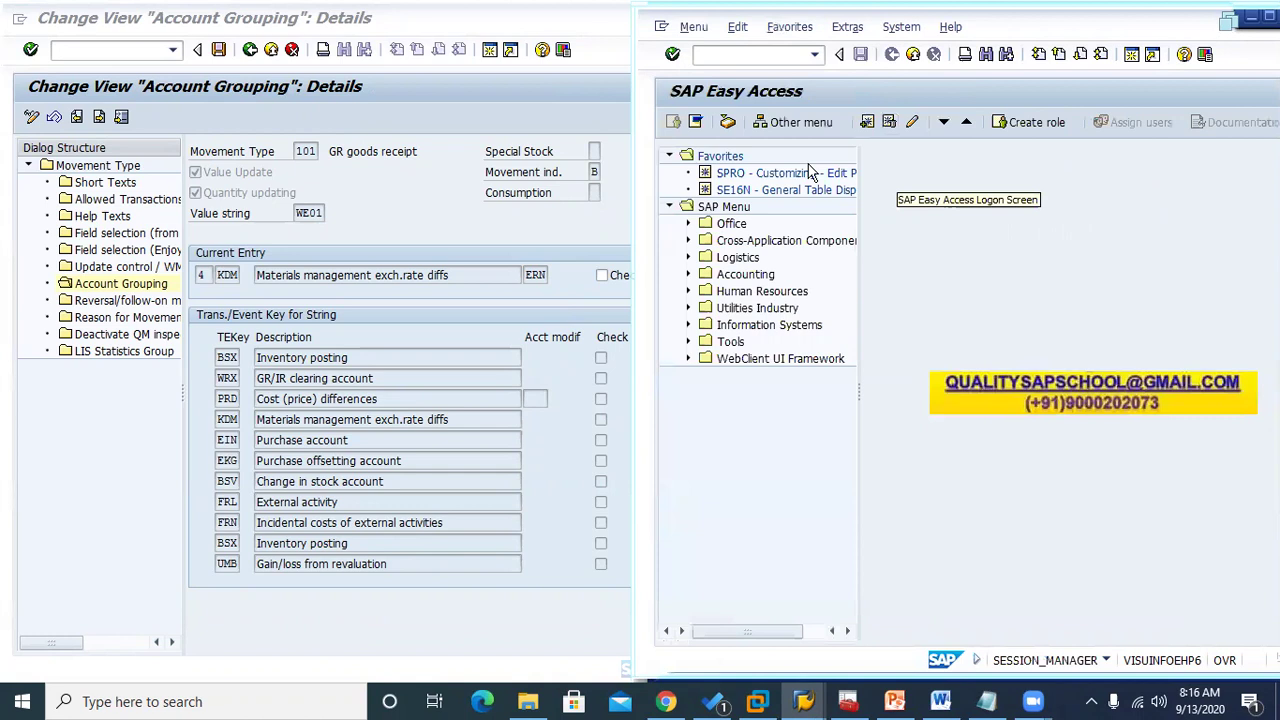
double_click(733, 190)
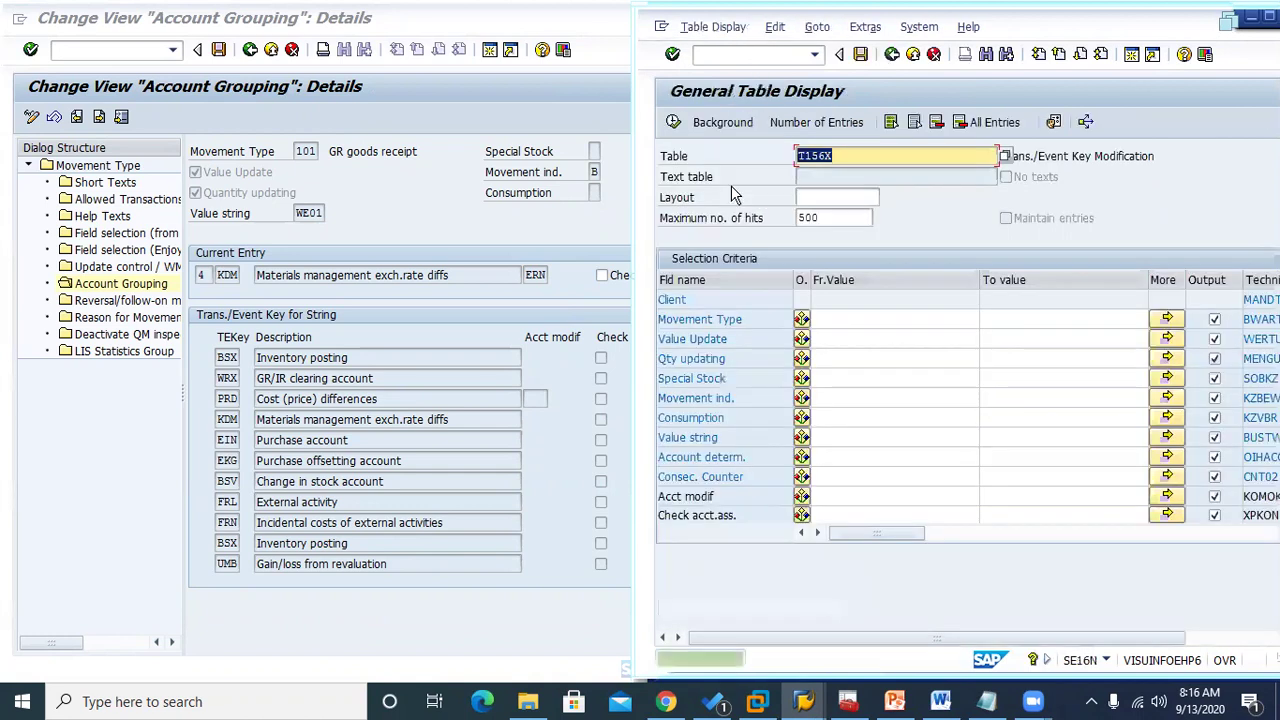
Change the table to T030 and load its selection criteria
left_click(806, 155)
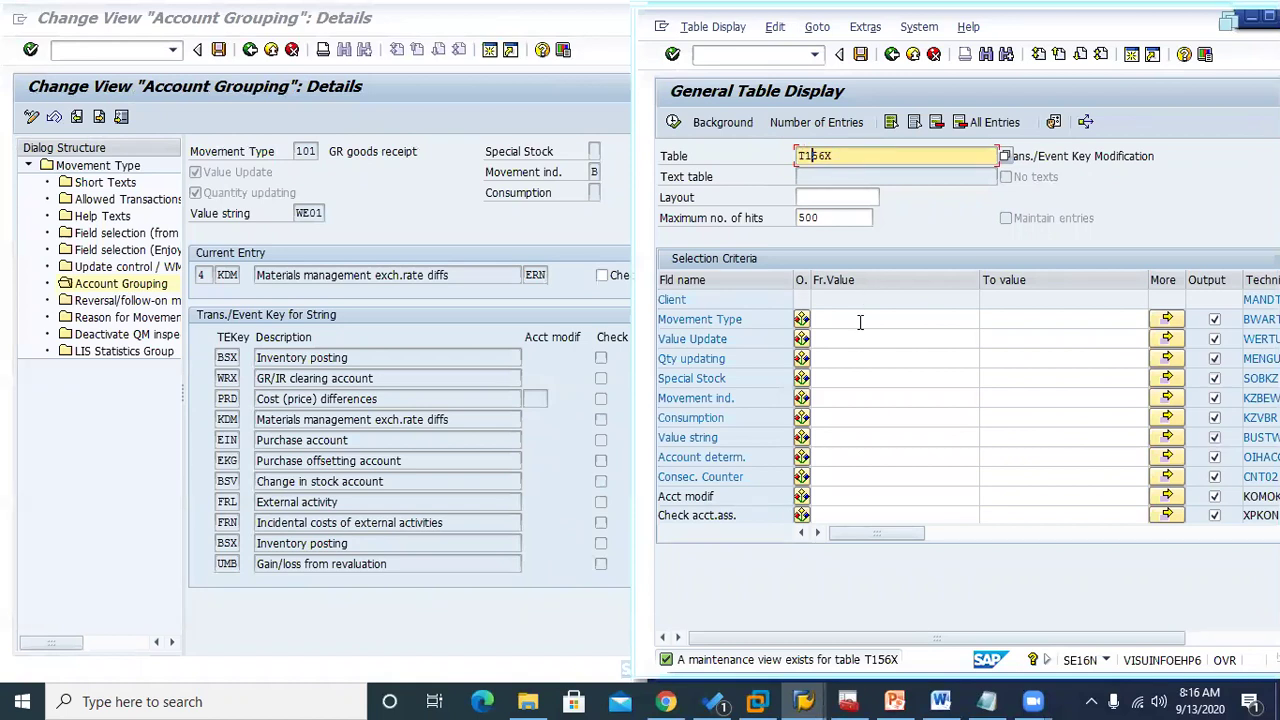
key("Delete")
key("Delete")
key("Delete")
key("BackSpace")
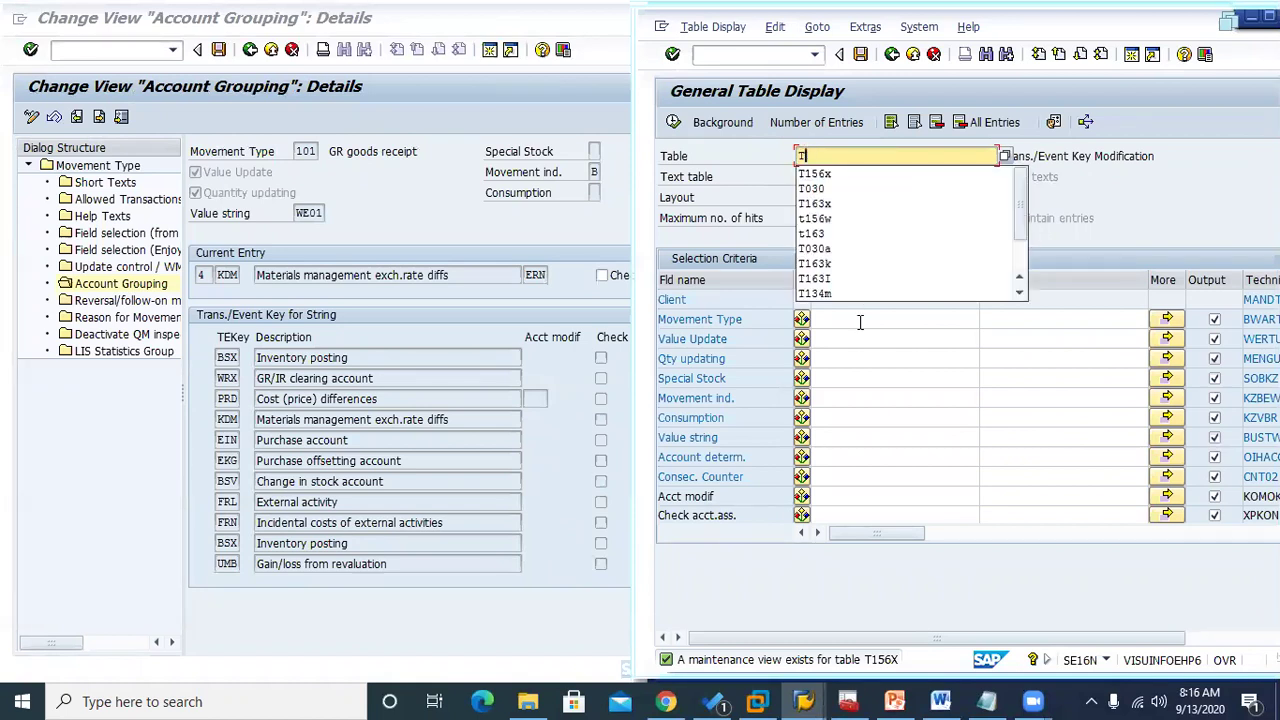
type("030")
key("Return")
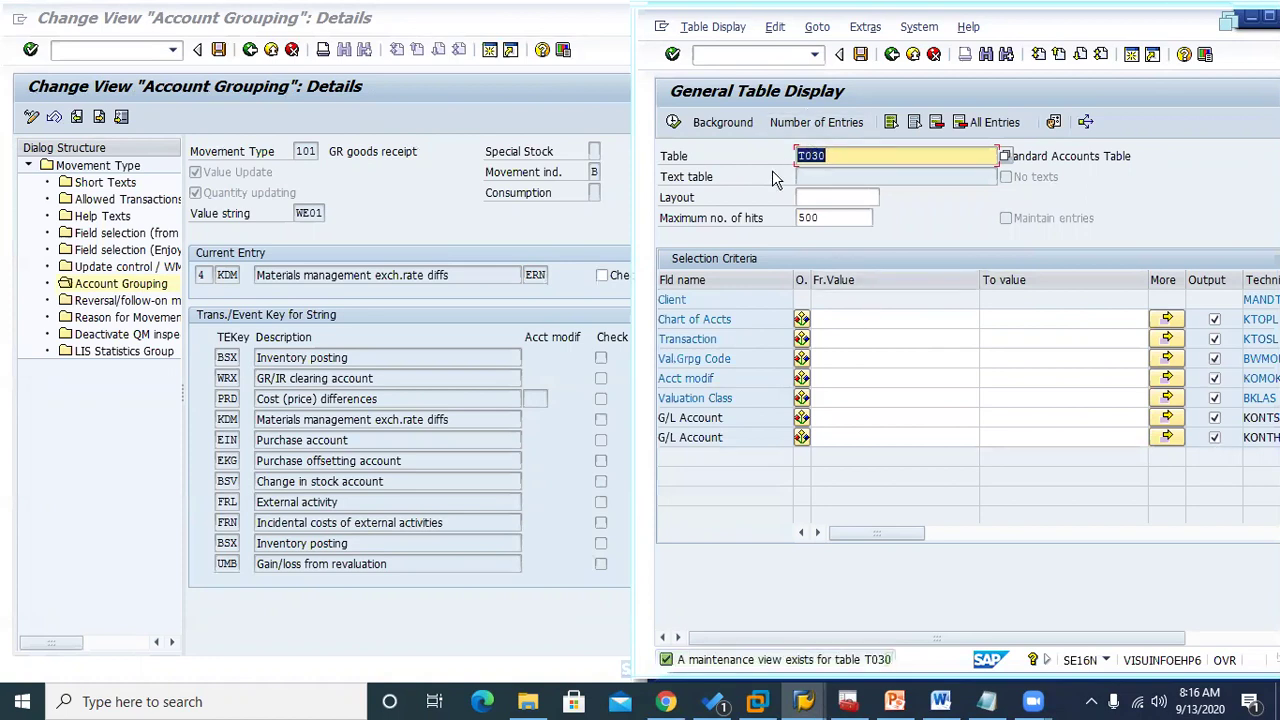
Restrict the chart of accounts in the T030 selection criteria to INT
left_click(843, 319)
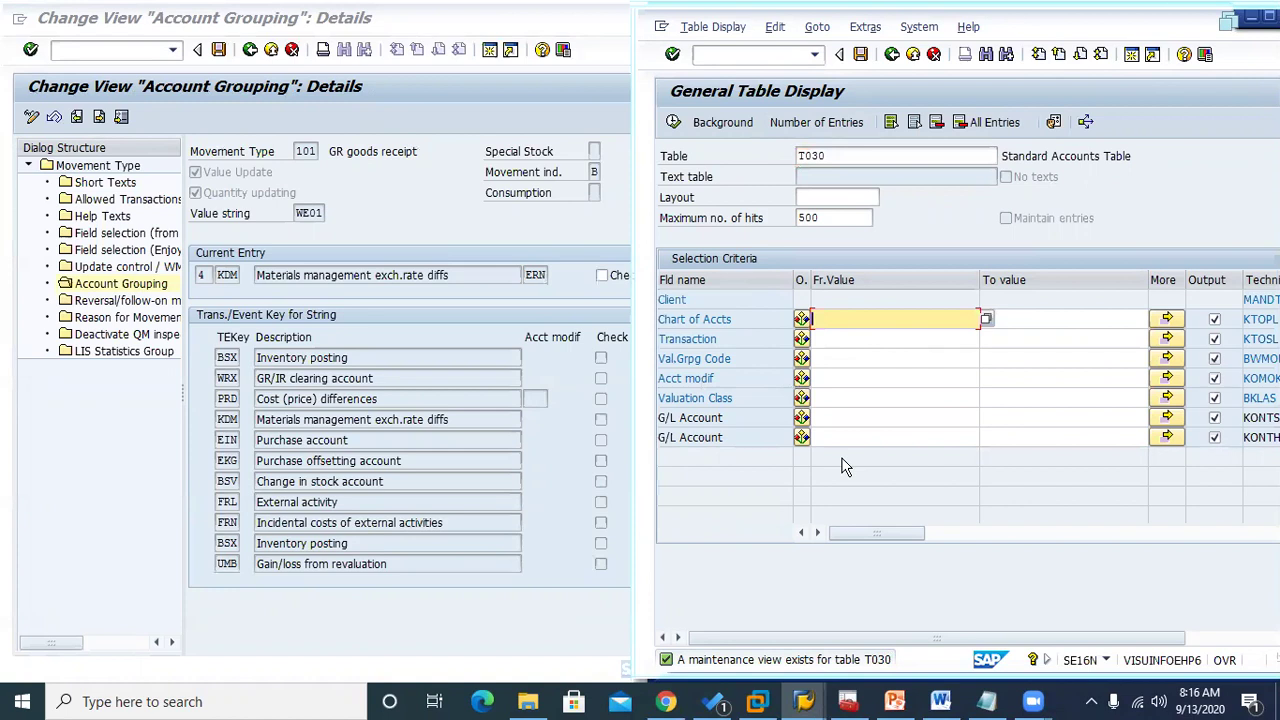
type("INT")
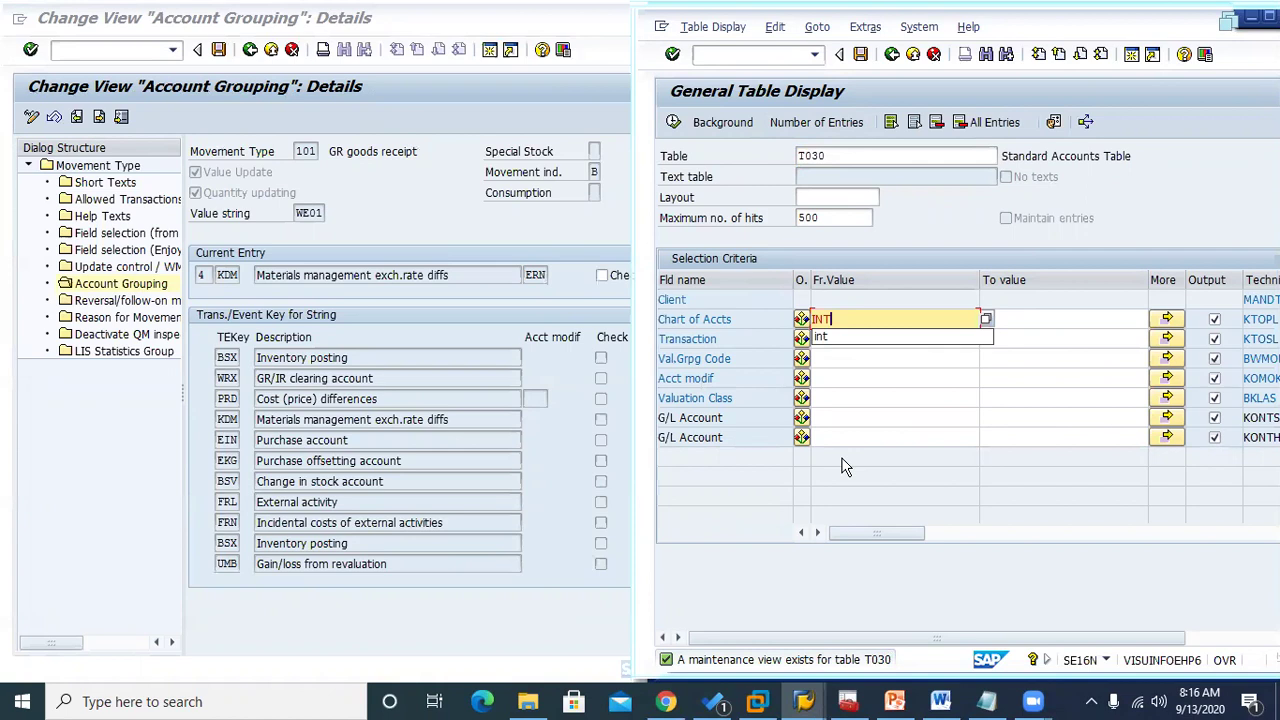
left_click(1040, 319)
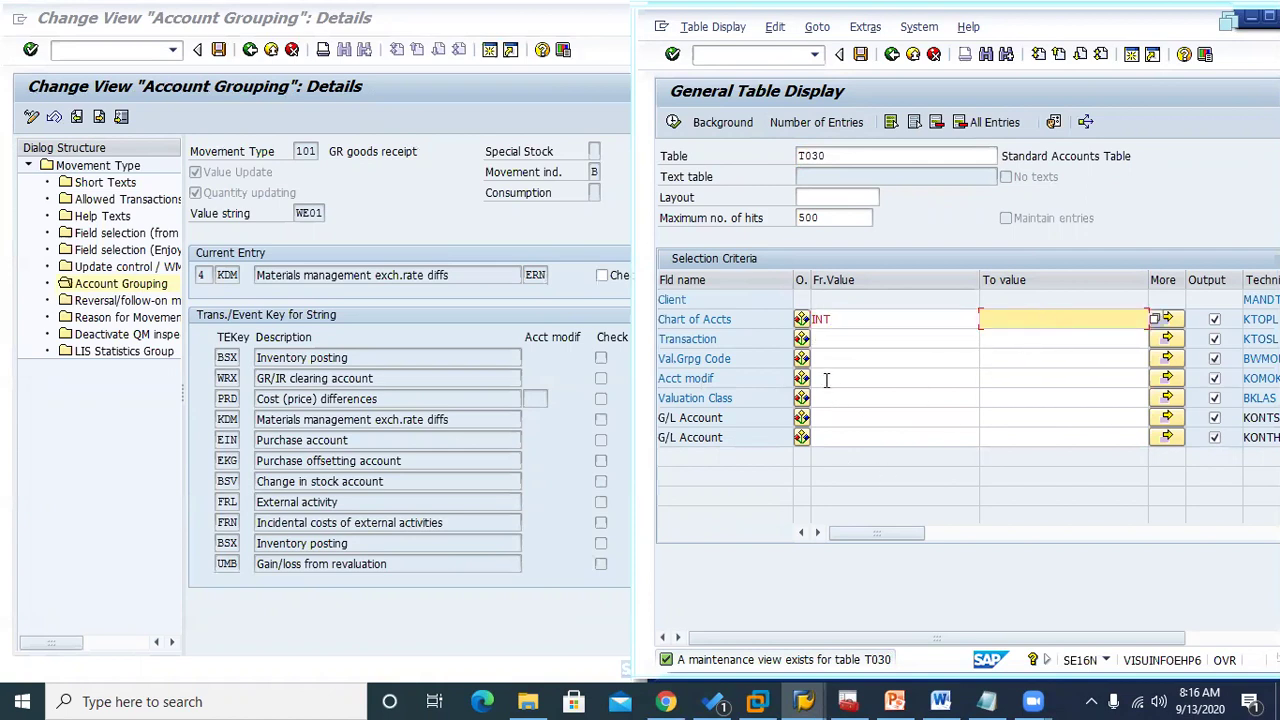
left_click(858, 336)
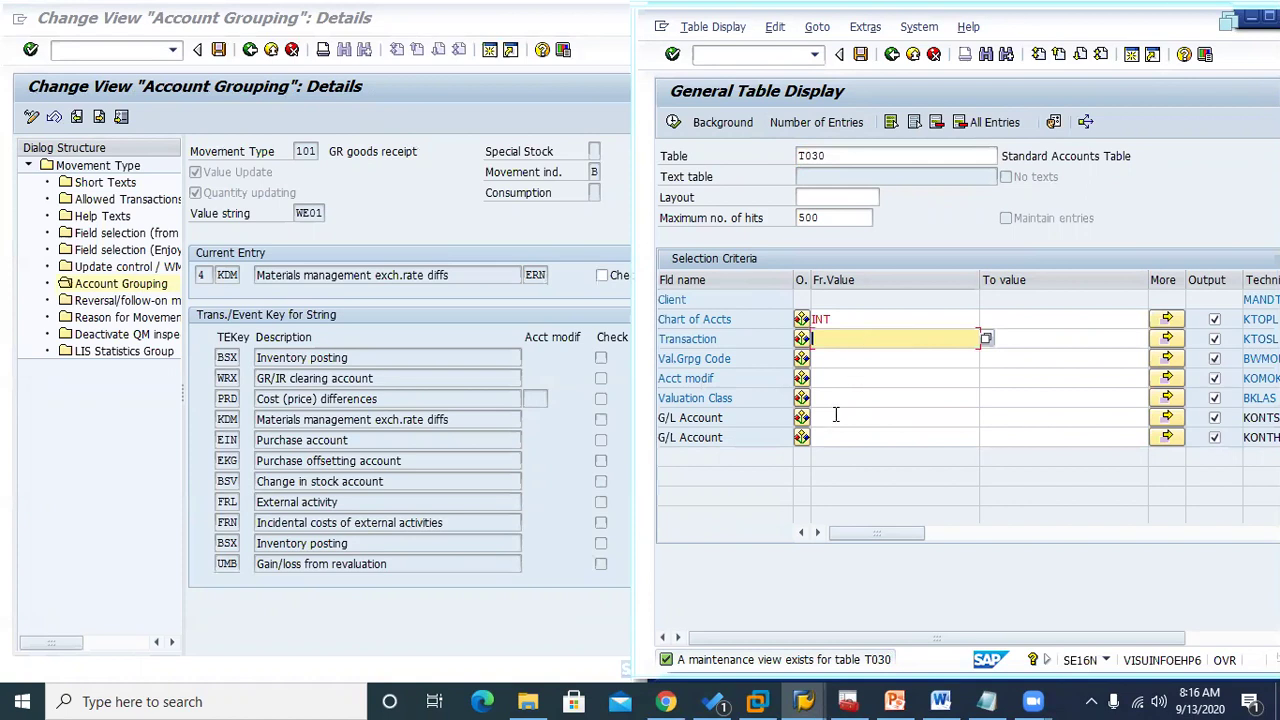
left_click(987, 340)
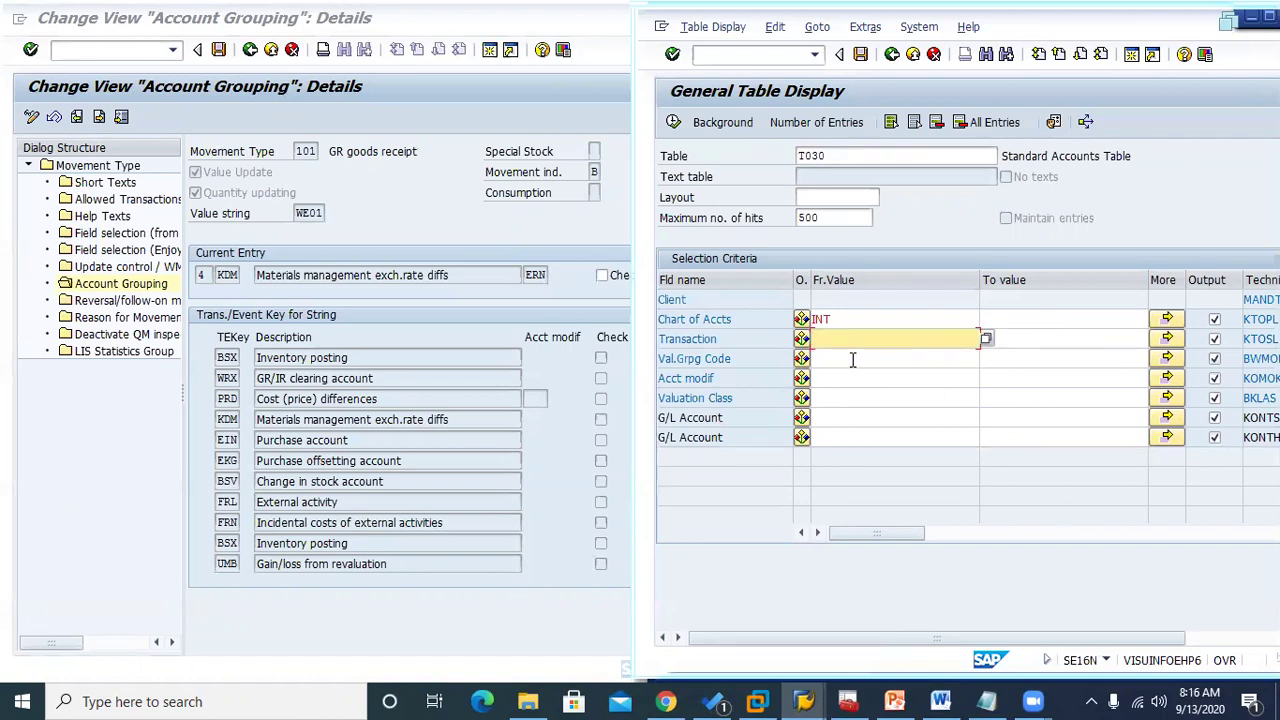
key("BackSpace")
key("Escape")
left_click(843, 357)
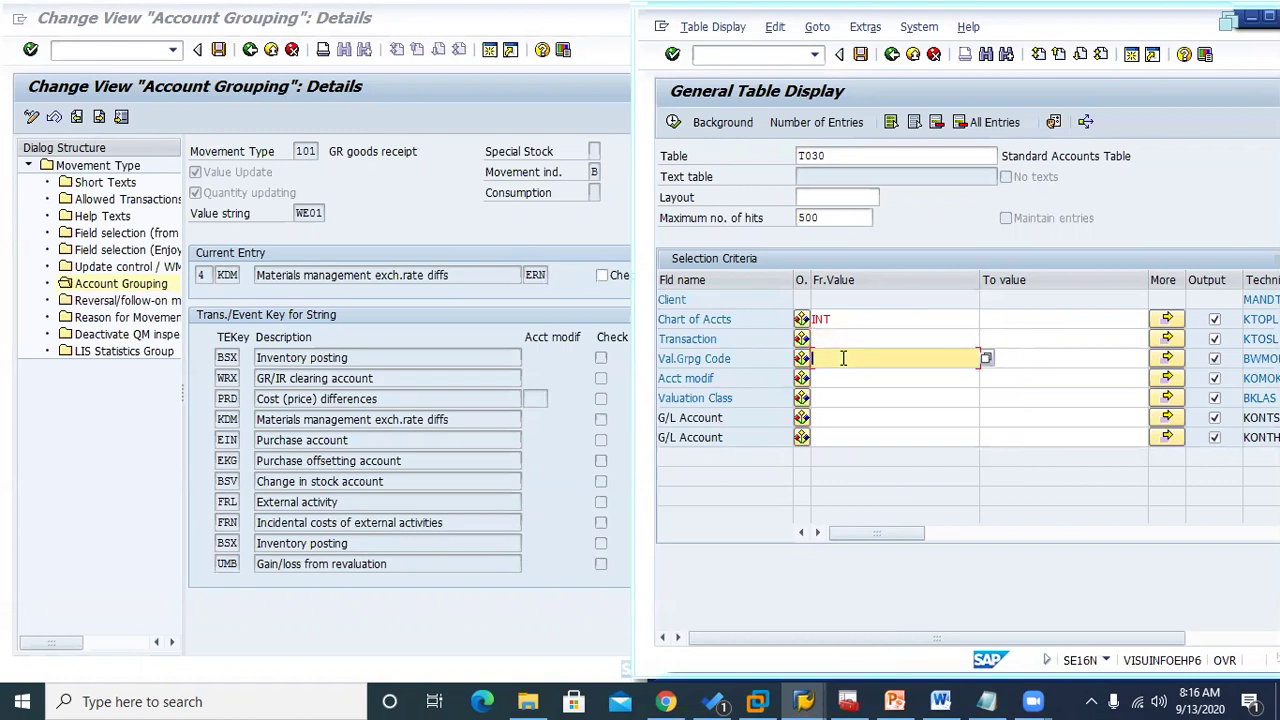
left_click(838, 377)
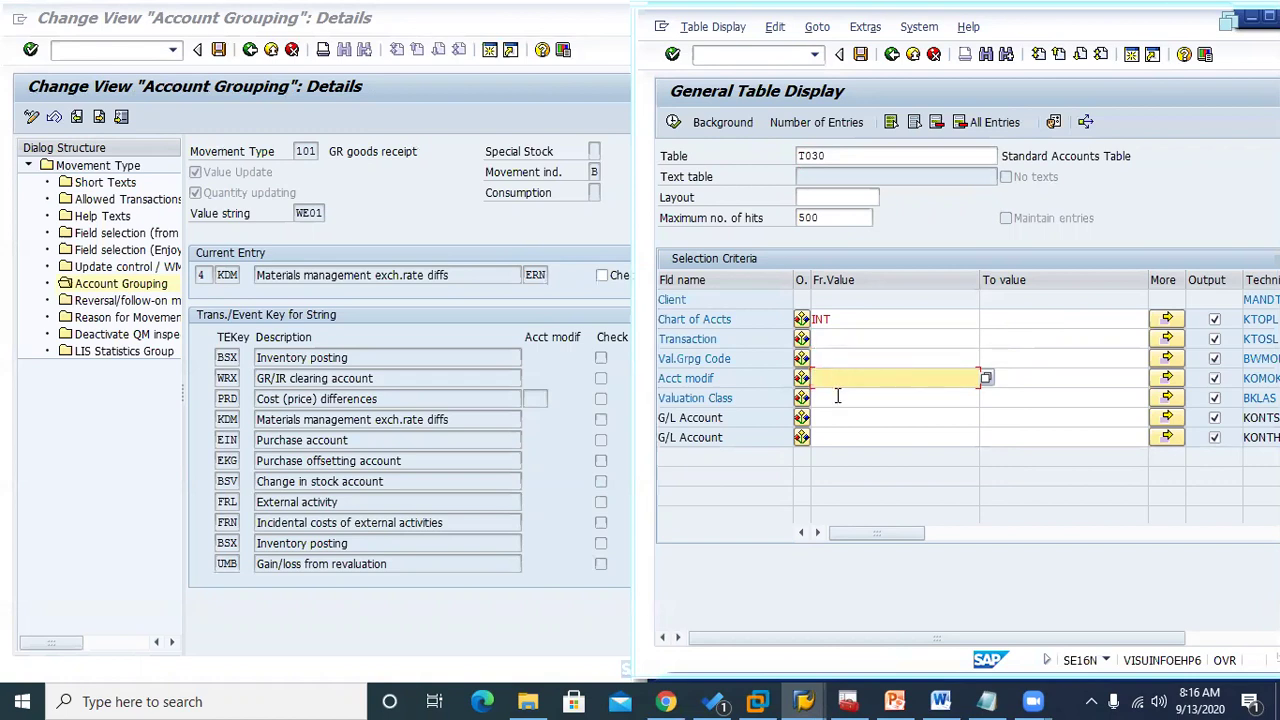
left_click(835, 410)
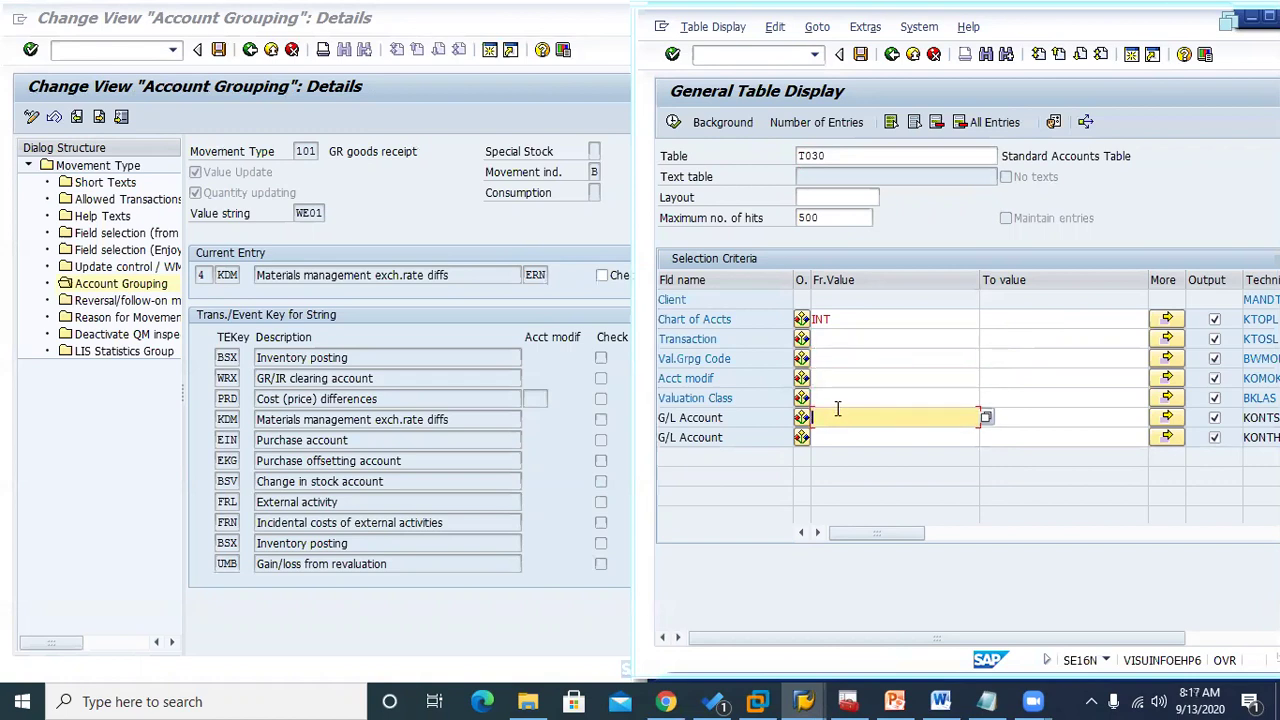
left_click(845, 360)
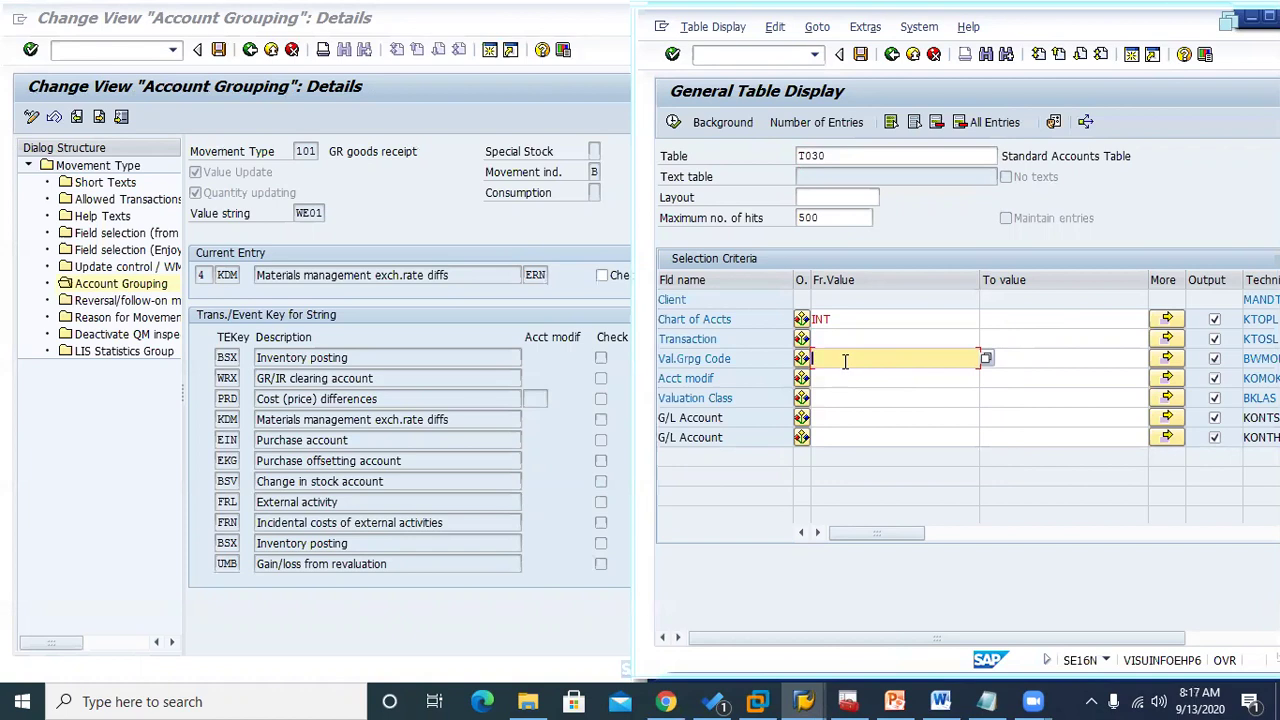
List the T030 entries for chart of accounts INT and examine their transaction keys, valuation classes and G/L accounts
left_click(673, 121)
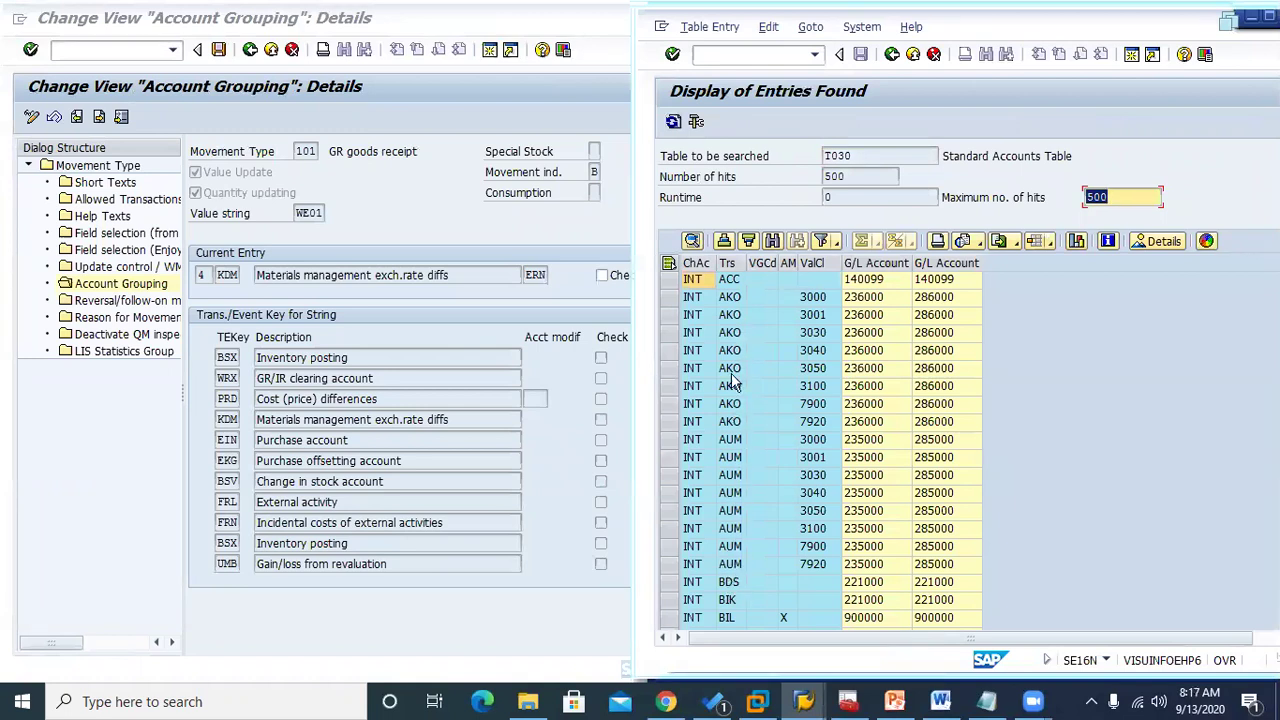
left_click_drag(742, 262, 756, 264)
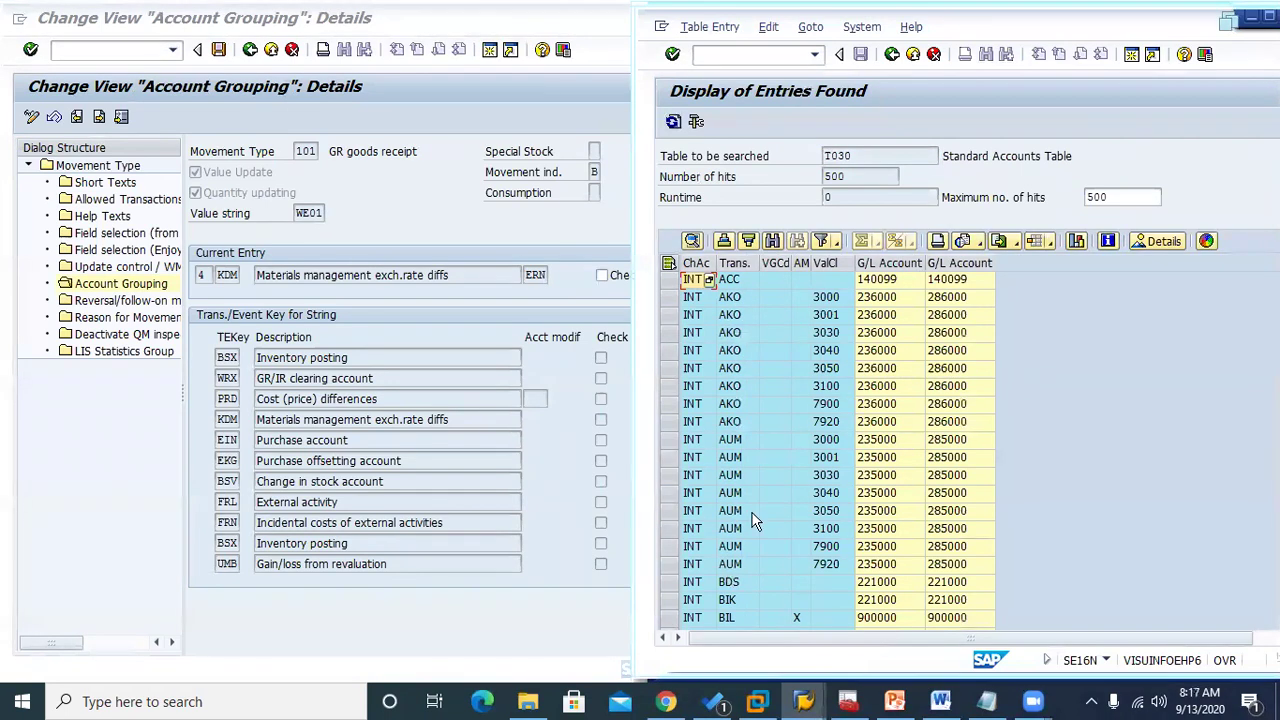
scroll(744, 480, "down", 6)
scroll(744, 480, "down", 12)
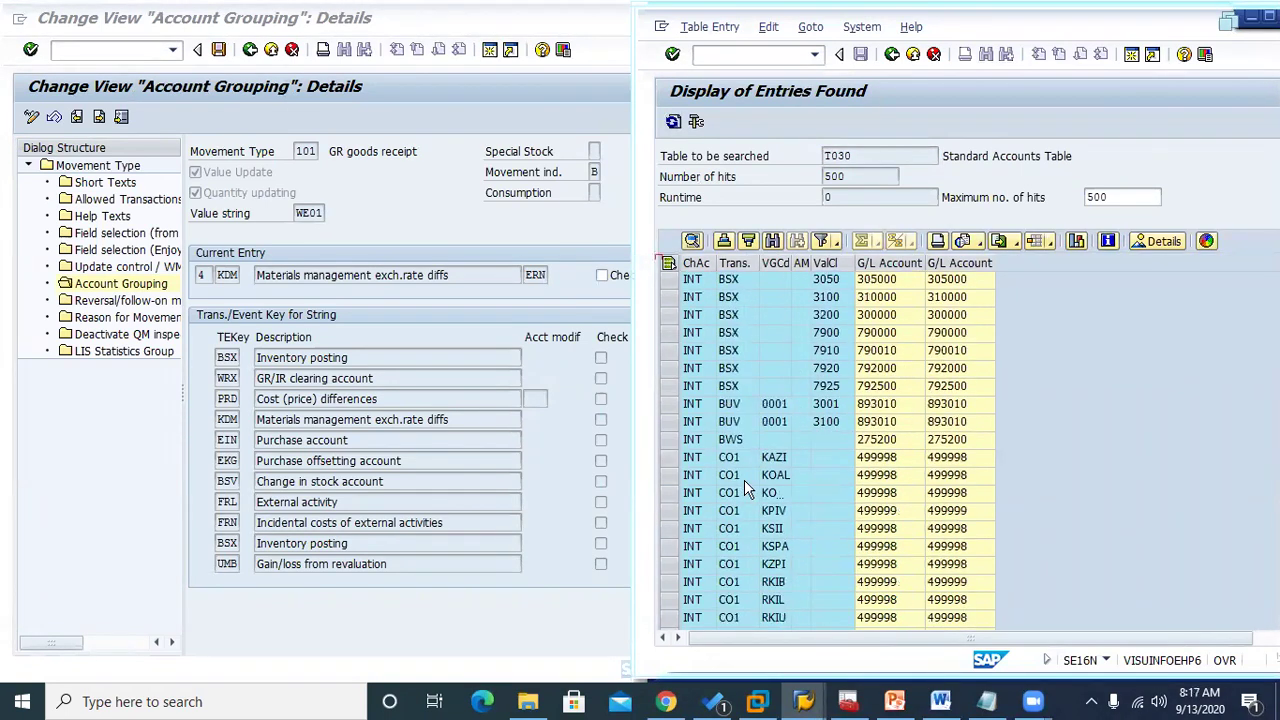
scroll(744, 492, "down", 1)
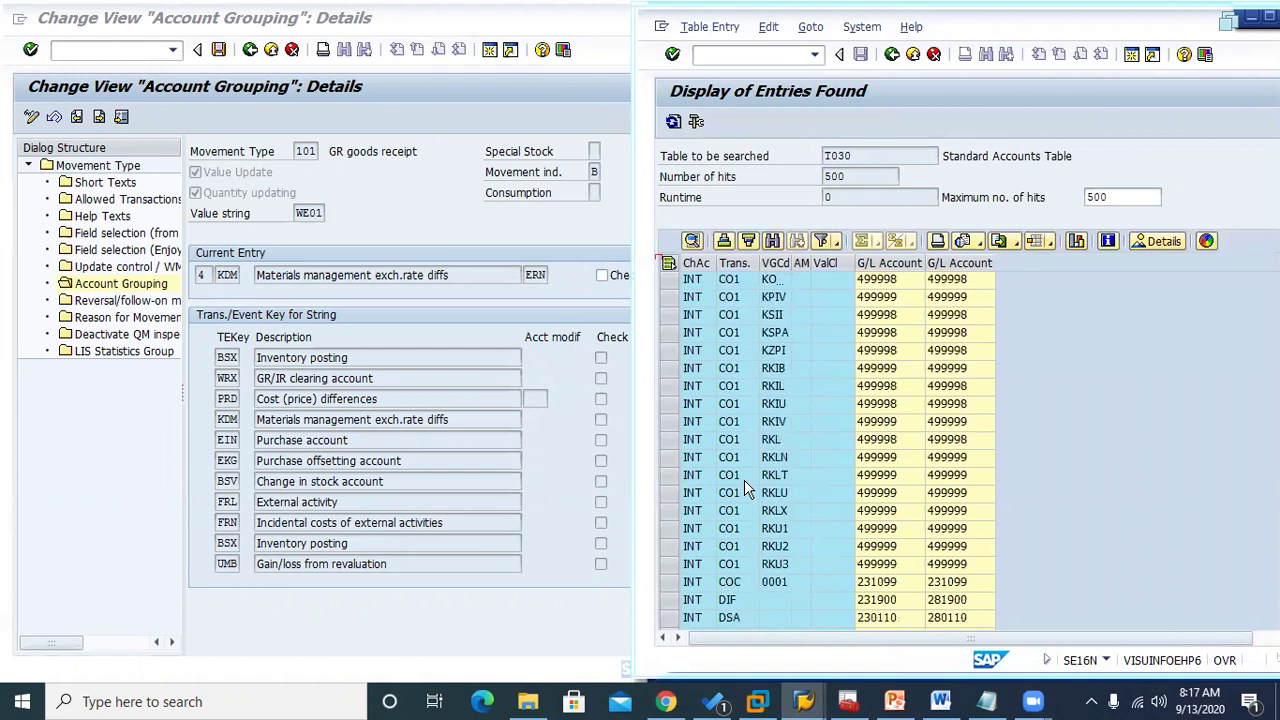
scroll(744, 480, "down", 2)
scroll(744, 480, "up", 10)
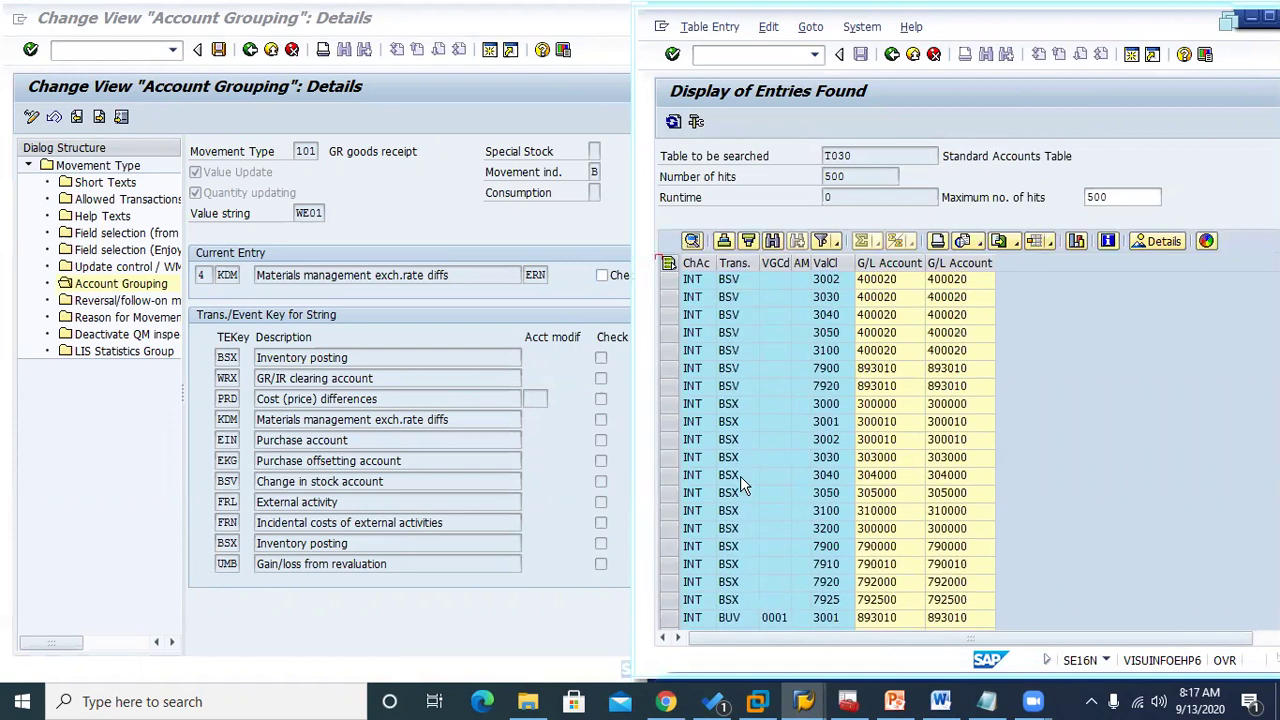
left_click(894, 54)
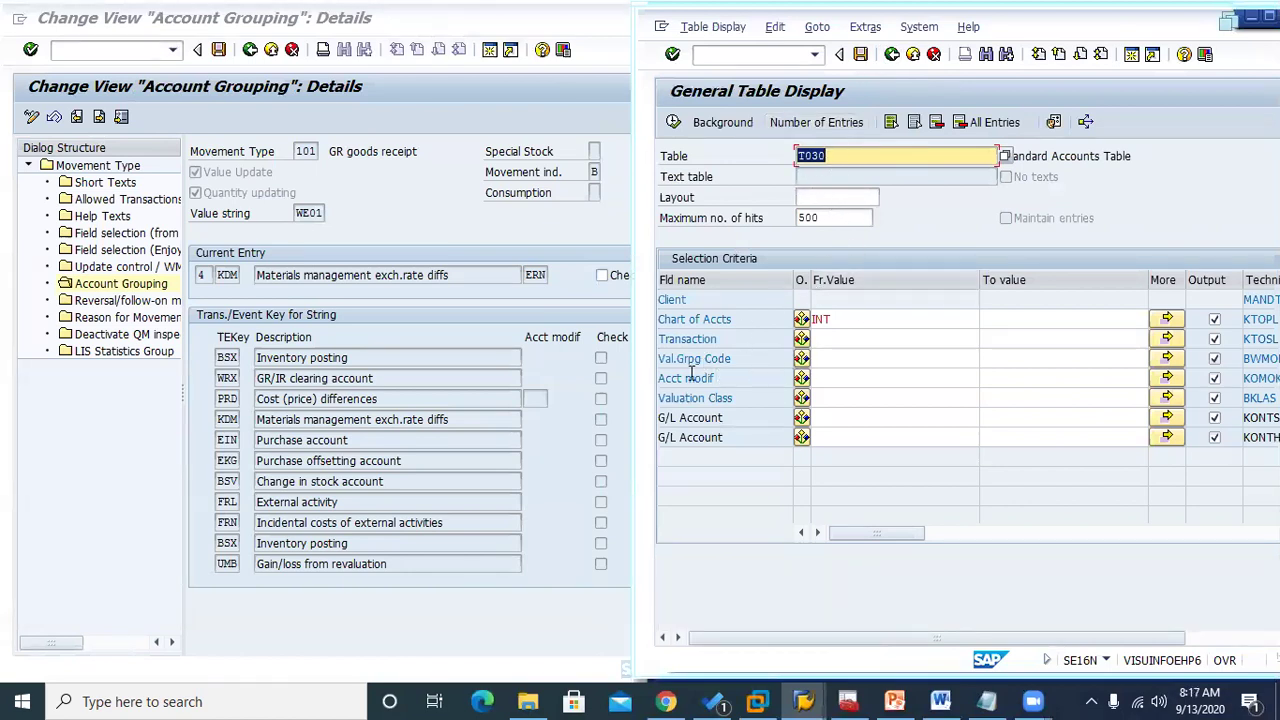
left_click(735, 352)
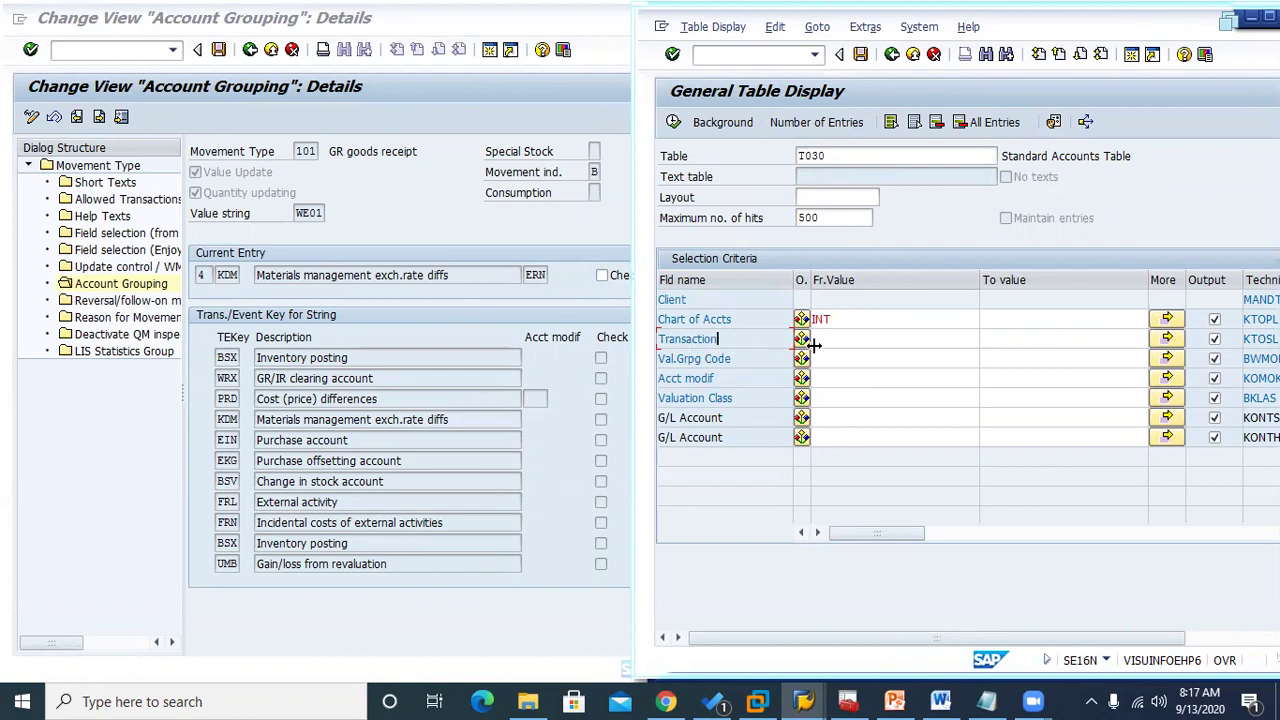
left_click(864, 340)
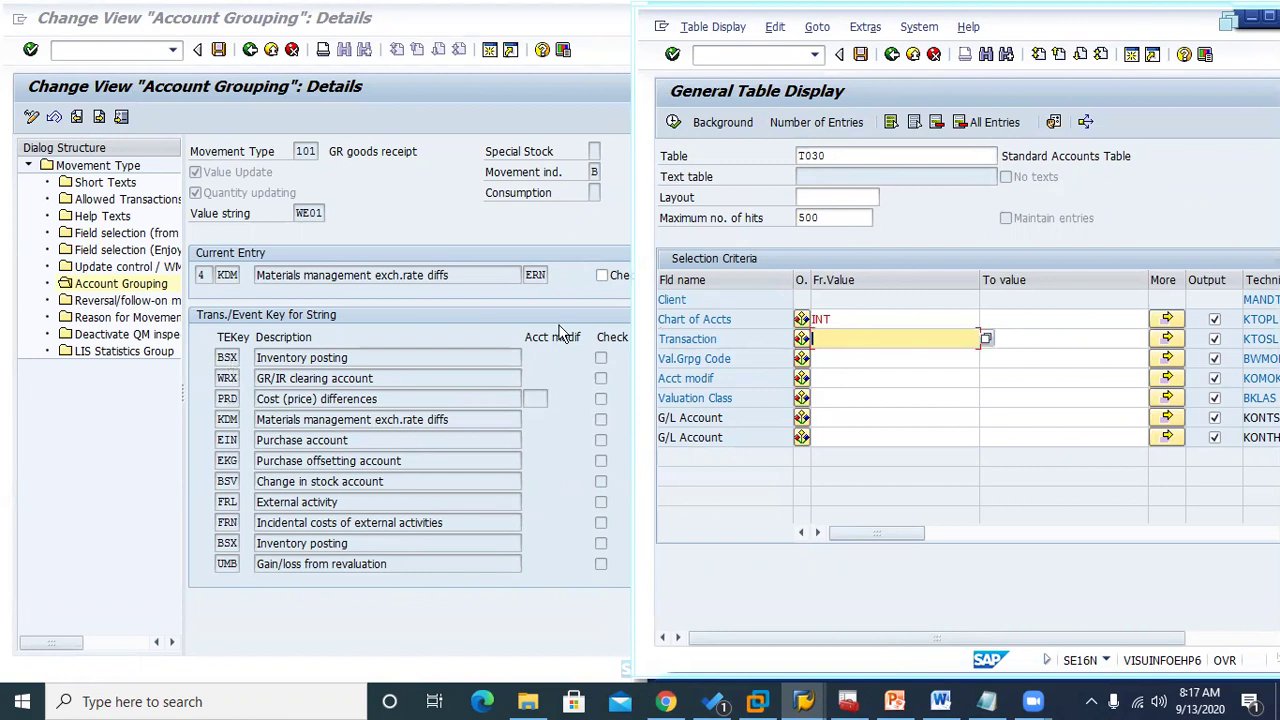
left_click(845, 358)
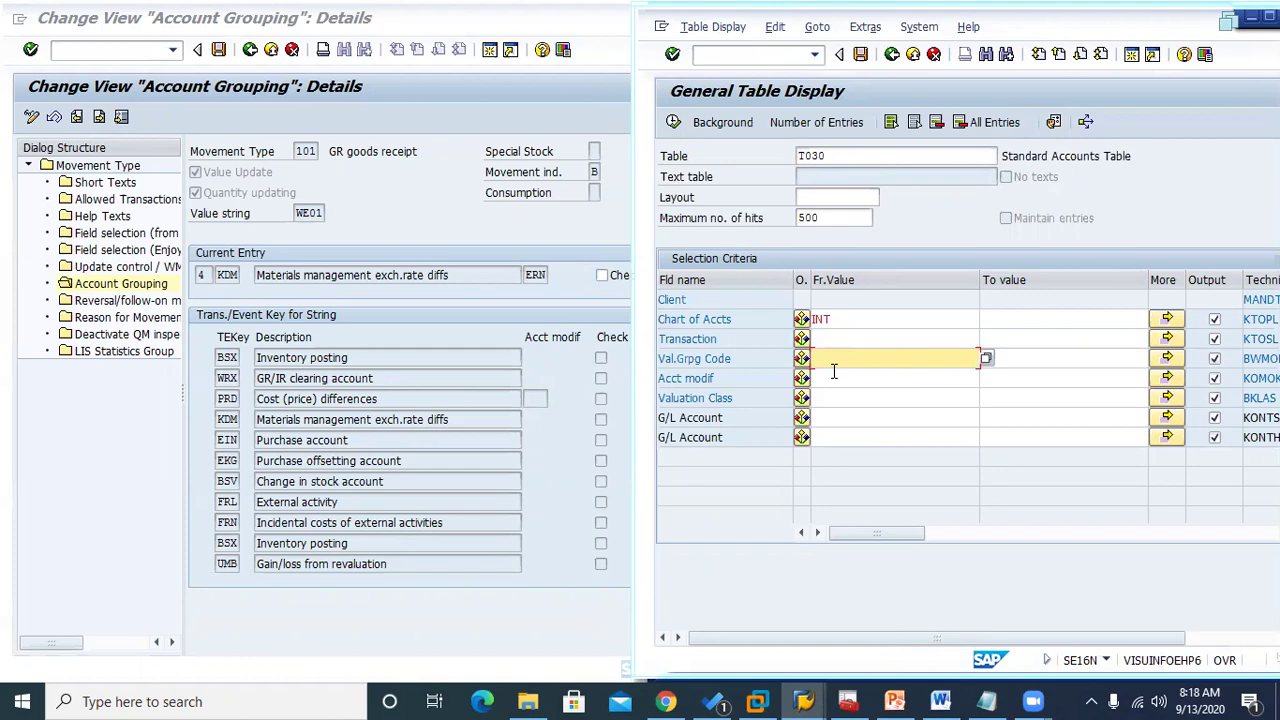
Switch to the movement type blog post in Chrome and review the parameters that determine valuation string WE01
left_click(665, 701)
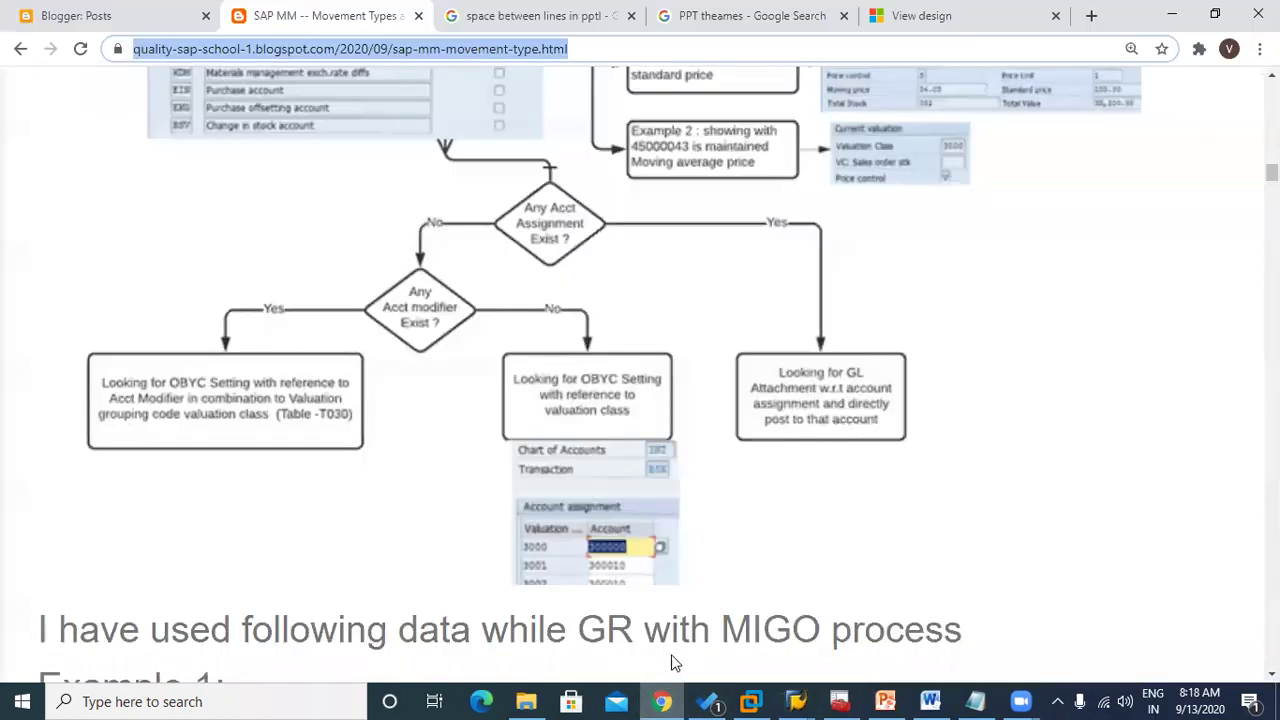
scroll(720, 543, "up", 3)
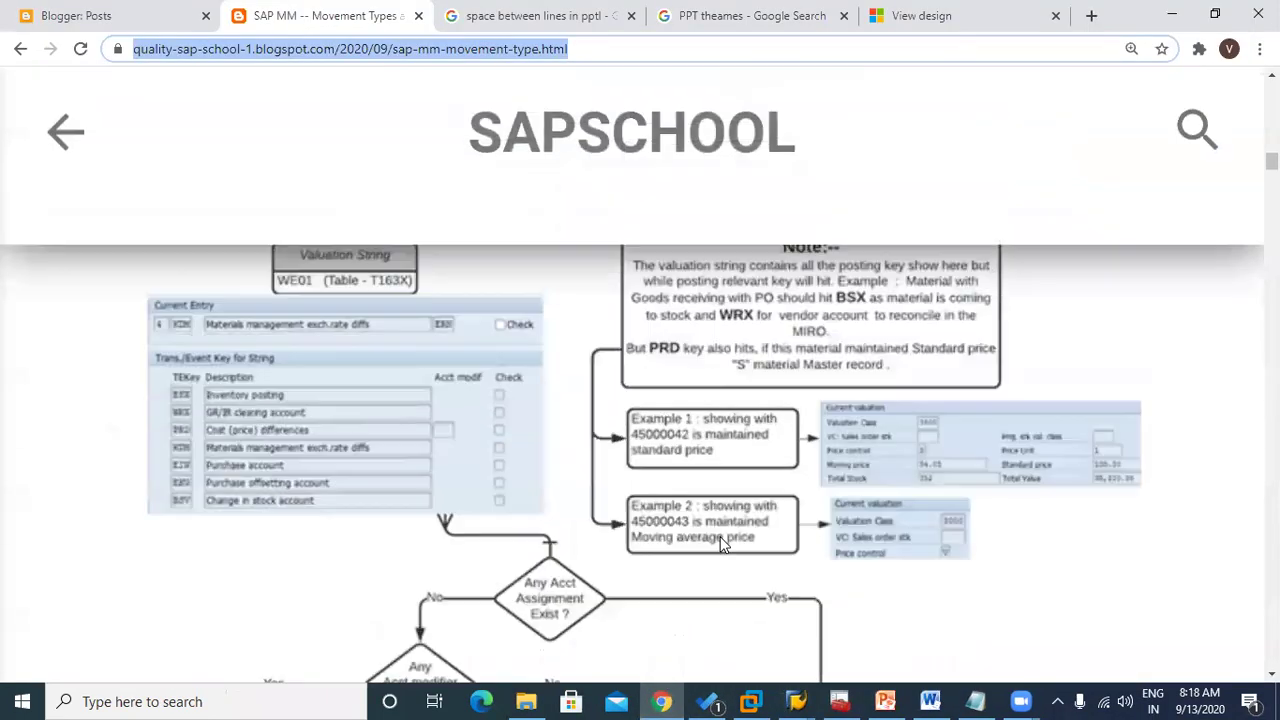
scroll(722, 543, "down", 20)
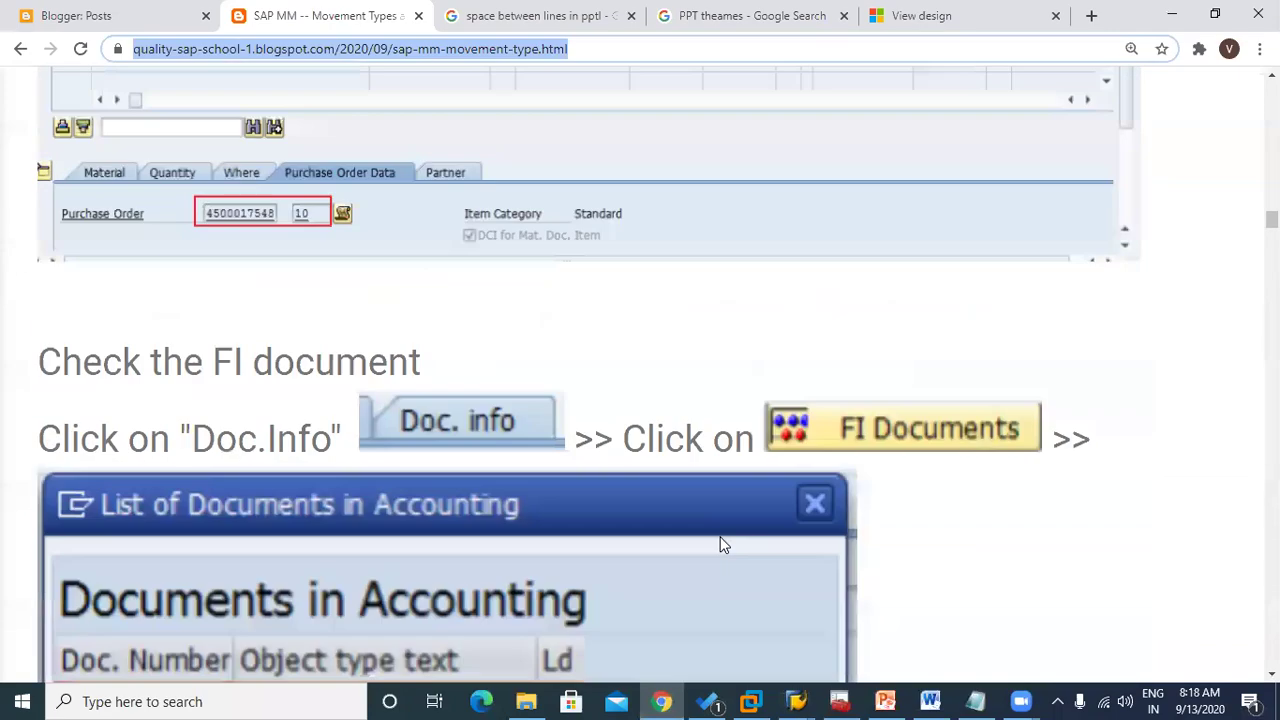
scroll(720, 537, "down", 15)
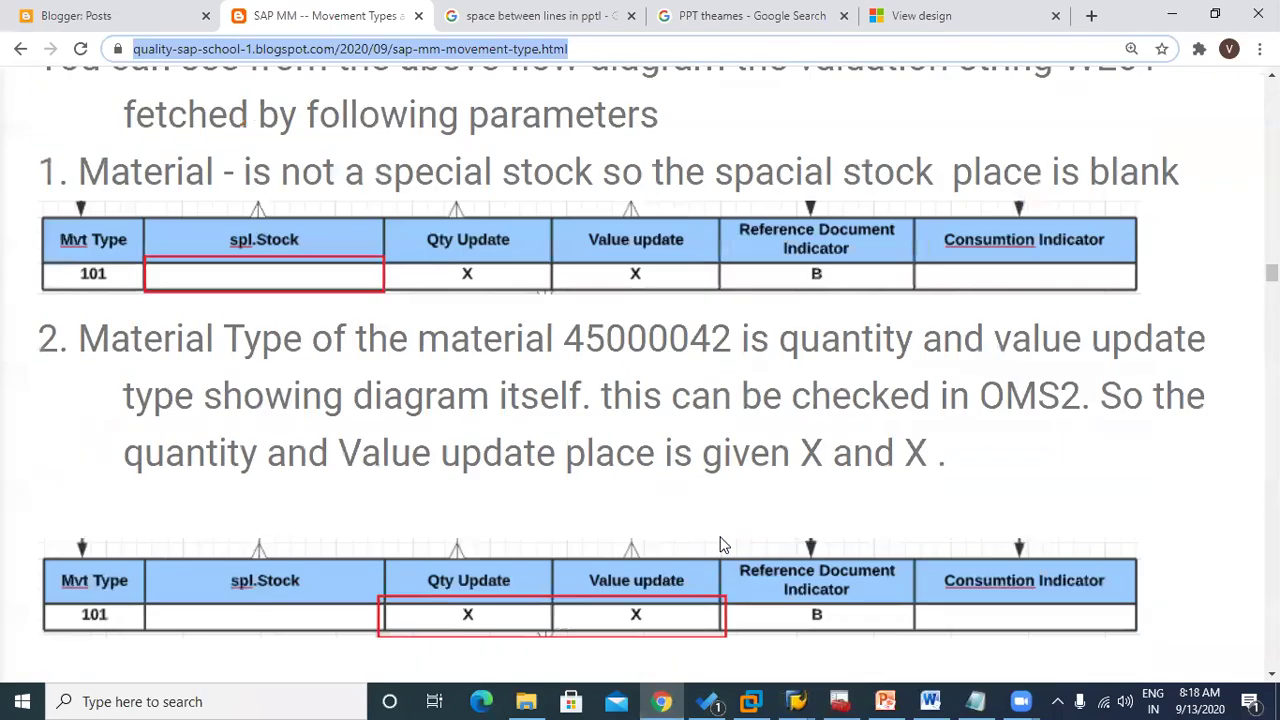
scroll(724, 545, "down", 5)
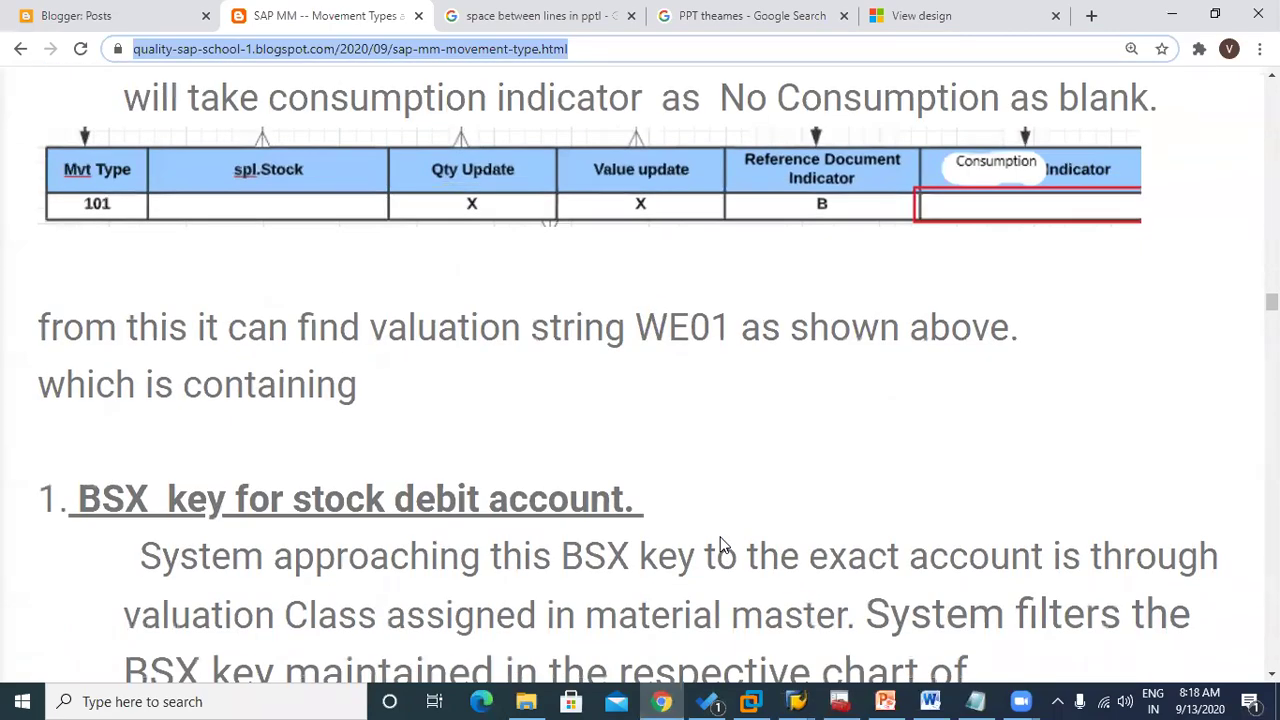
scroll(722, 545, "up", 1)
scroll(722, 543, "down", 10)
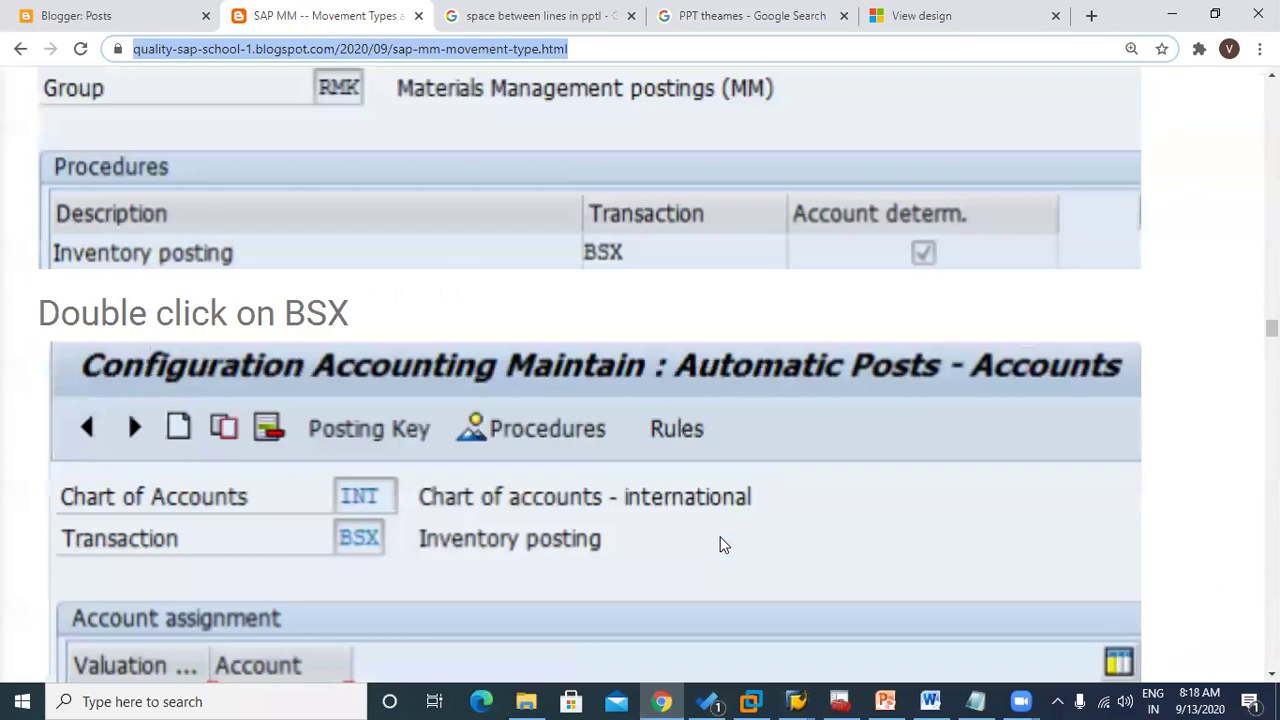
scroll(724, 545, "up", 15)
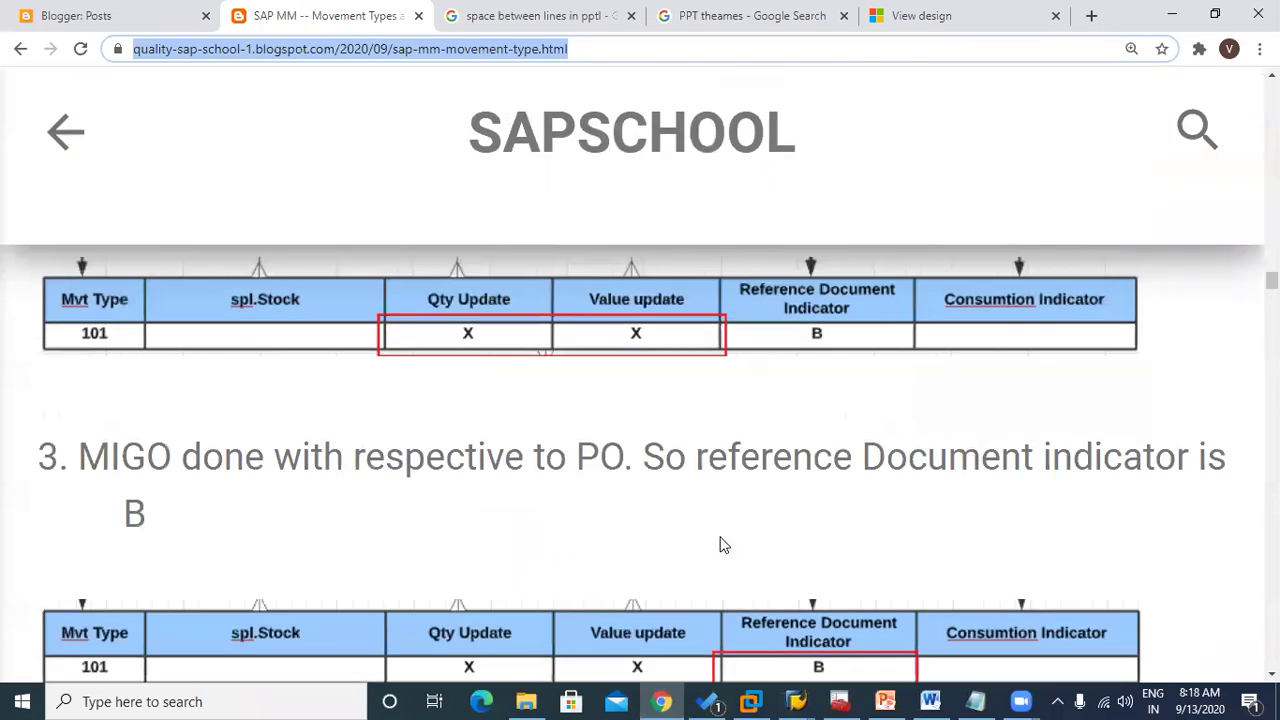
scroll(720, 545, "up", 3)
scroll(683, 545, "down", 8)
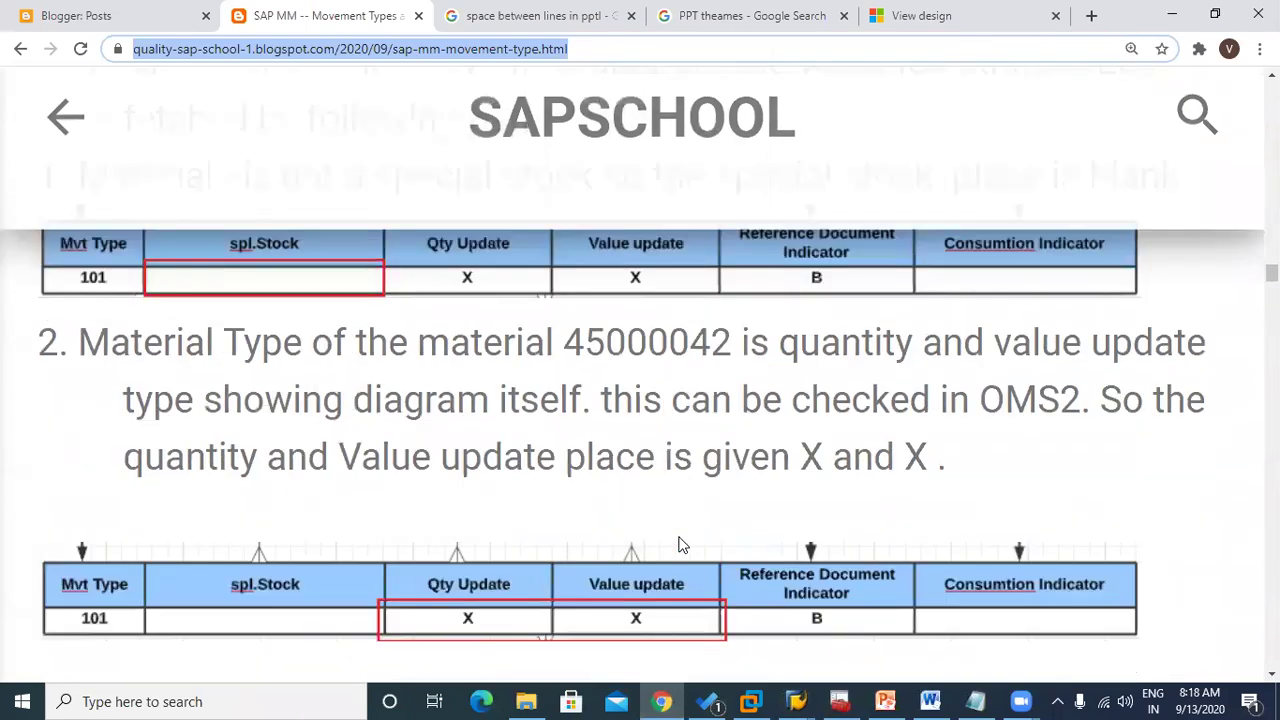
Read the blog section on the BSX key for the stock debit account and its OBYC account assignment
scroll(678, 545, "down", 5)
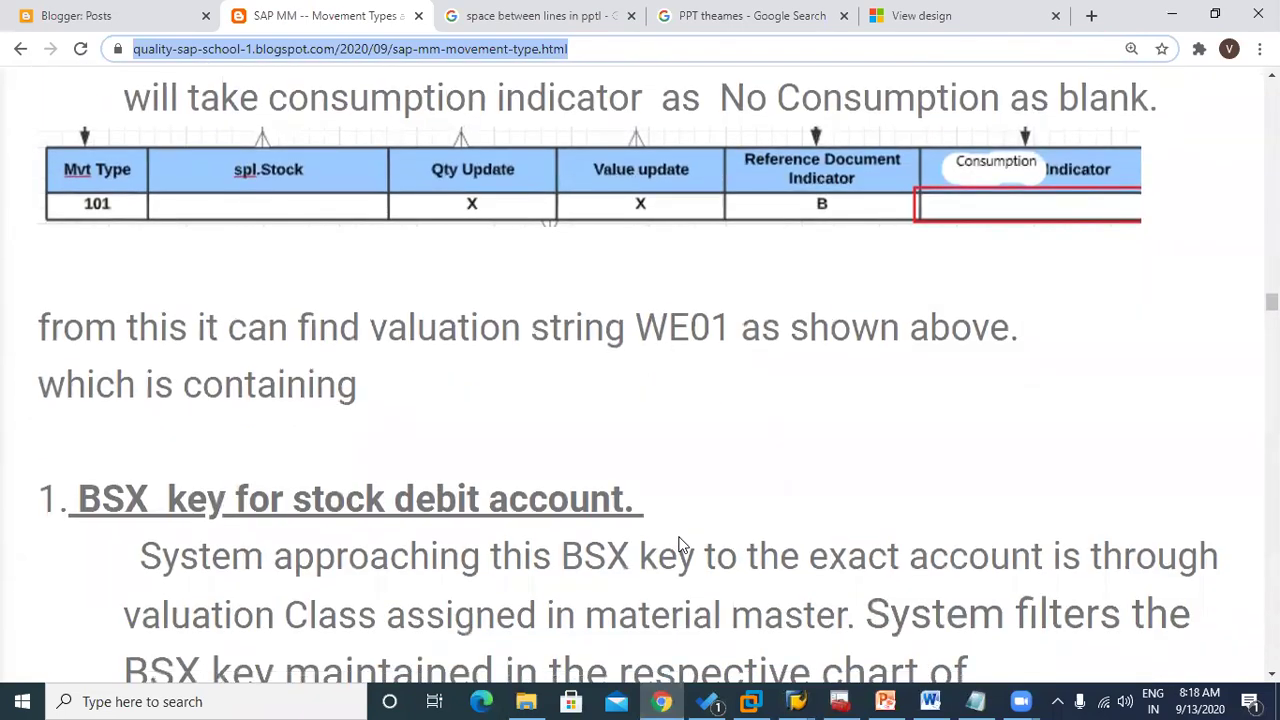
scroll(678, 545, "down", 2)
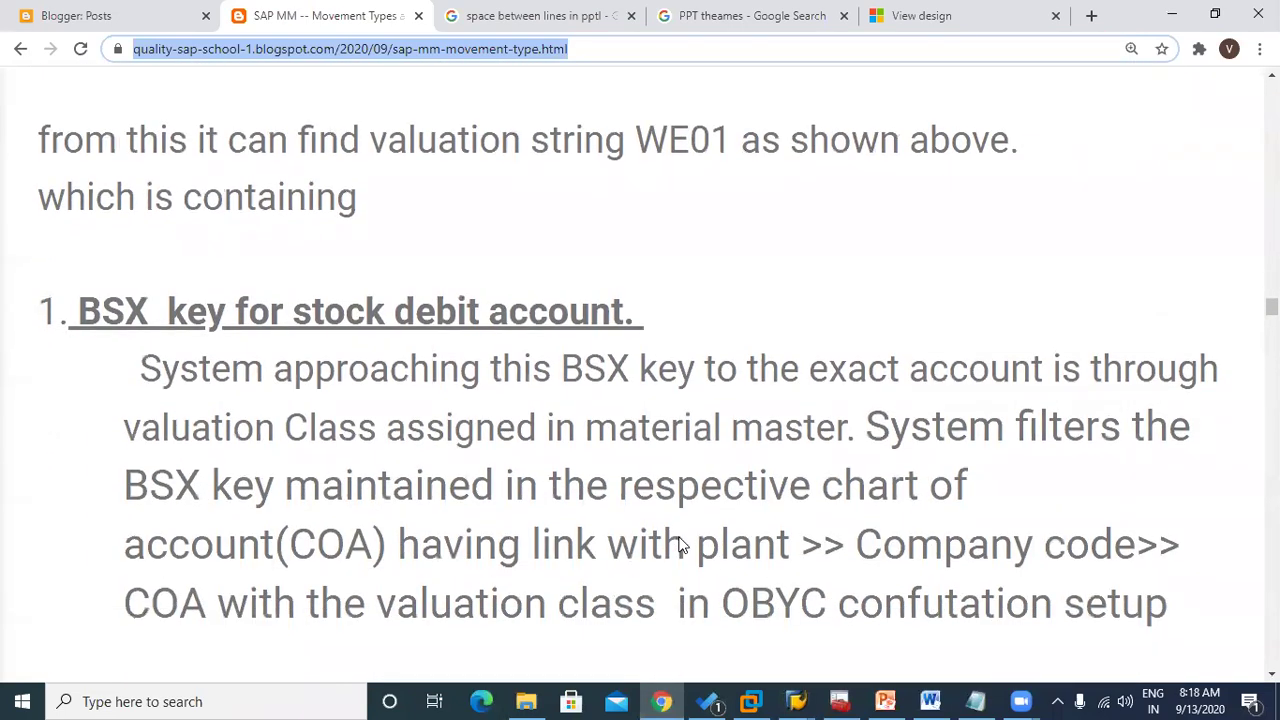
scroll(678, 545, "down", 2)
scroll(678, 545, "up", 2)
scroll(678, 545, "up", 2)
scroll(678, 545, "down", 4)
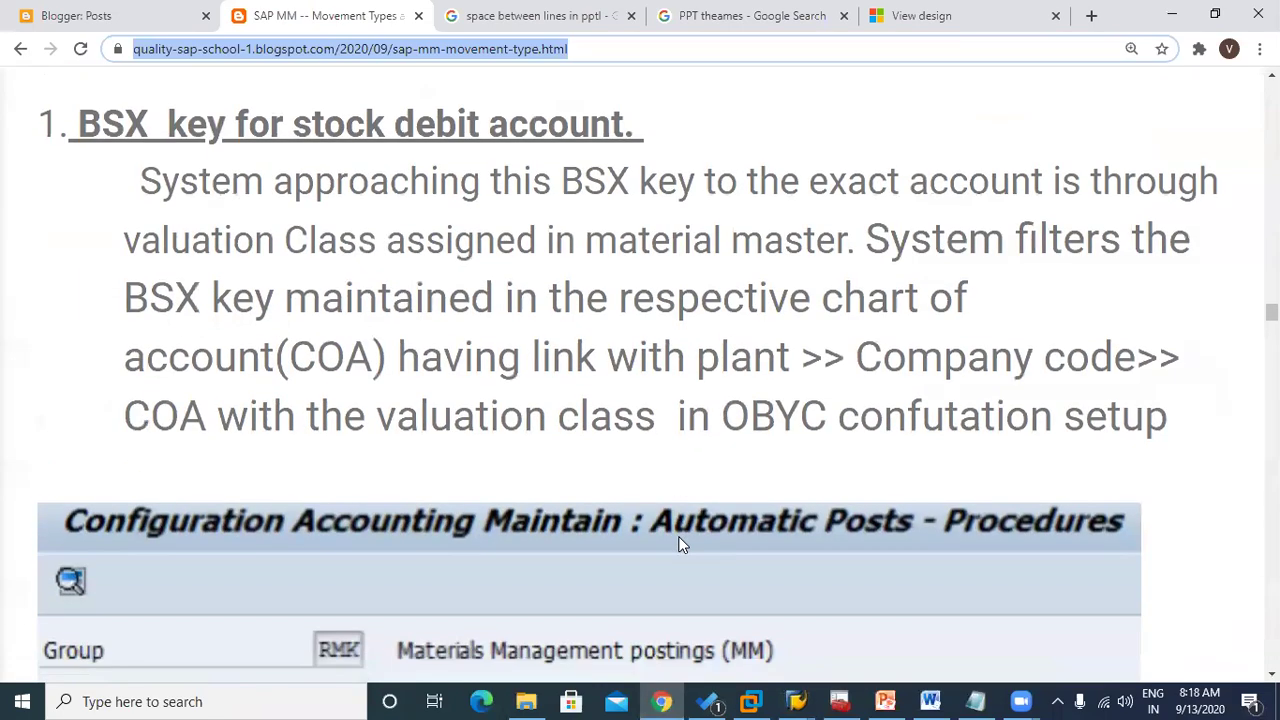
scroll(678, 545, "down", 9)
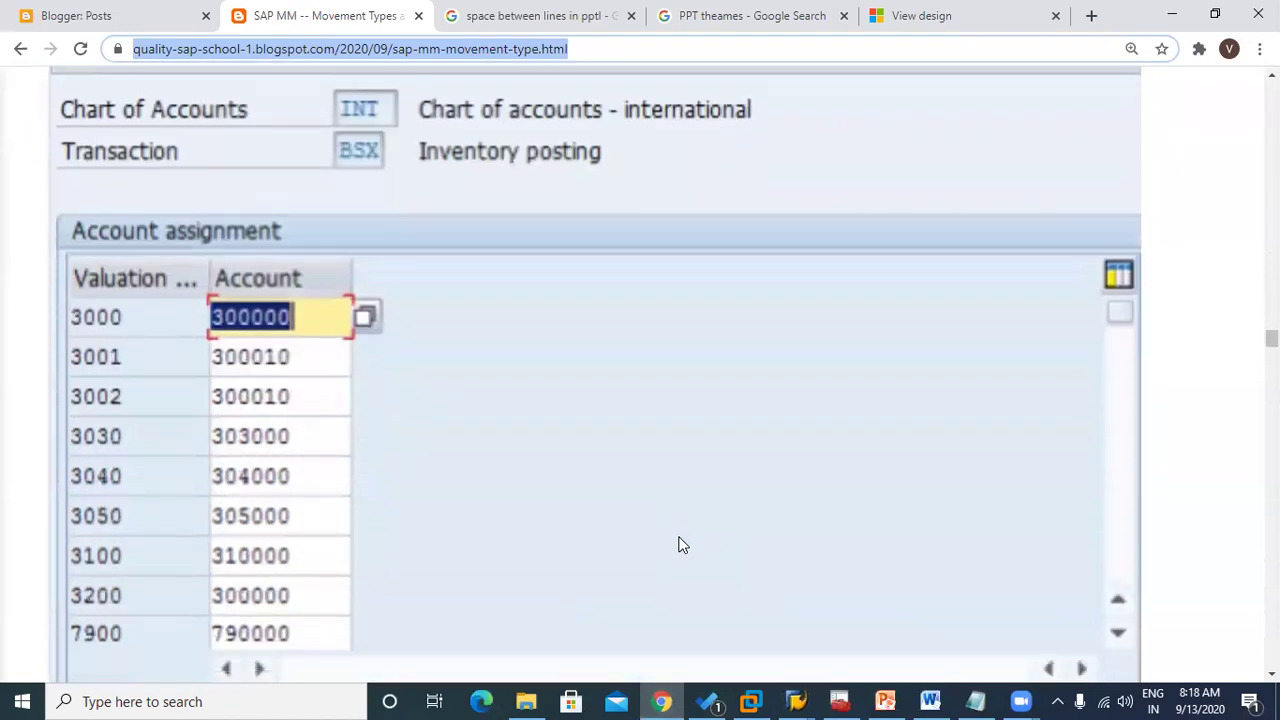
Review the blog's T030 selection example for BSX and its explanation of the valuation grouping code in OMWD
scroll(678, 545, "down", 6)
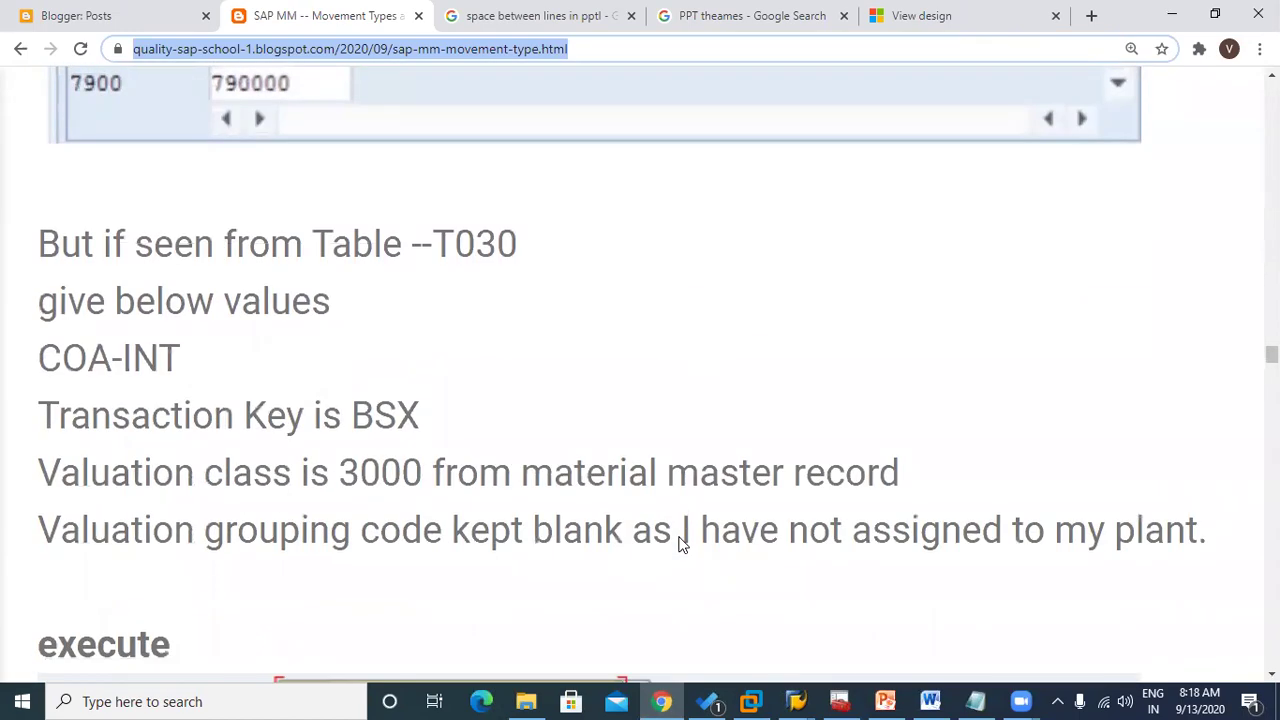
scroll(678, 545, "down", 10)
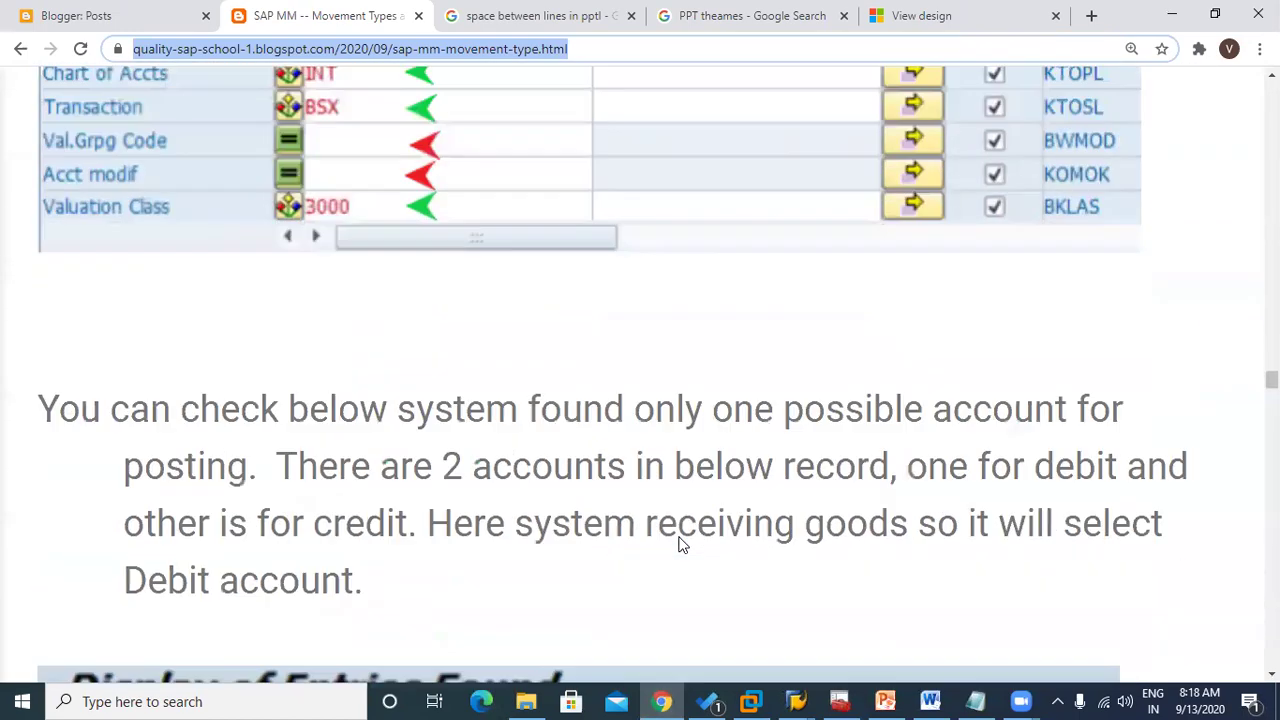
scroll(678, 545, "down", 10)
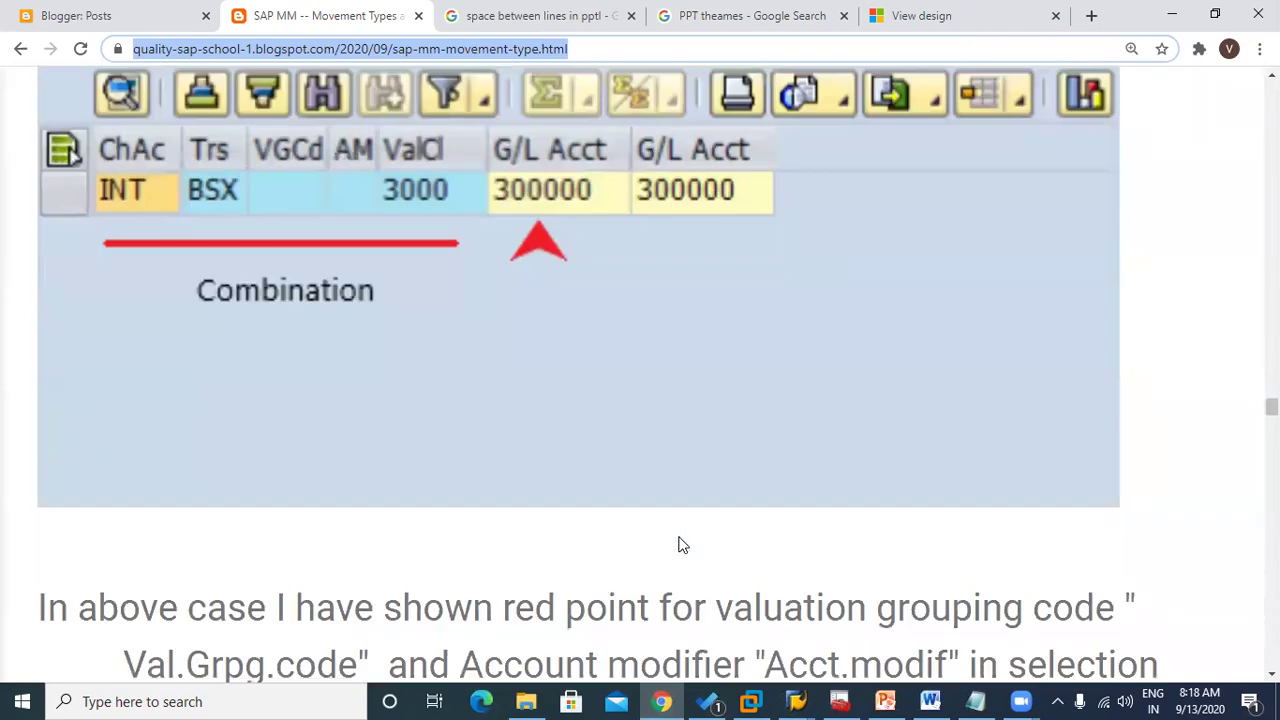
scroll(678, 545, "down", 3)
scroll(678, 545, "down", 5)
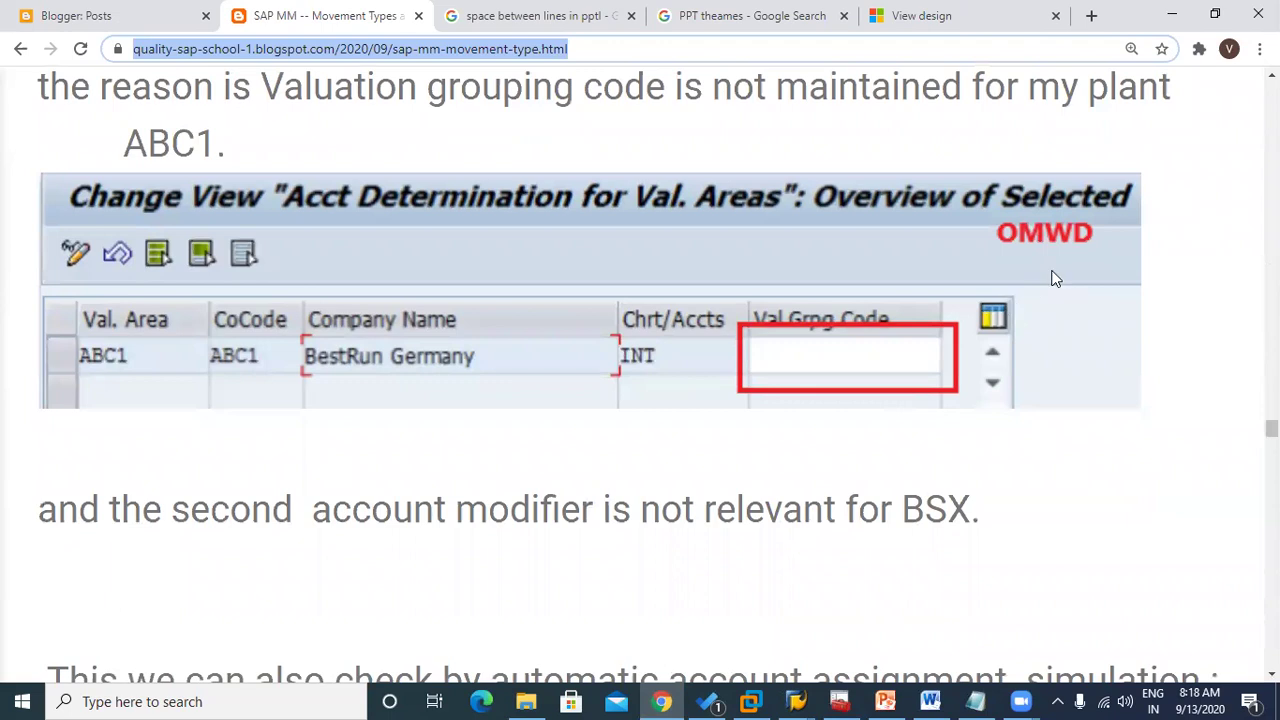
Switch back to the SAP session with the movement type 101 account grouping and exit to the SAP Easy Access screen
left_click(796, 701)
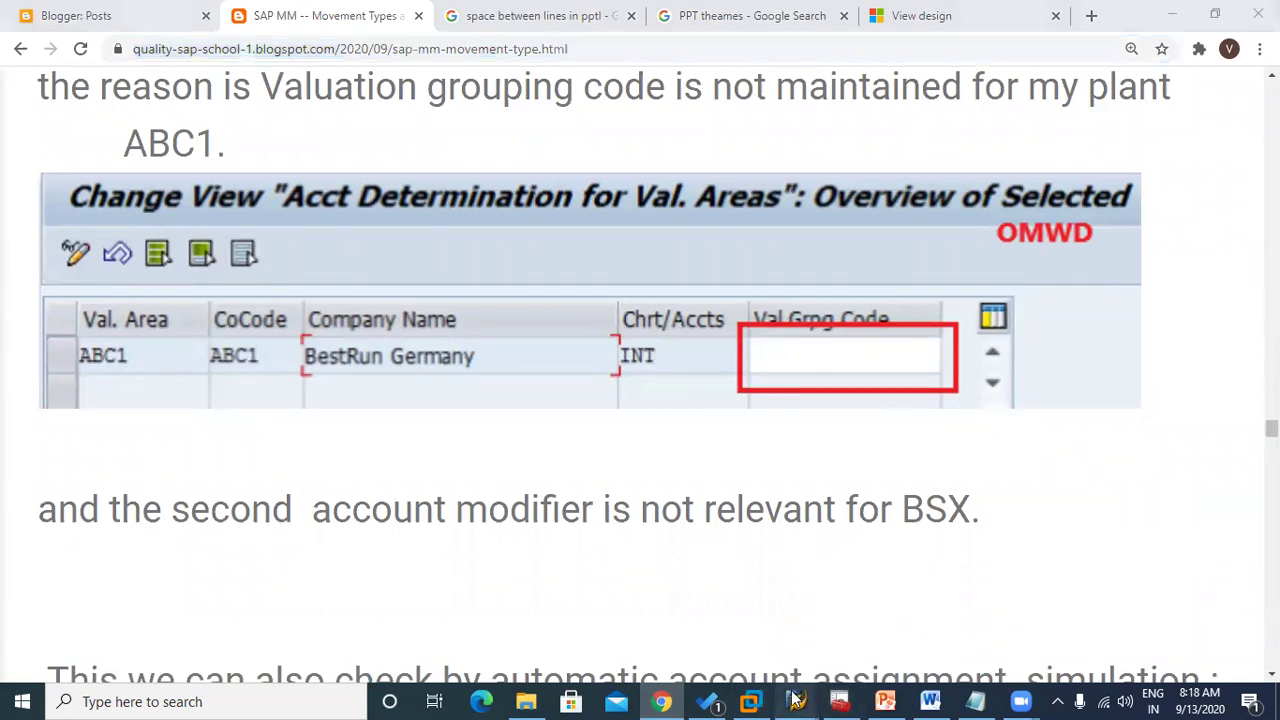
left_click(551, 600)
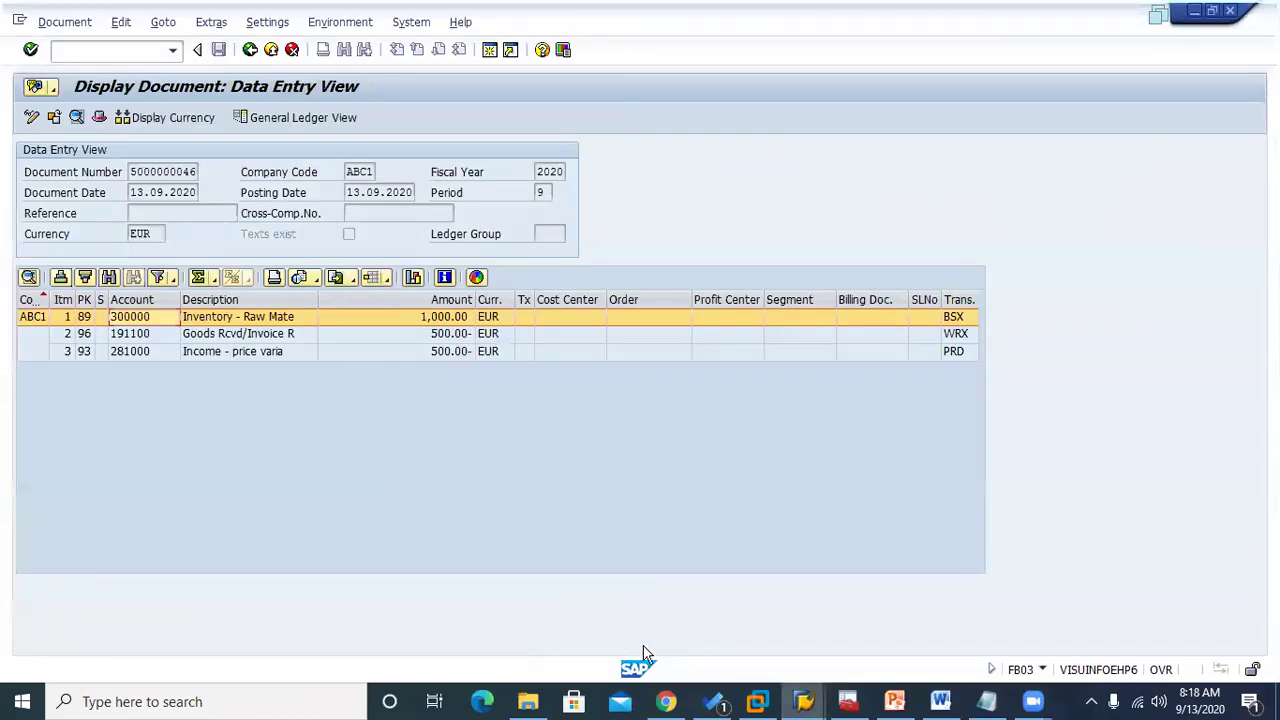
left_click(808, 701)
left_click(1038, 635)
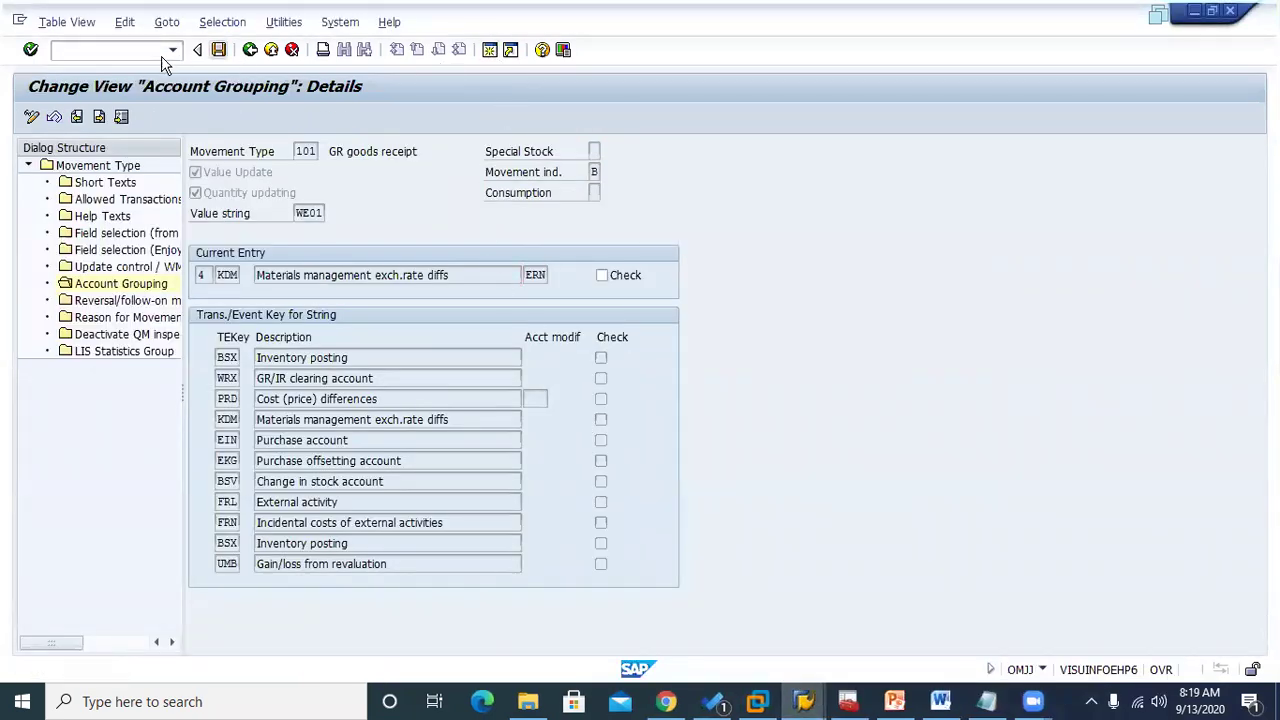
key("shift+F3")
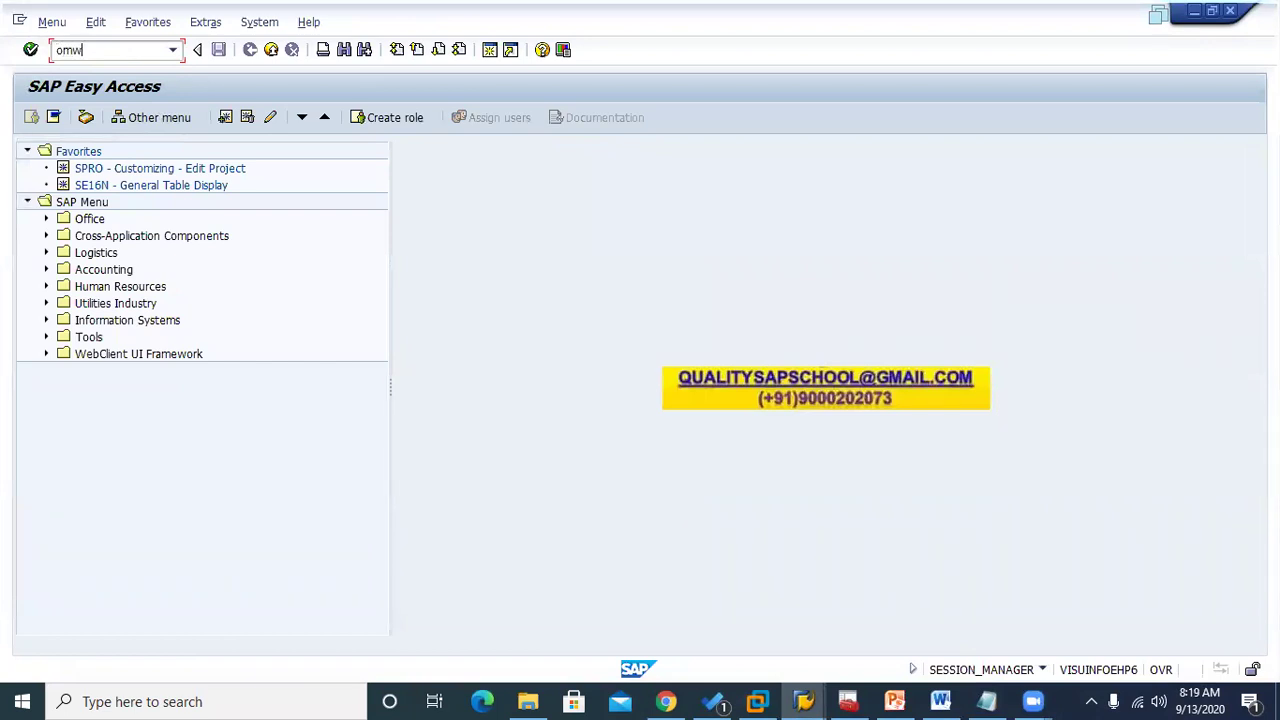
Open transaction OMWD, check the valuation grouping code assigned to valuation area ABC1, and exit to the SAP Easy Access screen
type("omwd")
key("Return")
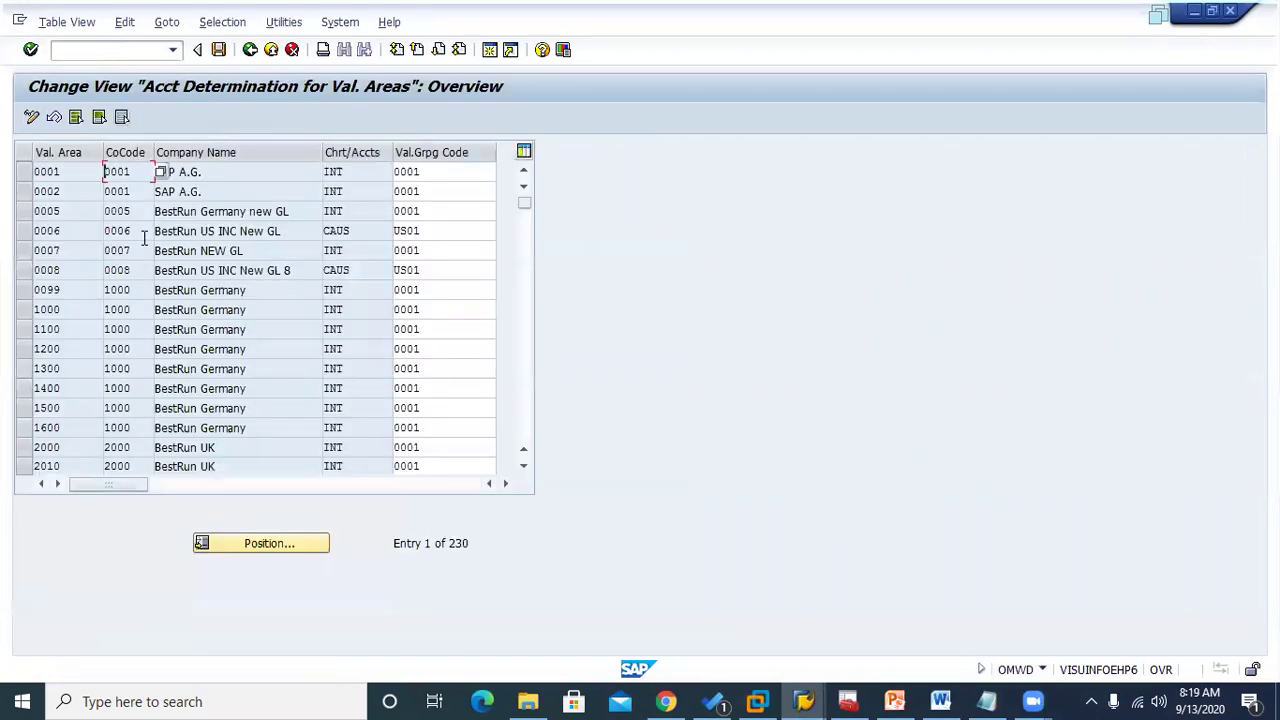
scroll(89, 407, "down", 11)
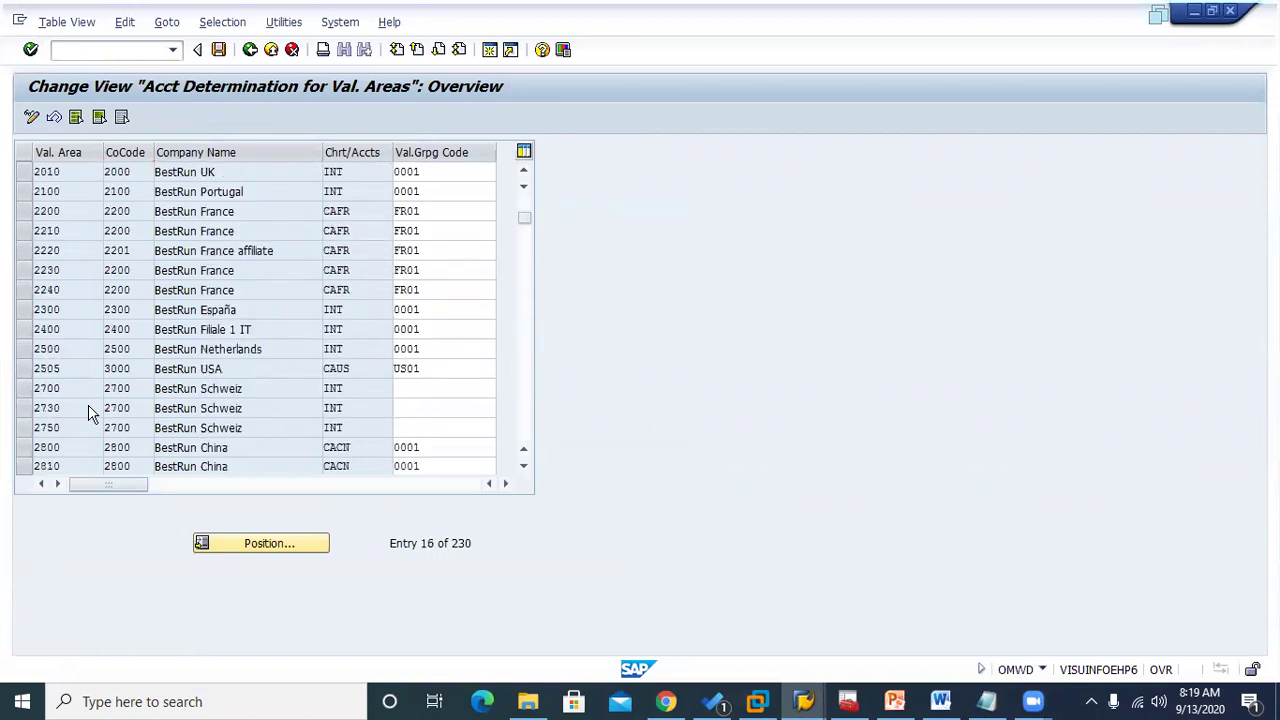
scroll(89, 407, "down", 16)
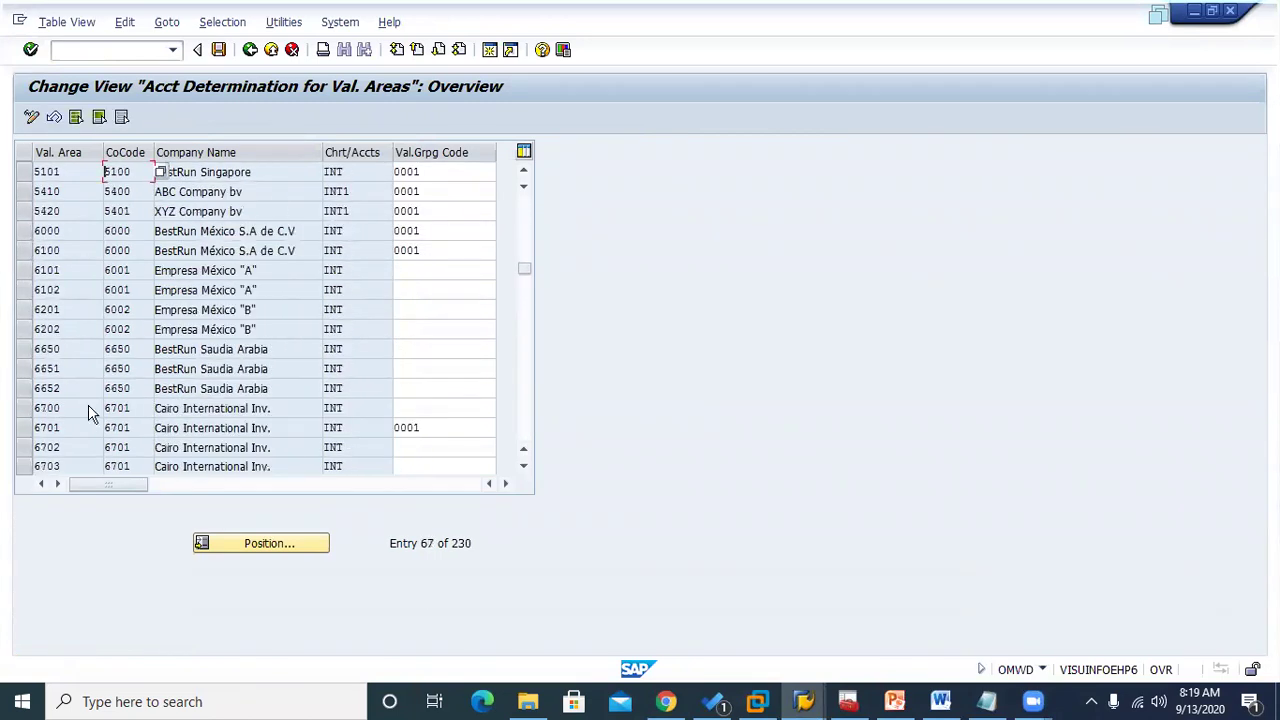
scroll(89, 407, "down", 14)
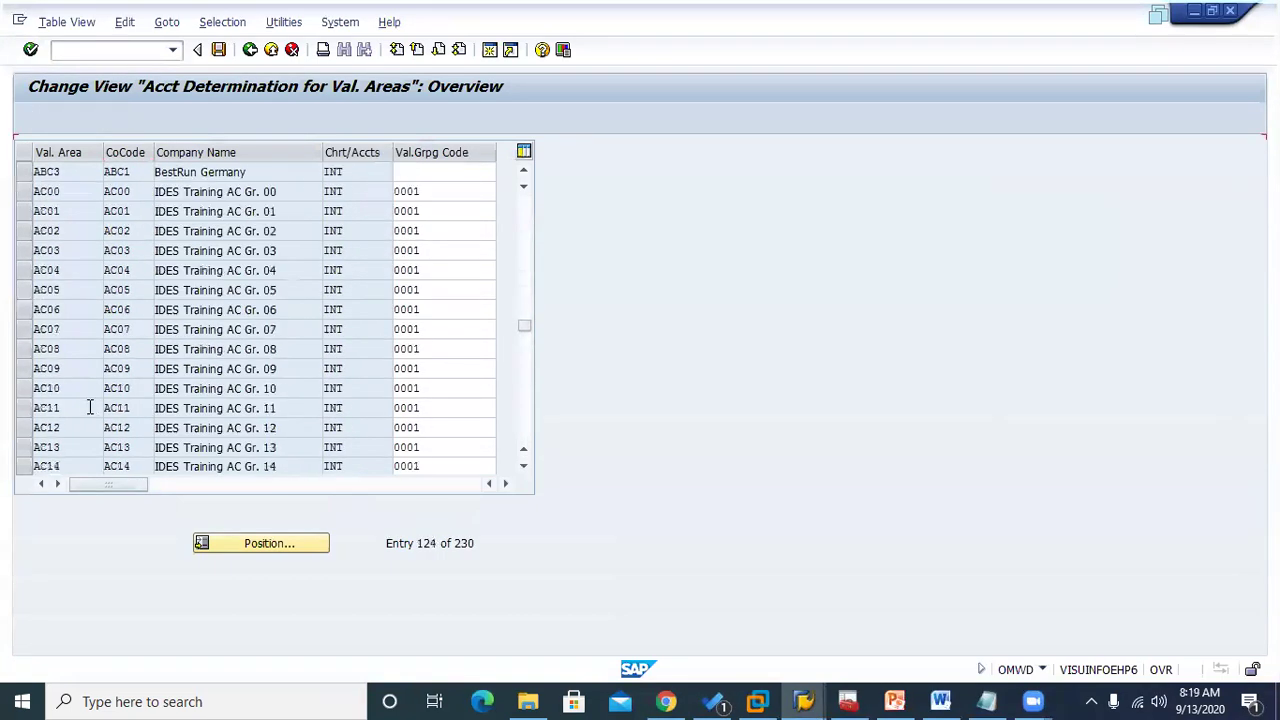
scroll(89, 407, "up", 4)
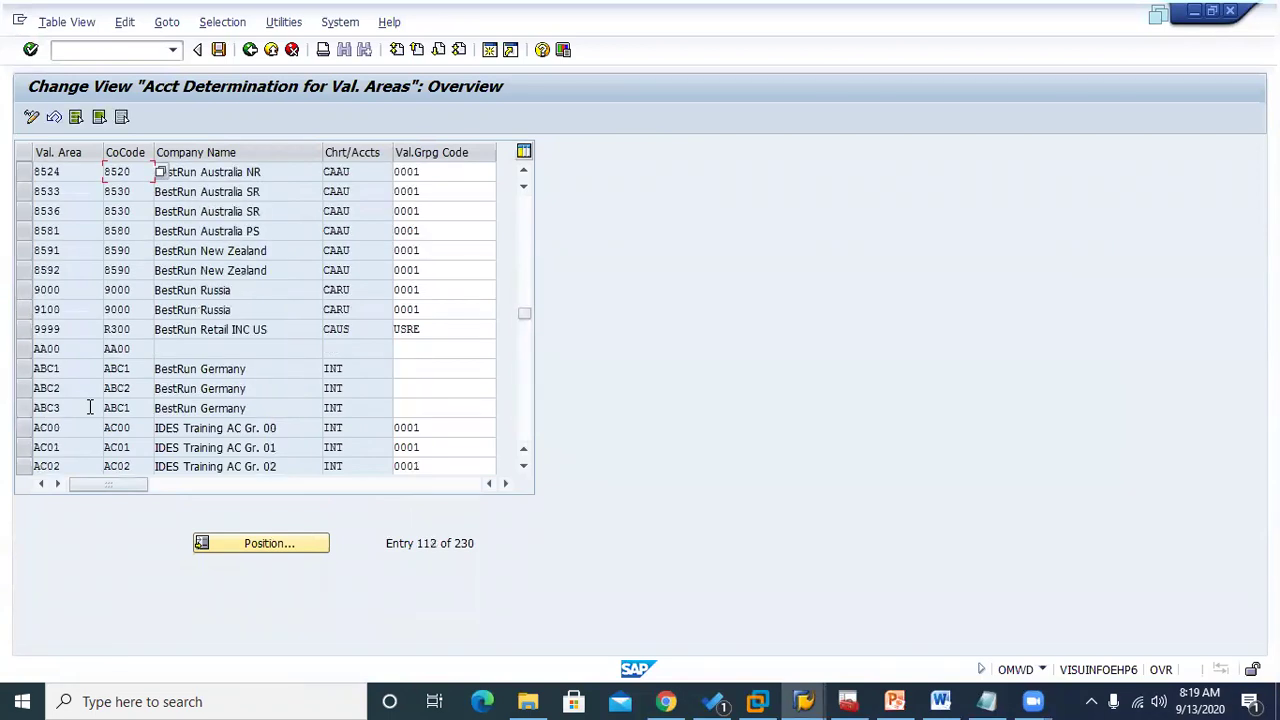
left_click(36, 366)
left_click(438, 370)
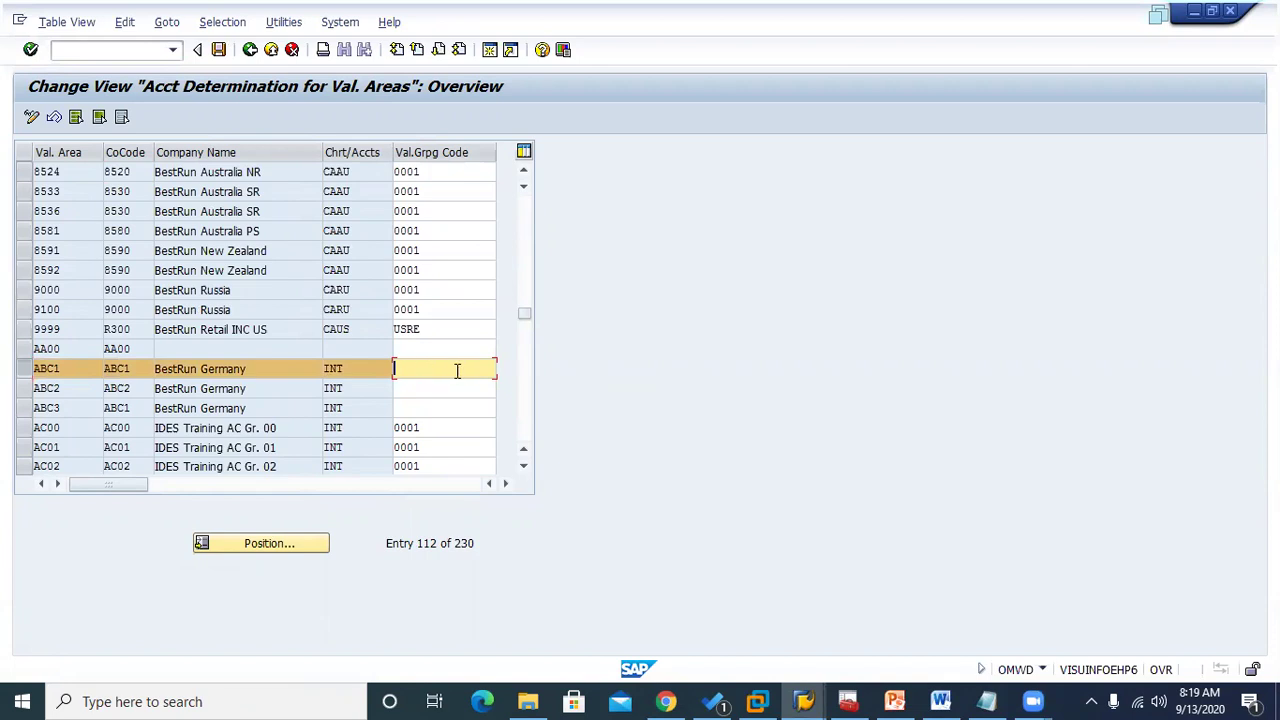
left_click(250, 50)
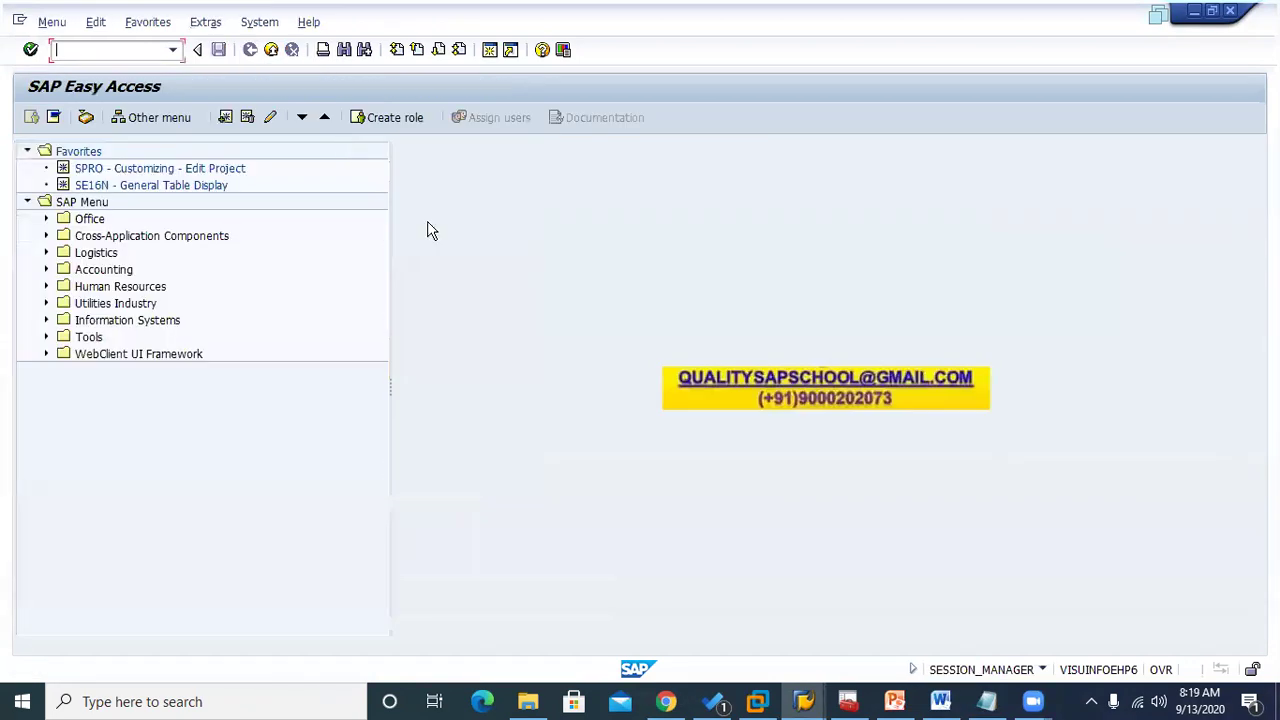
Go through the movement type and OBYC sessions to the General Table Display session for table T030
left_click(800, 700)
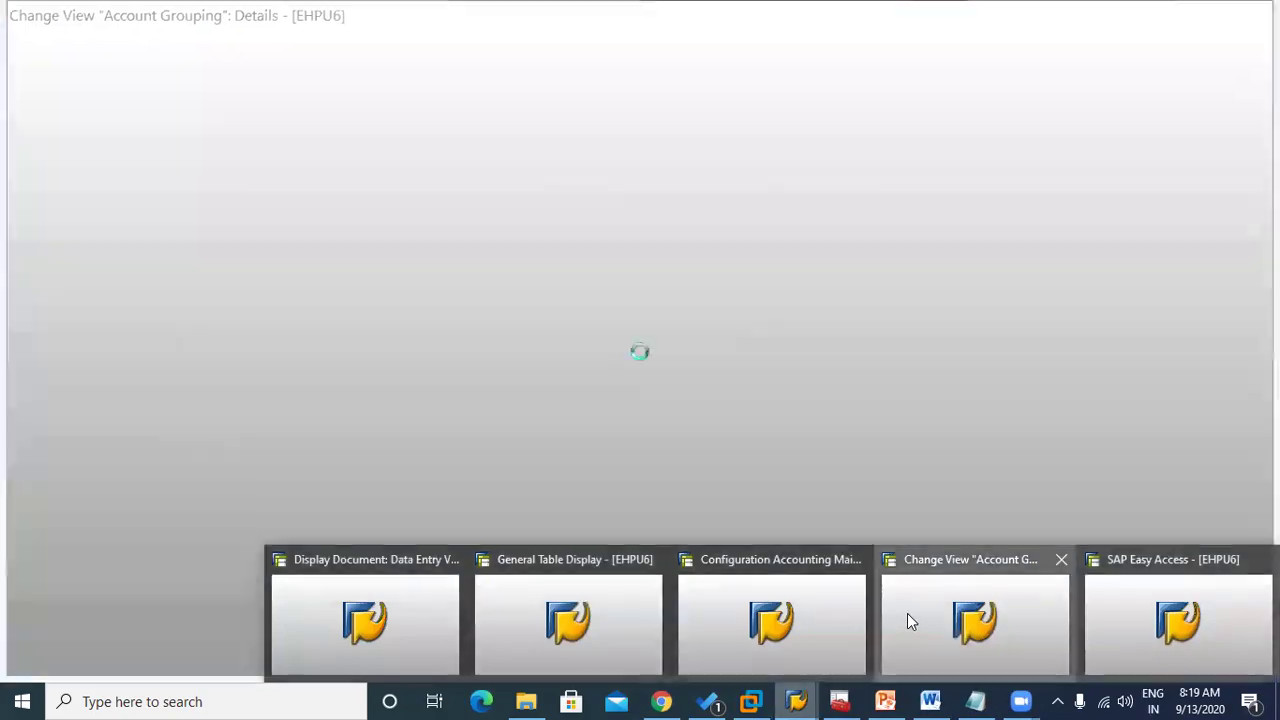
left_click(907, 615)
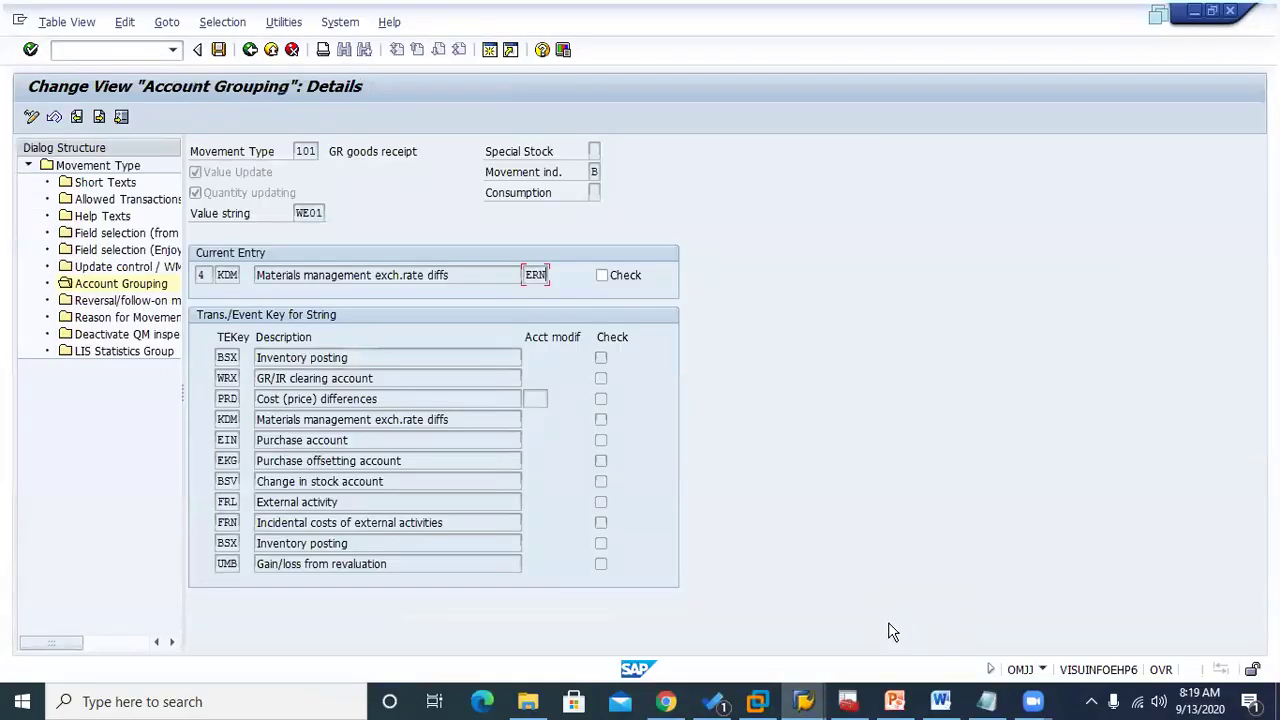
left_click(812, 700)
left_click(760, 636)
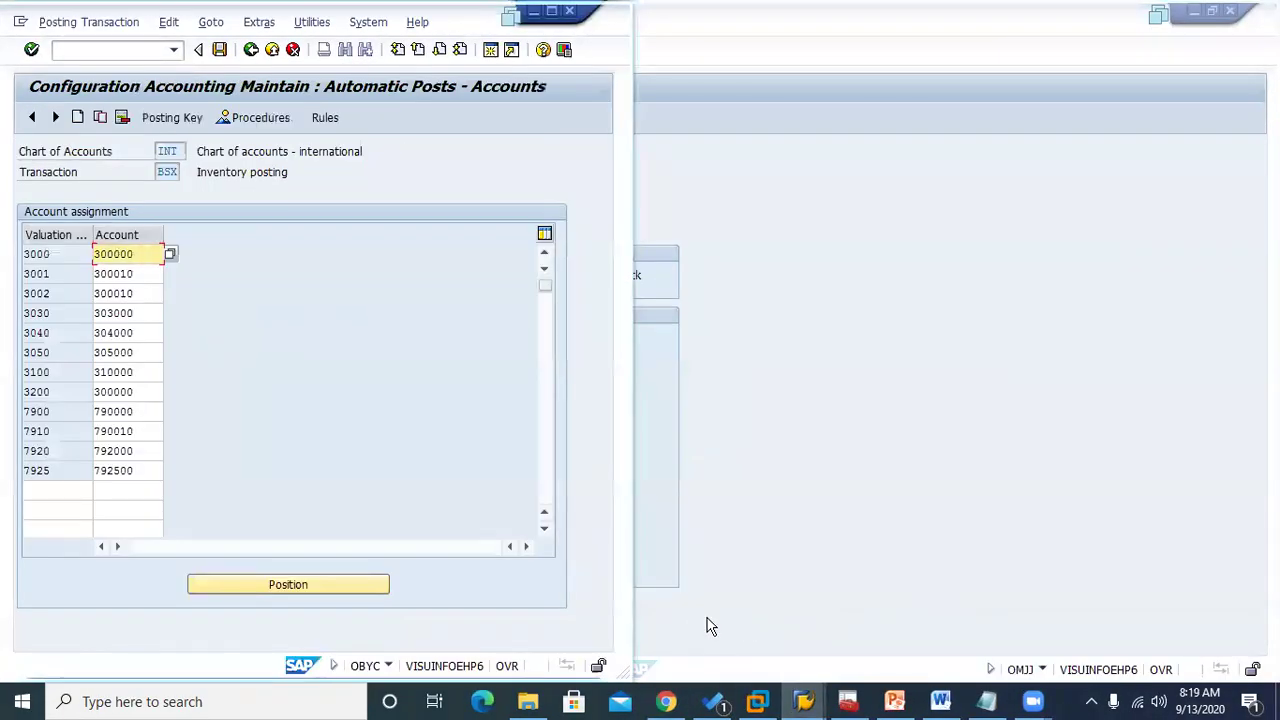
left_click(800, 700)
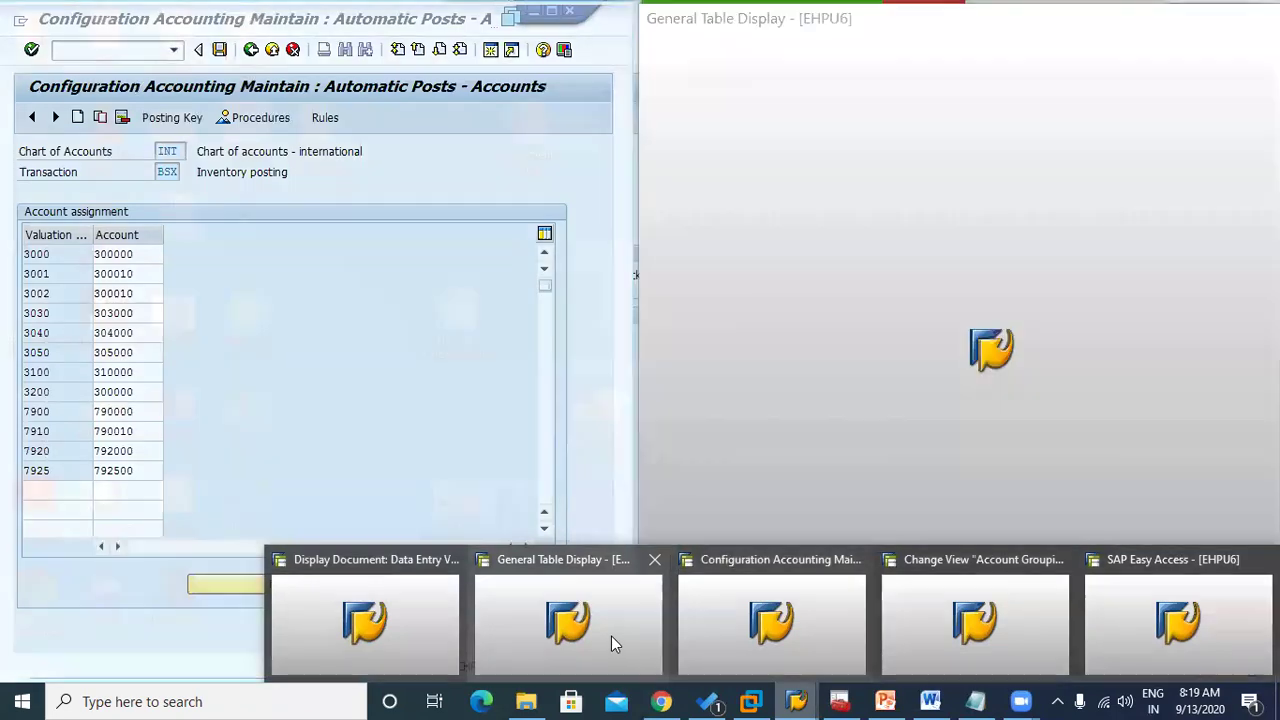
left_click(613, 633)
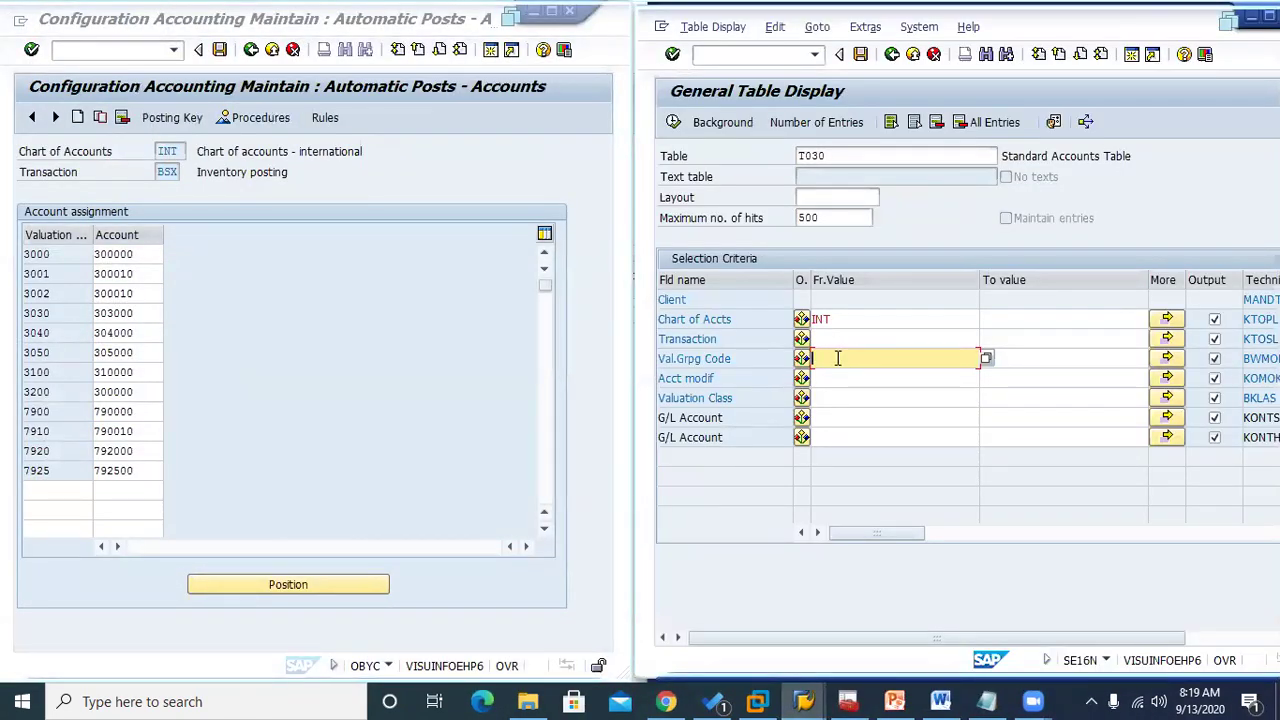
Set the selection option for valuation grouping code, transaction and account modification to Equal to with blank values
left_click(801, 358)
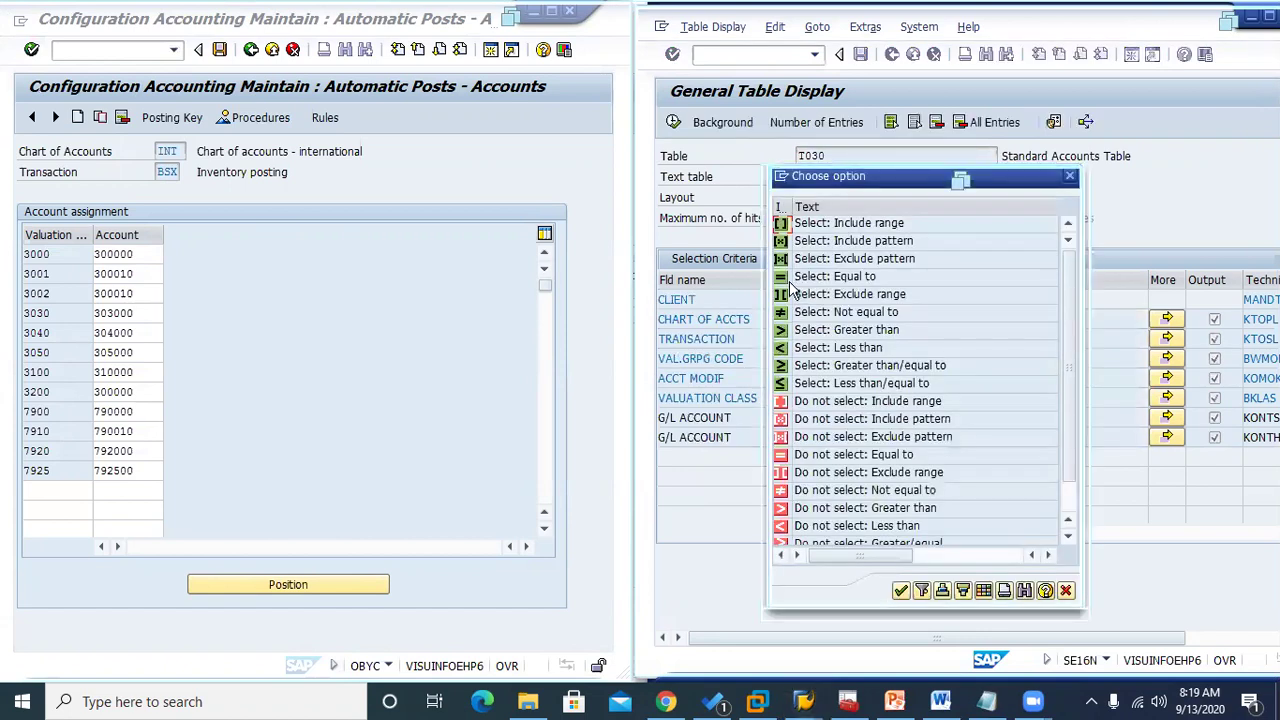
double_click(790, 277)
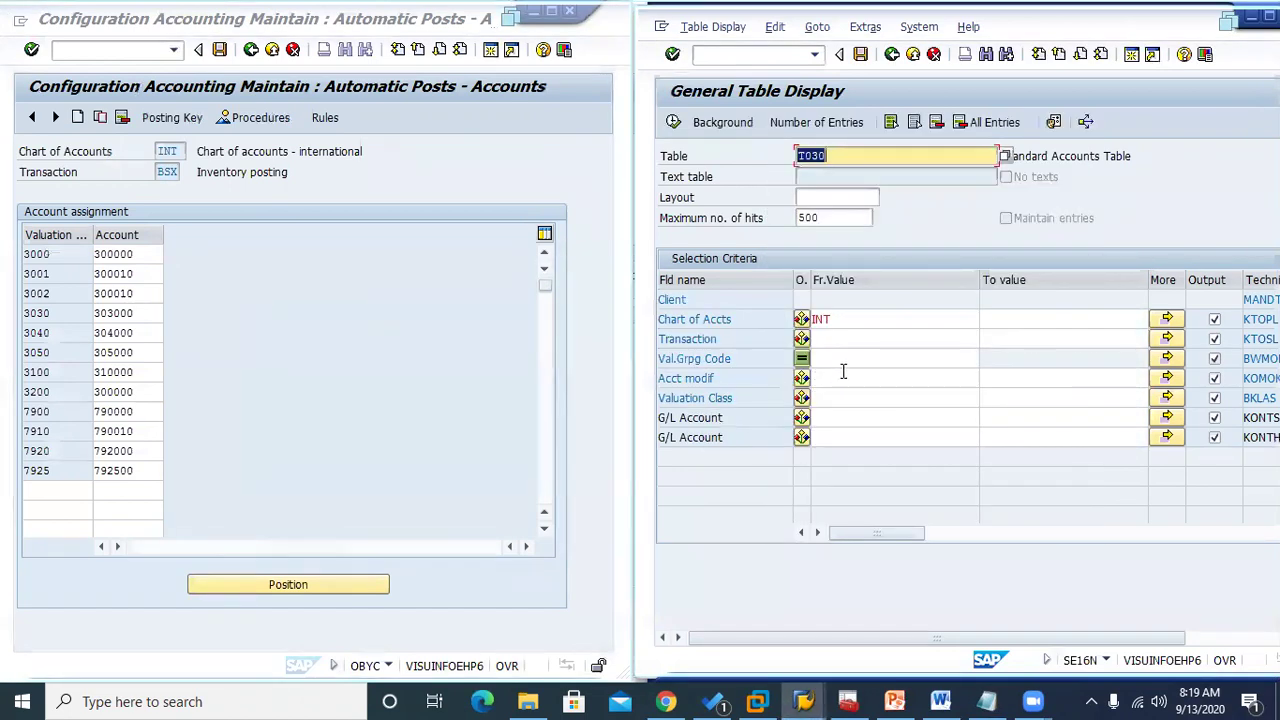
left_click(802, 338)
double_click(797, 280)
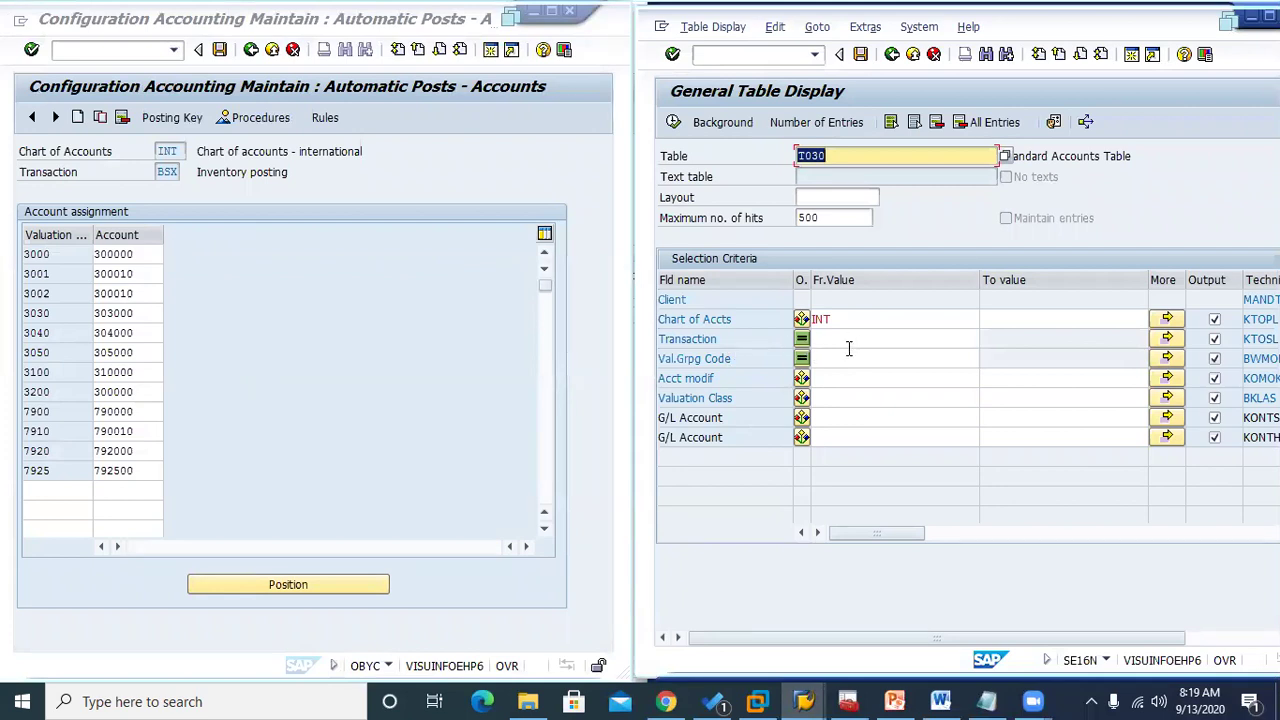
left_click(801, 385)
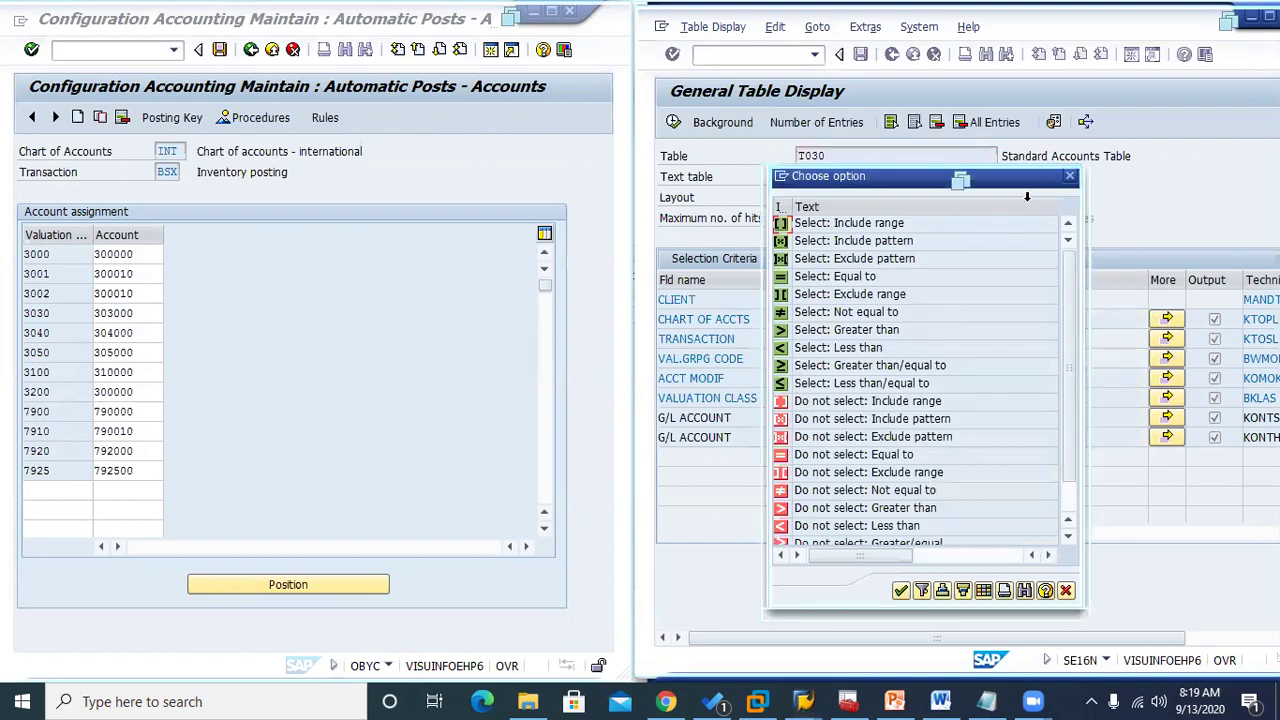
left_click(1069, 176)
left_click(804, 385)
double_click(790, 277)
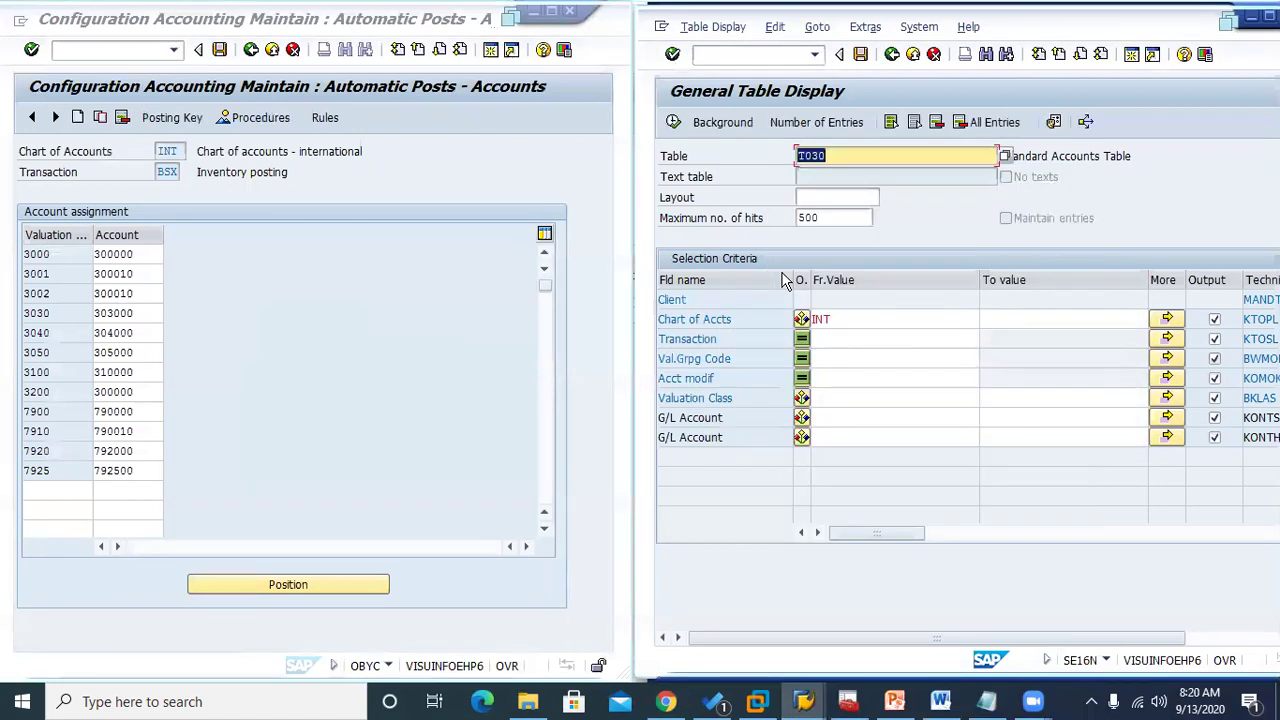
Enter valuation class 3000 and try to run the T030 selection for chart of accounts INT
left_click(836, 400)
type("3")
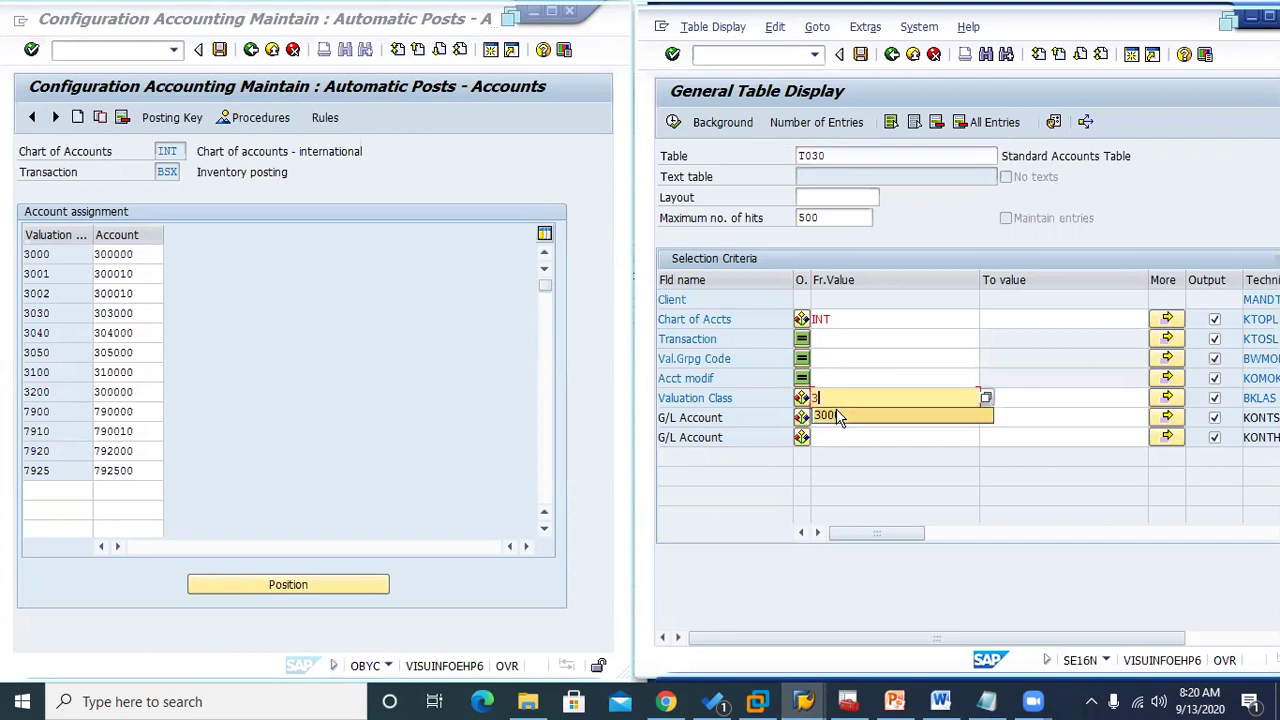
type("000")
double_click(837, 400)
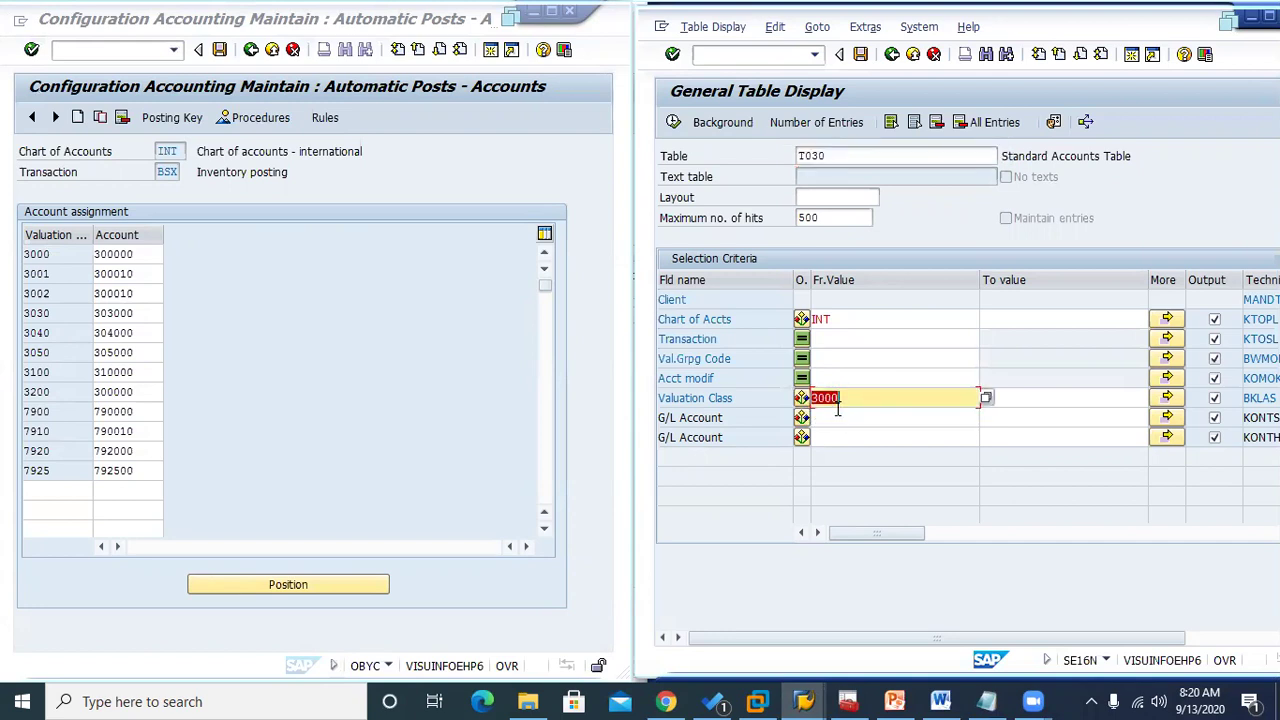
left_click(673, 122)
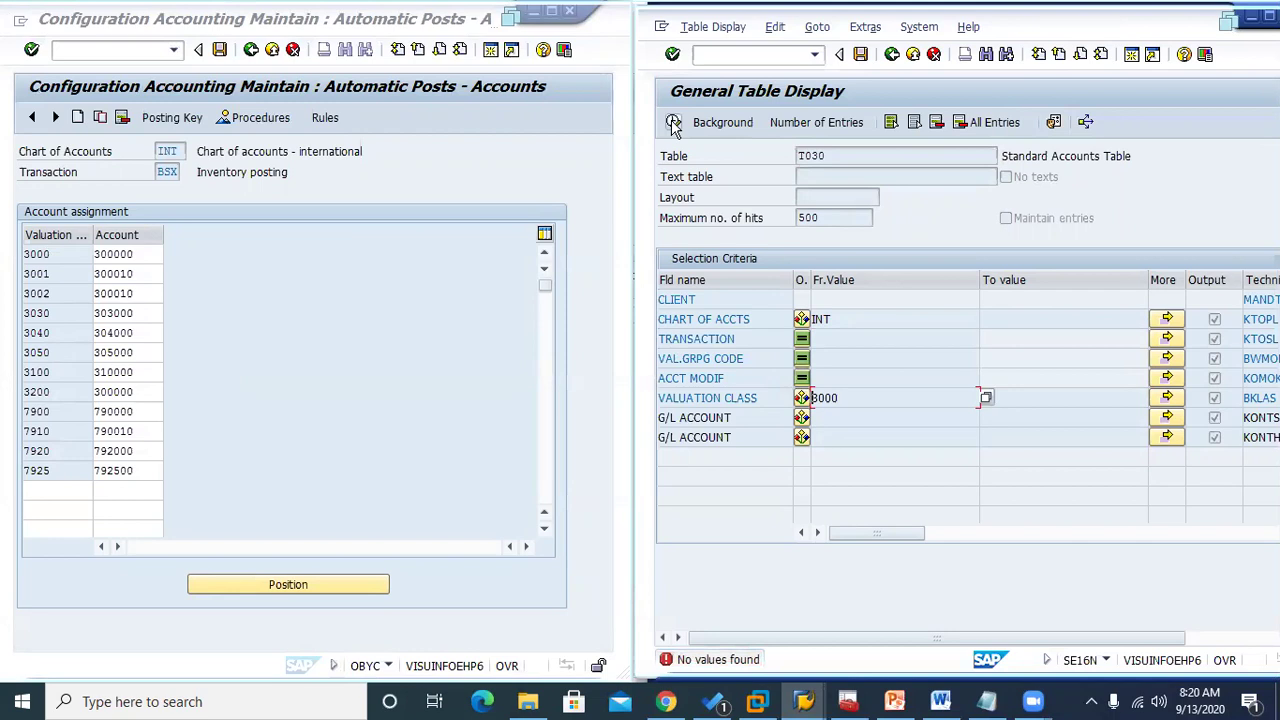
Exit the table display and reopen General Table Display (SE16N) to start with fresh T030 selection criteria
key("F3")
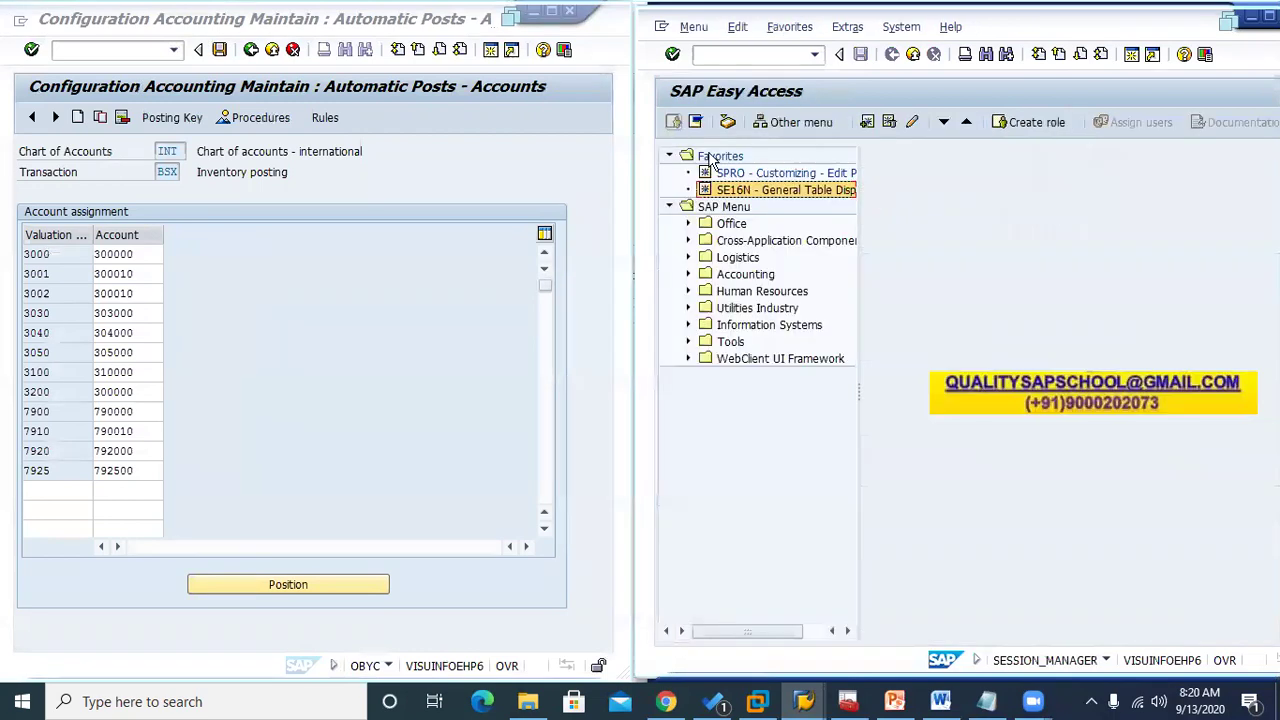
left_click(762, 56)
left_click(814, 55)
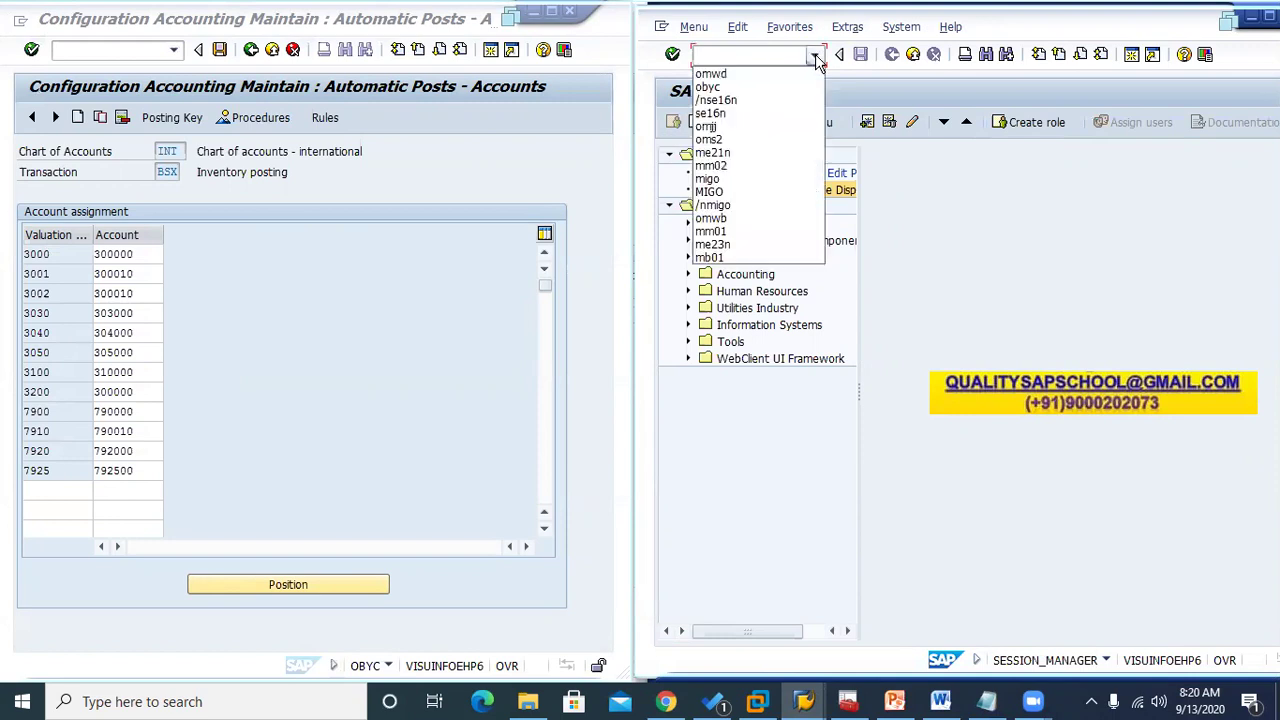
left_click(957, 200)
double_click(780, 189)
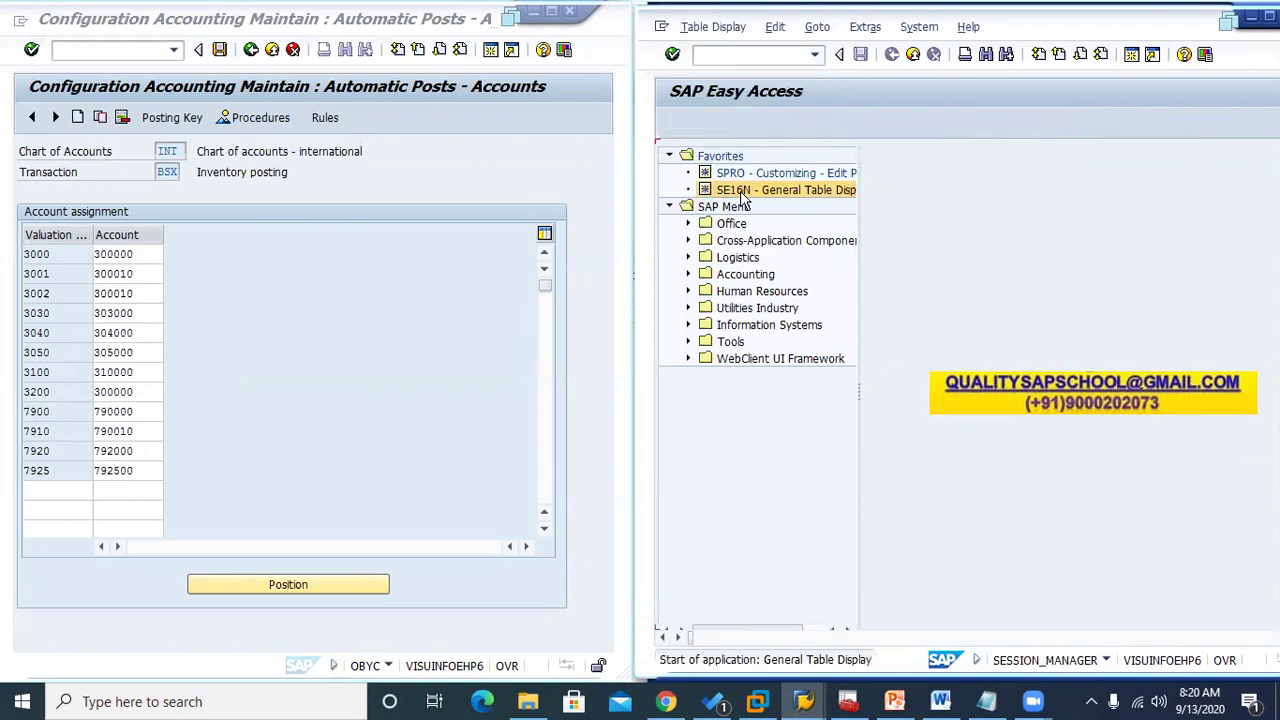
Enter 3000 as chart of accounts and set valuation grouping code and account modification to Equal to with blank values
left_click(837, 319)
type("3000")
left_click(822, 360)
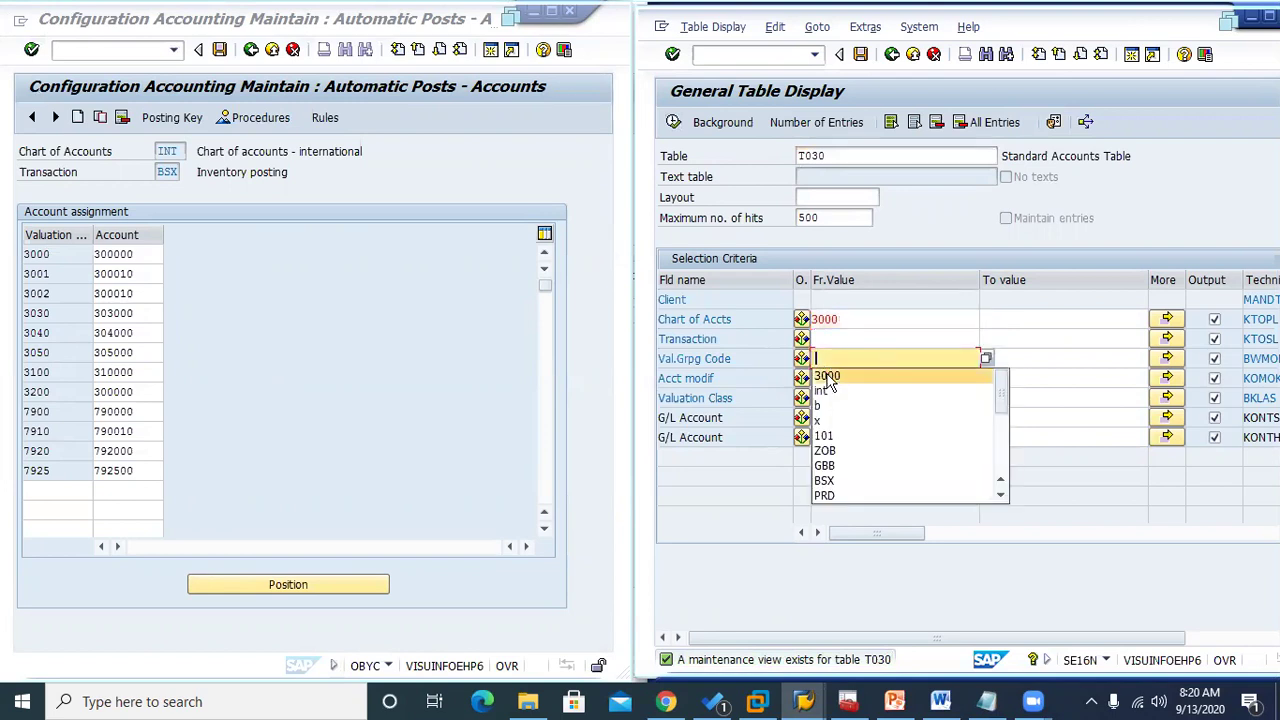
left_click(802, 359)
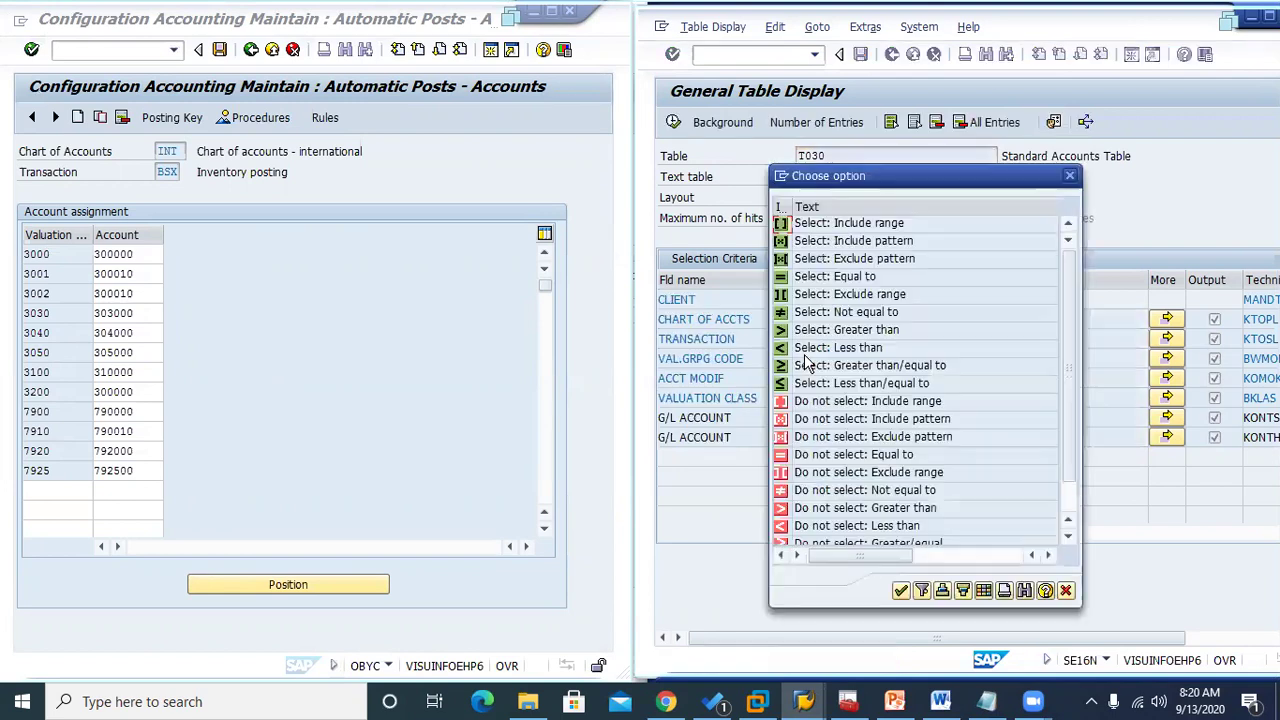
double_click(789, 279)
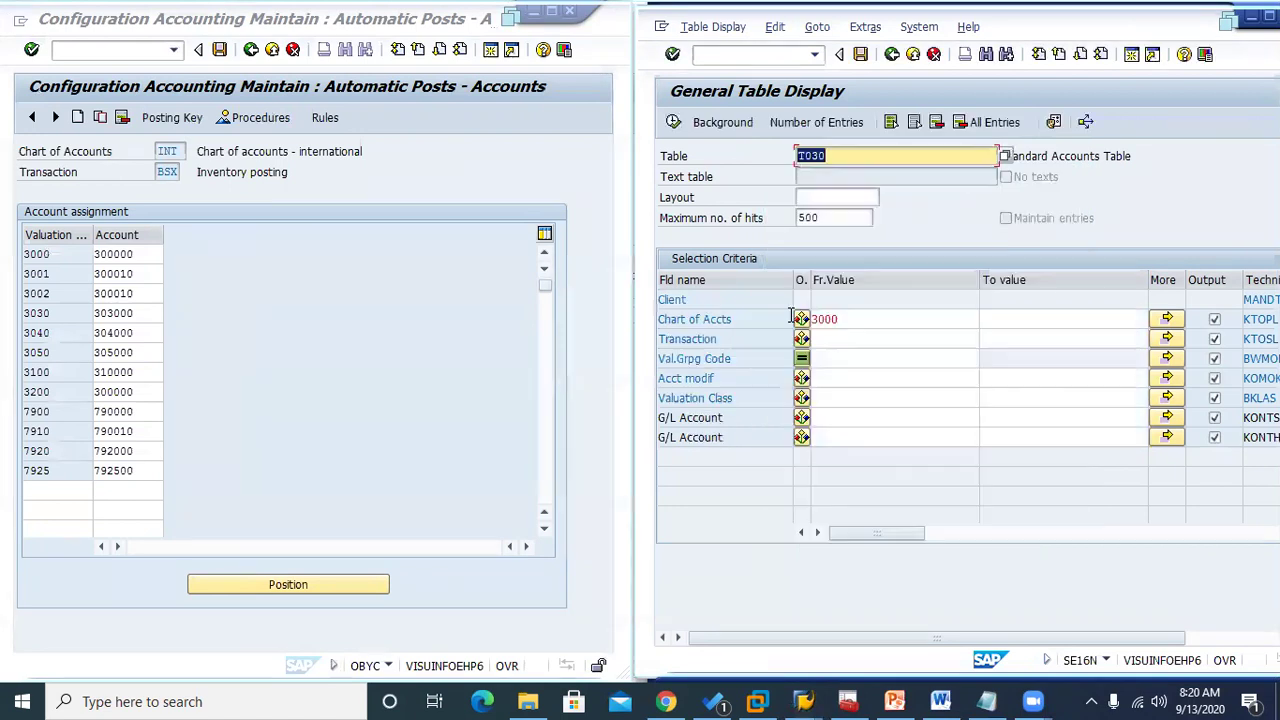
left_click(803, 379)
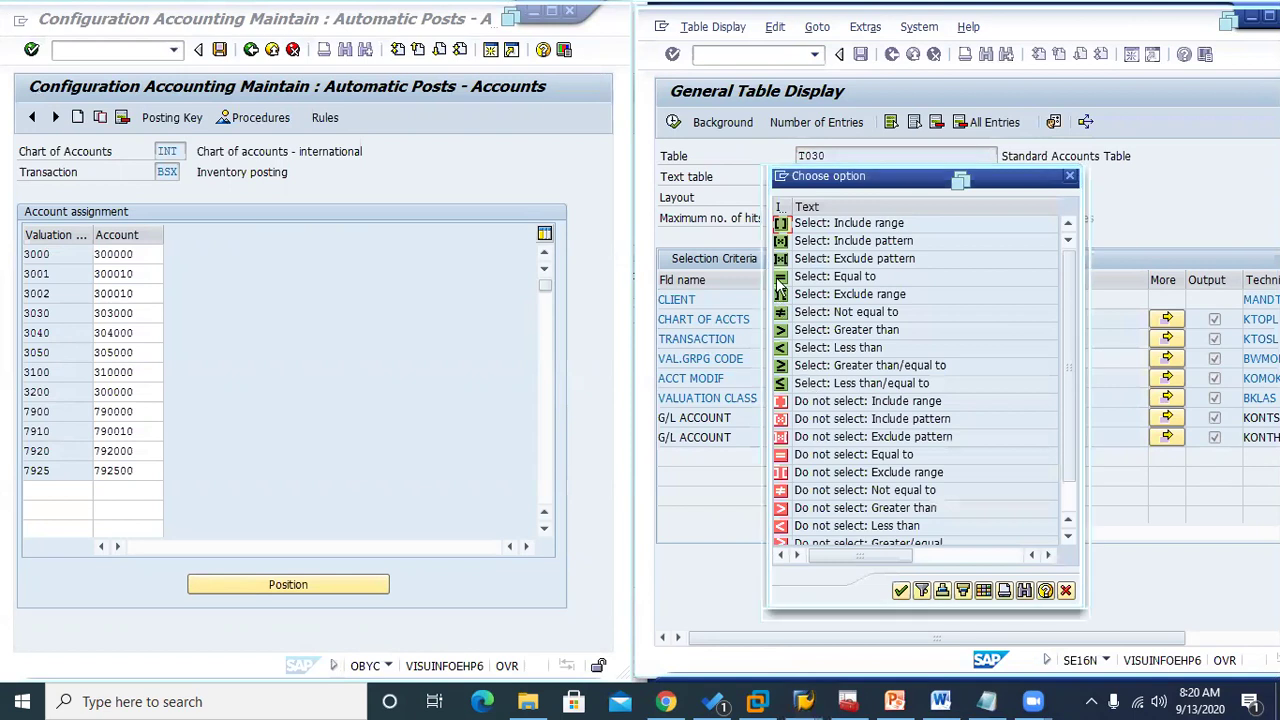
double_click(781, 279)
Enter valuation class 3000 in the T030 selection criteria and try to run the selection
left_click(803, 398)
left_click(1069, 180)
left_click(845, 398)
type("3000")
double_click(845, 401)
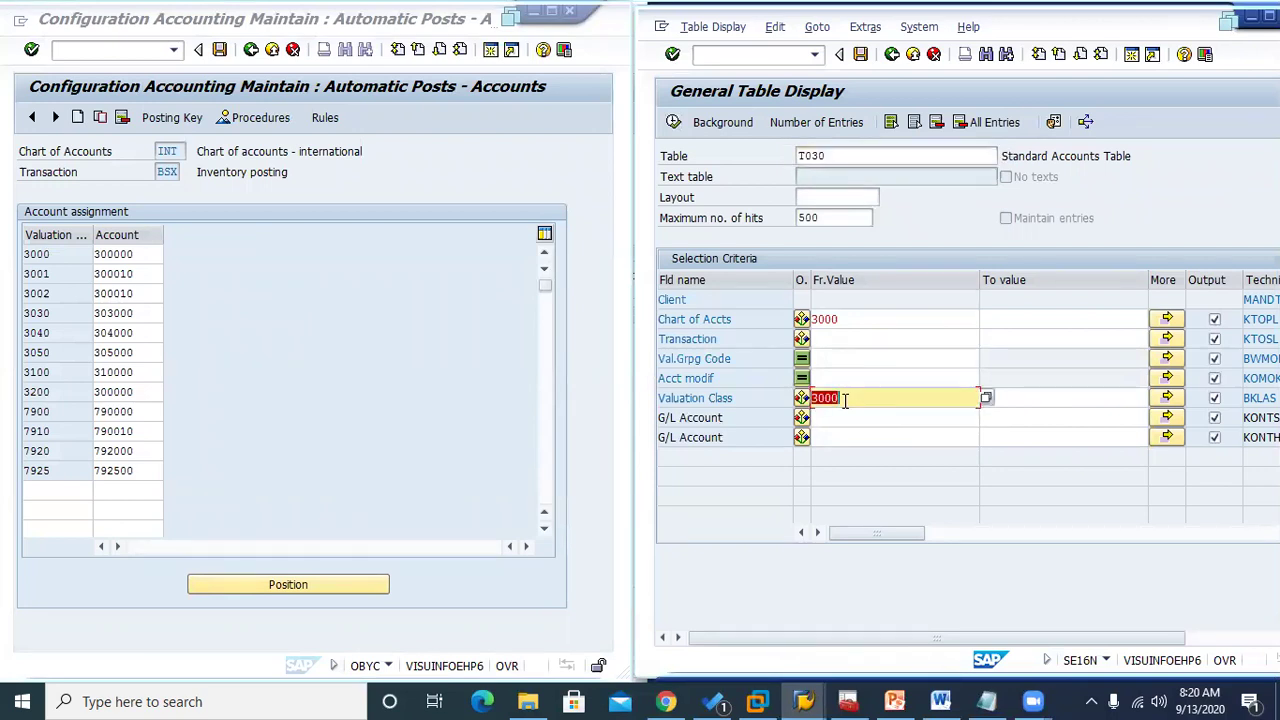
left_click(673, 122)
Set the chart of accounts to INT and display the matching T030 entries
left_click(857, 320)
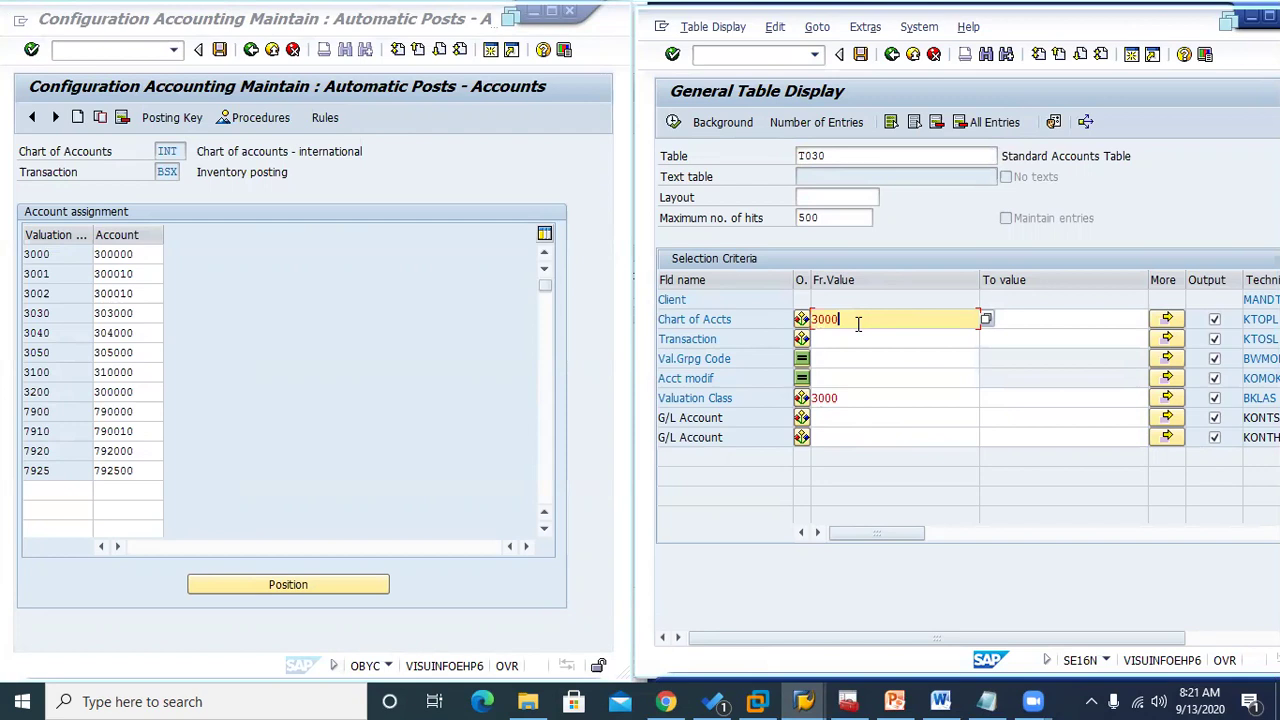
key("BackSpace")
key("BackSpace")
key("BackSpace")
key("BackSpace")
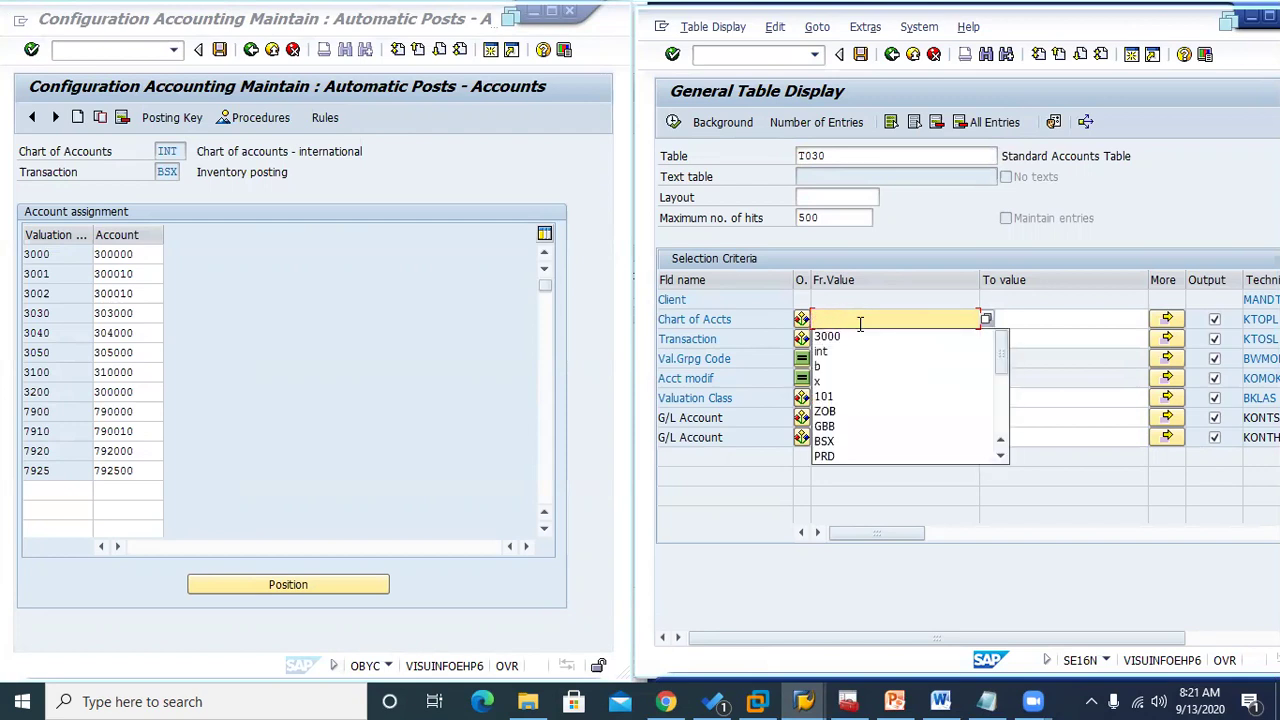
left_click(830, 356)
key("Return")
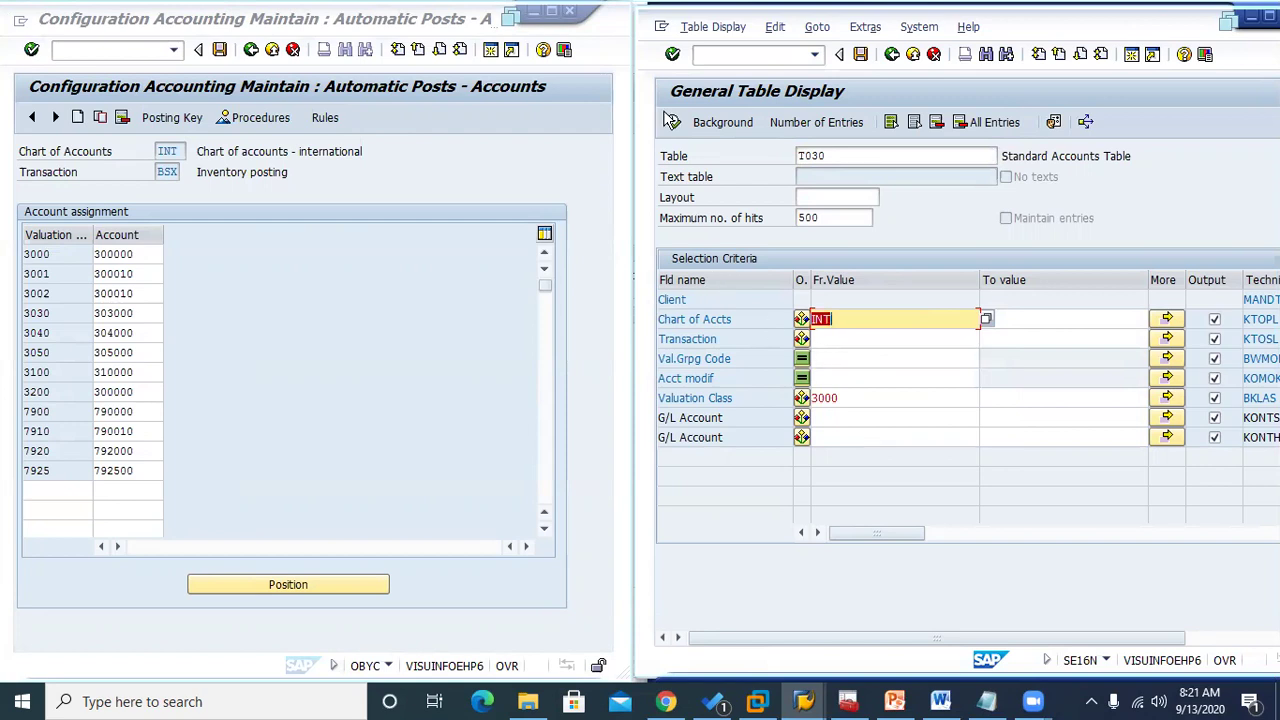
left_click(673, 121)
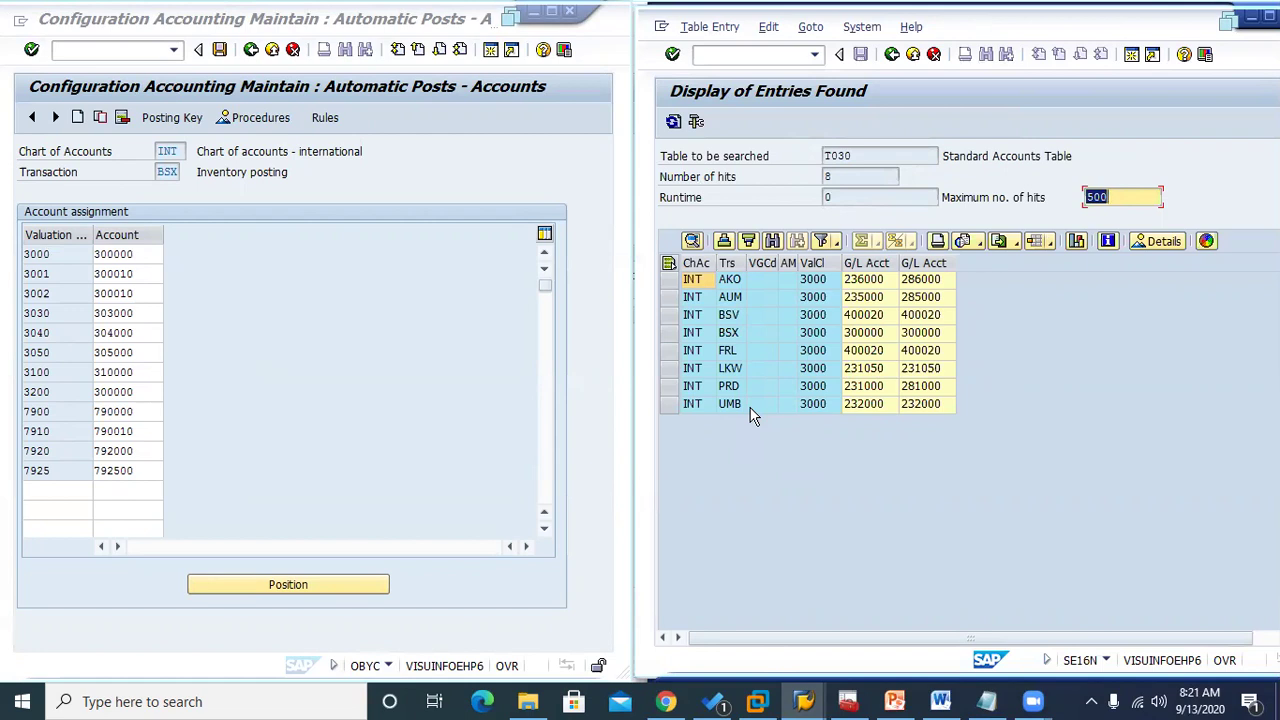
Return to the T030 selection criteria, set the transaction to BSX, and display the matching entry to check its G/L account and valuation class
double_click(743, 262)
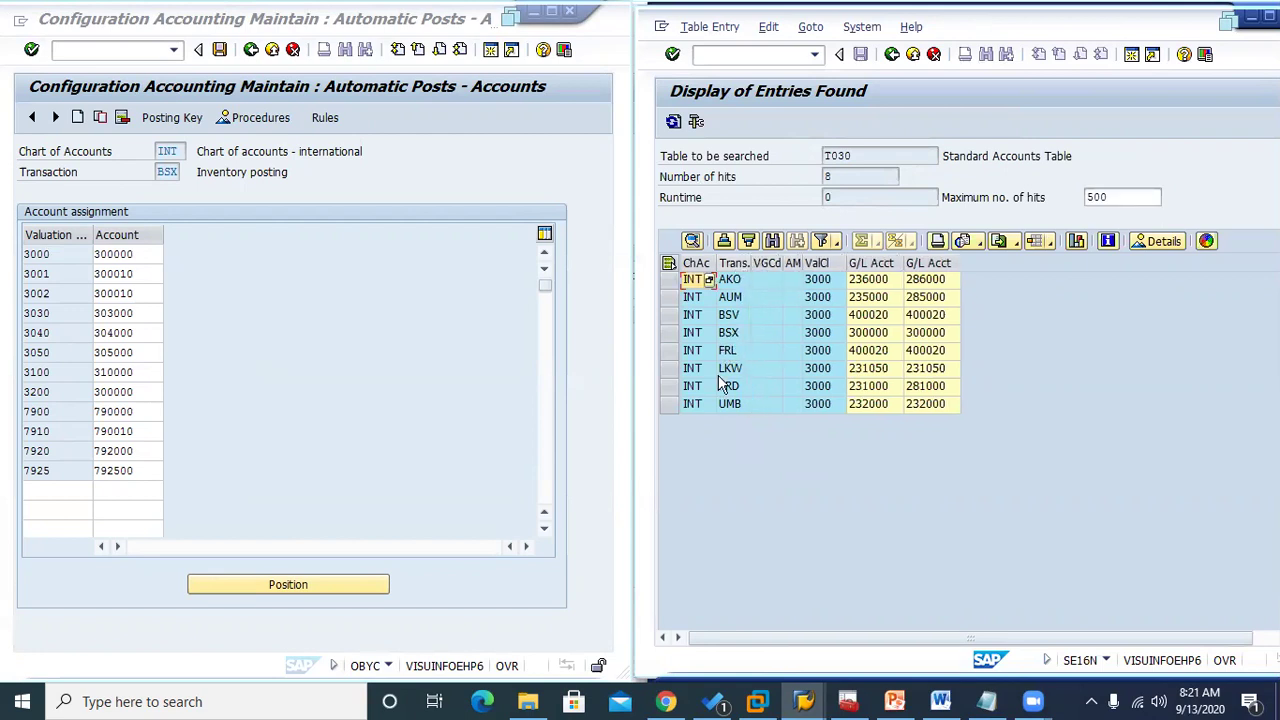
left_click(891, 56)
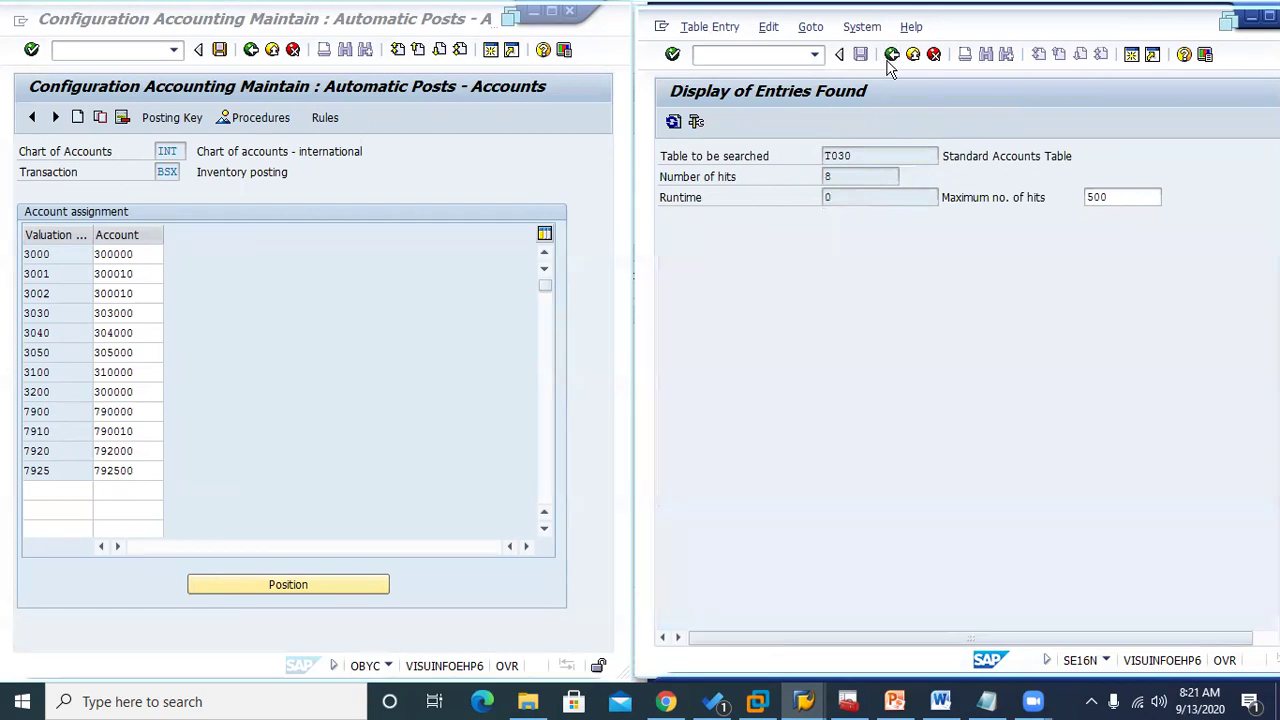
left_click(849, 341)
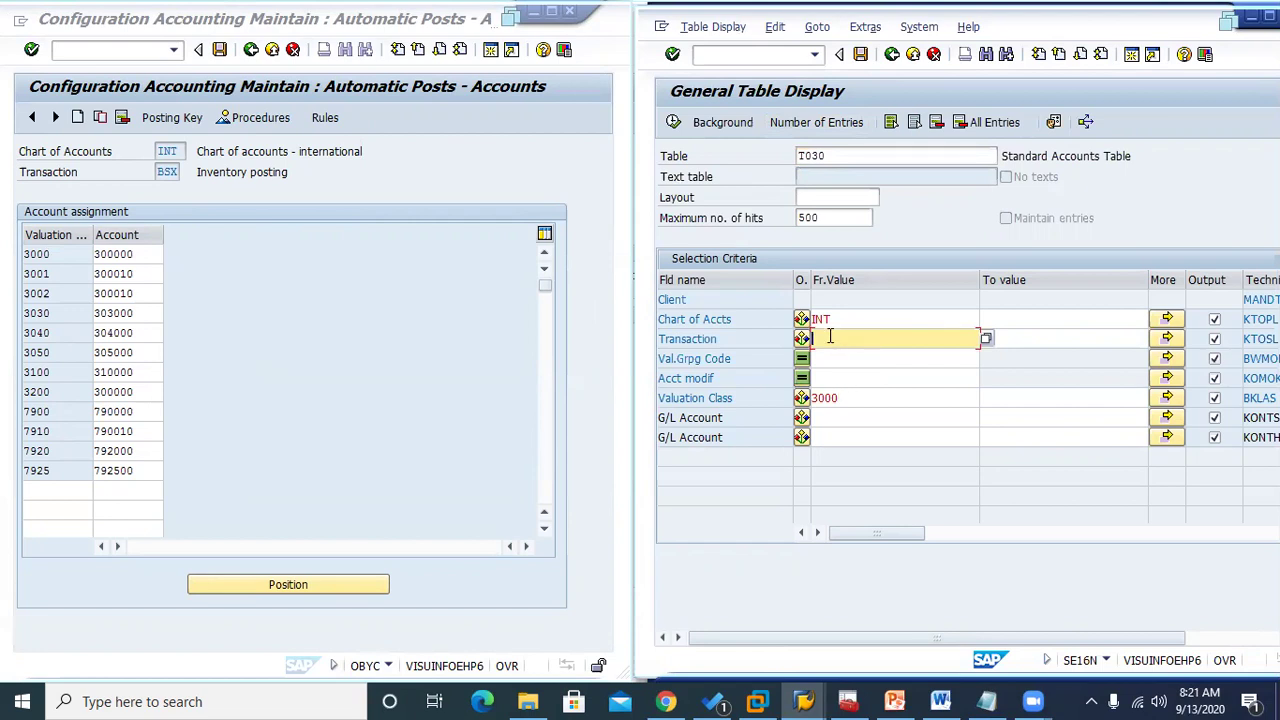
type("BSX")
left_click(826, 378)
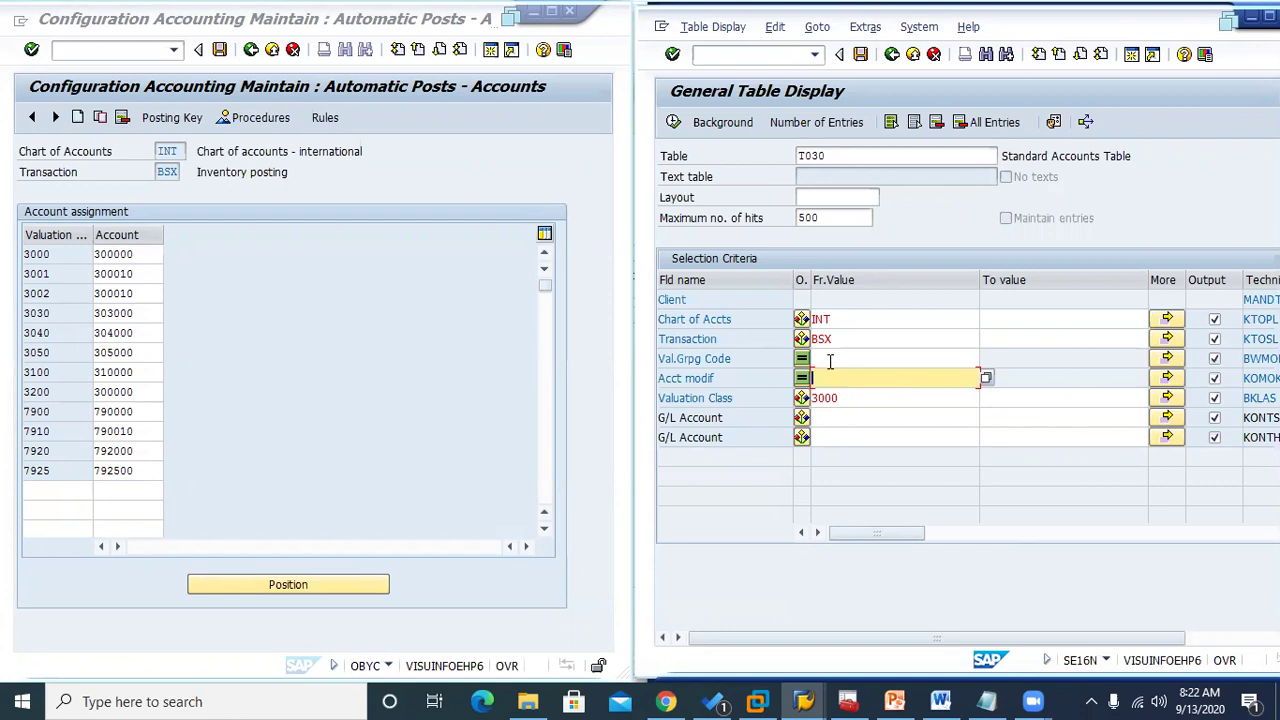
left_click(674, 122)
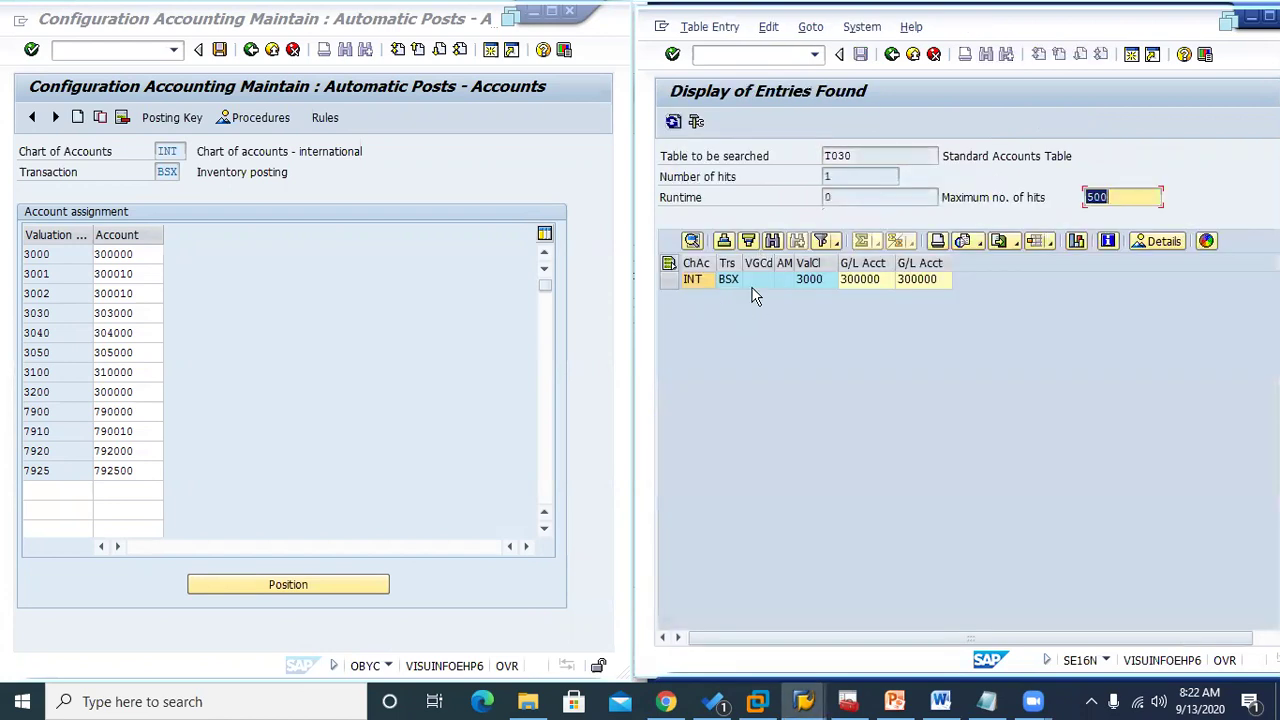
left_click(866, 281)
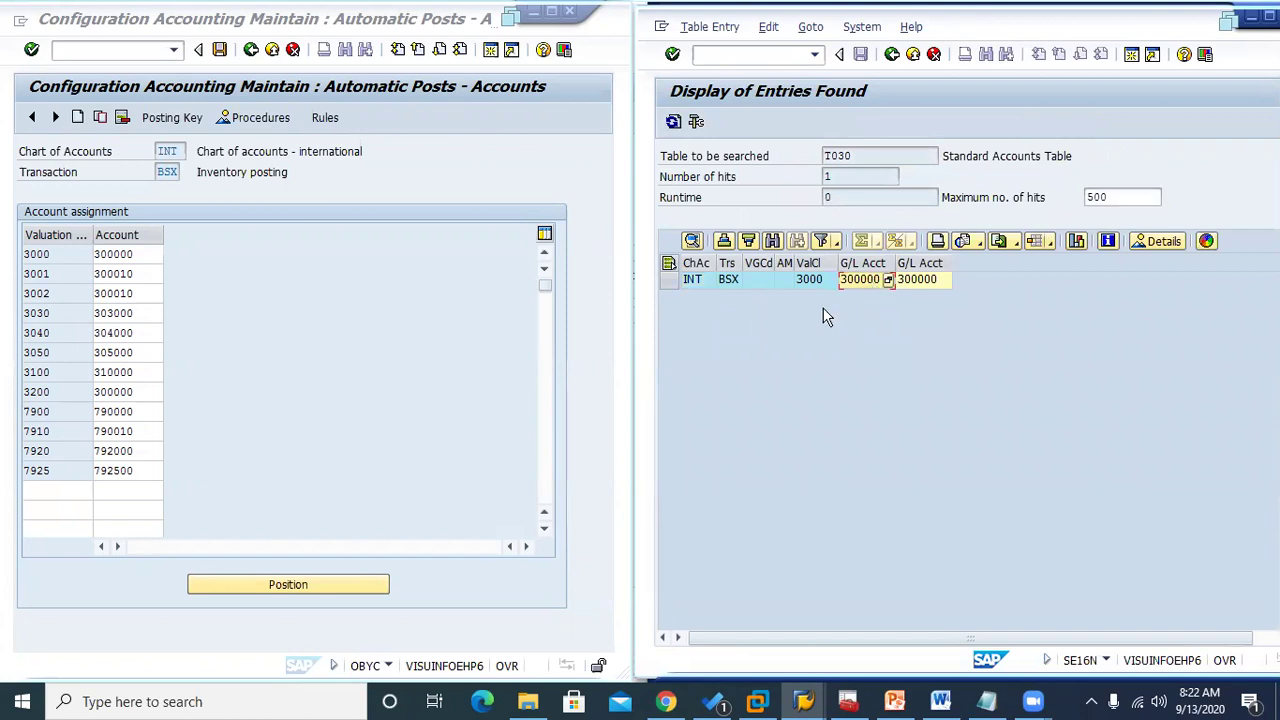
left_click(729, 282)
left_click(812, 284)
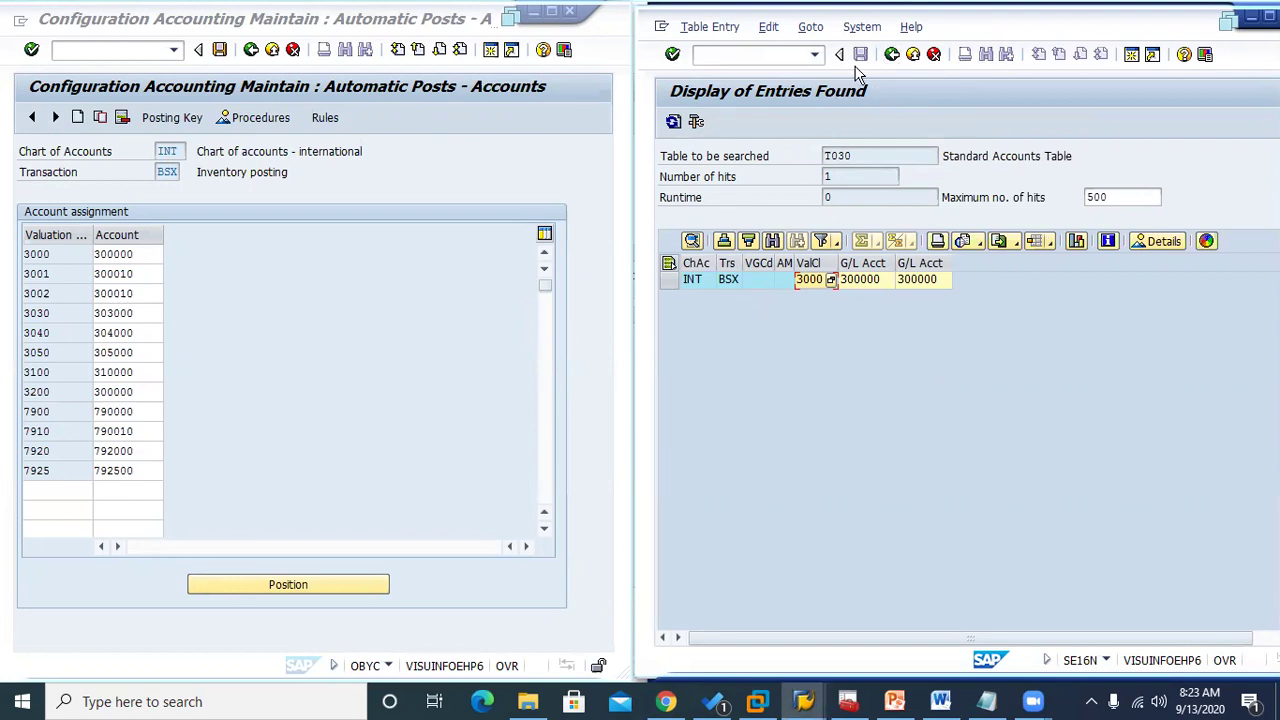
Change the transaction to WRX in the T030 selection criteria and try to run the selection with valuation class 3000
left_click(891, 56)
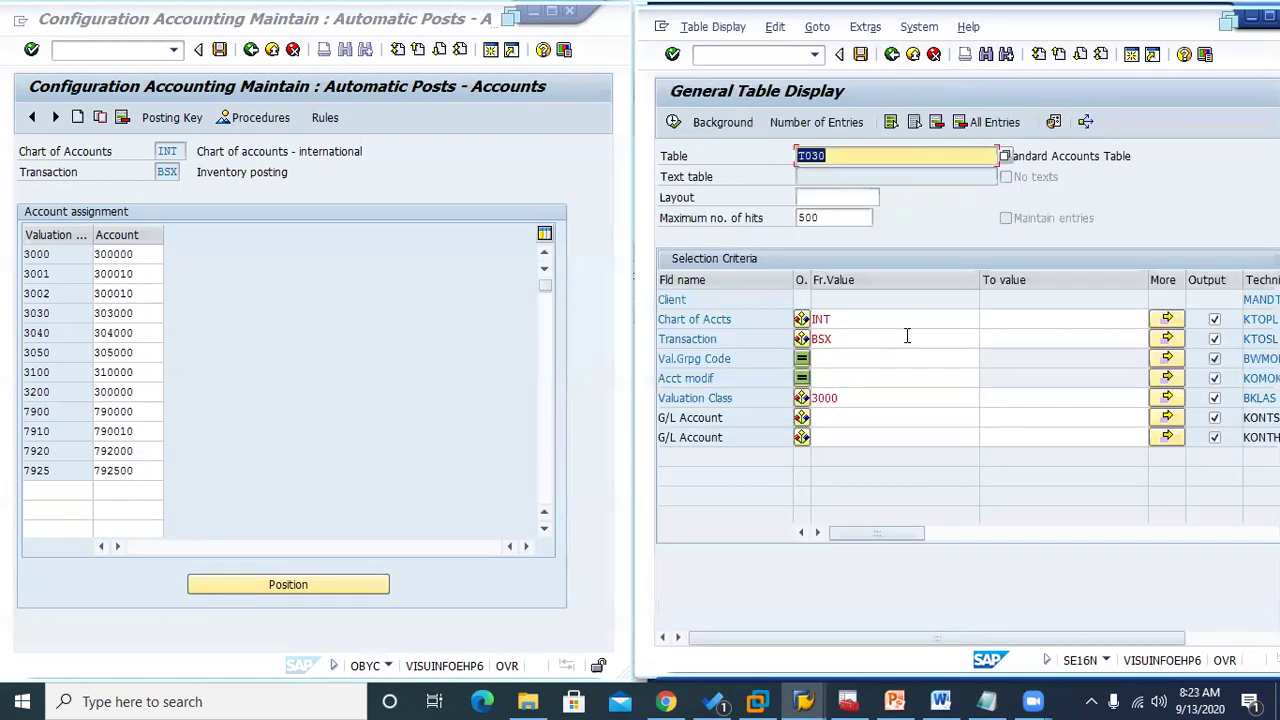
left_click(856, 340)
key("BackSpace")
key("BackSpace")
key("BackSpace")
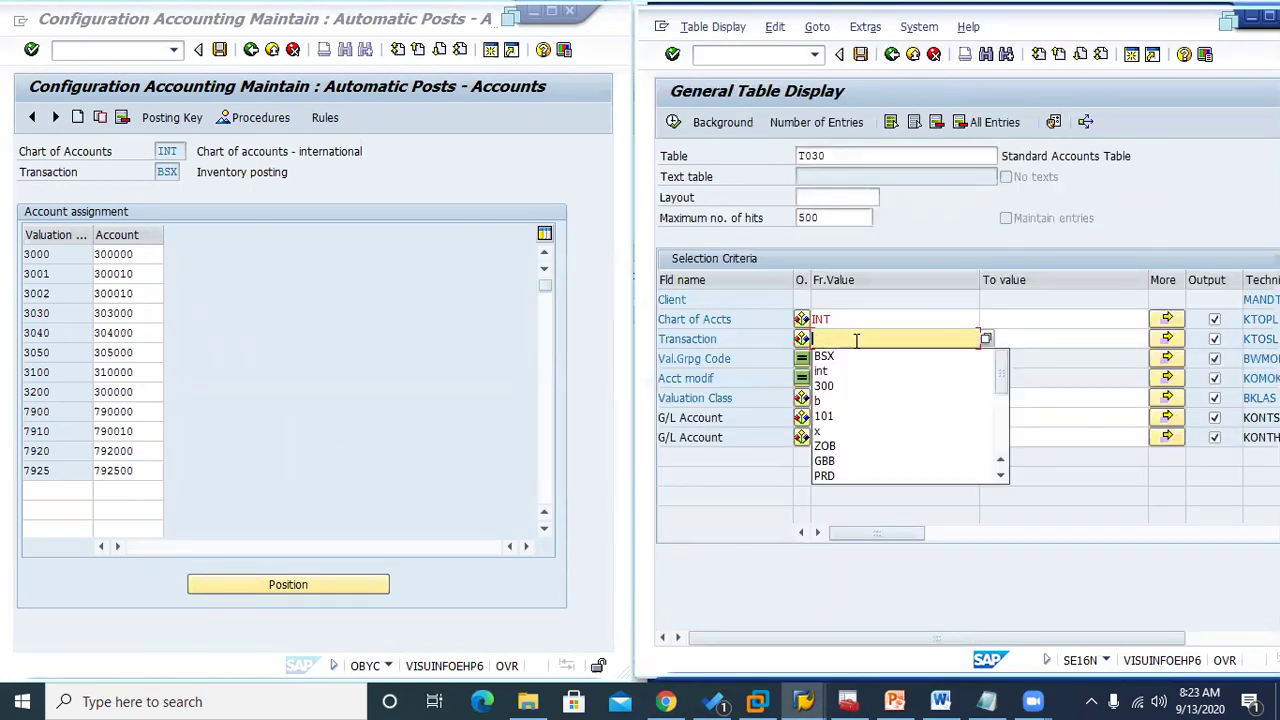
type("WRX")
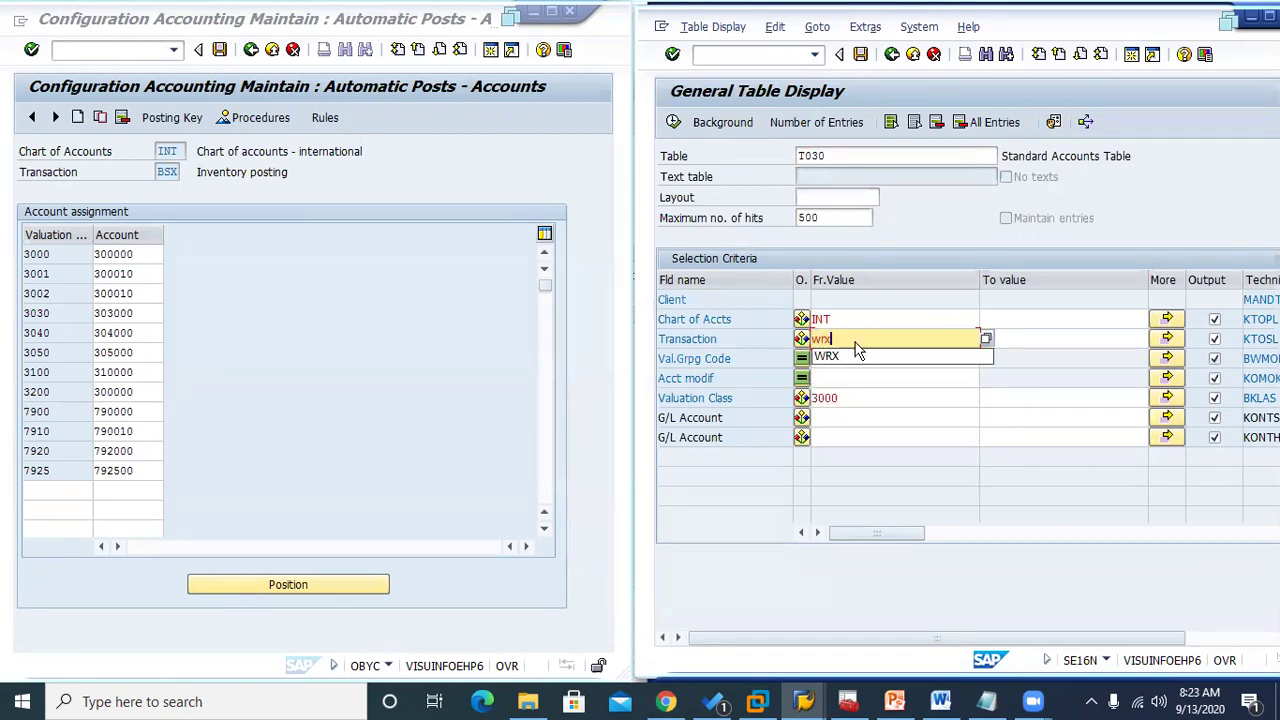
key("Return")
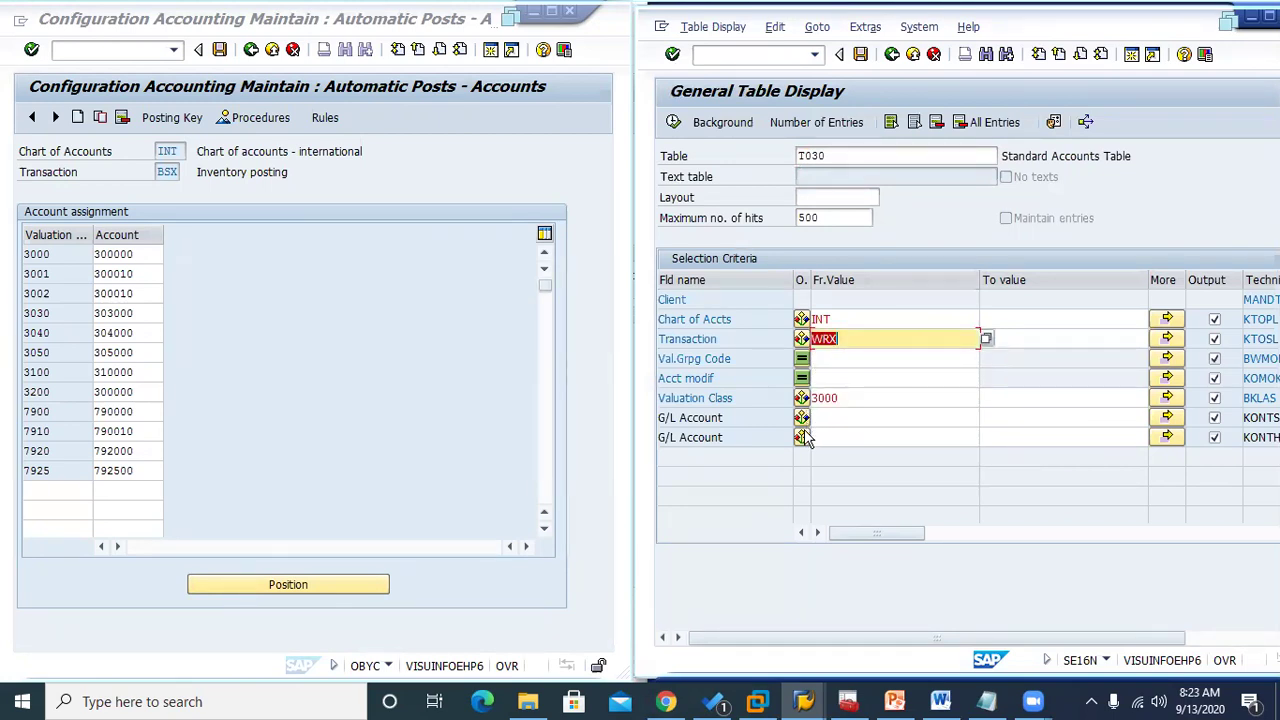
left_click(802, 362)
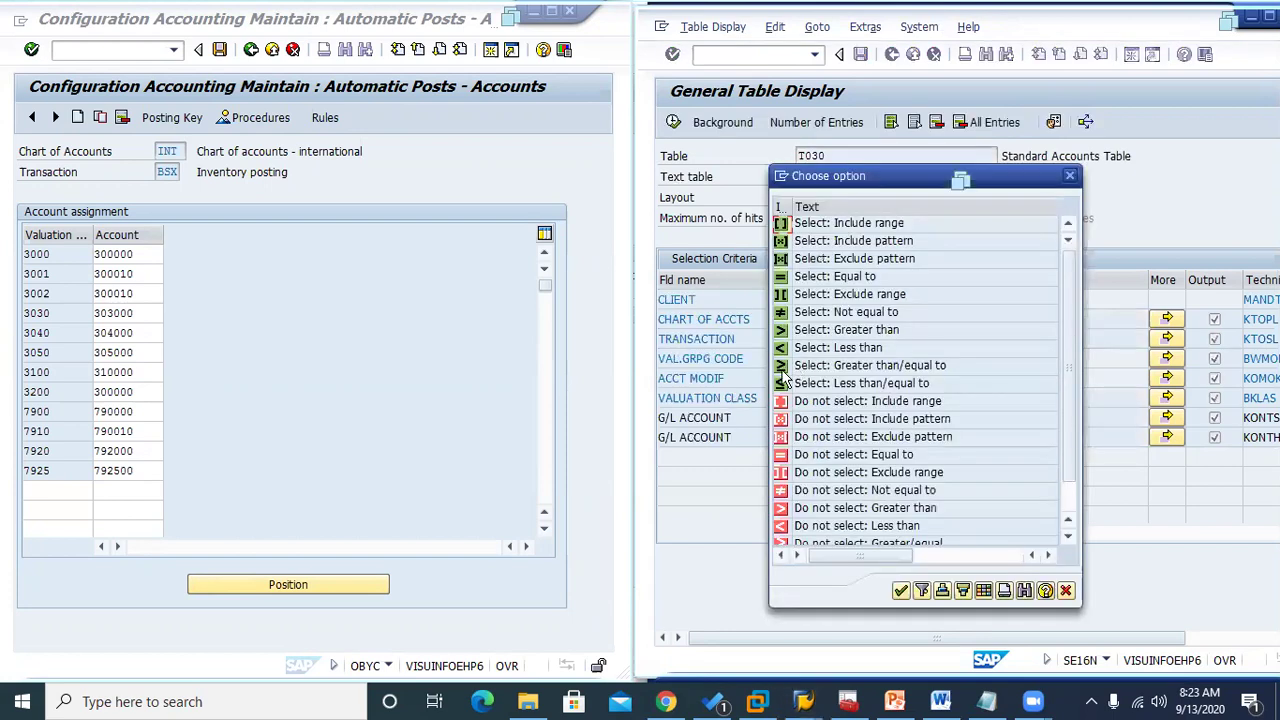
left_click(1072, 177)
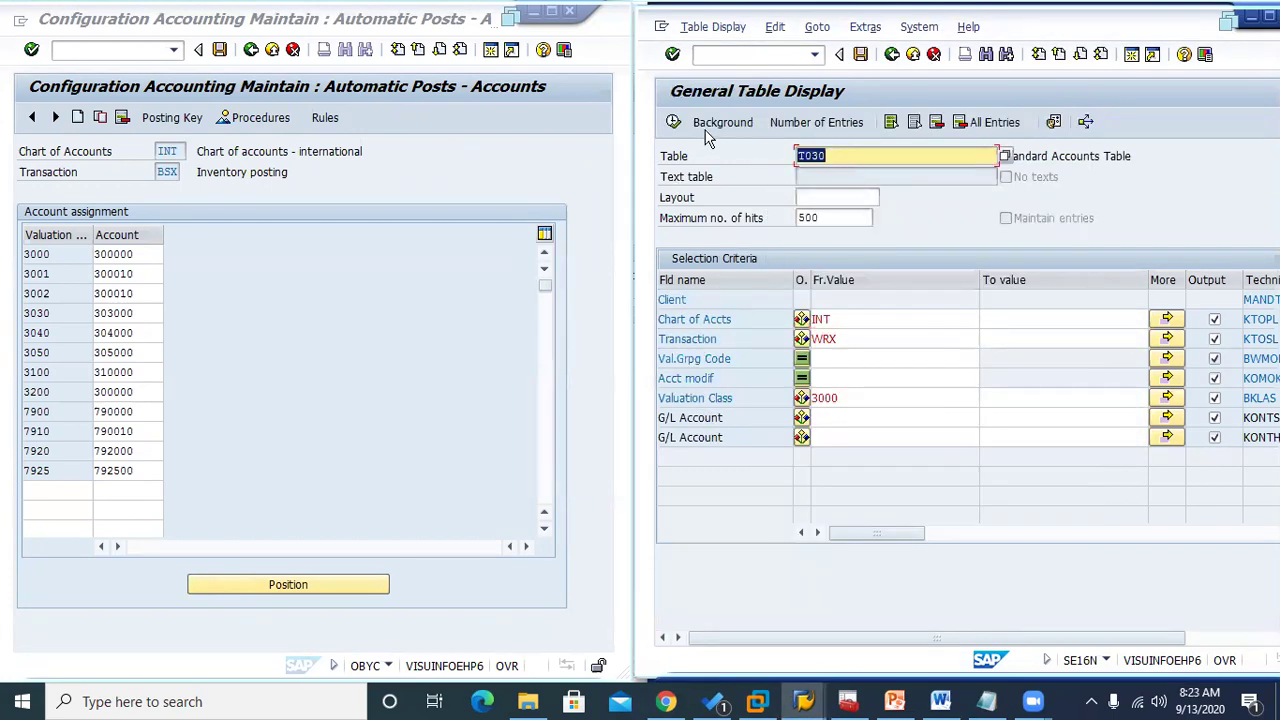
left_click(674, 122)
left_click(802, 360)
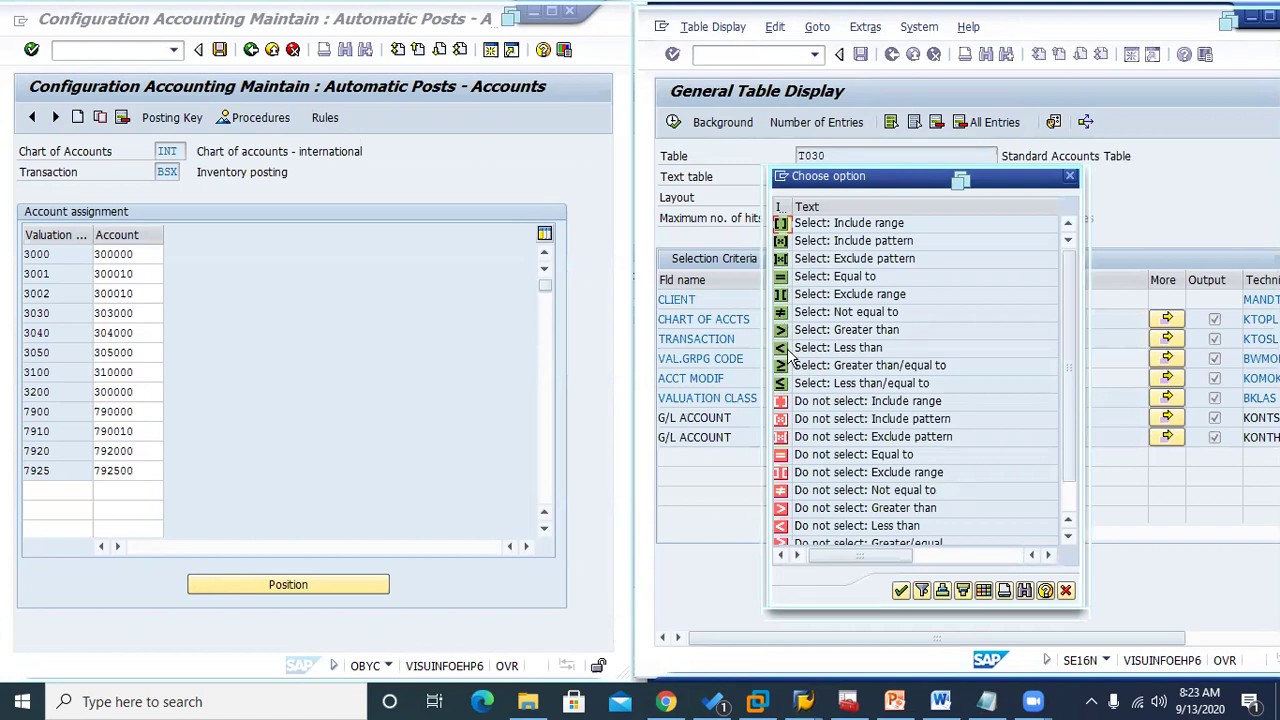
left_click(1067, 591)
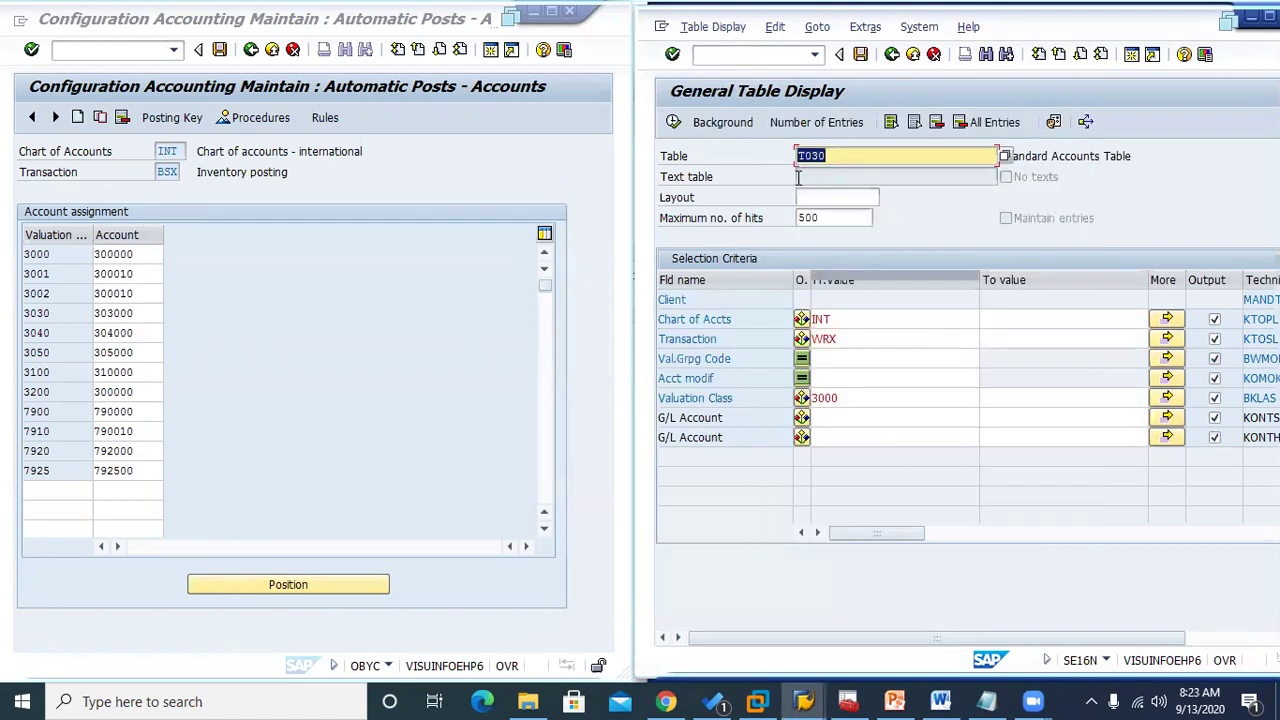
Reset the T030 selection criteria and enter INT as the chart of accounts
double_click(729, 190)
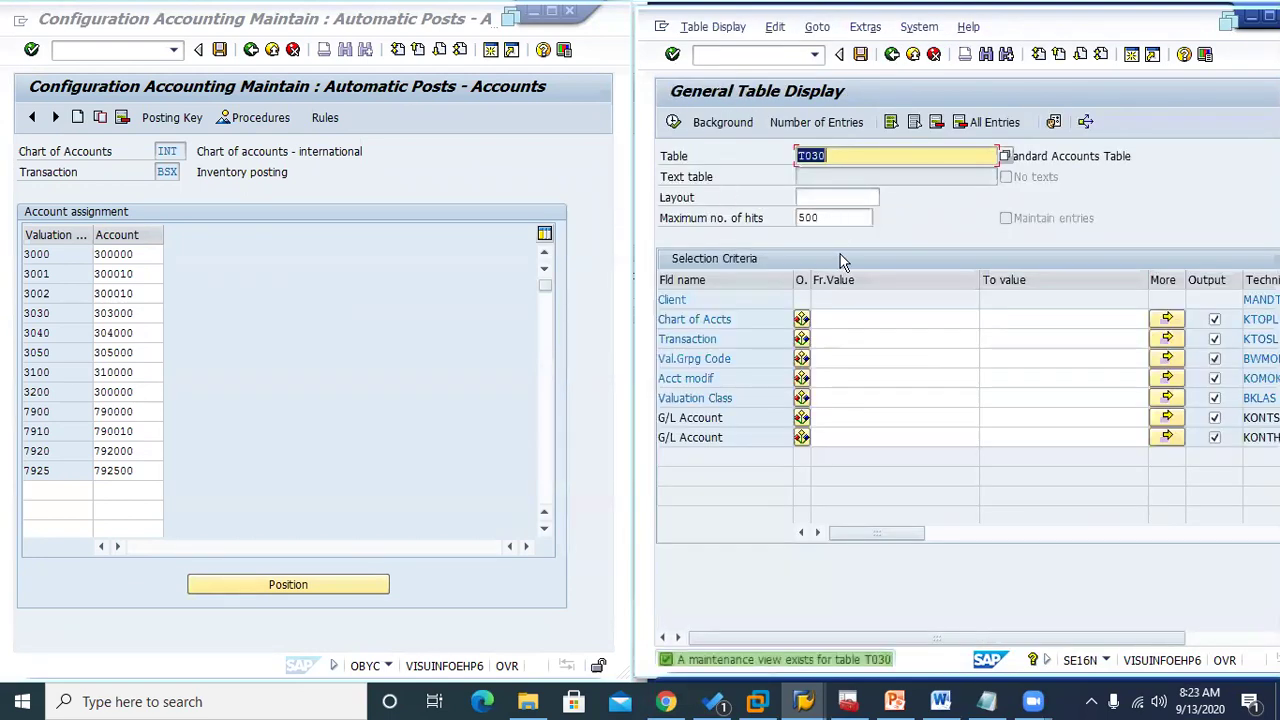
left_click(835, 320)
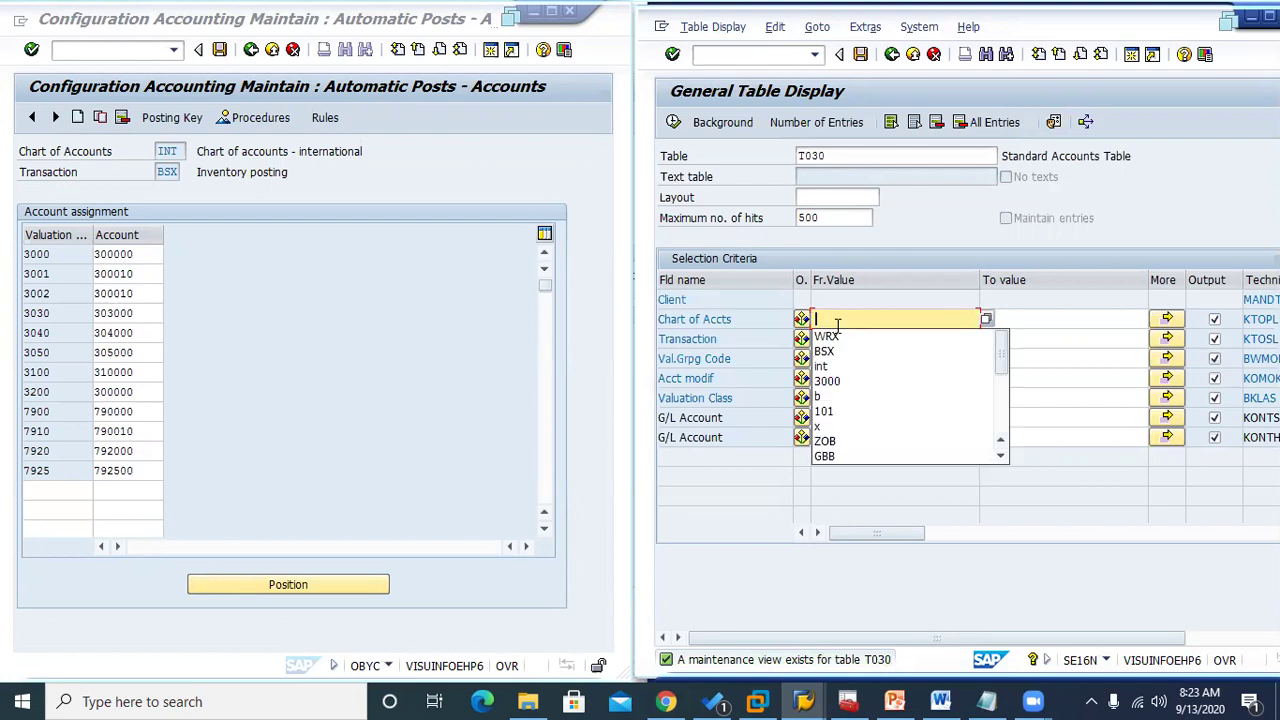
left_click(831, 348)
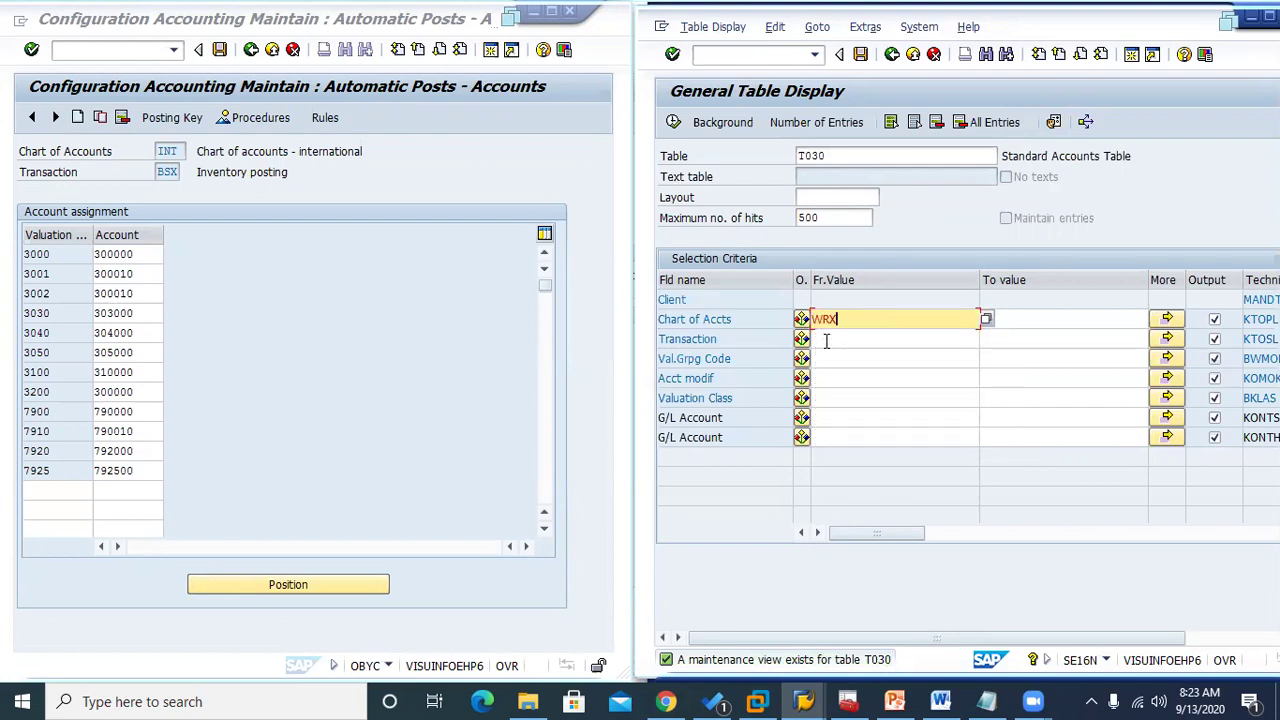
key("BackSpace")
key("BackSpace")
key("BackSpace")
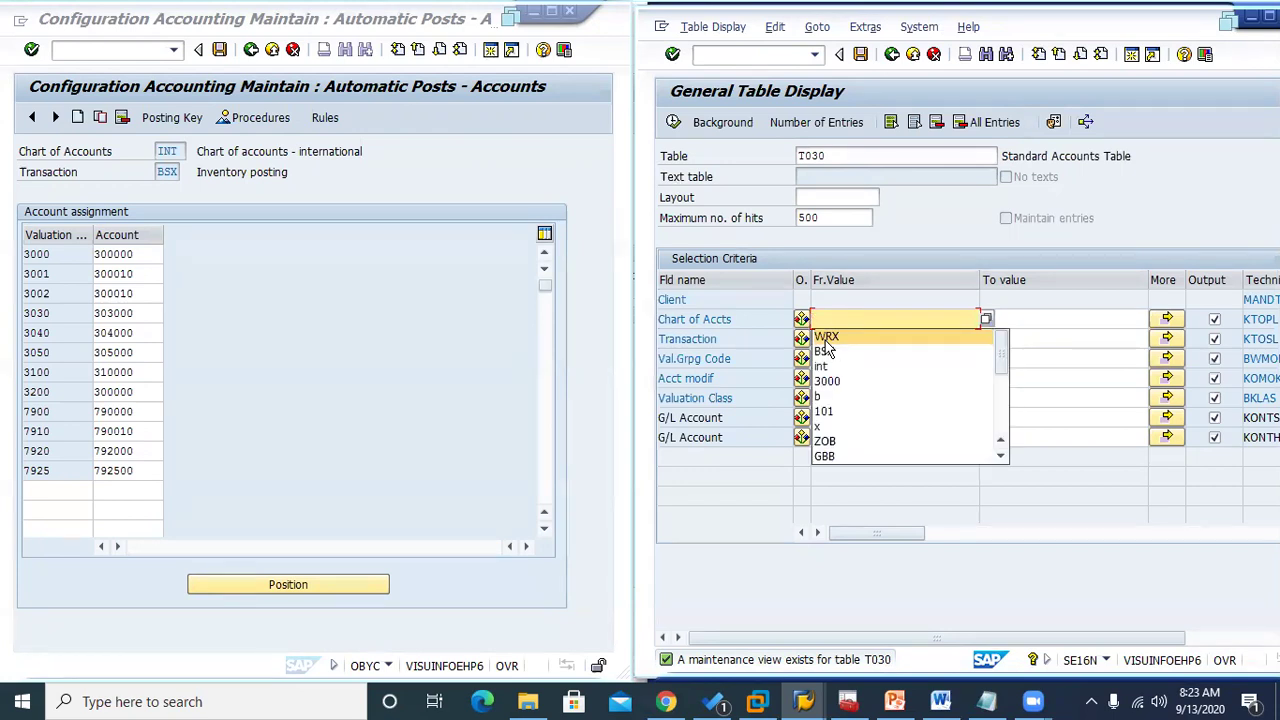
left_click(830, 366)
Set the transaction to WRX and display the matching T030 entry
left_click(830, 339)
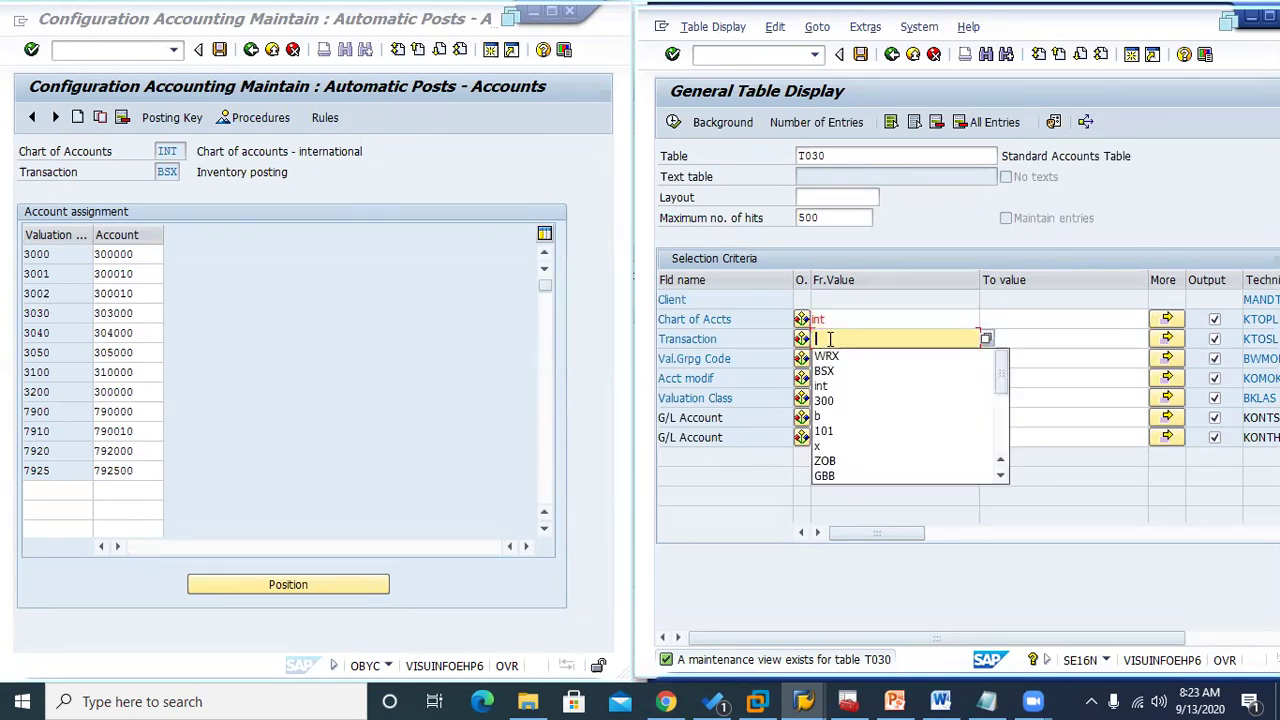
left_click(830, 357)
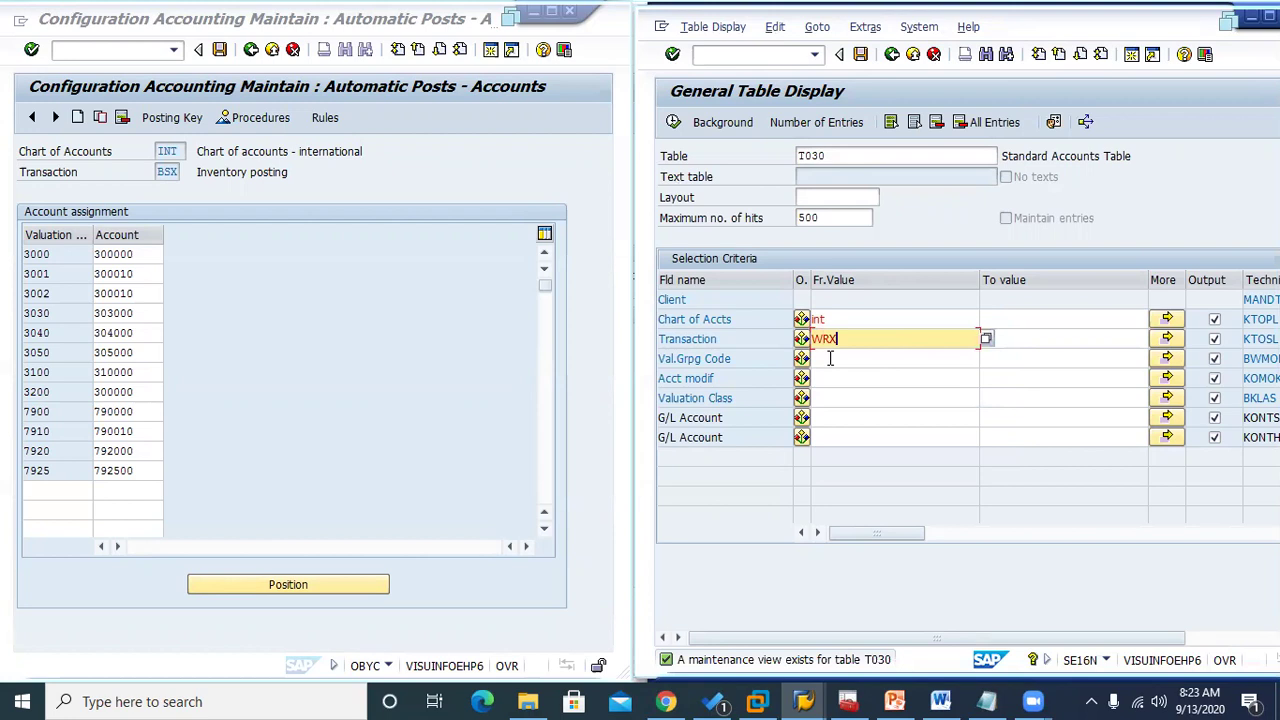
left_click(673, 122)
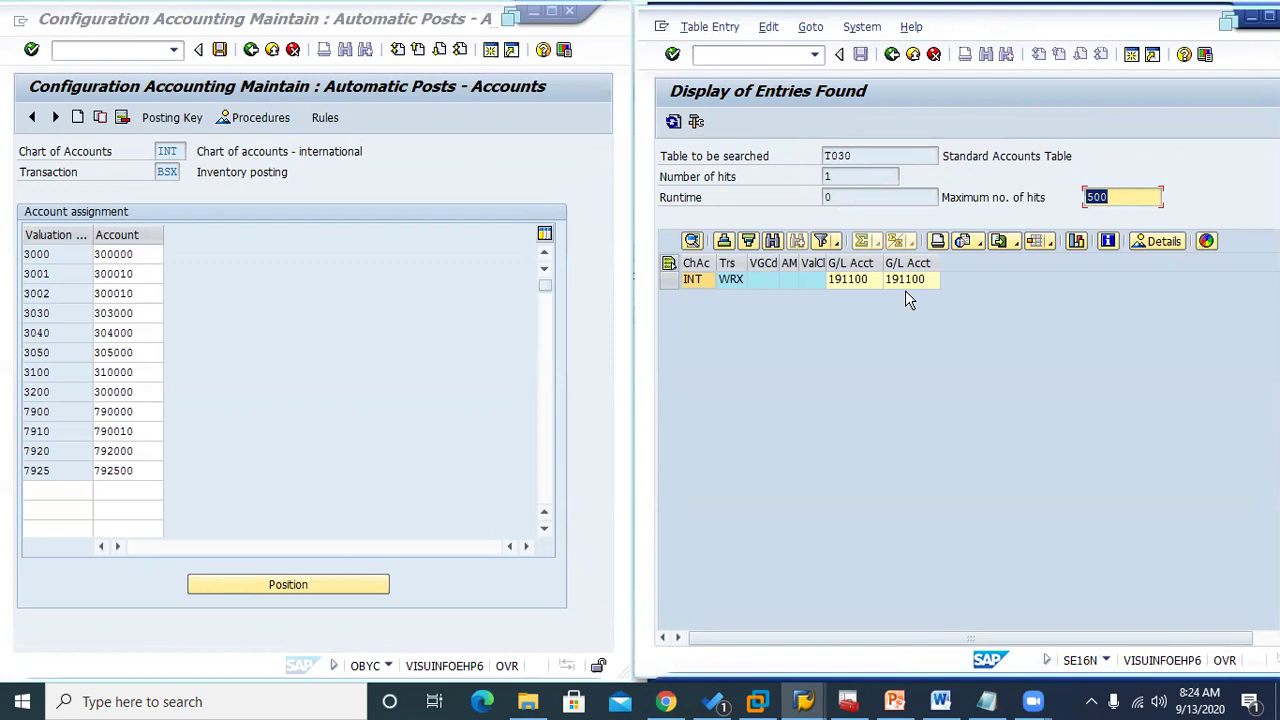
Switch to the accounting document's data entry view to compare its line item accounts and transaction keys with T030
left_click(803, 701)
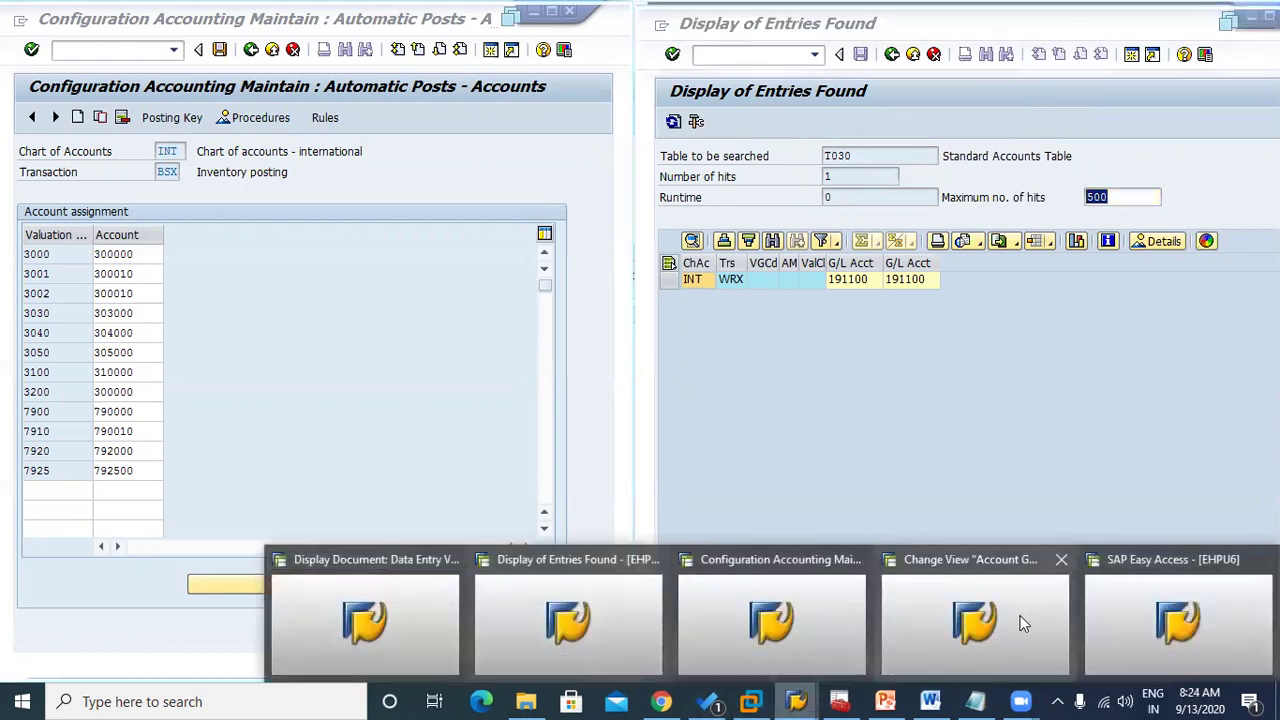
mouse_move(978, 620)
mouse_move(585, 592)
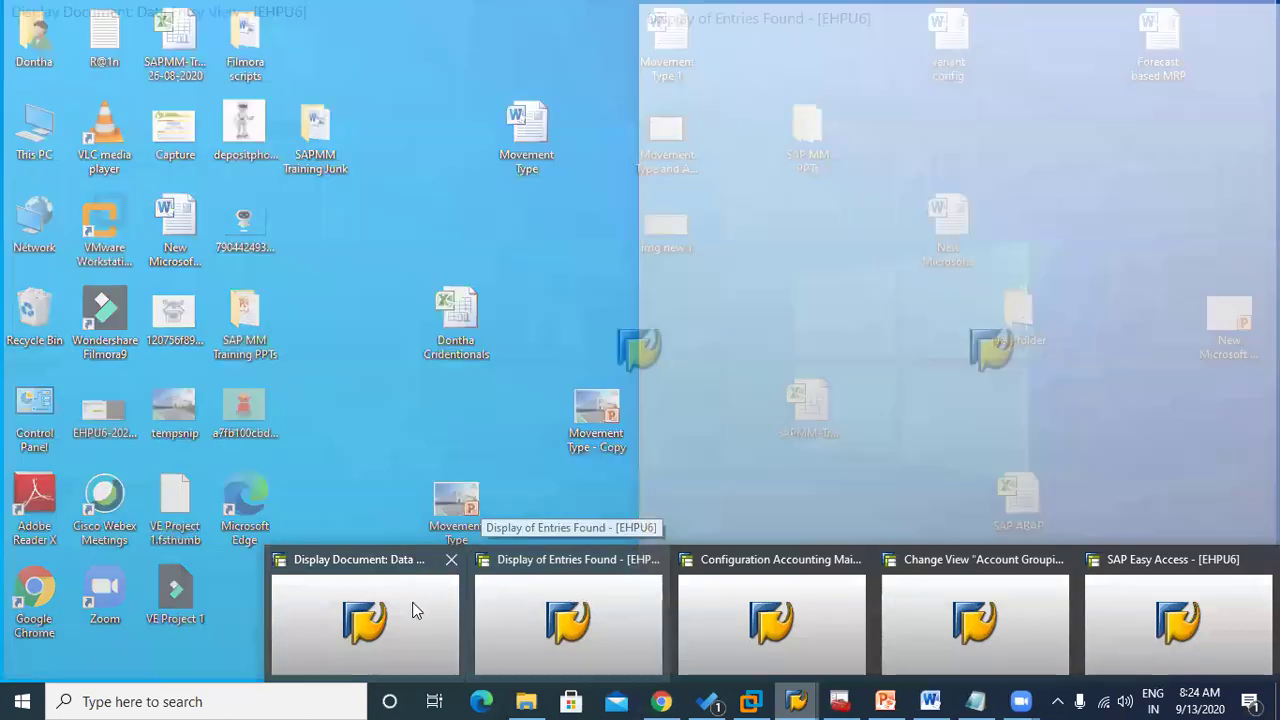
left_click(415, 610)
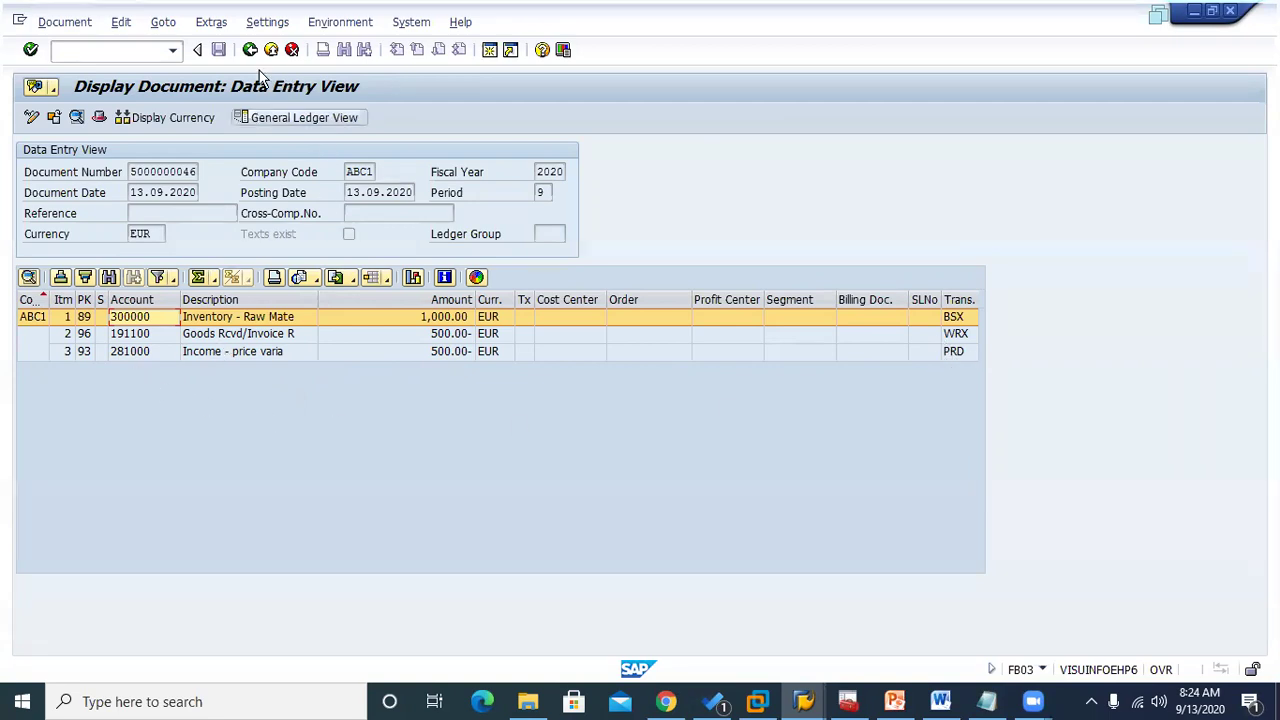
Switch to the Account Grouping details of movement type 101 to review the transaction keys of its value string
left_click(803, 701)
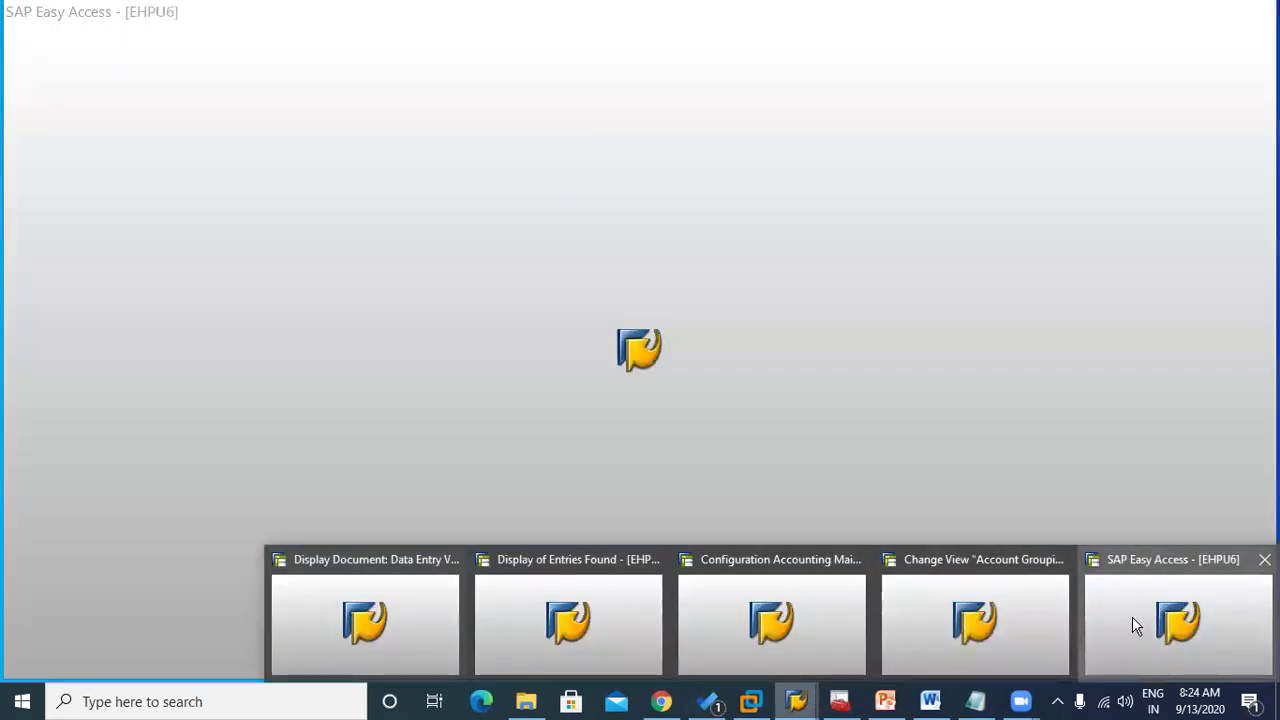
left_click(1132, 616)
left_click(805, 695)
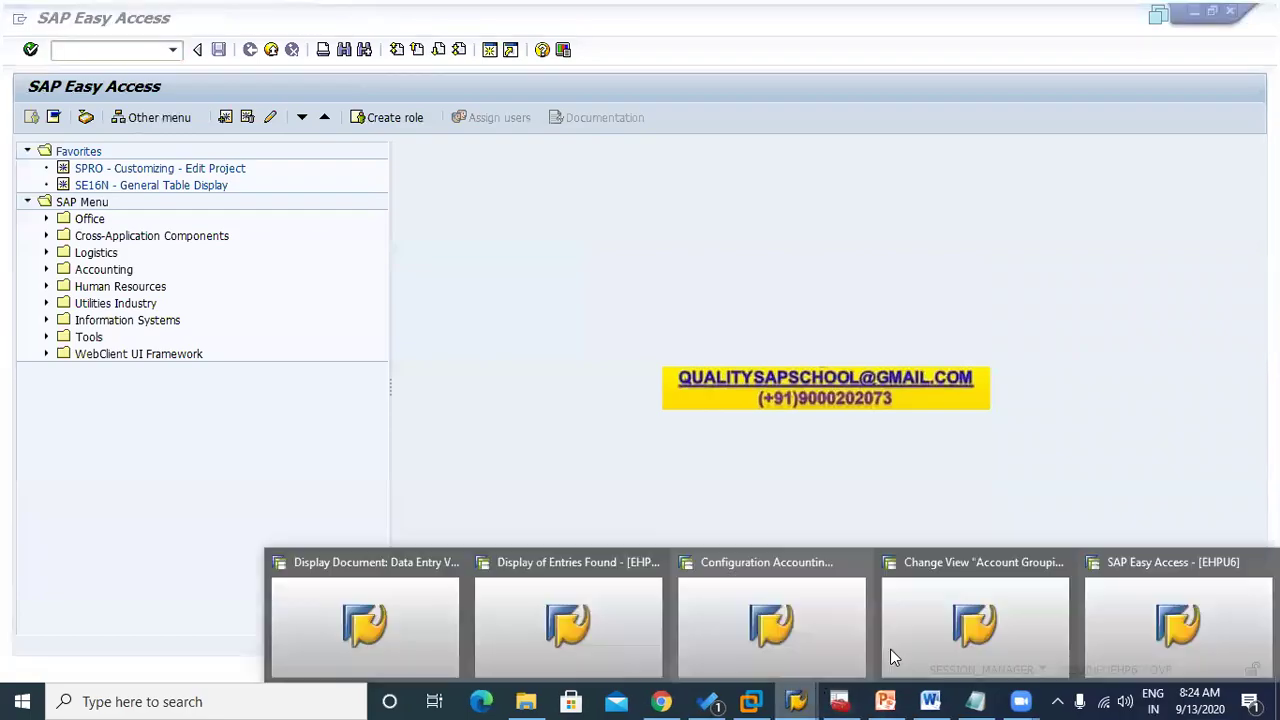
left_click(979, 615)
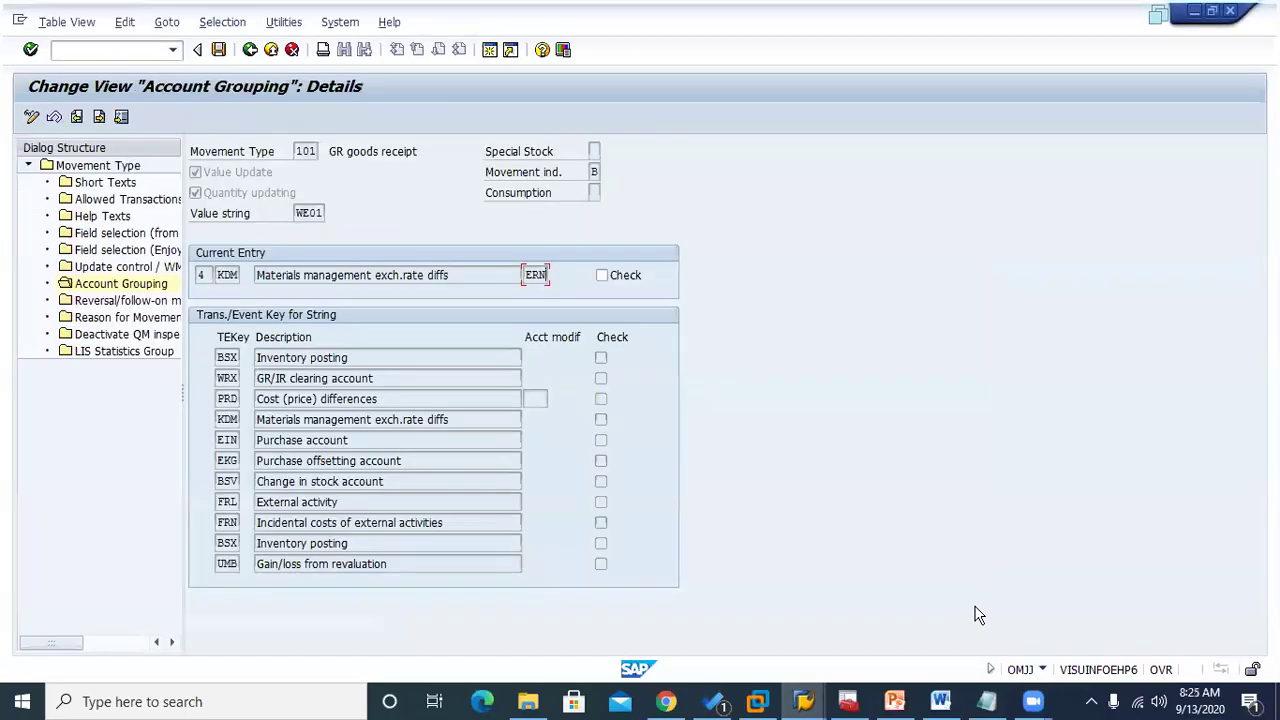
Switch to the SAP Easy Access session and open General Table Display (SE16N) for table T030
left_click(803, 701)
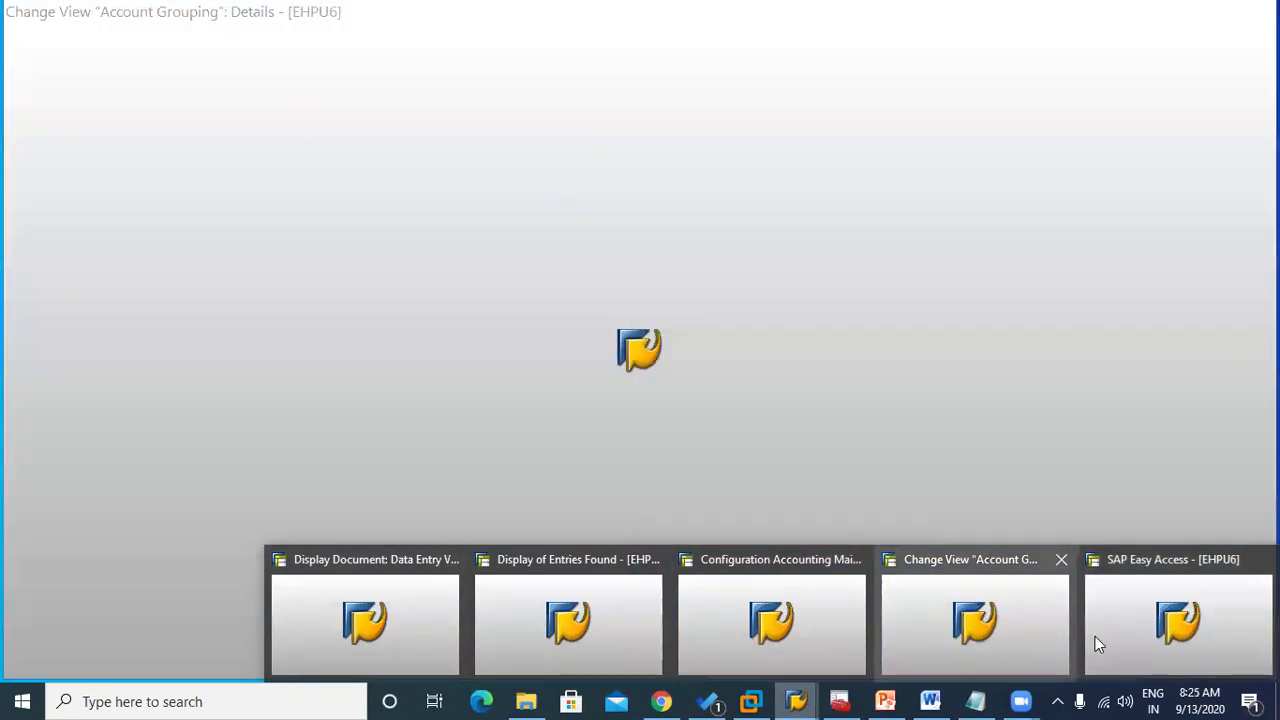
left_click(1134, 628)
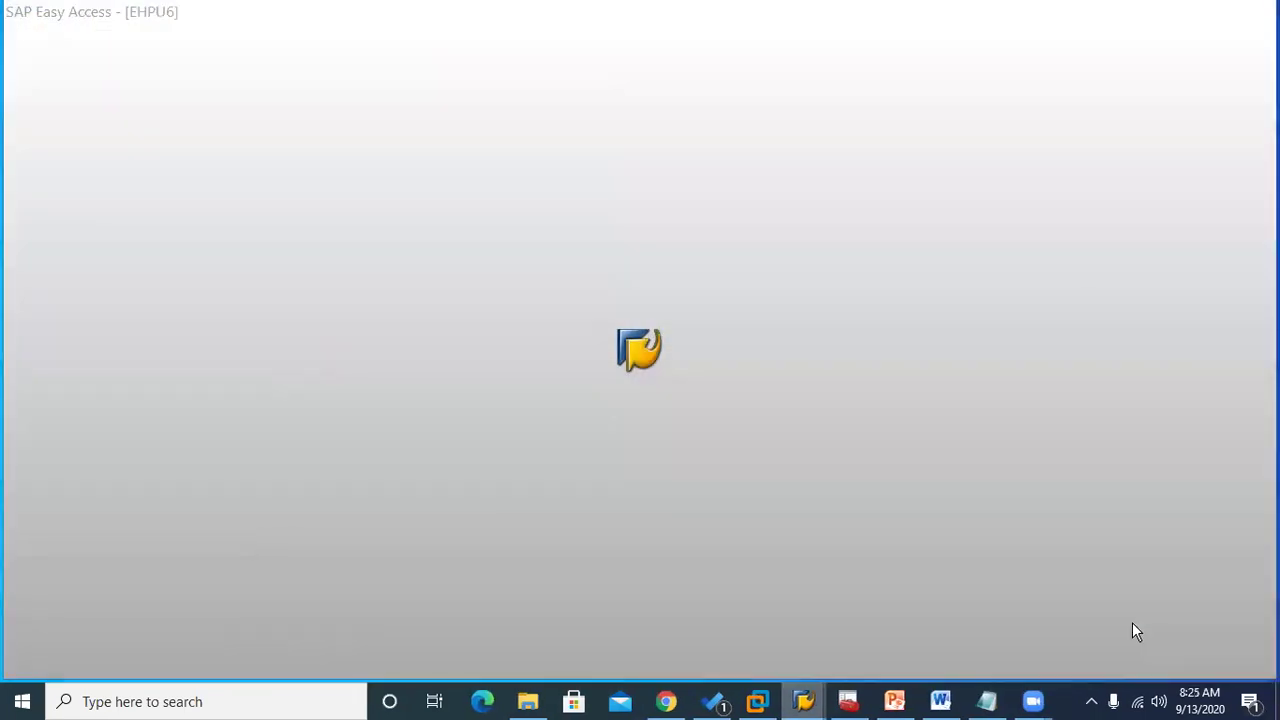
left_click(97, 185)
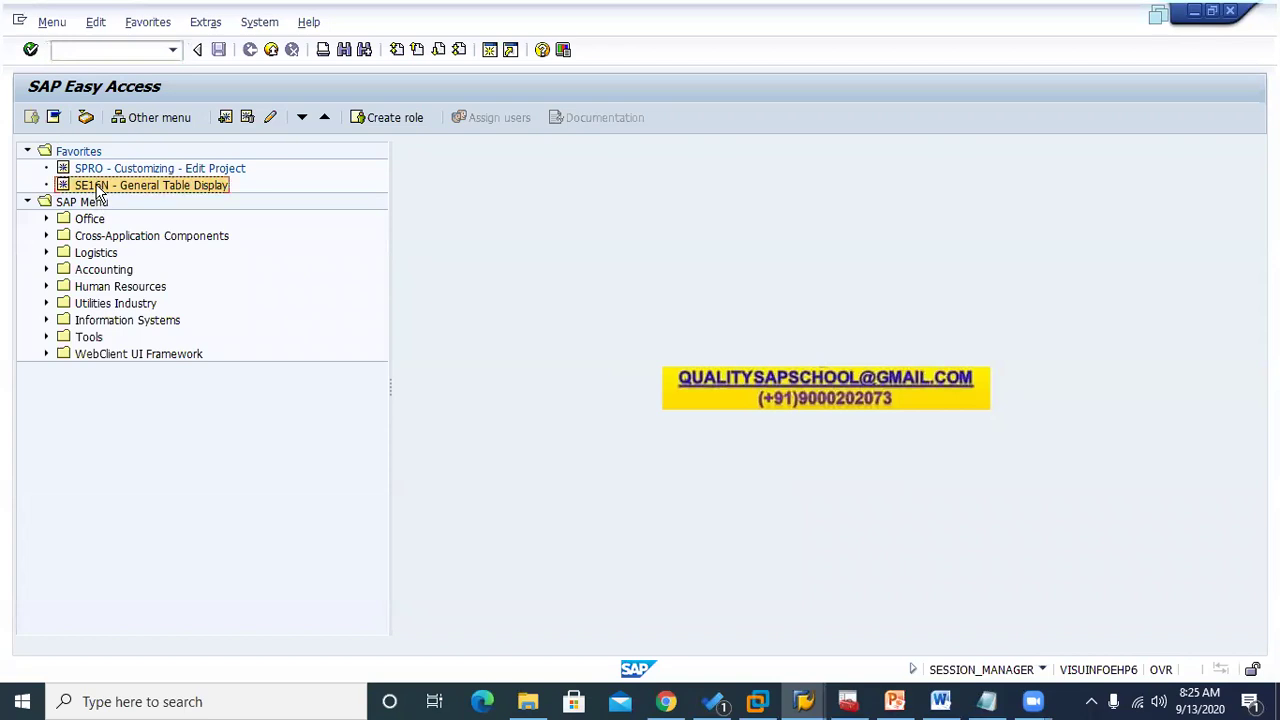
double_click(97, 185)
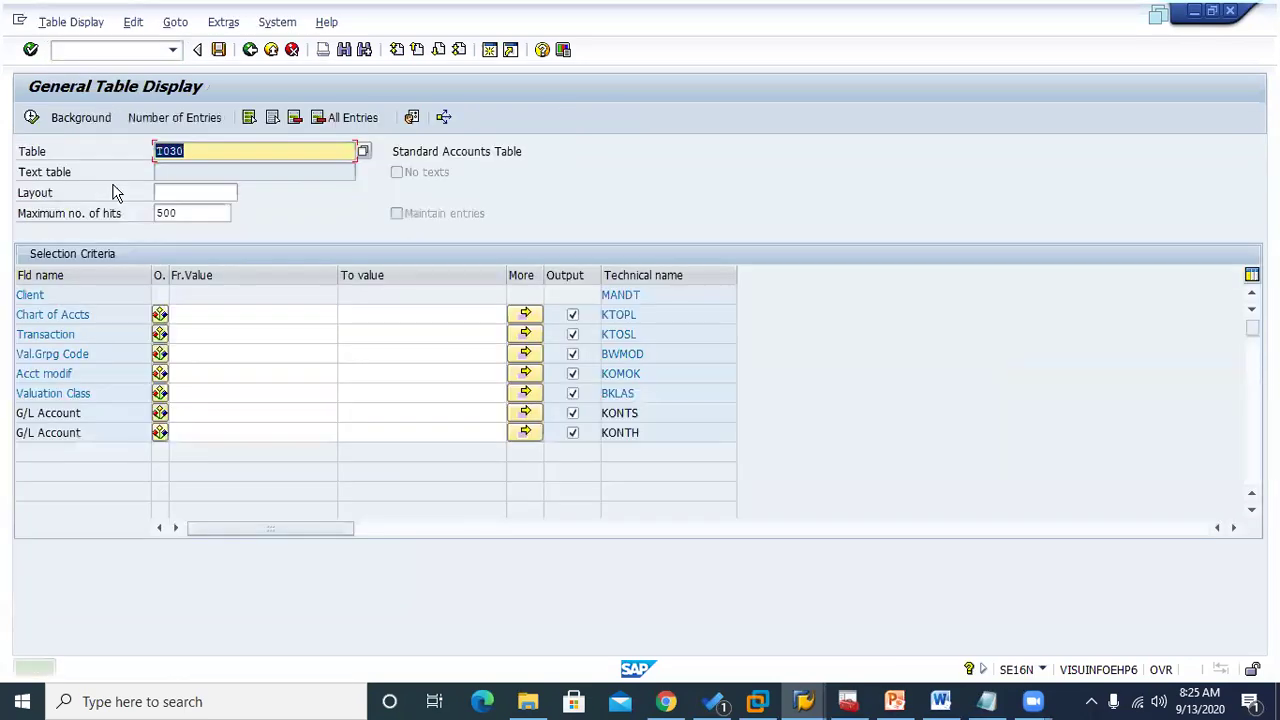
Enter INT as the chart of accounts and PRD as the transaction in the T030 selection criteria
left_click(226, 312)
type("int")
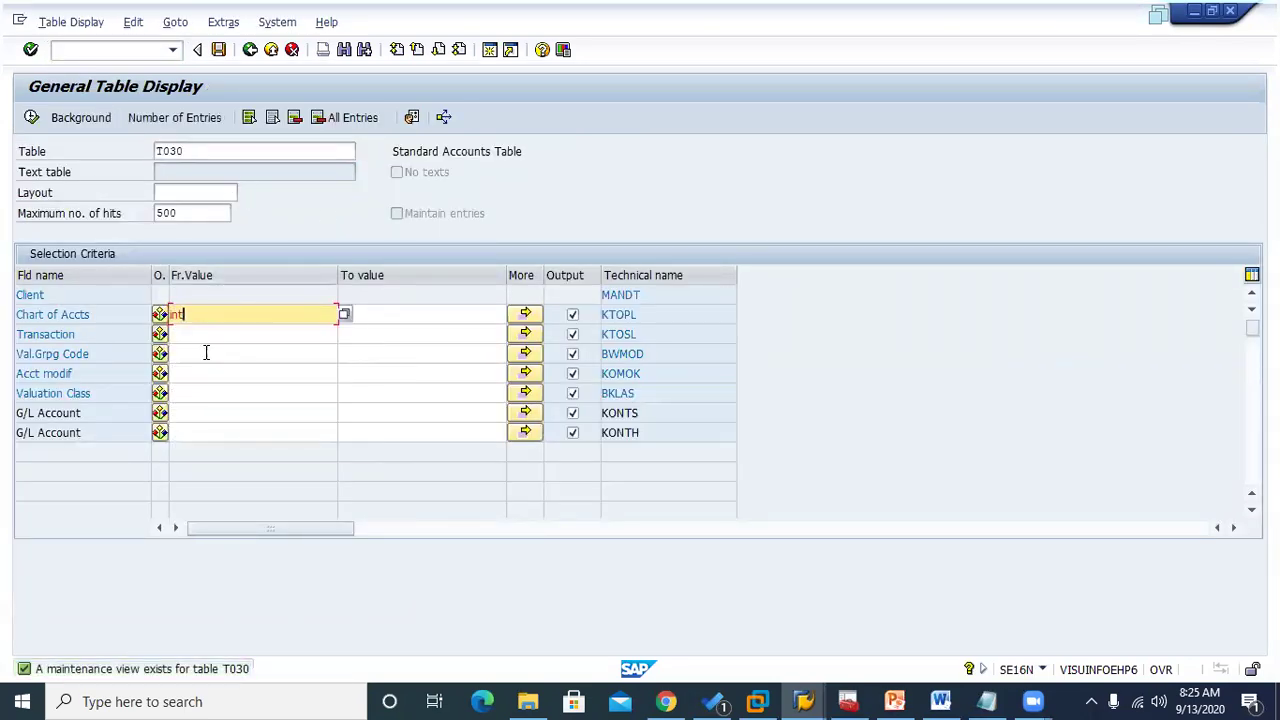
left_click(209, 335)
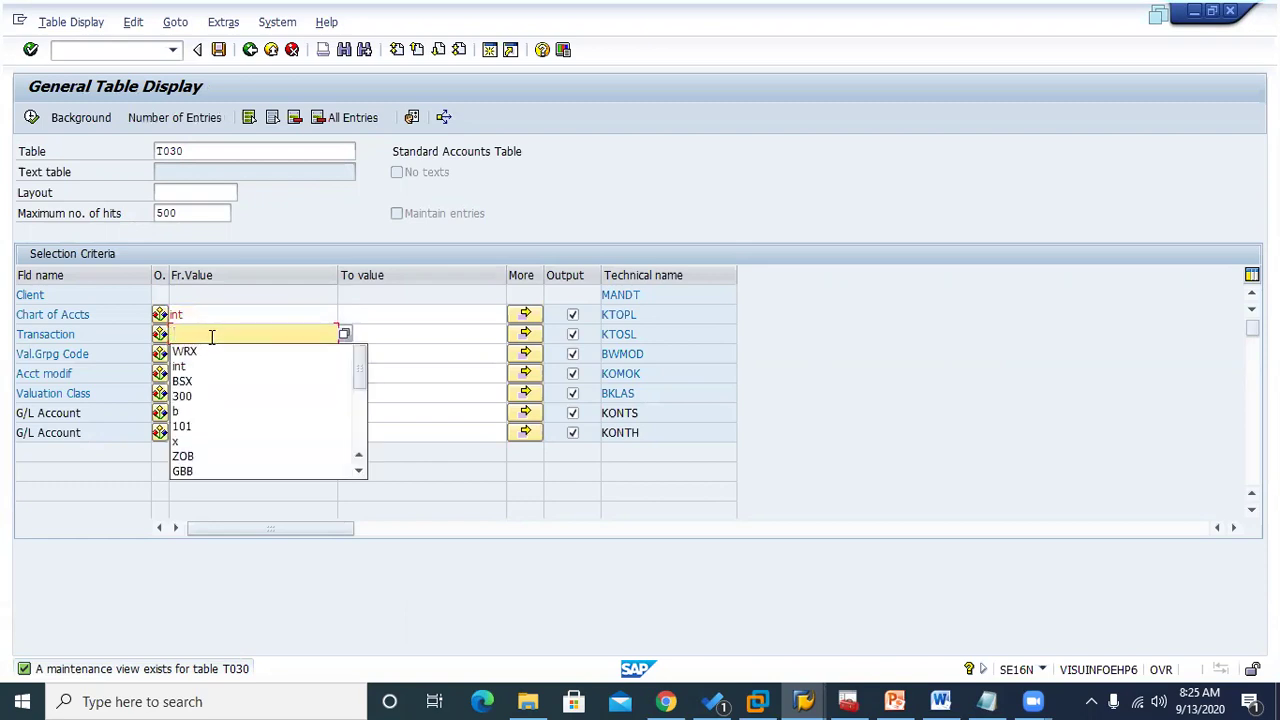
key("Escape")
type("PRD")
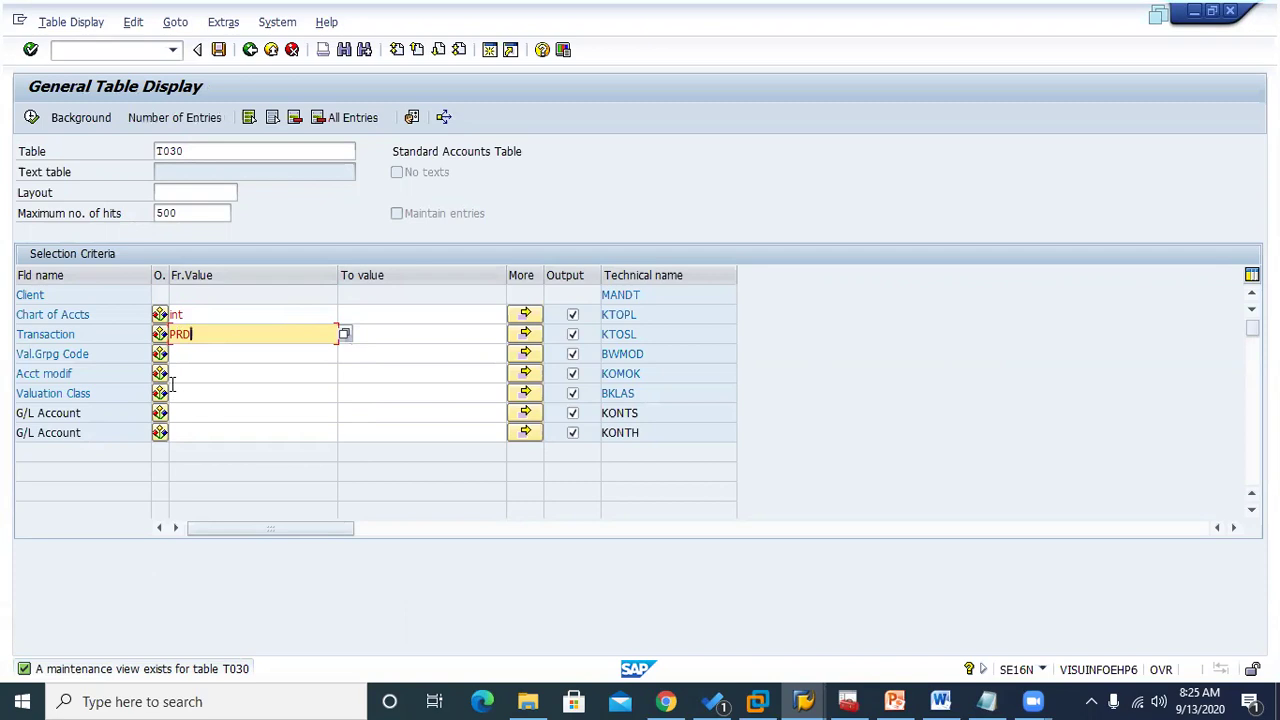
Run the T030 selection once, return to the criteria and restrict the valuation class to equal to 3000
left_click(33, 121)
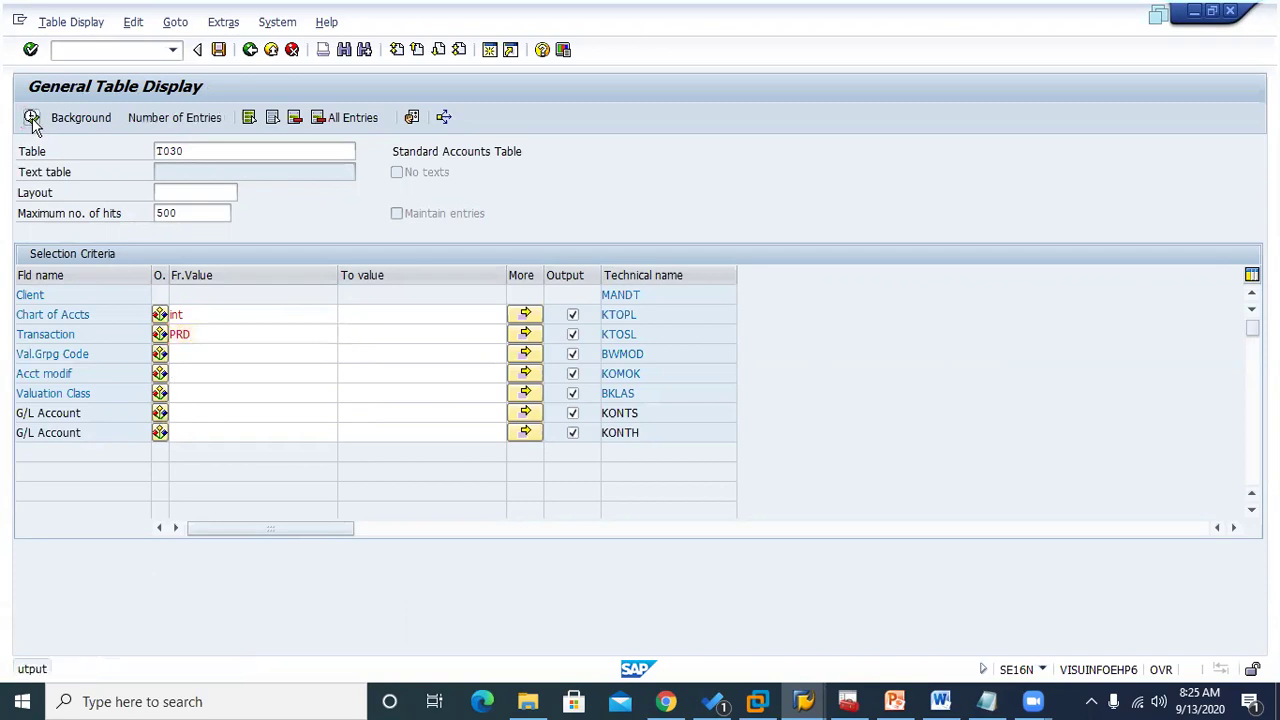
left_click(250, 49)
left_click(204, 396)
type("3000")
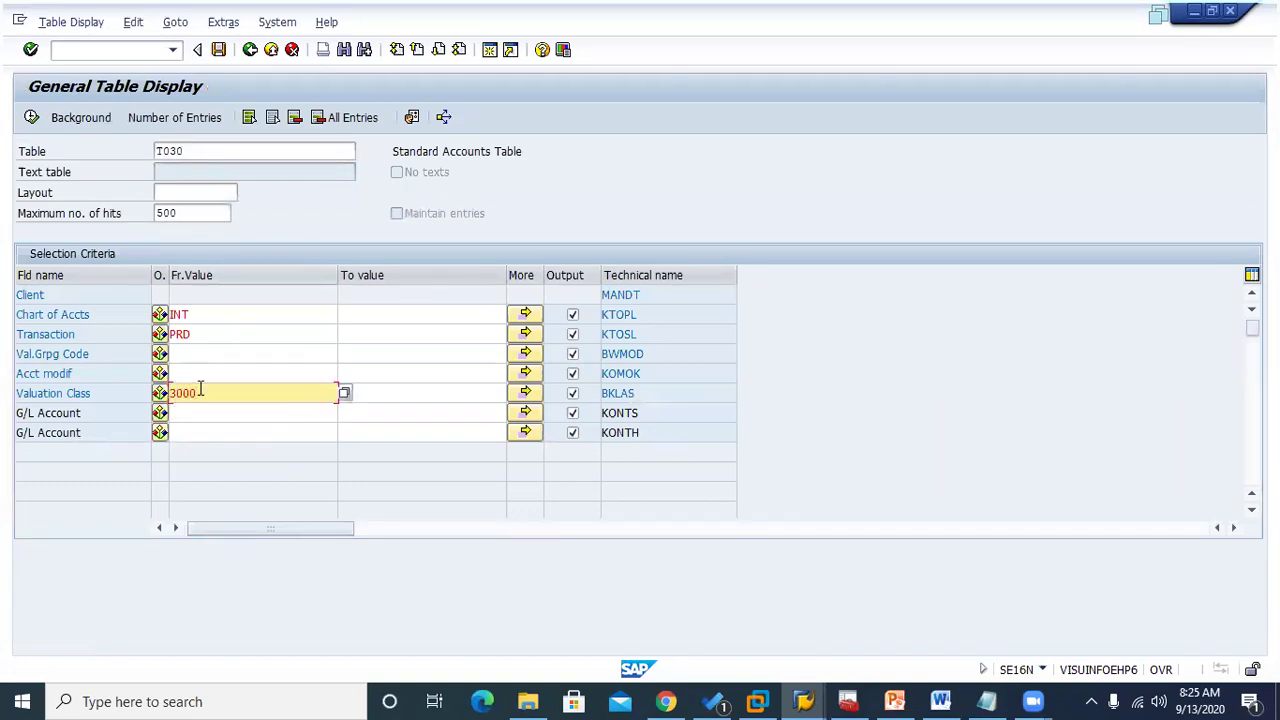
left_click(160, 393)
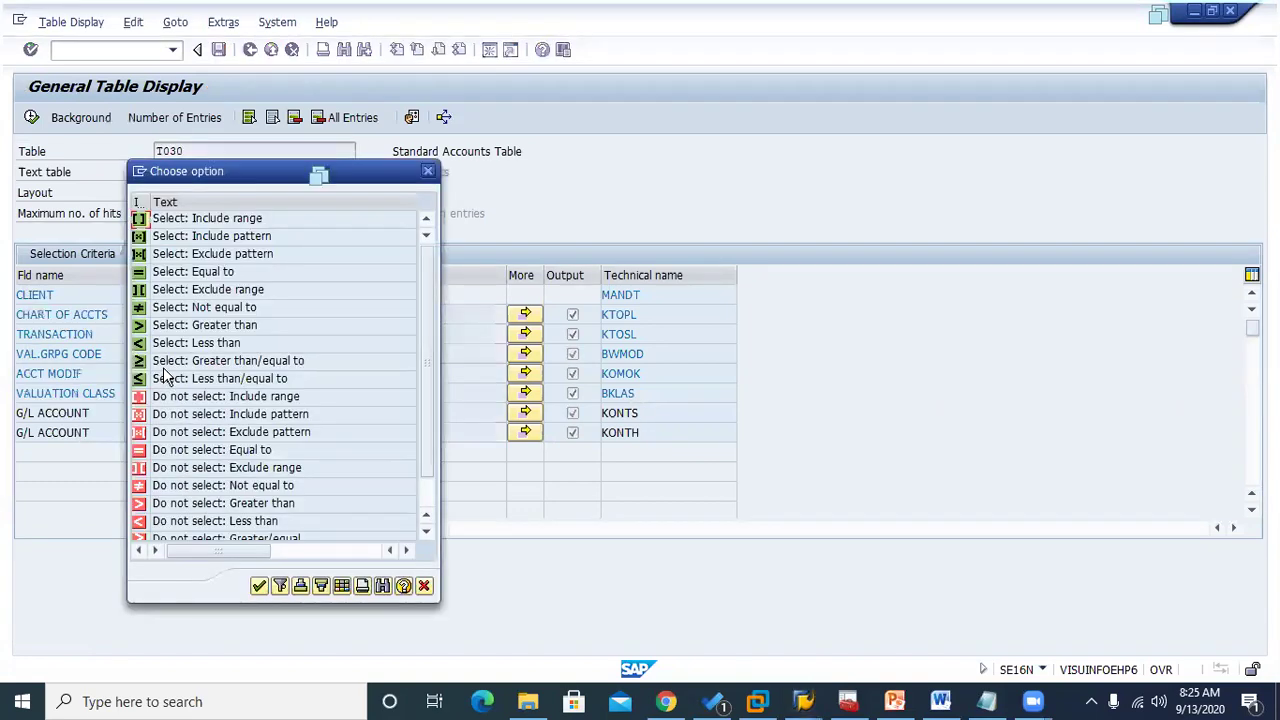
double_click(137, 272)
Restrict the valuation grouping code to equal to blank and display the matching T030 entries
left_click(160, 354)
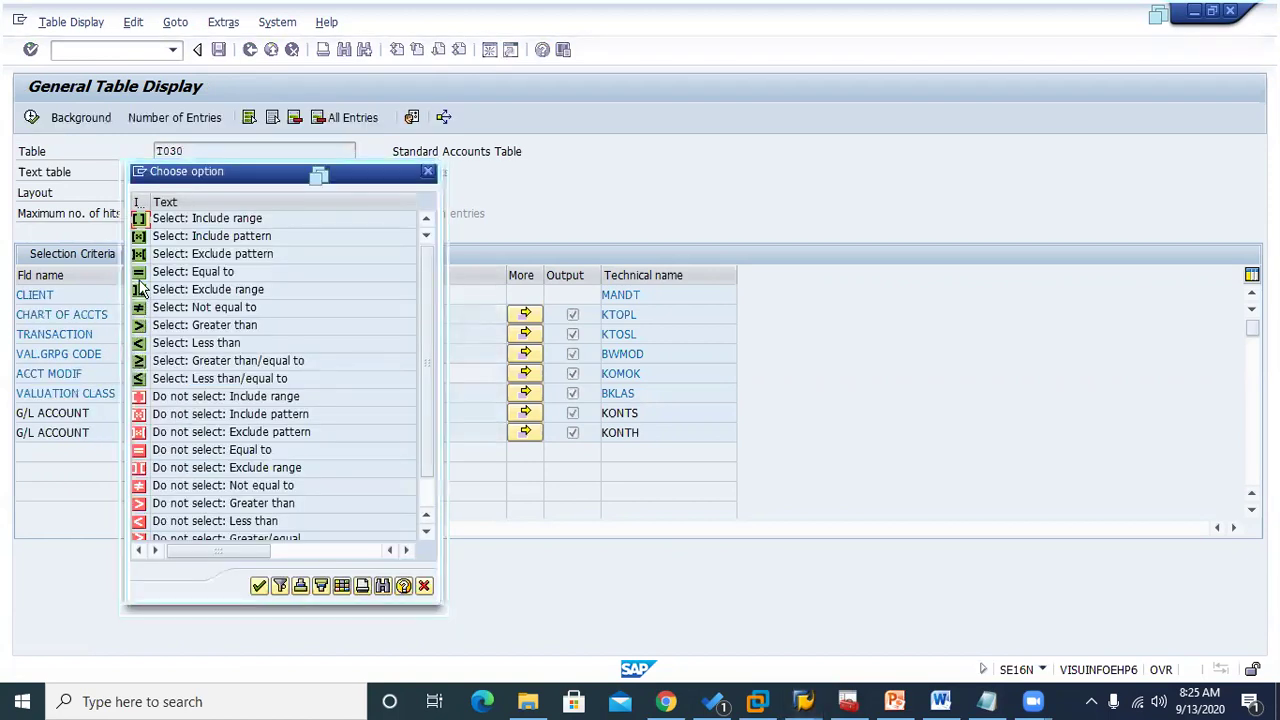
left_click(141, 278)
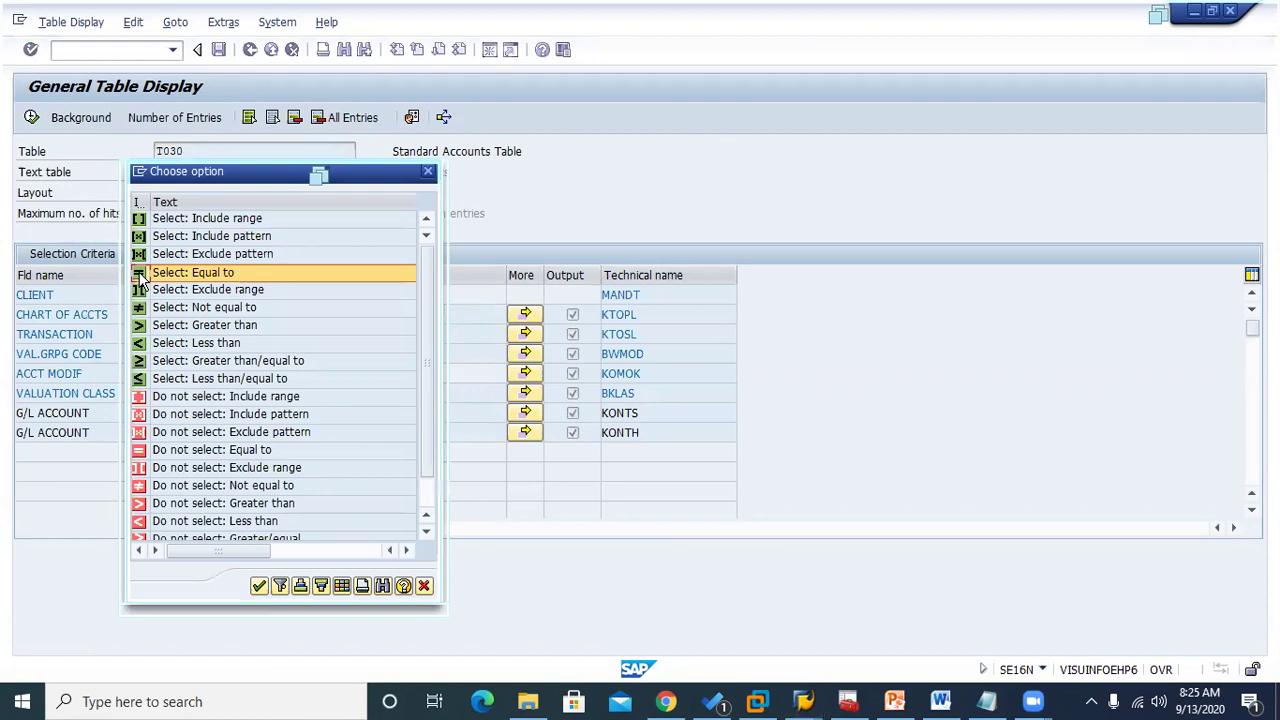
double_click(141, 278)
left_click(33, 119)
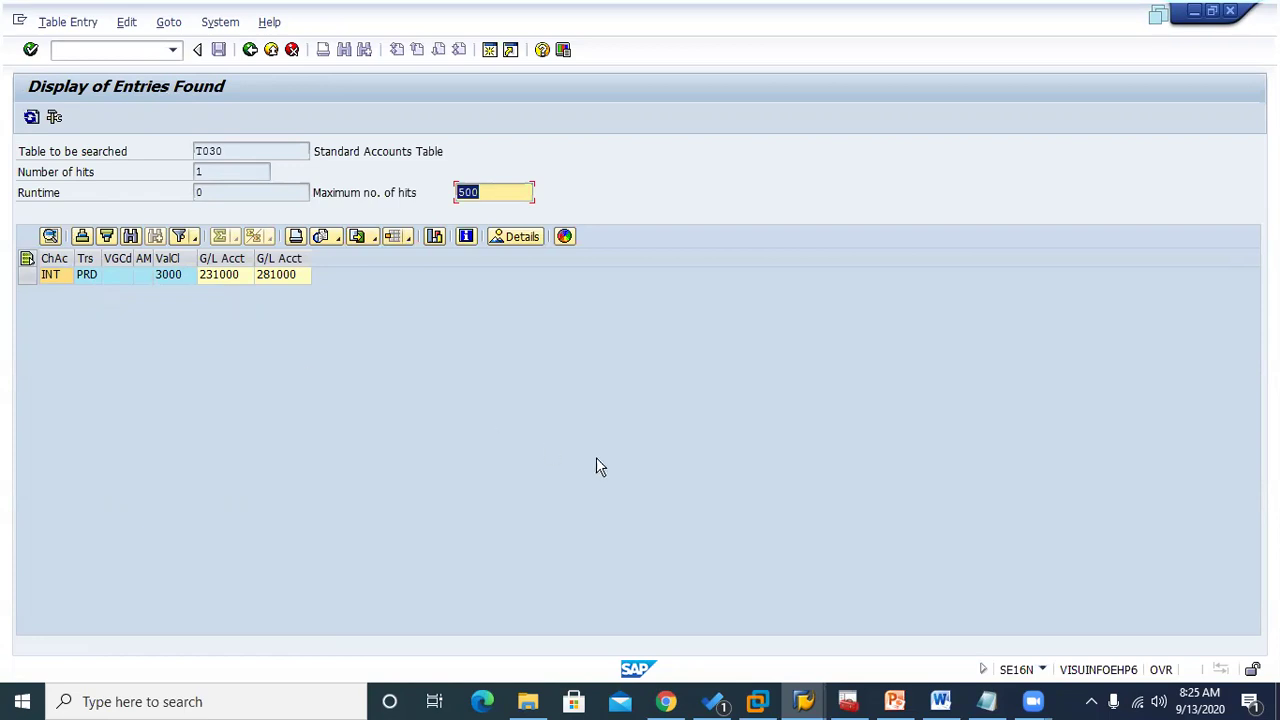
Compare the PRD result with the accounting document's line items, and bring up the example notes in Notepad
left_click(803, 701)
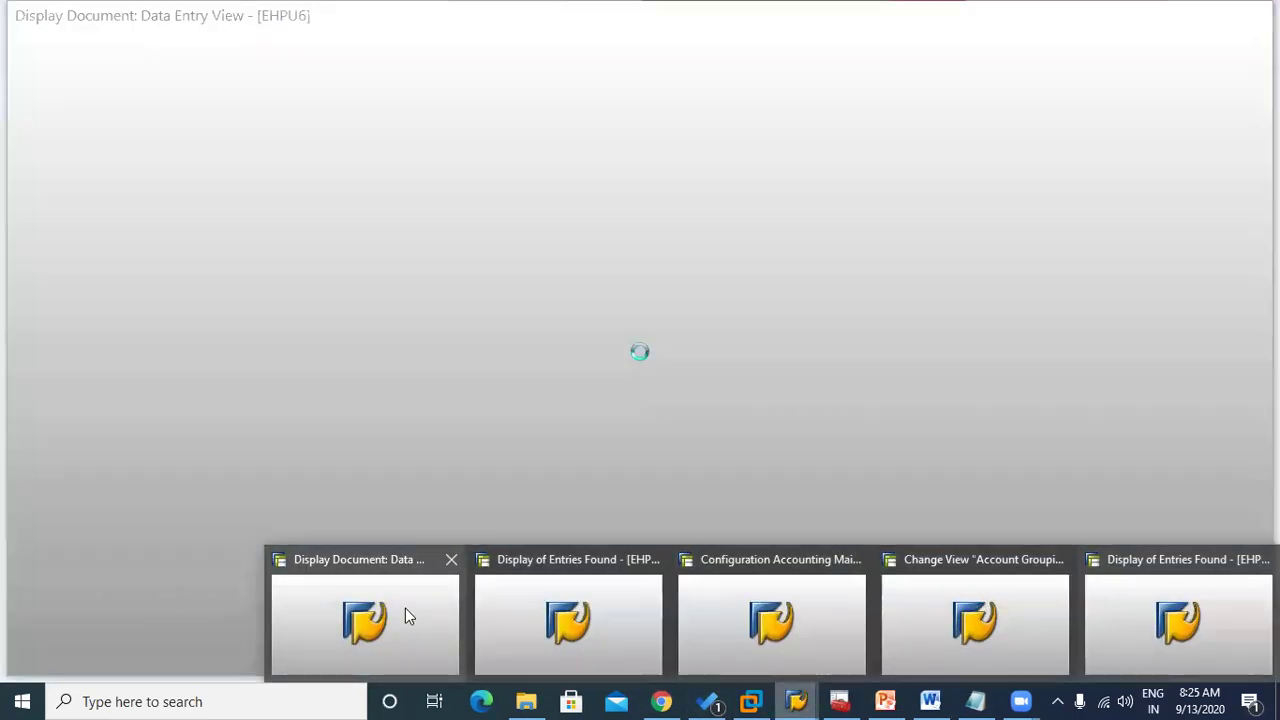
left_click(405, 610)
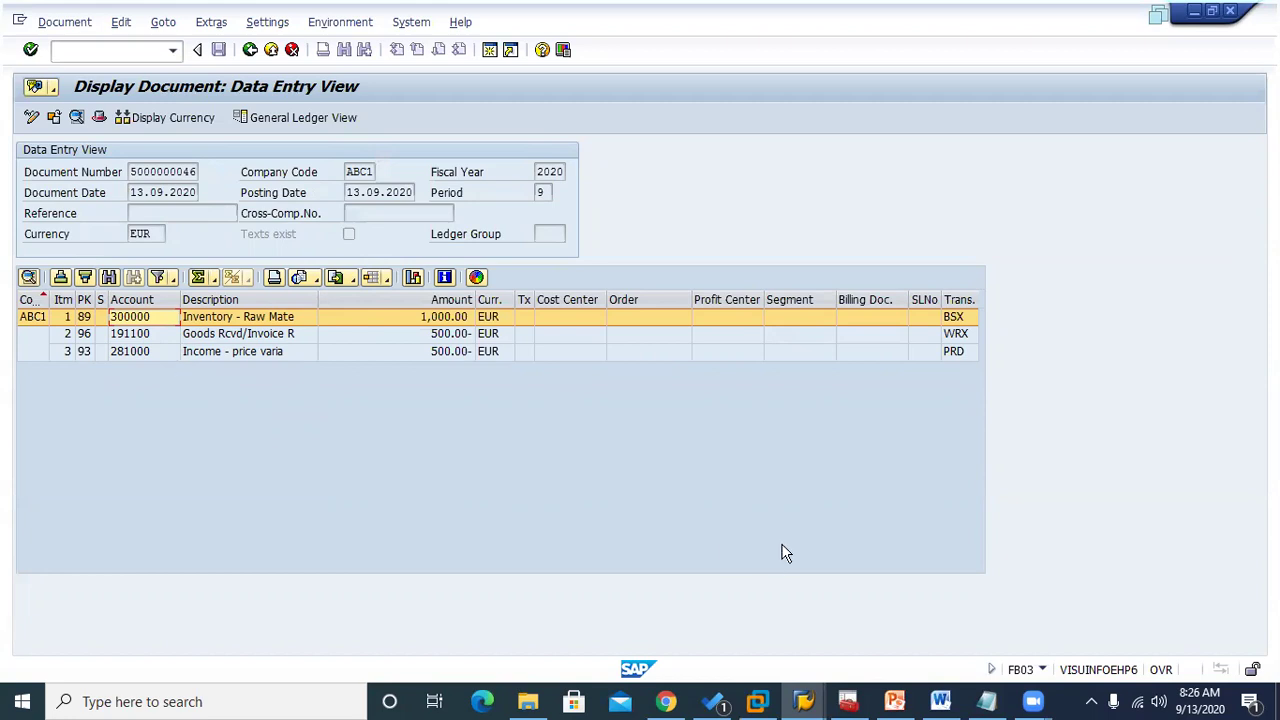
left_click(968, 690)
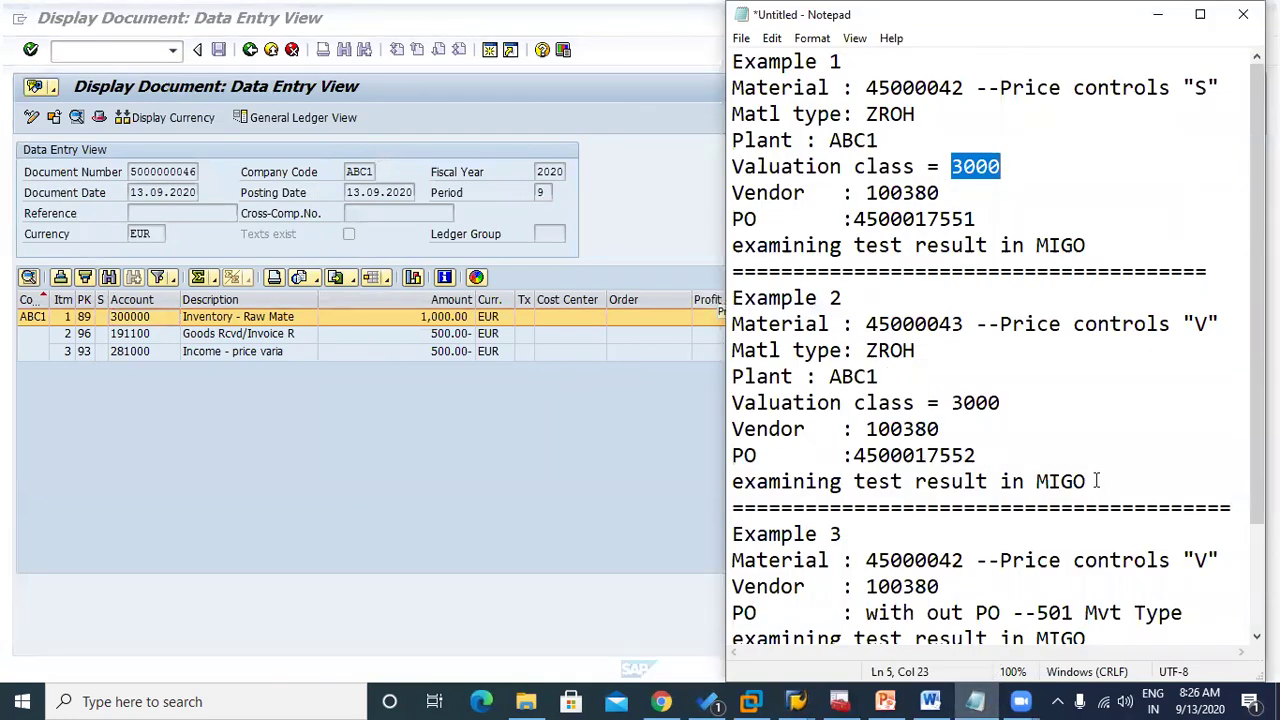
left_click(1000, 591)
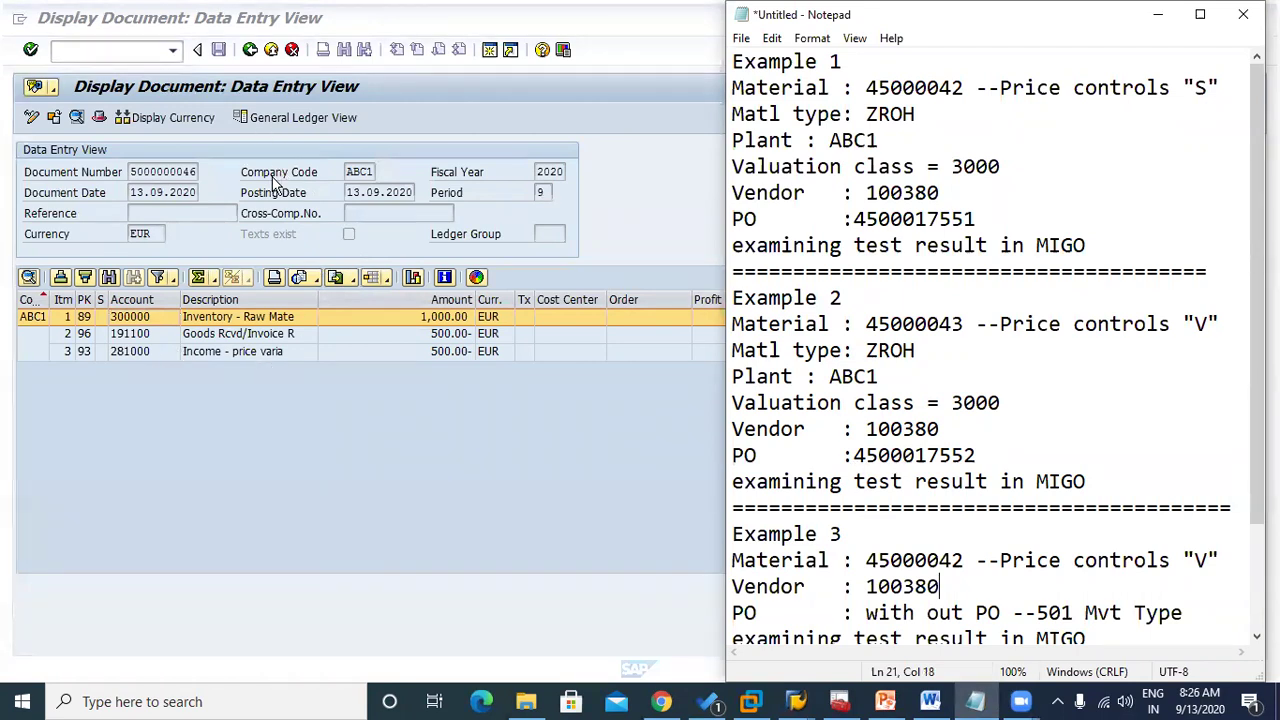
Copy the purchase order number of Example 2 from the notes and return to the accounting document
left_click_drag(861, 456, 980, 455)
key("ctrl+c")
left_click(420, 482)
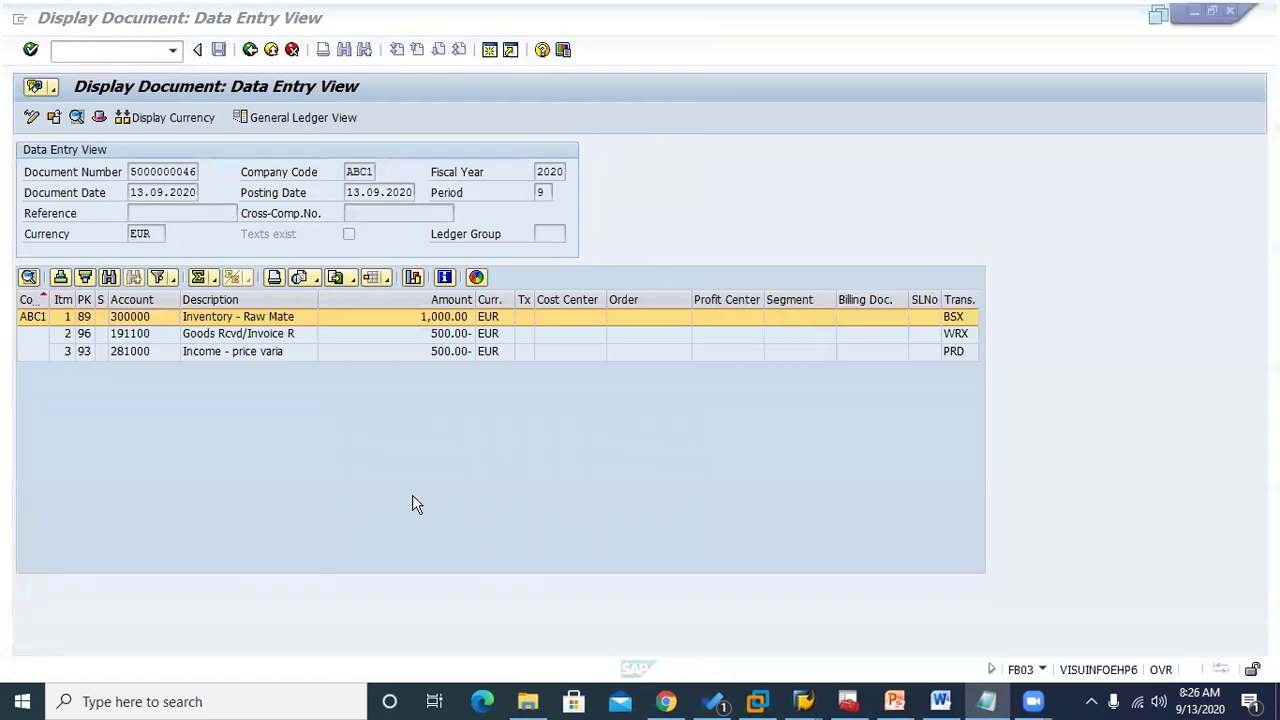
Return to MIGO and load the copied Example 2 purchase order as an A01 Goods Receipt against R01 Purchase Order
left_click(250, 50)
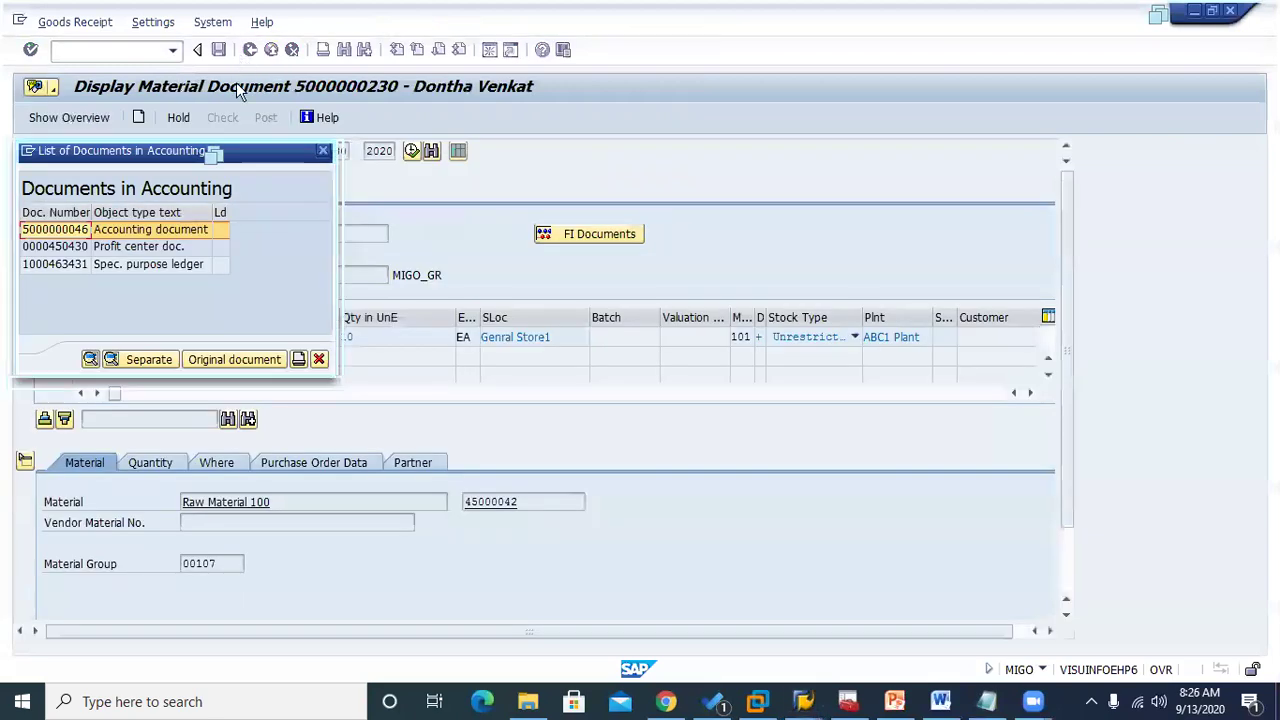
left_click(322, 150)
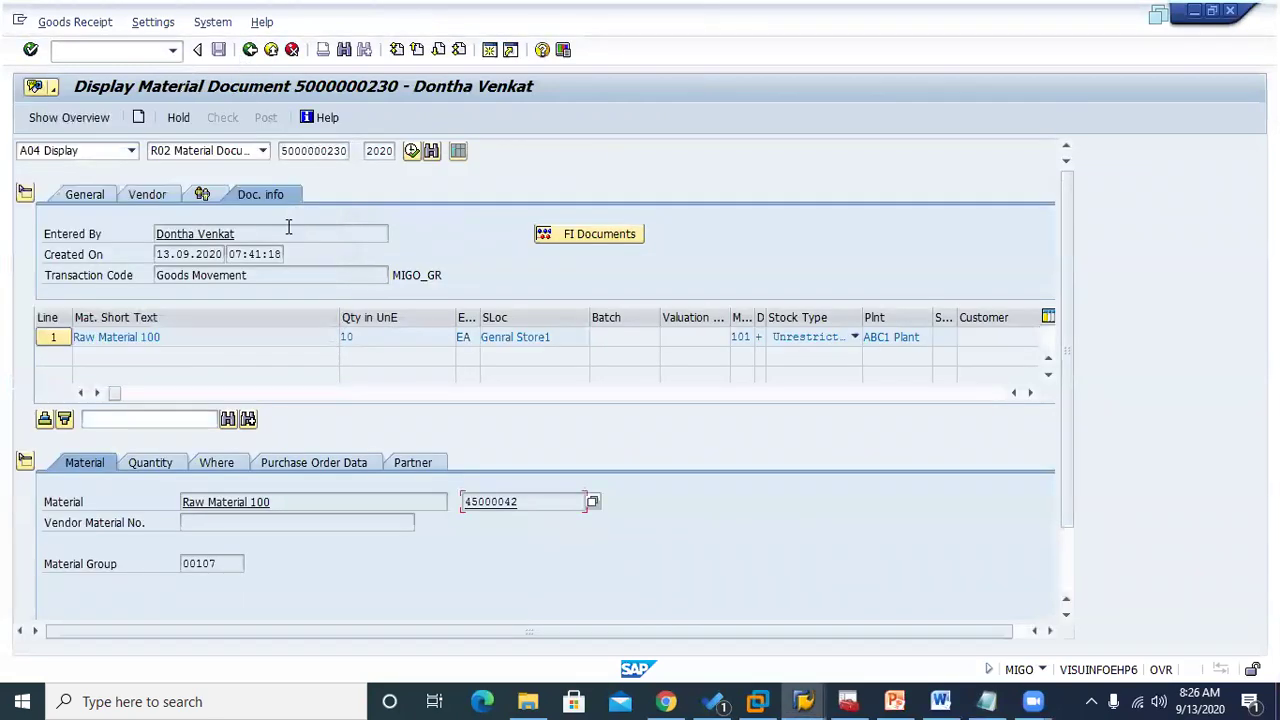
left_click(112, 152)
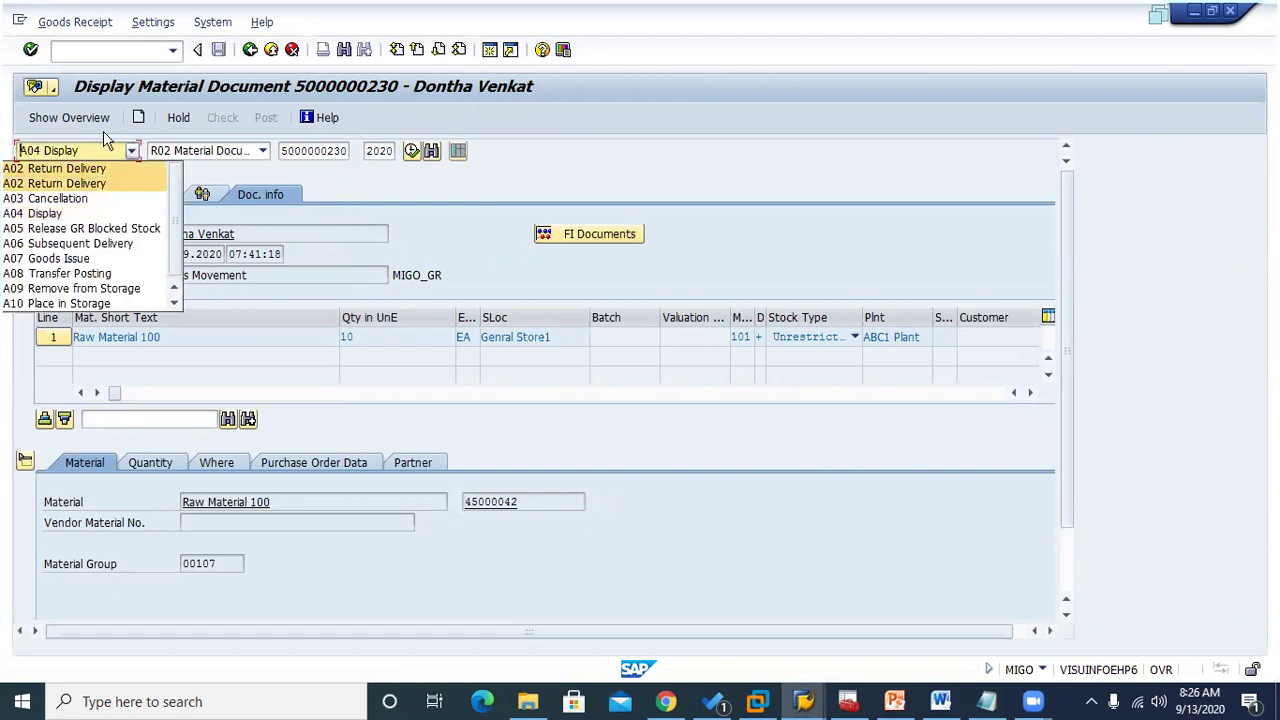
left_click(80, 168)
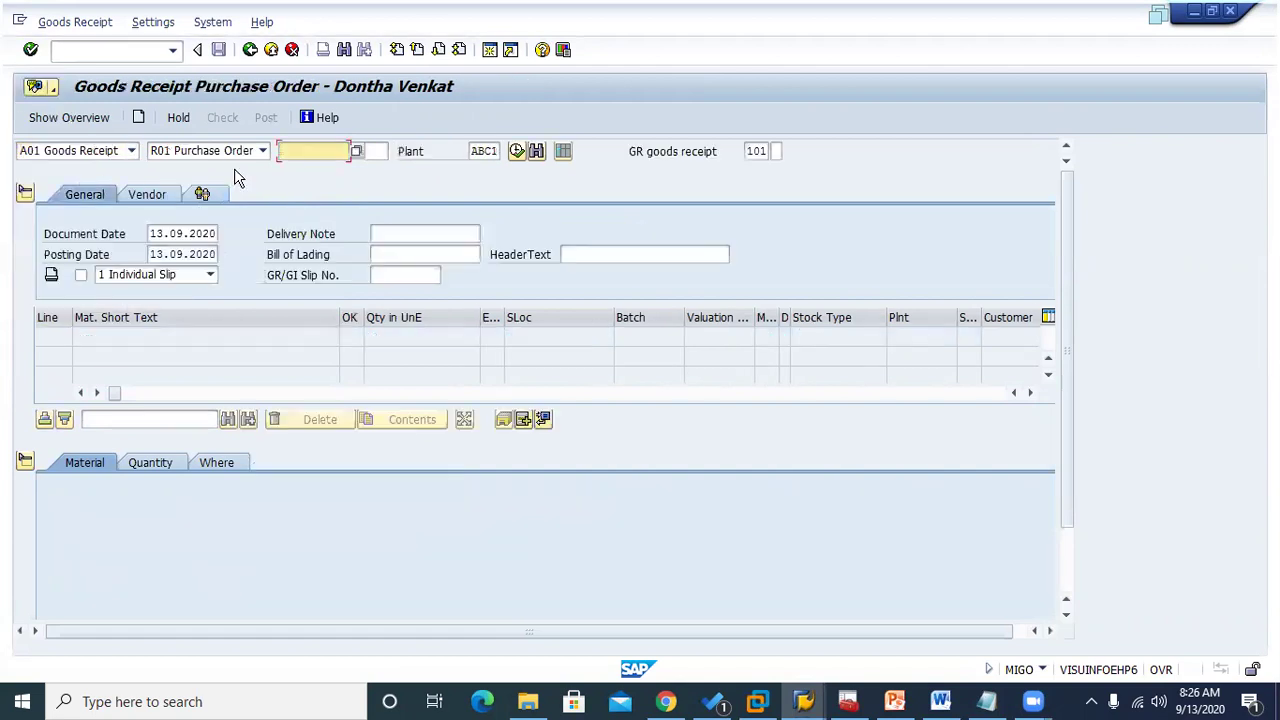
key("ctrl+v")
key("Return")
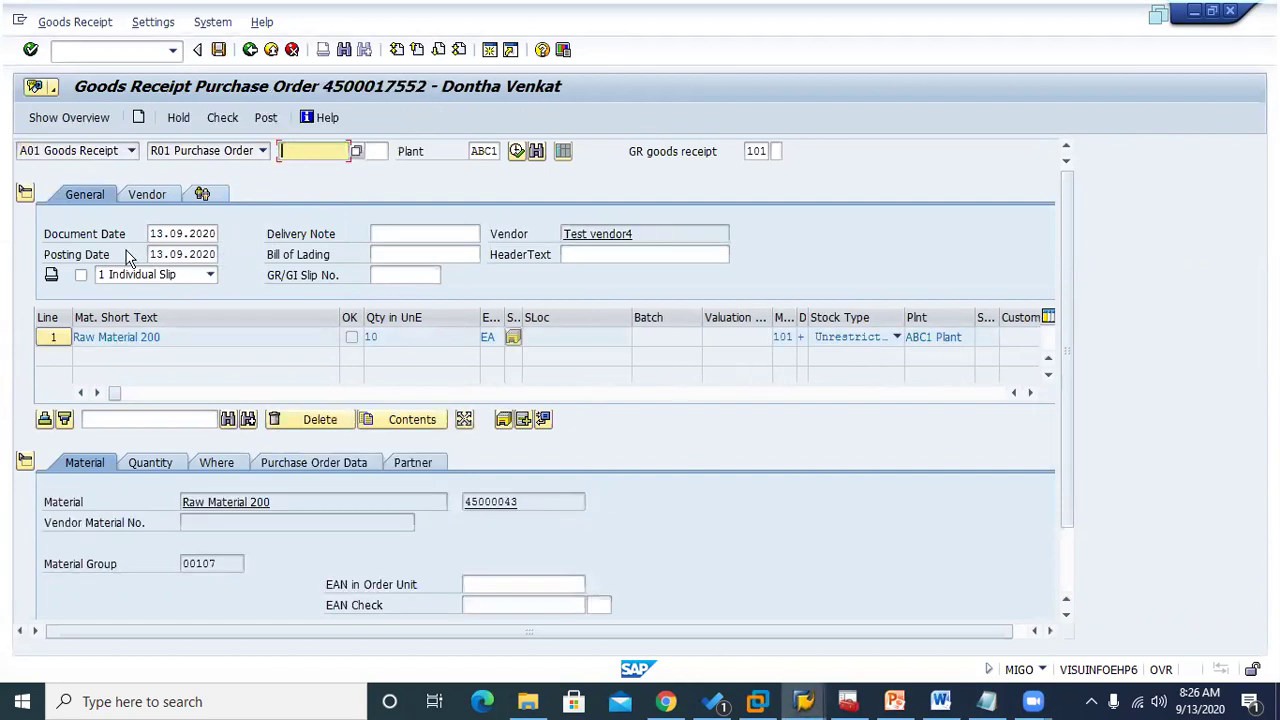
Mark the Raw Material 200 item as OK and check the goods receipt
left_click(25, 460)
left_click(351, 337)
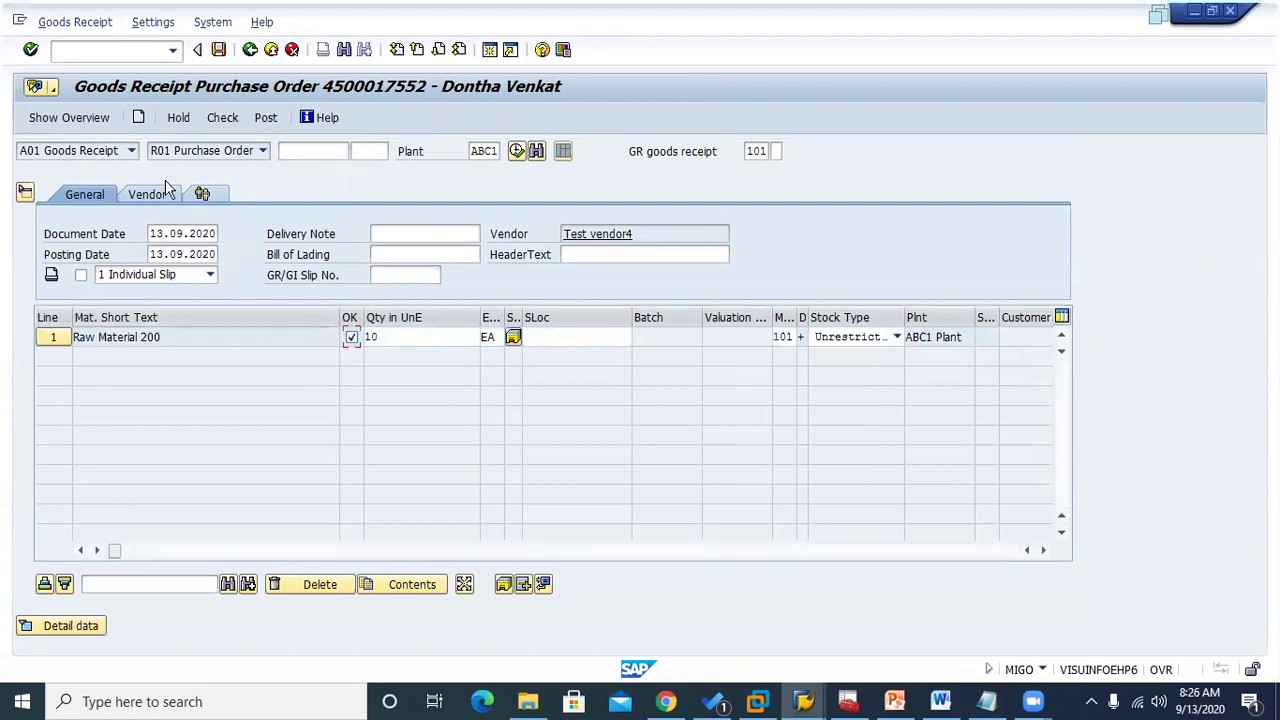
left_click(222, 118)
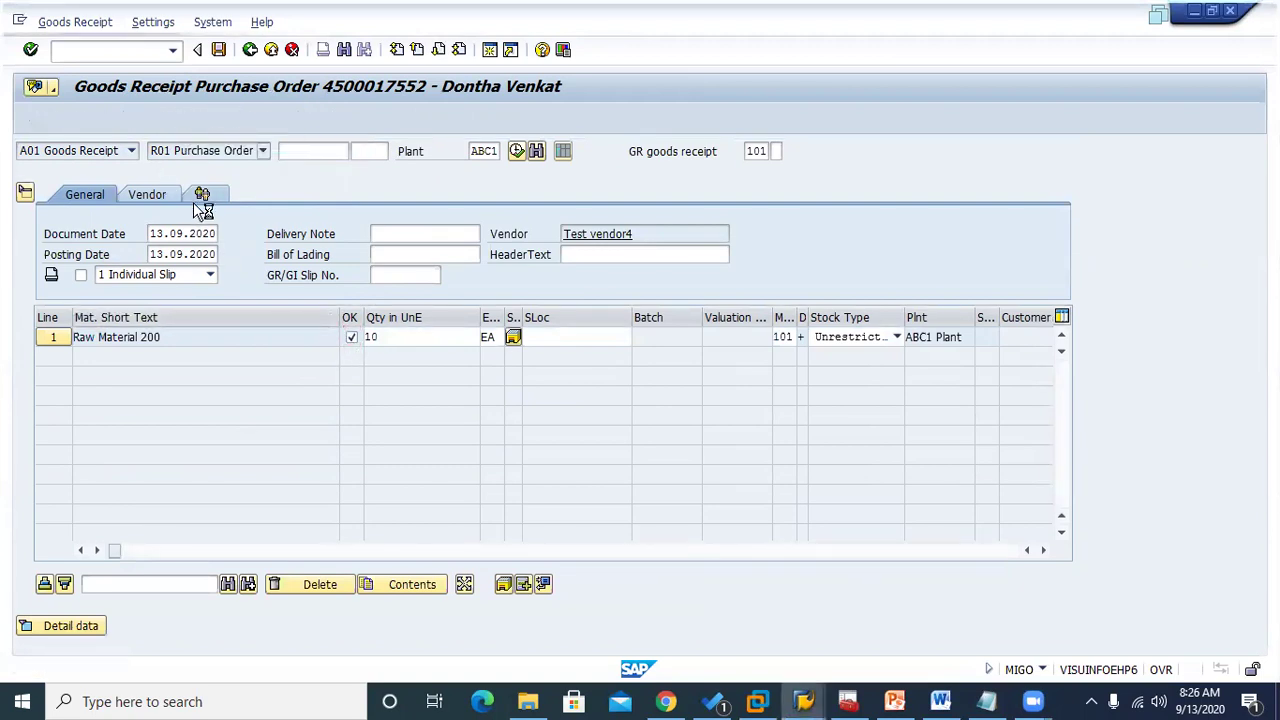
left_click(57, 379)
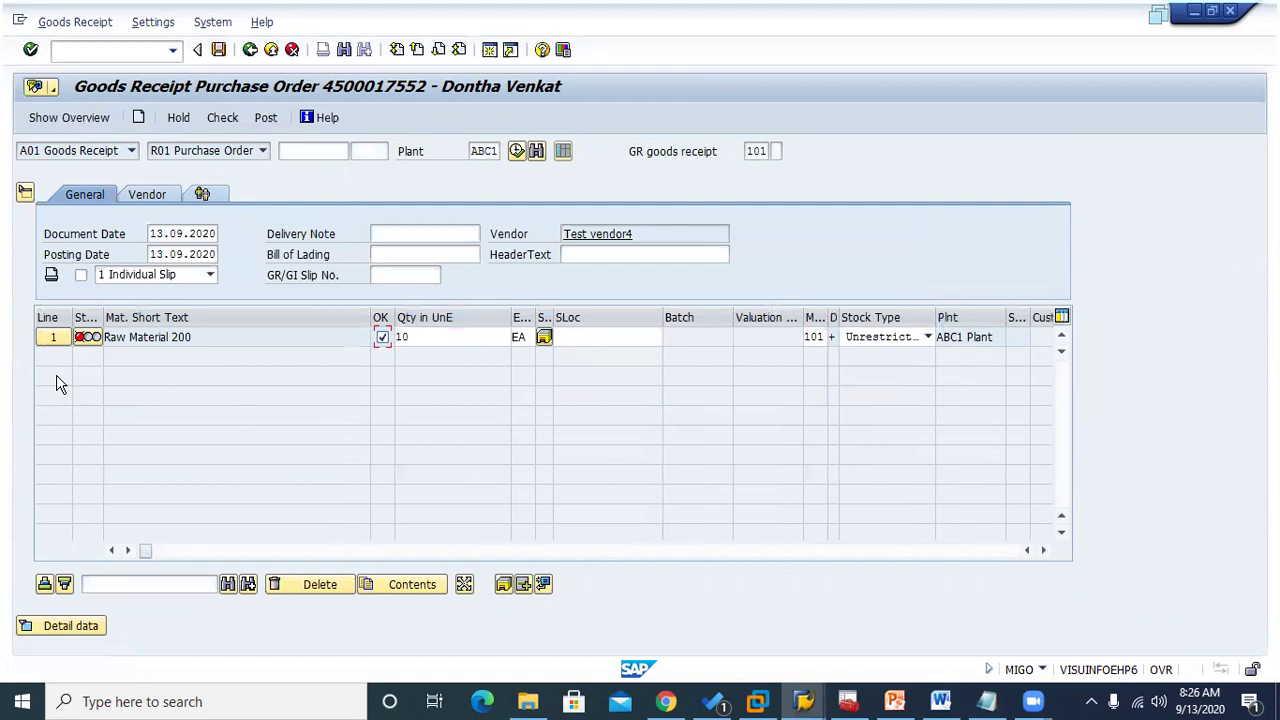
Set the Raw Material 200 item's storage location to gs1, check the goods receipt again and post it
left_click(48, 625)
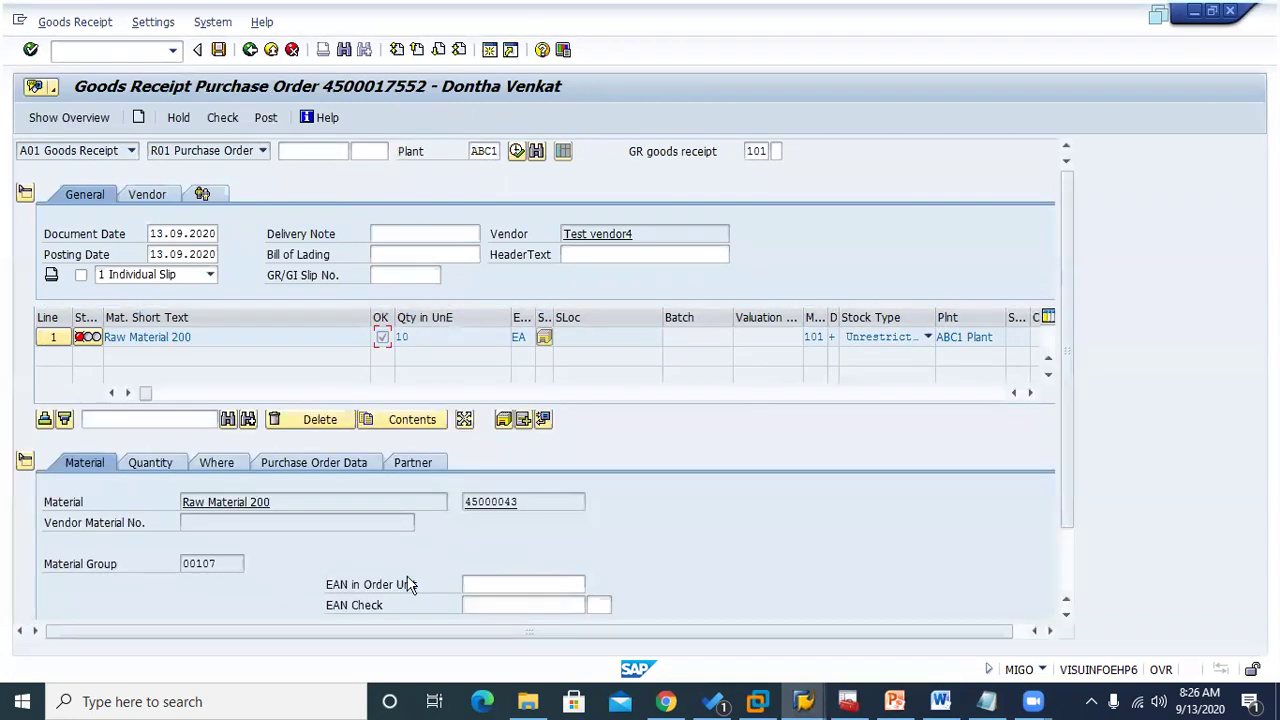
left_click(219, 466)
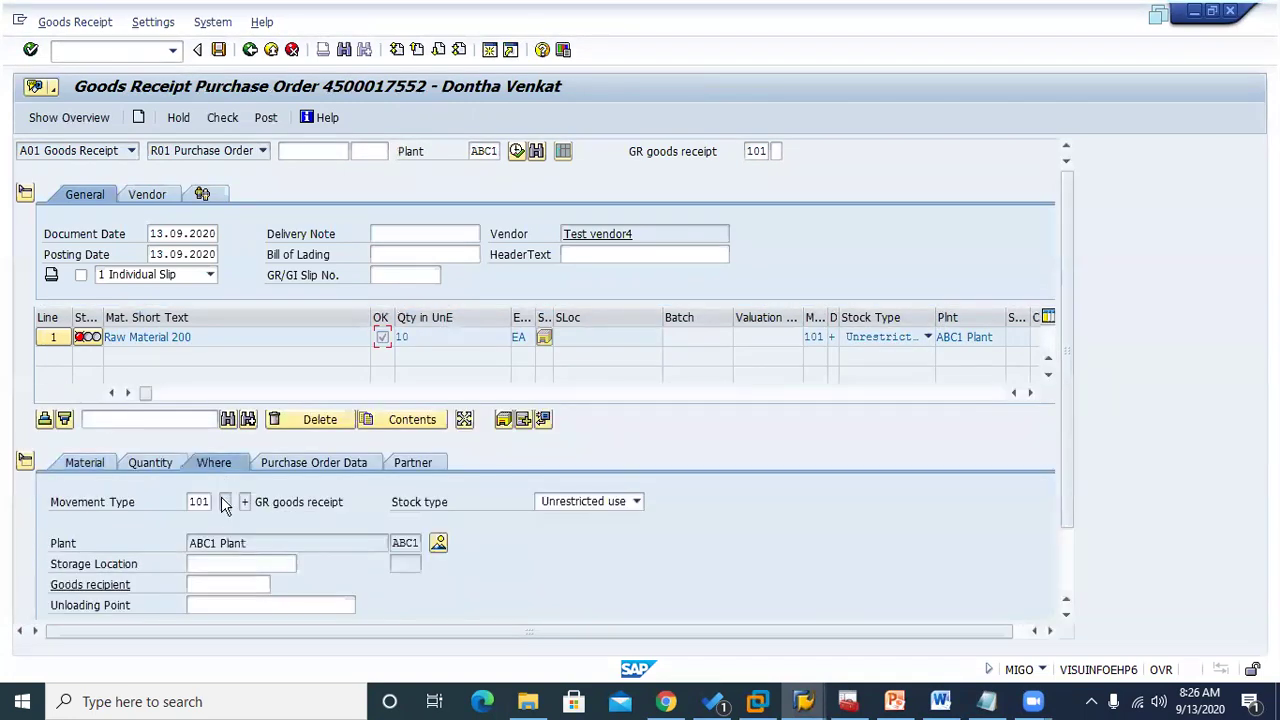
left_click(225, 564)
type("g")
left_click(210, 575)
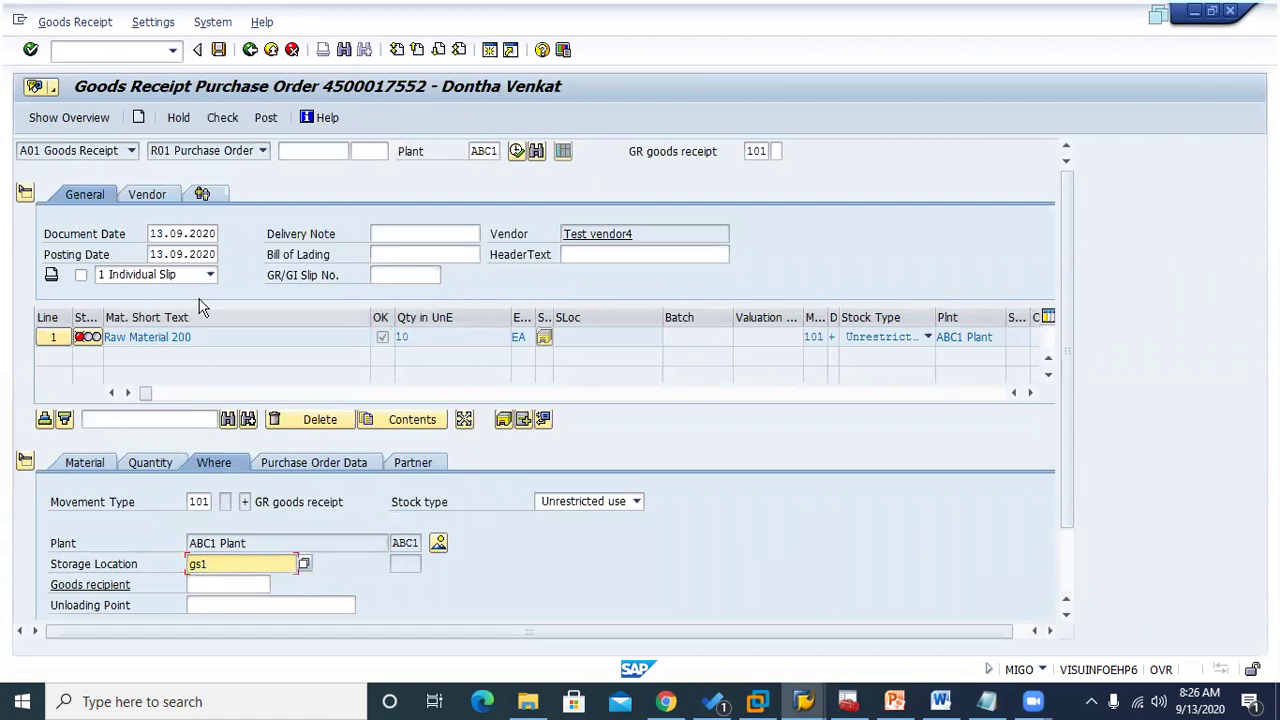
left_click(223, 121)
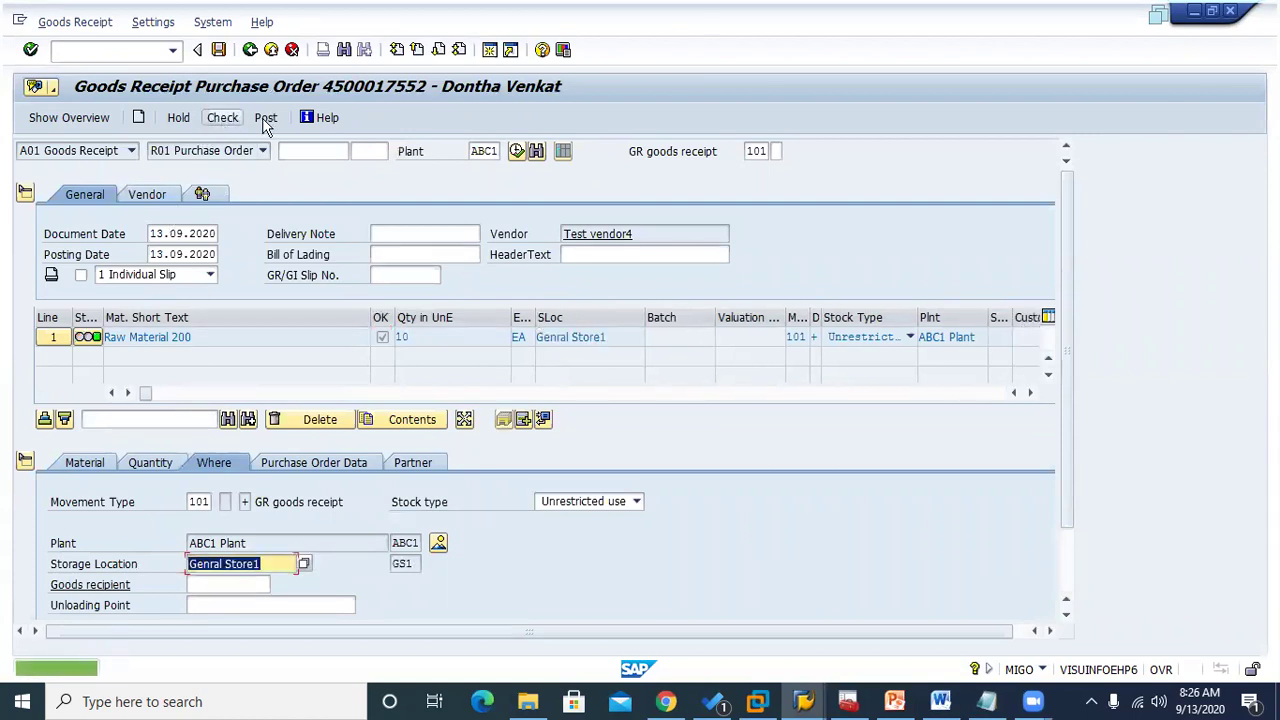
left_click(264, 121)
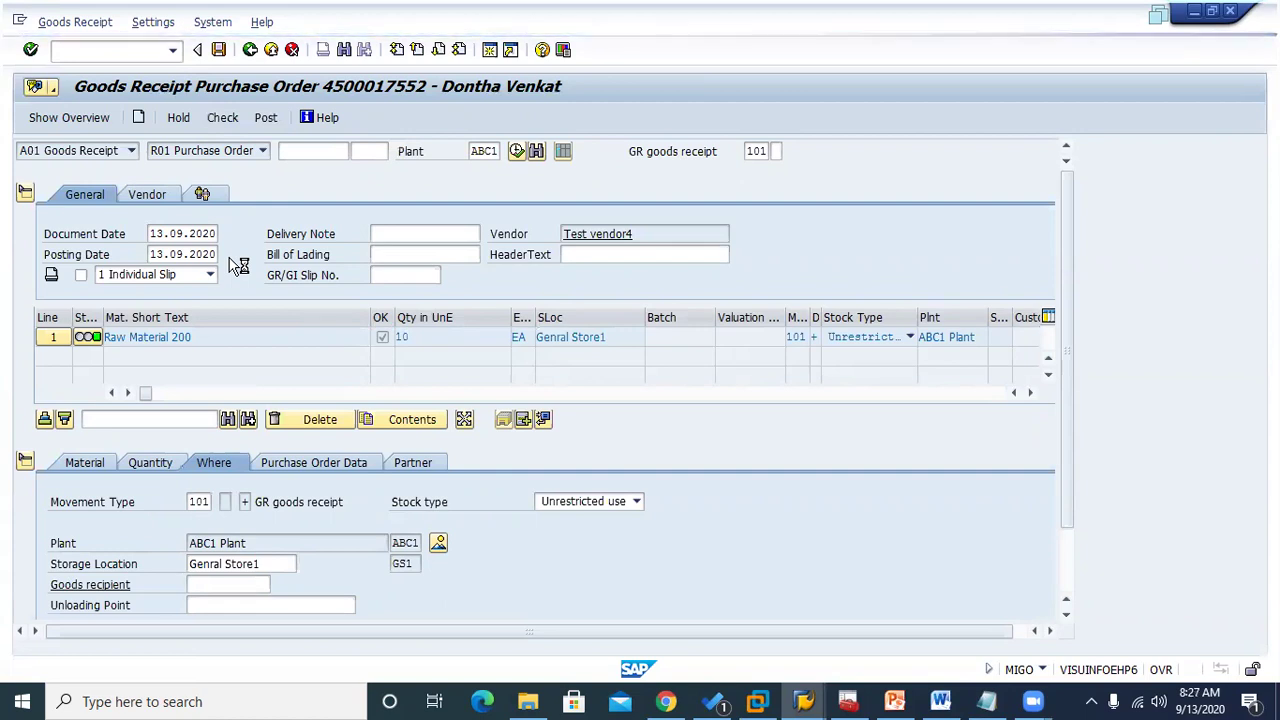
Display the newly posted material document using A04 Display with R02 Material Document
left_click(121, 150)
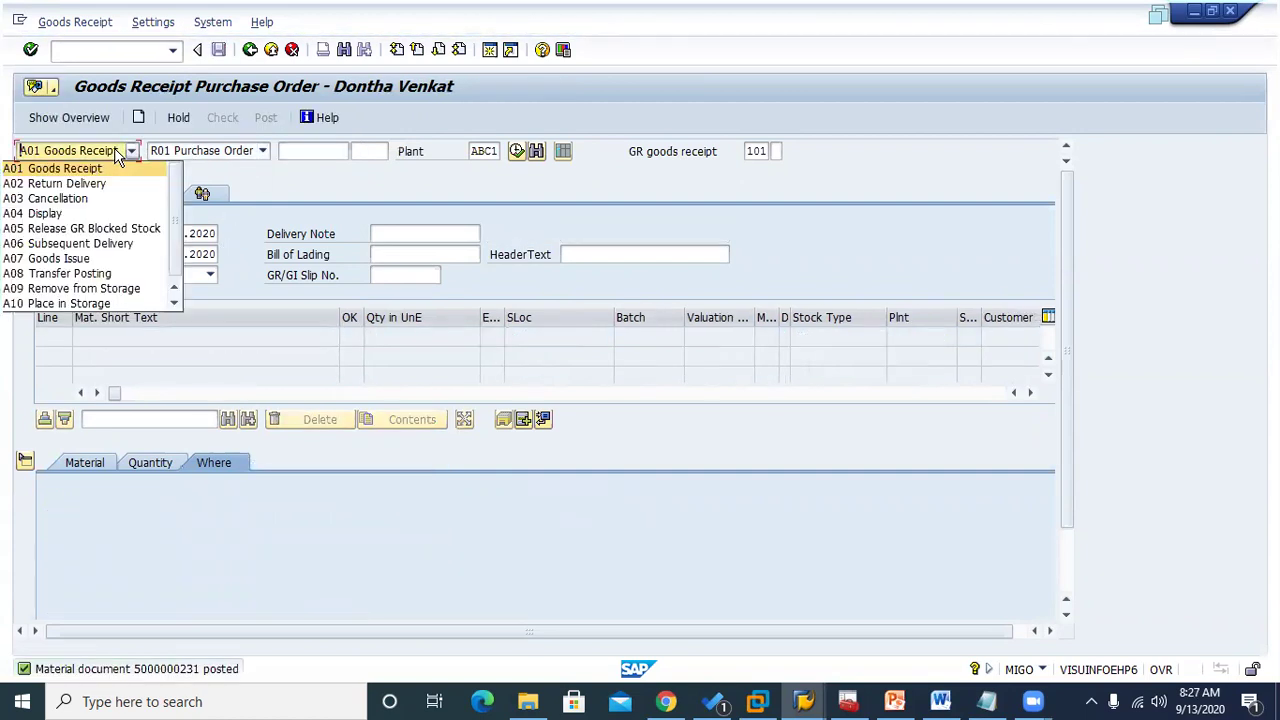
left_click(77, 214)
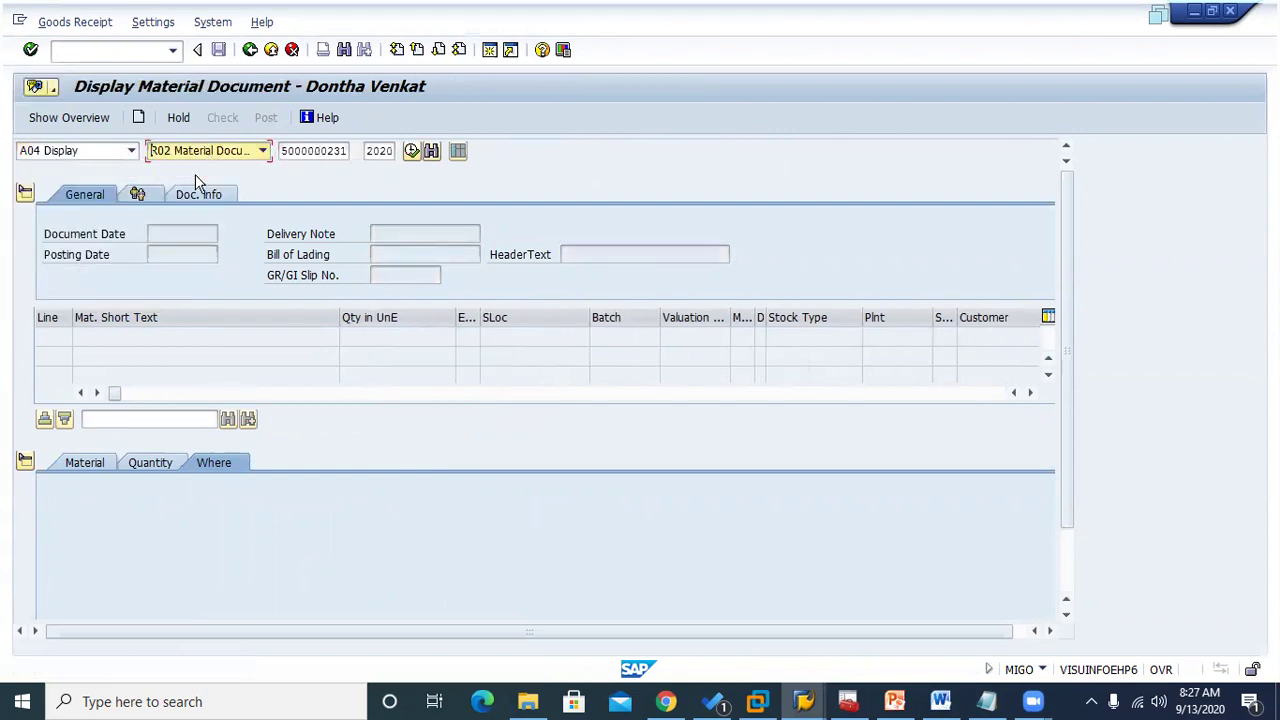
key("Return")
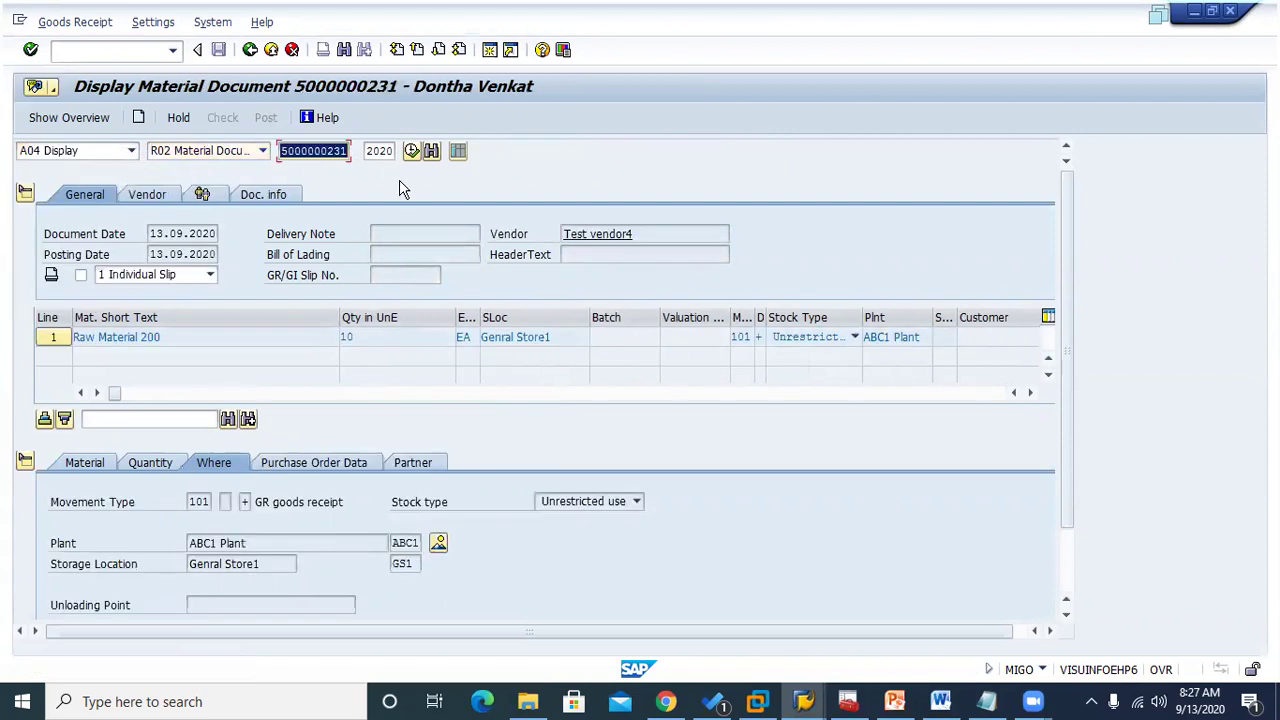
Open the accounting document from the material document's FI documents and widen the transaction key column to examine its line items
left_click(264, 191)
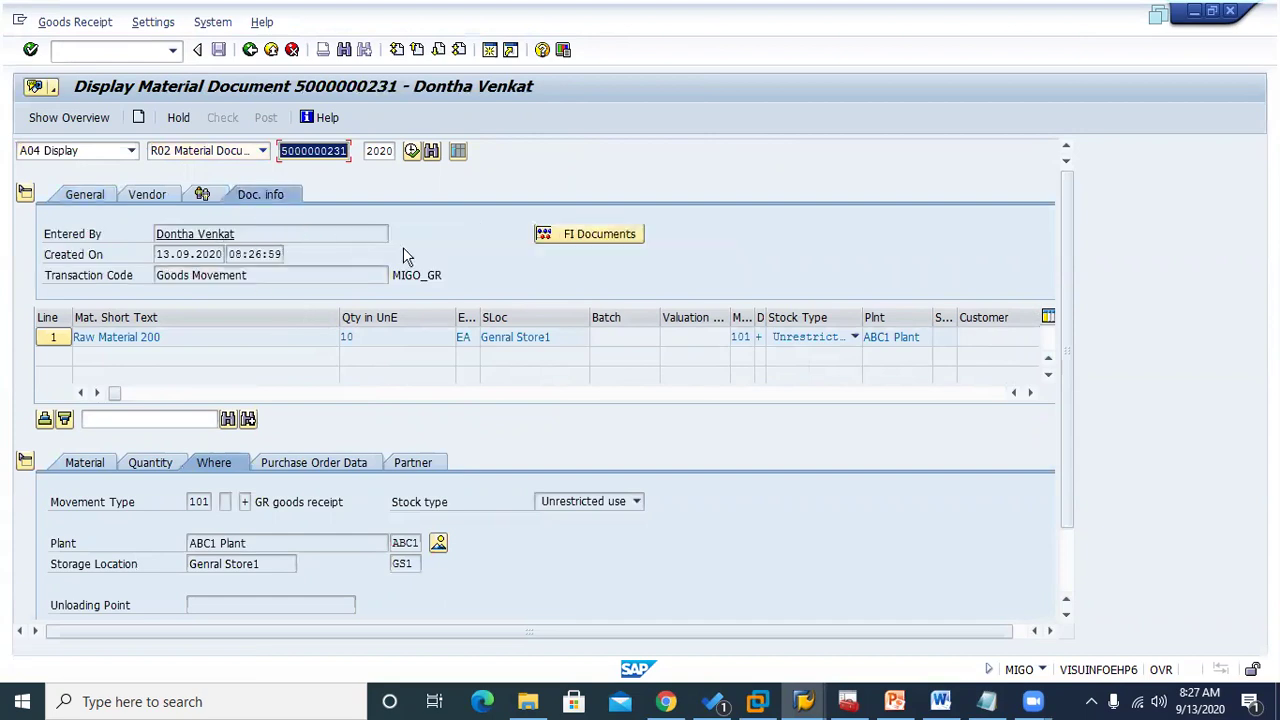
left_click(598, 236)
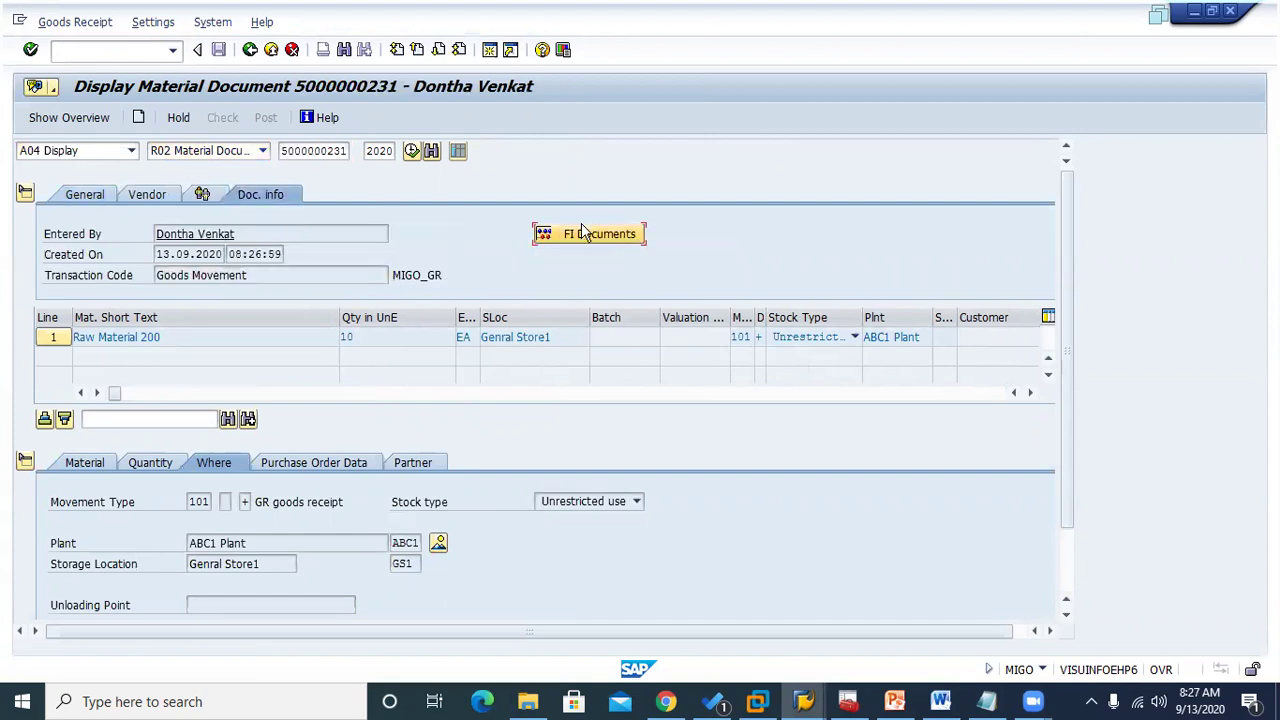
left_click(580, 238)
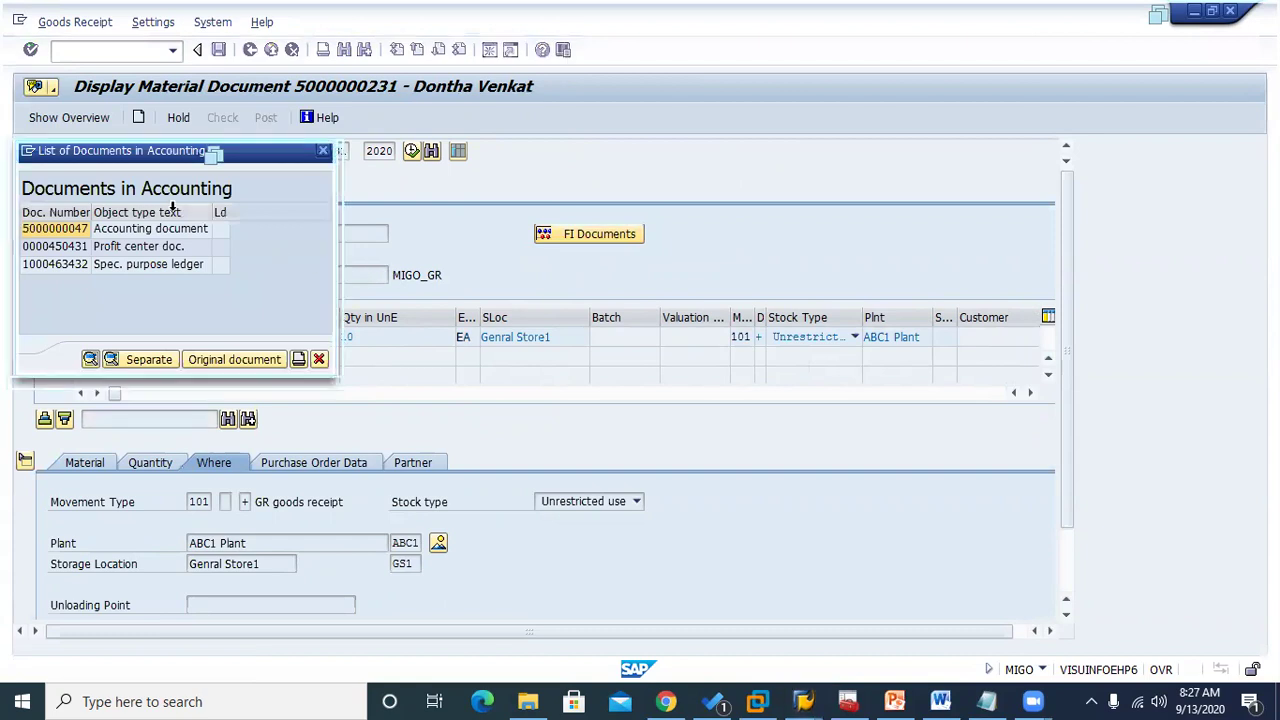
double_click(42, 236)
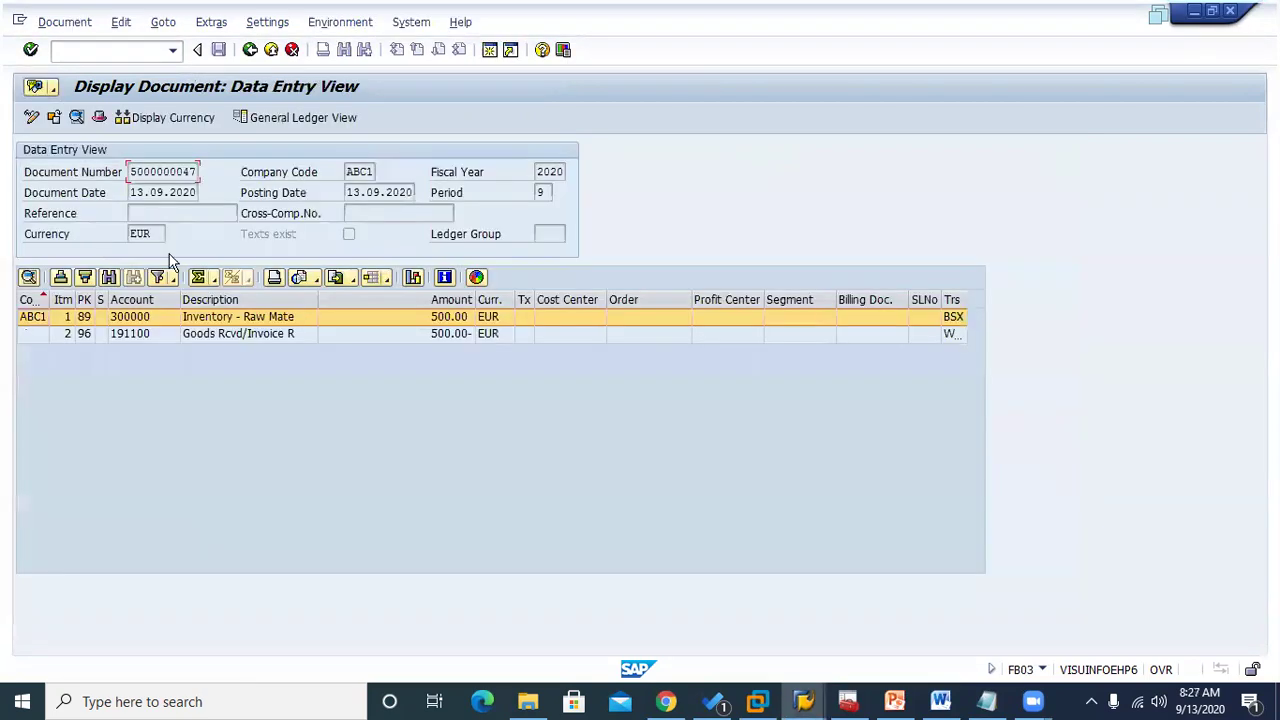
double_click(965, 299)
Switch to the SAP MM movement types blog page in Chrome and review the account determination flowchart with its price control examples
left_click(665, 701)
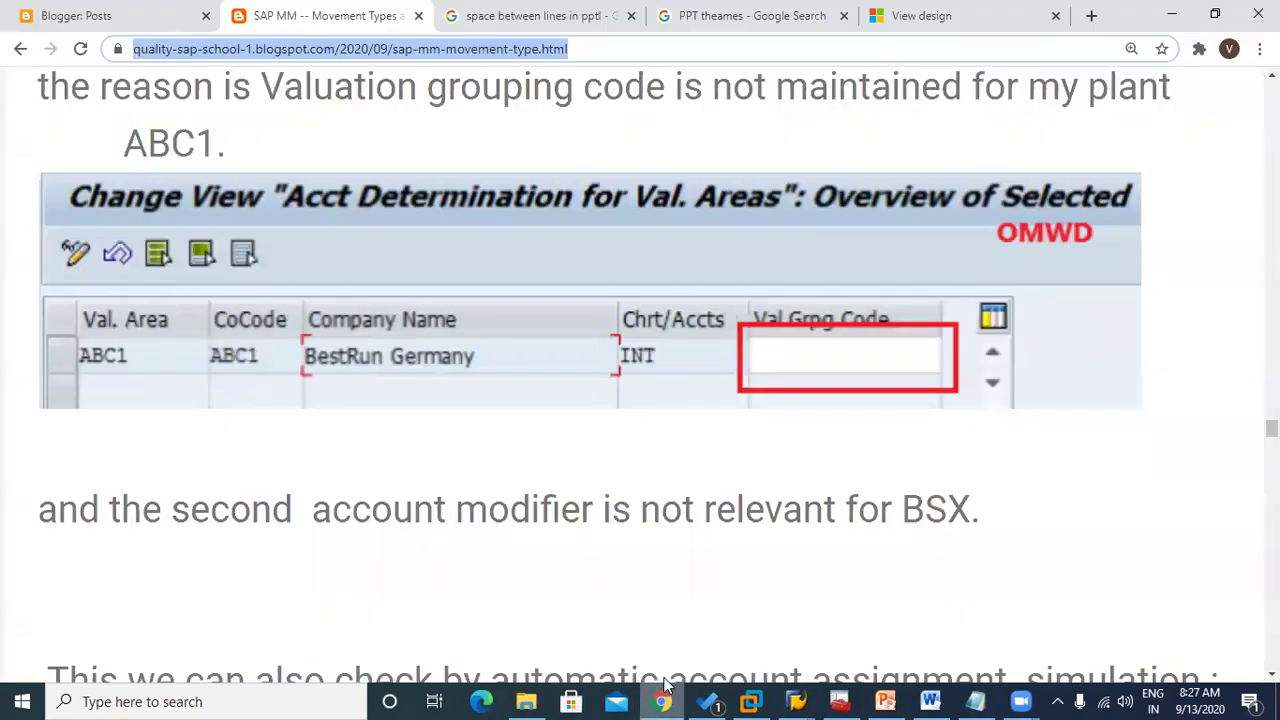
scroll(620, 506, "up", 5)
scroll(620, 506, "up", 15)
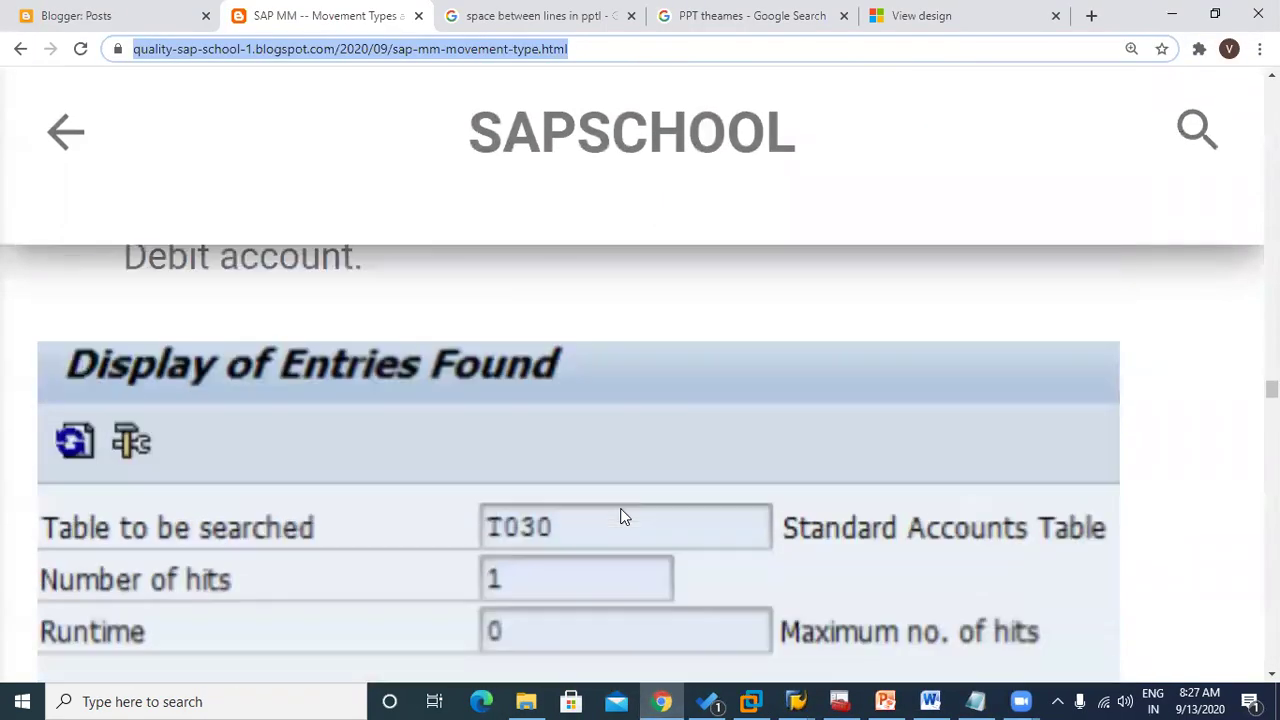
scroll(621, 514, "up", 15)
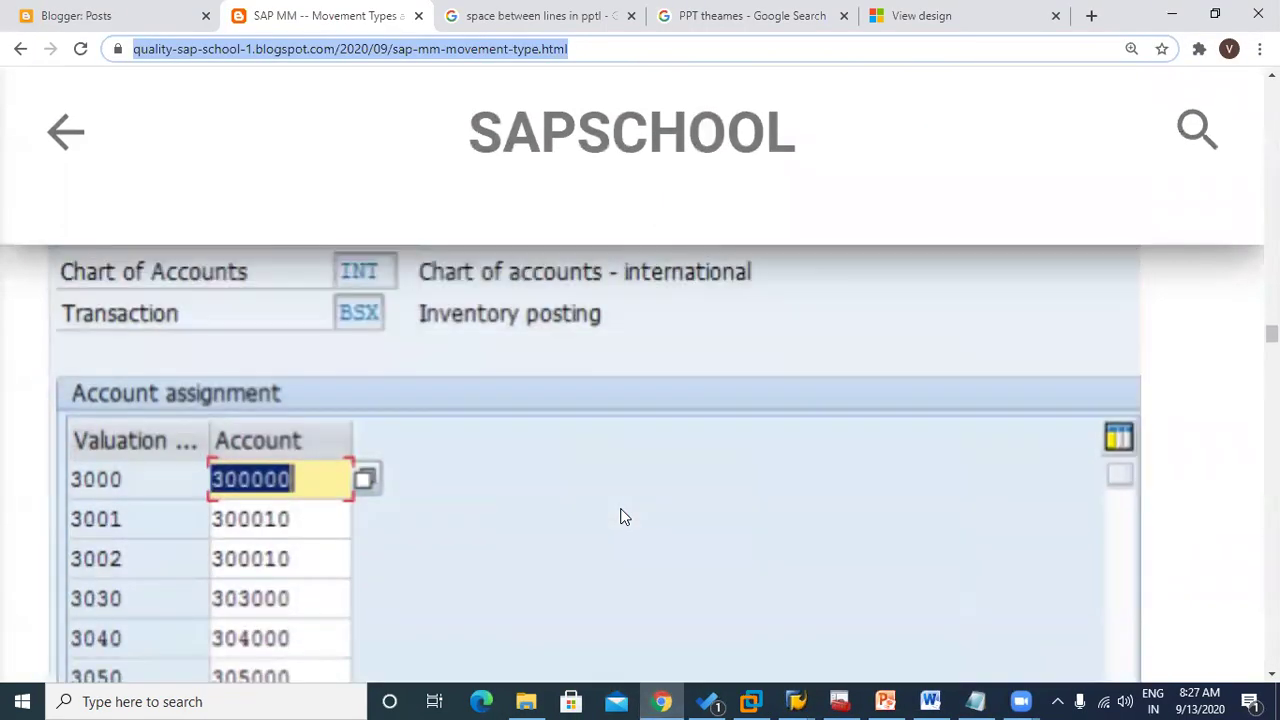
scroll(621, 514, "up", 15)
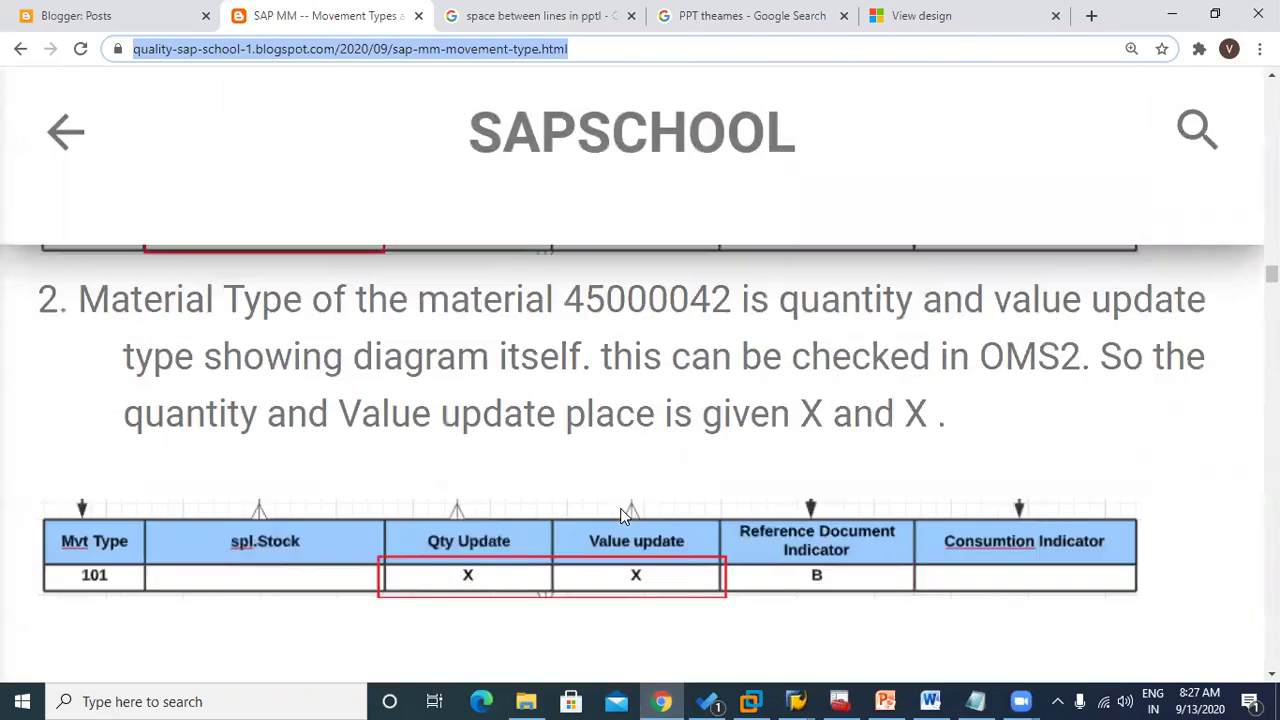
scroll(620, 517, "up", 15)
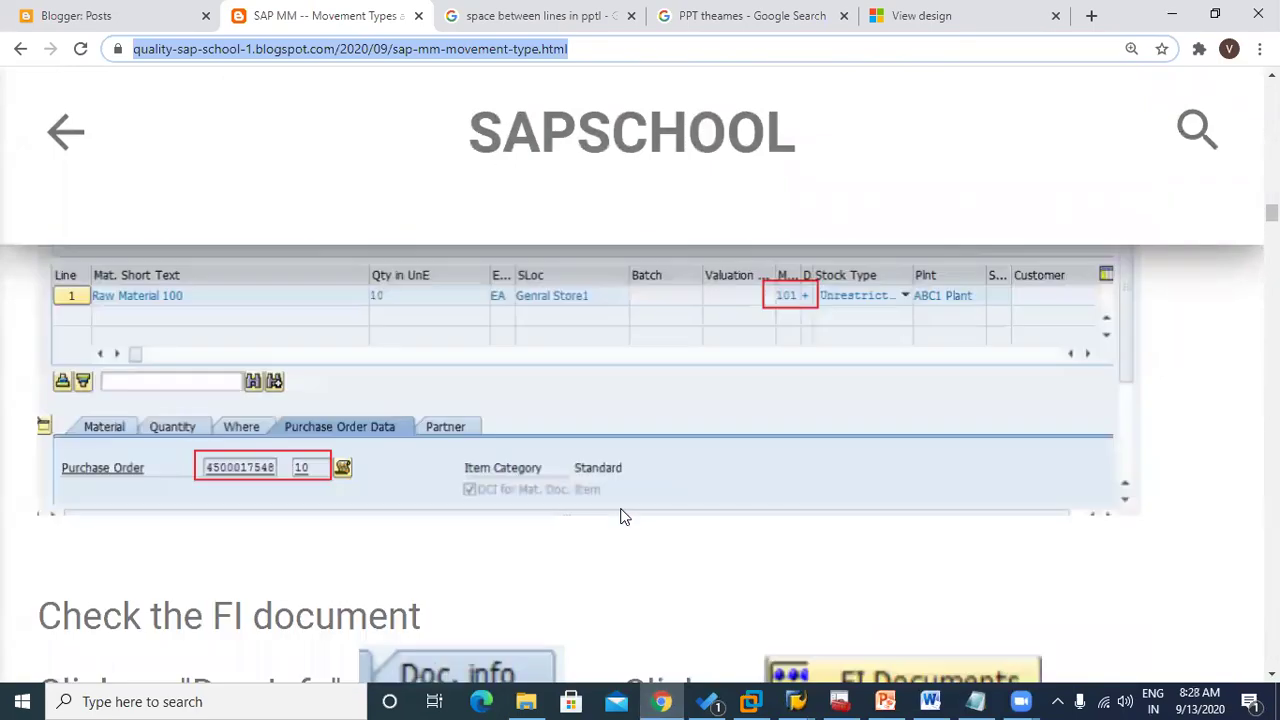
scroll(621, 514, "up", 10)
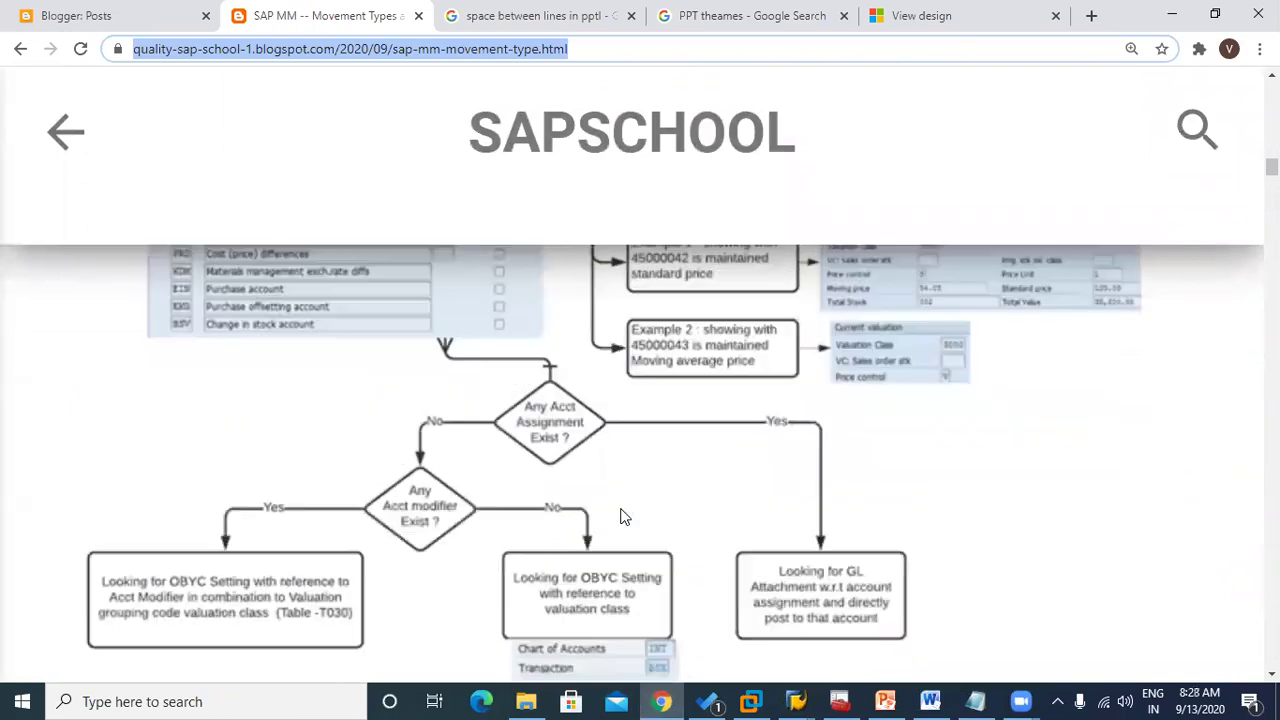
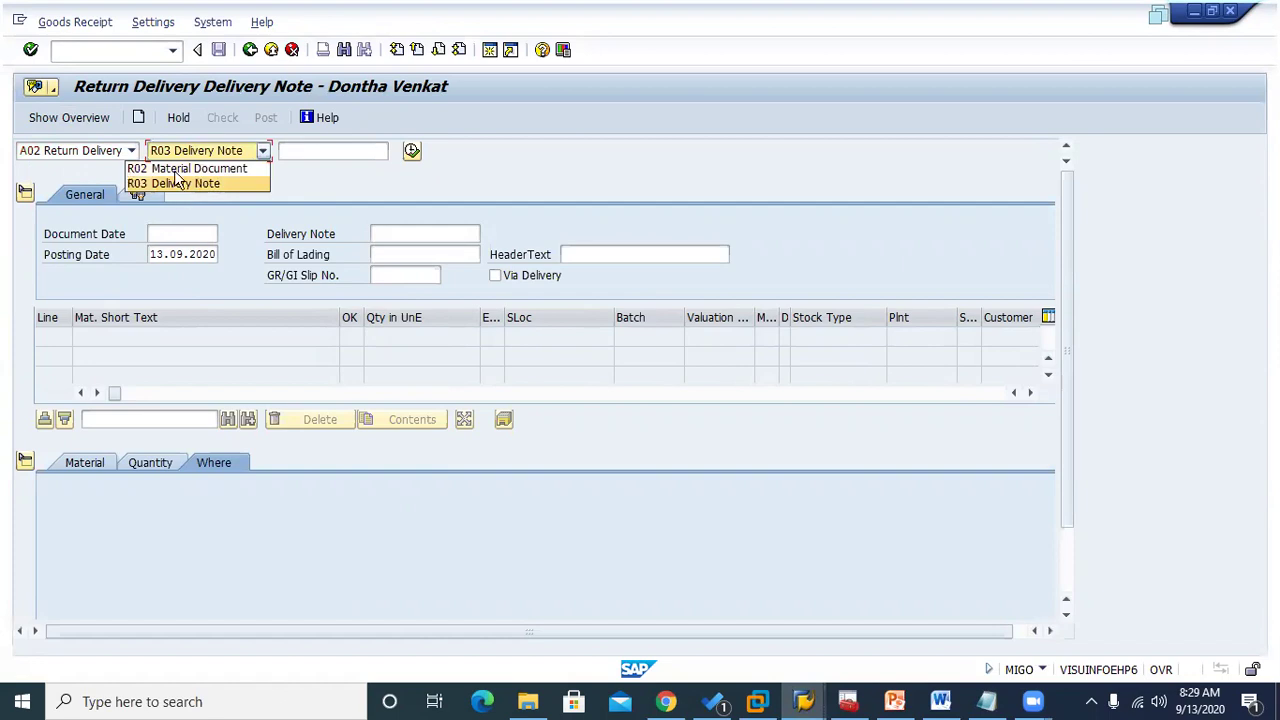
Set up a goods receipt without purchase order using A01 Goods Receipt with R10 Other and movement type 501
left_click(101, 155)
left_click(90, 155)
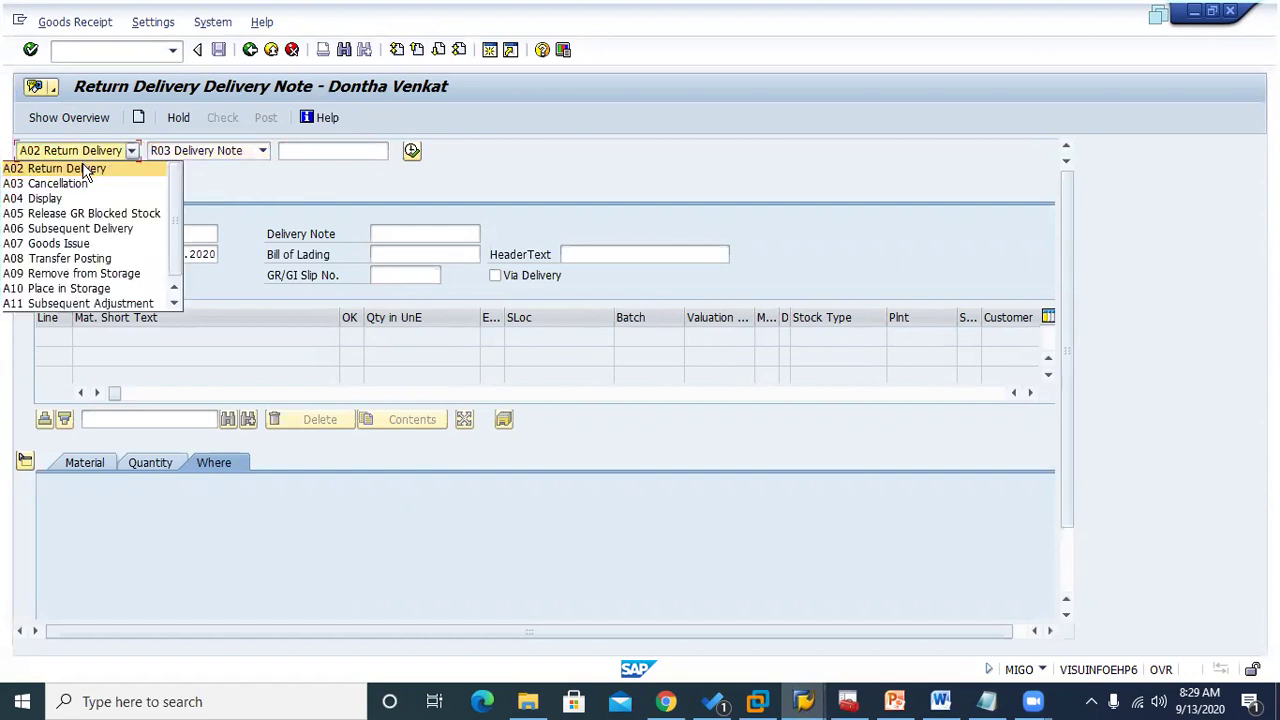
scroll(85, 172, "up", 1)
left_click(80, 168)
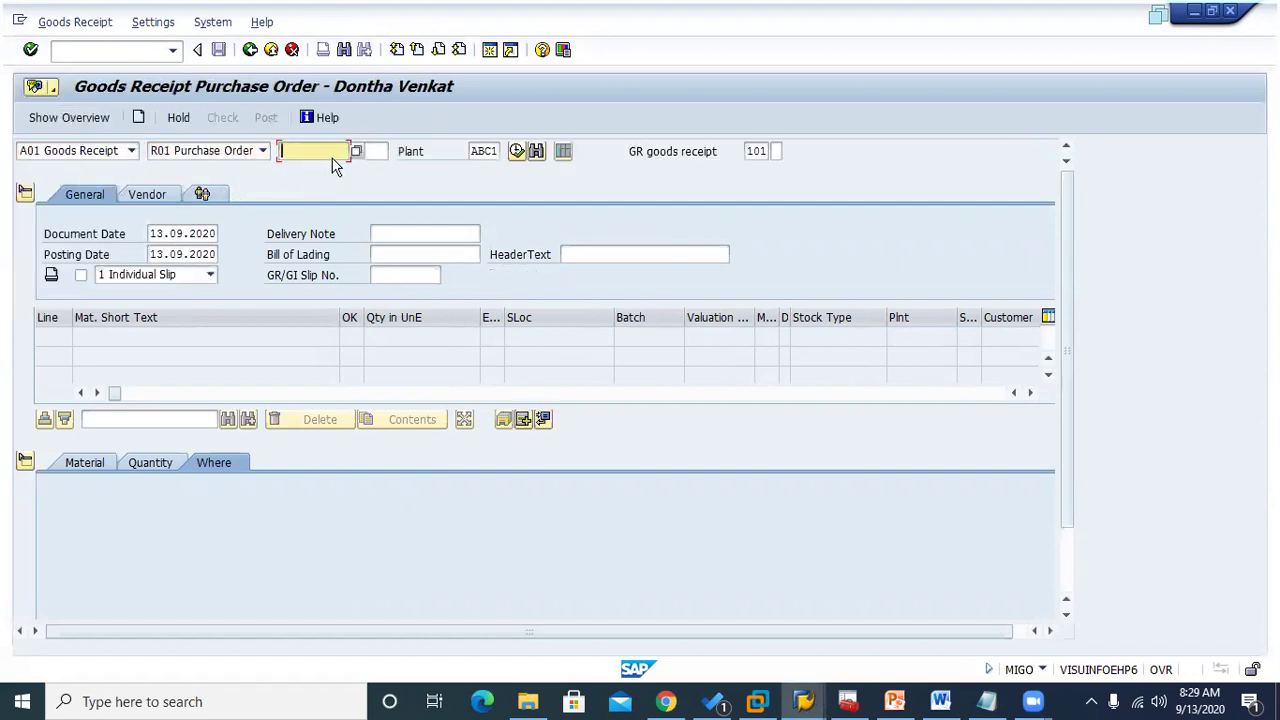
left_click(262, 150)
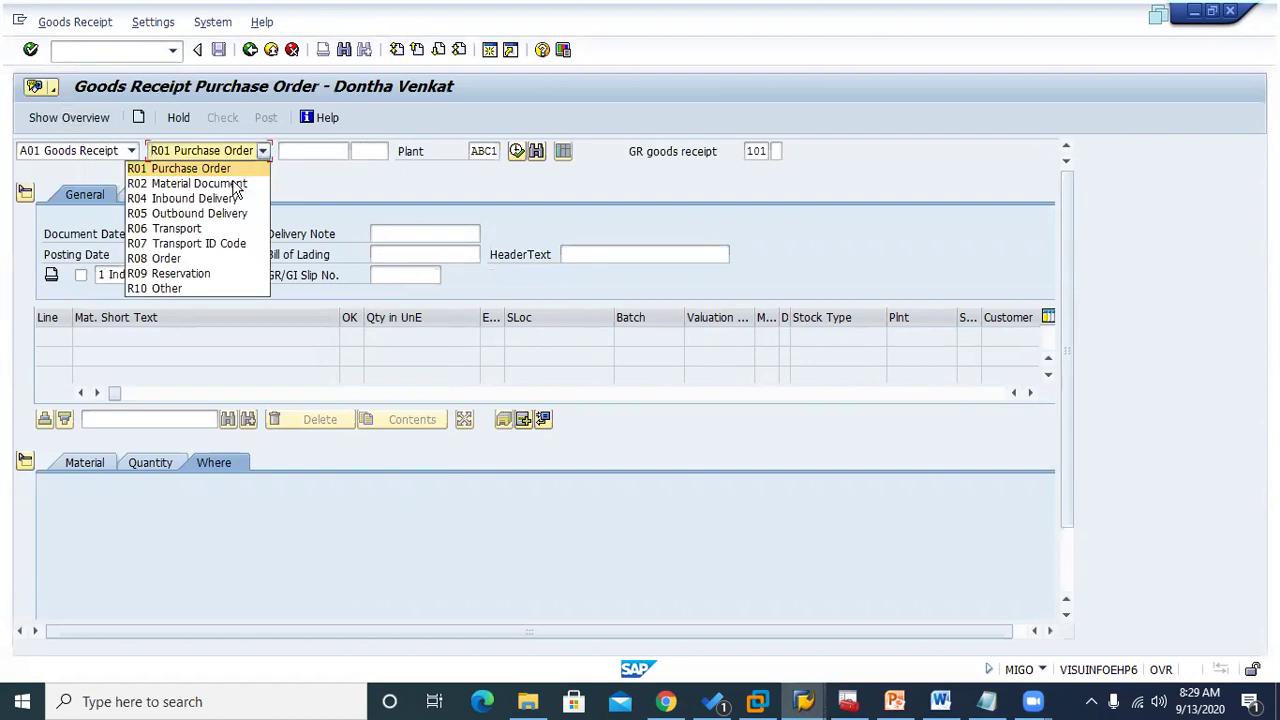
left_click(161, 288)
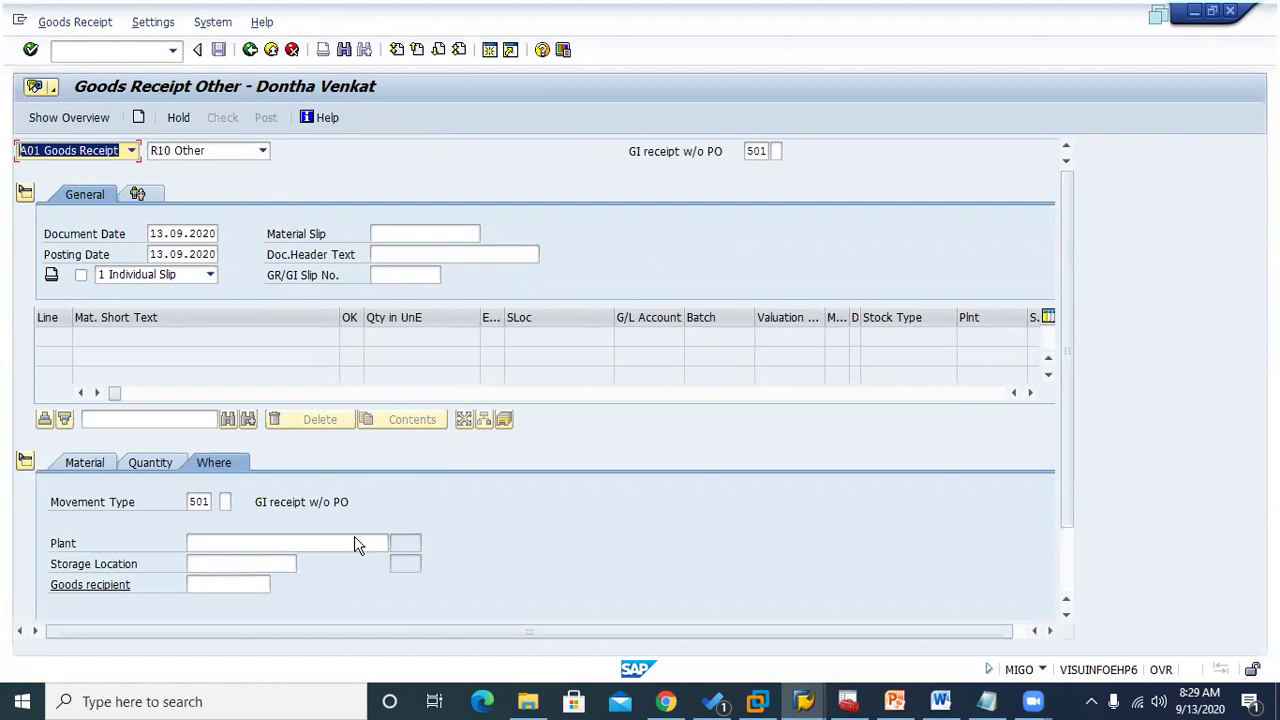
key("F4")
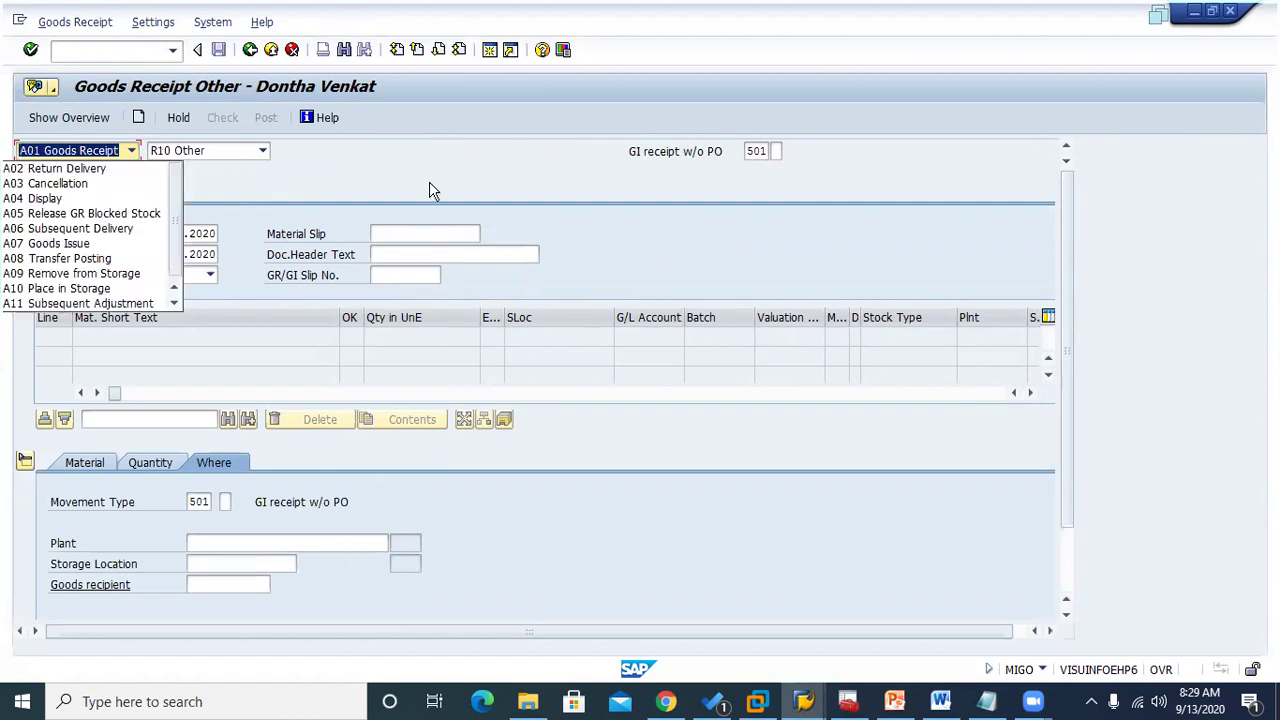
key("Escape")
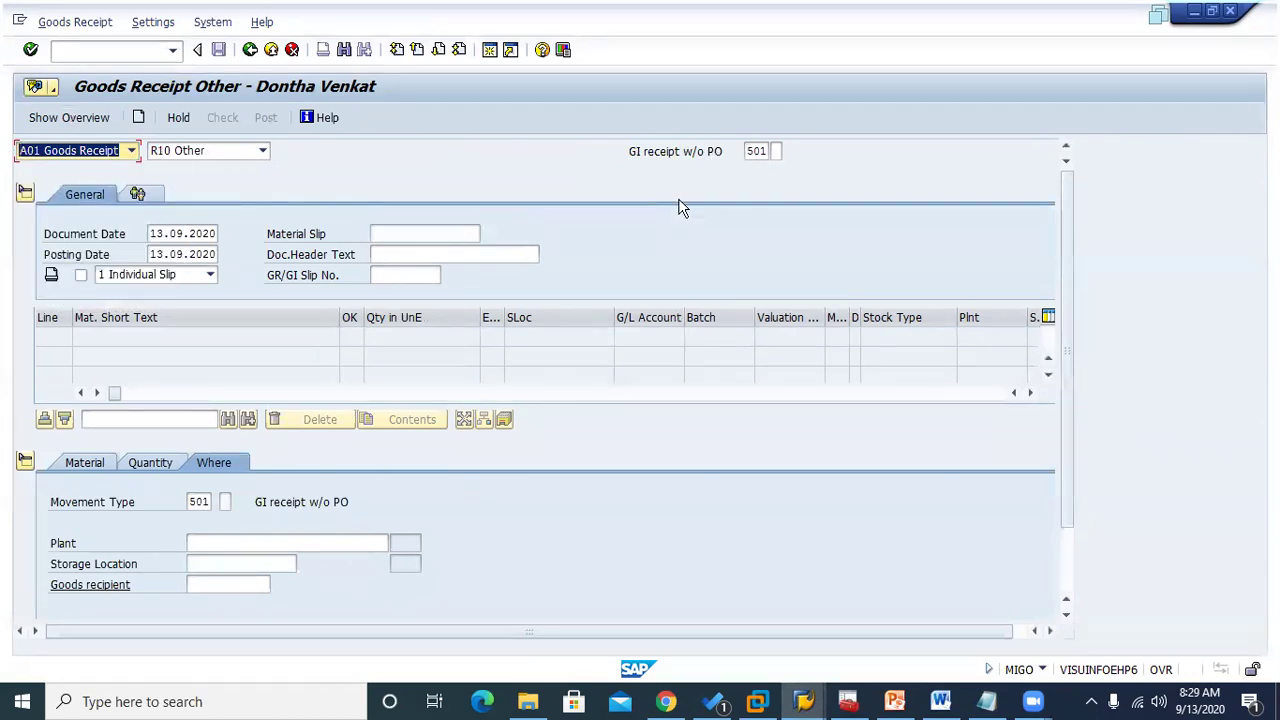
Enter material 45000043 as the goods receipt item with a quantity of 10
left_click(86, 465)
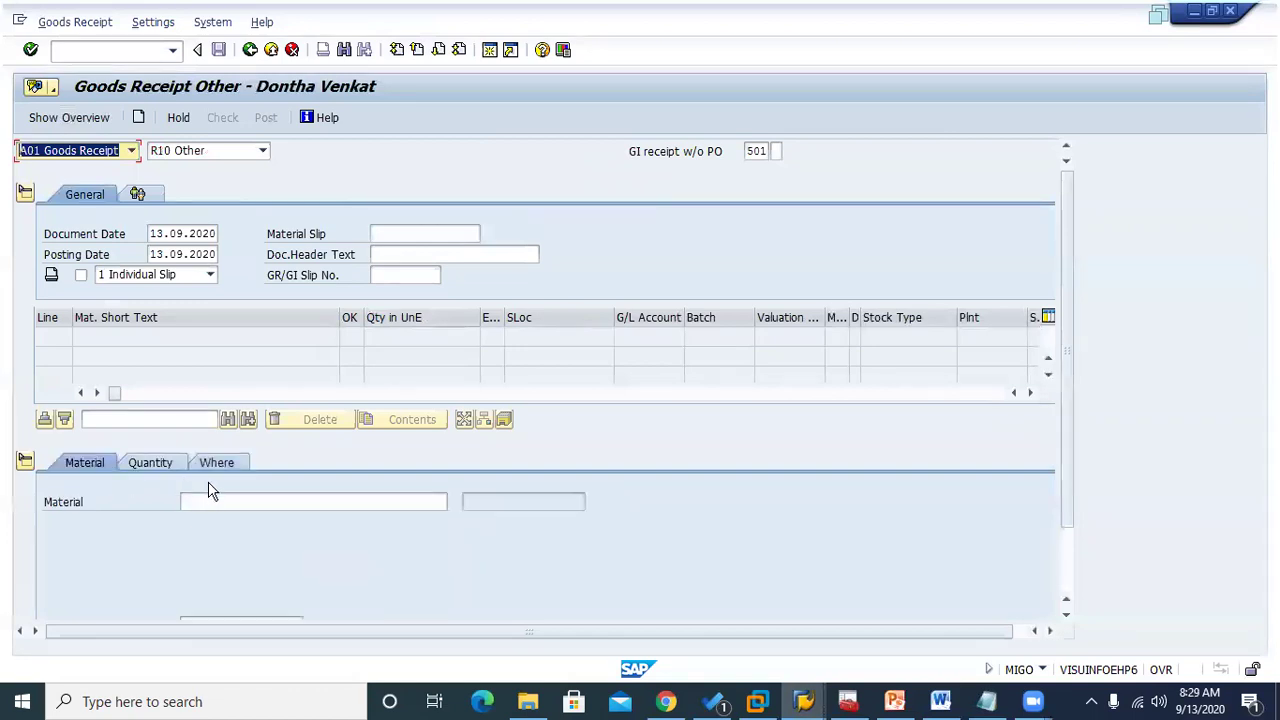
left_click(214, 501)
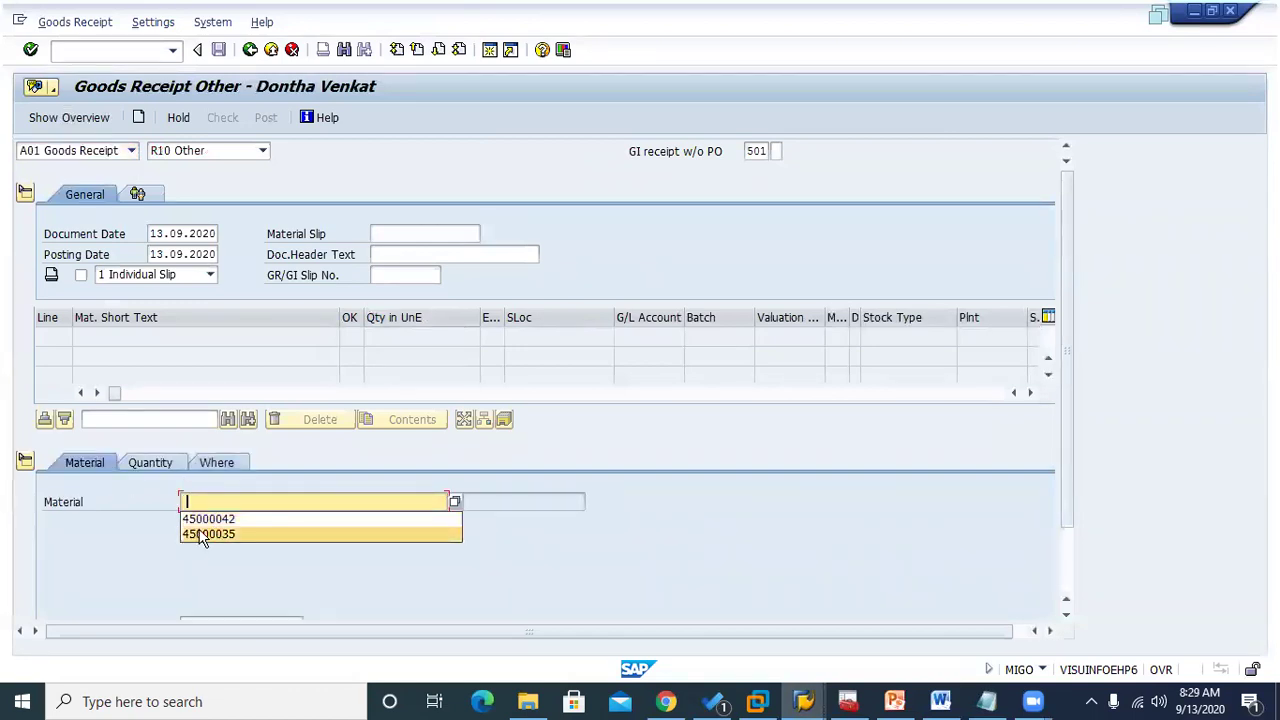
left_click(215, 518)
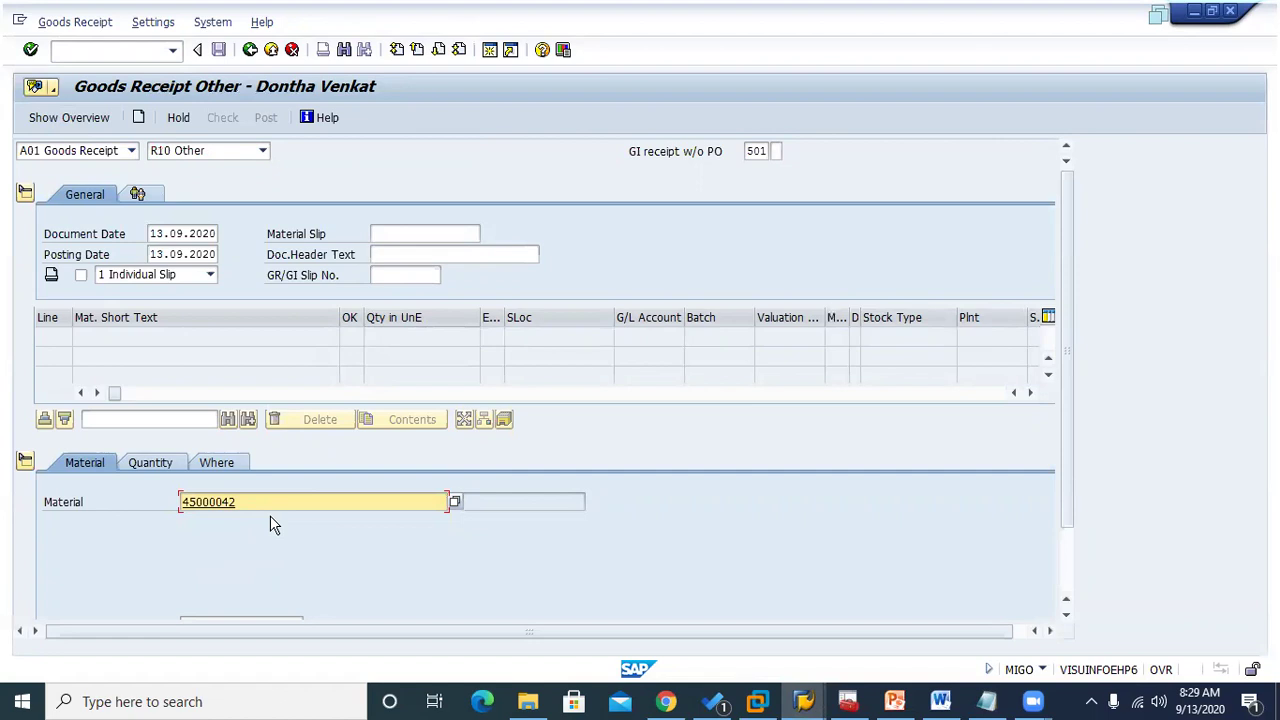
key("BackSpace")
type("3")
left_click(165, 463)
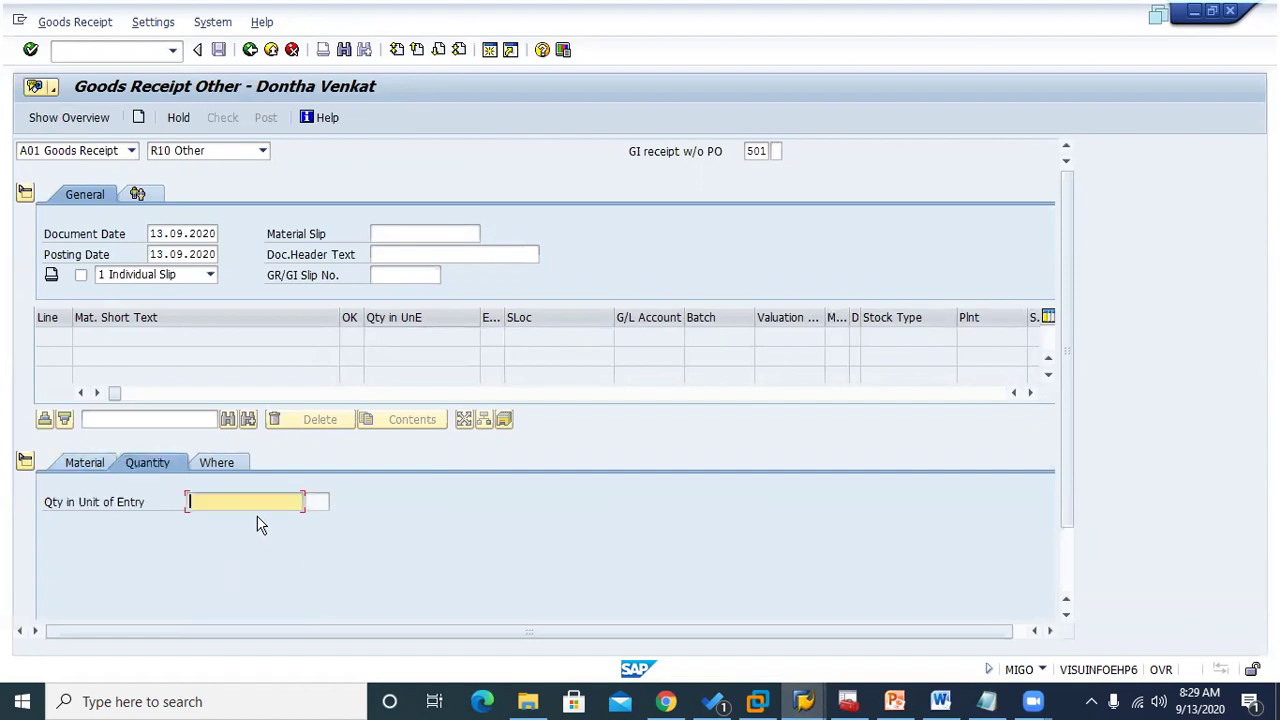
left_click(251, 509)
type("10")
key("Return")
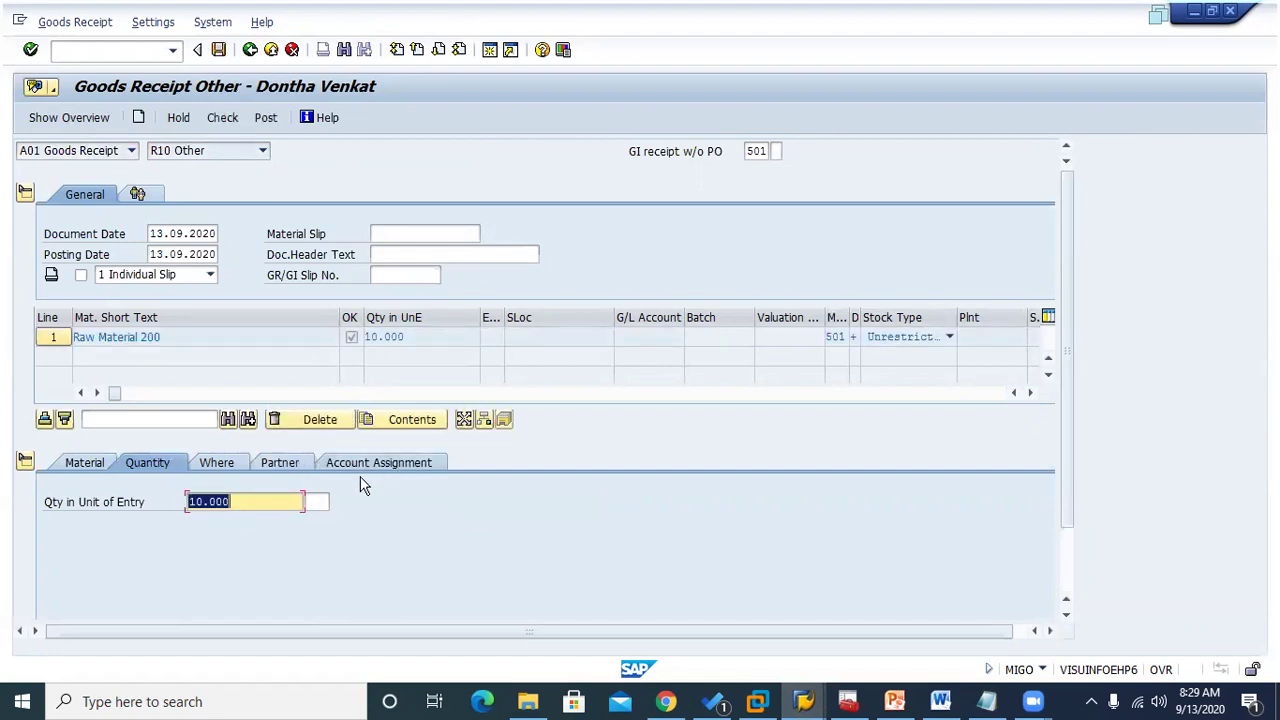
Assign the Raw Material 200 item to plant abc1 and storage location gs1, and check and post the goods receipt
left_click(219, 464)
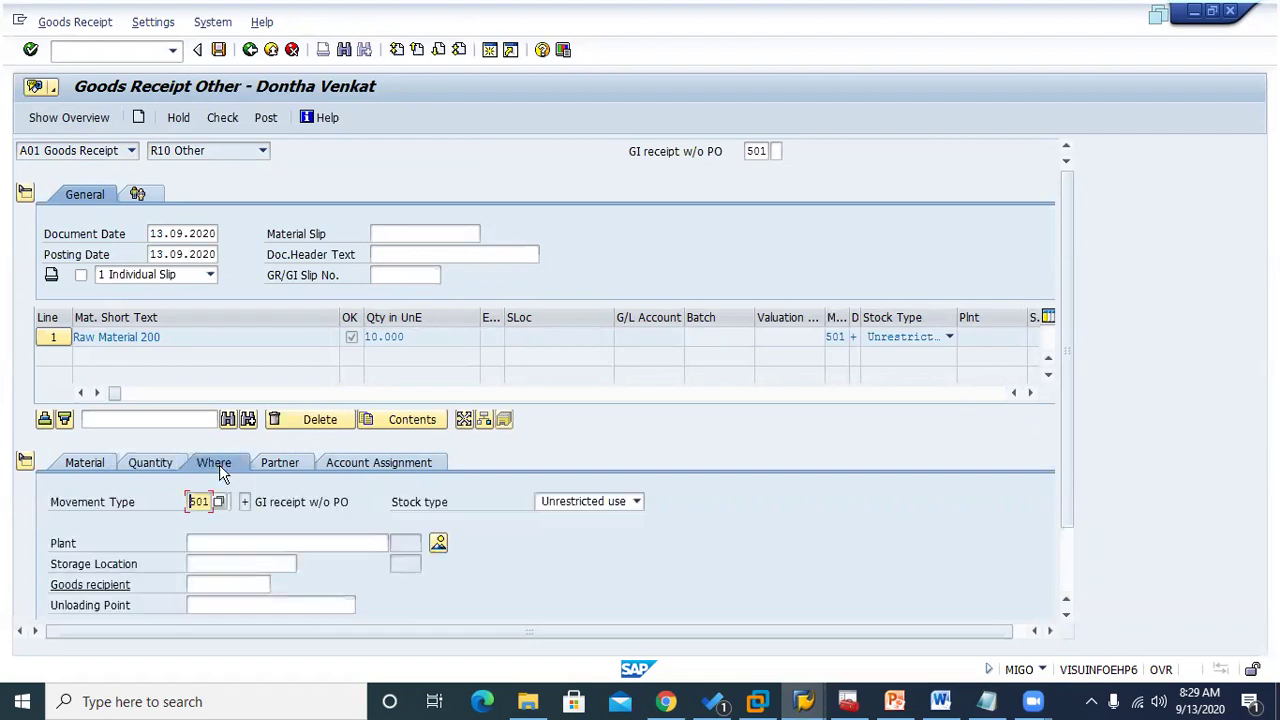
left_click(285, 543)
left_click(234, 561)
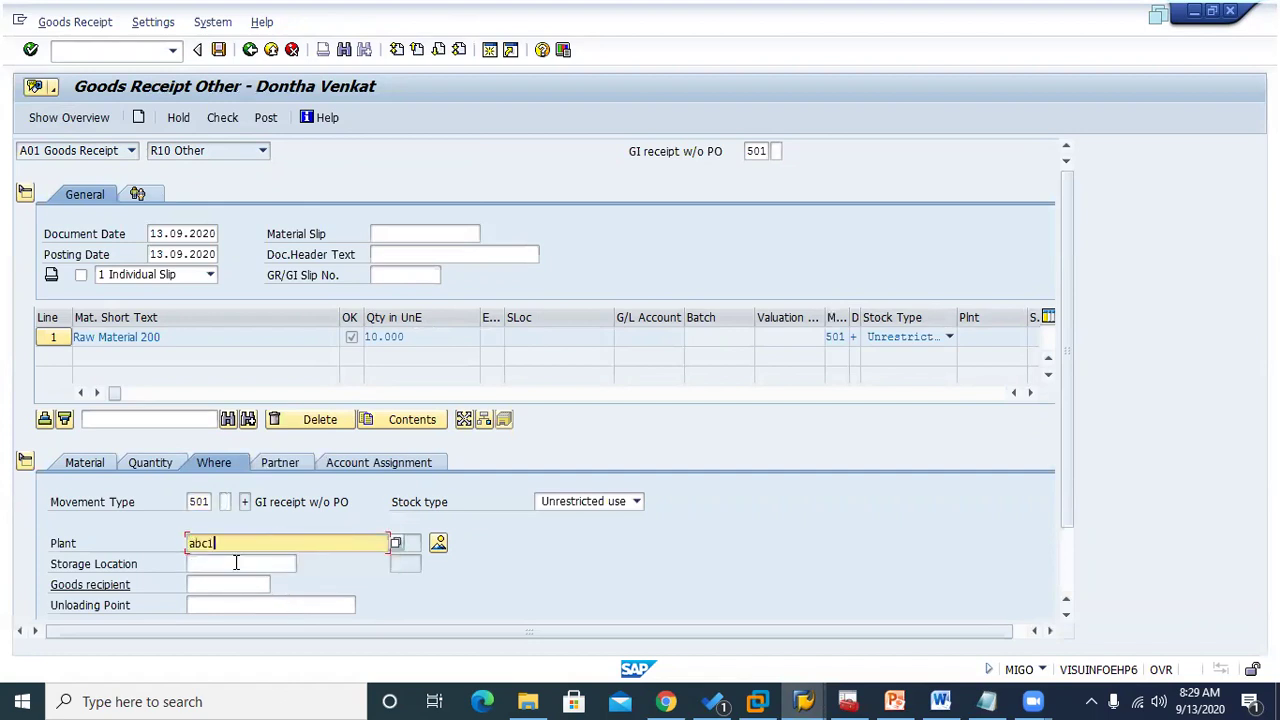
left_click(236, 563)
left_click(208, 584)
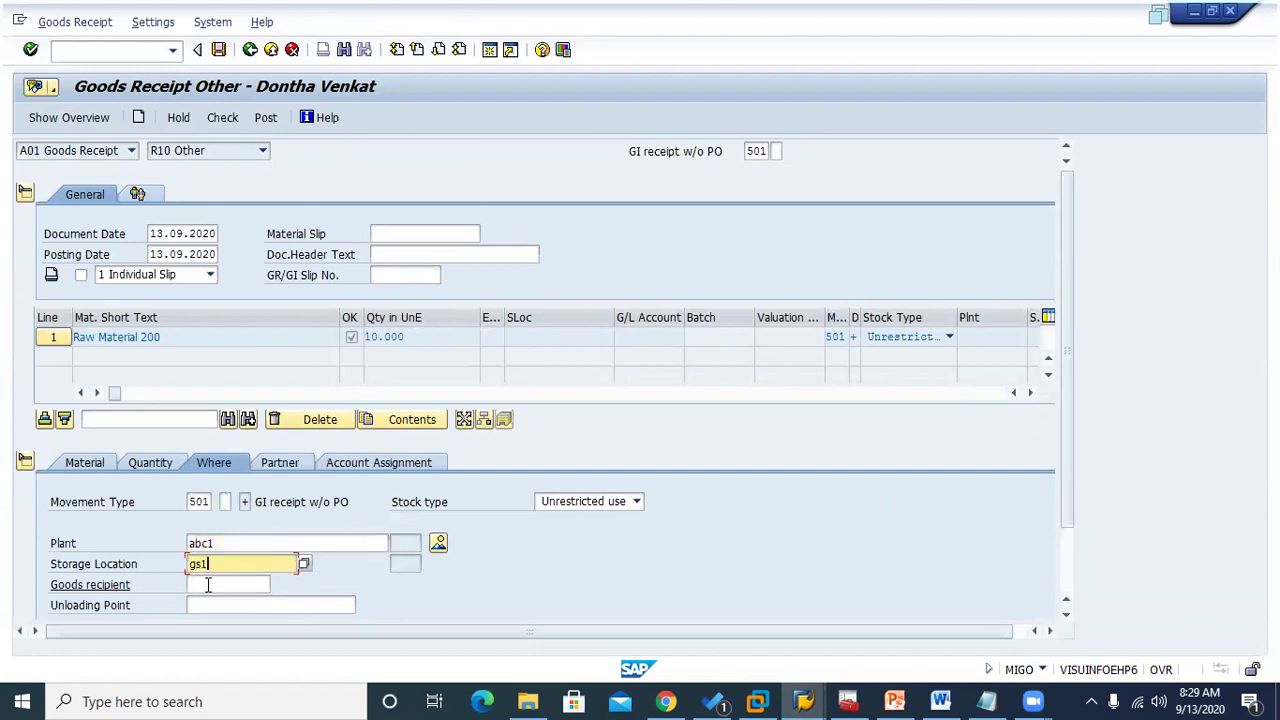
key("Return")
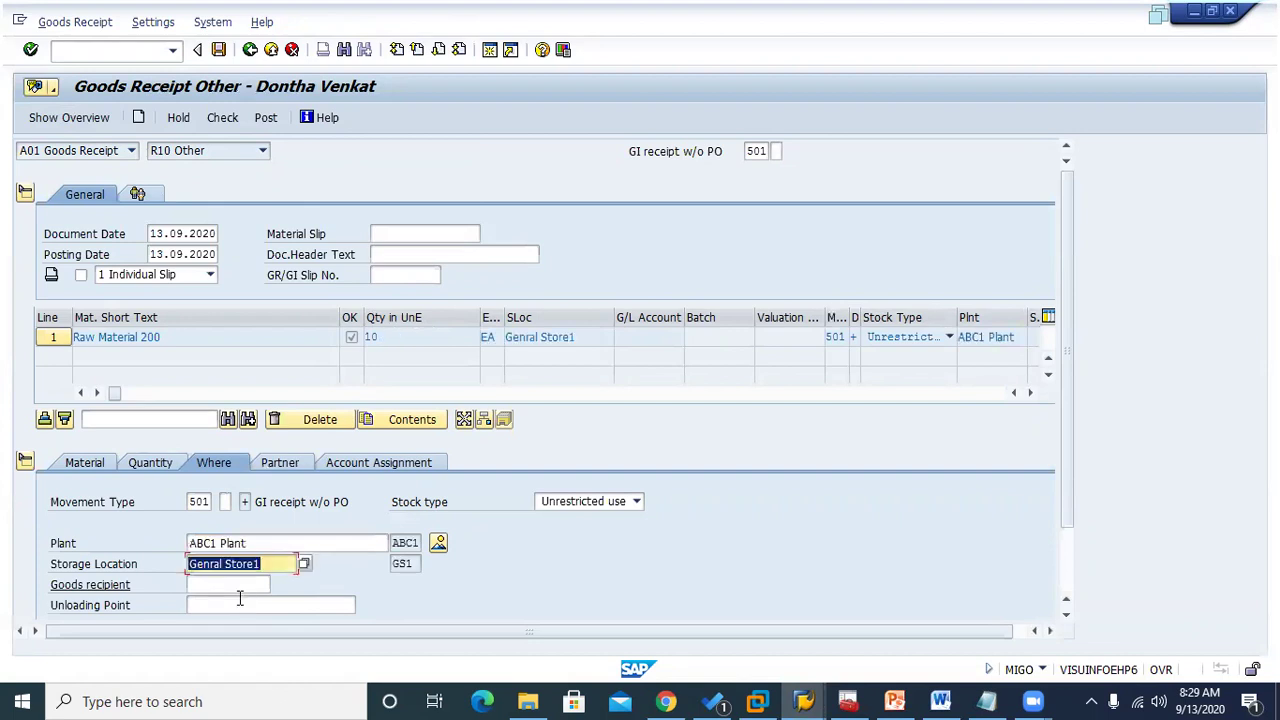
left_click(228, 119)
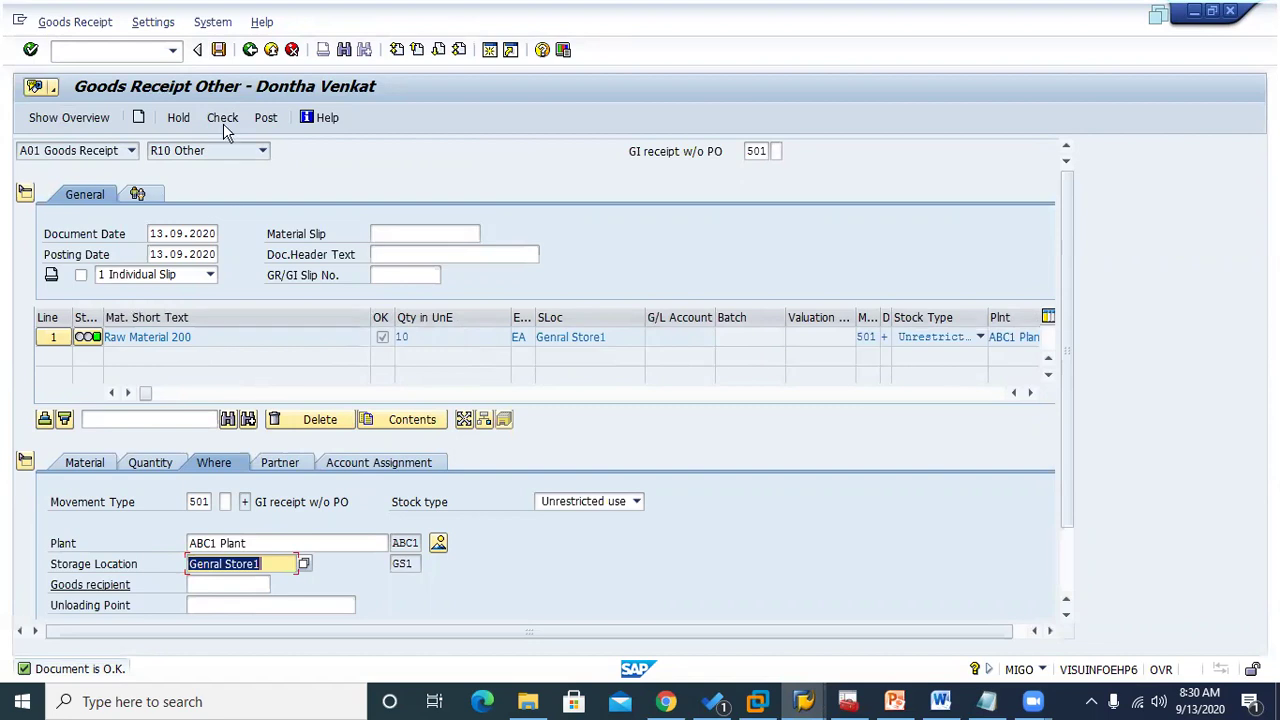
left_click(268, 116)
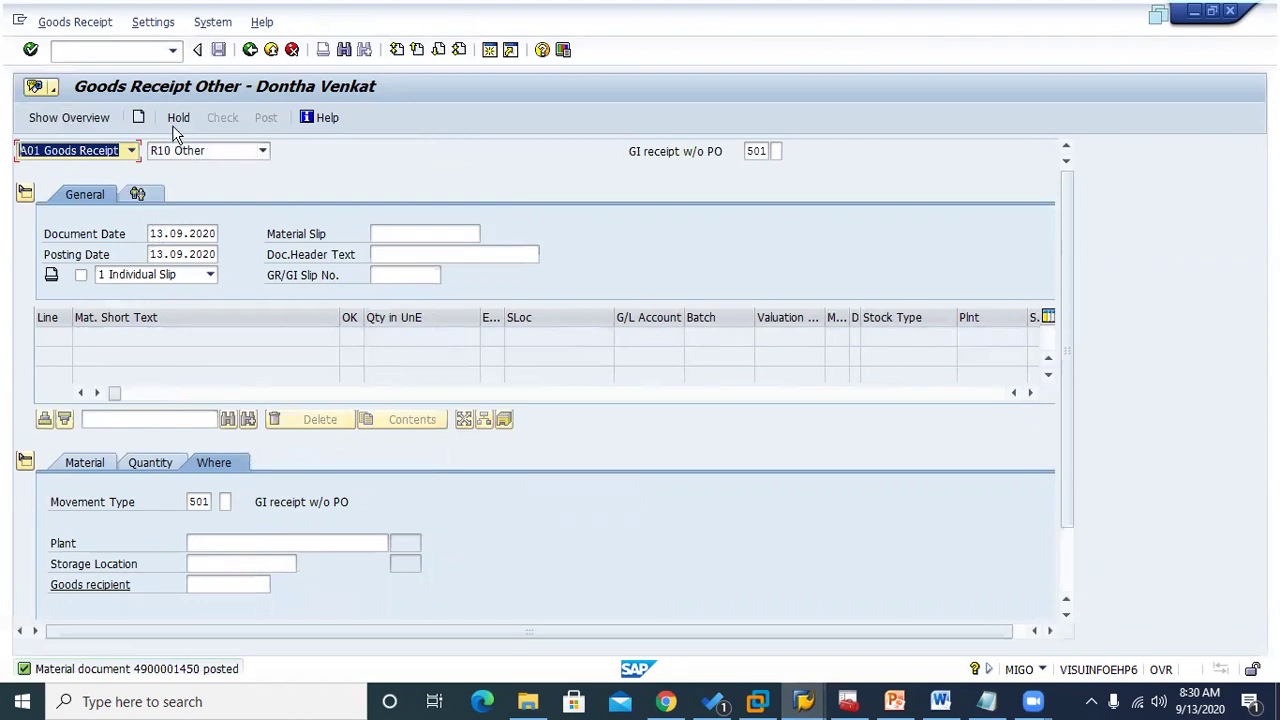
Display the material document just posted for movement type 501 using A04 Display with R02 Material Document
left_click(97, 156)
left_click(62, 211)
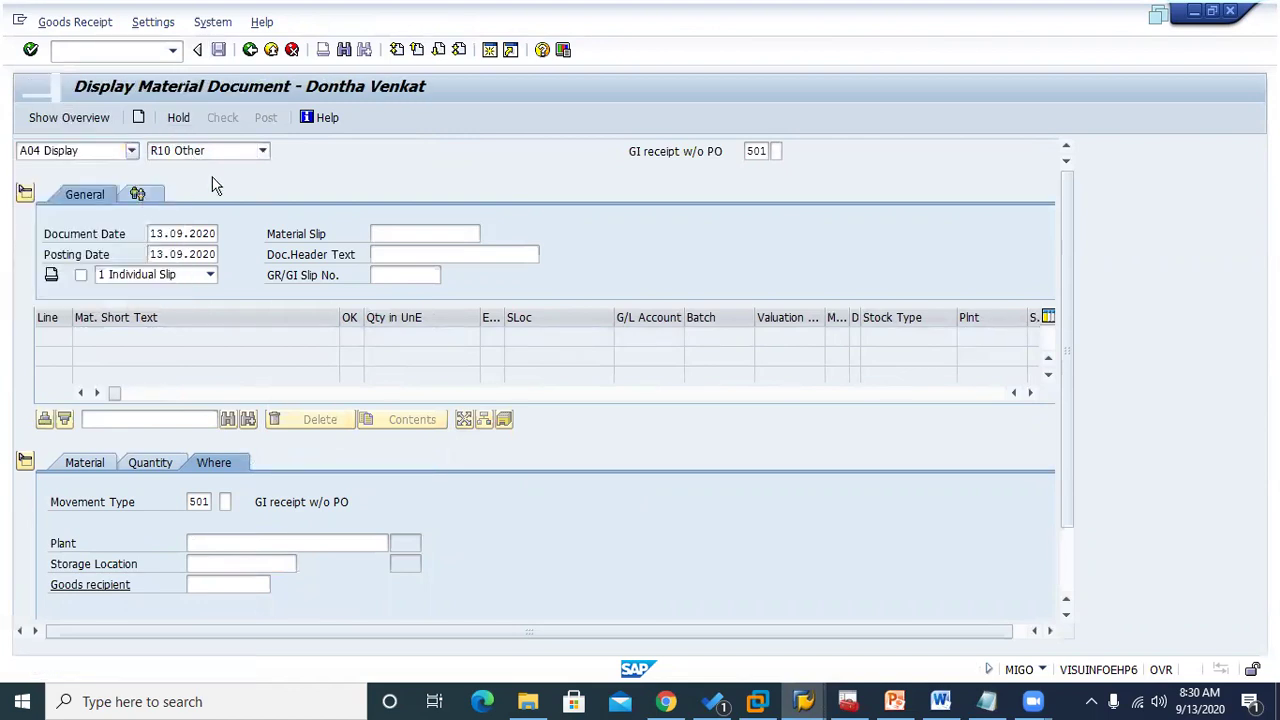
key("Return")
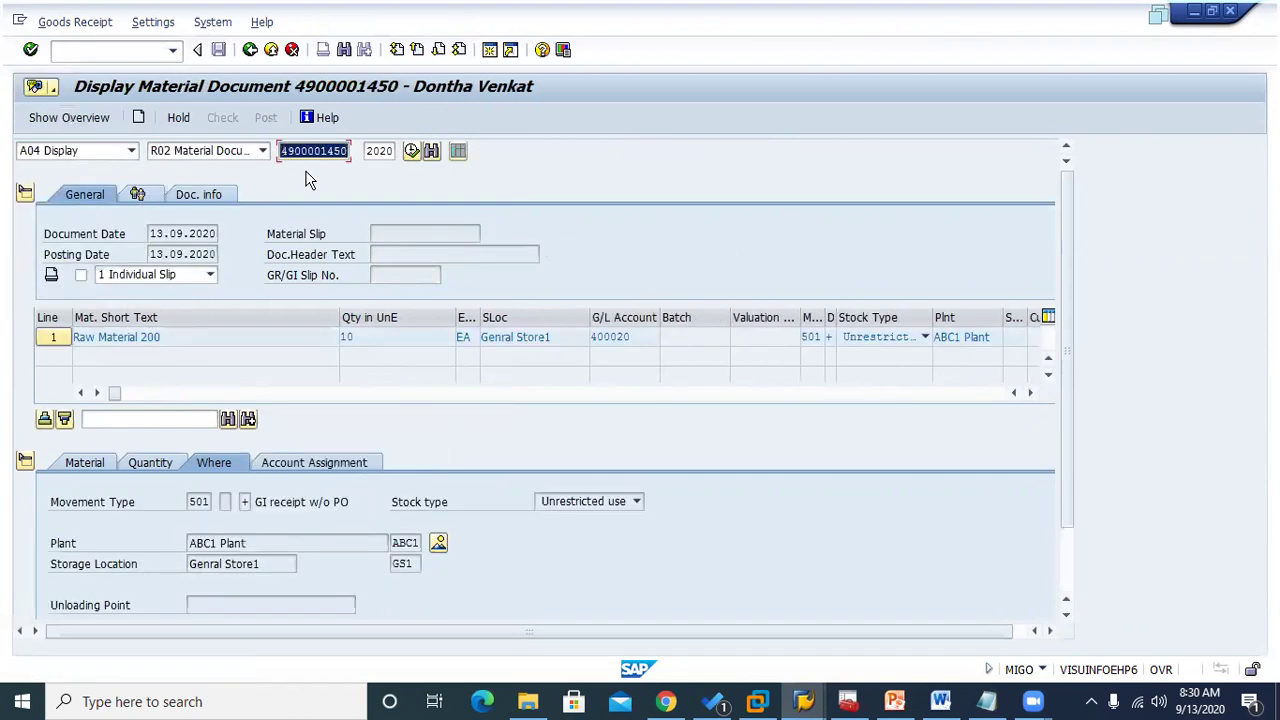
Open the accounting document from the 501 receipt's FI documents, widen the transaction key column and examine both line items' keys
left_click(200, 194)
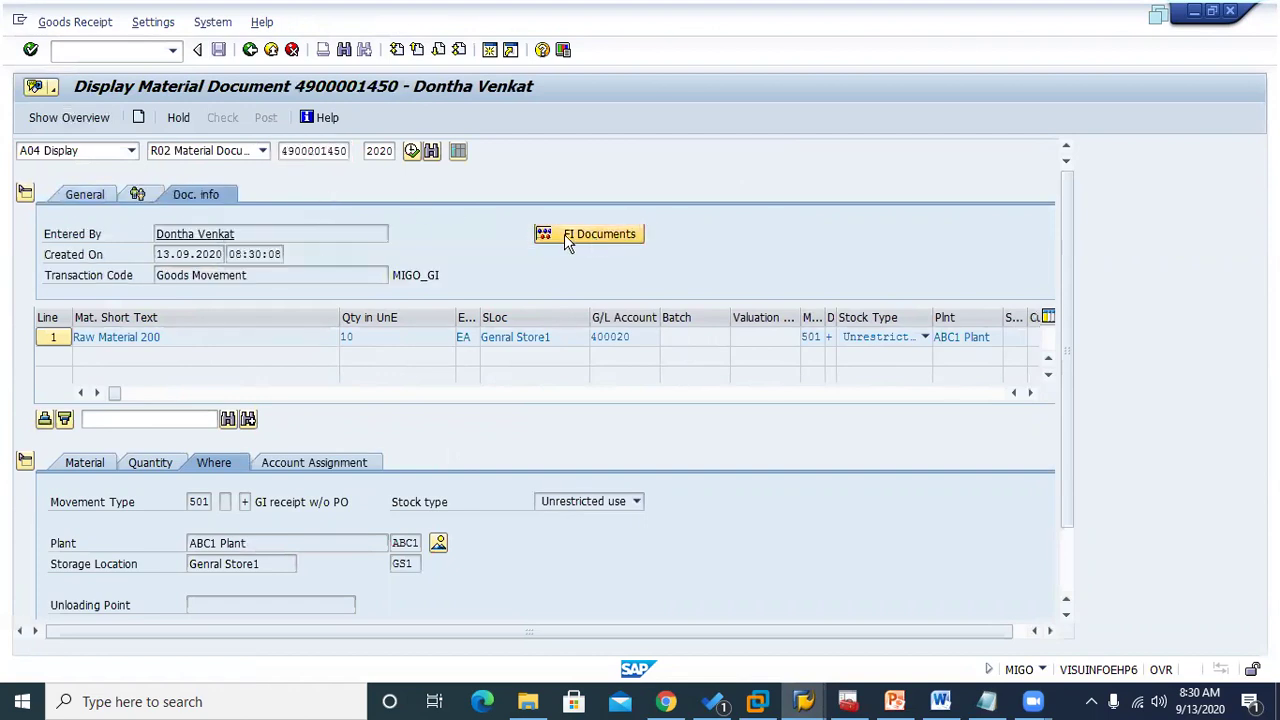
left_click(592, 236)
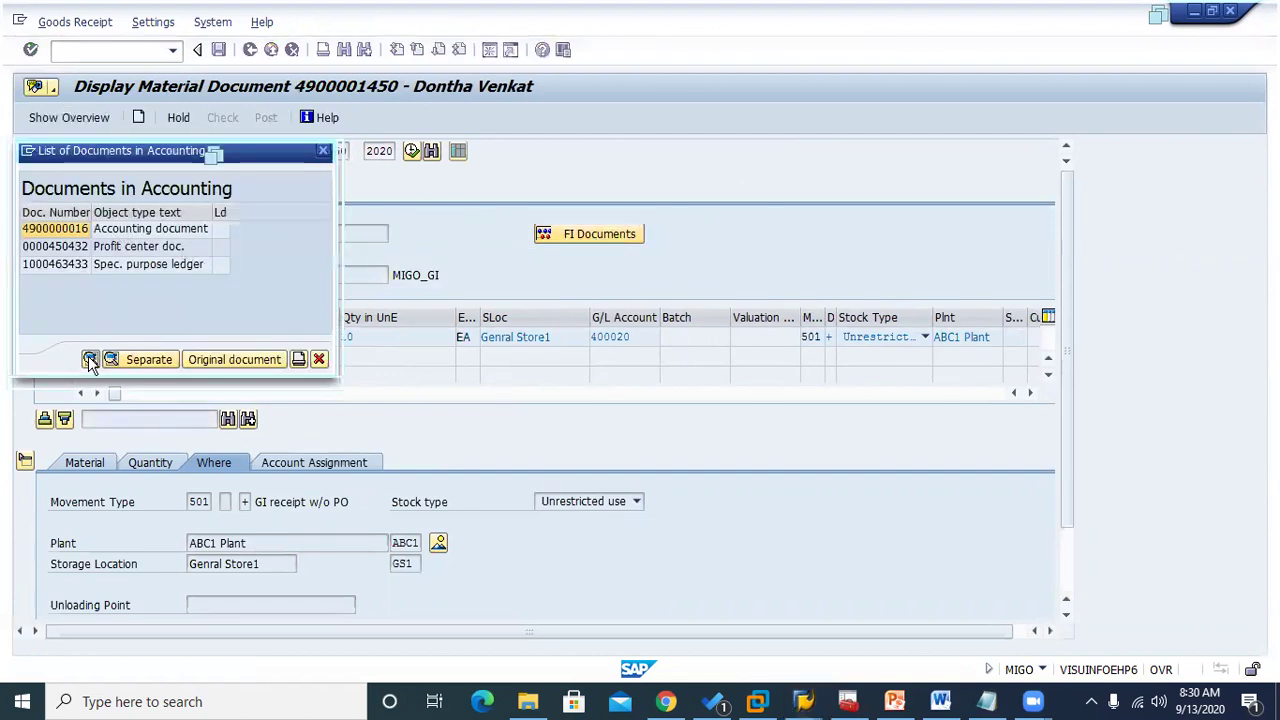
double_click(55, 229)
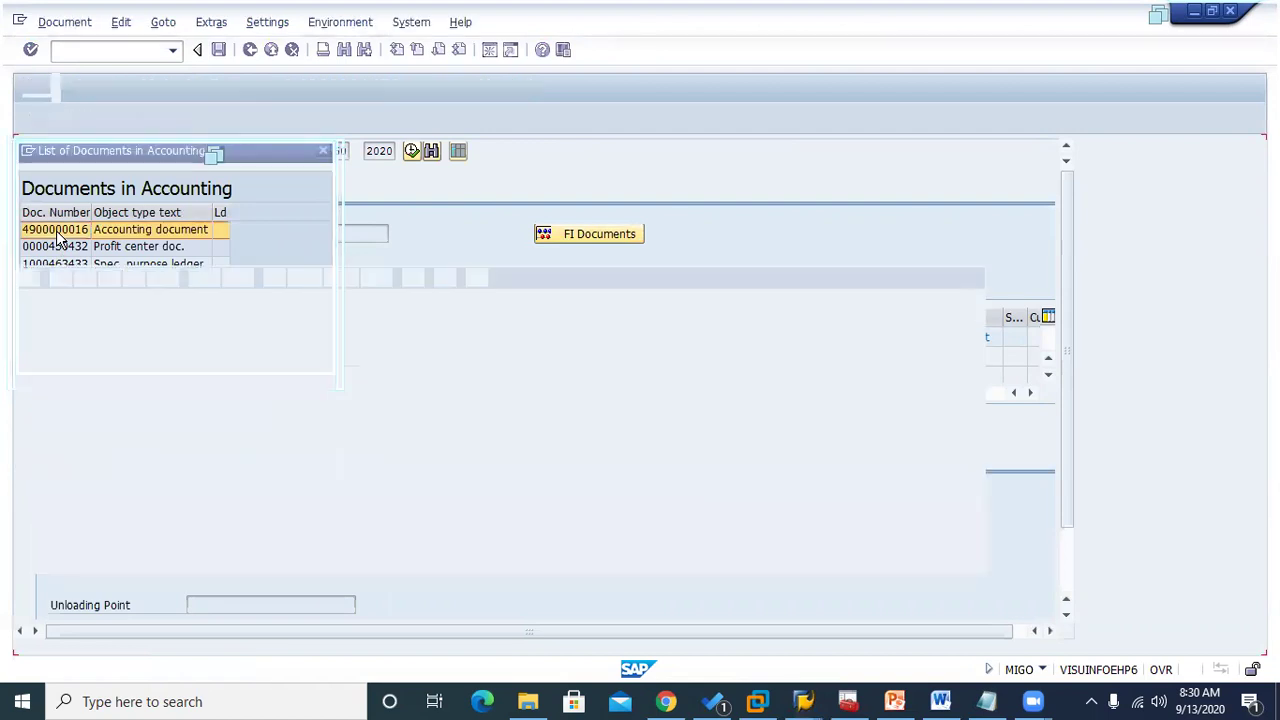
double_click(967, 299)
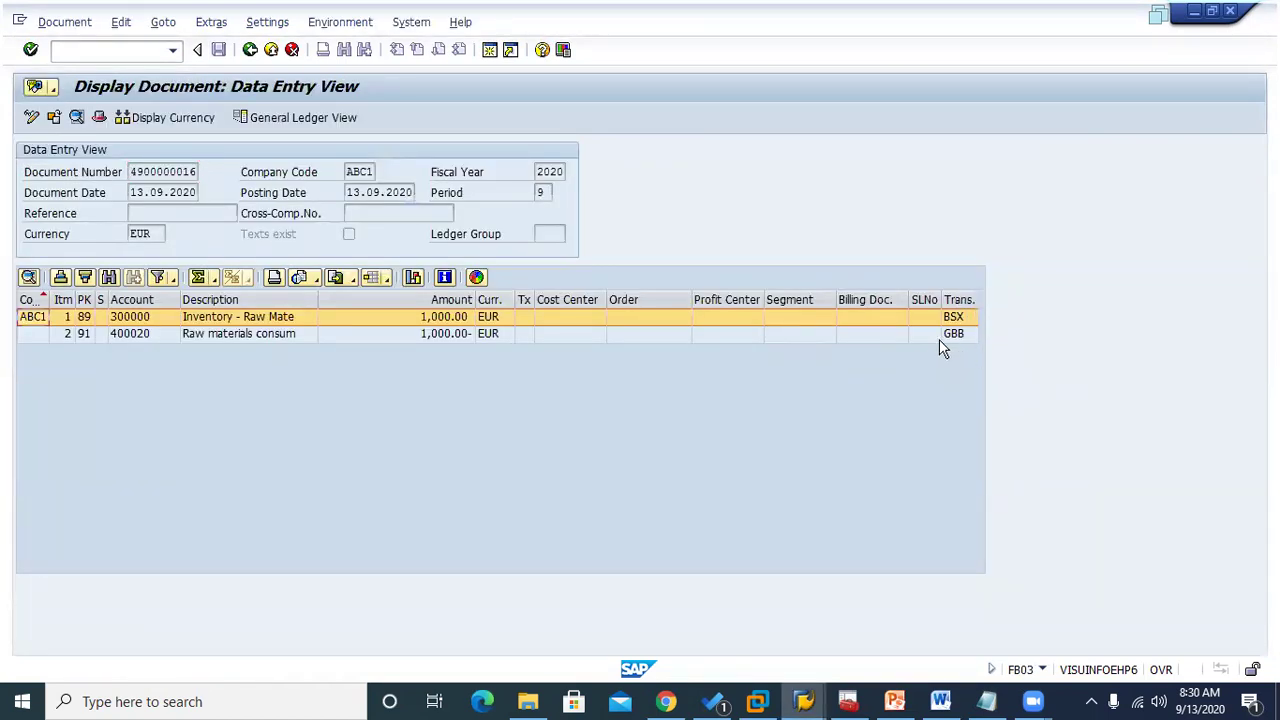
left_click(953, 320)
left_click(955, 336)
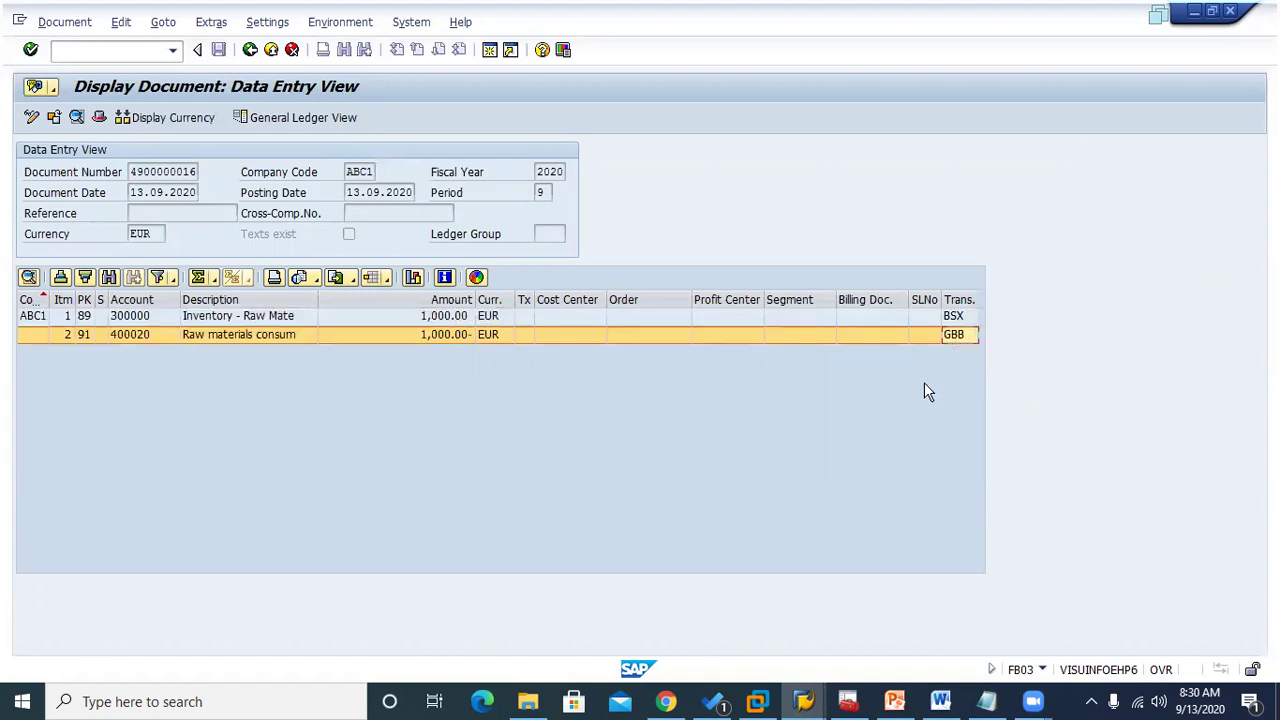
left_click(953, 318)
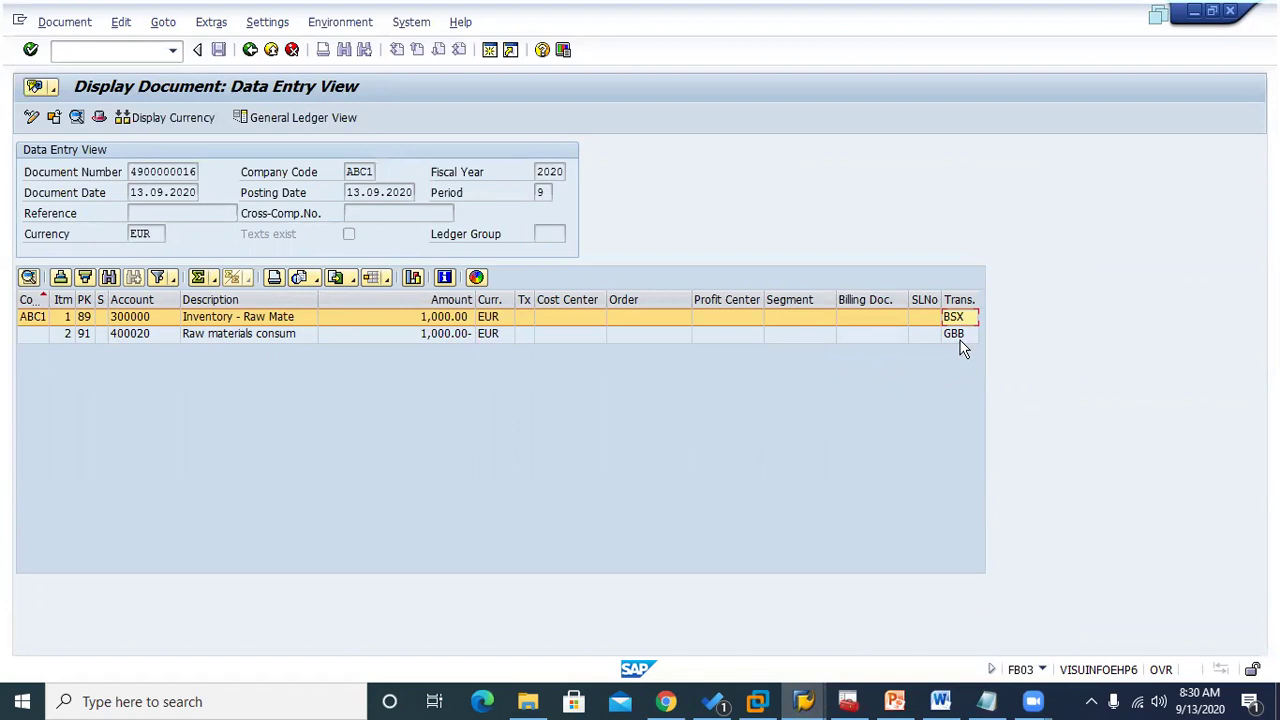
Bring up the account grouping details for movement type 101 and review the transaction keys of its value string
mouse_move(803, 700)
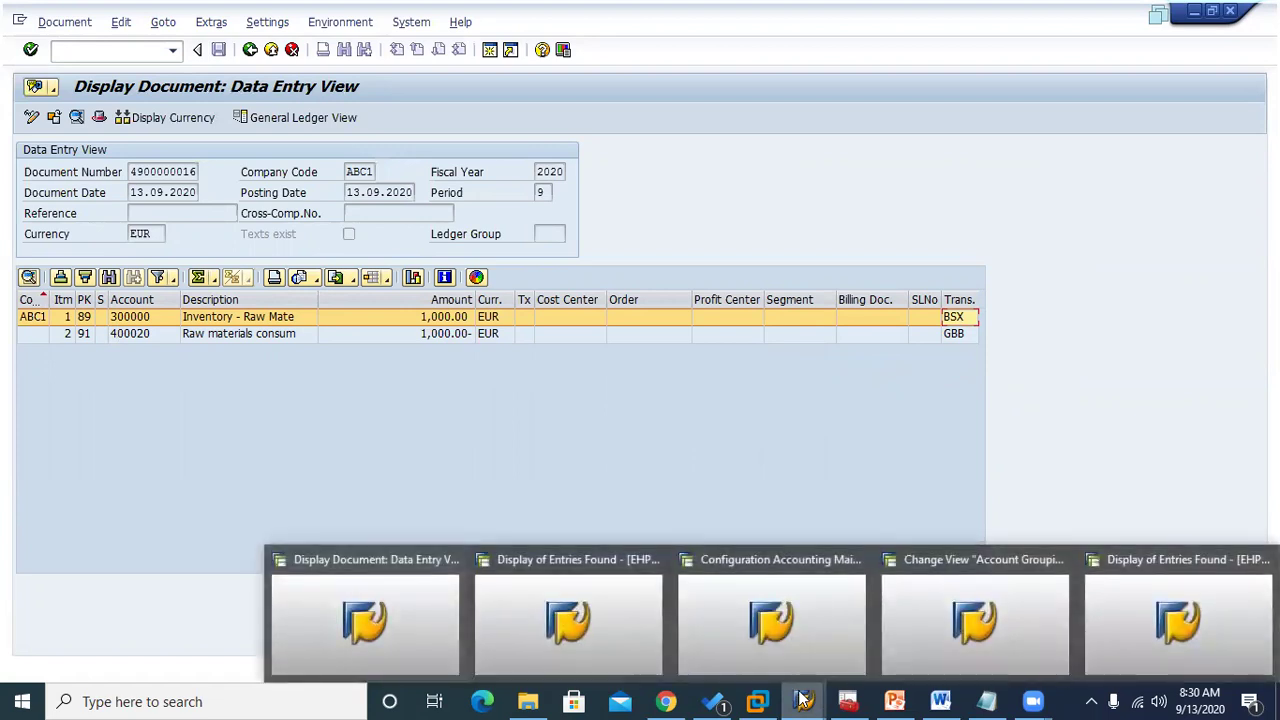
left_click(765, 615)
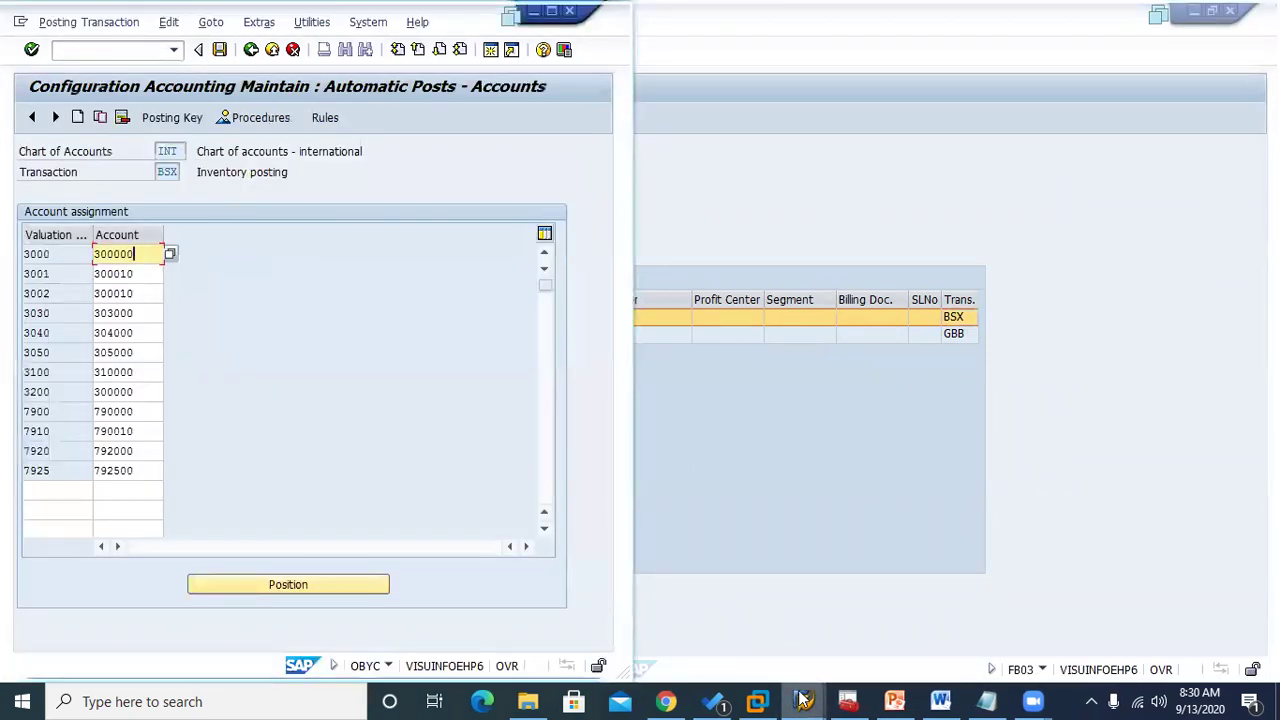
mouse_move(803, 700)
left_click(614, 600)
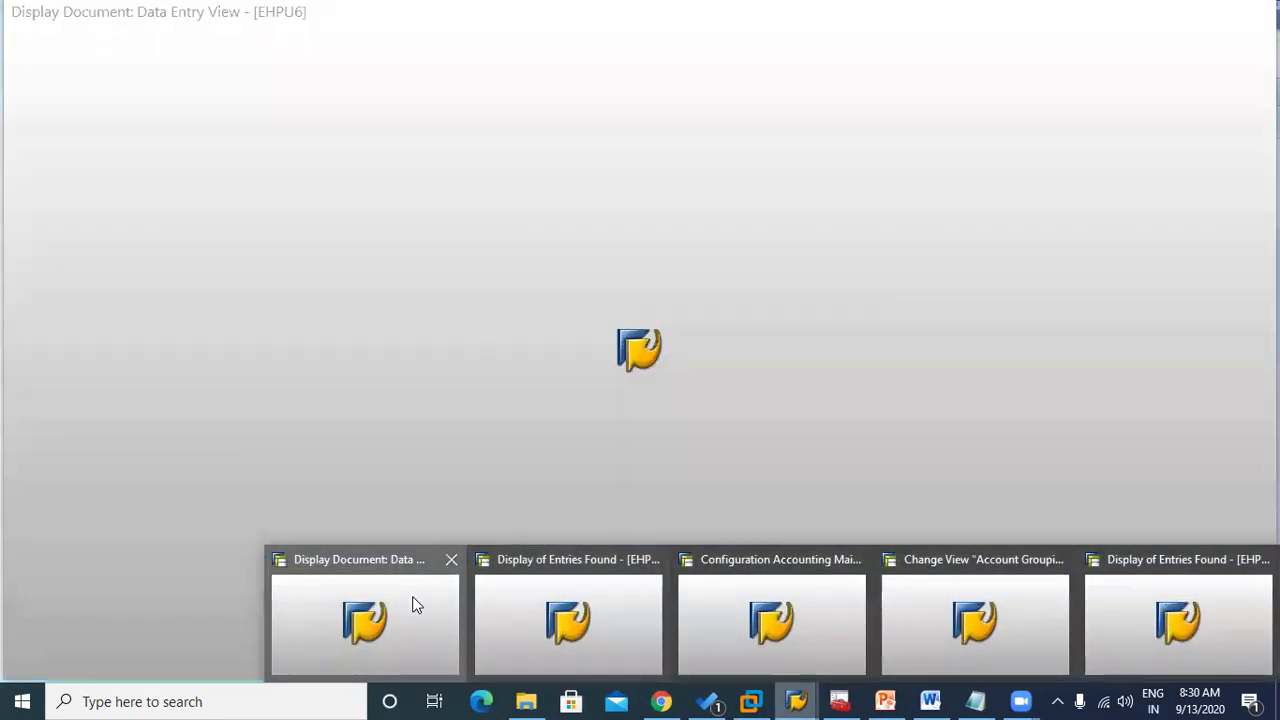
left_click(414, 605)
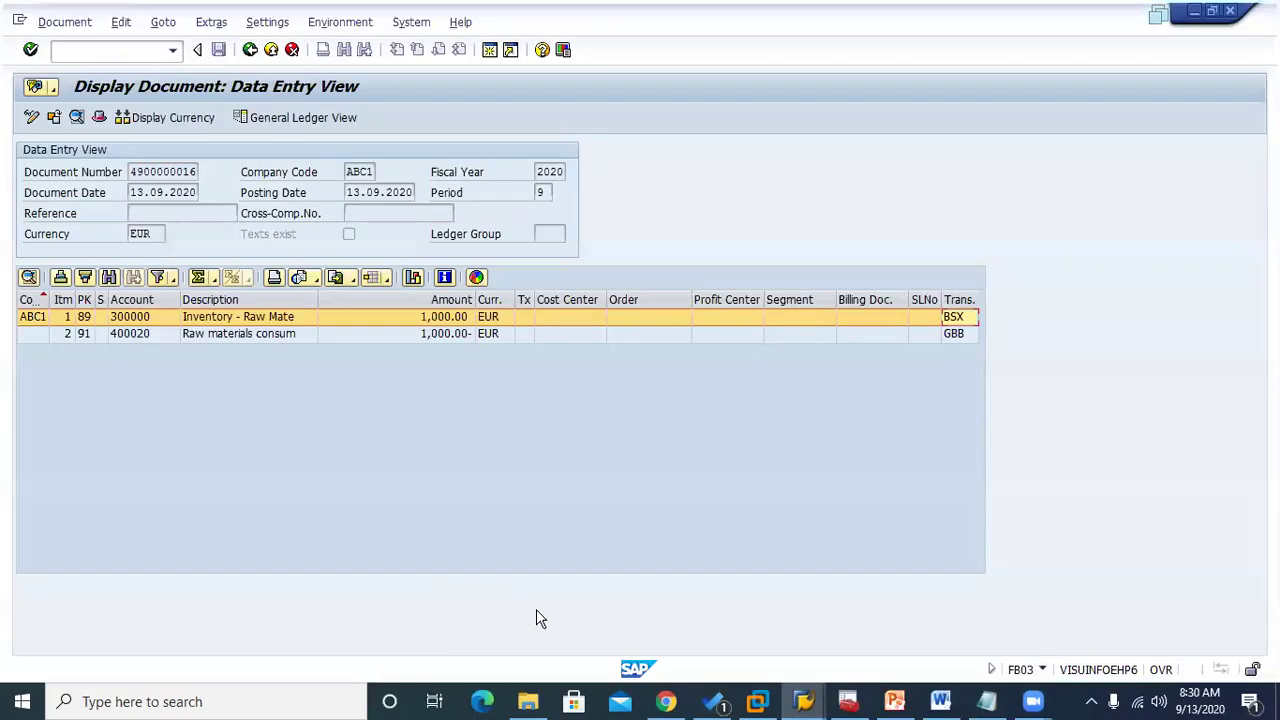
mouse_move(803, 700)
left_click(937, 633)
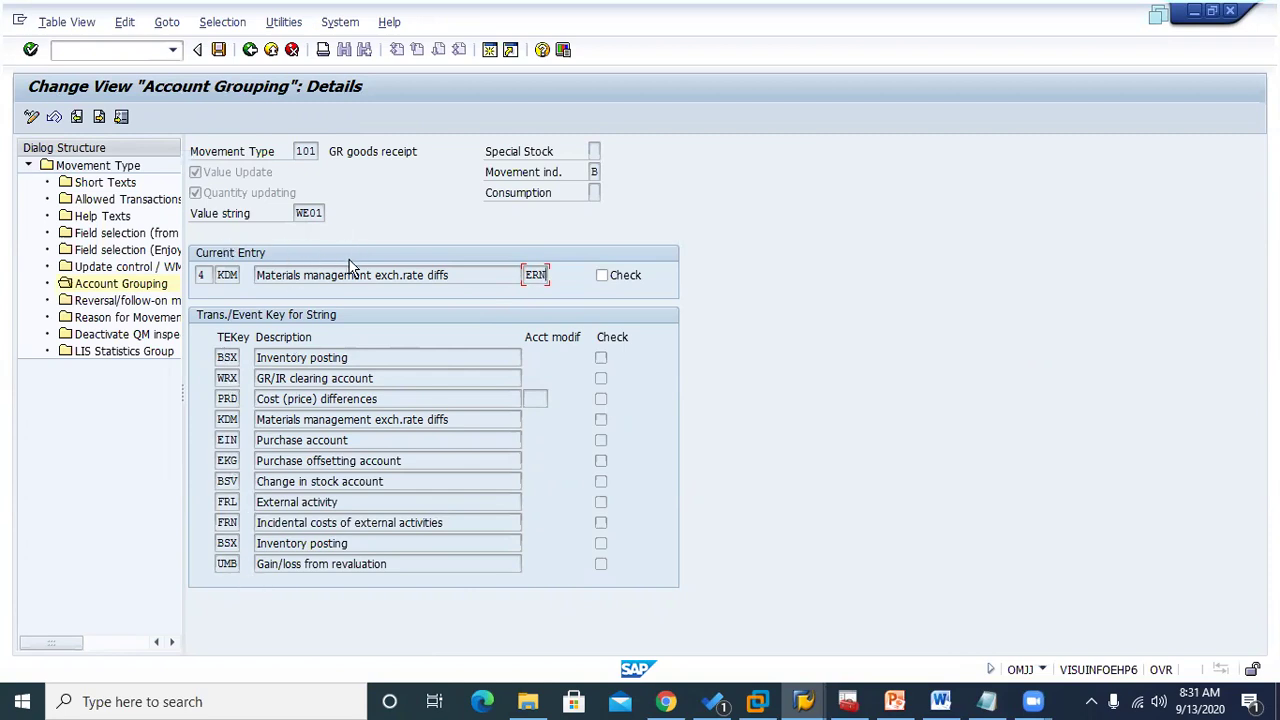
Review the valuation string flowchart on the blog page in Chrome, and return to the movement type 101 account grouping in SAP
left_click(666, 700)
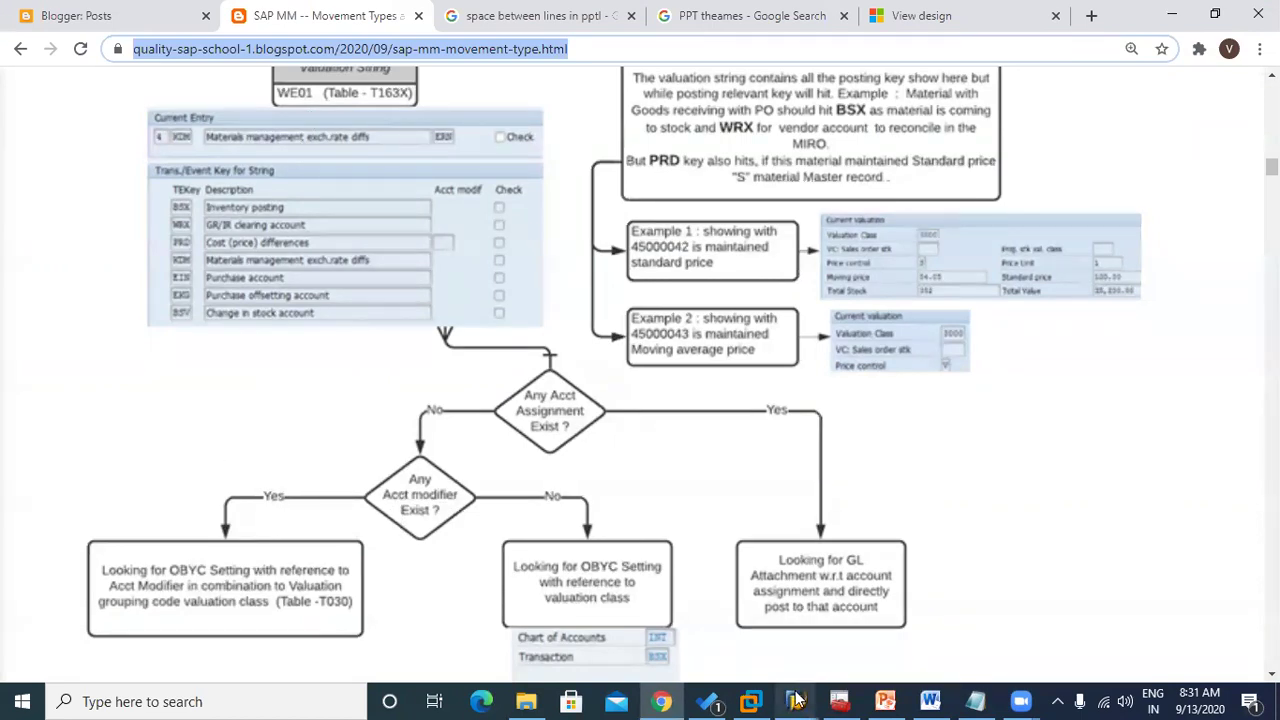
mouse_move(758, 697)
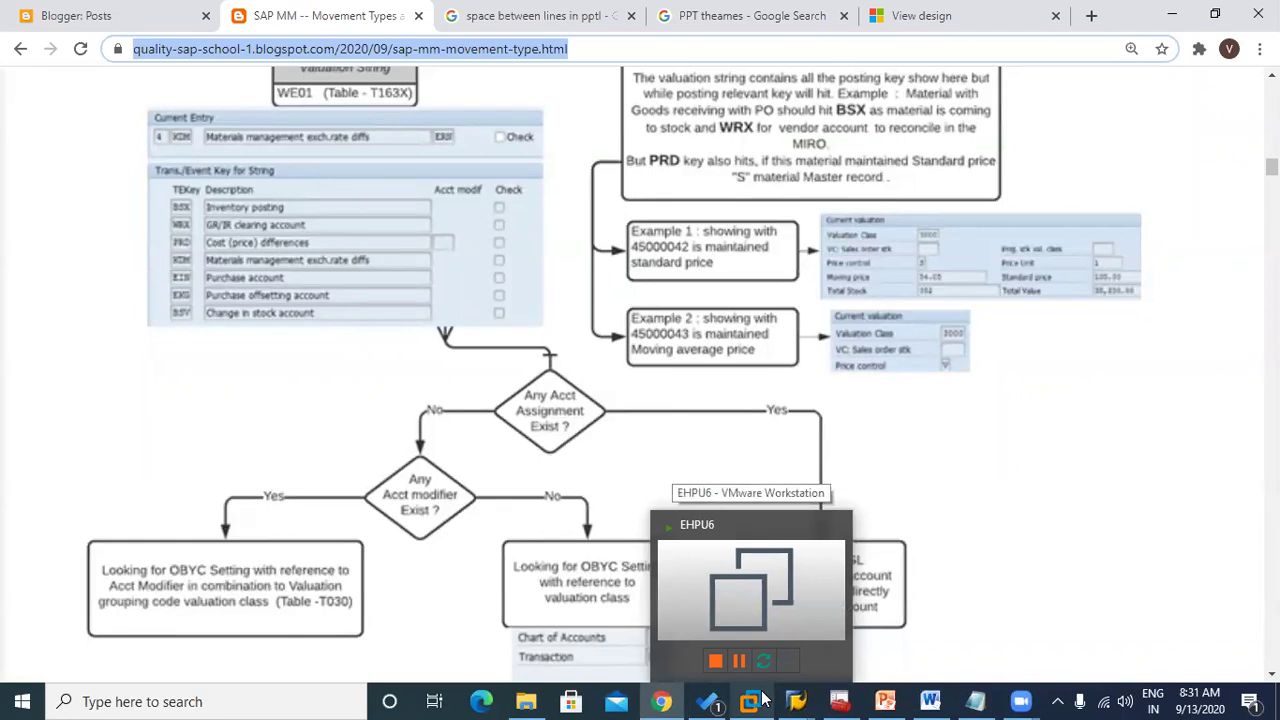
left_click(796, 701)
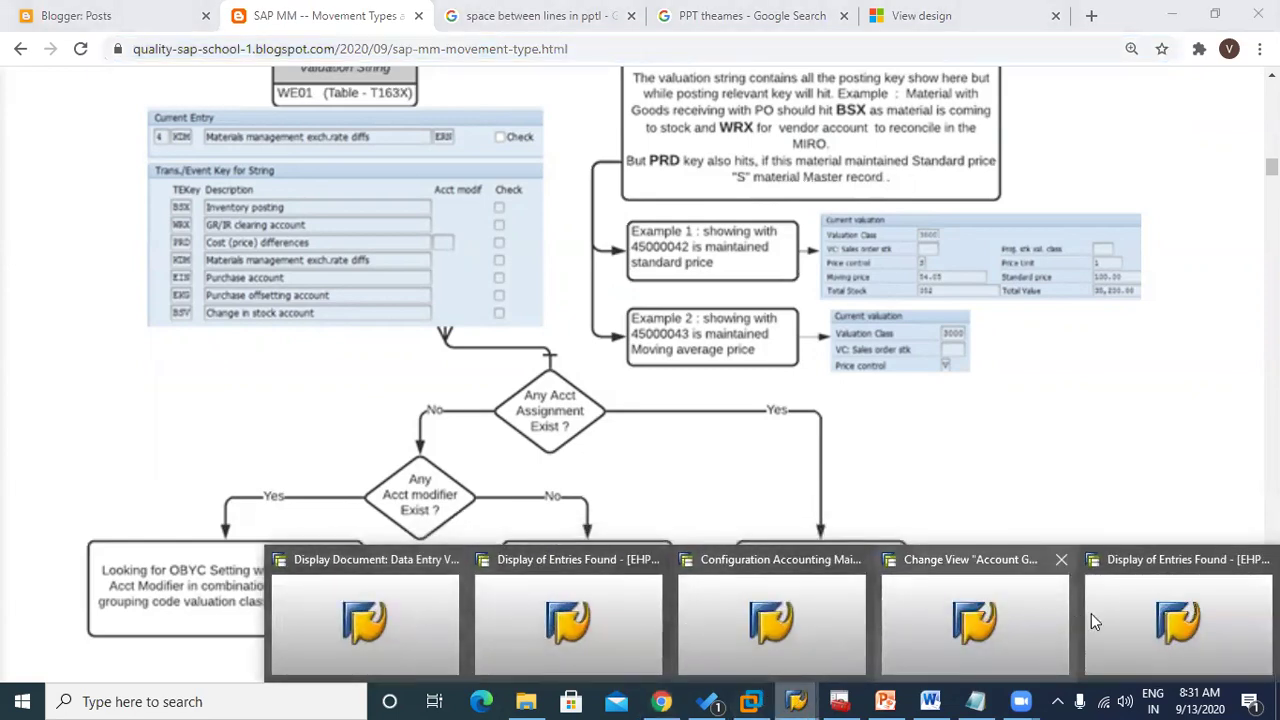
left_click(1162, 617)
left_click(803, 701)
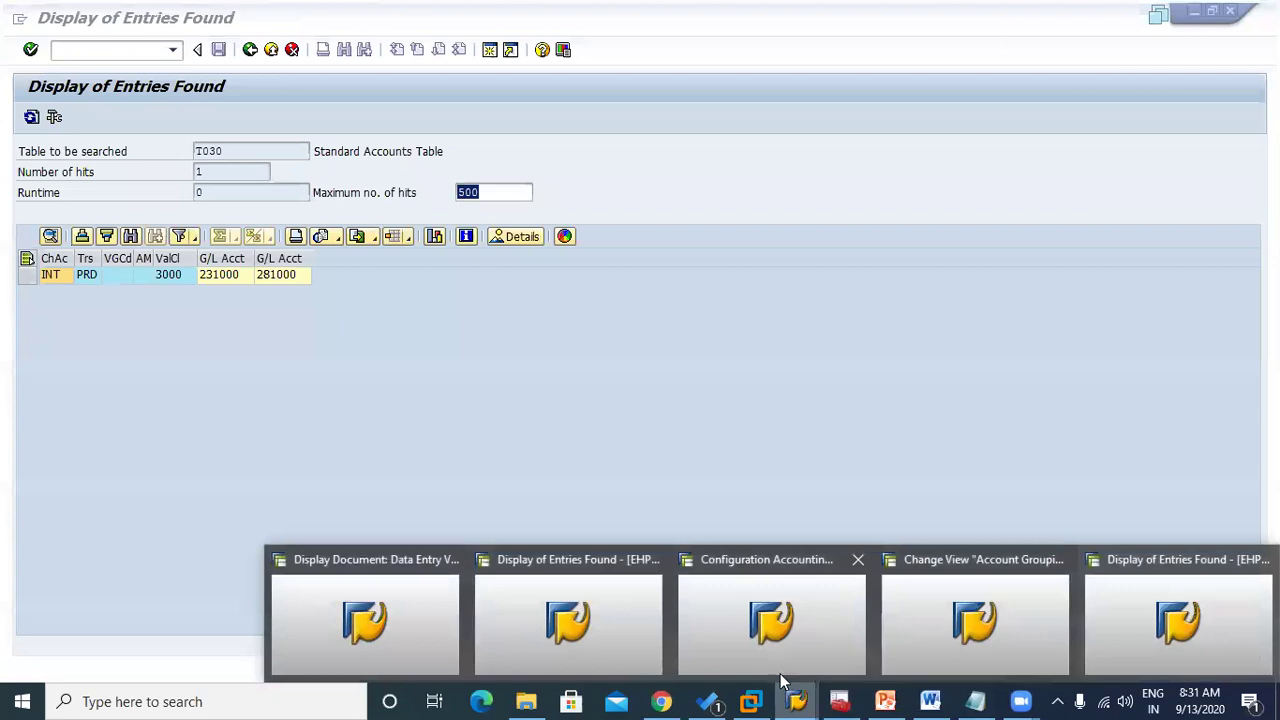
left_click(1005, 621)
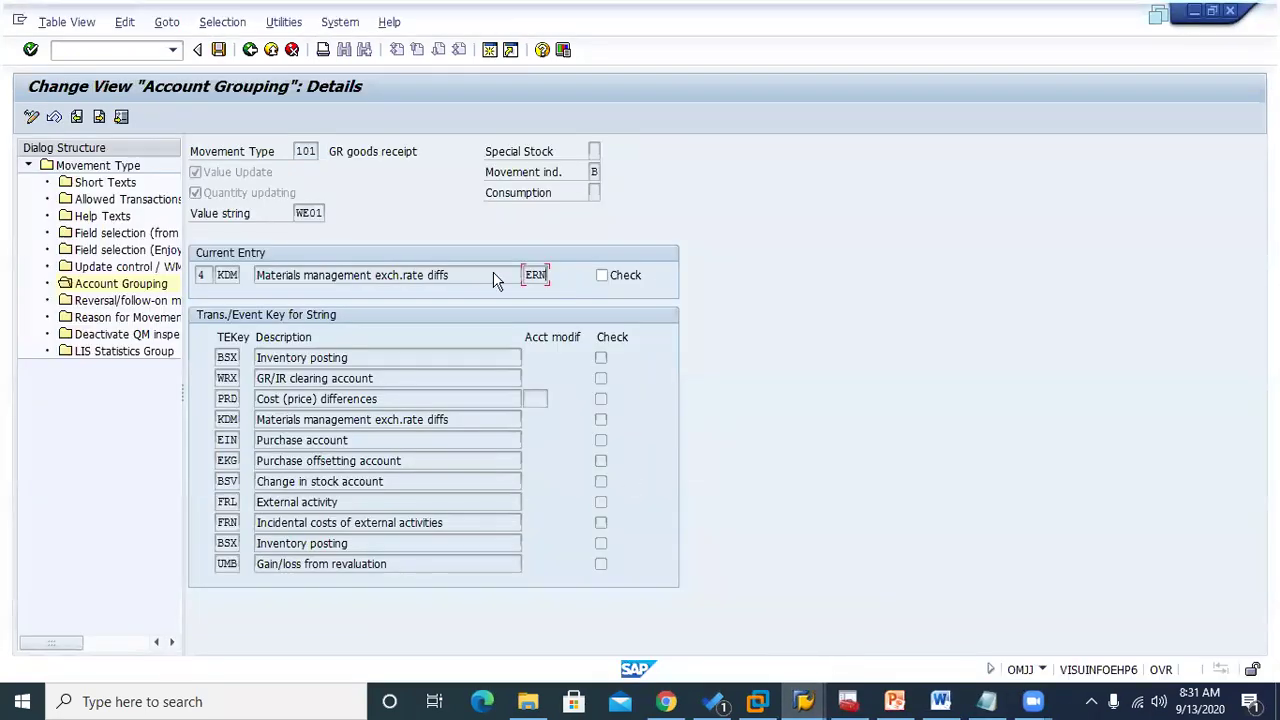
Return to the movement type overview and open the account grouping for movement type 501
left_click(250, 50)
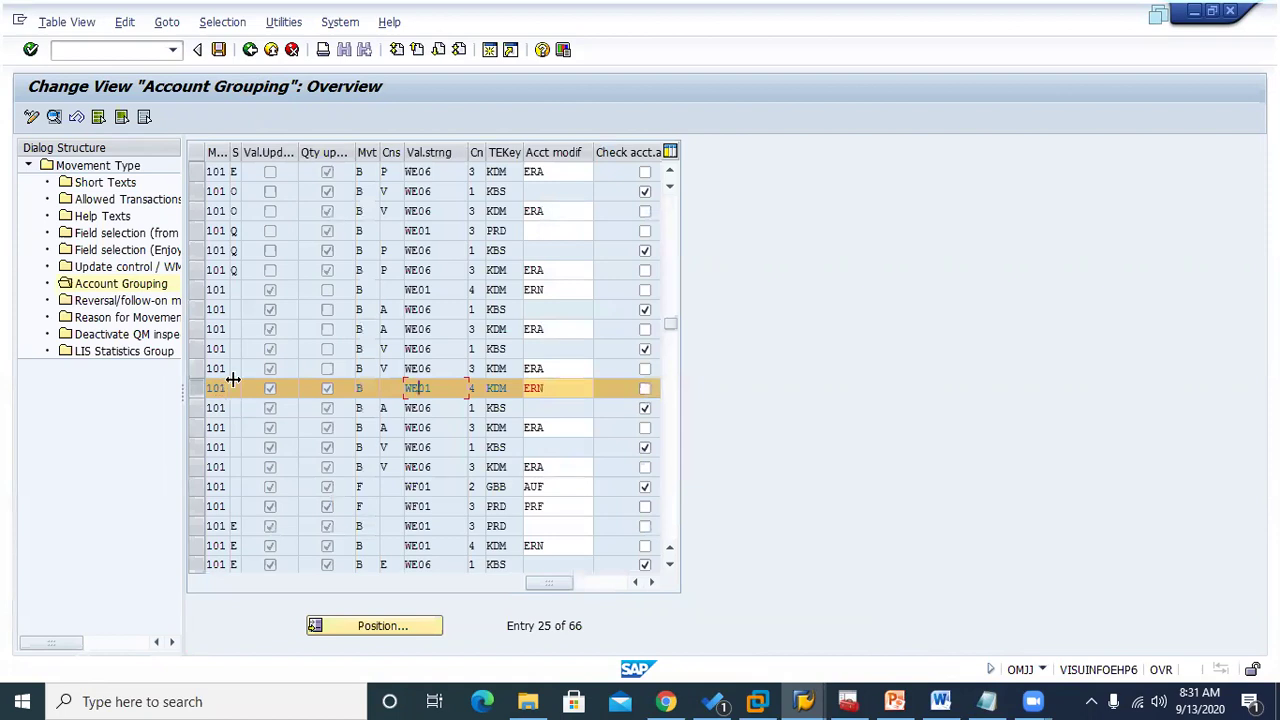
left_click(250, 50)
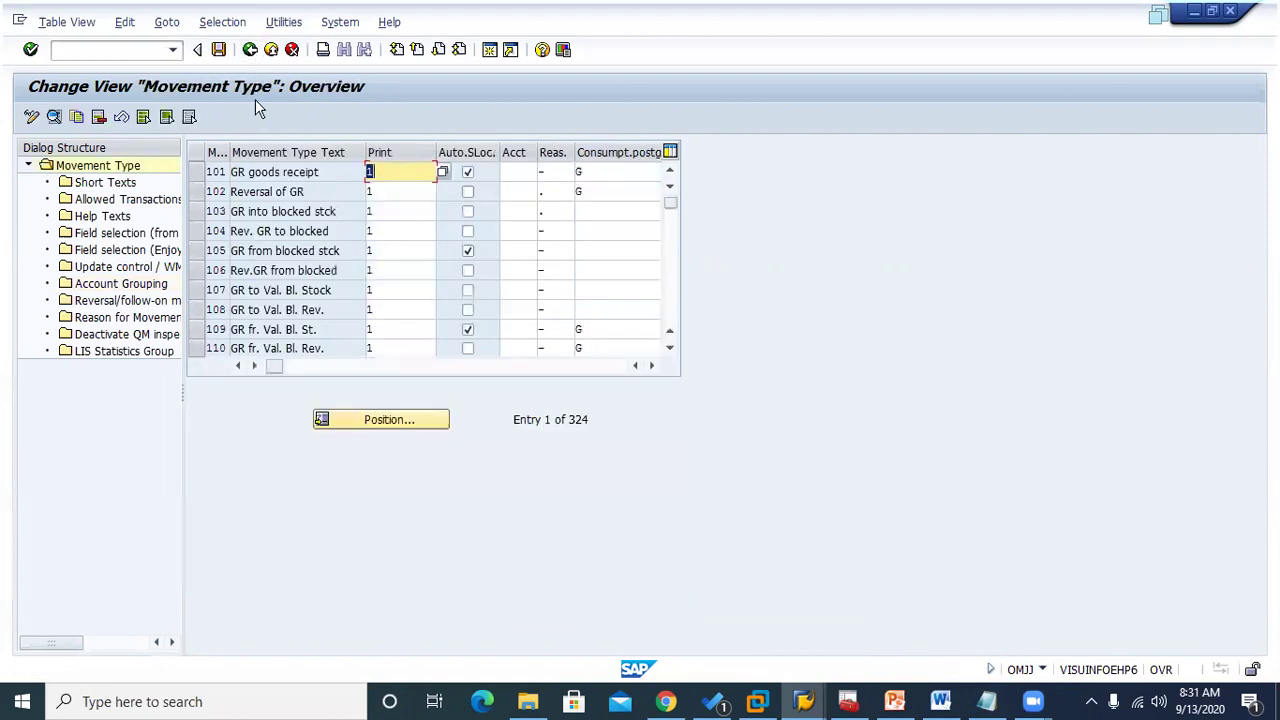
scroll(218, 318, "down", 3)
scroll(218, 318, "down", 9)
scroll(218, 316, "down", 11)
scroll(218, 318, "down", 11)
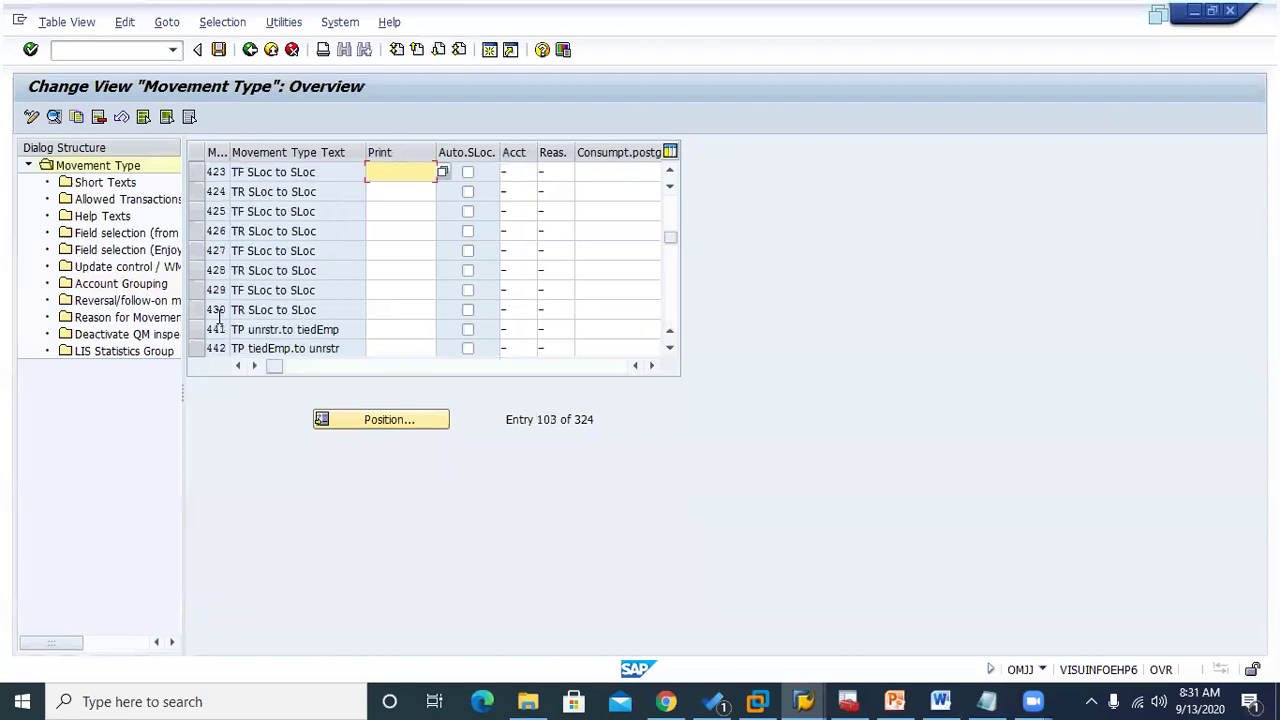
scroll(218, 316, "down", 5)
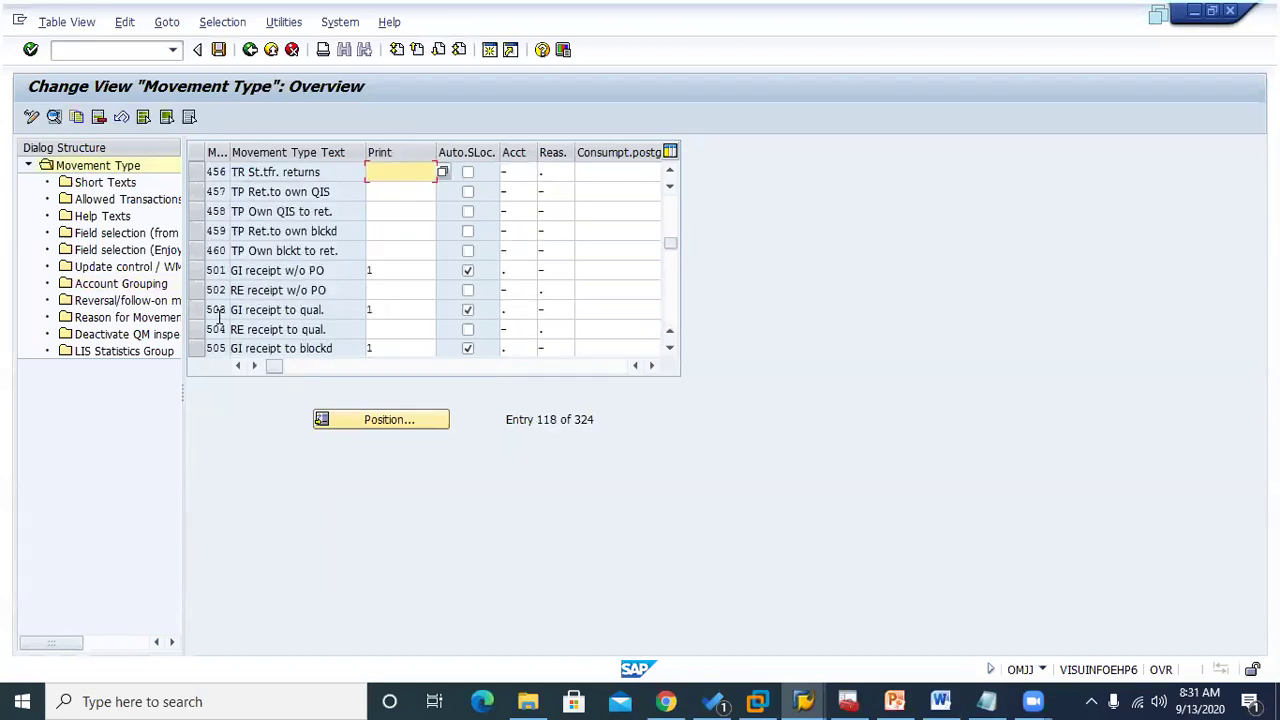
left_click(197, 270)
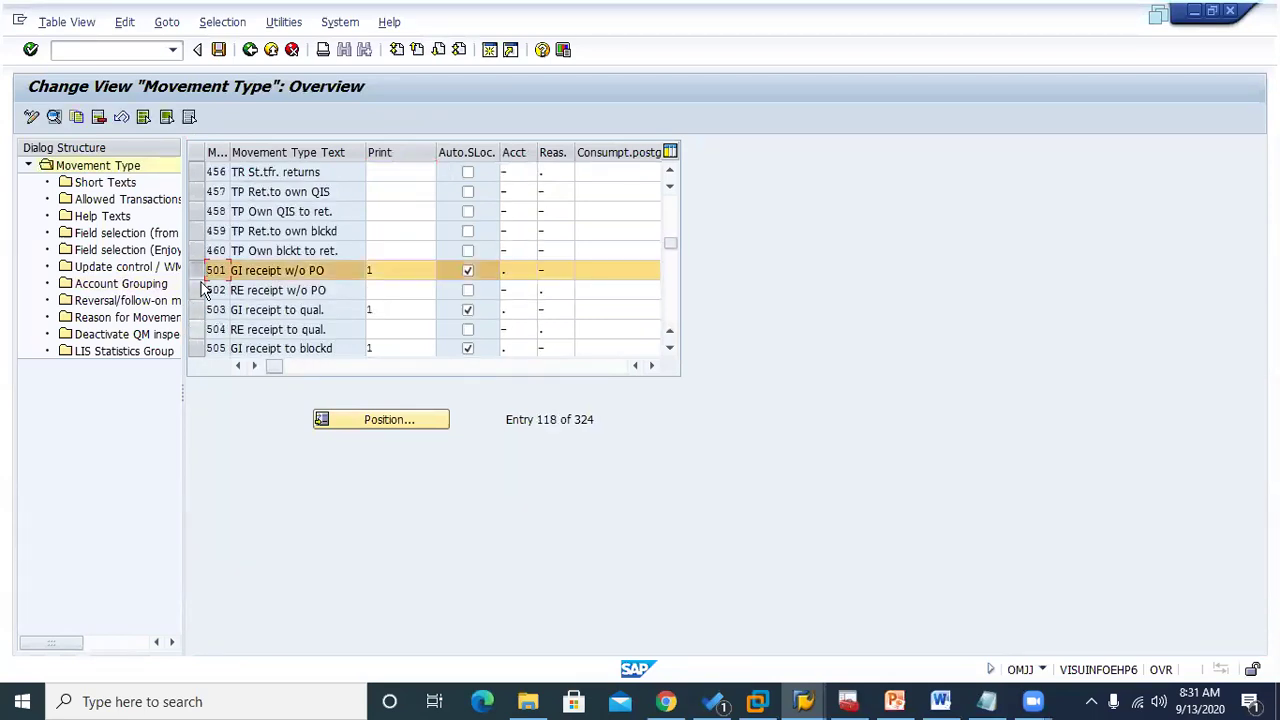
double_click(110, 285)
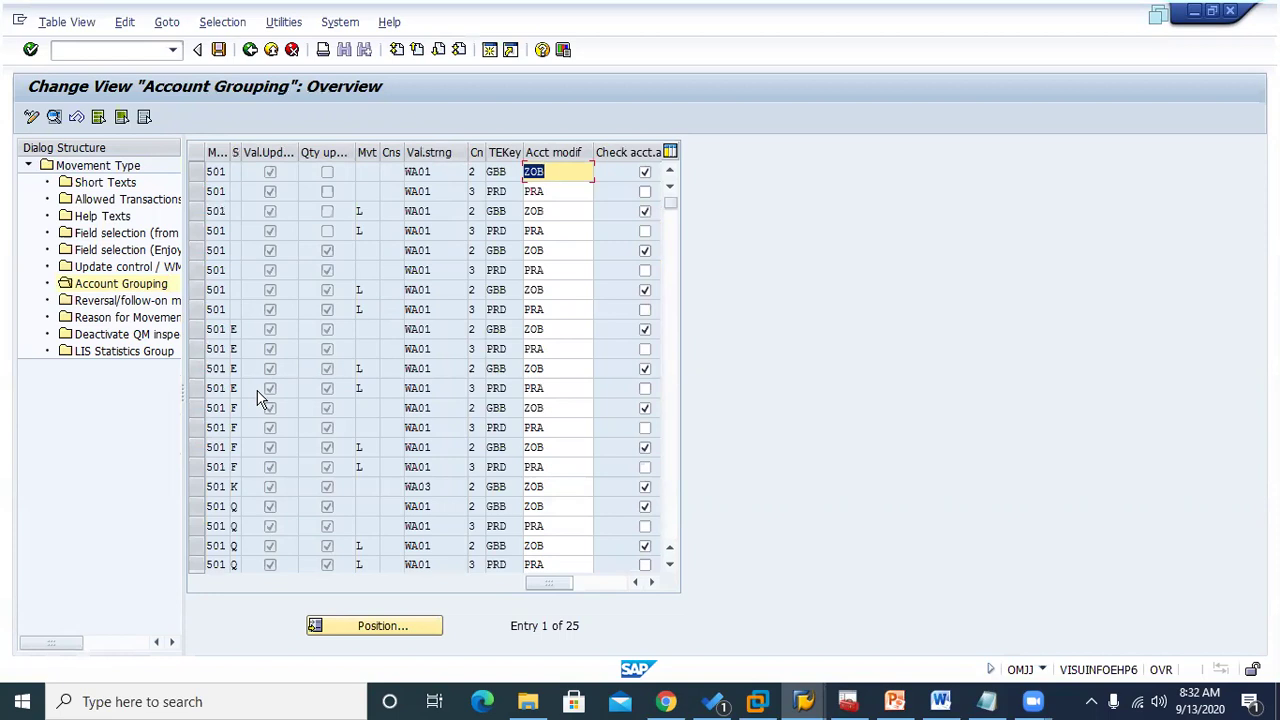
Check the possible movement indicators for the 501 entries and select the GBB row without indicators that updates both value and quantity
left_click(233, 310)
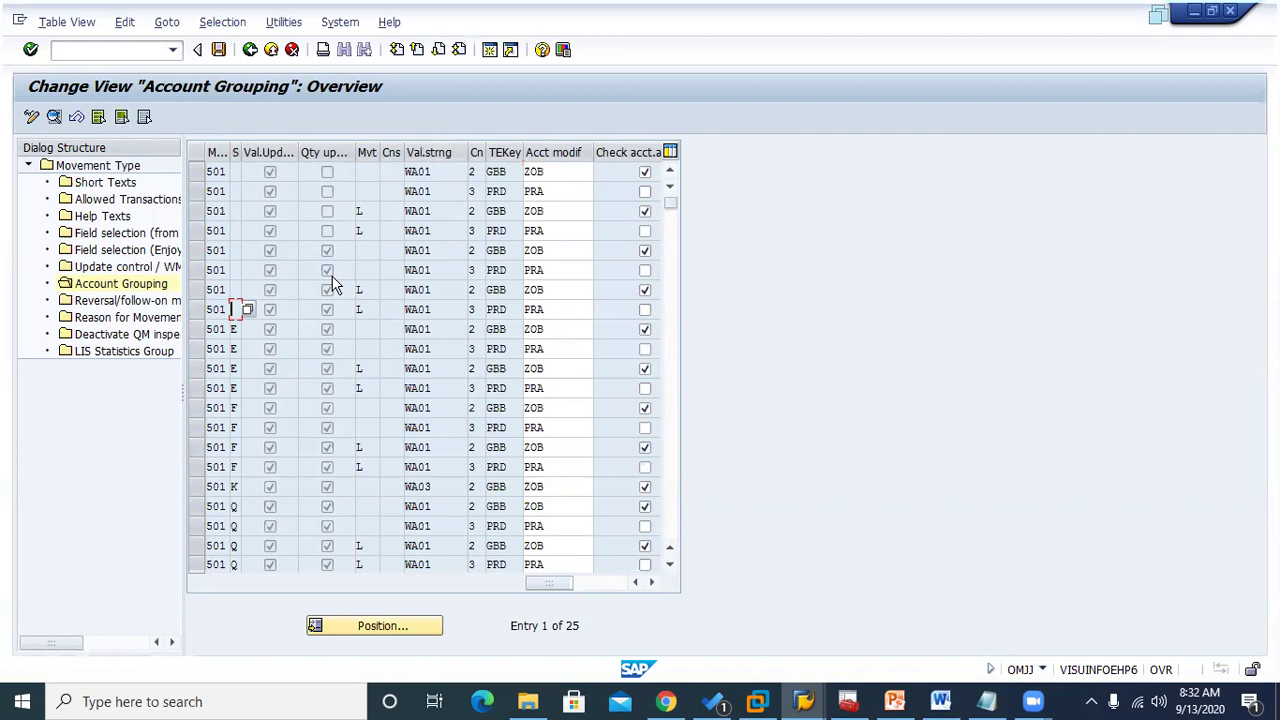
left_click(366, 270)
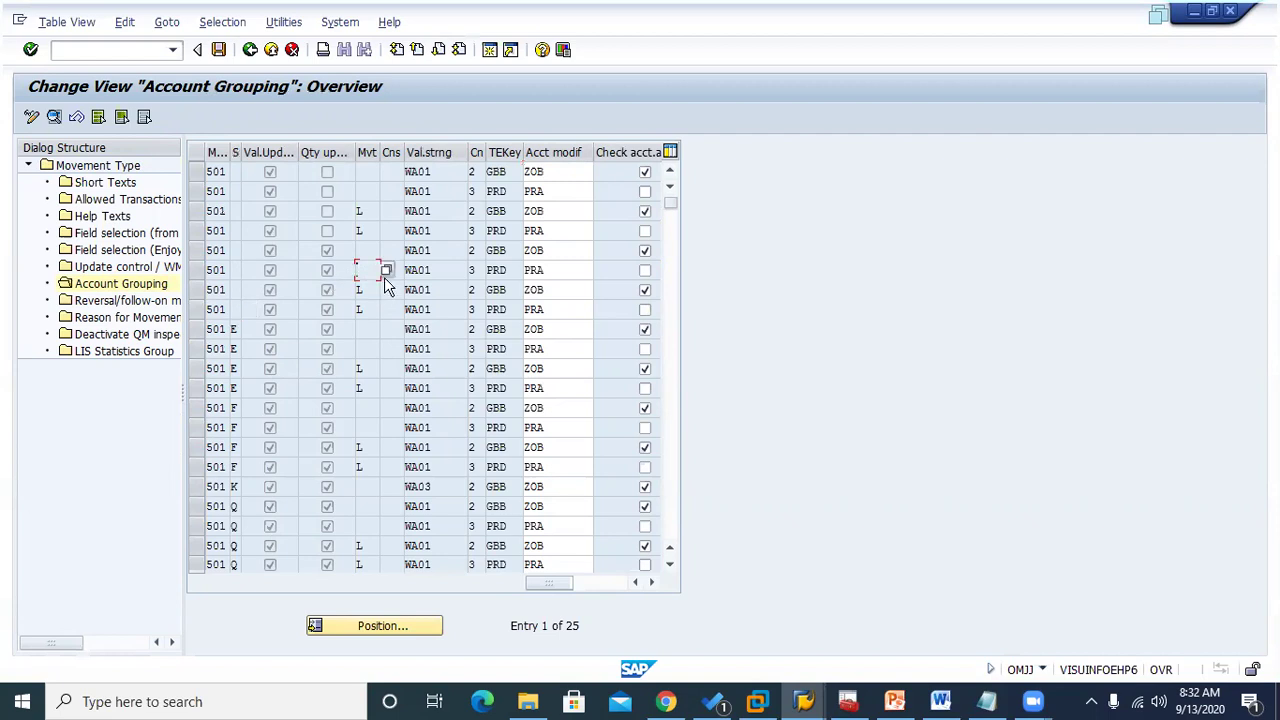
left_click(386, 271)
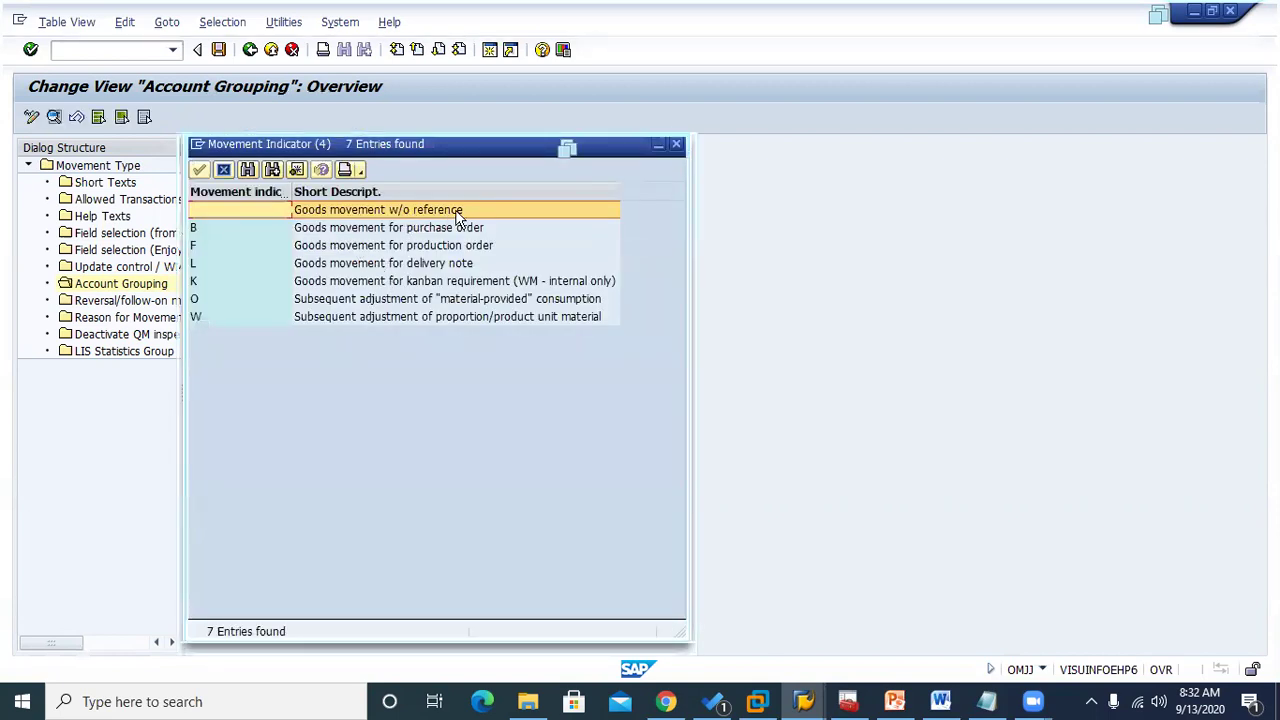
left_click(224, 170)
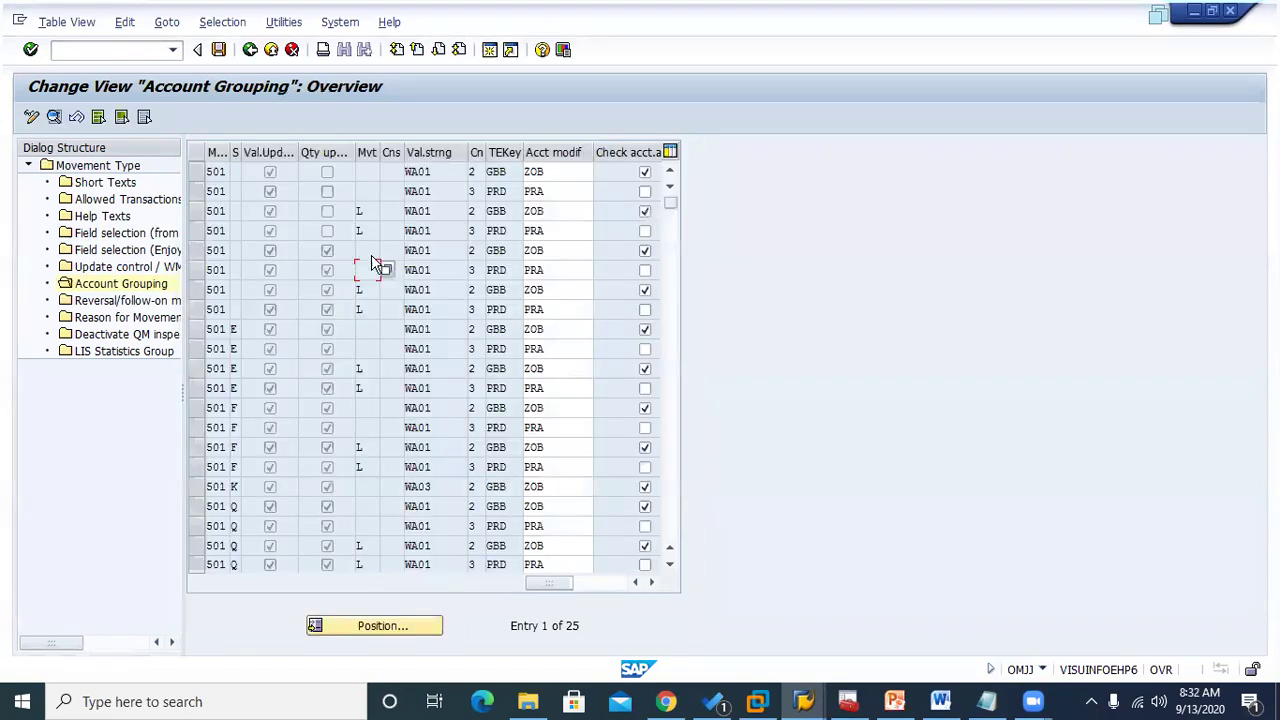
left_click(390, 251)
left_click(197, 252)
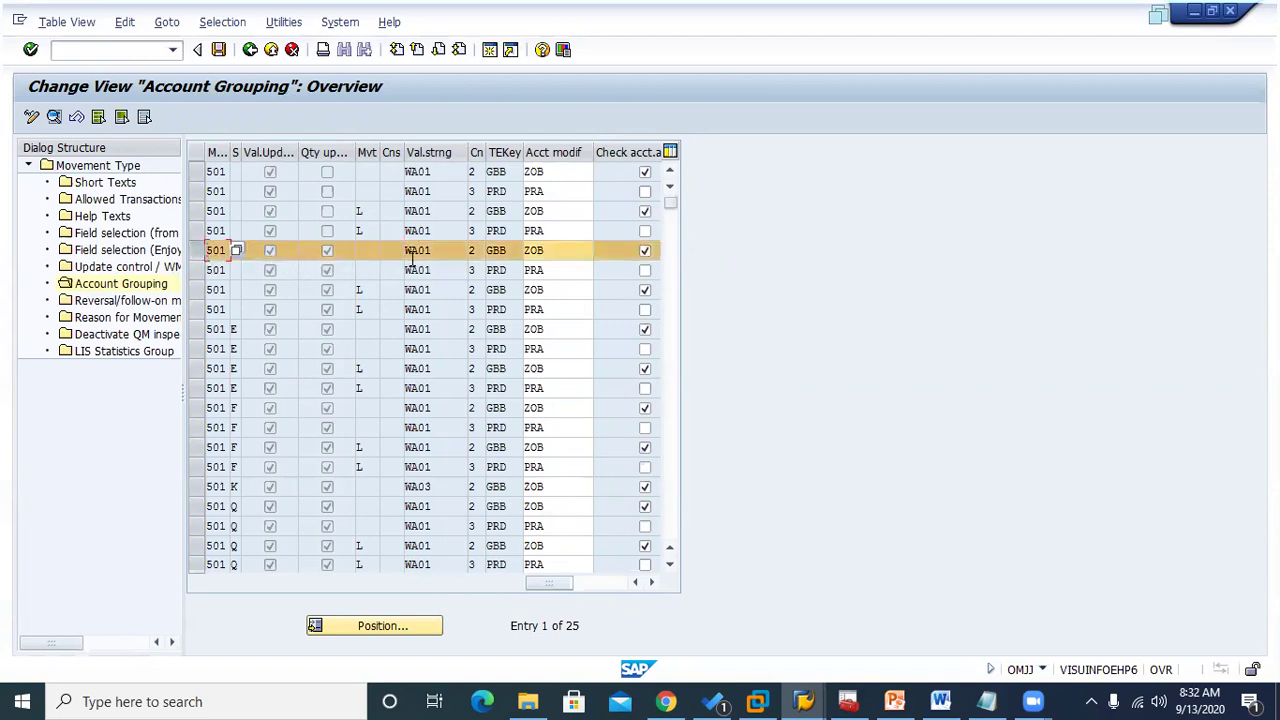
left_click(445, 253)
Check the valuation string section of the blog flowchart in Chrome, and return to the 501 account grouping overview in SAP
left_click(665, 701)
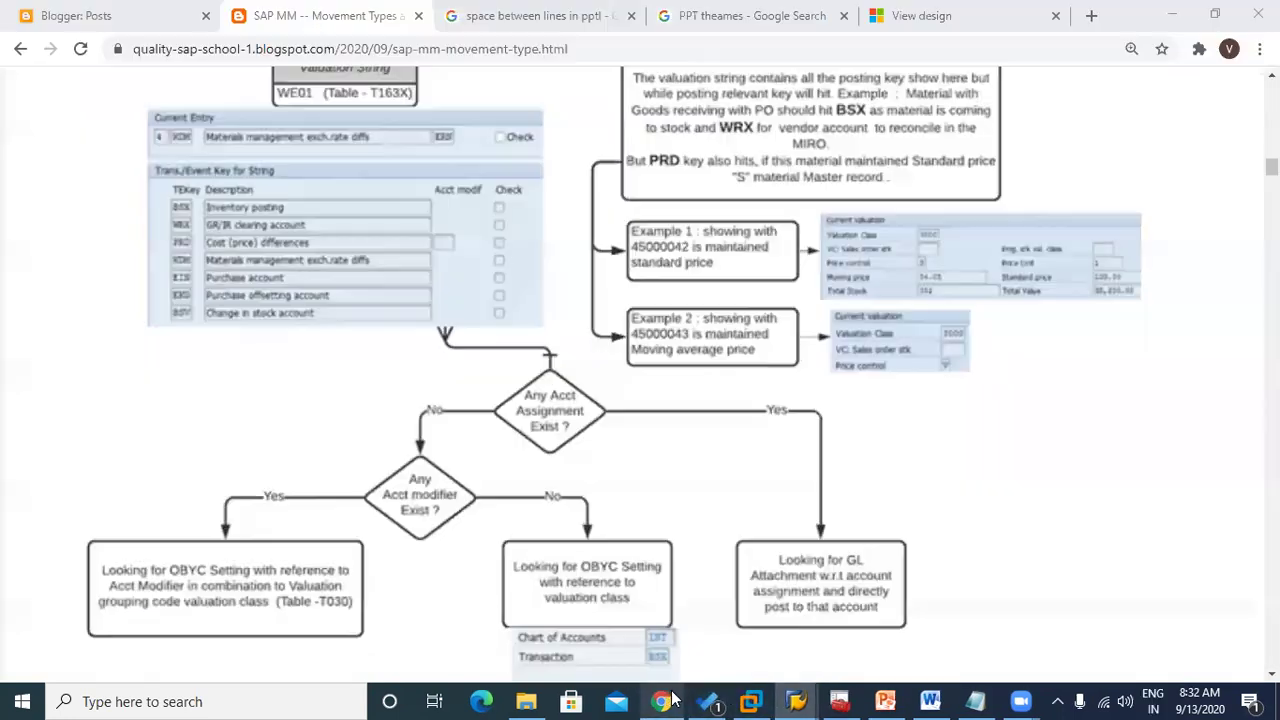
scroll(540, 525, "up", 2)
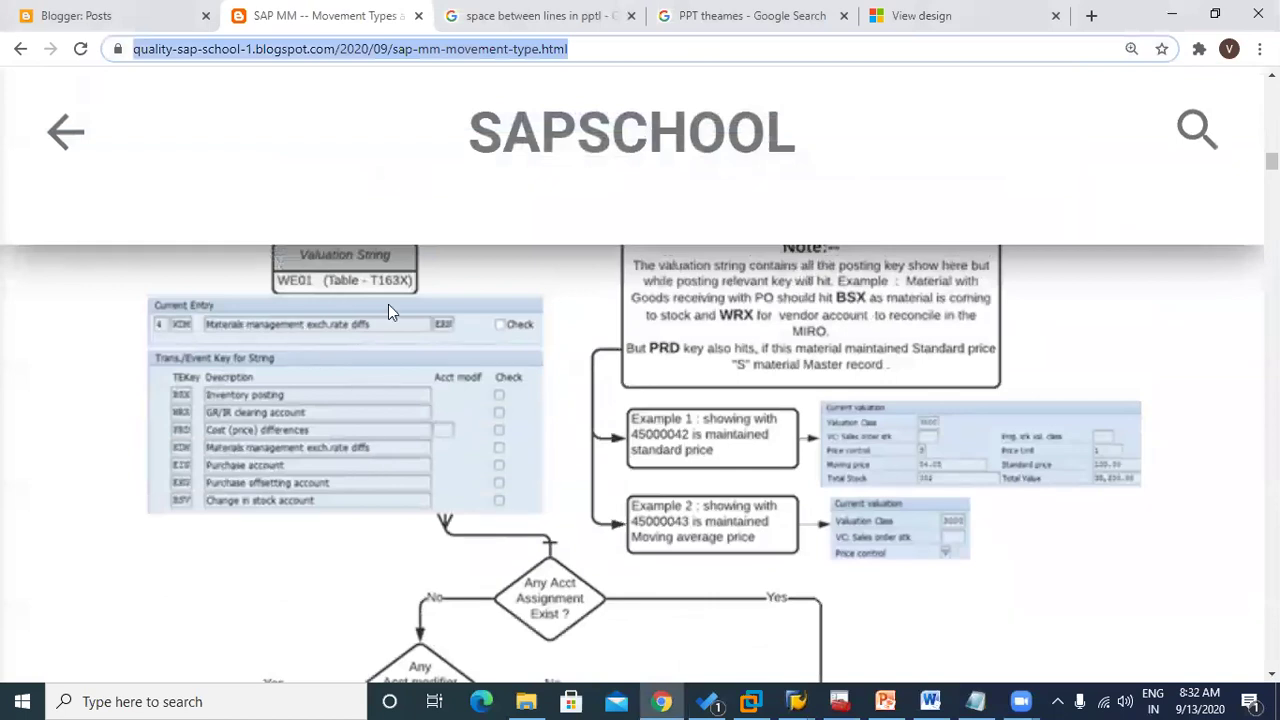
left_click(797, 699)
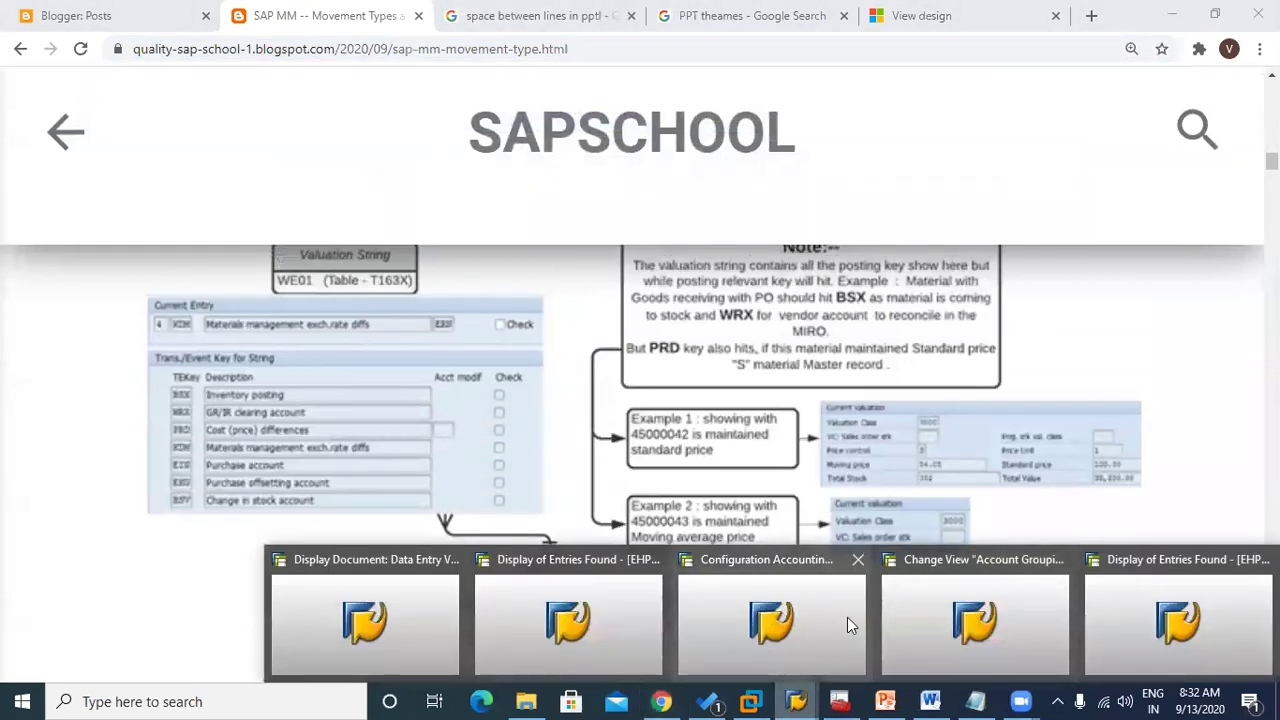
left_click(1115, 624)
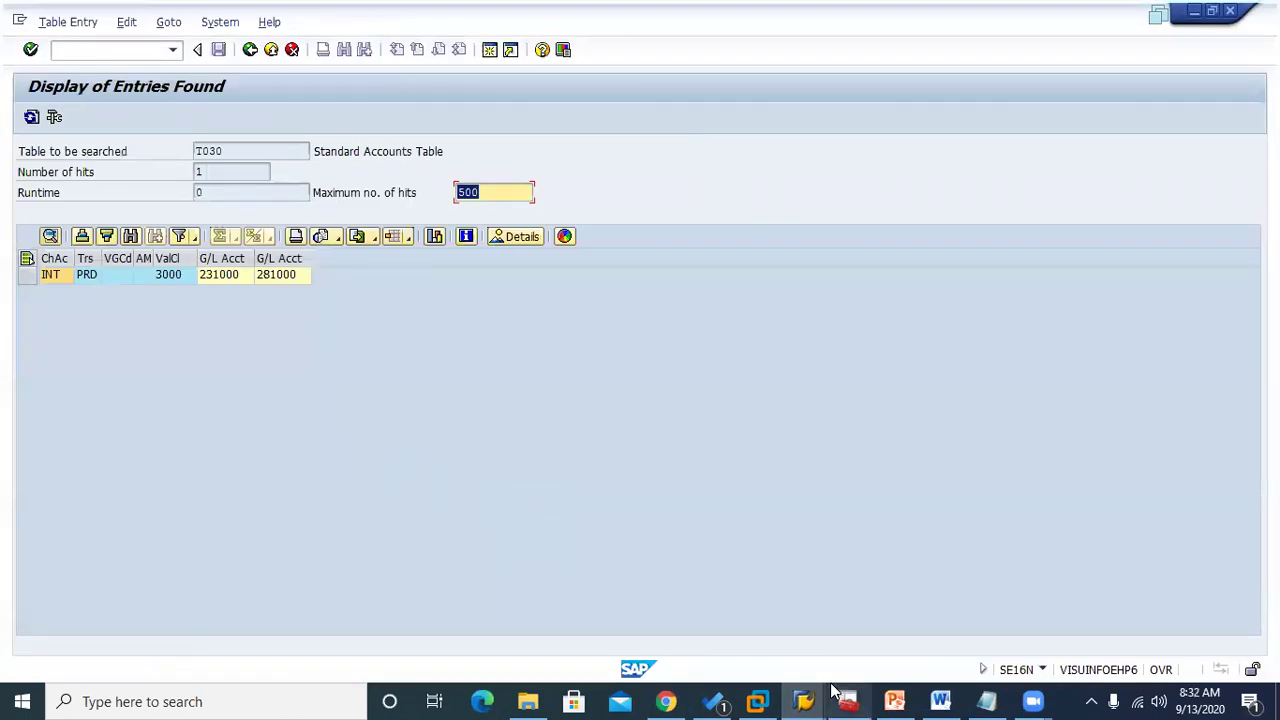
left_click(805, 700)
left_click(914, 609)
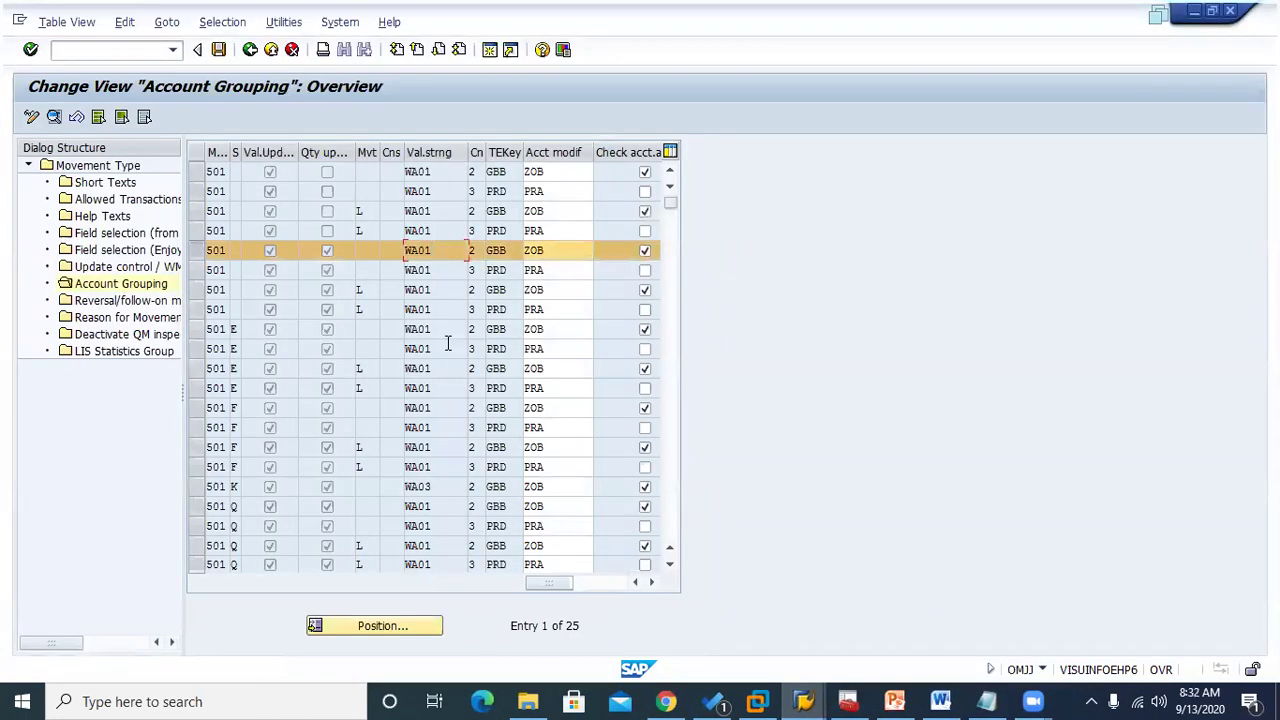
Open the details of the selected 501 entry and examine transaction key GBB with its account modifier ZOB
double_click(414, 250)
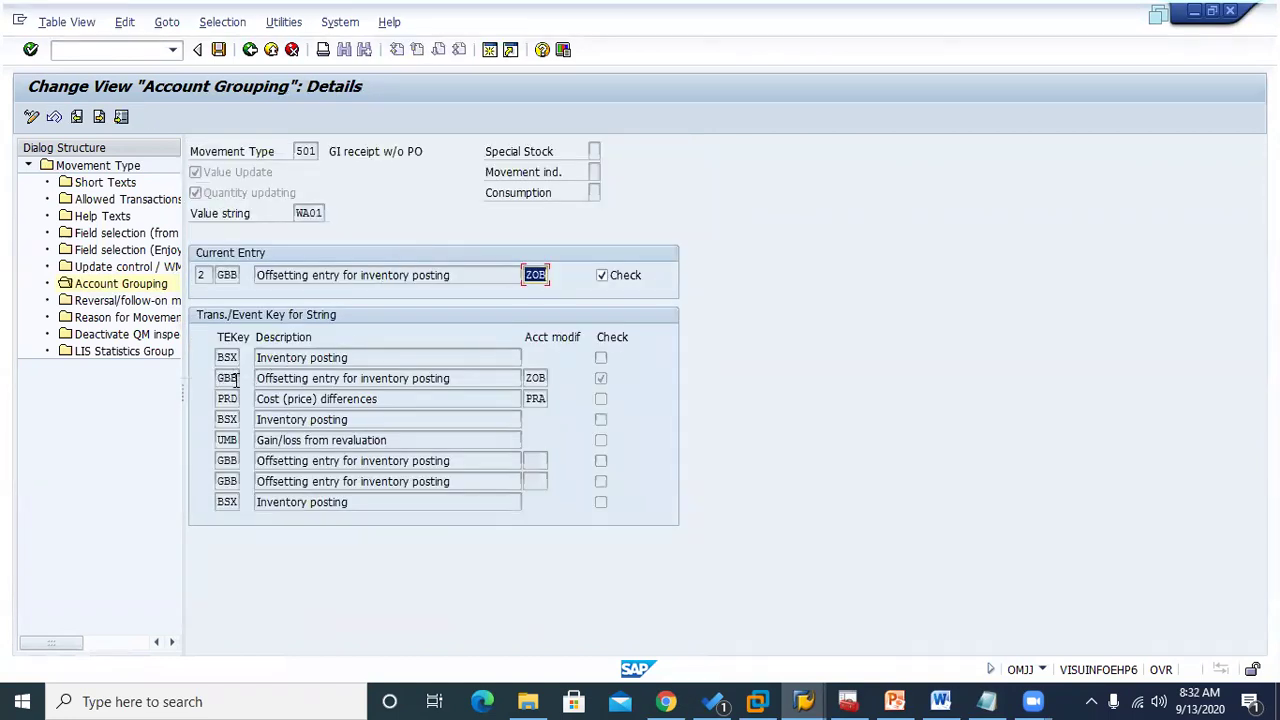
left_click(526, 380)
left_click_drag(526, 380, 564, 382)
left_click(526, 380)
left_click(222, 380)
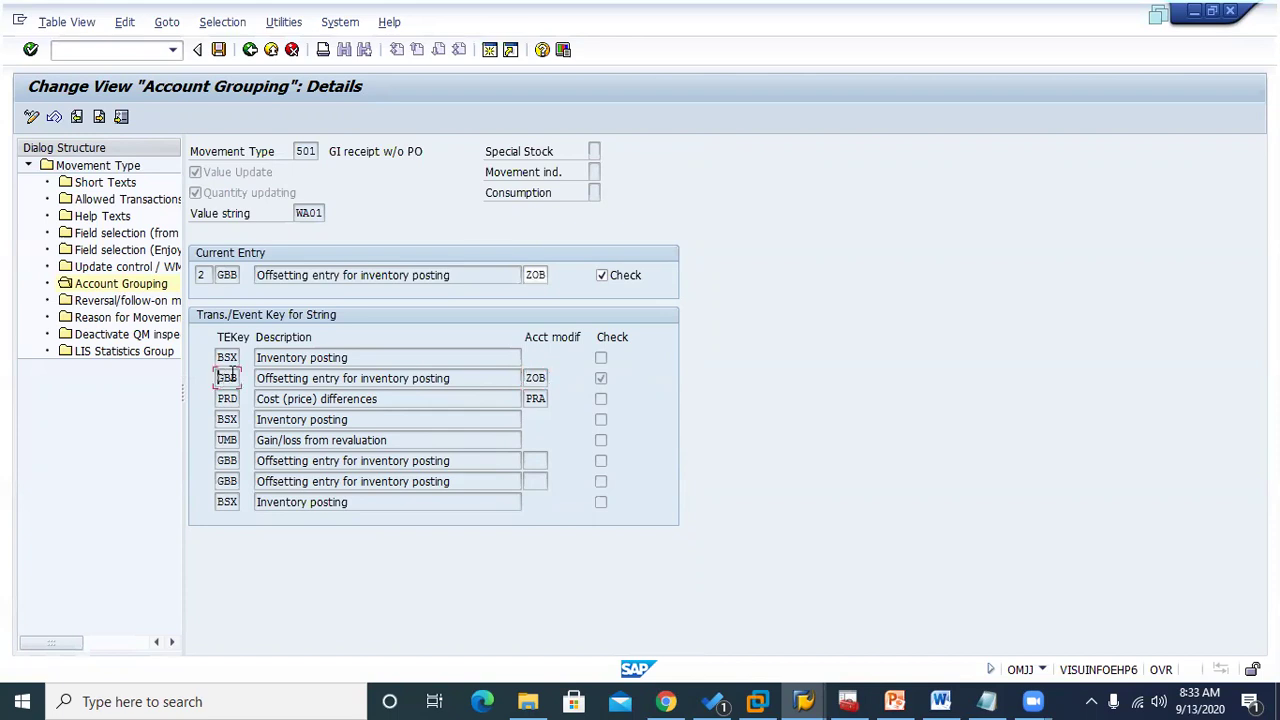
left_click_drag(221, 378, 240, 378)
left_click(533, 378)
left_click_drag(529, 378, 553, 378)
left_click(558, 380)
Return to the T030 selection criteria in the SE16N session and set the transaction key to GBB
left_click(813, 690)
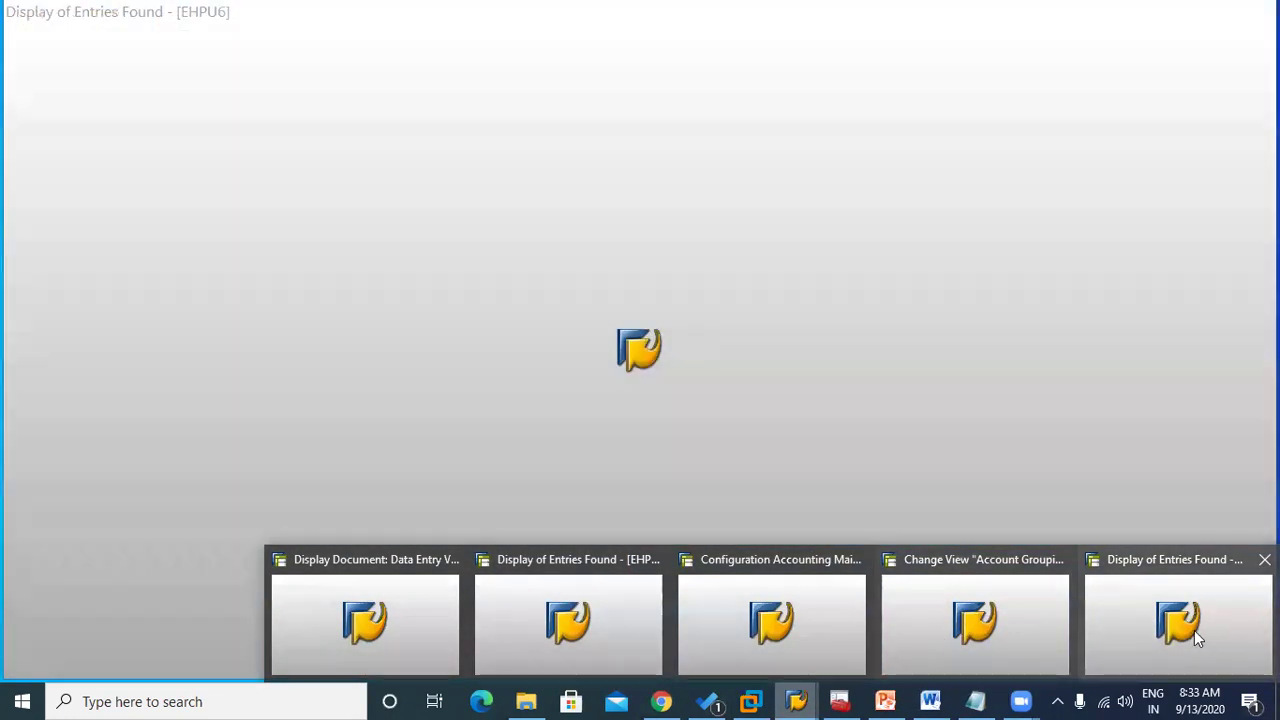
left_click(995, 625)
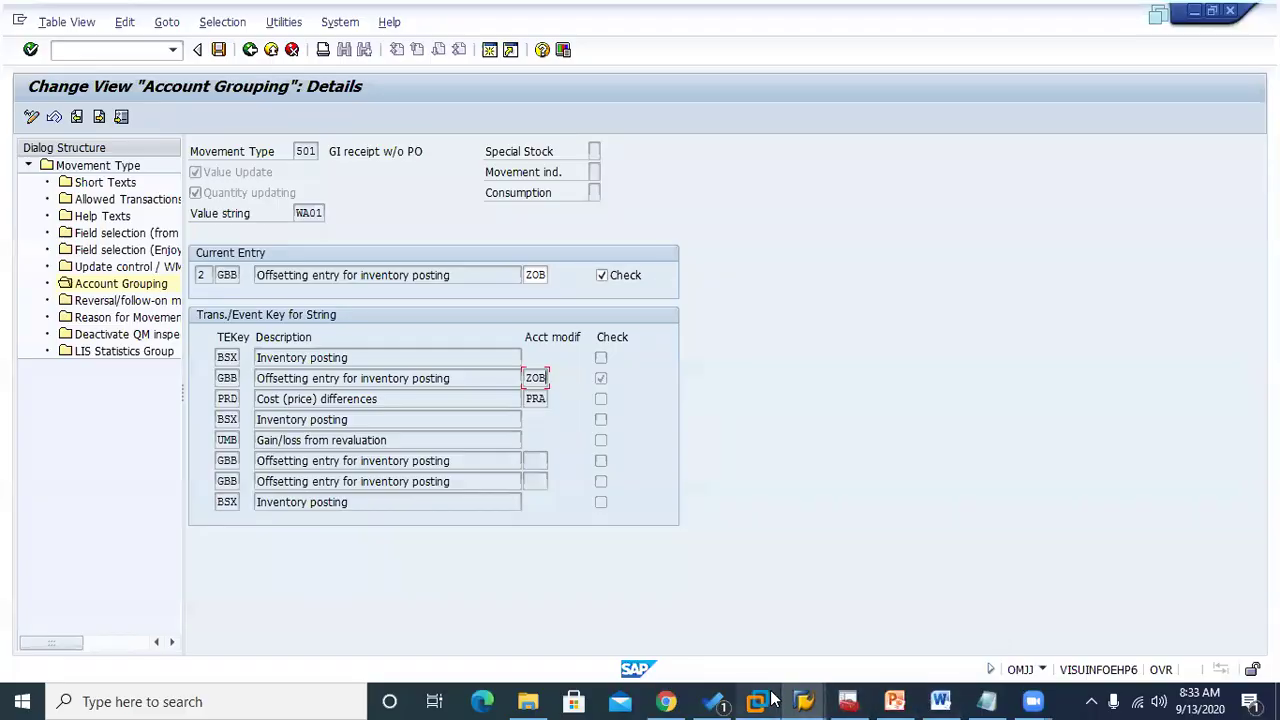
left_click(805, 700)
left_click(1037, 606)
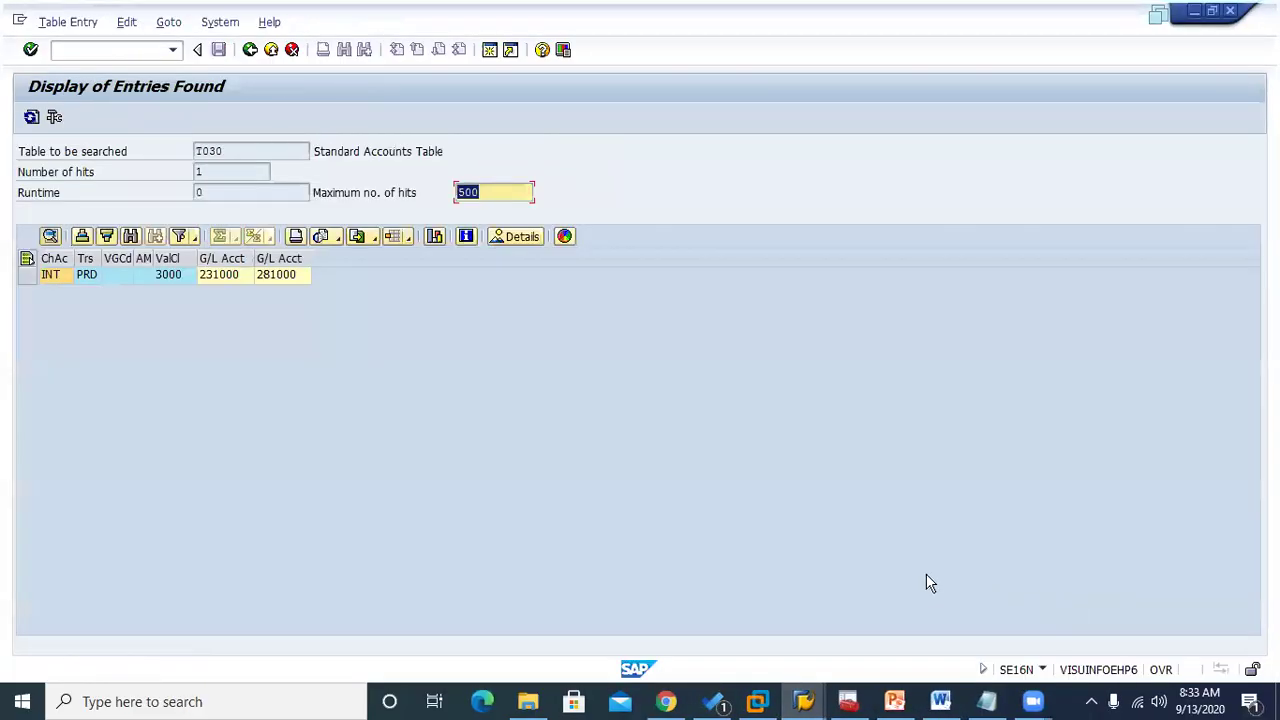
left_click(250, 49)
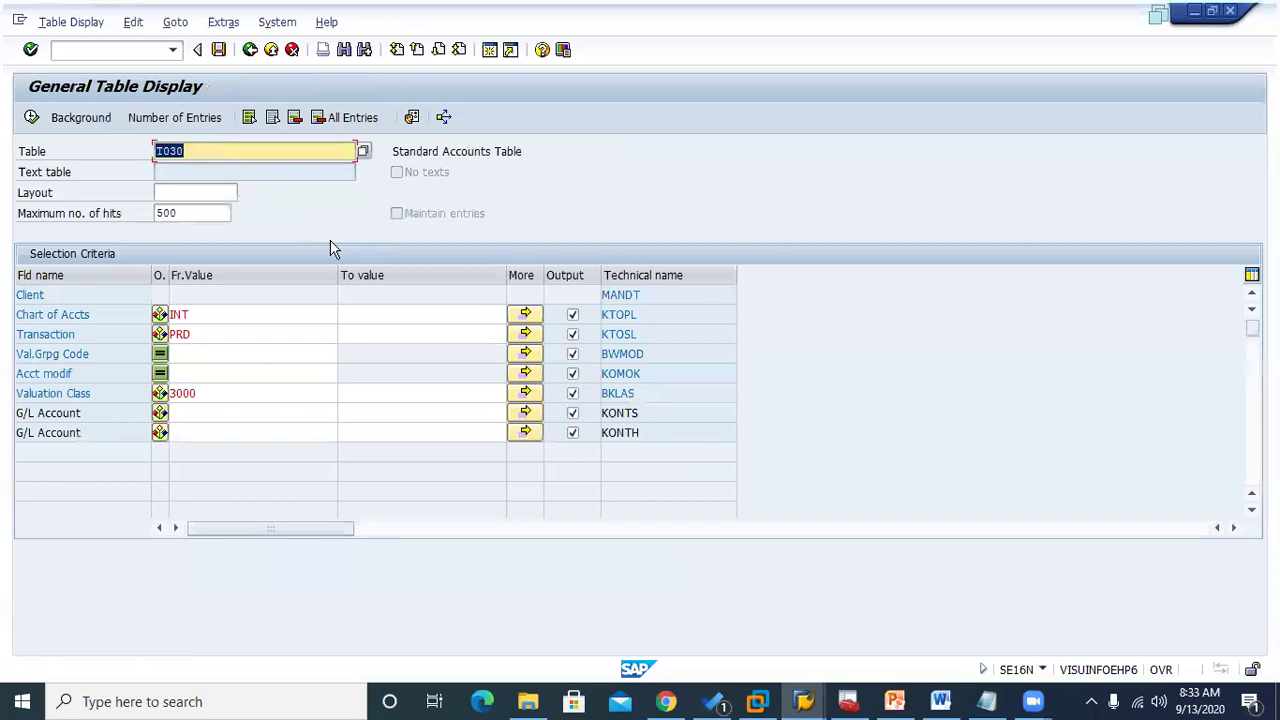
left_click(197, 343)
key("BackSpace")
key("BackSpace")
key("BackSpace")
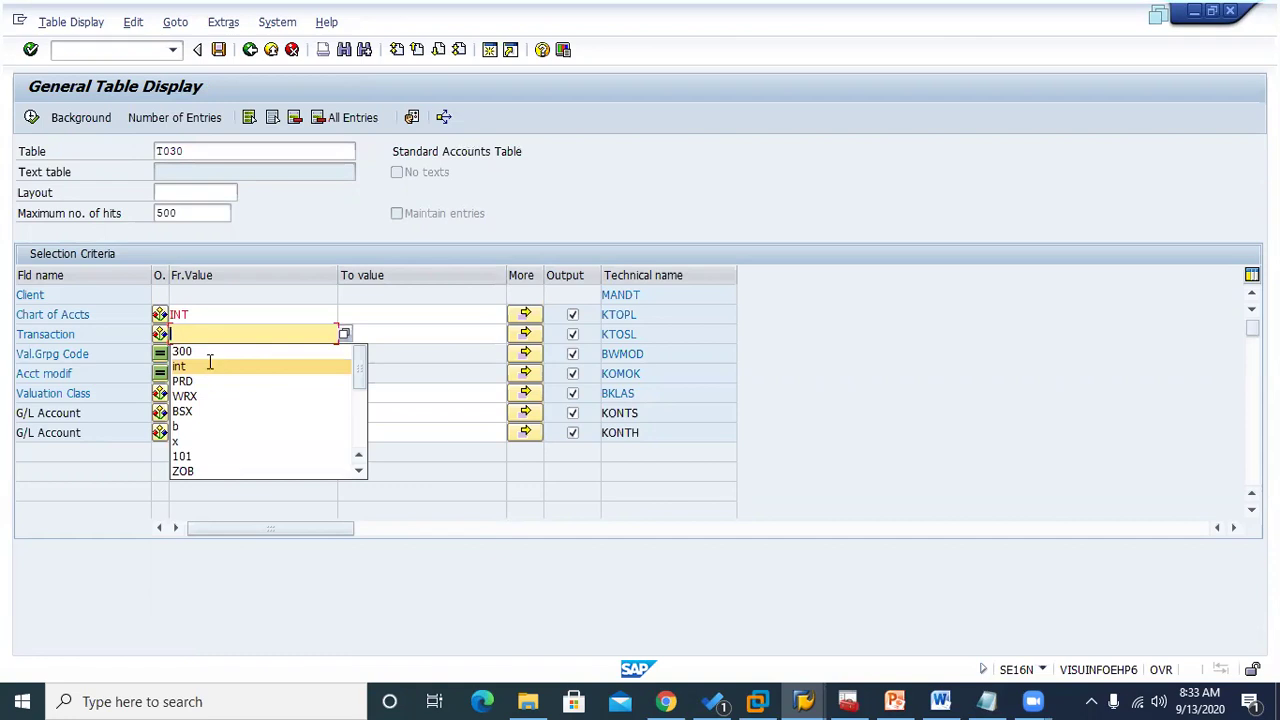
type("GBB")
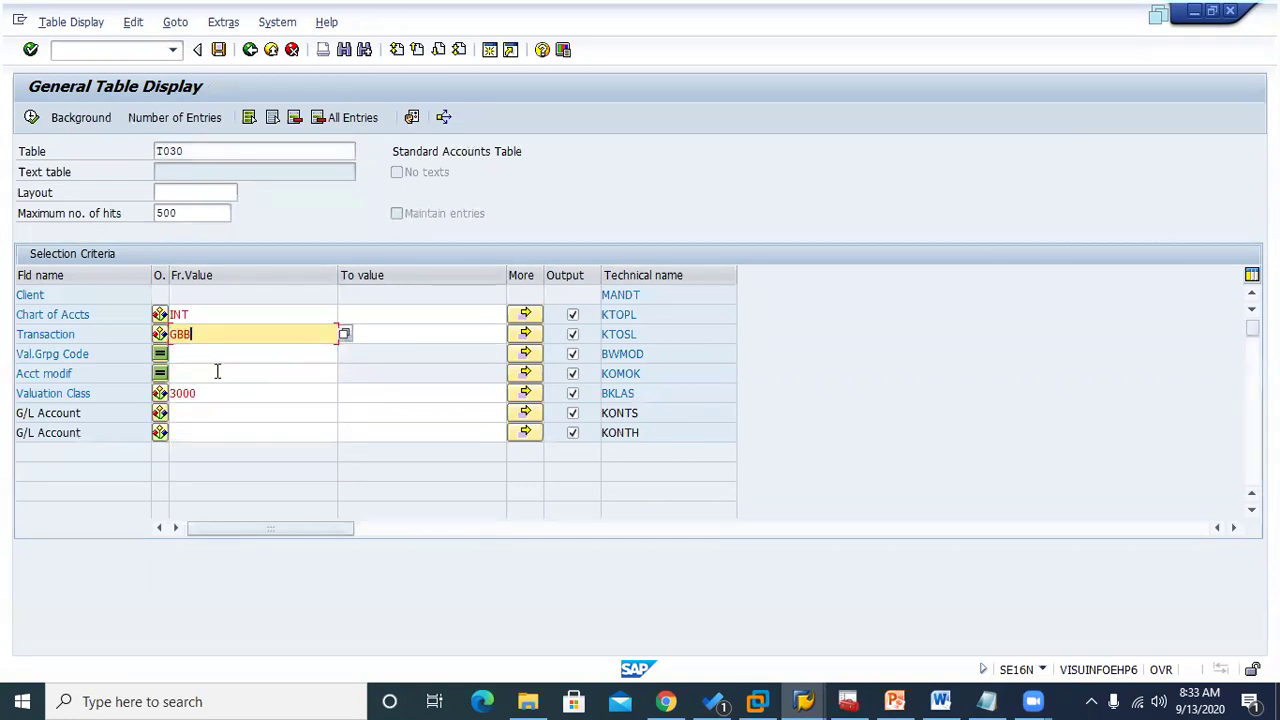
Restrict the T030 selection to account modifier ZOB, keep valuation class 3000, and run the search
left_click(202, 366)
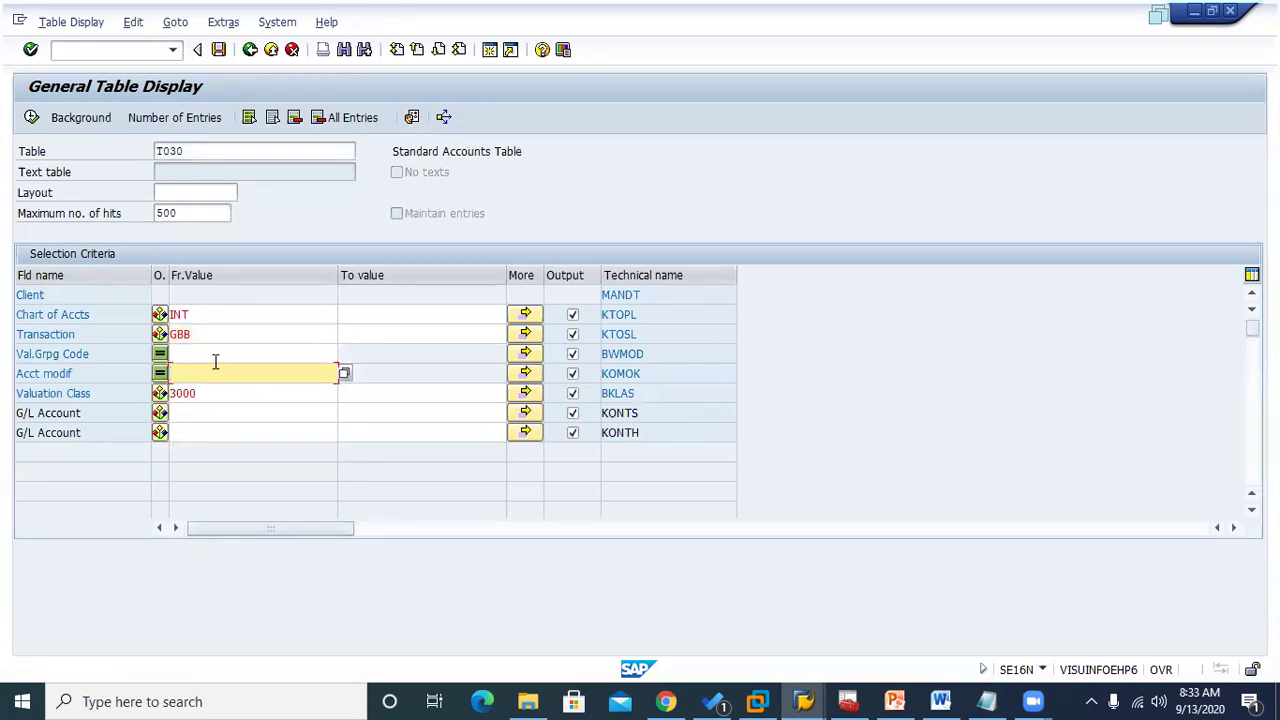
left_click(227, 352)
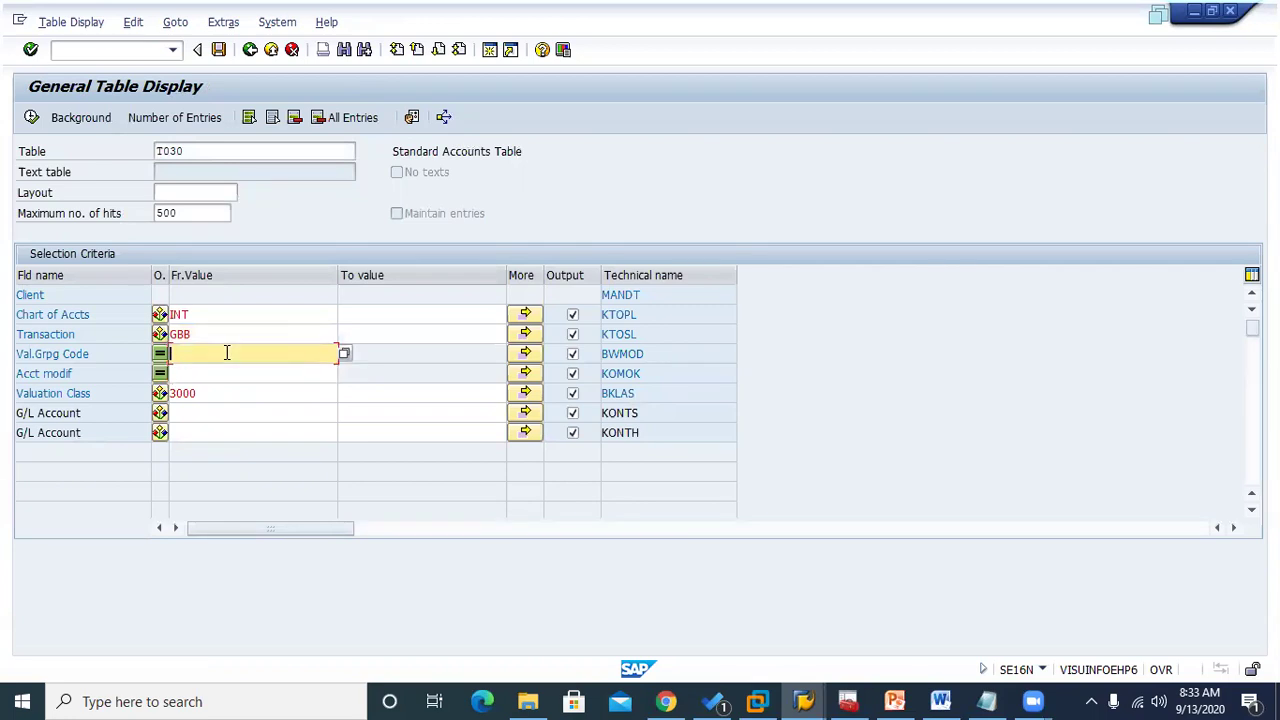
left_click(200, 372)
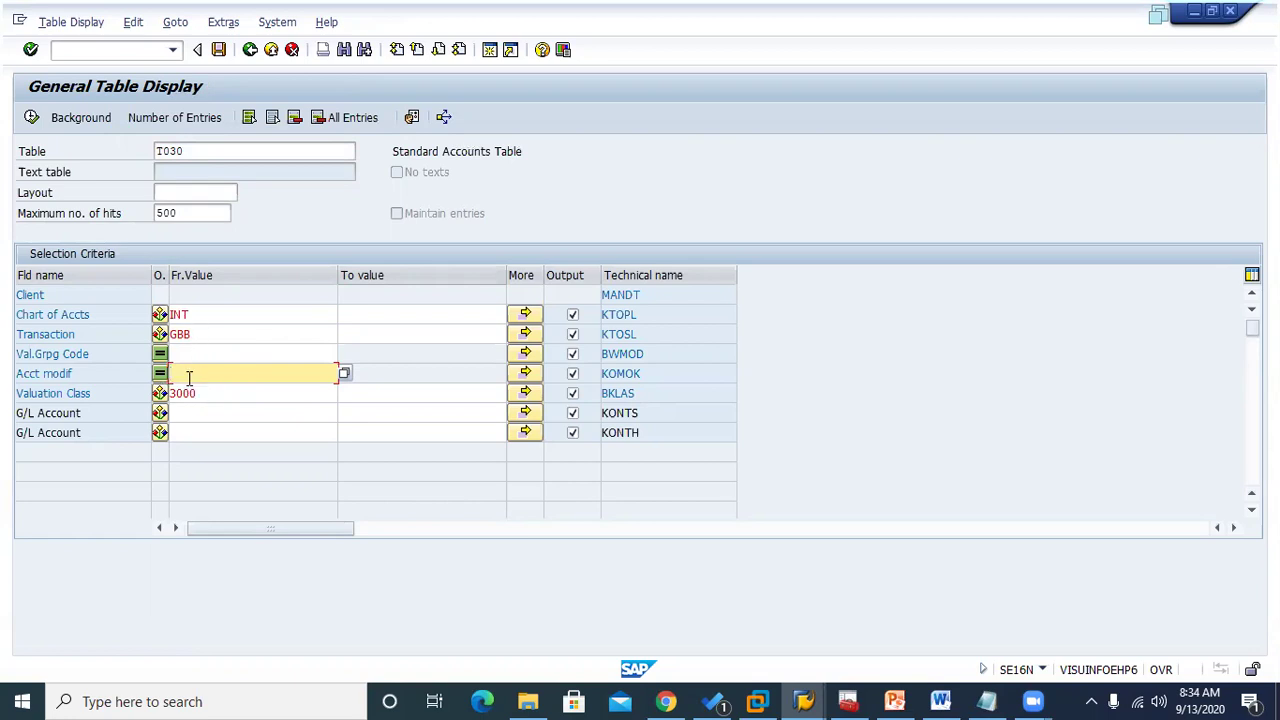
type("ZOB")
left_click(219, 392)
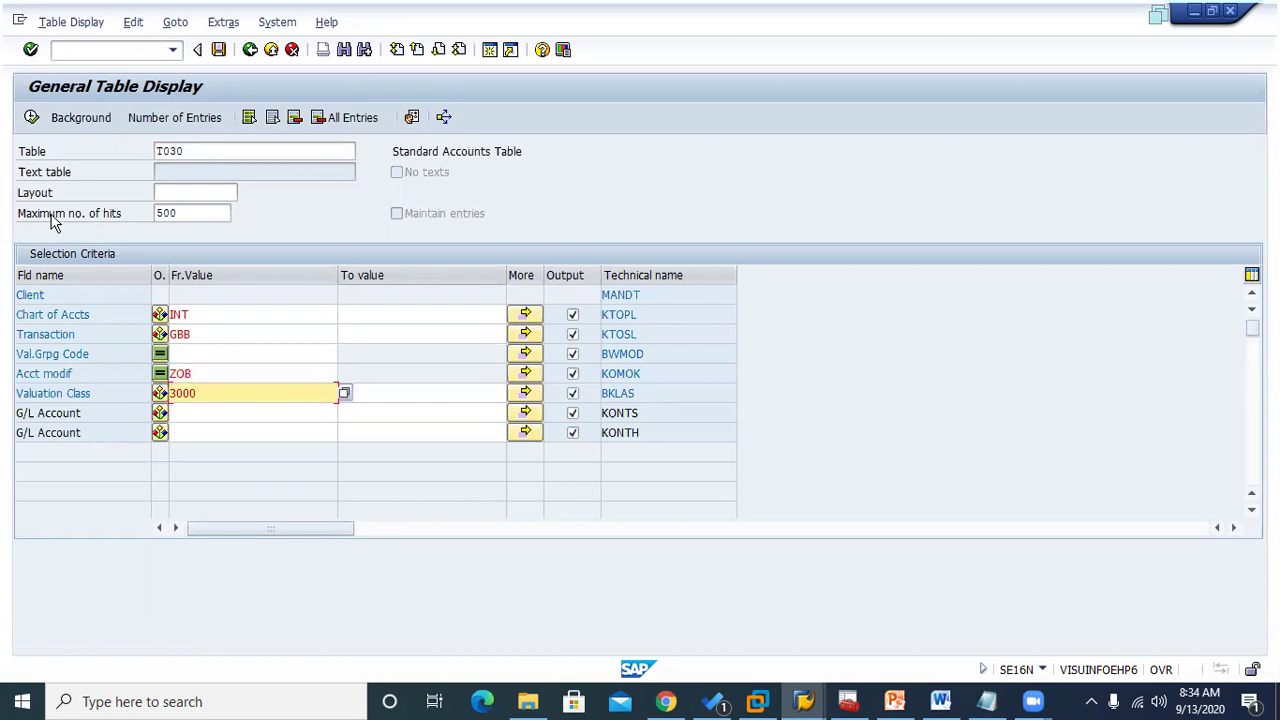
left_click(31, 117)
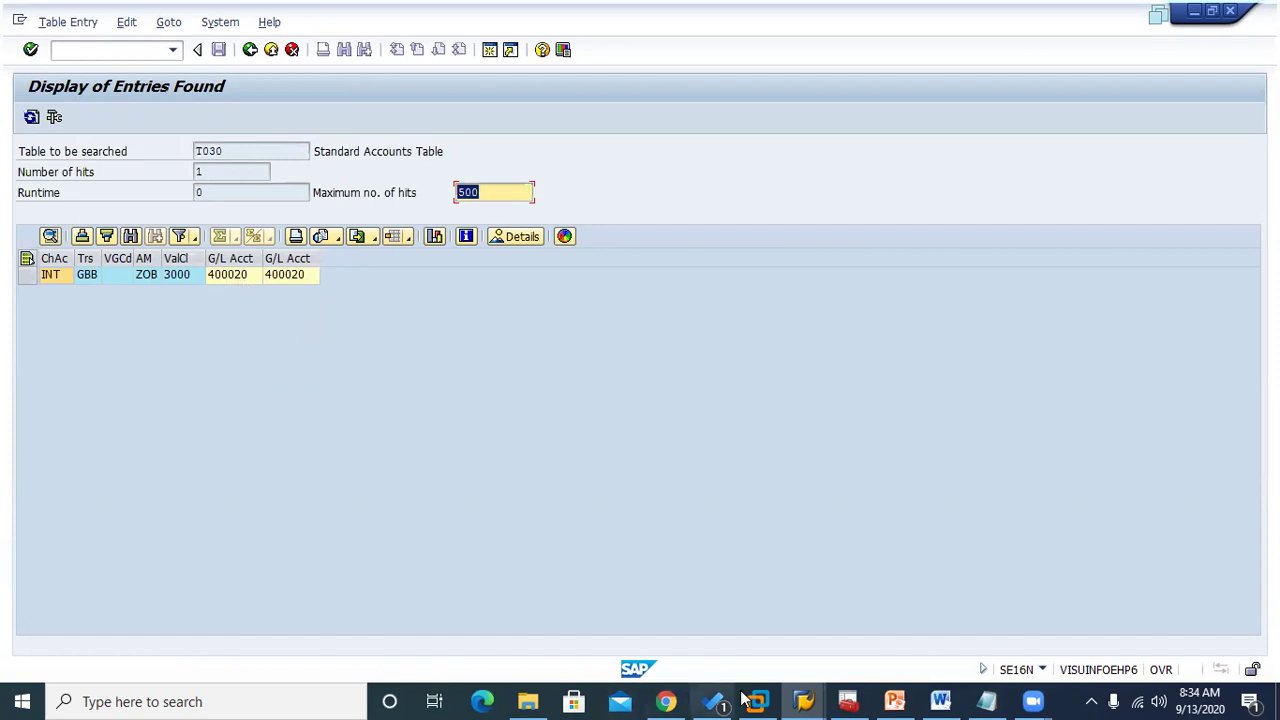
Compare the result with the account of the GBB line in the FB03 accounting document, and exit that session to SAP Easy Access
mouse_move(822, 700)
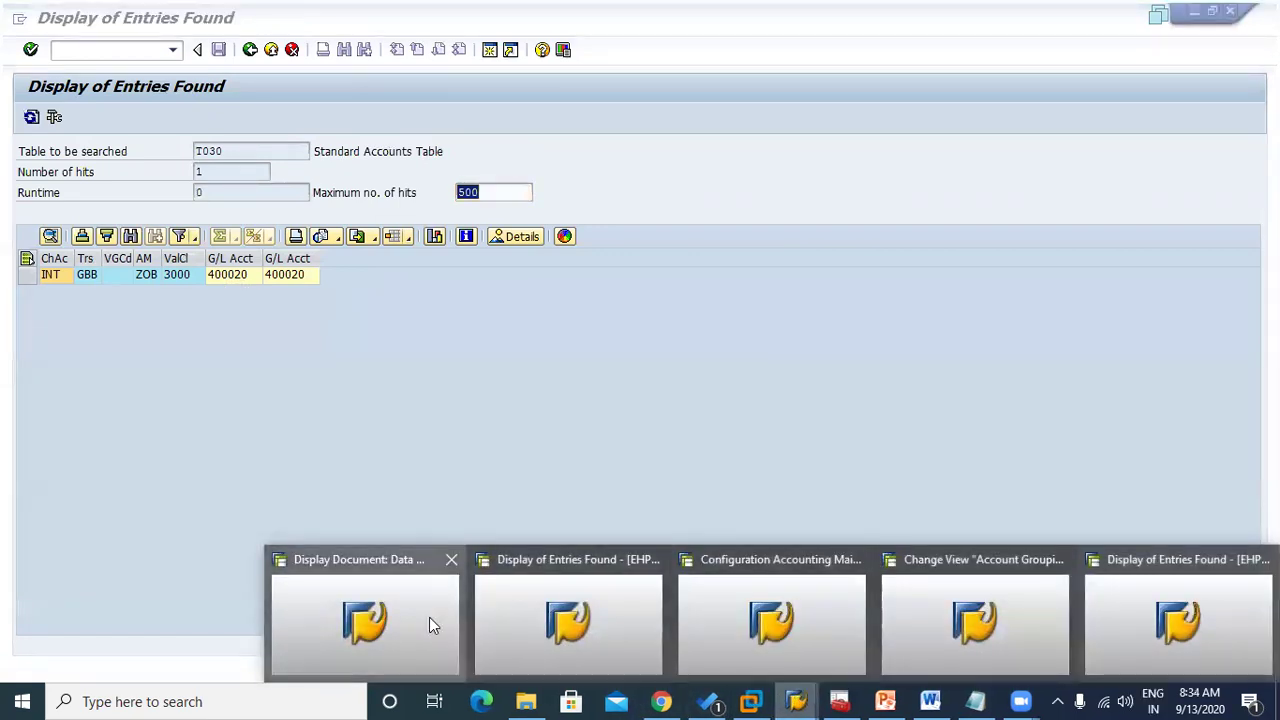
left_click(430, 618)
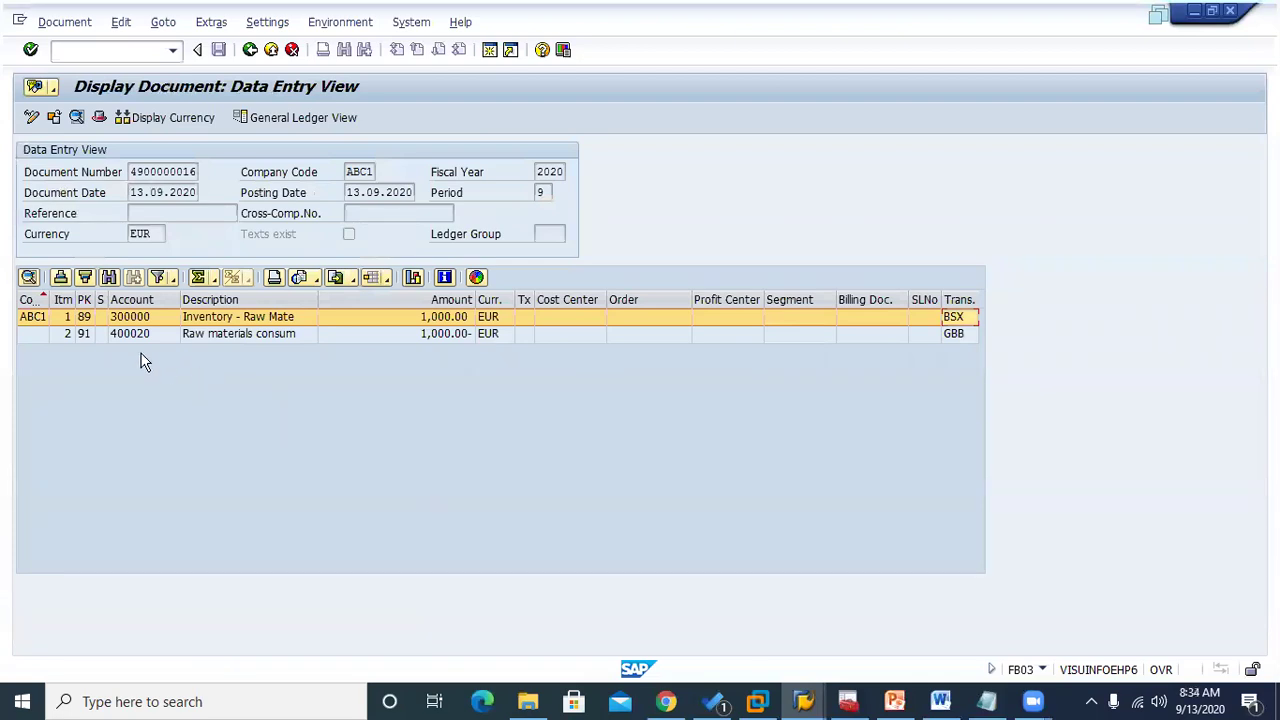
left_click(119, 339)
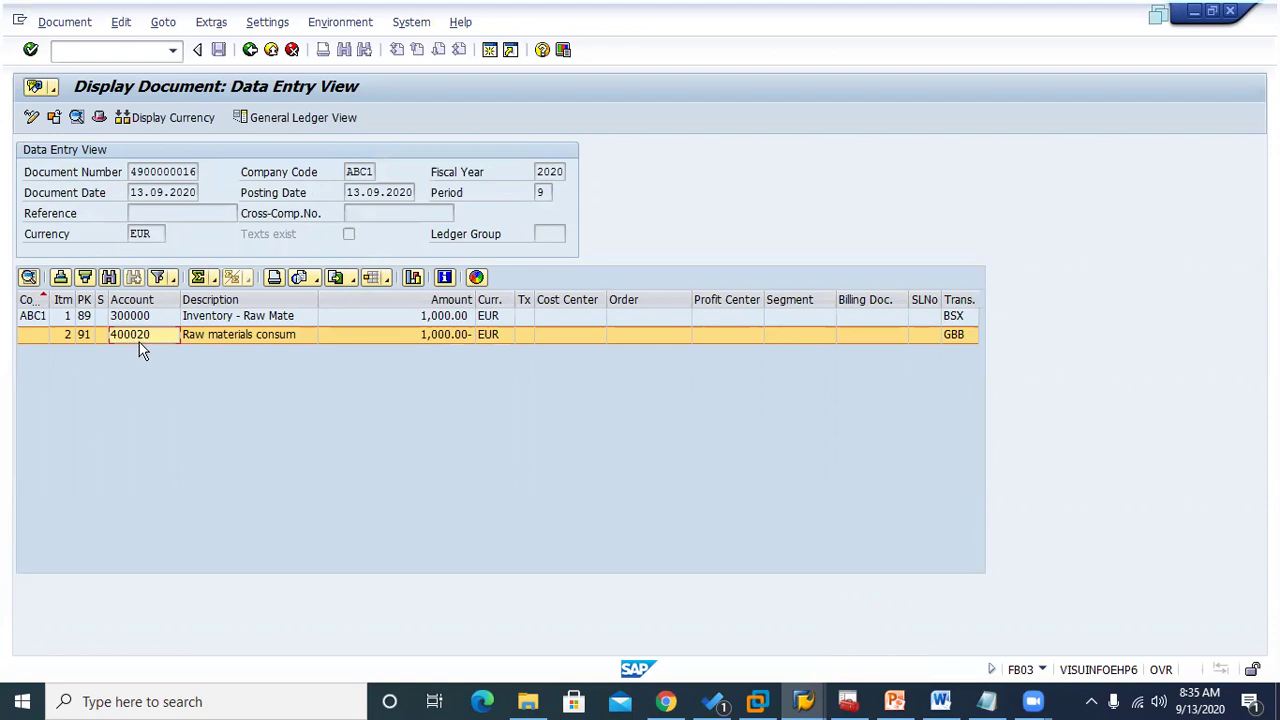
left_click(251, 52)
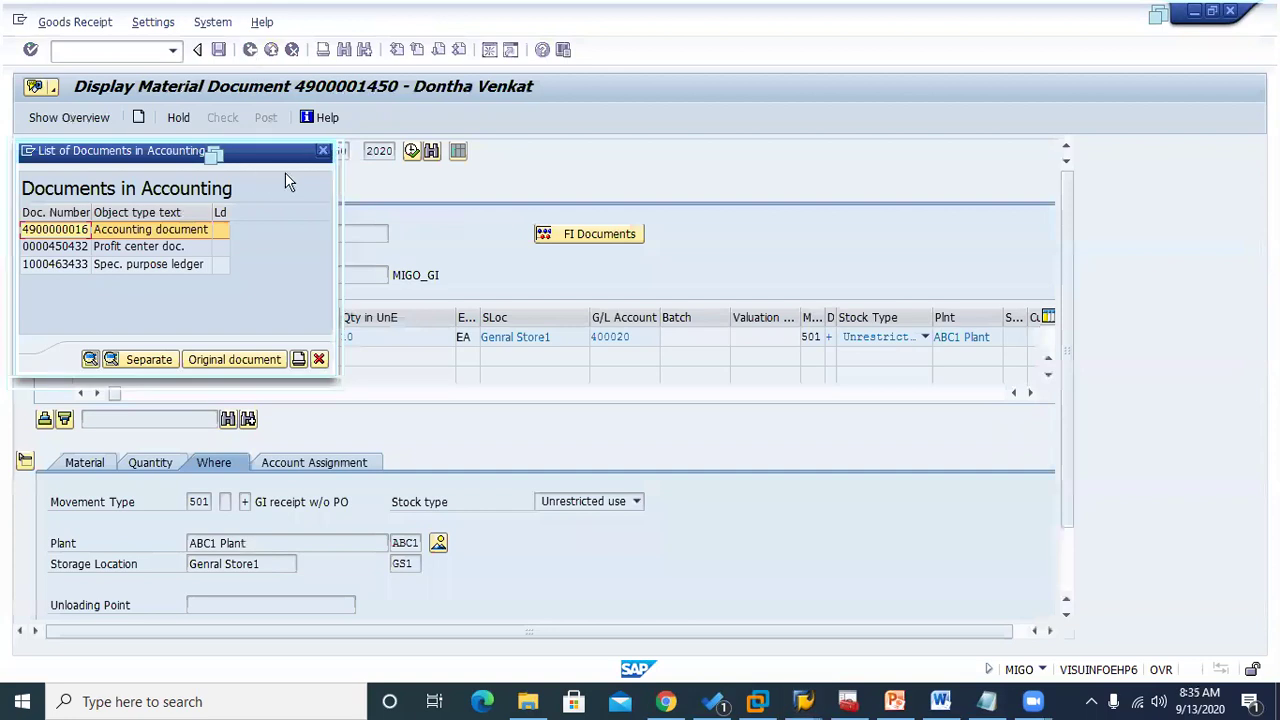
left_click(250, 49)
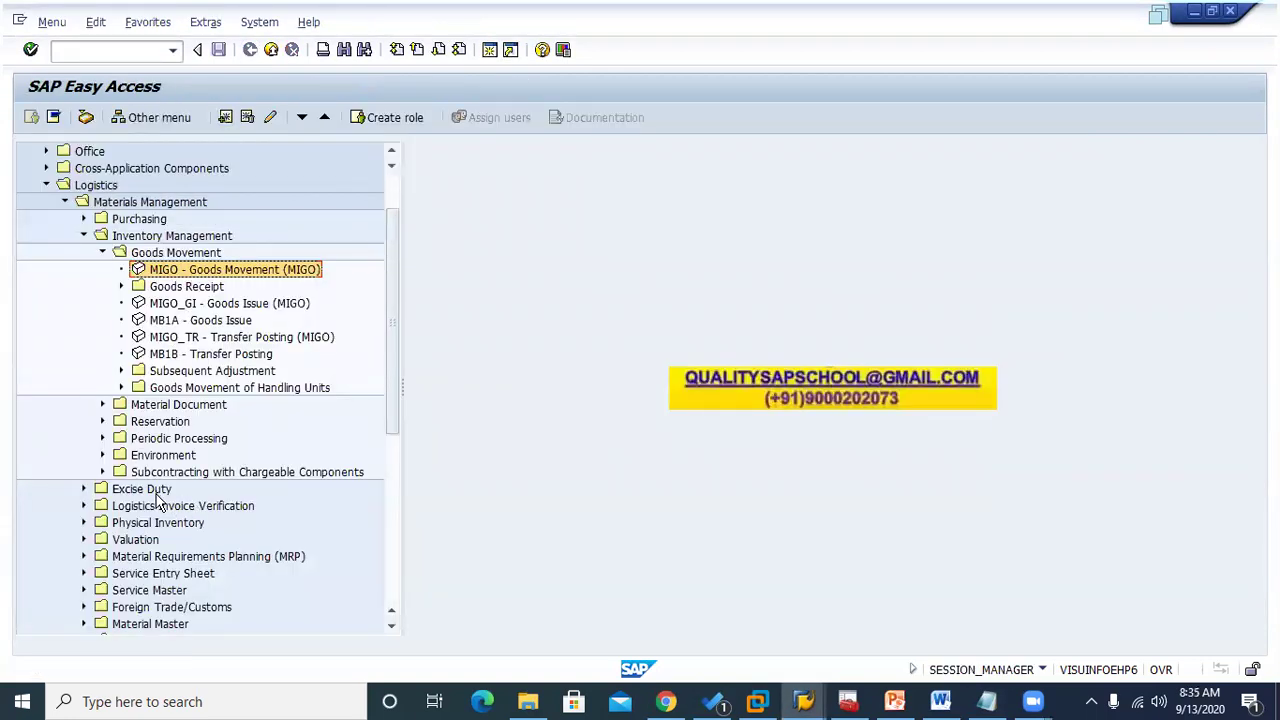
scroll(155, 495, "down", 2)
scroll(155, 495, "up", 2)
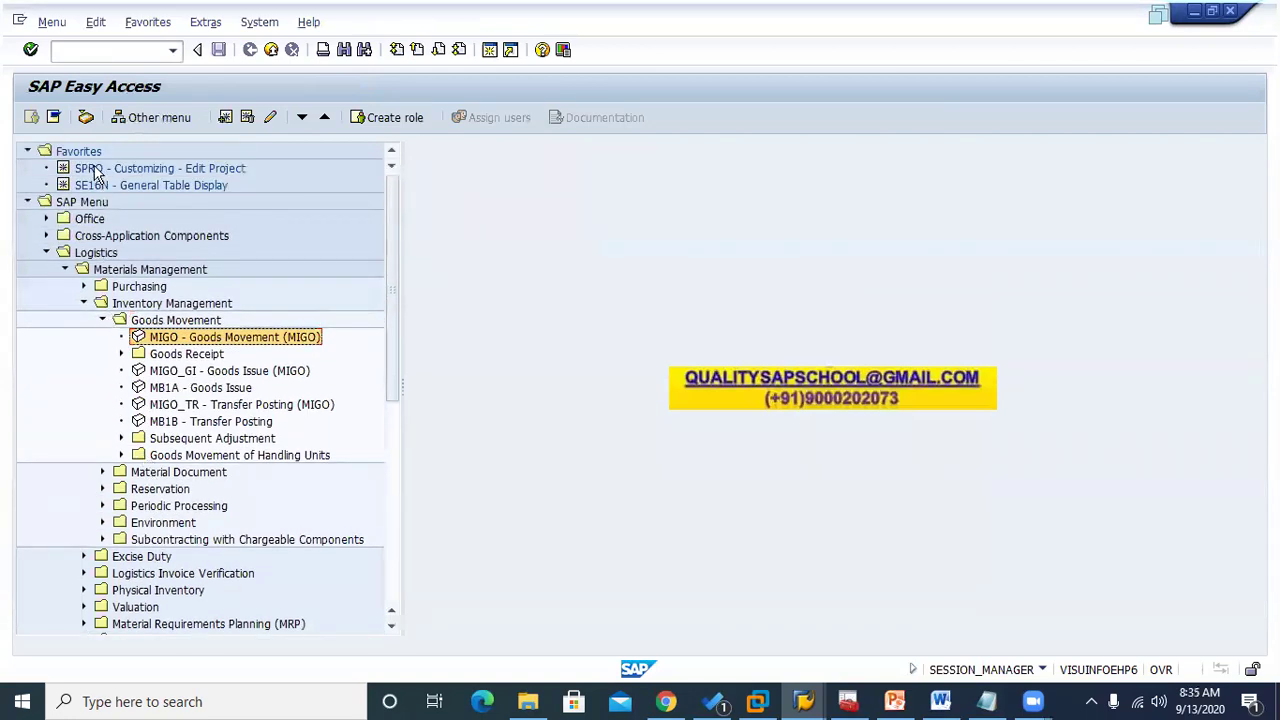
Switch to the Movement Type document in Word and review the account determination flowchart and the OMWB screenshots below it
left_click(940, 701)
scroll(595, 425, "down", 1)
scroll(595, 425, "down", 10)
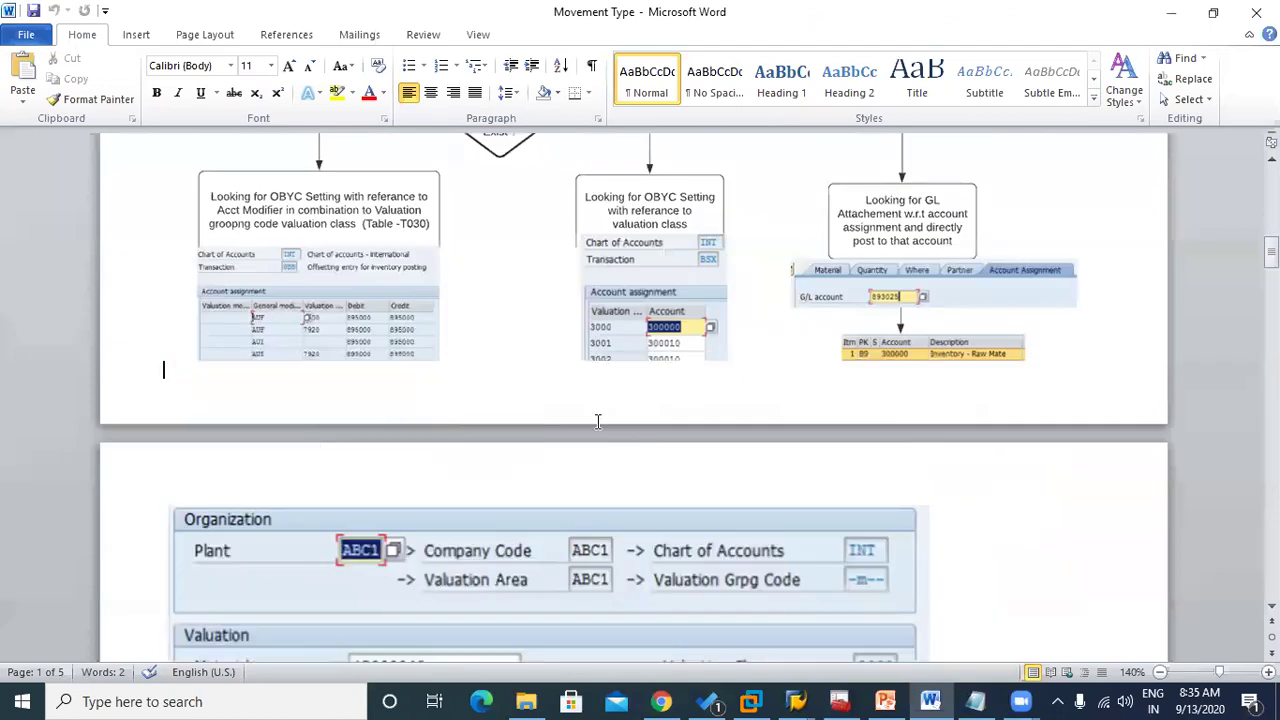
scroll(597, 423, "down", 6)
scroll(595, 423, "up", 4)
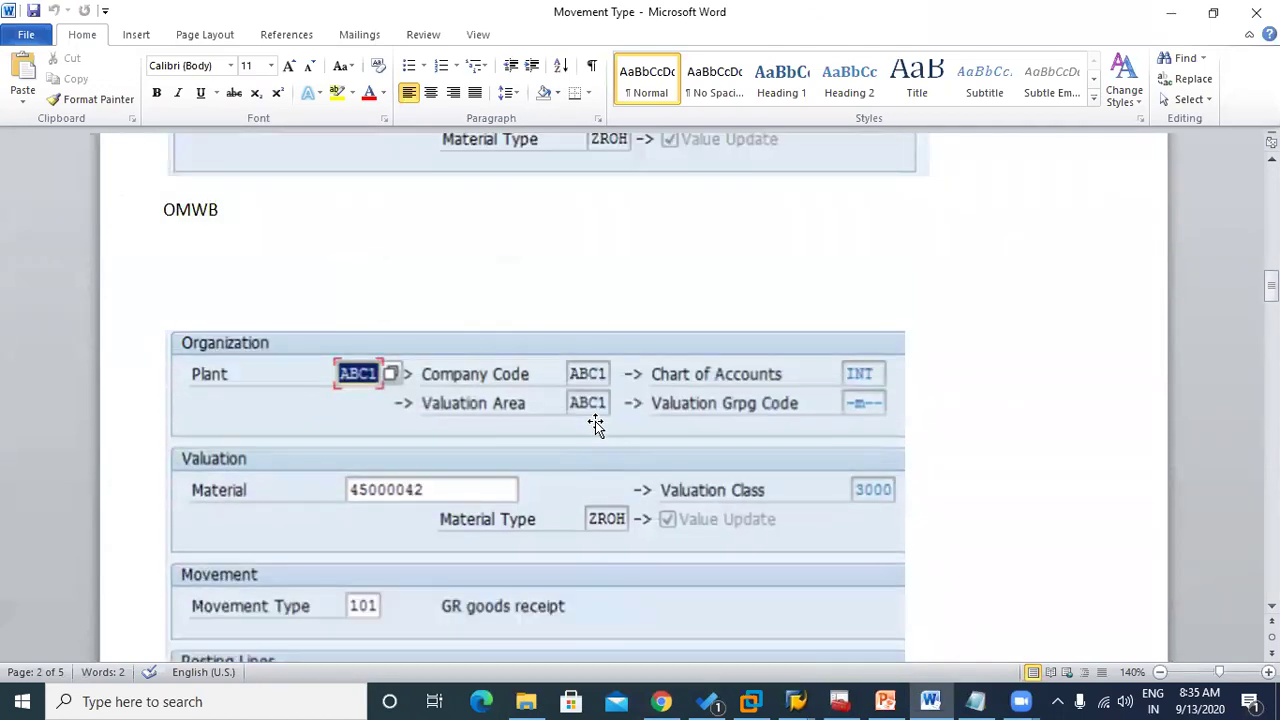
Find the OBYC automatic postings session in SAP and exit it to the SAP Easy Access screen
left_click(796, 701)
left_click(1098, 637)
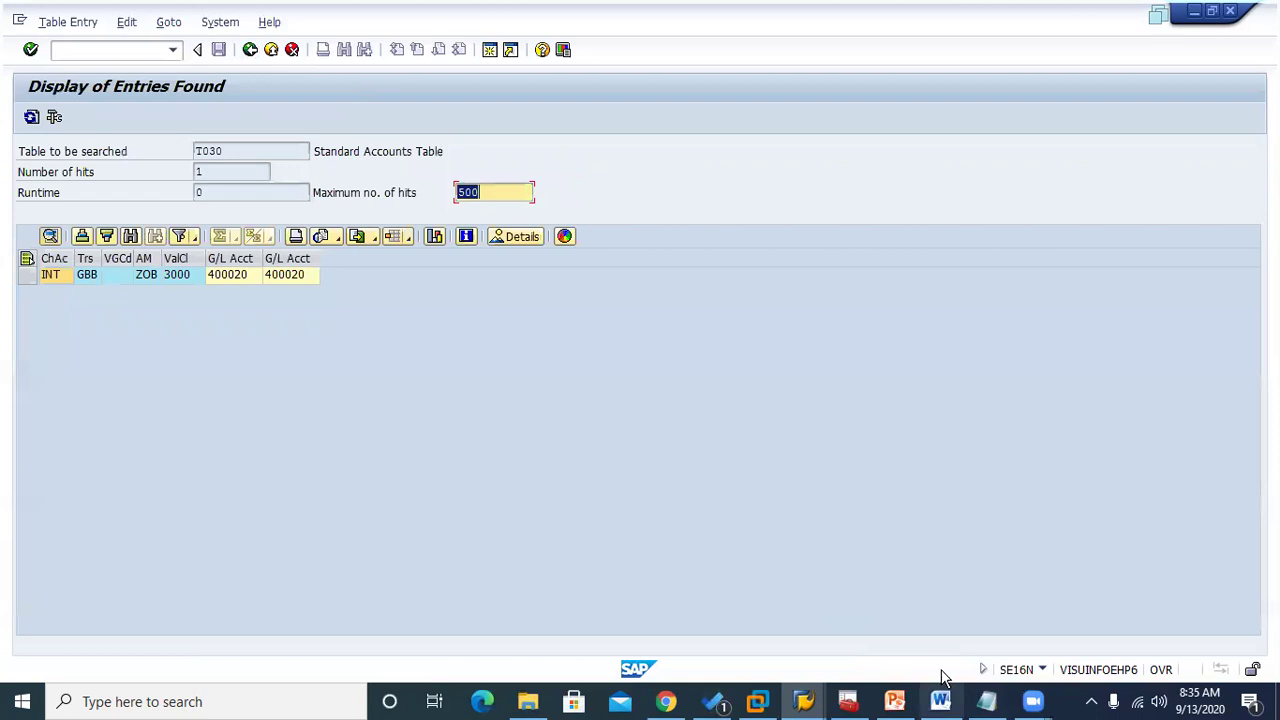
left_click(804, 701)
left_click(960, 609)
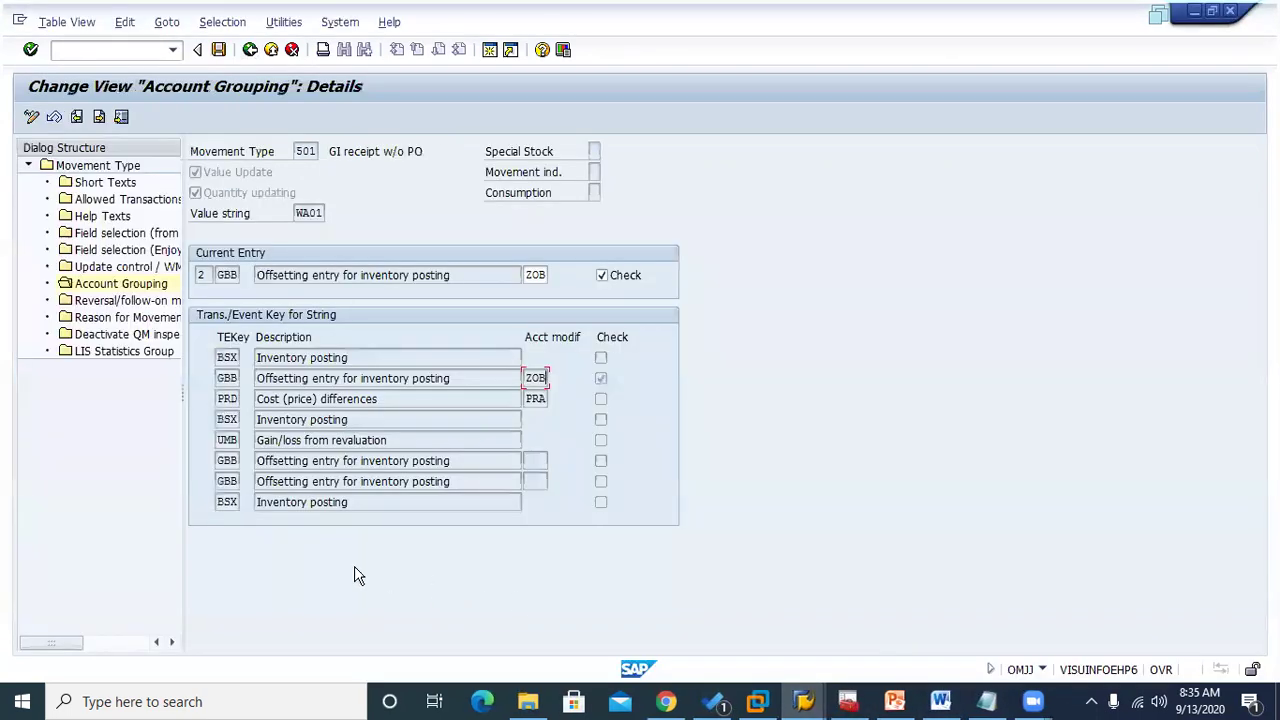
left_click(804, 701)
left_click(800, 626)
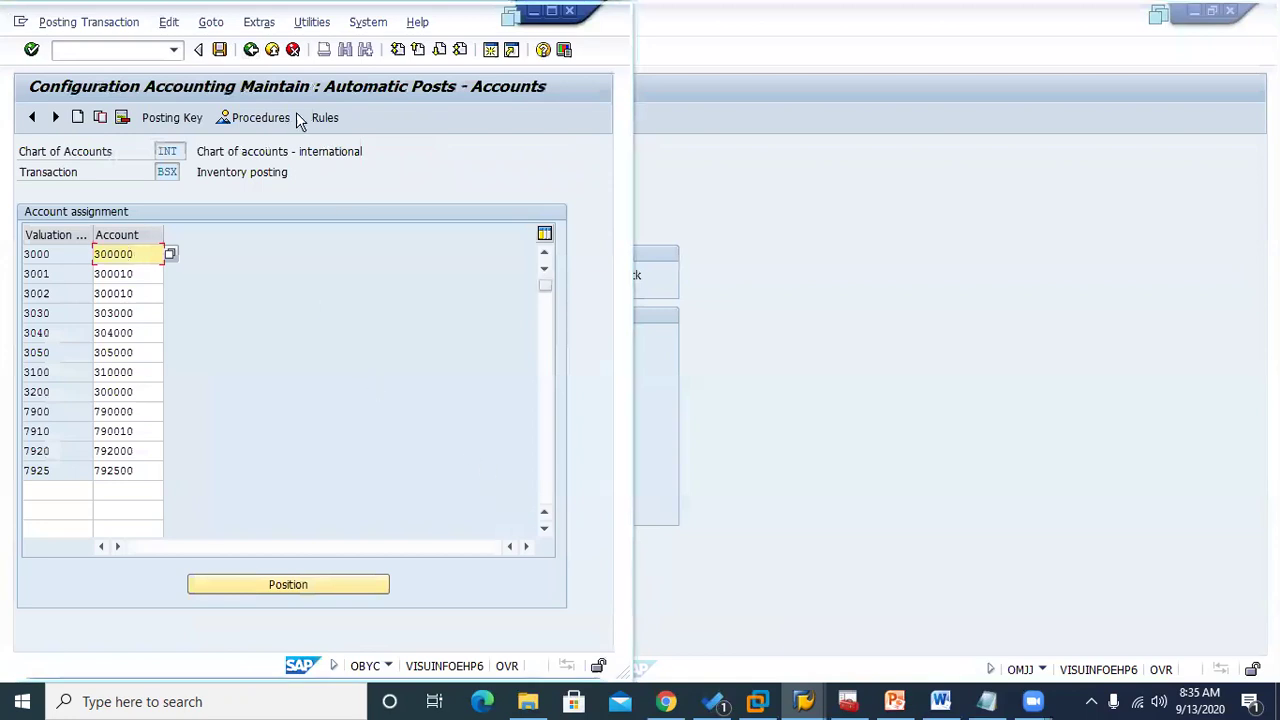
left_click(247, 55)
left_click(250, 50)
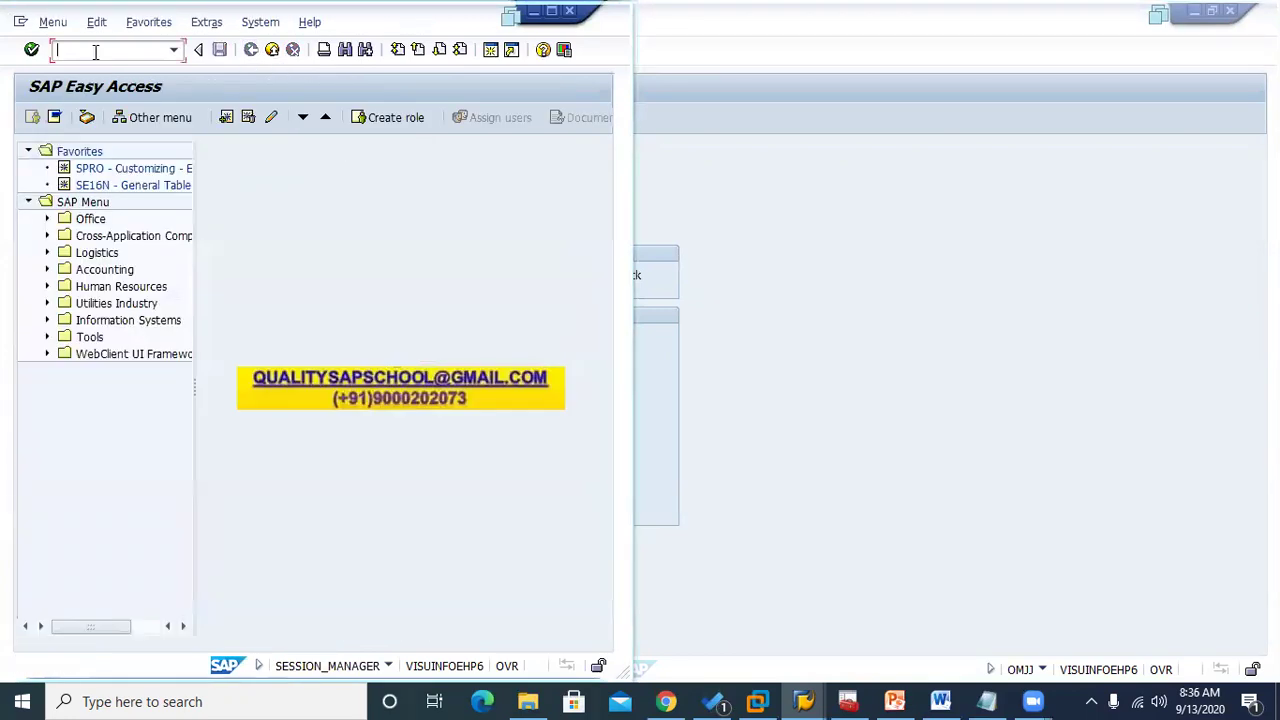
Start transaction OMWB, cancel the valuation area dialog, and open the inventory management simulation
type("omwb")
key("Return")
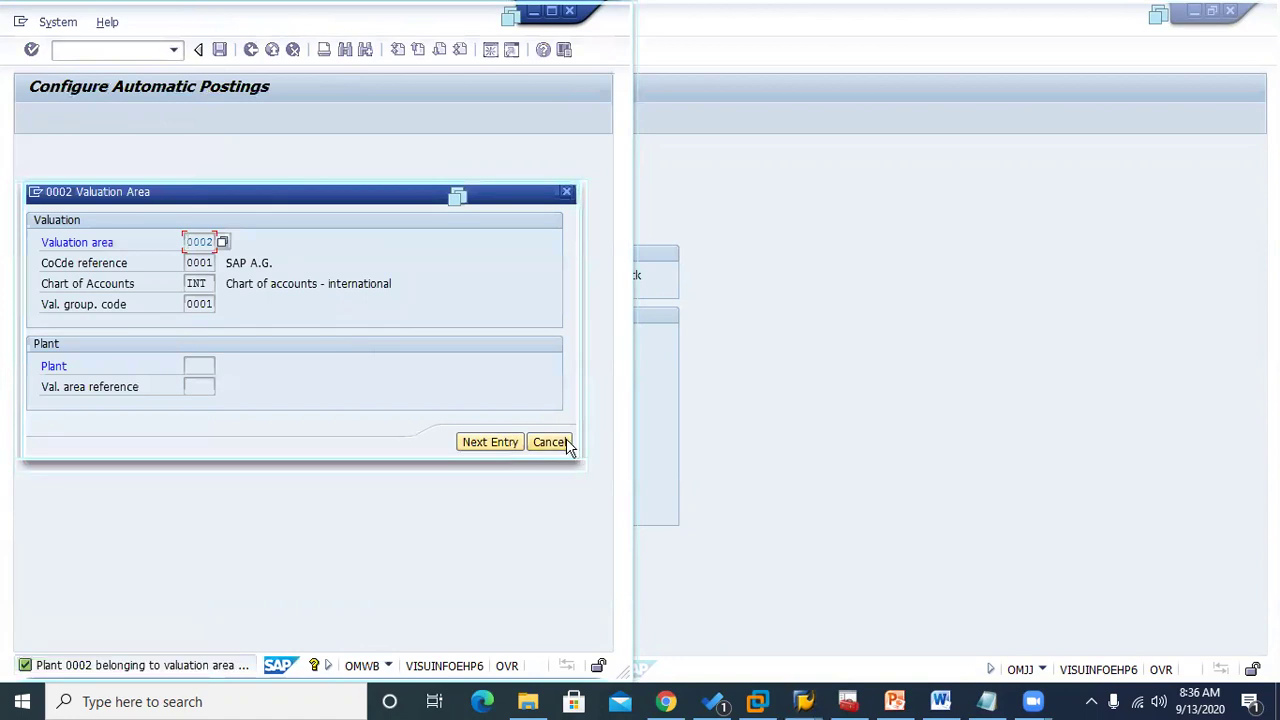
left_click(550, 442)
left_click(176, 120)
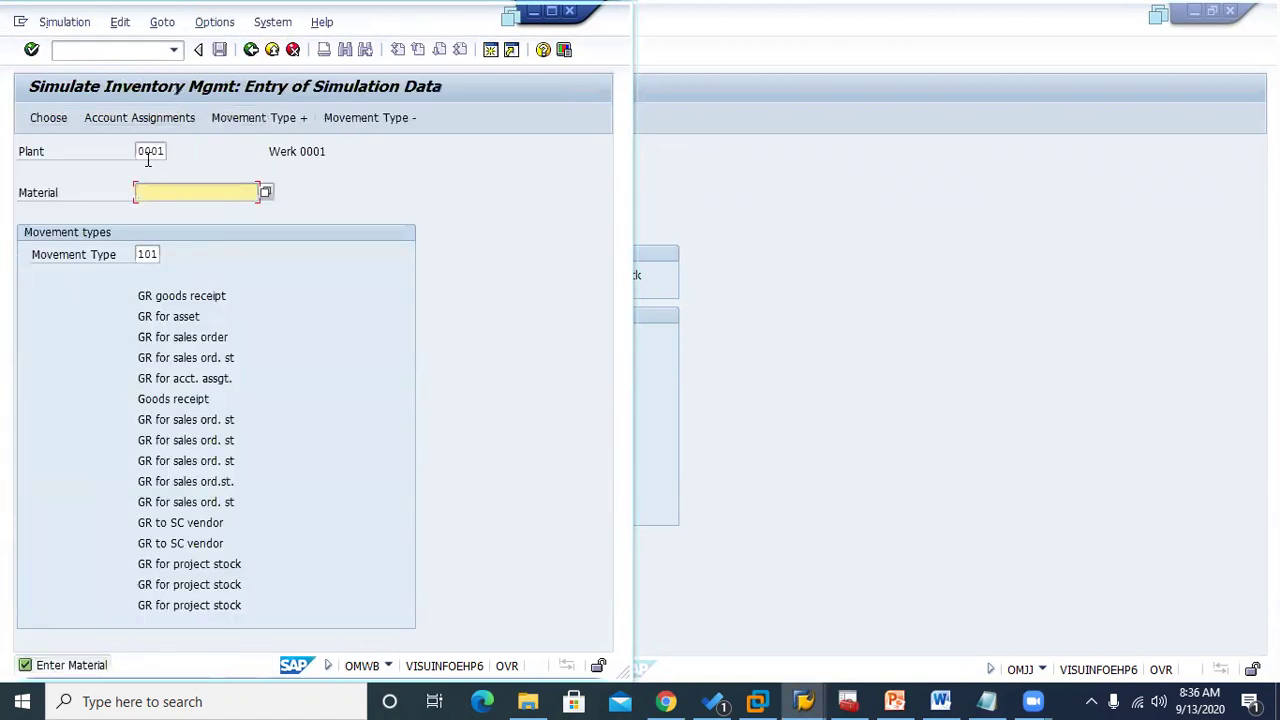
Enter plant ABC1 and material 45000042 as the simulation data and confirm them
left_click(139, 152)
key("Delete")
key("Delete")
key("Delete")
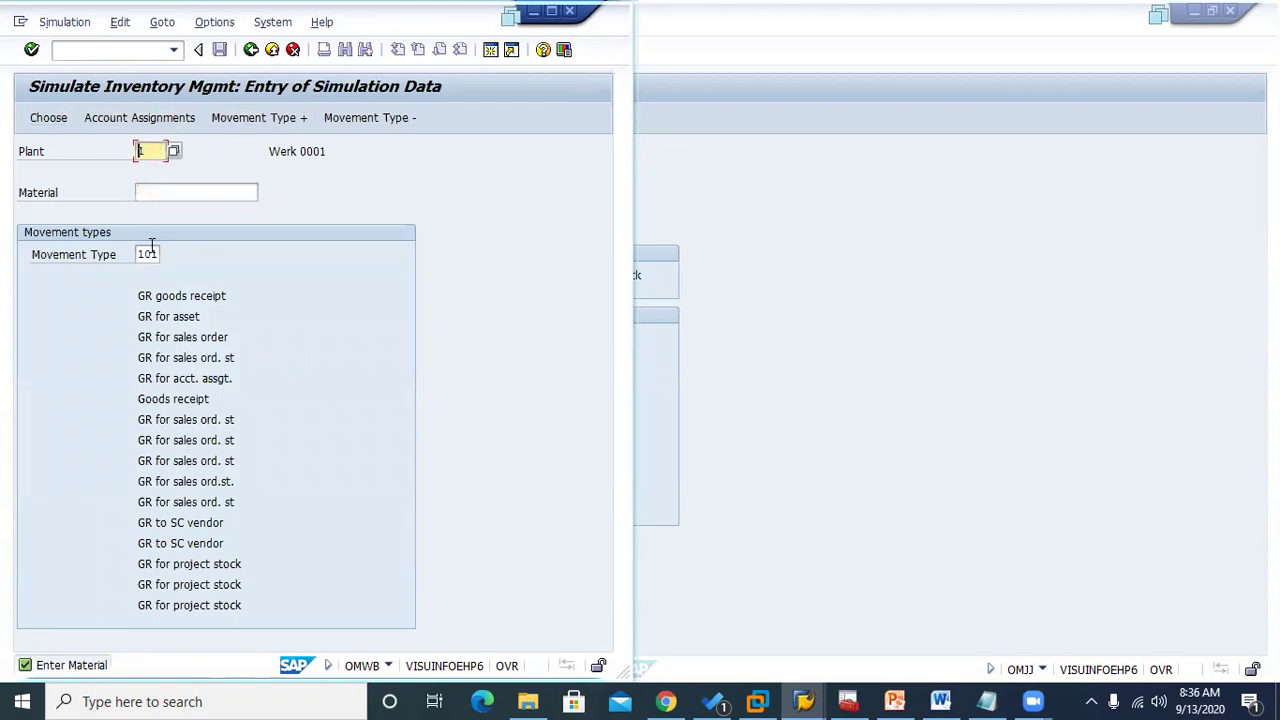
type("a")
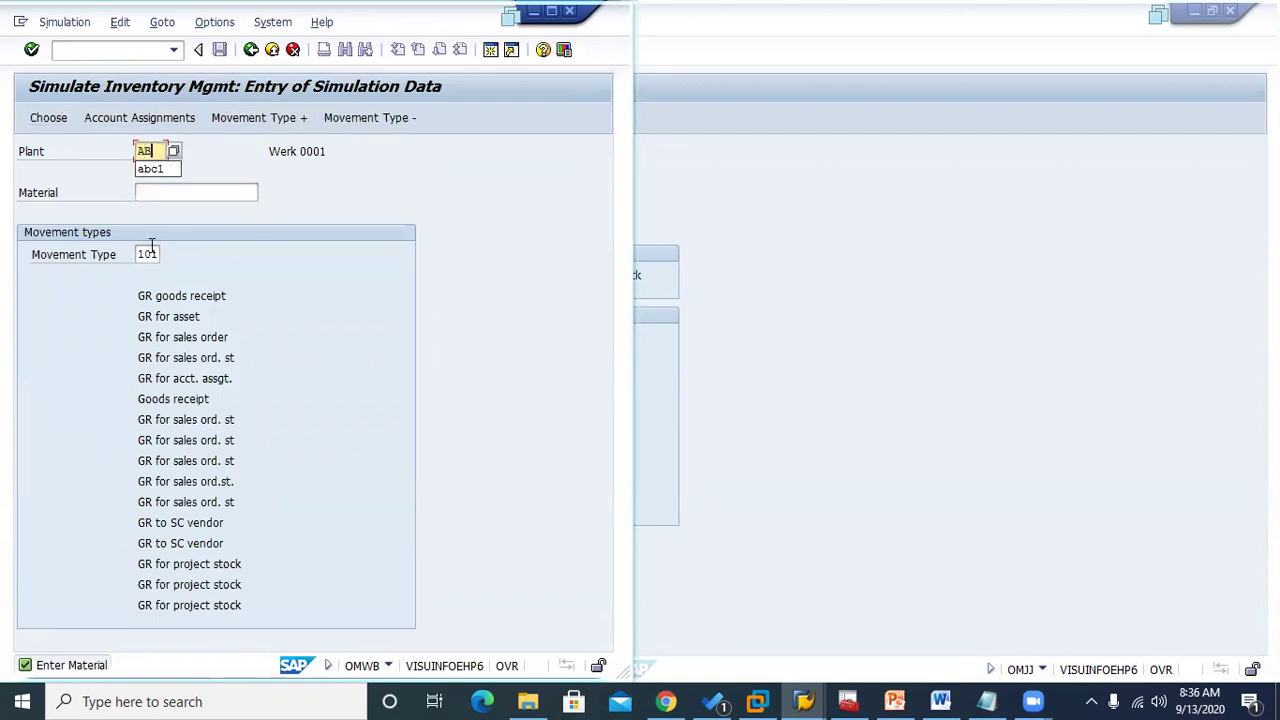
type("bc1")
left_click(212, 193)
type("45")
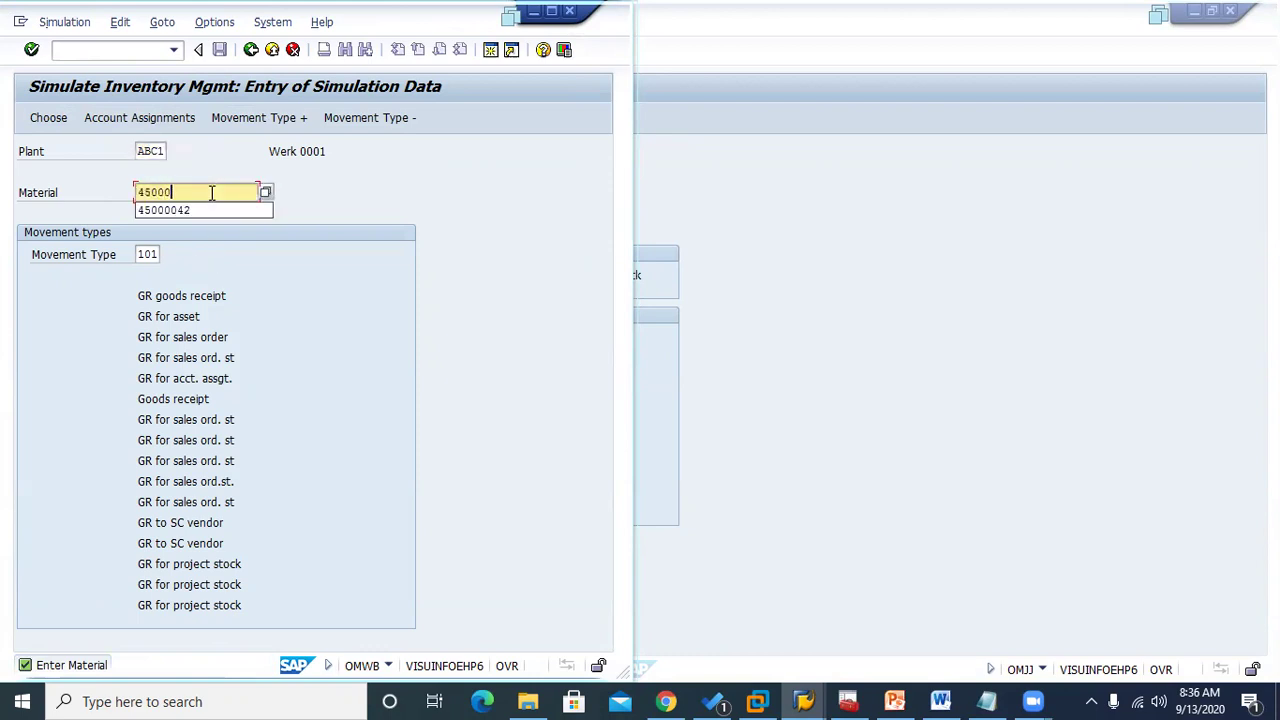
type("000")
left_click(176, 210)
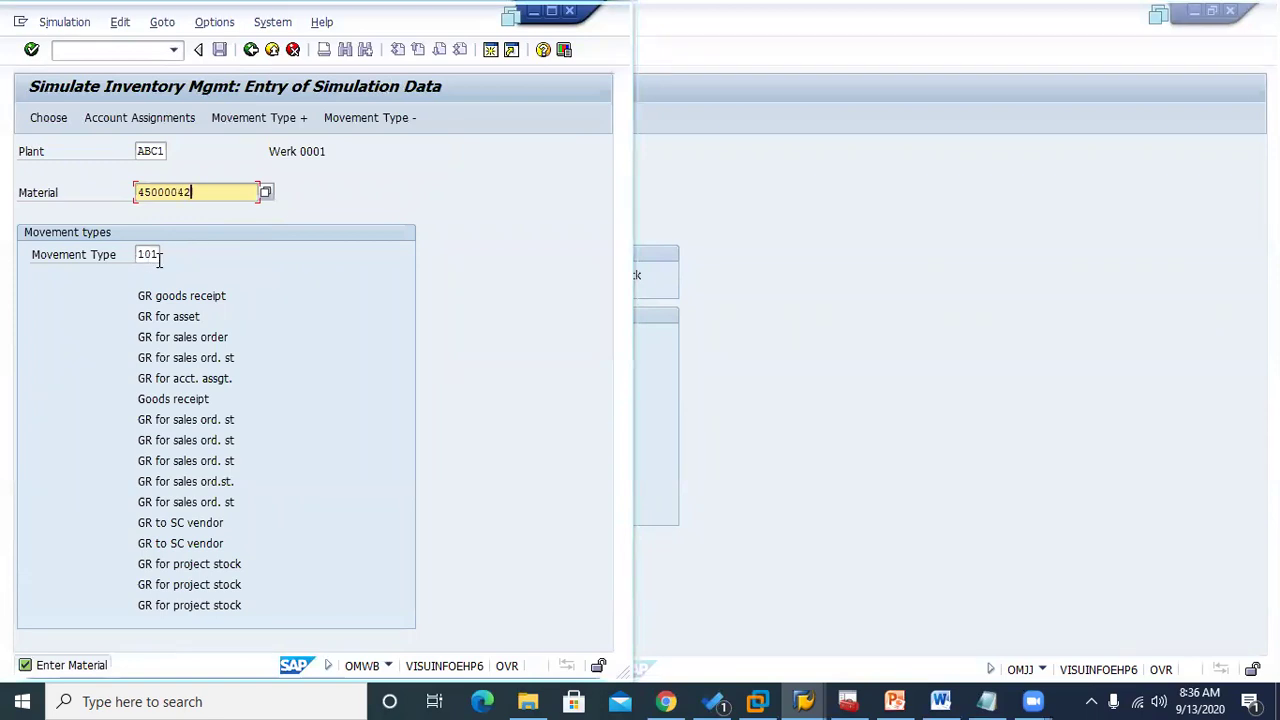
key("Return")
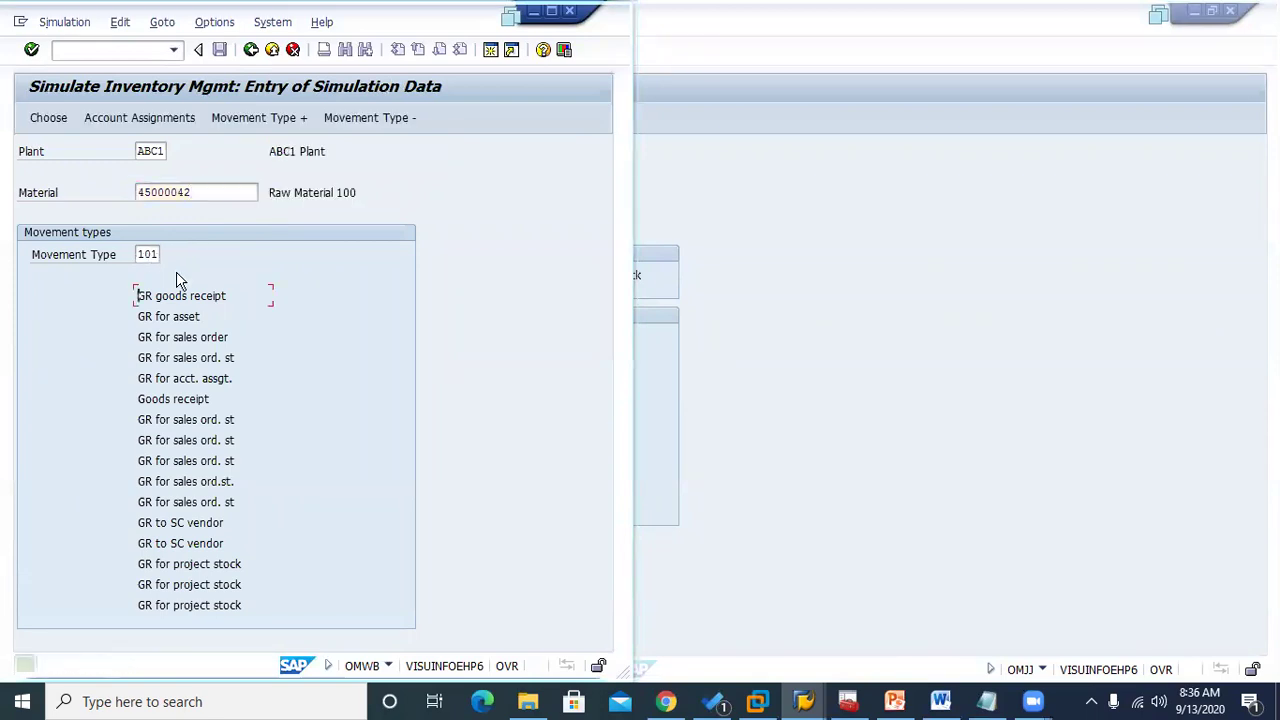
Display the account assignments for GR goods receipt and examine the debit and credit accounts of the inventory posting and revaluation lines
left_click(185, 295)
left_click(146, 118)
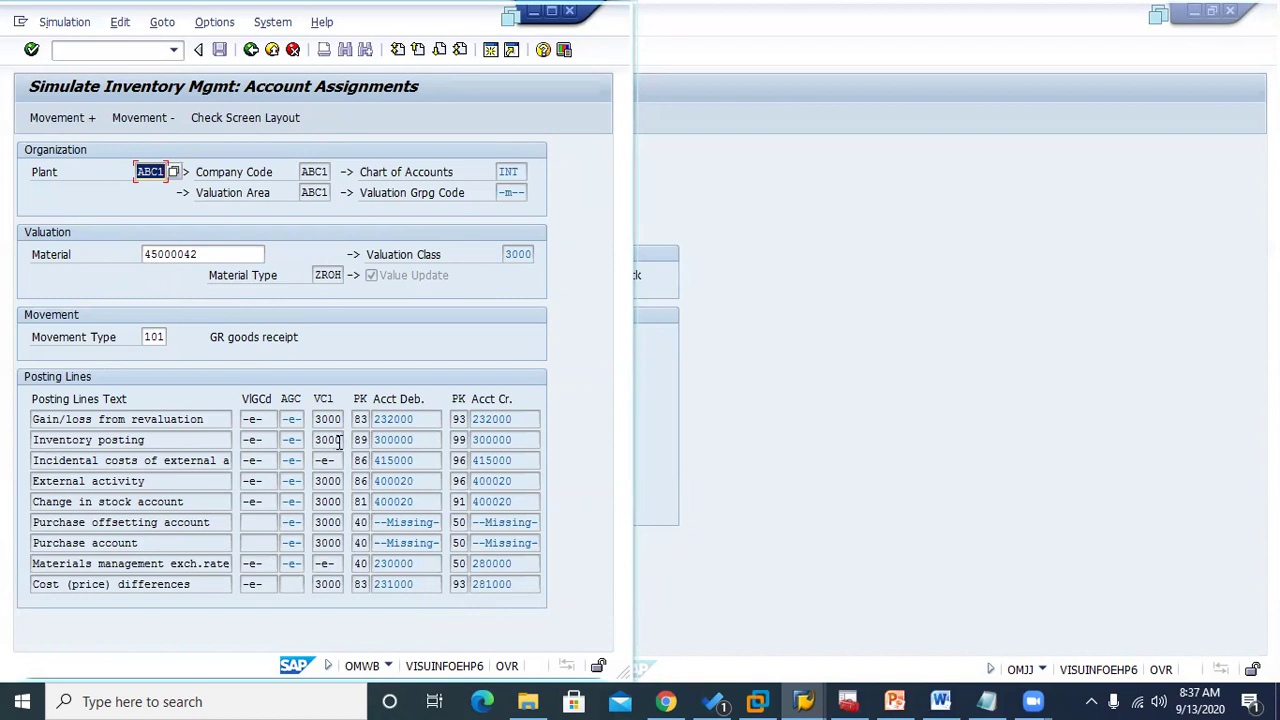
left_click(412, 441)
double_click(385, 441)
left_click(376, 441)
left_click_drag(515, 440, 470, 441)
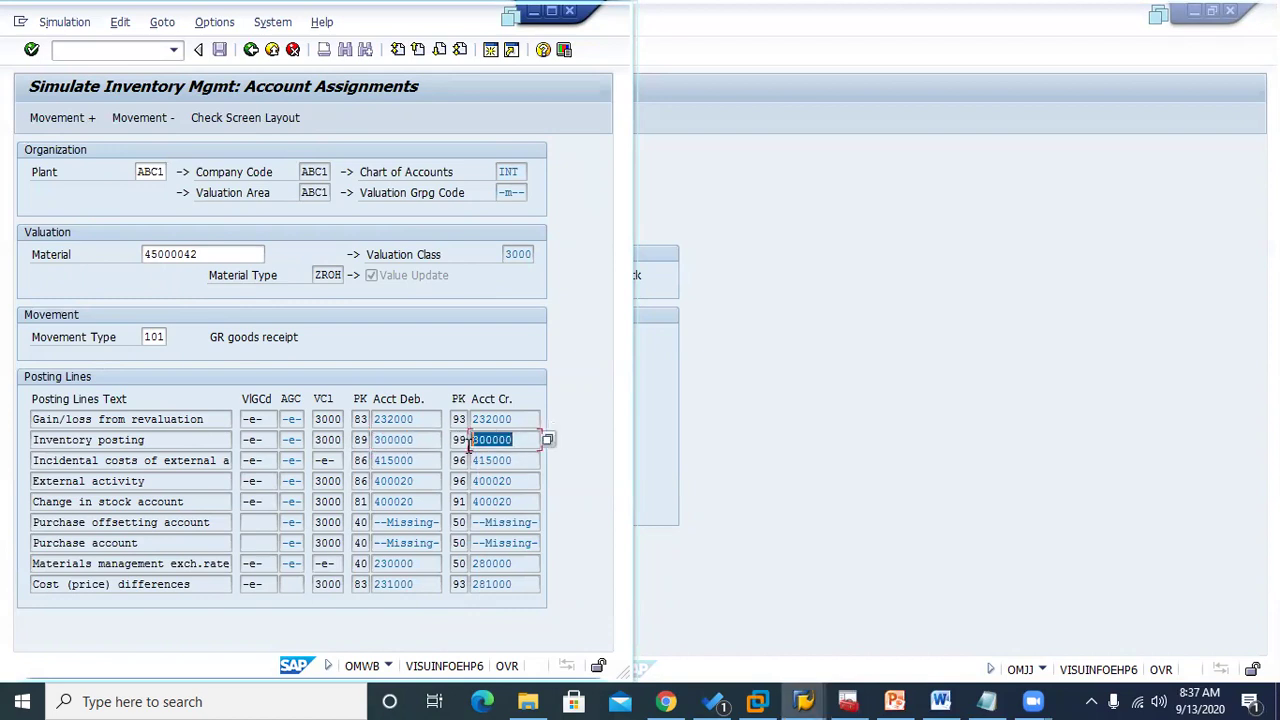
left_click(470, 441)
left_click_drag(506, 419, 463, 419)
double_click(390, 419)
left_click(386, 421)
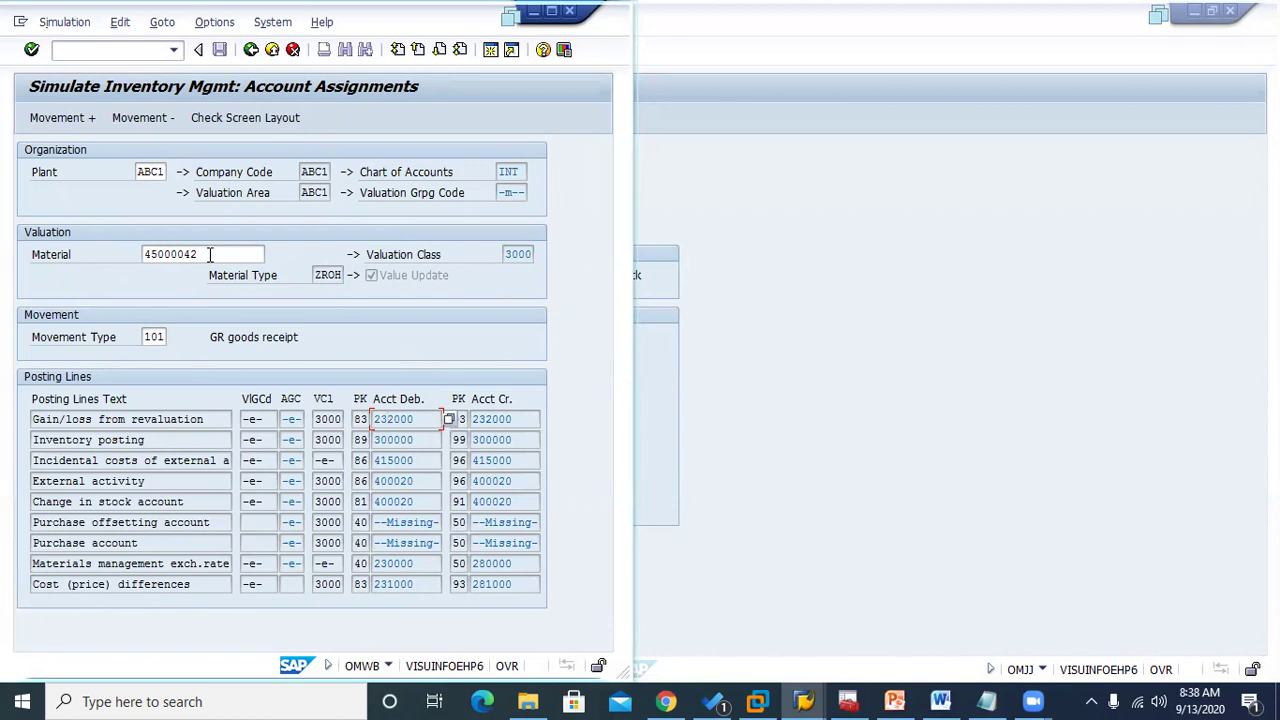
Set the movement type to 501 in the account assignments simulation and display its posting lines
left_click(165, 336)
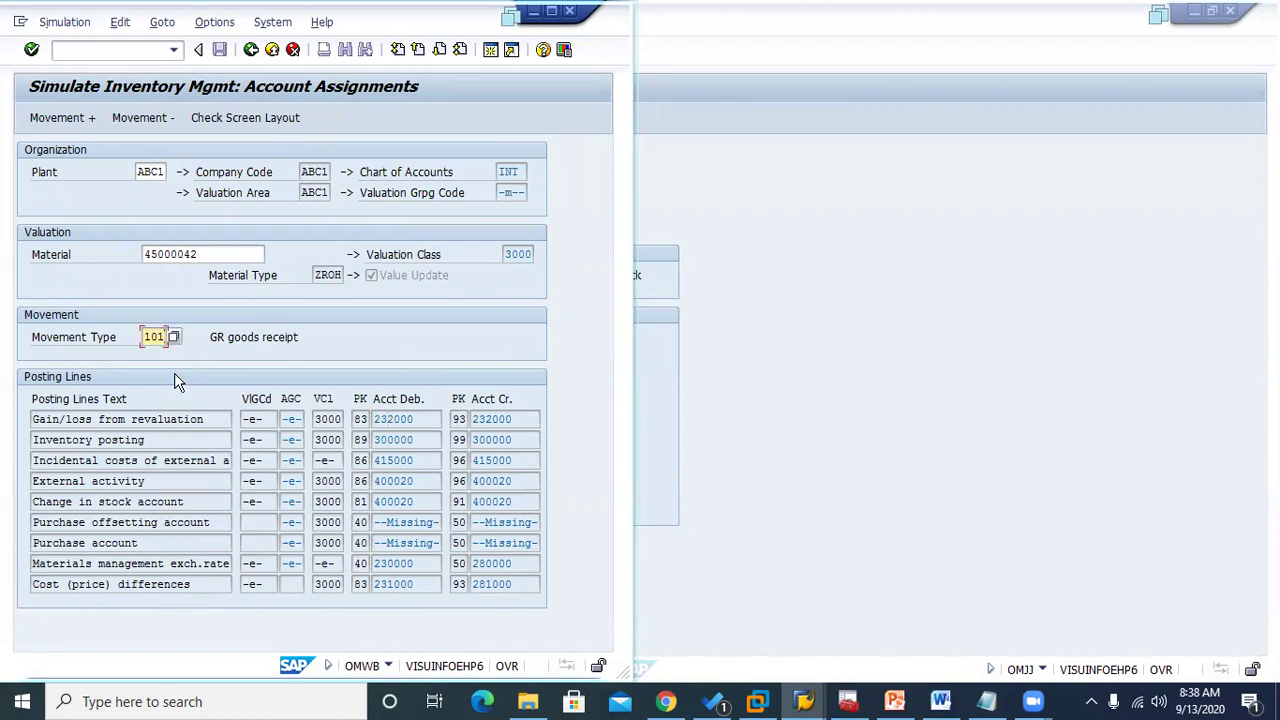
key("BackSpace")
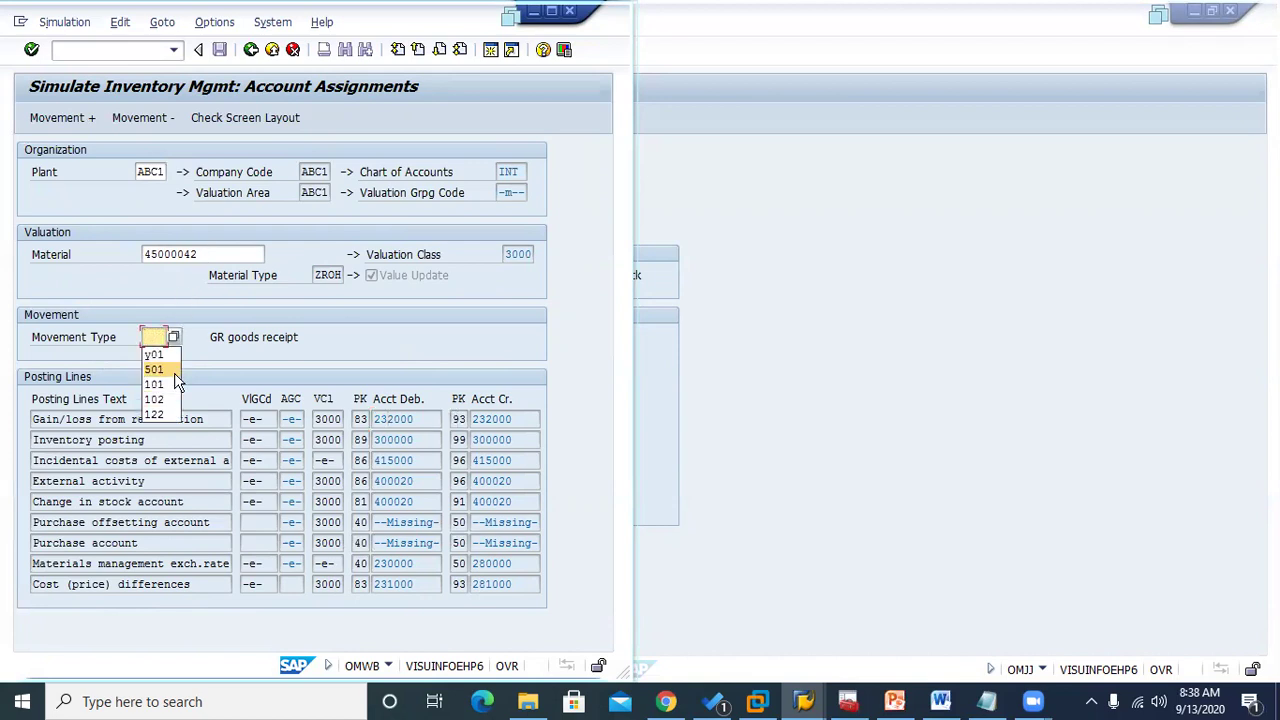
type("501")
key("Return")
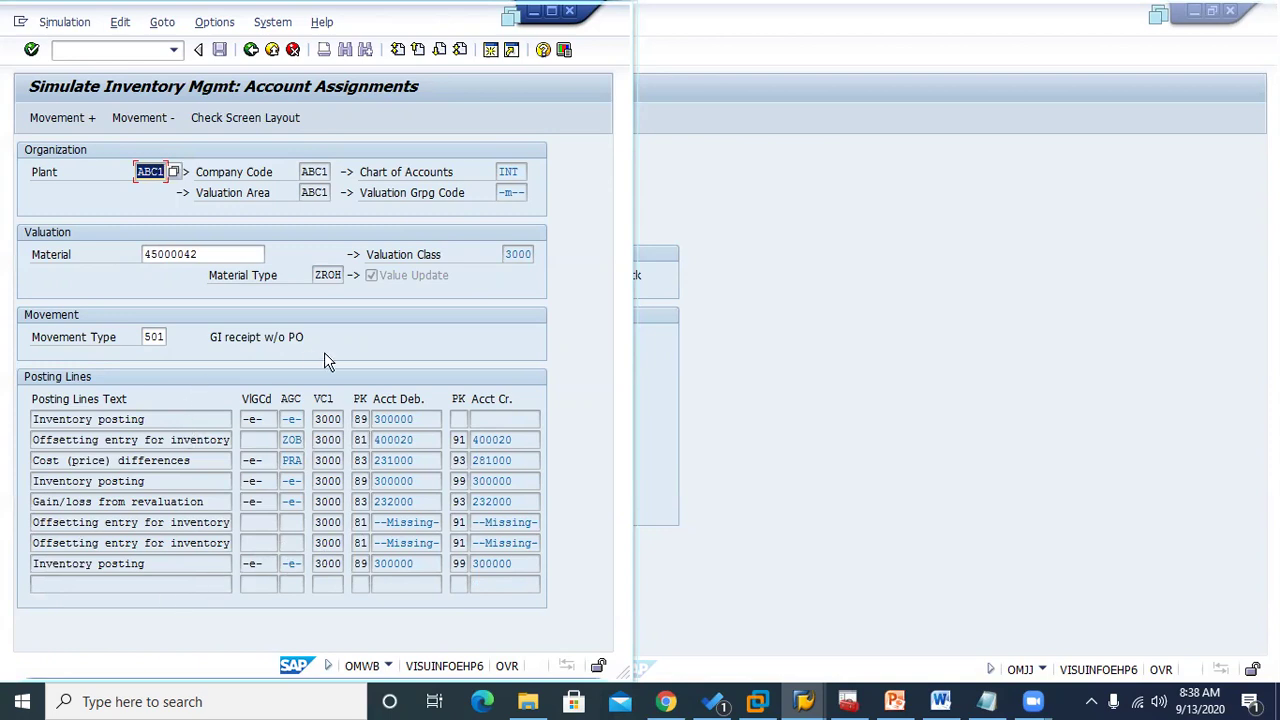
Return to the simulation data entry, select the Receipt w/o PO variant of movement type 501, and display its account assignments
left_click(251, 49)
left_click(173, 316)
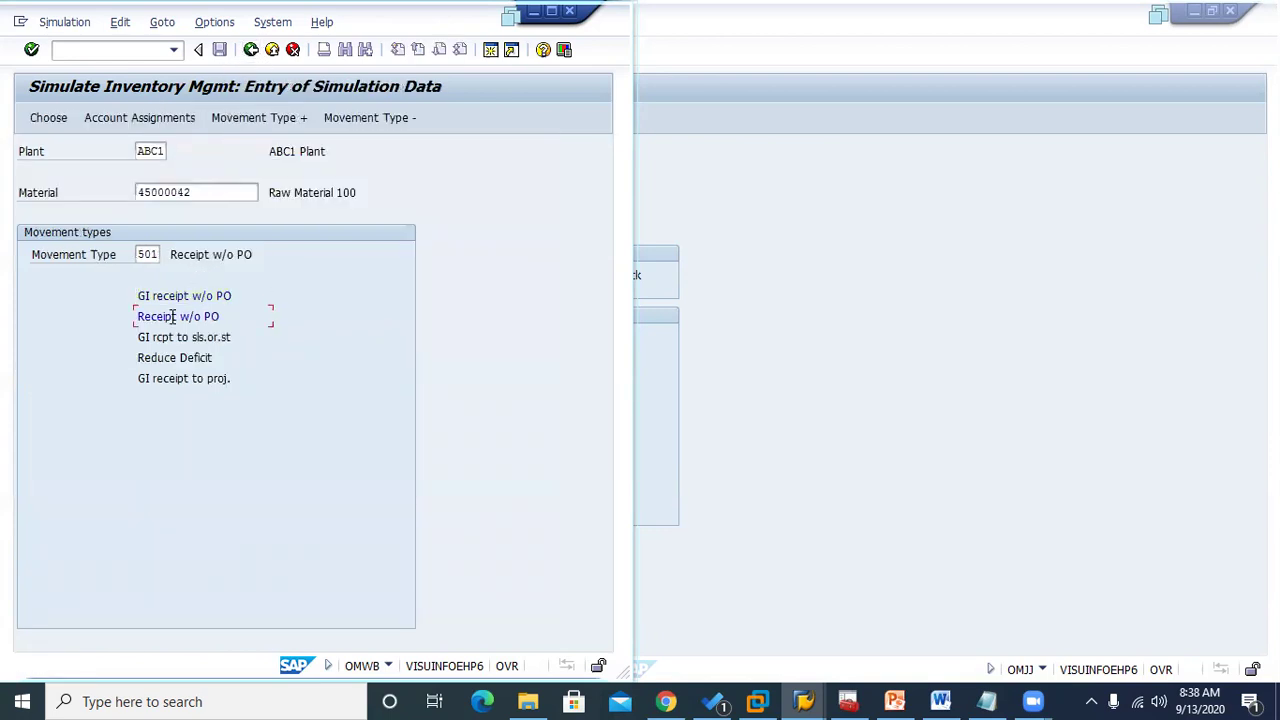
left_click(158, 118)
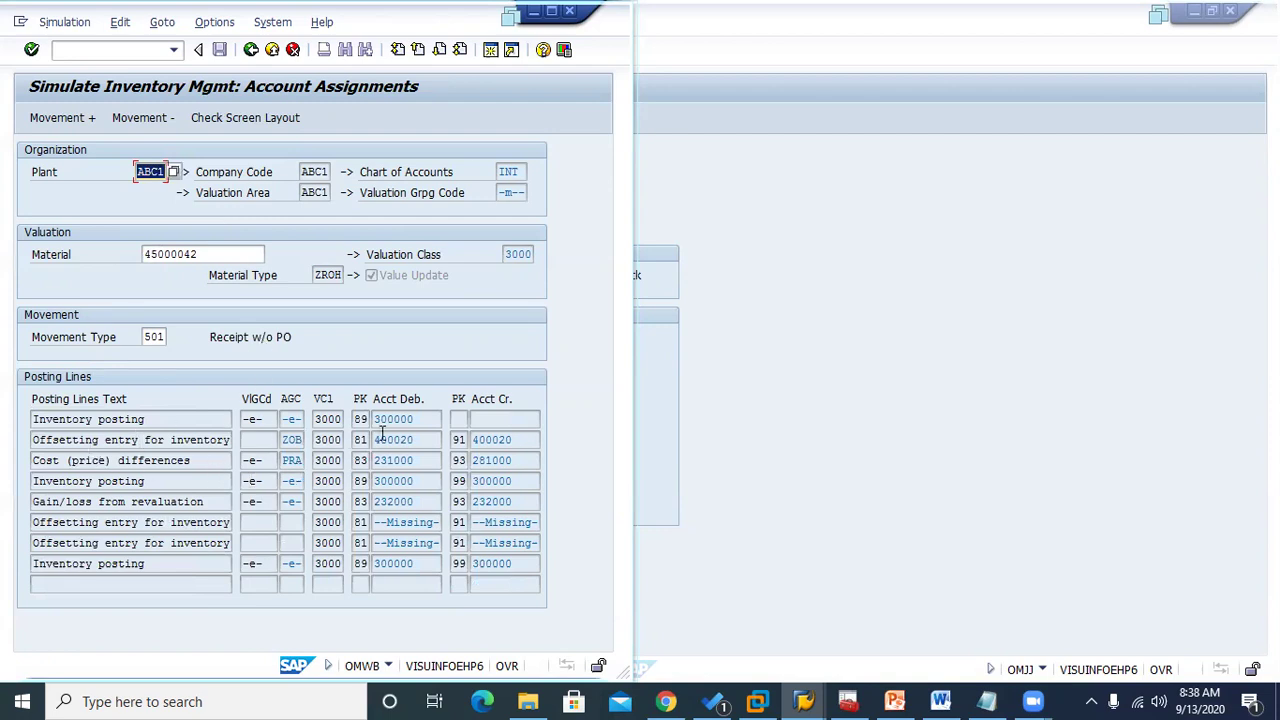
Examine the debit accounts of the first inventory posting line and the ZOB offsetting entry line
left_click_drag(423, 418, 366, 418)
left_click(372, 418)
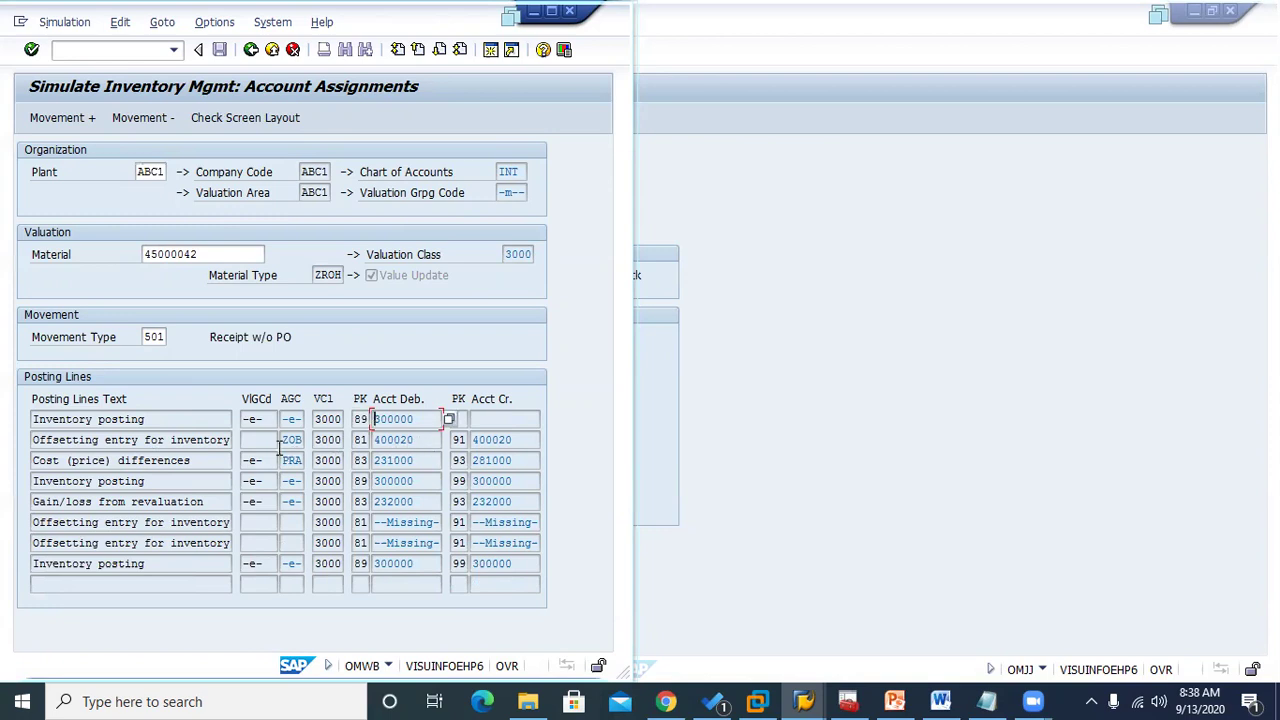
double_click(411, 443)
left_click_drag(416, 418, 372, 418)
left_click(372, 418)
double_click(416, 440)
left_click(376, 440)
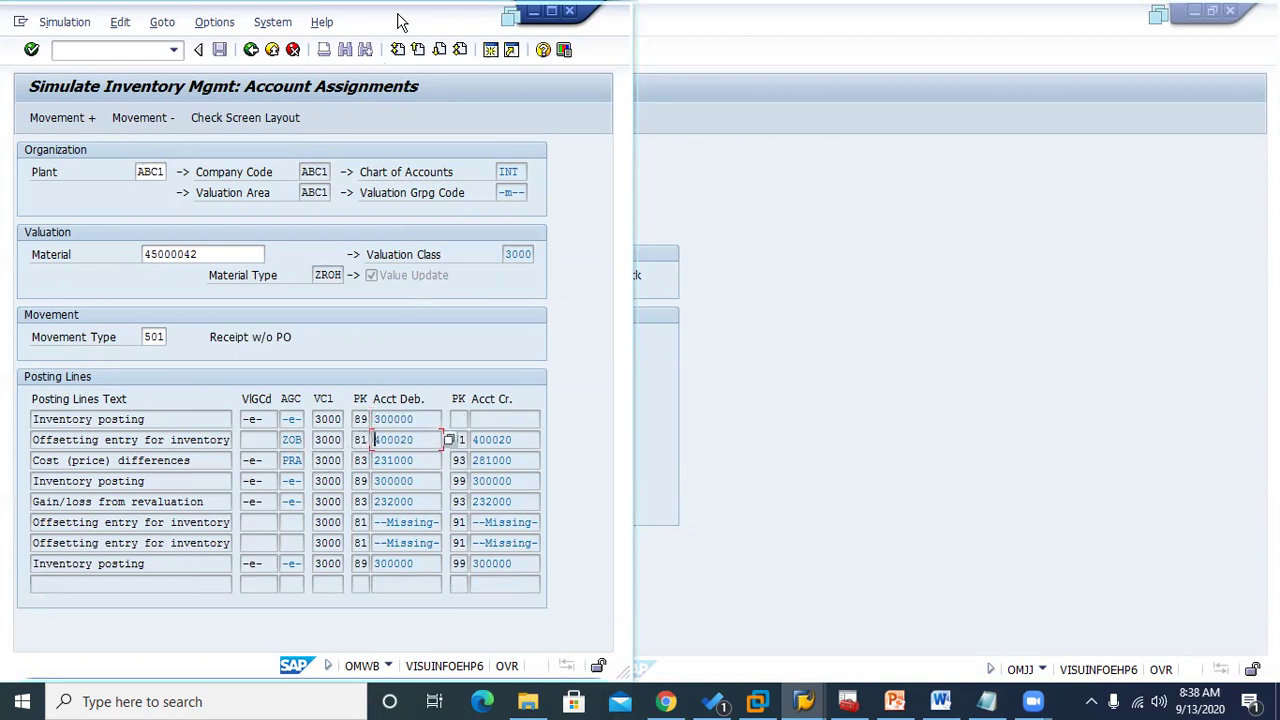
Minimize the OMWB, OMJJ and SE16N sessions and switch to the PowerPoint presentation to show slide 3 on the functions of movement types
key("F3")
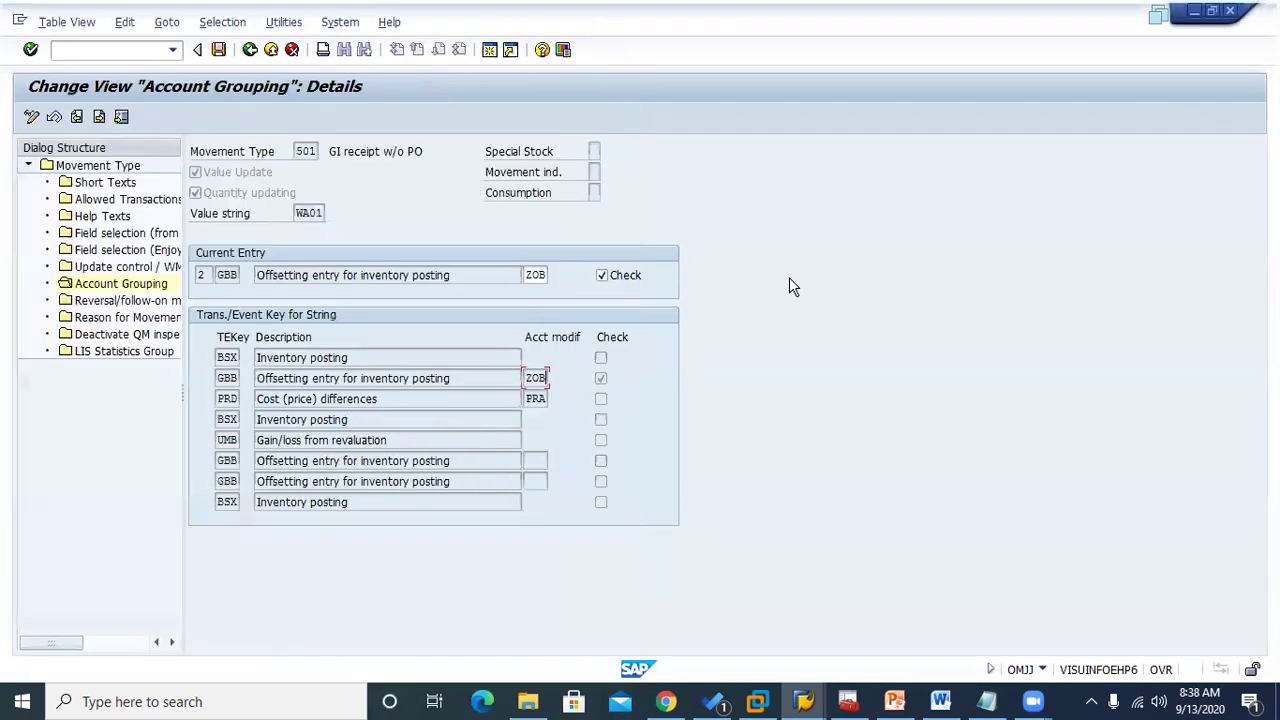
left_click(1196, 12)
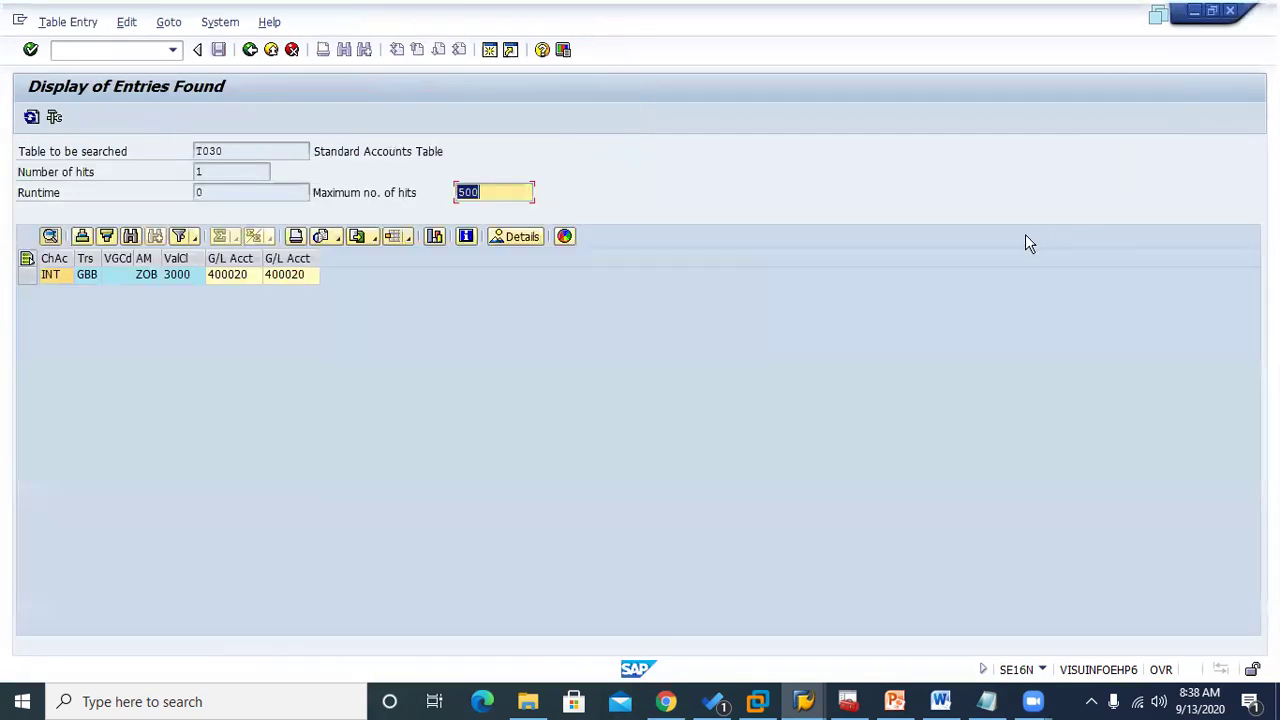
left_click(1194, 12)
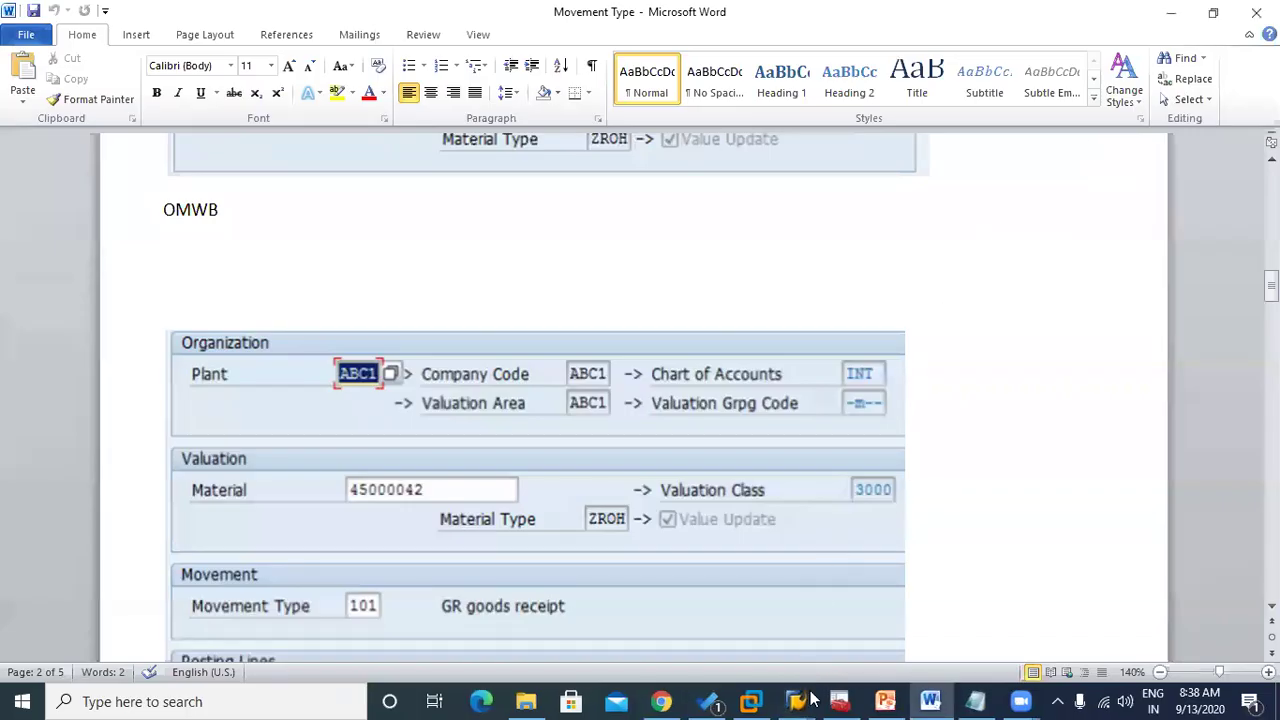
left_click(886, 700)
scroll(560, 500, "up", 2)
left_click(128, 229)
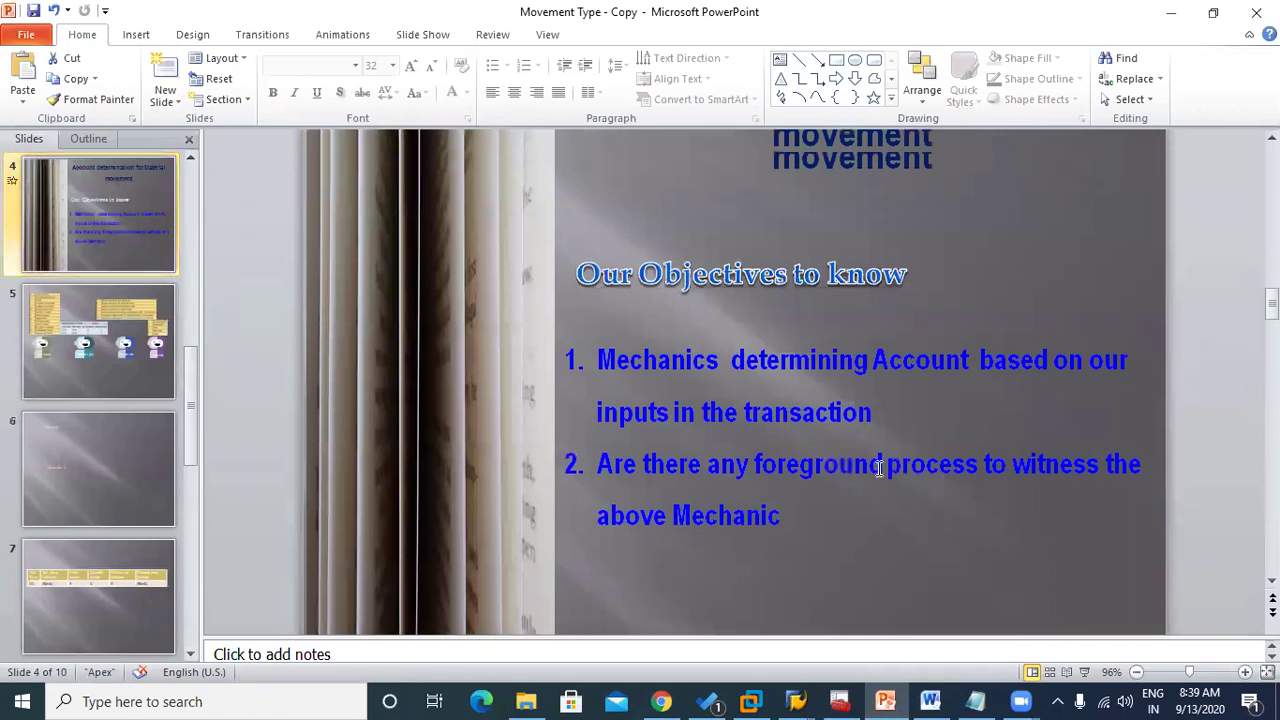
scroll(918, 305, "up", 3)
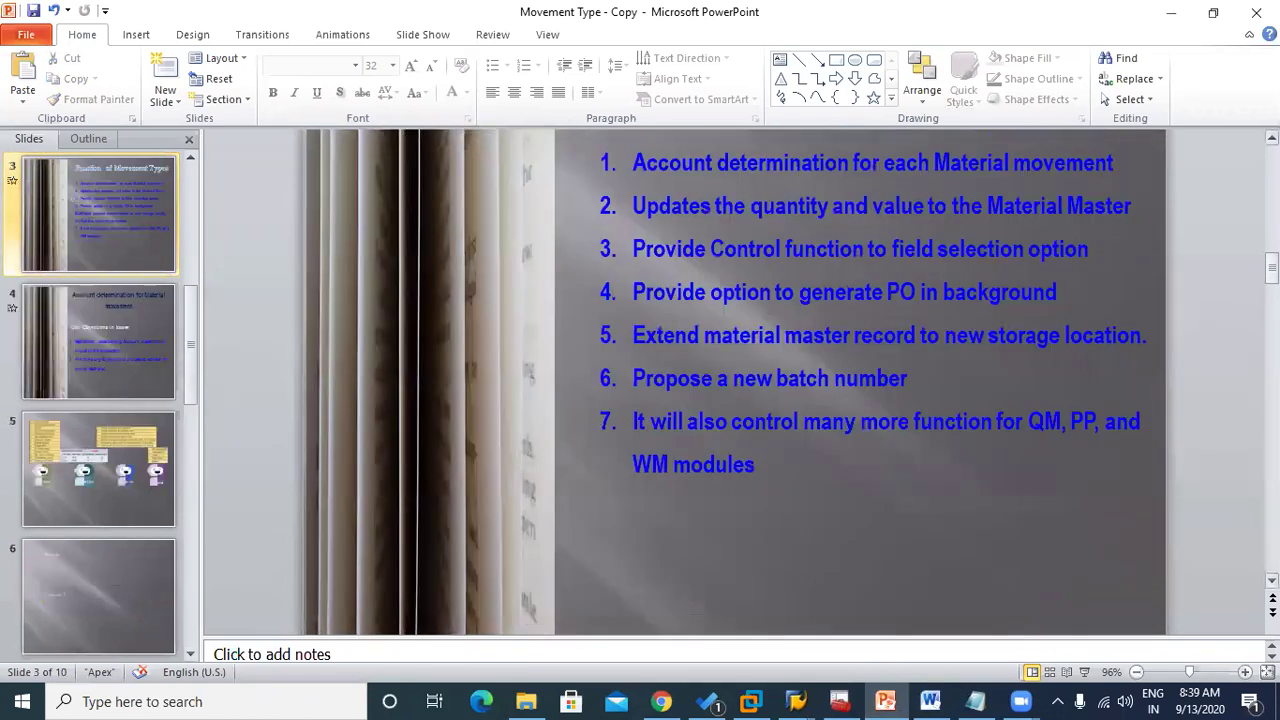